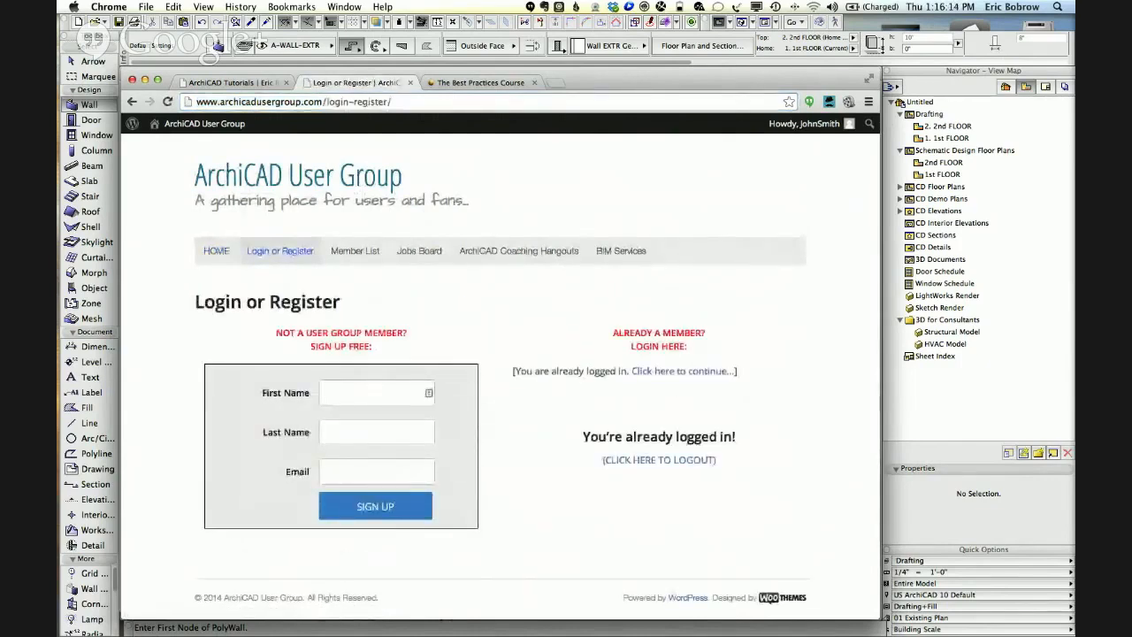
Log out of the ArchiCAD User Group site and reach the login form by way of the restricted Member List.
{"action": "left_click", "coordinate": [686, 460]}
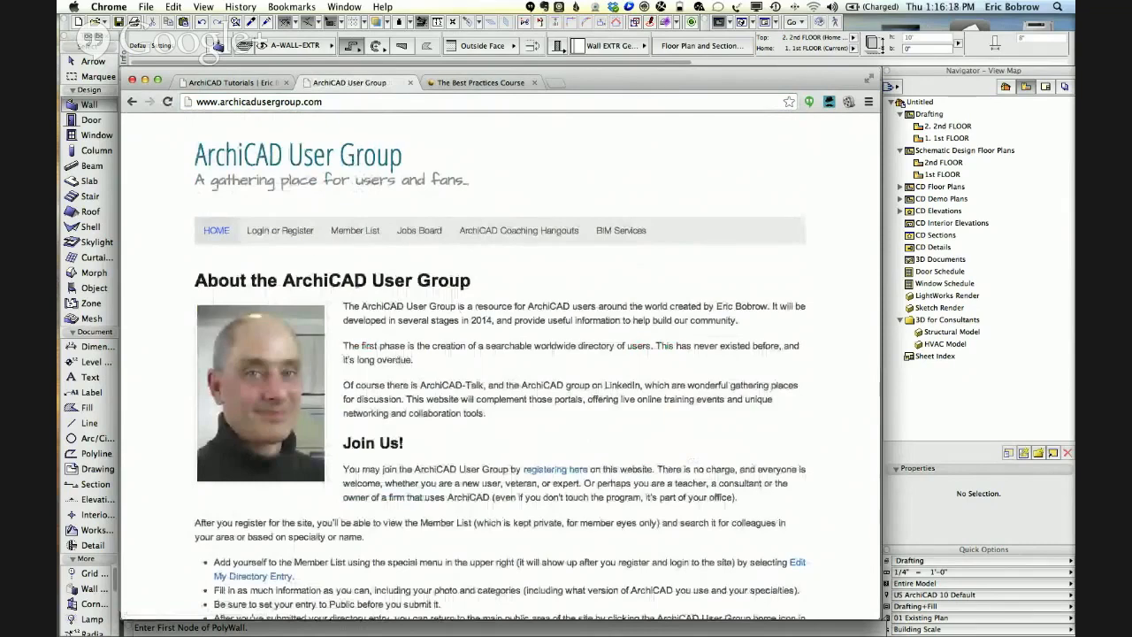
{"action": "left_click", "coordinate": [292, 232]}
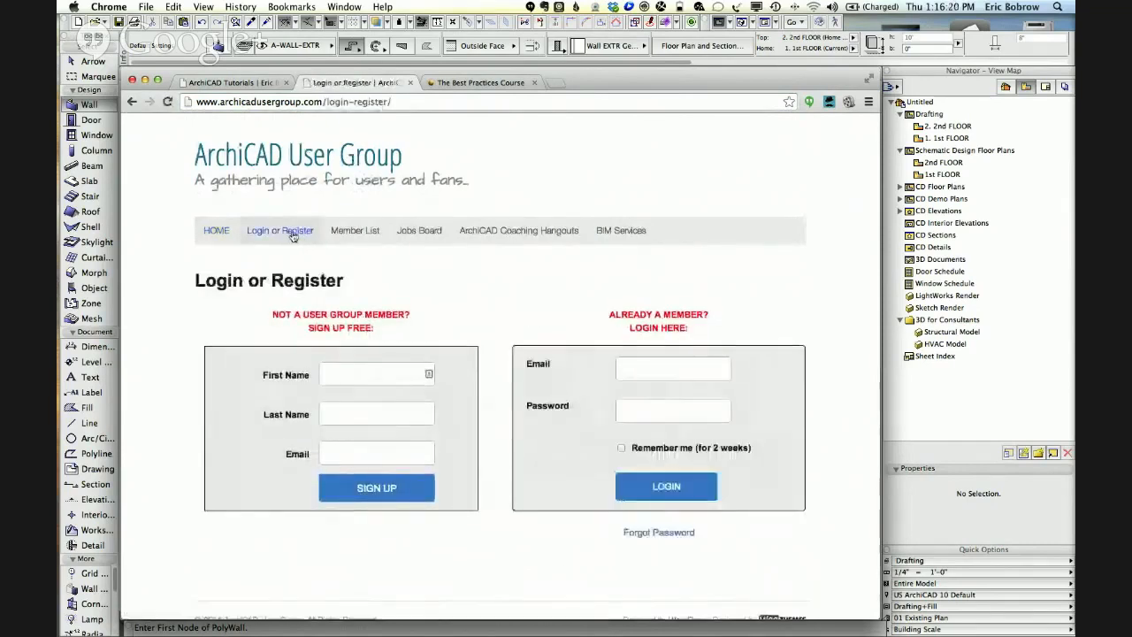
{"action": "left_click", "coordinate": [350, 232]}
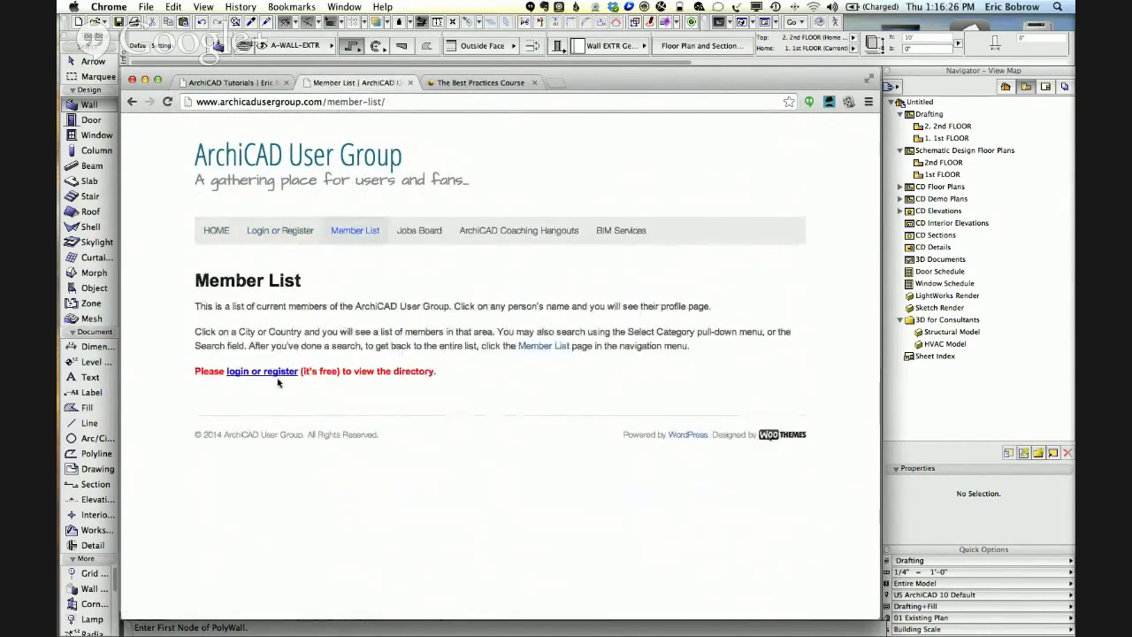
{"action": "left_click", "coordinate": [283, 380]}
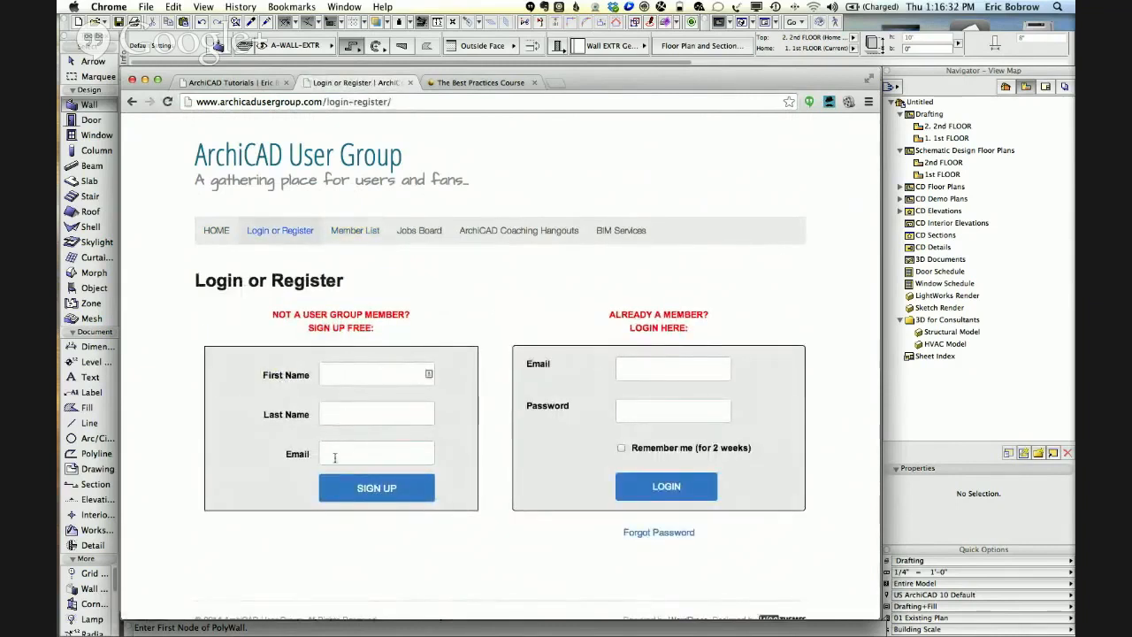
Log in as an existing member with the account email and password.
{"action": "left_click", "coordinate": [635, 369]}
{"action": "left_click", "coordinate": [644, 401]}
{"action": "left_click", "coordinate": [639, 410]}
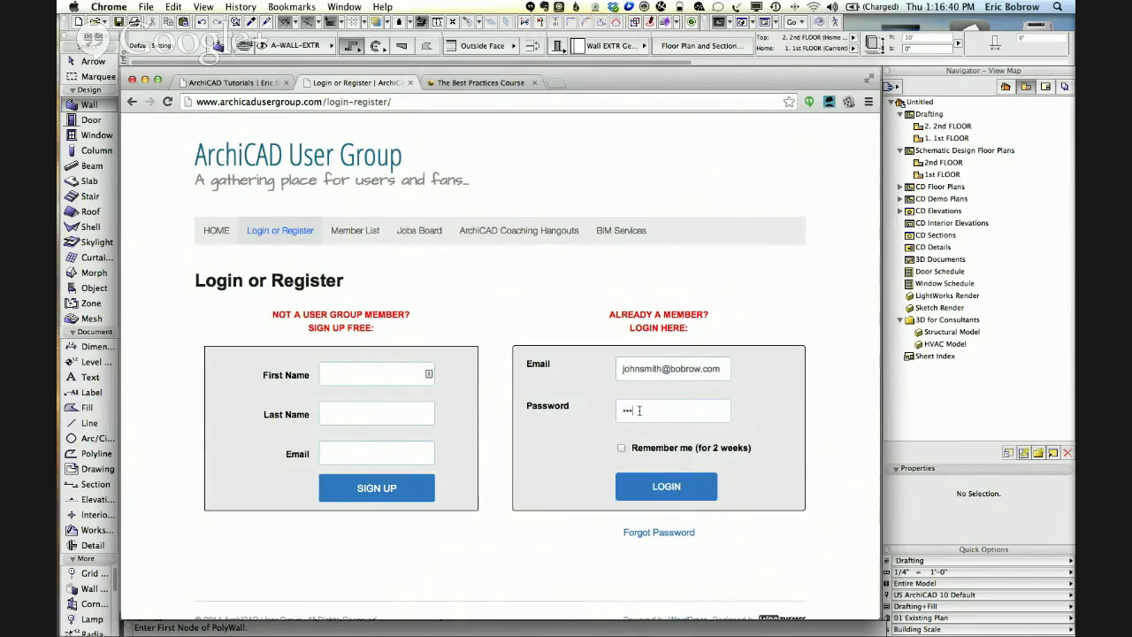
{"action": "left_click", "coordinate": [647, 489]}
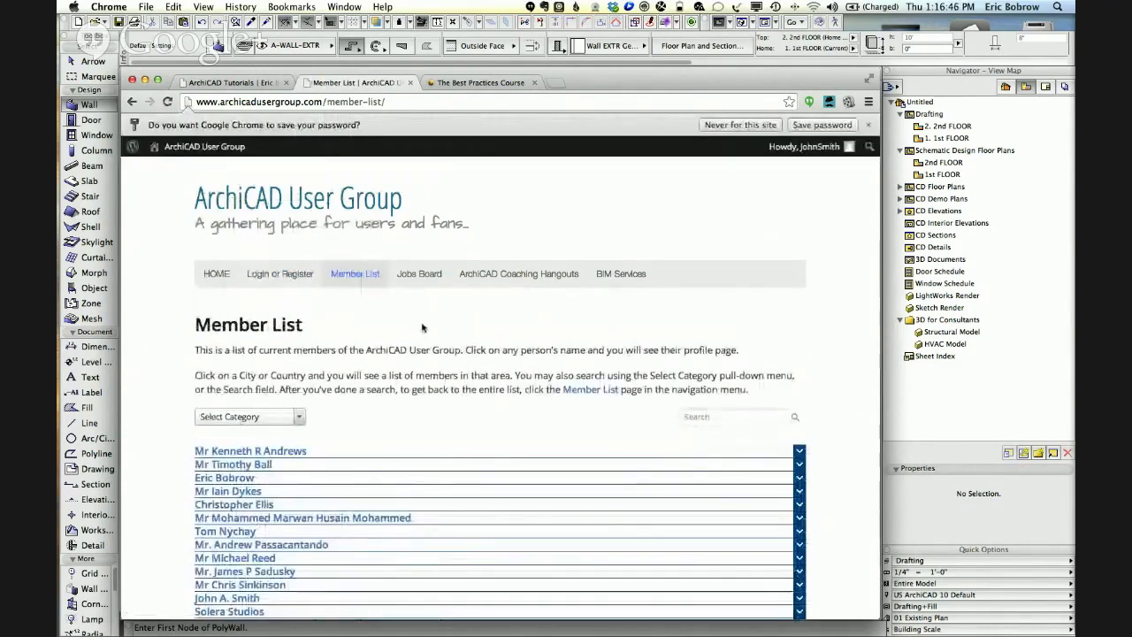
Expand the first and fourth members' entries in the Member List and examine the contact details and biography.
{"action": "scroll", "coordinate": [421, 327], "scroll_direction": "down", "scroll_amount": 3}
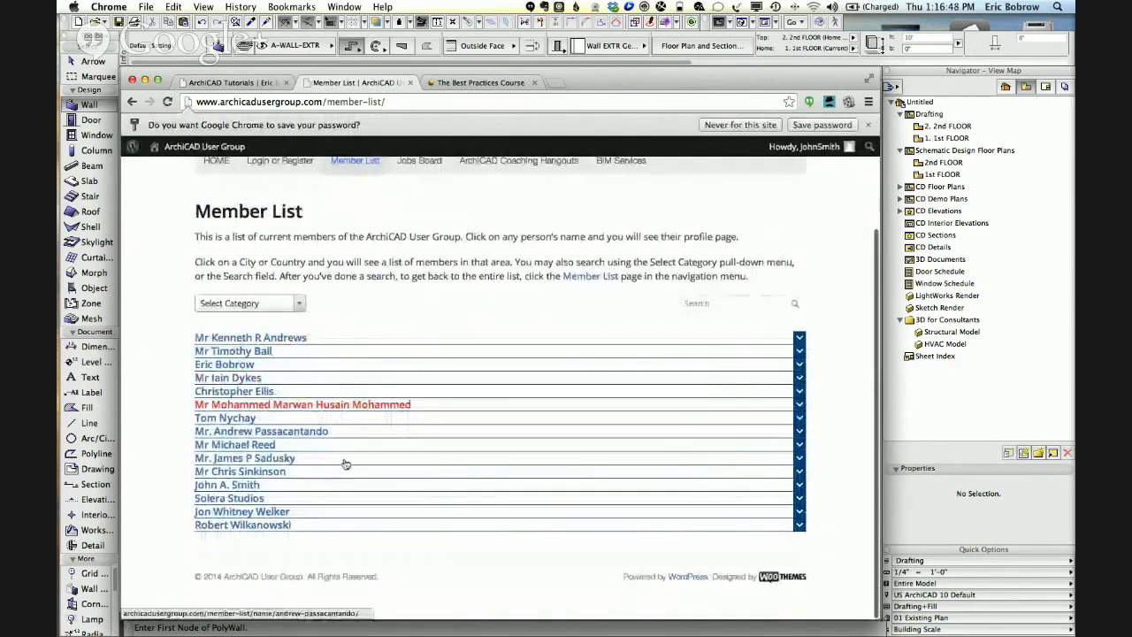
{"action": "left_click", "coordinate": [295, 339]}
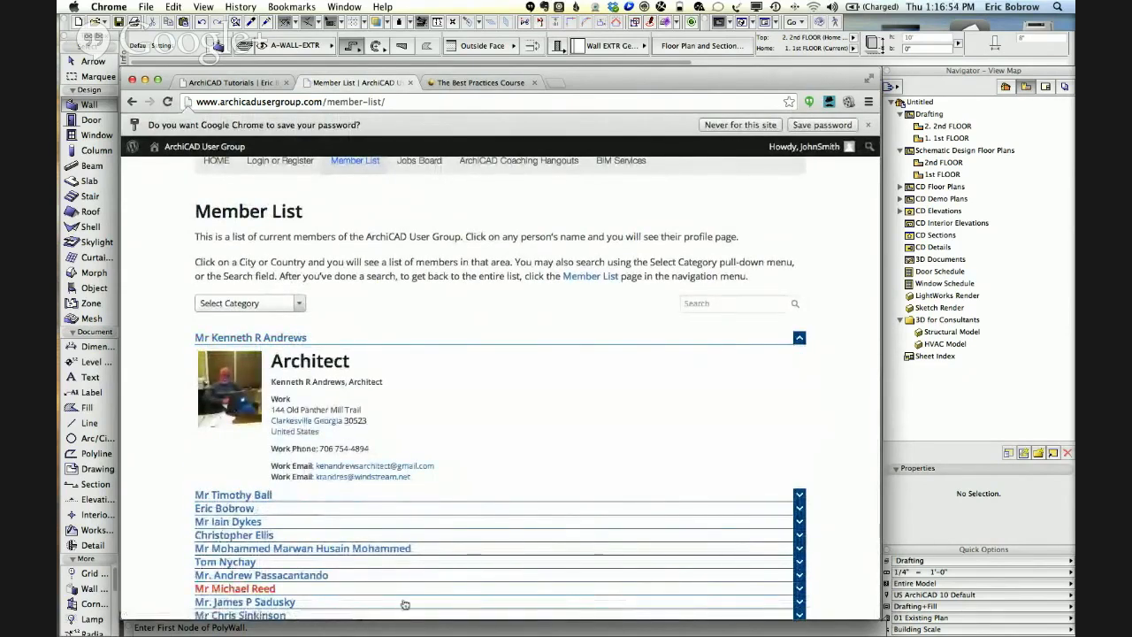
{"action": "left_click", "coordinate": [248, 524]}
{"action": "scroll", "coordinate": [371, 522], "scroll_direction": "down", "scroll_amount": 5}
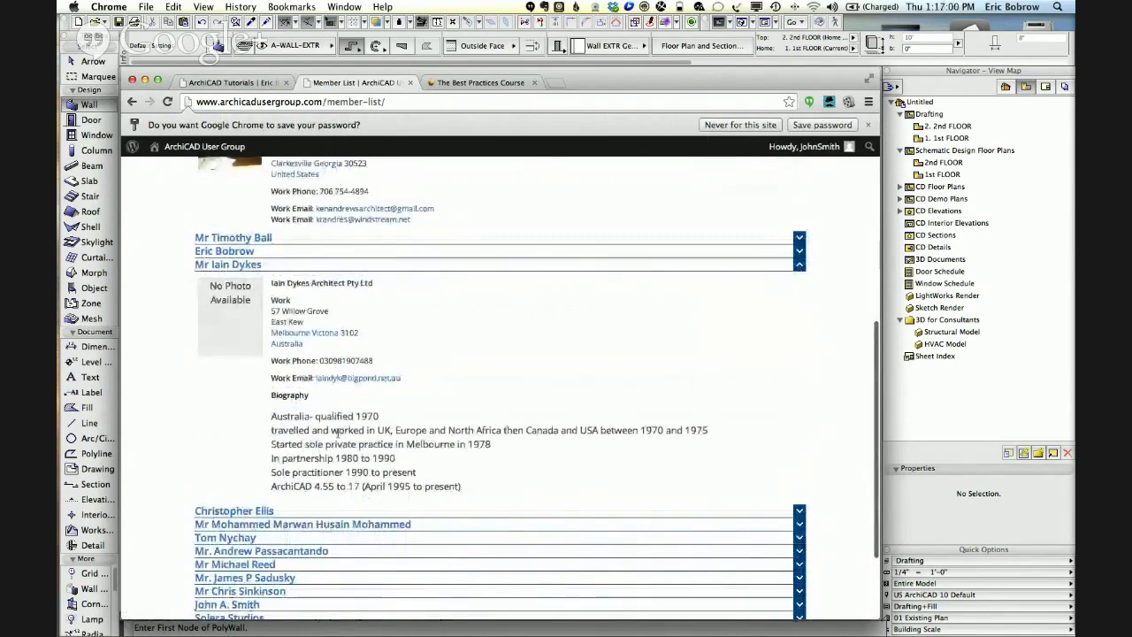
{"action": "left_click_drag", "start_coordinate": [273, 415], "coordinate": [423, 485]}
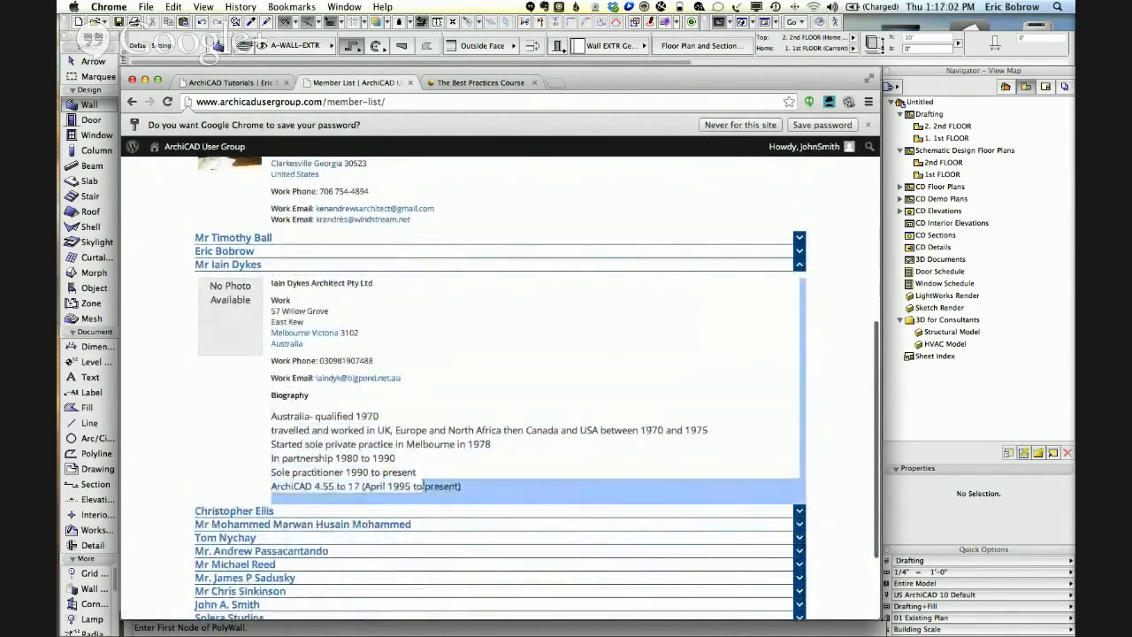
{"action": "left_click", "coordinate": [422, 485]}
Expand the second member's entry in the Member List and look over its contact details.
{"action": "scroll", "coordinate": [446, 422], "scroll_direction": "up", "scroll_amount": 3}
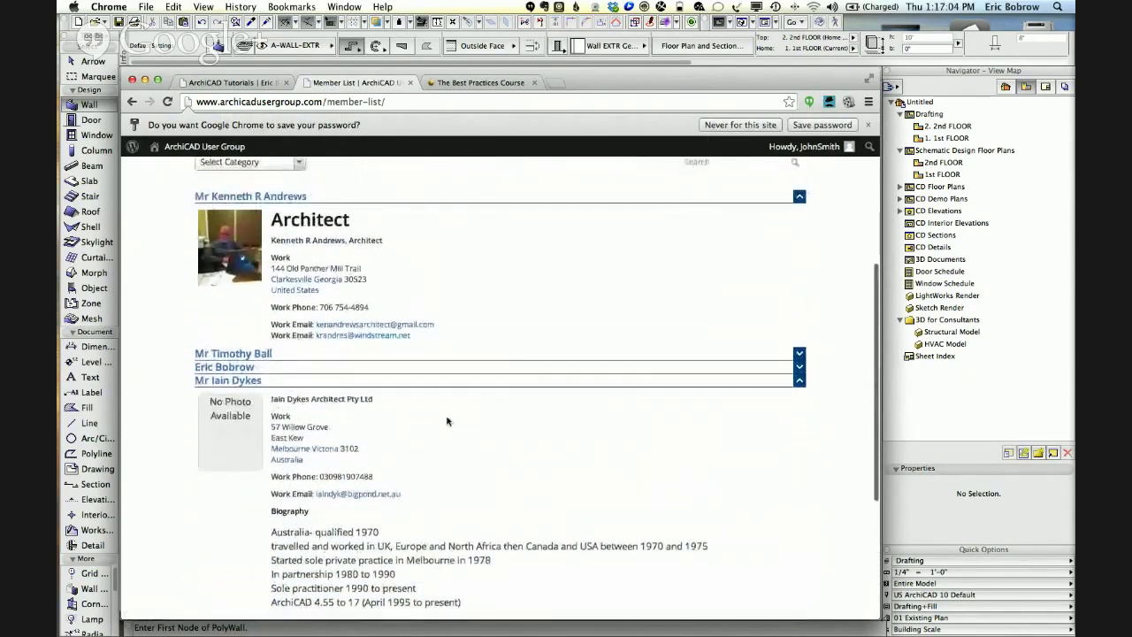
{"action": "scroll", "coordinate": [446, 421], "scroll_direction": "up", "scroll_amount": 2}
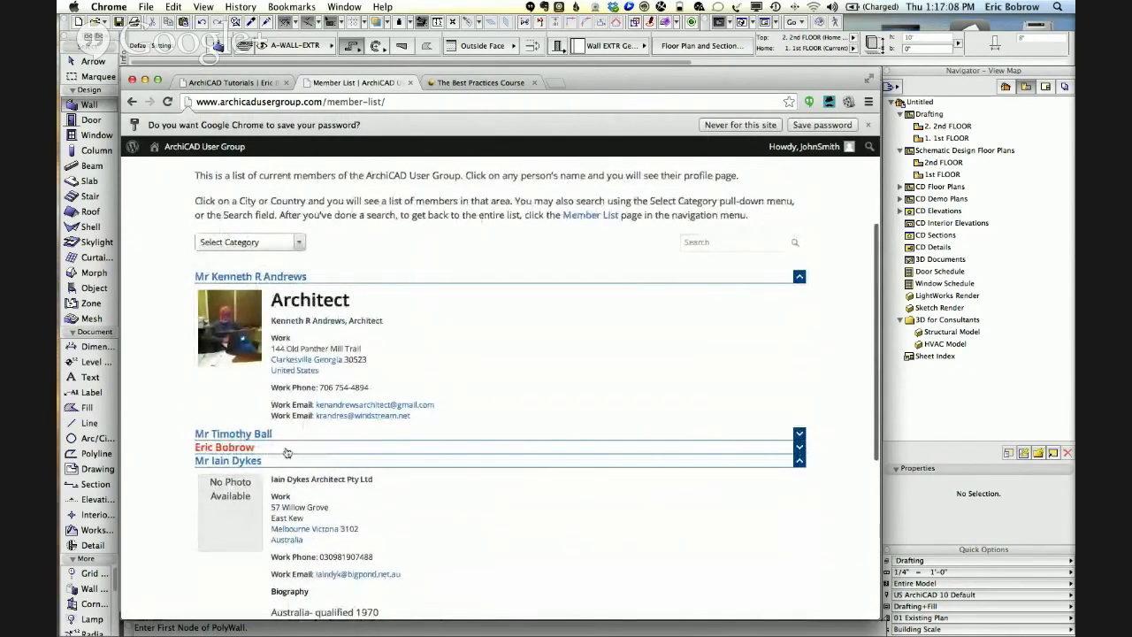
{"action": "left_click", "coordinate": [262, 434]}
{"action": "scroll", "coordinate": [248, 440], "scroll_direction": "down", "scroll_amount": 4}
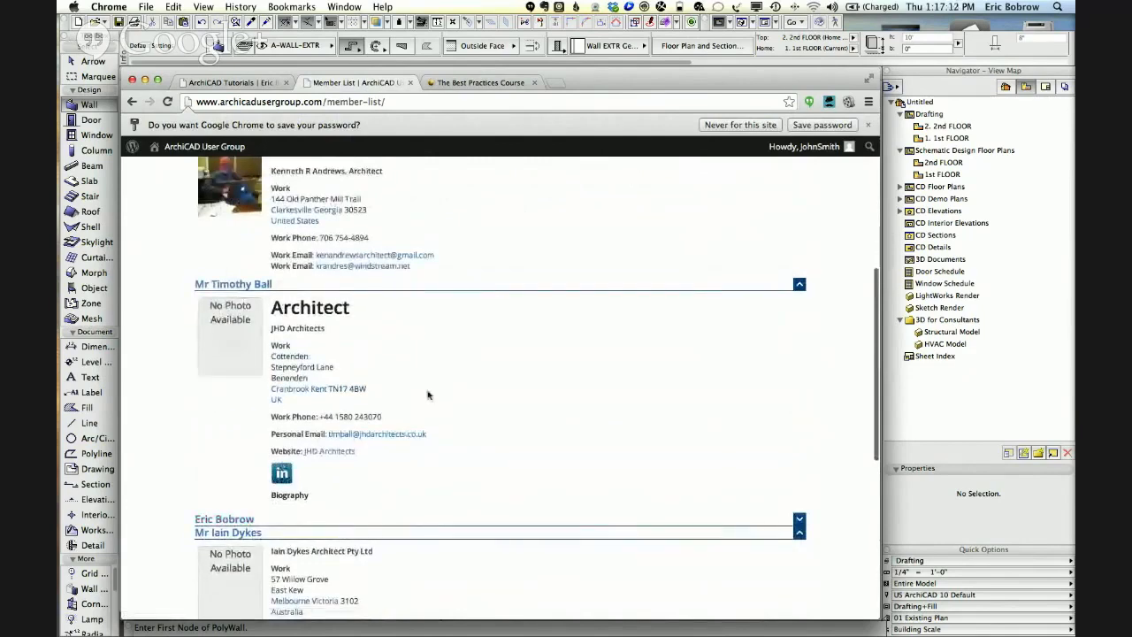
{"action": "scroll", "coordinate": [427, 395], "scroll_direction": "up", "scroll_amount": 8}
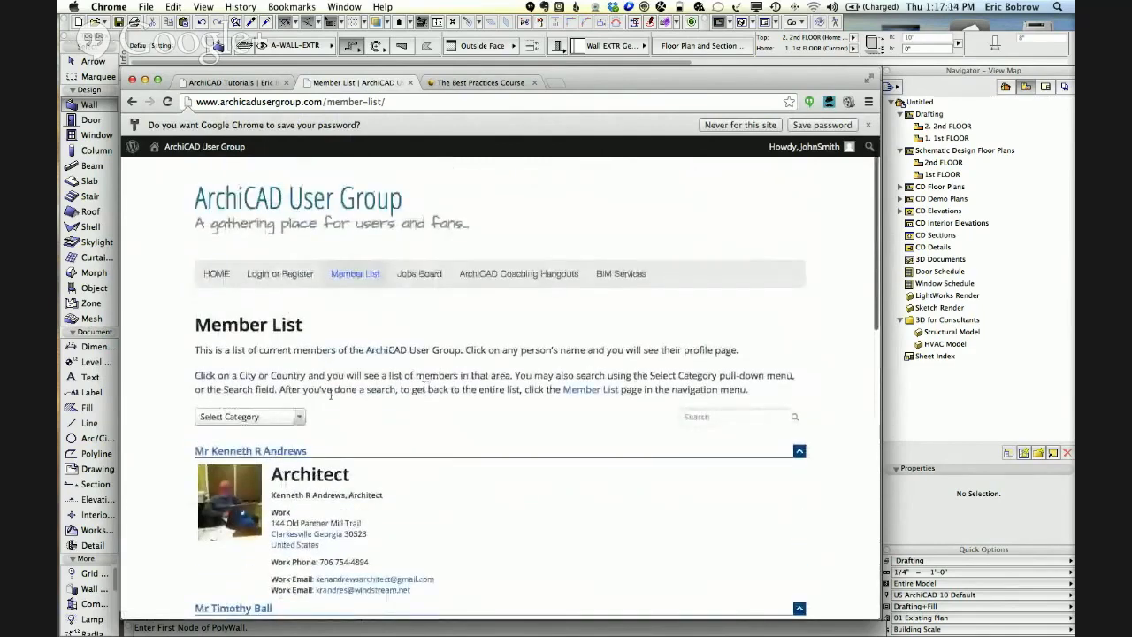
Filter the Member List by the ArchiCAD version category AC17.
{"action": "left_click", "coordinate": [300, 416]}
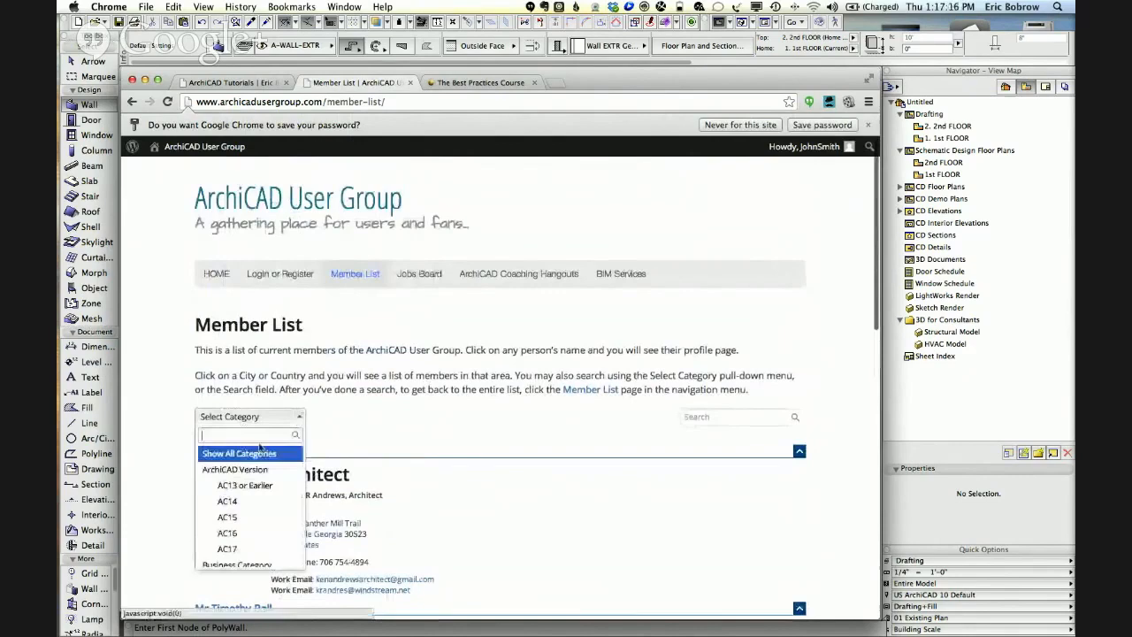
{"action": "left_click", "coordinate": [246, 545]}
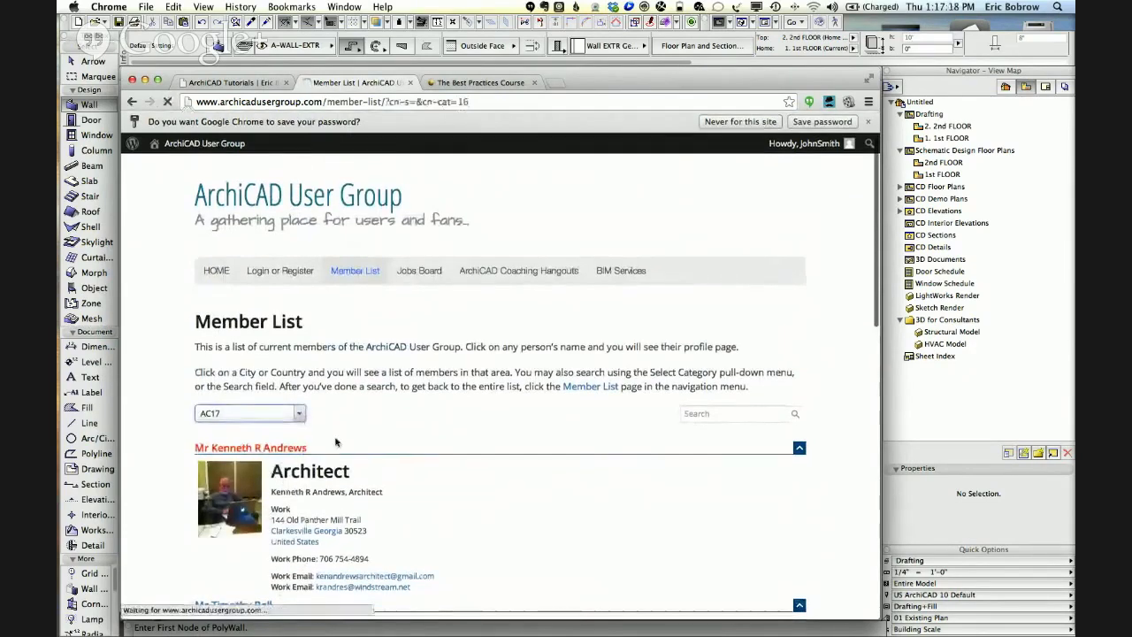
{"action": "scroll", "coordinate": [356, 426], "scroll_direction": "down", "scroll_amount": 1}
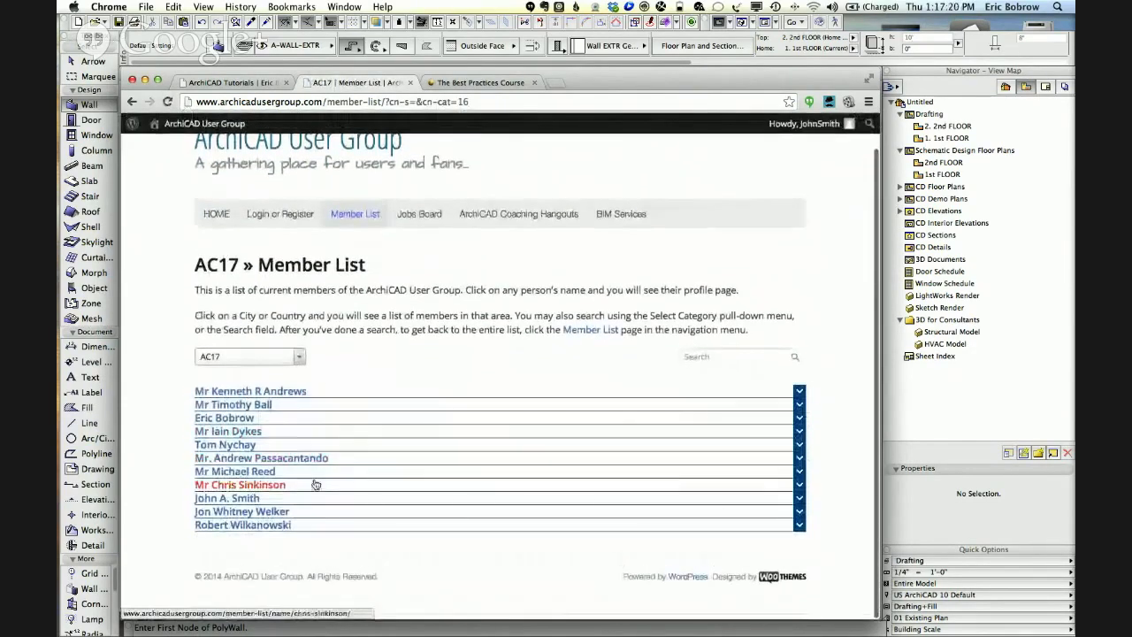
Filter the Member List by the Architect category, and return to the complete list.
{"action": "left_click", "coordinate": [300, 358]}
{"action": "scroll", "coordinate": [260, 455], "scroll_direction": "down", "scroll_amount": 5}
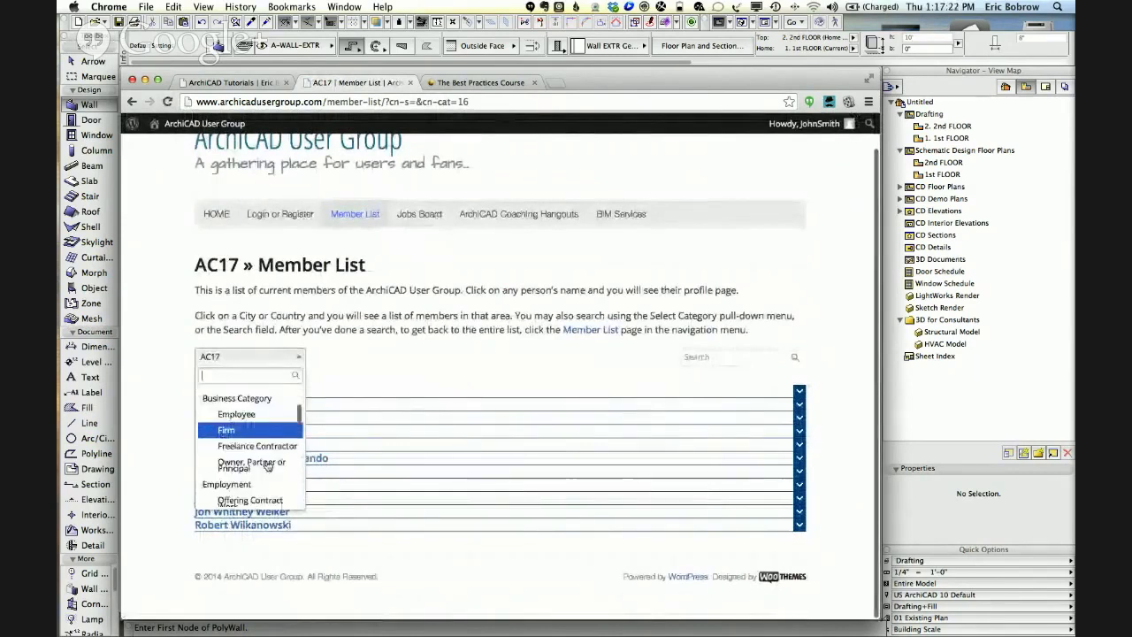
{"action": "scroll", "coordinate": [264, 469], "scroll_direction": "down", "scroll_amount": 5}
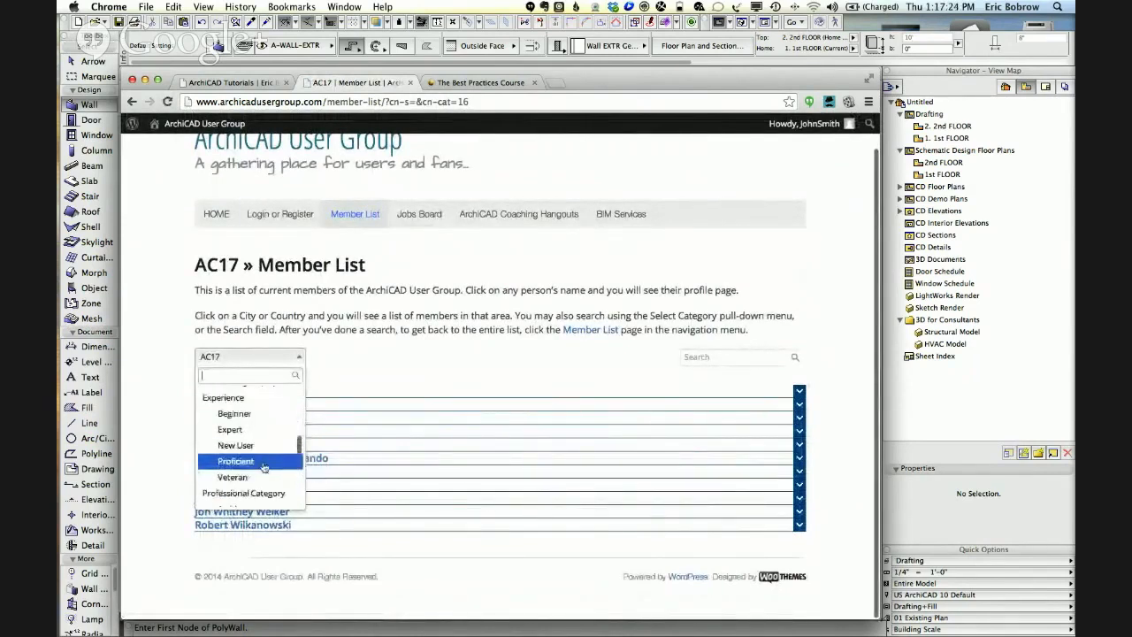
{"action": "left_click", "coordinate": [264, 455]}
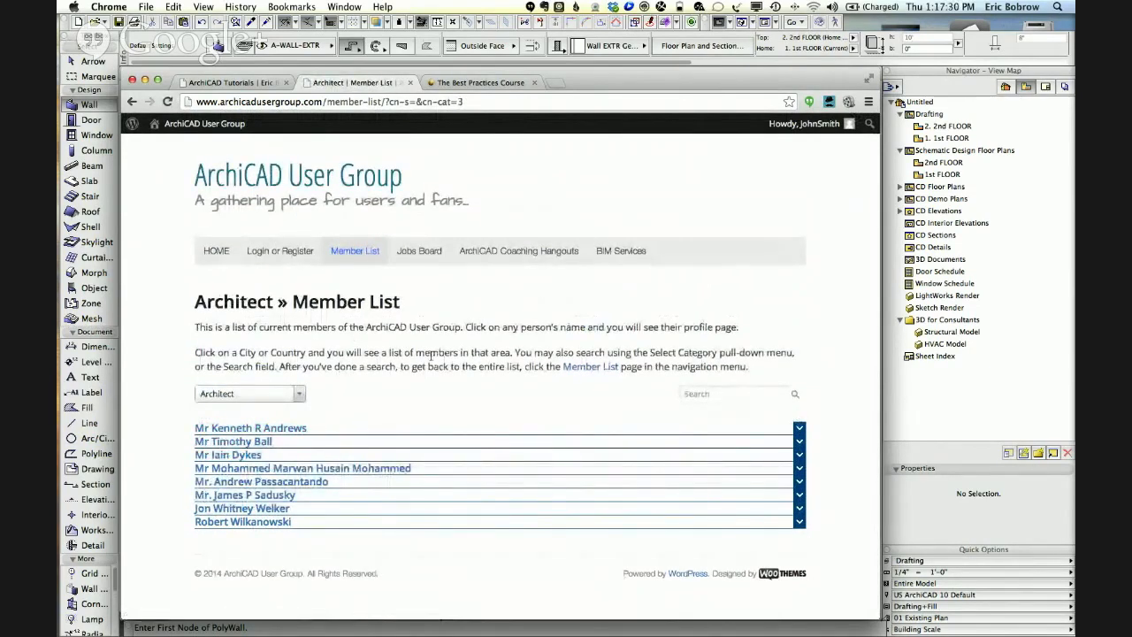
{"action": "left_click", "coordinate": [586, 367]}
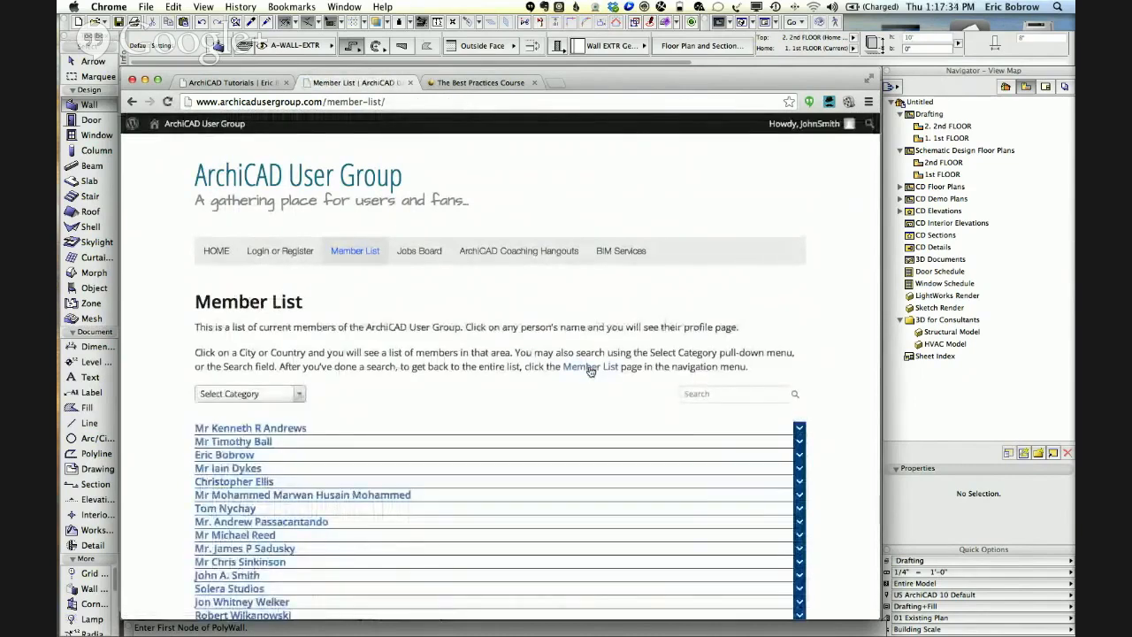
Open the Jobs Board and examine its sections, expanding the member listing under Offering Employment.
{"action": "left_click", "coordinate": [421, 252]}
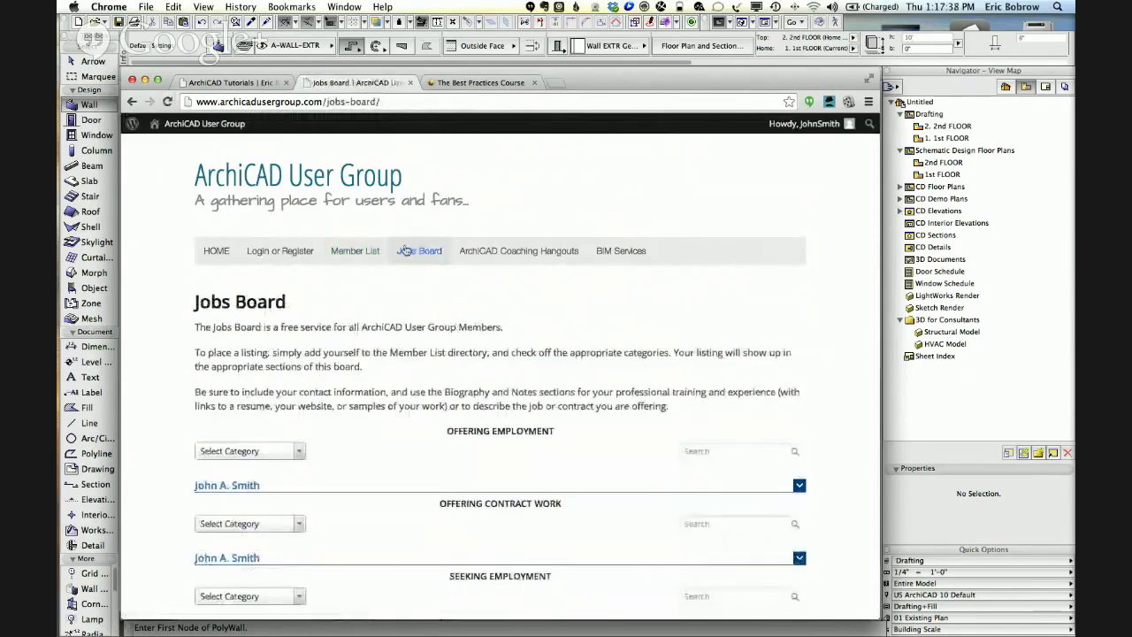
{"action": "scroll", "coordinate": [354, 441], "scroll_direction": "down", "scroll_amount": 3}
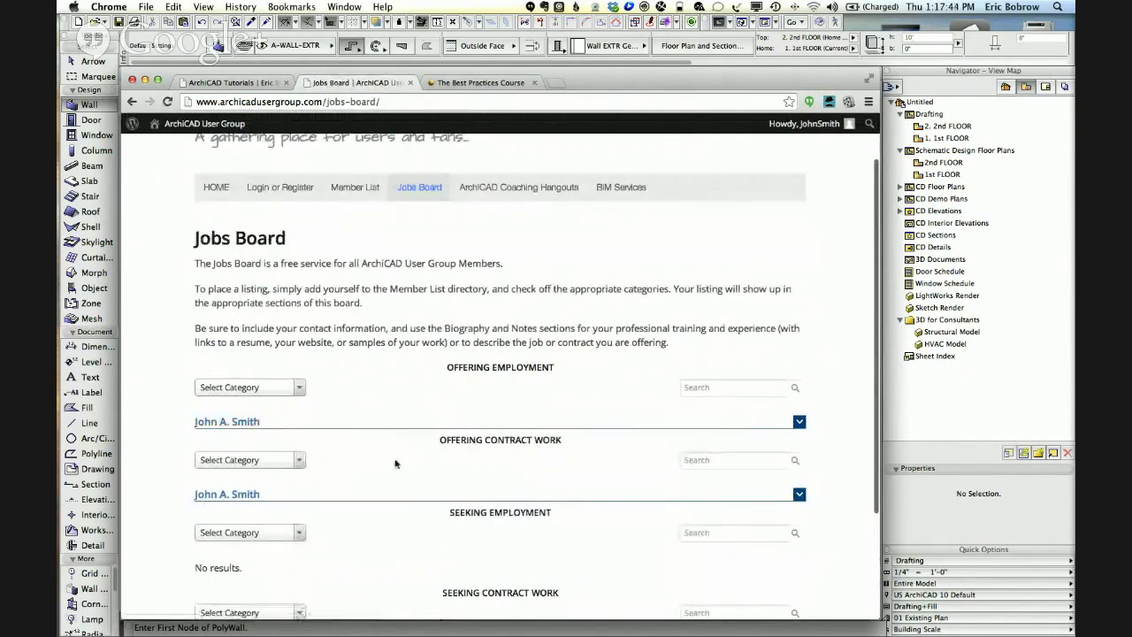
{"action": "scroll", "coordinate": [393, 461], "scroll_direction": "down", "scroll_amount": 3}
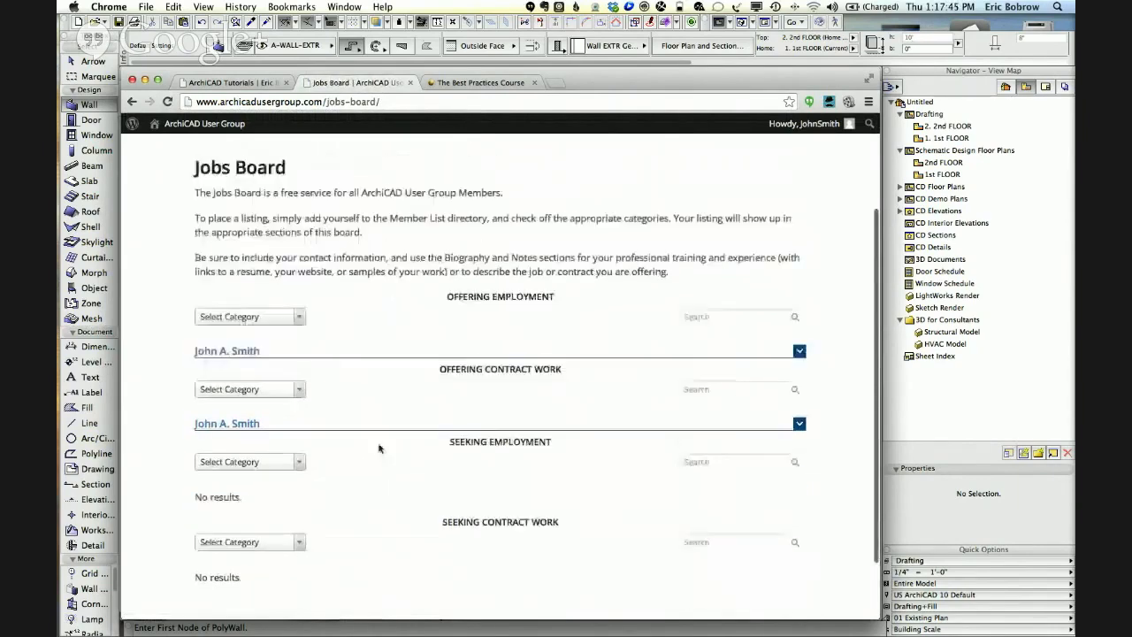
{"action": "left_click", "coordinate": [257, 350]}
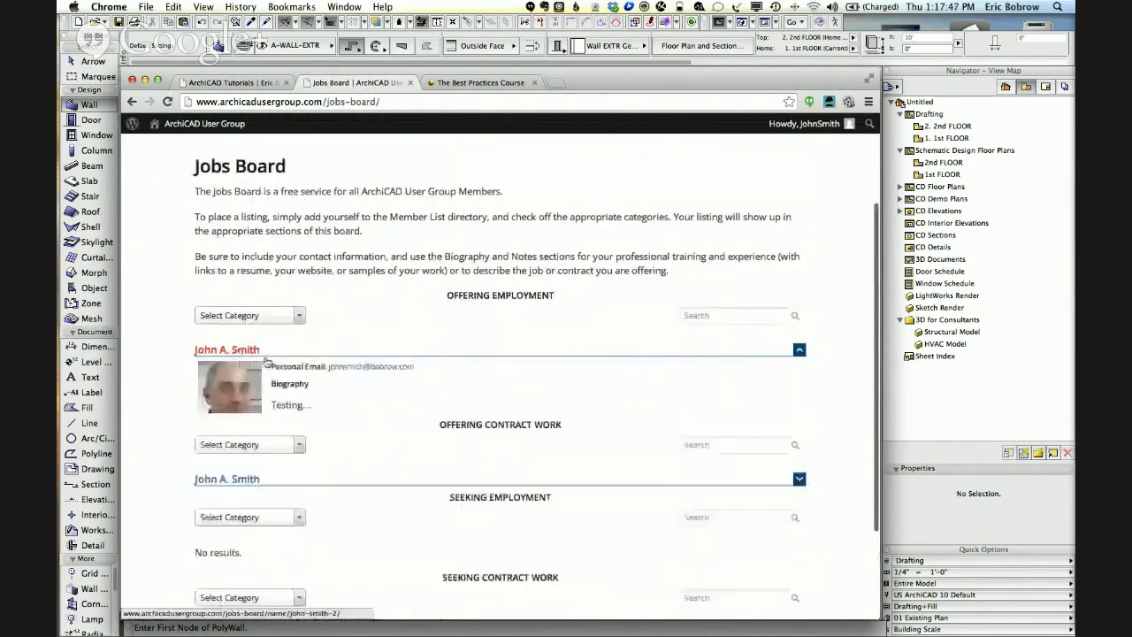
{"action": "left_click_drag", "start_coordinate": [312, 408], "coordinate": [270, 406]}
{"action": "left_click", "coordinate": [287, 407]}
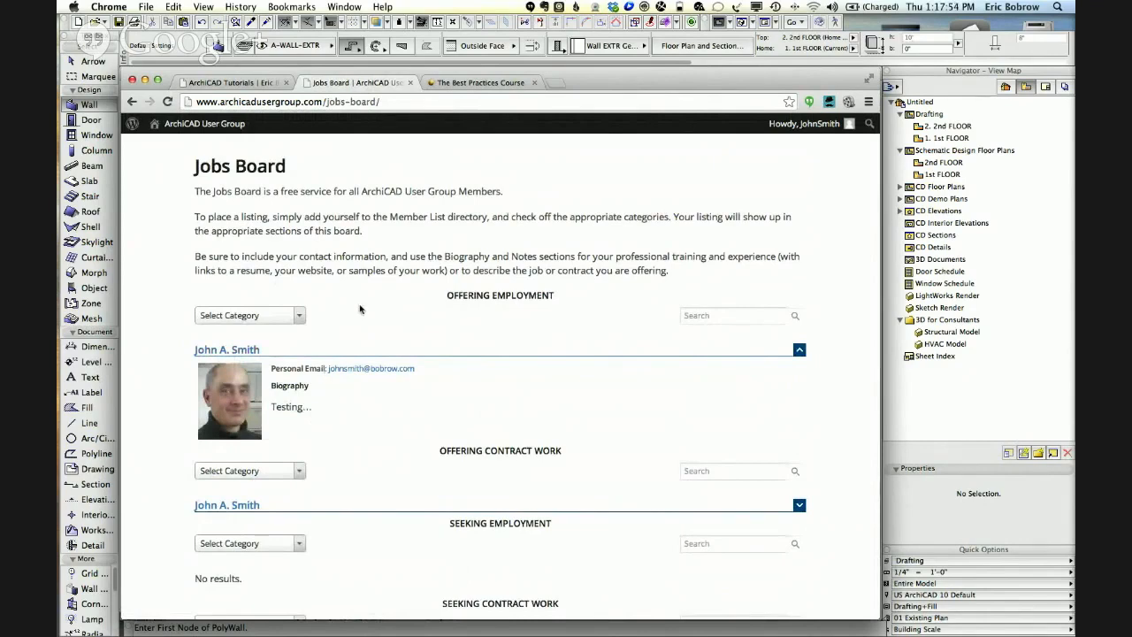
{"action": "scroll", "coordinate": [371, 312], "scroll_direction": "up", "scroll_amount": 3}
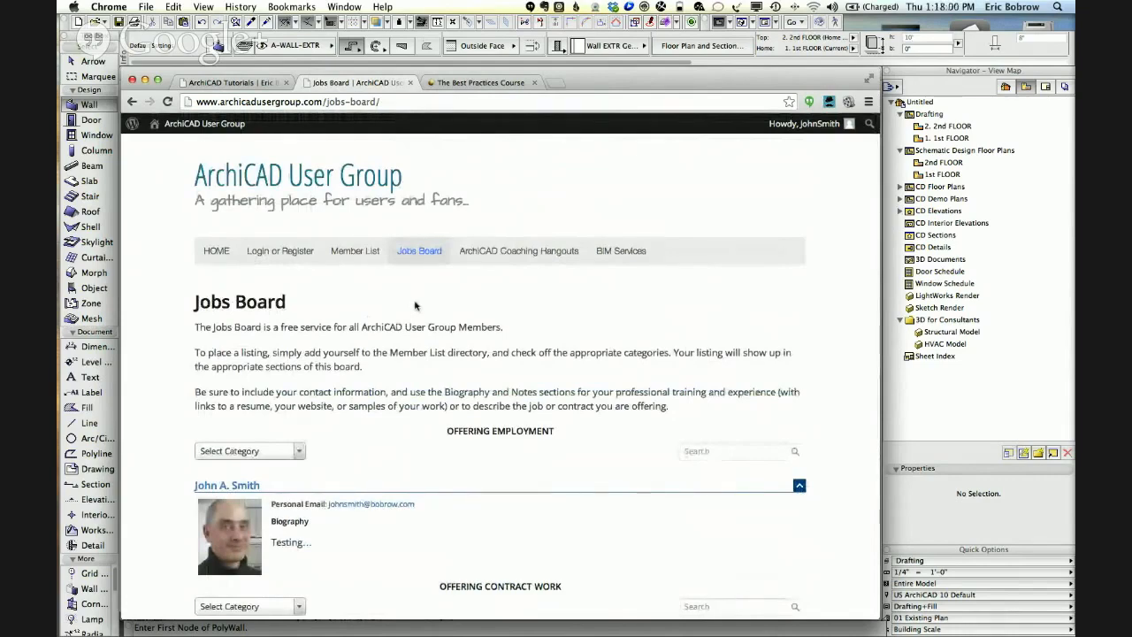
View the ArchiCAD Coaching Hangouts page, and switch to the Evernote coaching note to point out the "Marquee stretch" beginner question.
{"action": "left_click", "coordinate": [520, 253]}
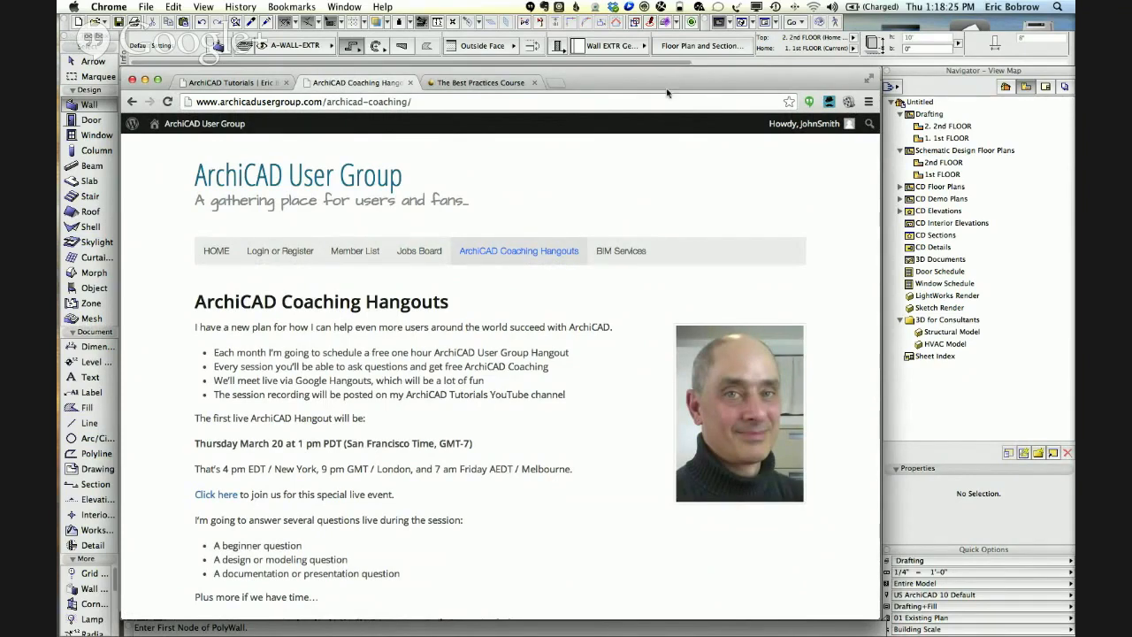
{"action": "key", "text": "super+Tab"}
{"action": "key", "text": "super+Tab"}
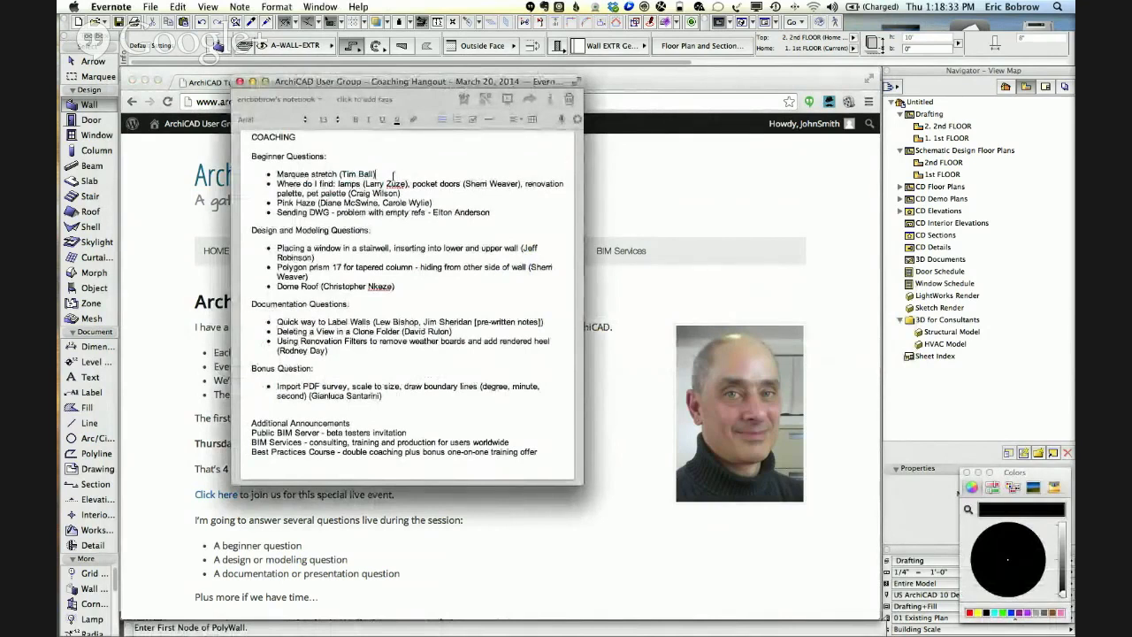
{"action": "left_click_drag", "start_coordinate": [393, 174], "coordinate": [281, 174]}
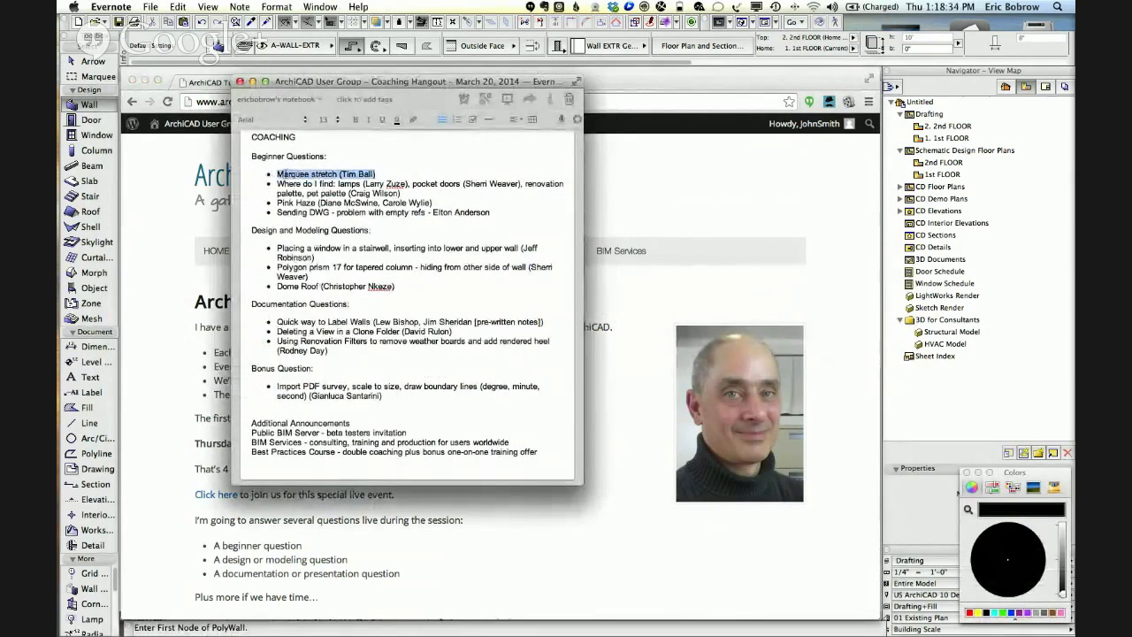
{"action": "left_click", "coordinate": [391, 174]}
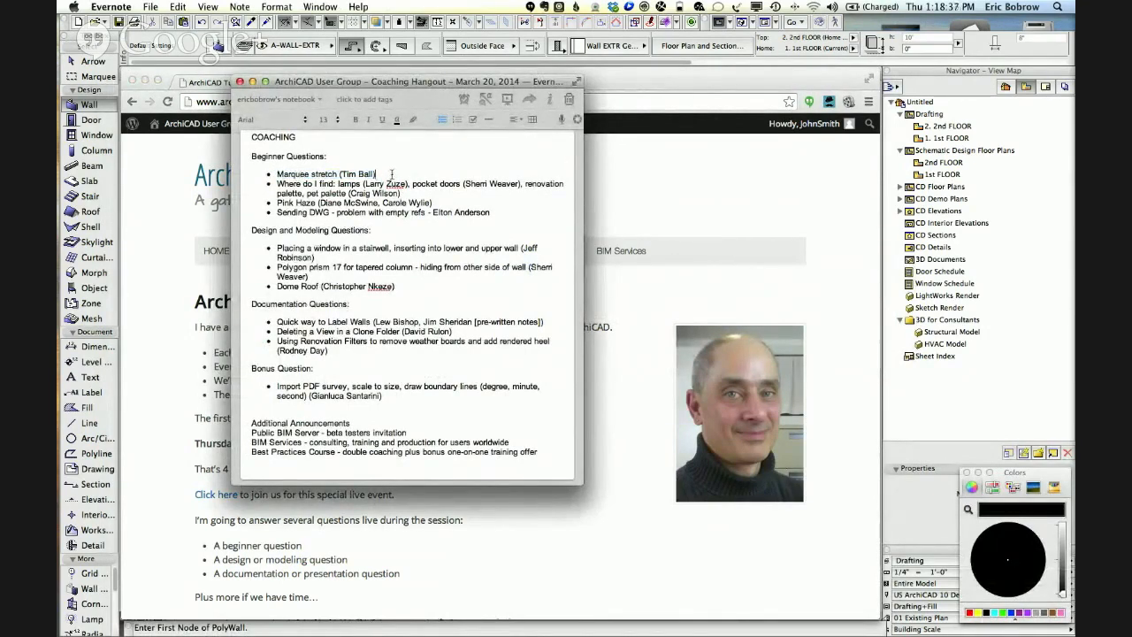
Switch to ArchiCAD and enclose the right end of the L-shaped building's lower wing in a marquee.
{"action": "key", "text": "super+Tab"}
{"action": "key", "text": "super+Tab"}
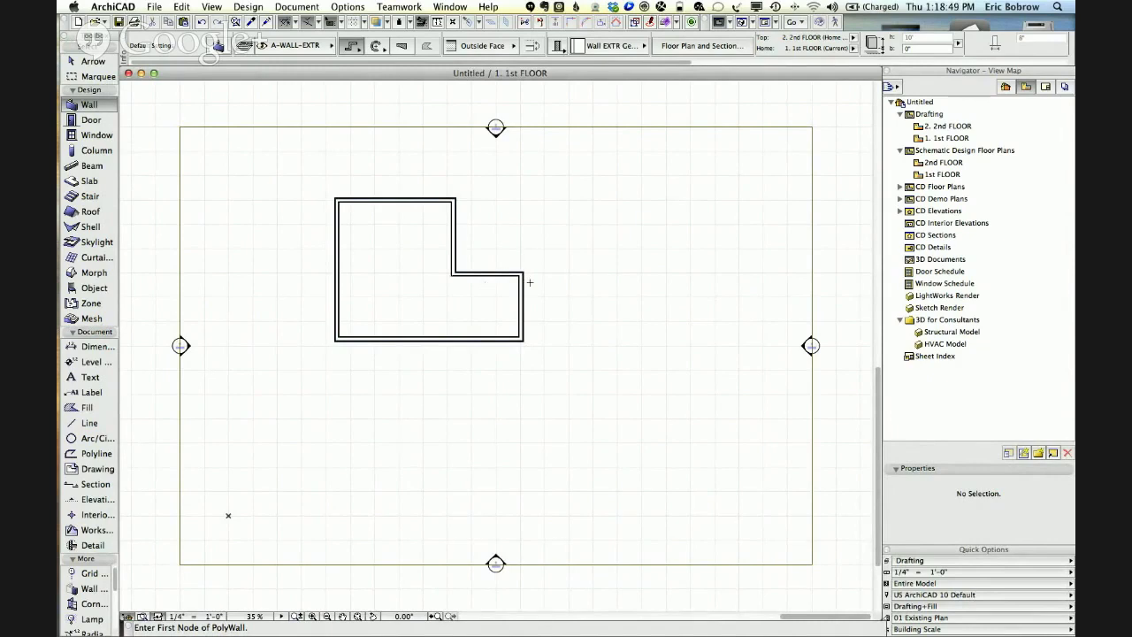
{"action": "left_click", "coordinate": [92, 77]}
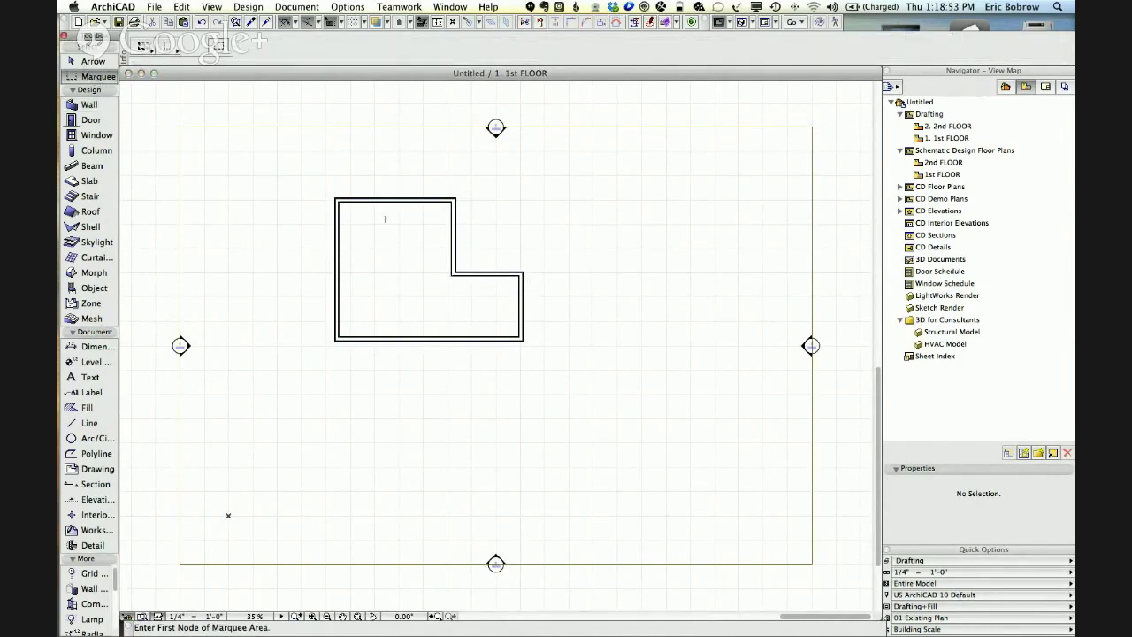
{"action": "left_click", "coordinate": [494, 239]}
{"action": "left_click", "coordinate": [539, 370]}
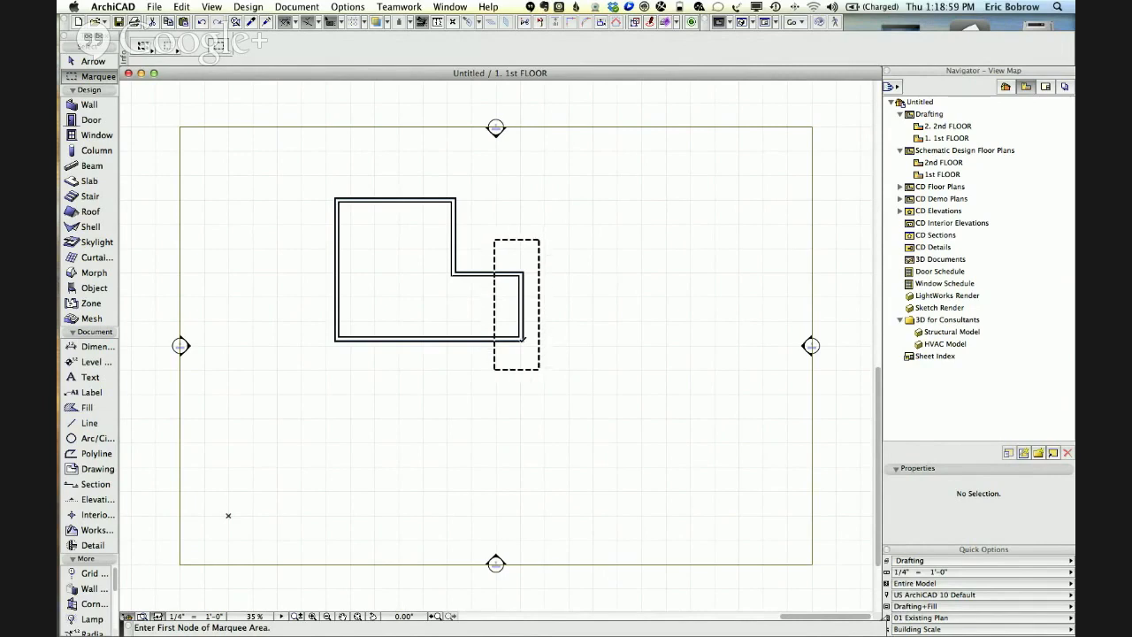
Stretch the marqueed wing end horizontally outward from its lower outer corner by about 10'-9", and undo the stretch.
{"action": "left_click", "coordinate": [524, 338]}
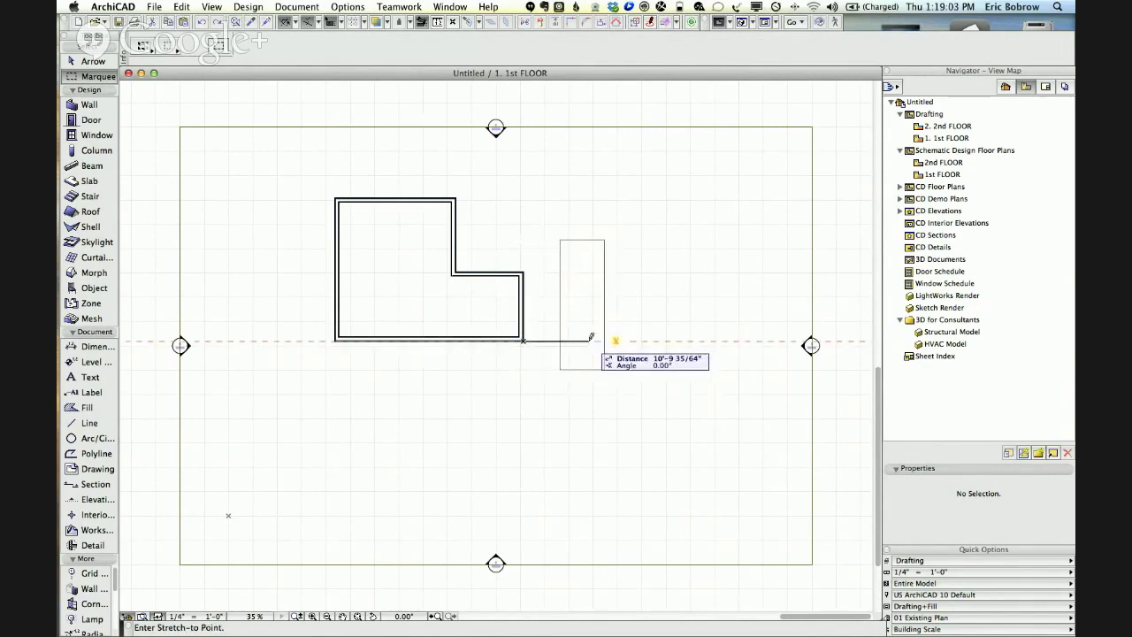
{"action": "left_click", "coordinate": [588, 339]}
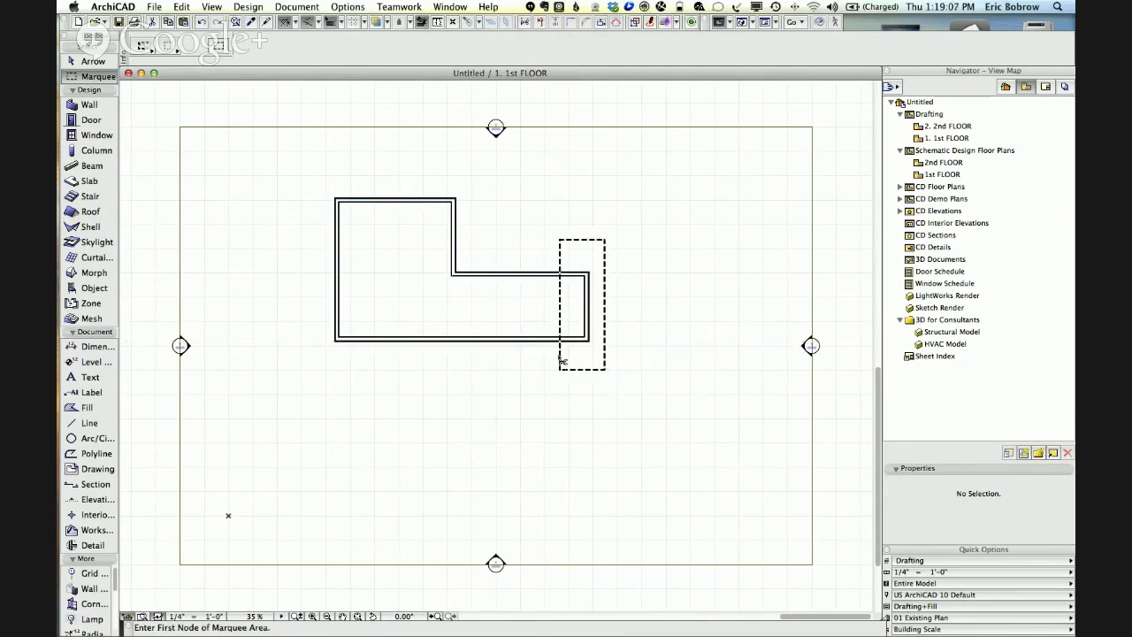
{"action": "key", "text": "super+z"}
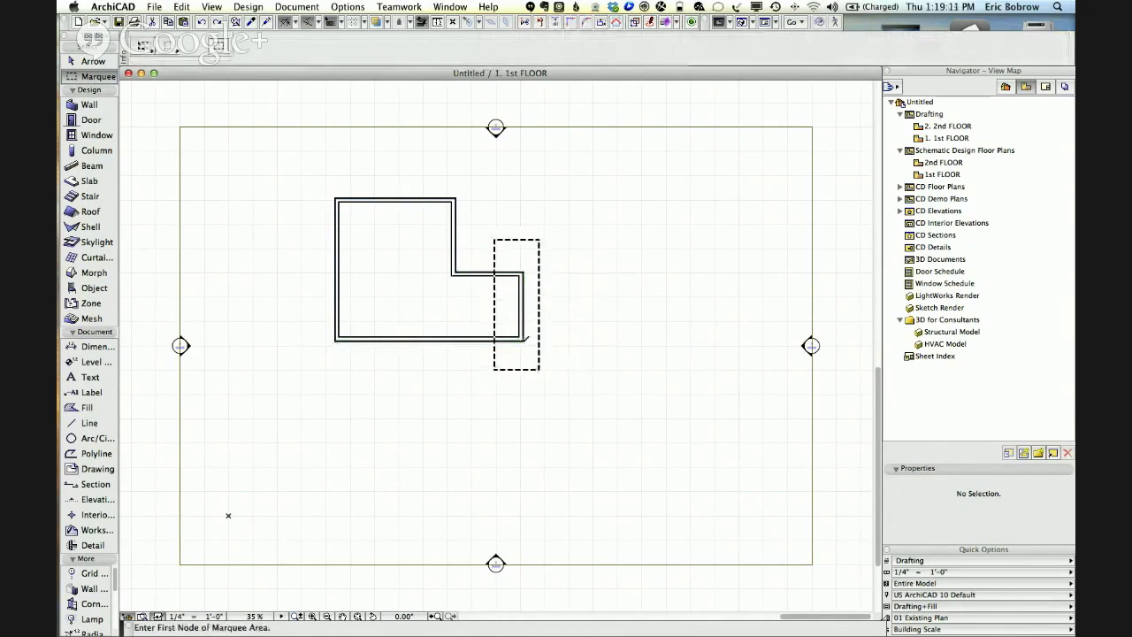
Stretch the marqueed wing end outward from its lower corner by exactly 5', and undo the stretch.
{"action": "left_click", "coordinate": [523, 340]}
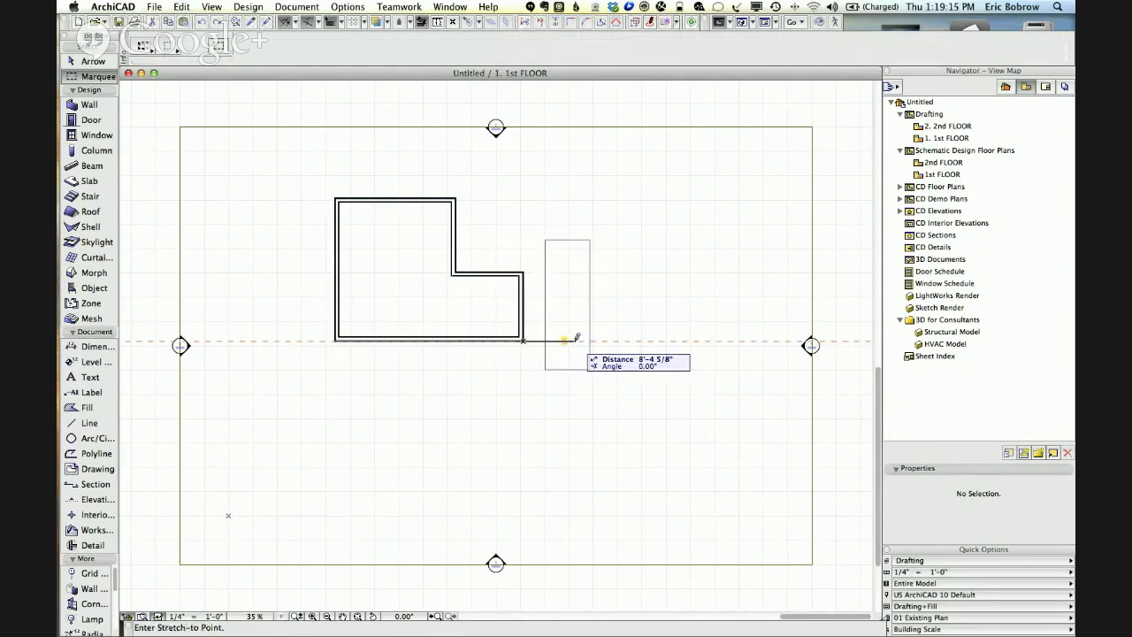
{"action": "key", "text": "Tab"}
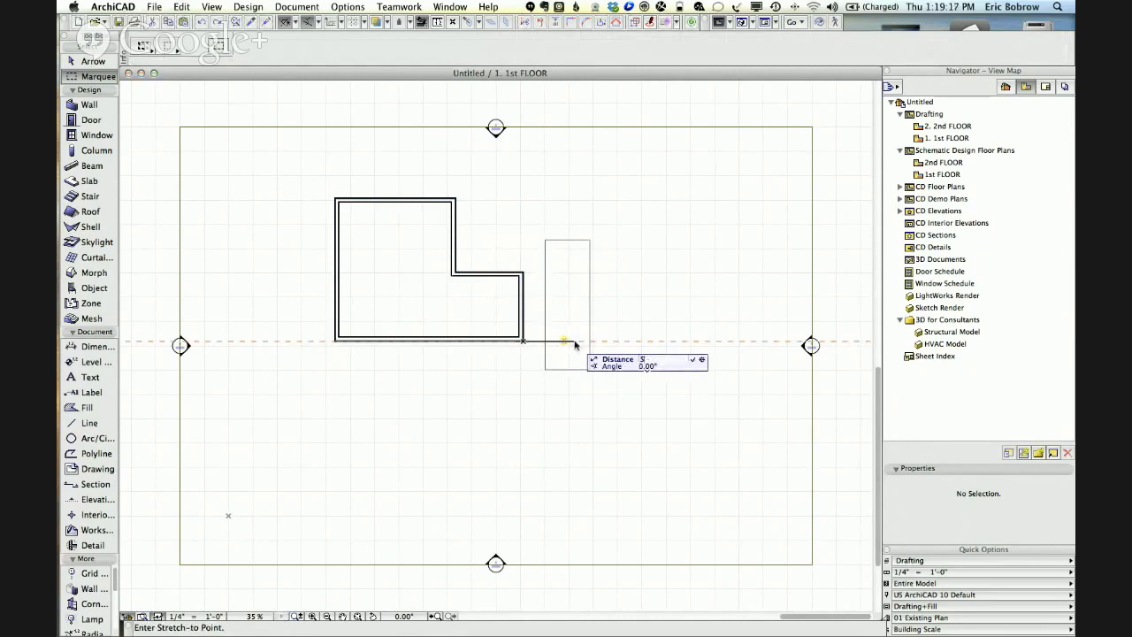
{"action": "key", "text": "Return"}
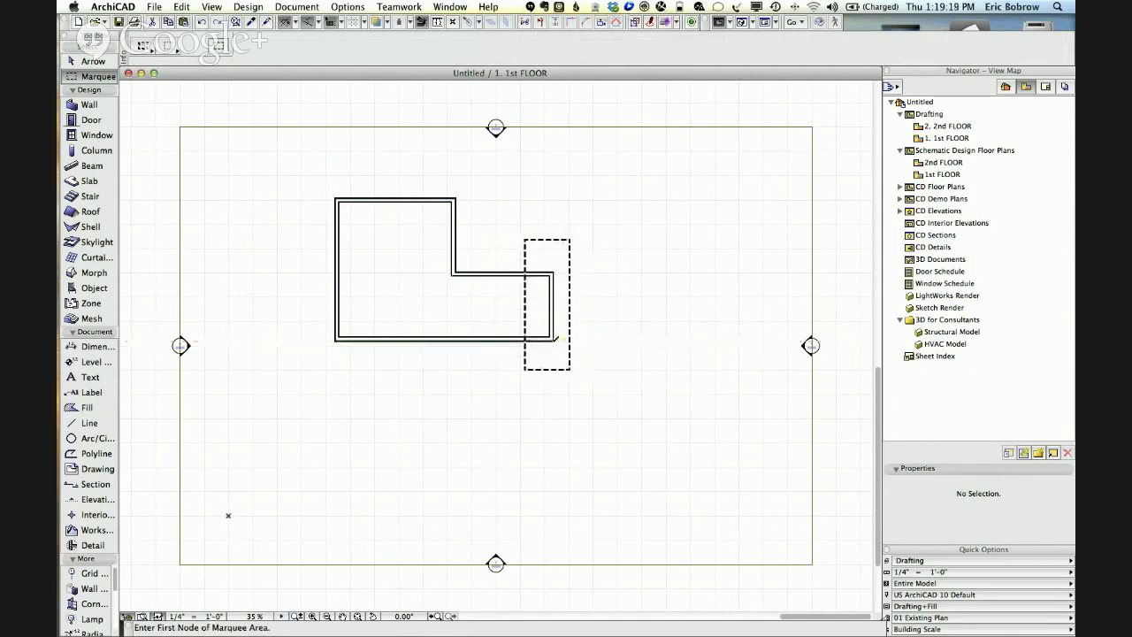
{"action": "key", "text": "super+z"}
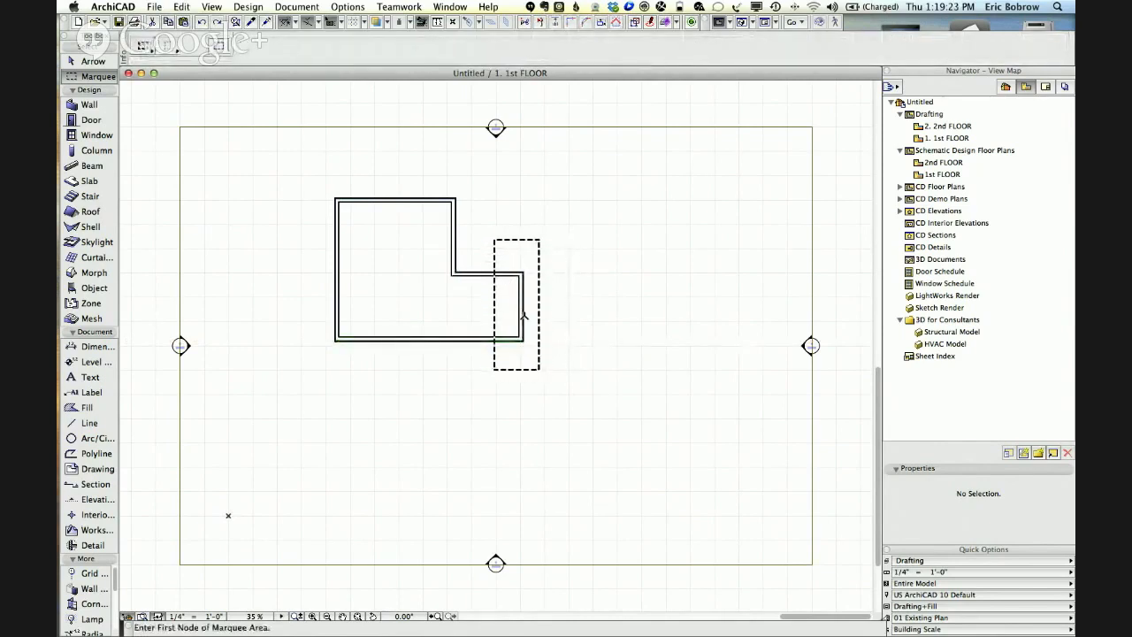
Draw a larger marquee around the inner corner and the whole wing, stretch those walls outward horizontally, and undo the stretch.
{"action": "left_click", "coordinate": [440, 180]}
{"action": "left_click", "coordinate": [548, 362]}
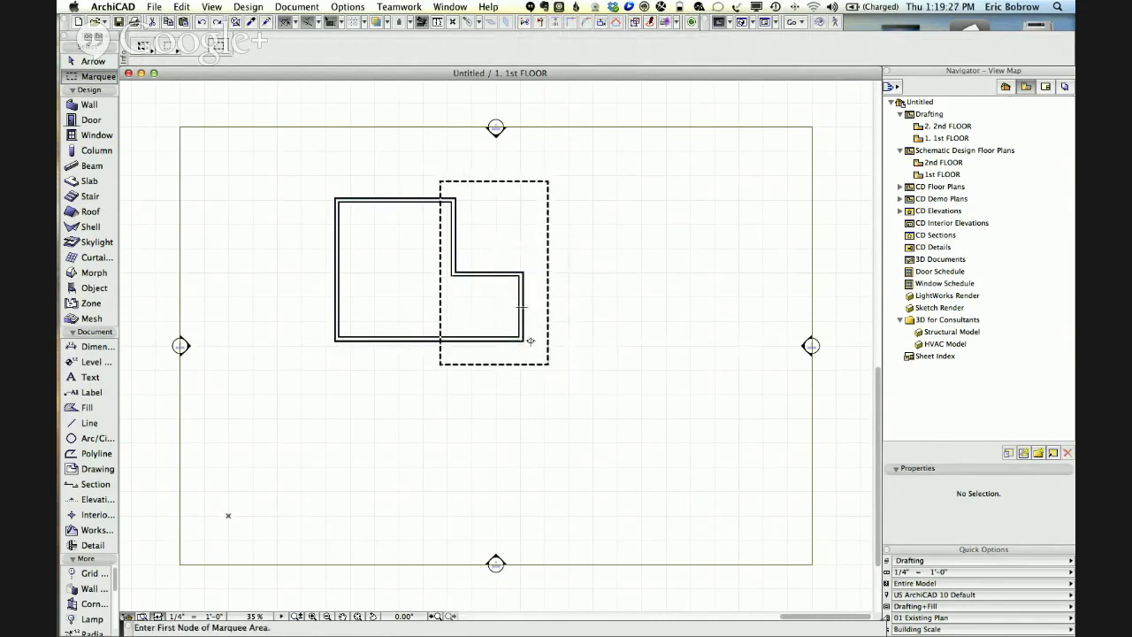
{"action": "left_click", "coordinate": [523, 338]}
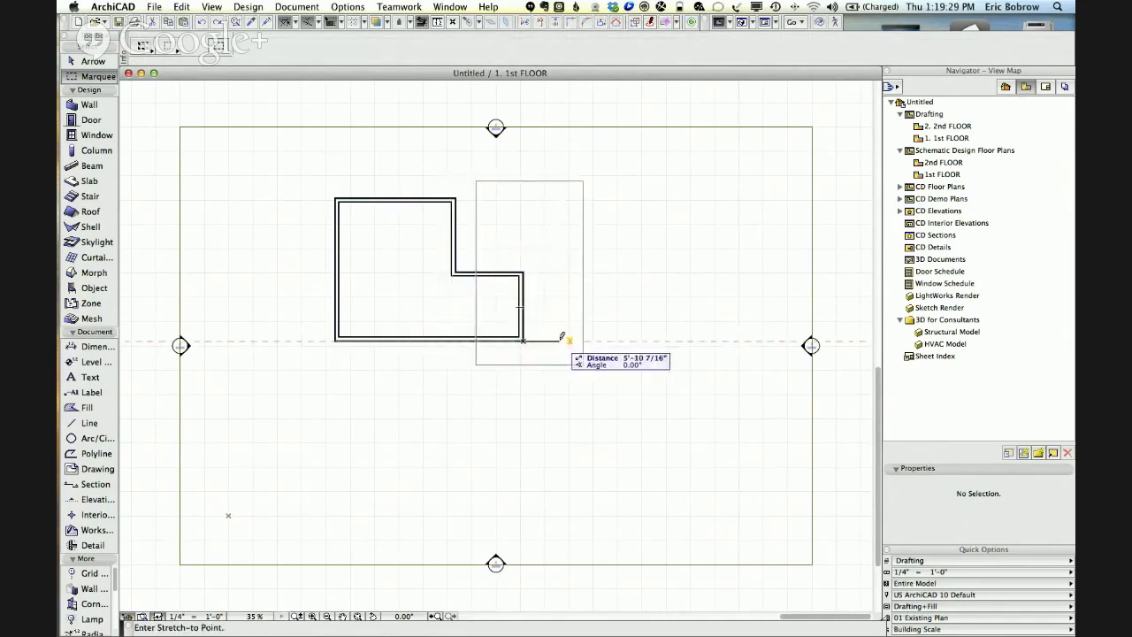
{"action": "left_click", "coordinate": [553, 340]}
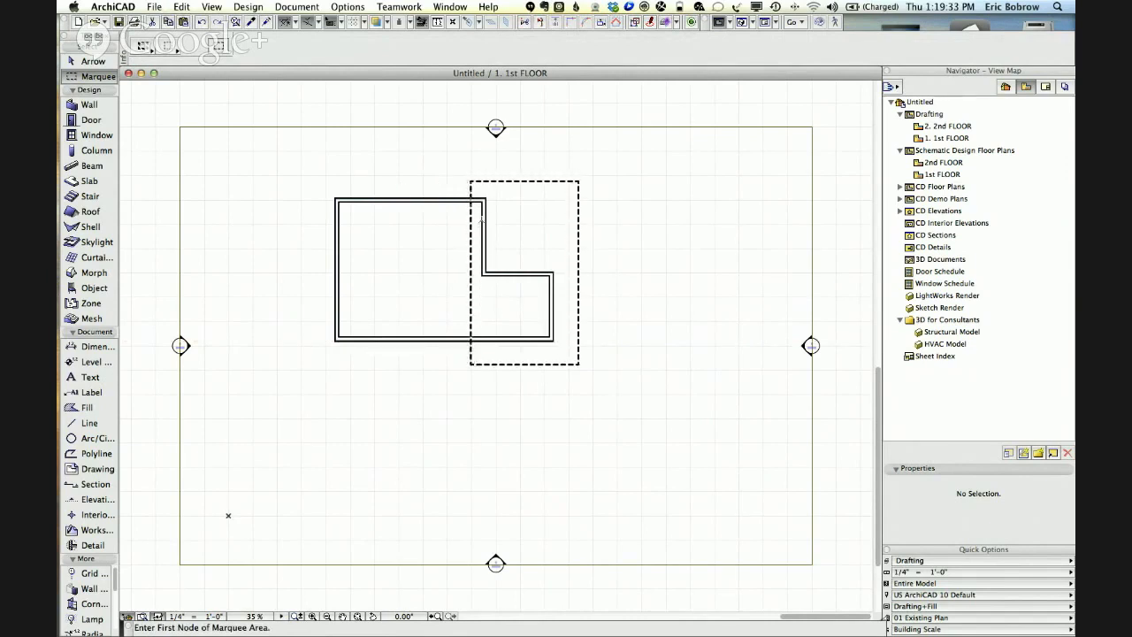
{"action": "key", "text": "super+z"}
{"action": "key", "text": "super+z"}
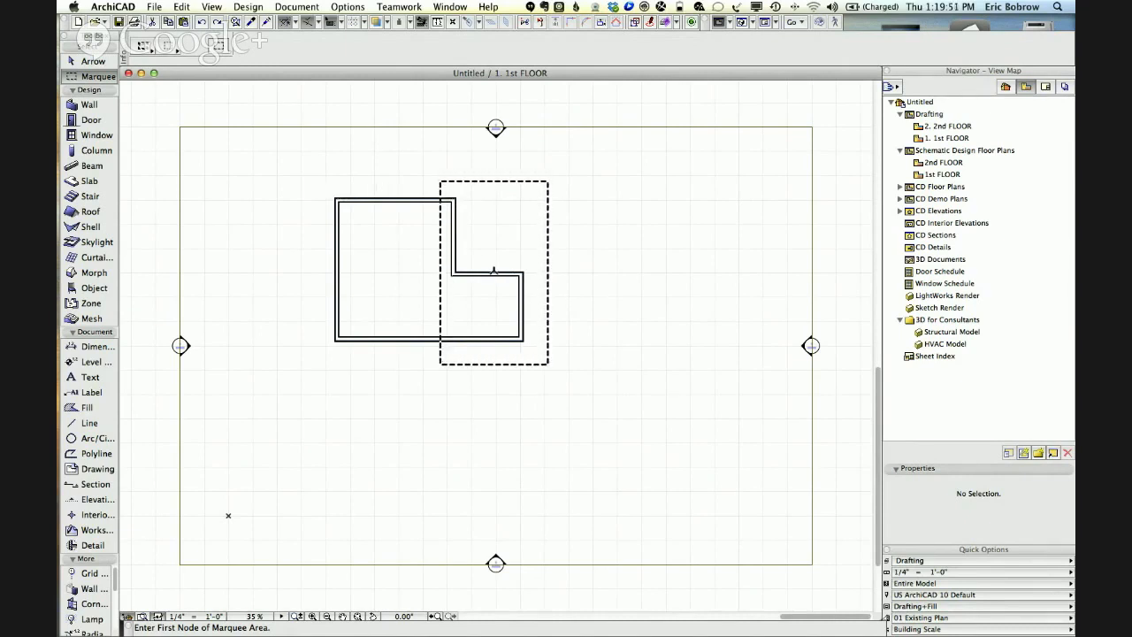
Select the wing's upper wall and its right end wall within the marquee, and clear the selection.
{"action": "left_click", "coordinate": [496, 275]}
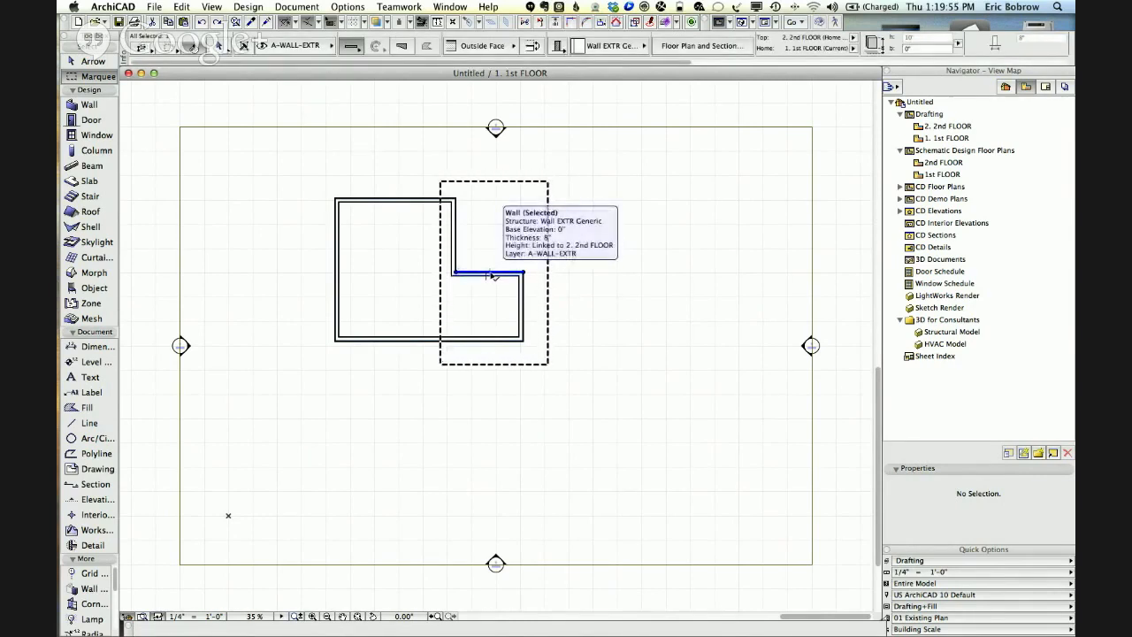
{"action": "left_click", "coordinate": [523, 307], "text": "shift"}
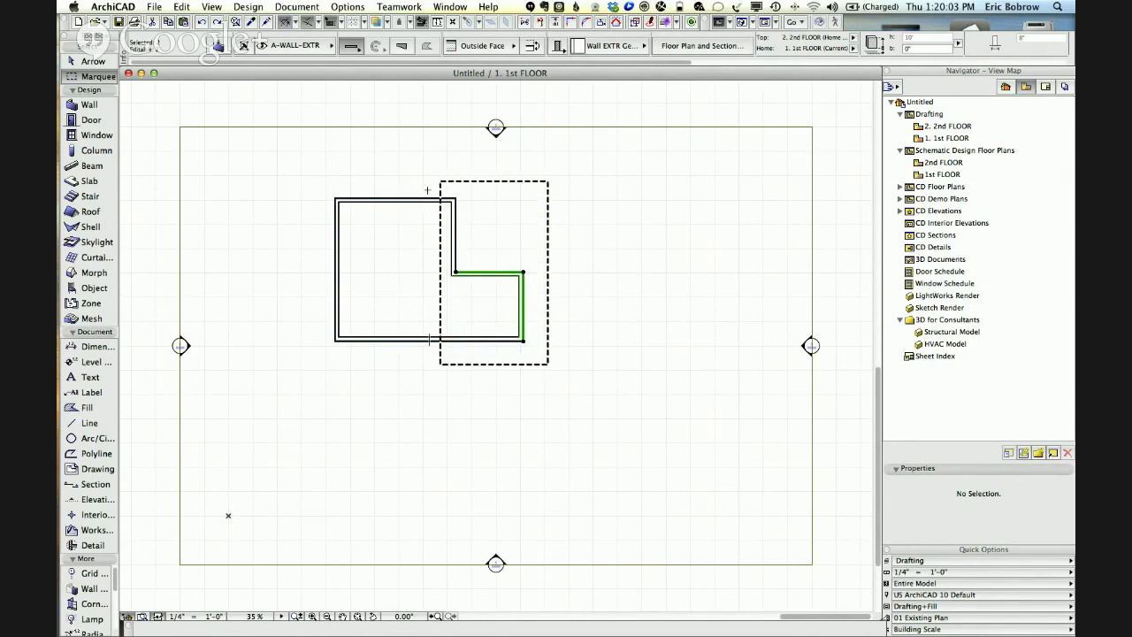
{"action": "key", "text": "Escape"}
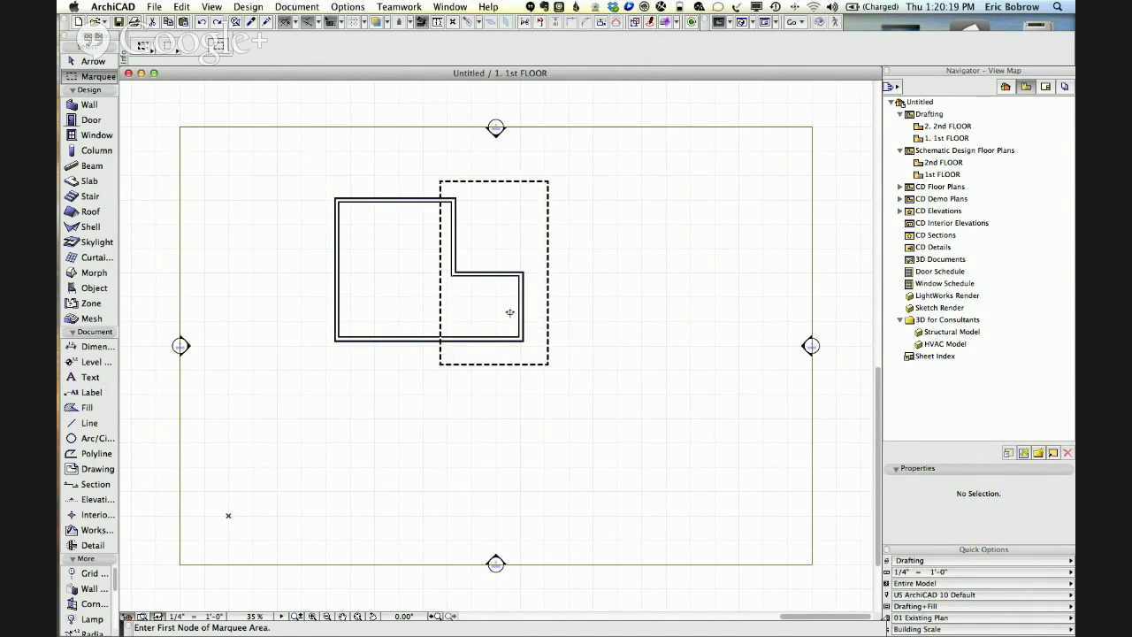
Measure the overall length of the building's bottom wall from corner to corner.
{"action": "left_click", "coordinate": [436, 23]}
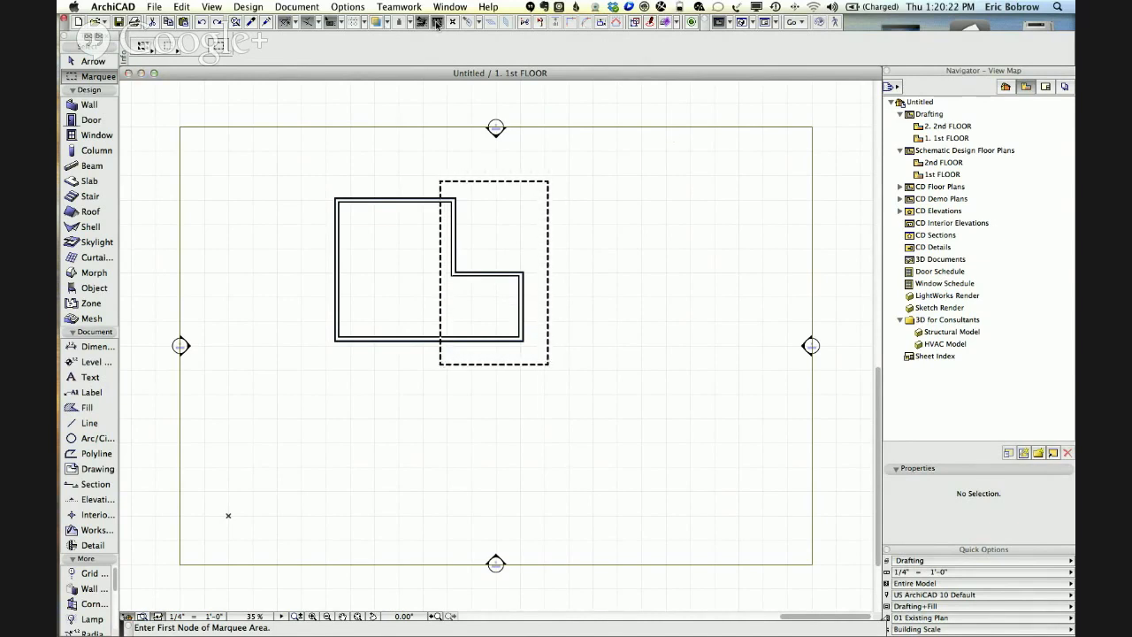
{"action": "left_click", "coordinate": [335, 341]}
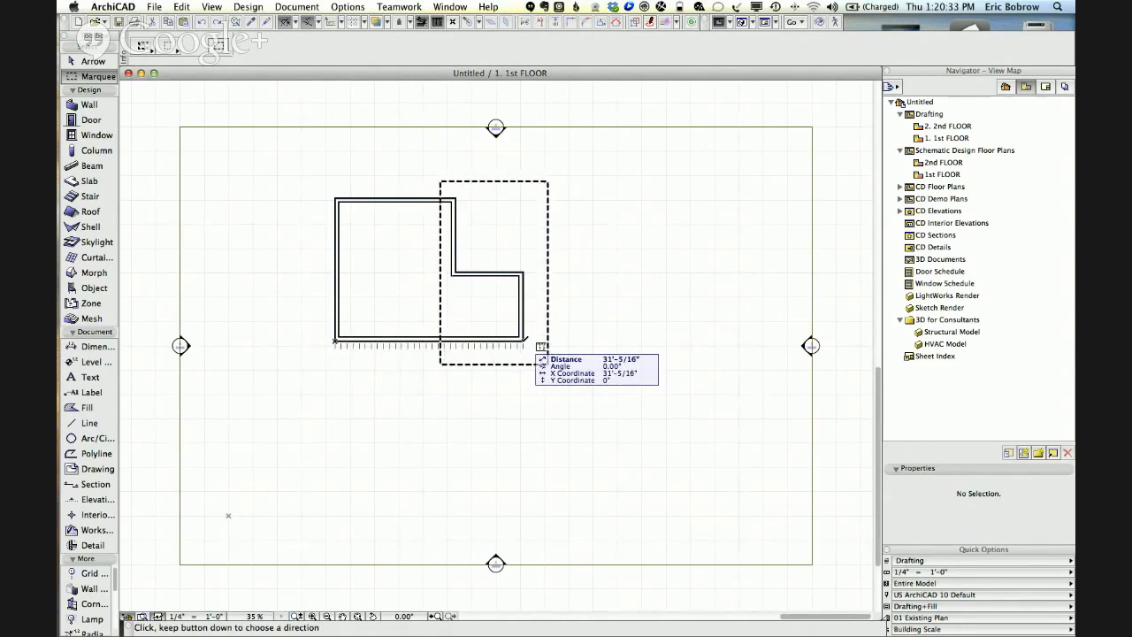
{"action": "key", "text": "Escape"}
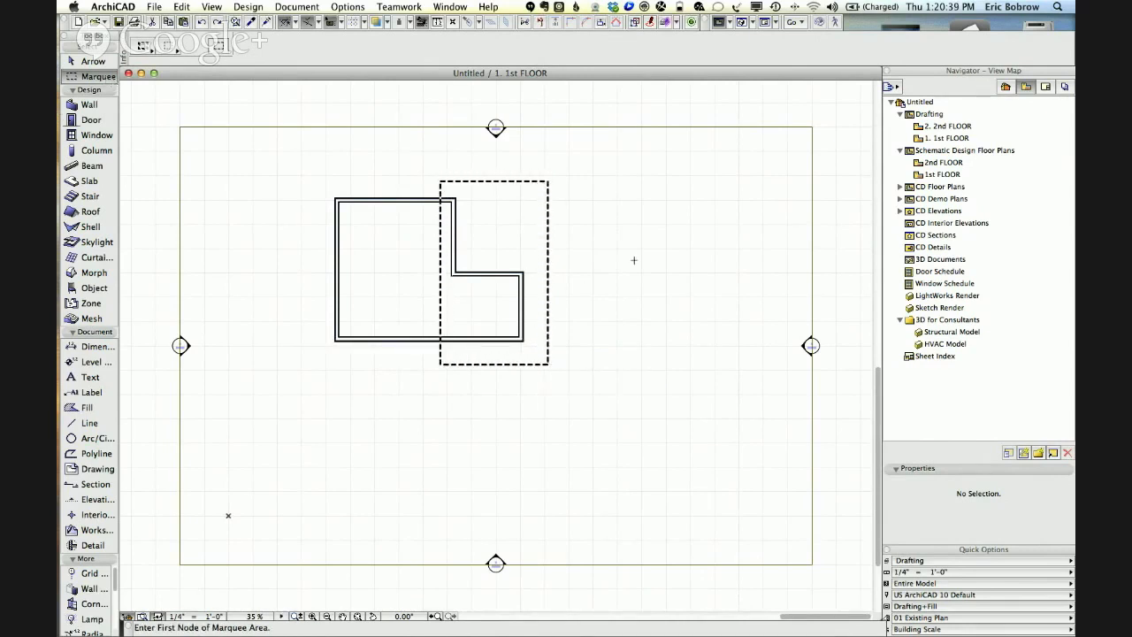
Enclose only the wing's right end in a new marquee and stretch it inward by about 3'-7".
{"action": "left_click", "coordinate": [574, 245]}
{"action": "left_click", "coordinate": [493, 366]}
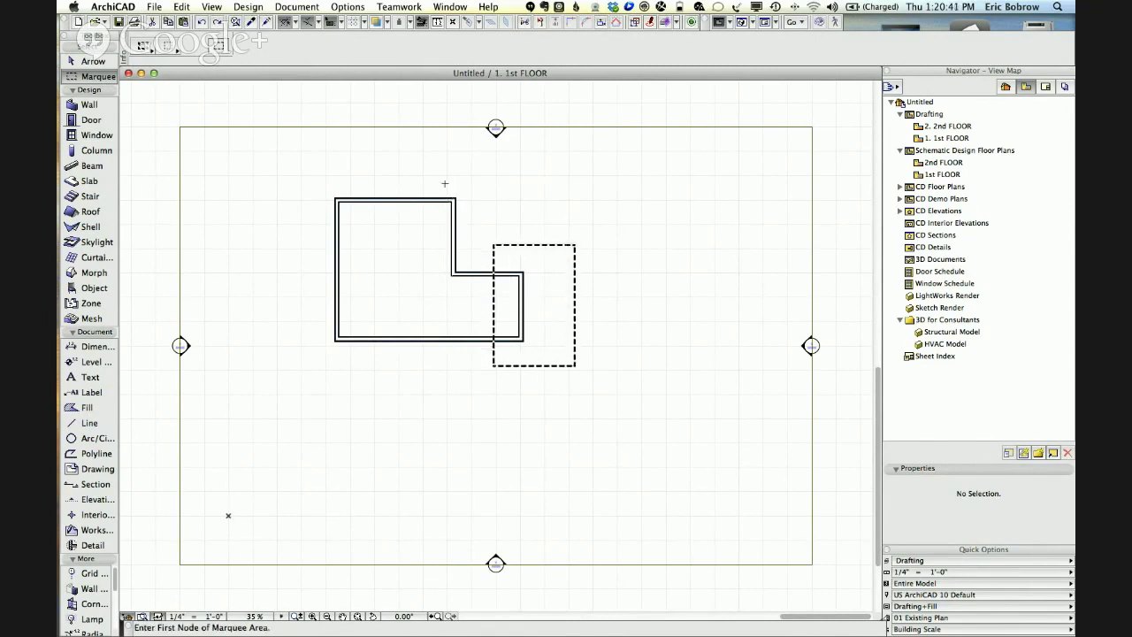
{"action": "left_click", "coordinate": [525, 339]}
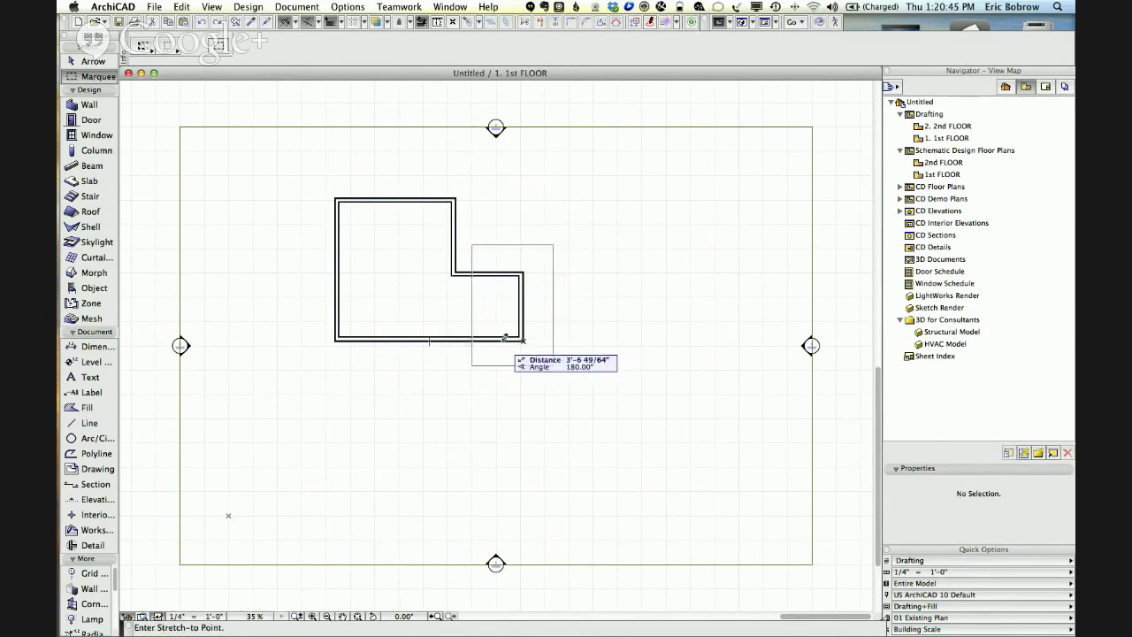
{"action": "left_click", "coordinate": [503, 338]}
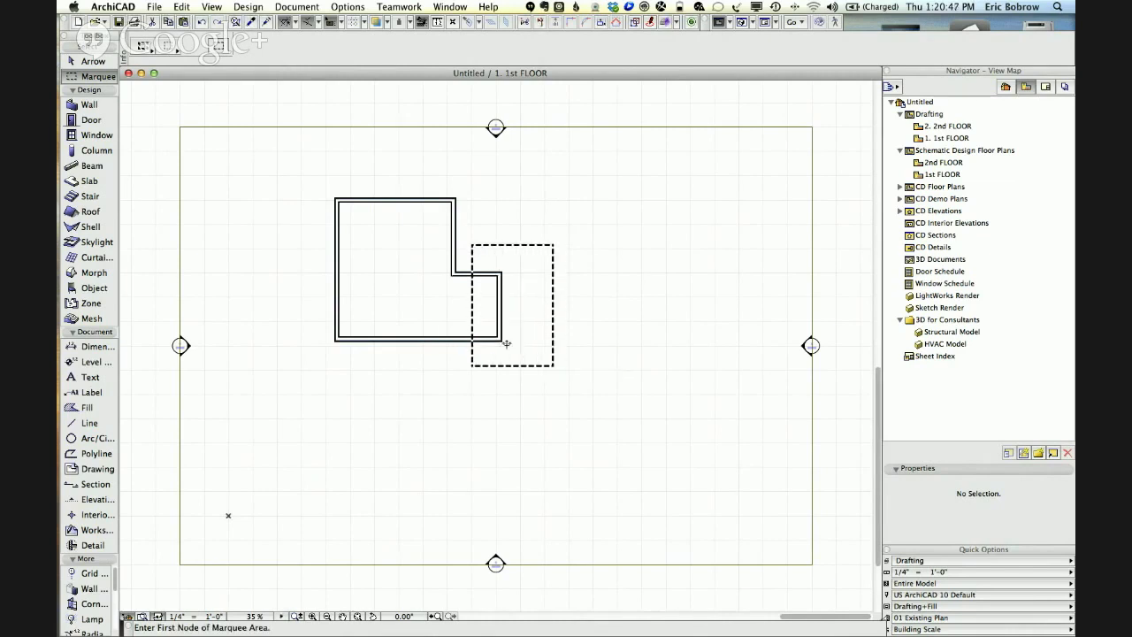
Stretch the wing end outward, referencing the building's lower-left corner, so the bottom wall's overall length becomes 31'-6".
{"action": "left_click", "coordinate": [500, 338]}
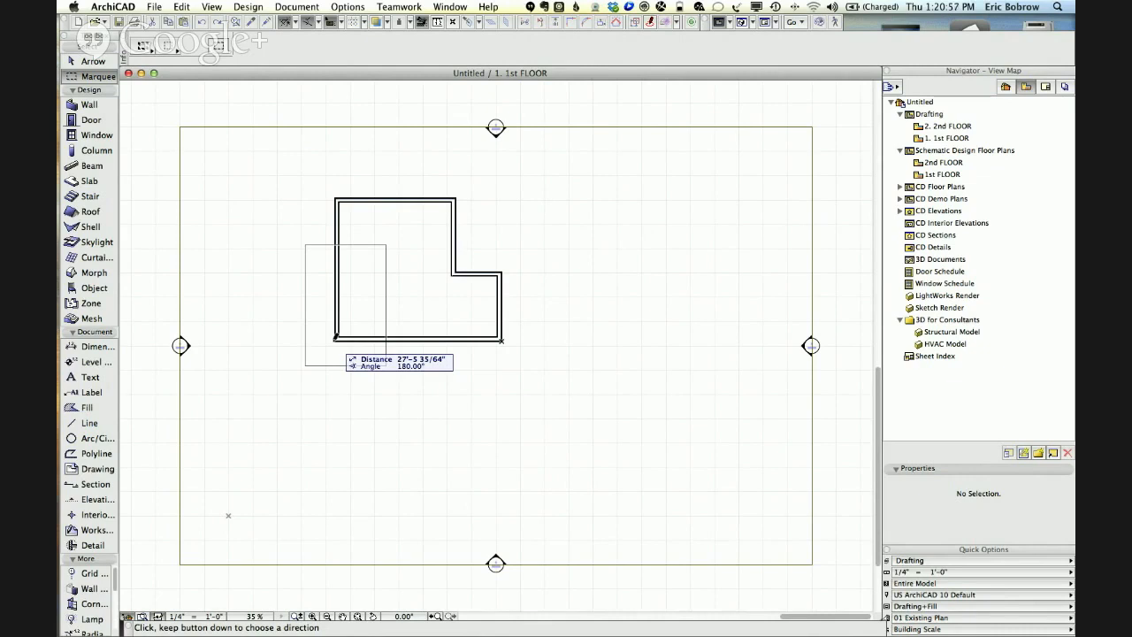
{"action": "type", "text": "31"}
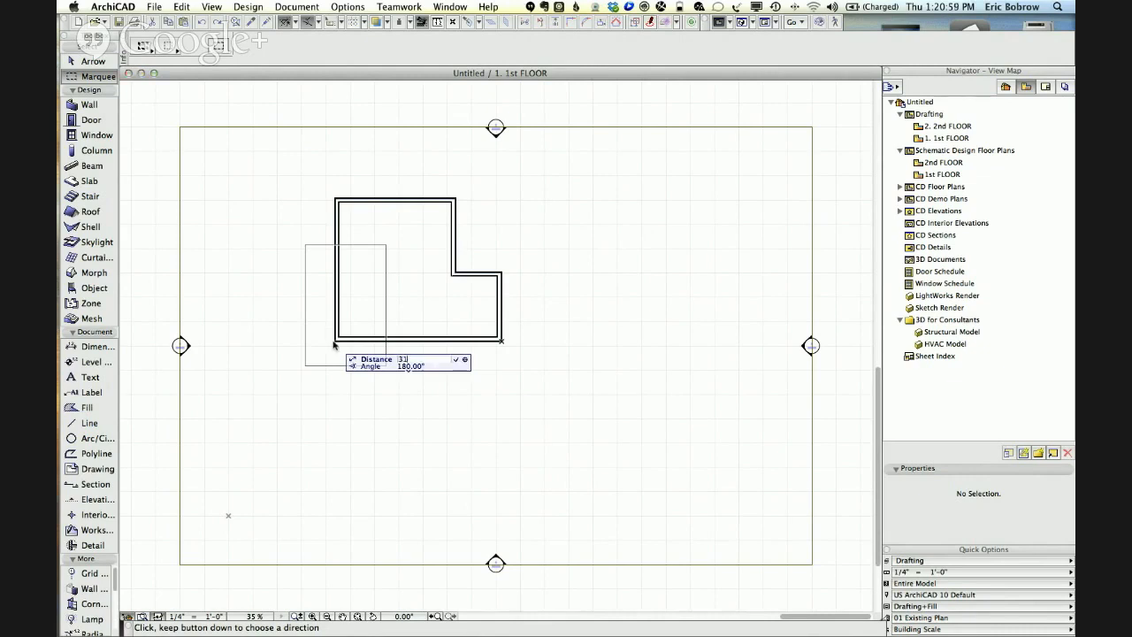
{"action": "type", "text": "-6"}
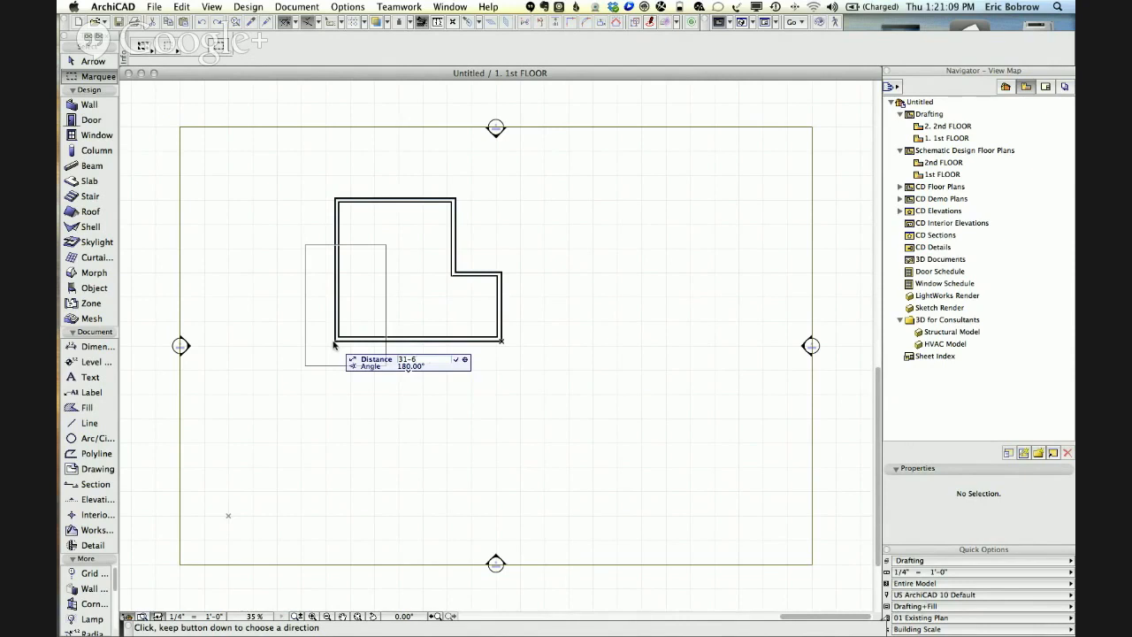
{"action": "left_click", "coordinate": [526, 343]}
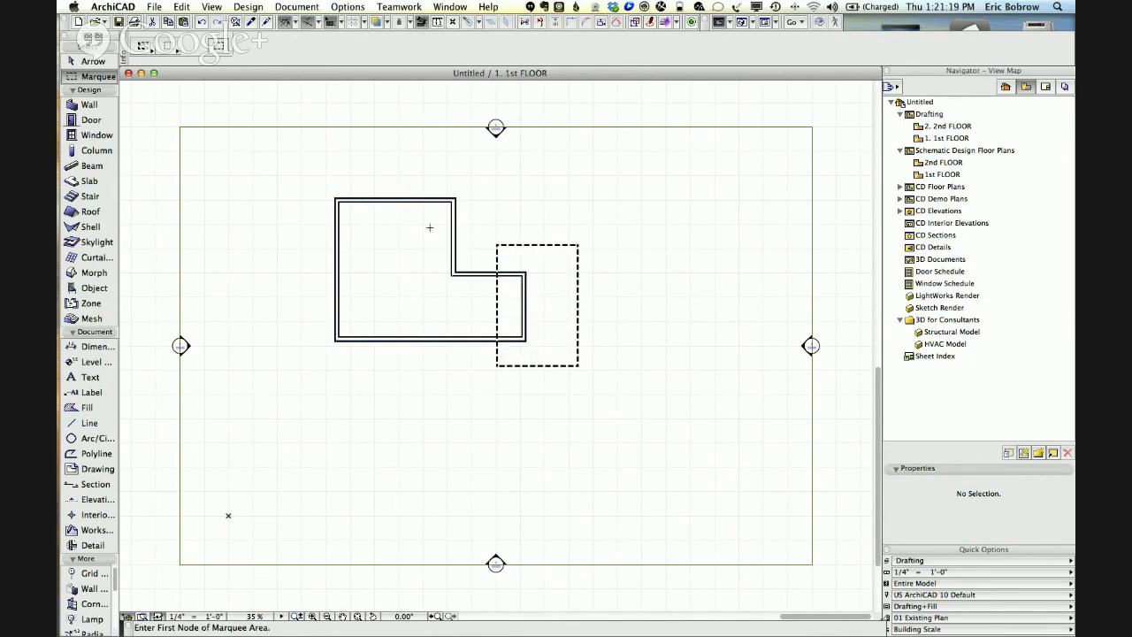
Measure the stretched bottom wall between its two outer corners to check its length.
{"action": "left_click", "coordinate": [437, 21]}
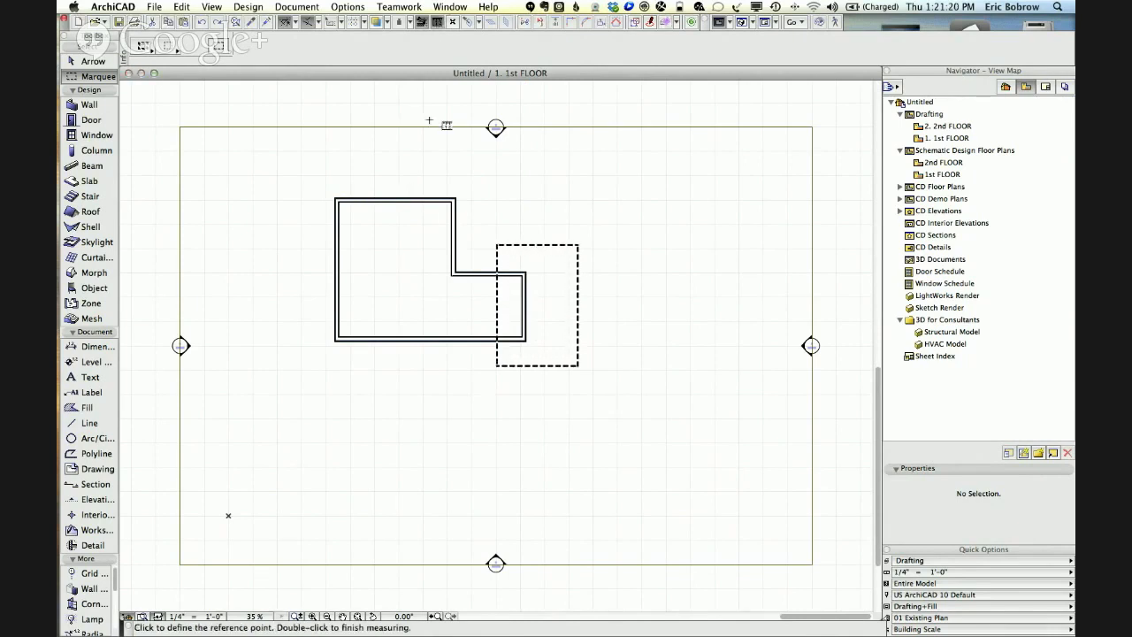
{"action": "left_click", "coordinate": [336, 340]}
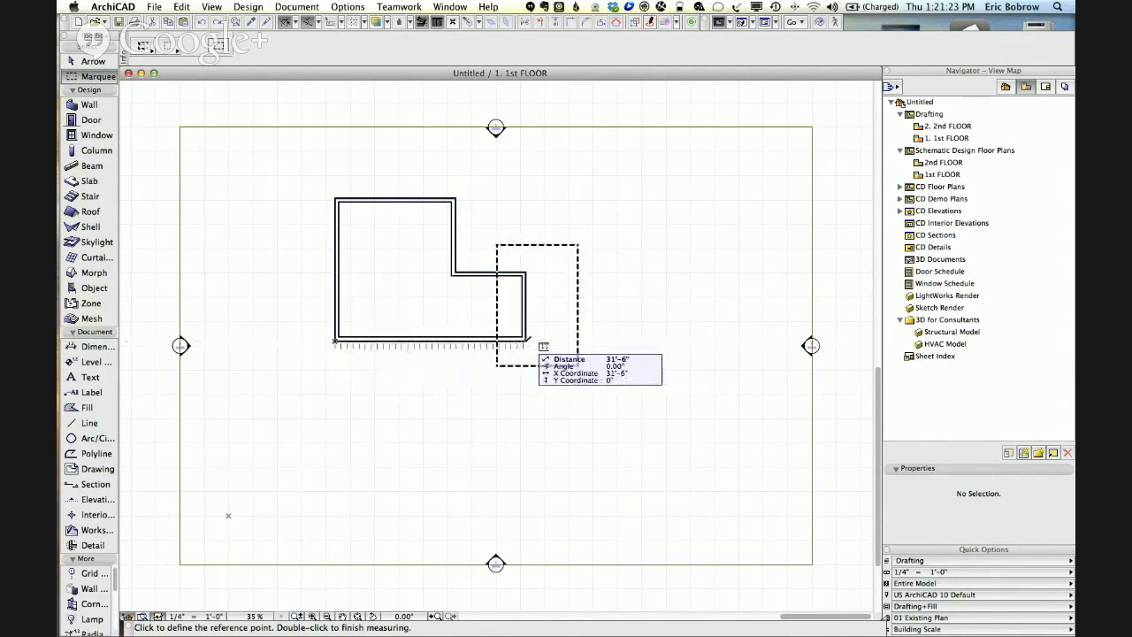
{"action": "key", "text": "Escape"}
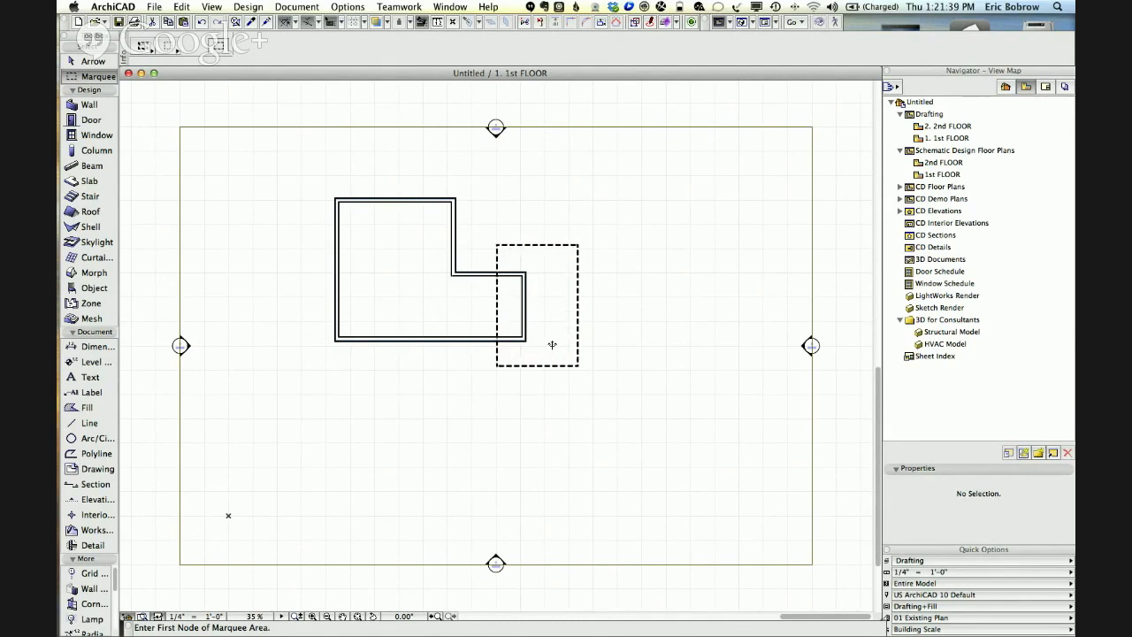
Shift the marquee slightly inward and stretch the wing end so the bottom wall's overall length from the lower-left corner is 29'-0".
{"action": "left_click_drag", "start_coordinate": [554, 342], "coordinate": [538, 345]}
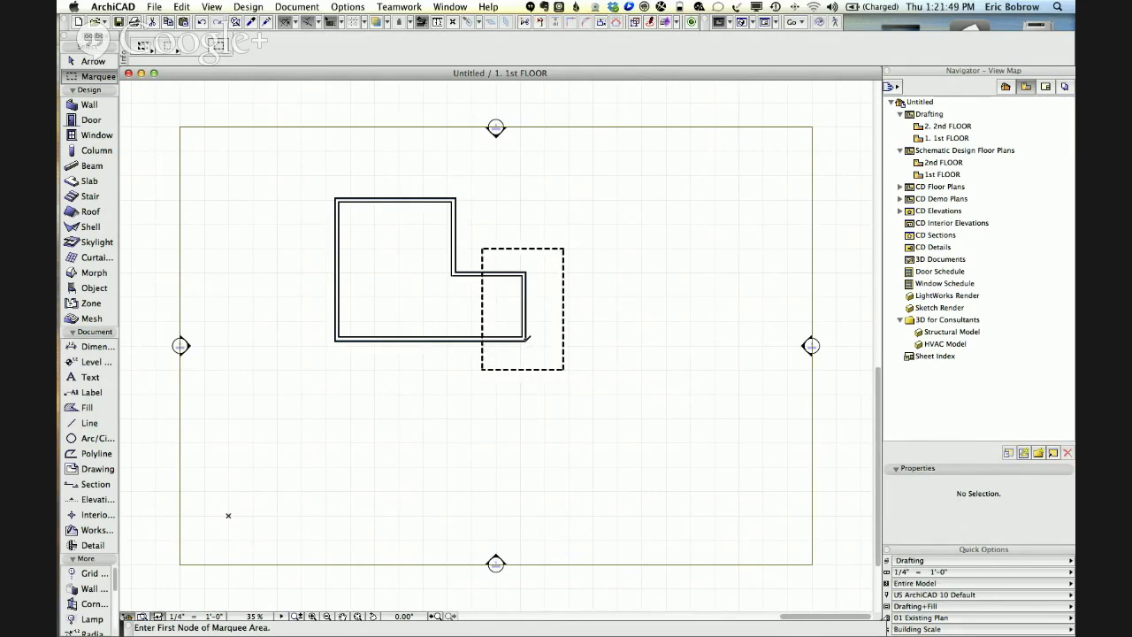
{"action": "left_click", "coordinate": [527, 337]}
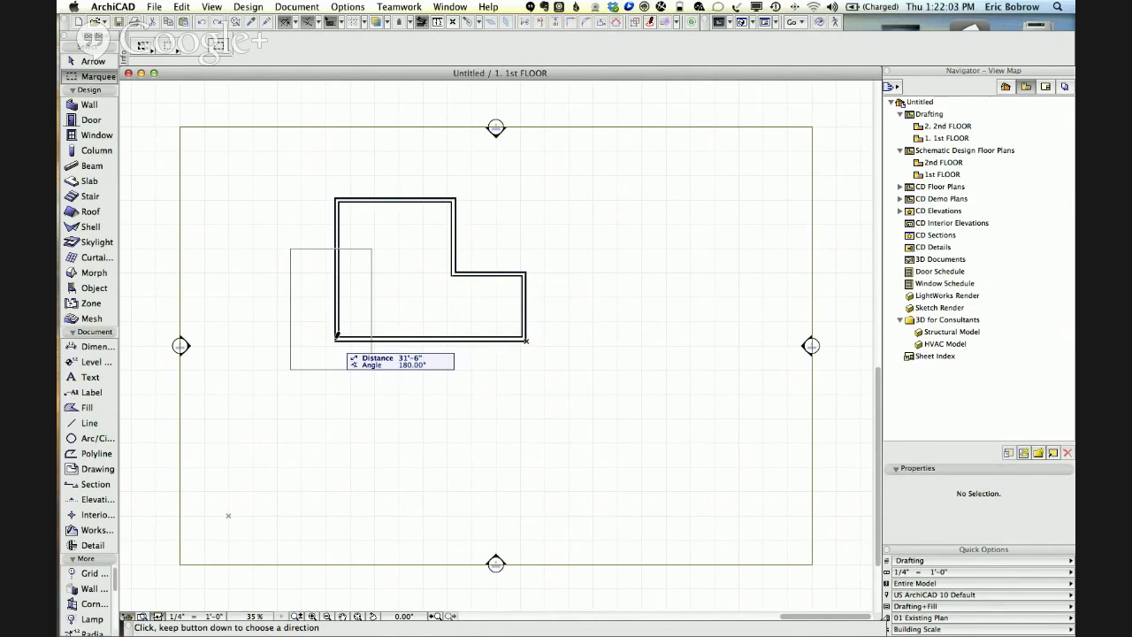
{"action": "type", "text": "29-"}
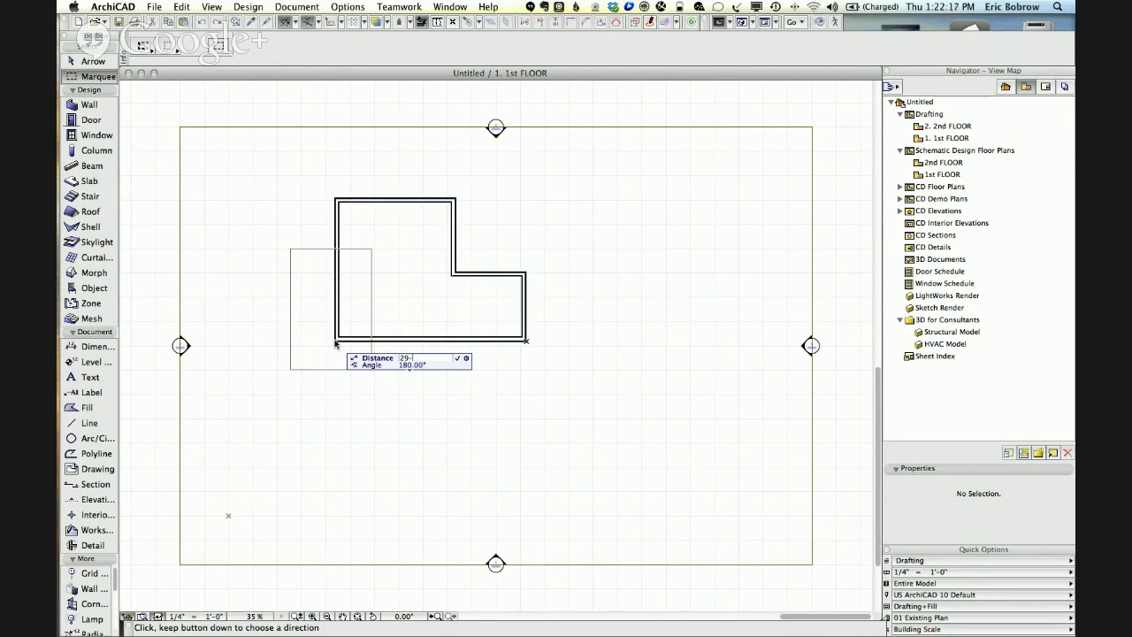
{"action": "type", "text": "0"}
{"action": "left_click", "coordinate": [511, 344]}
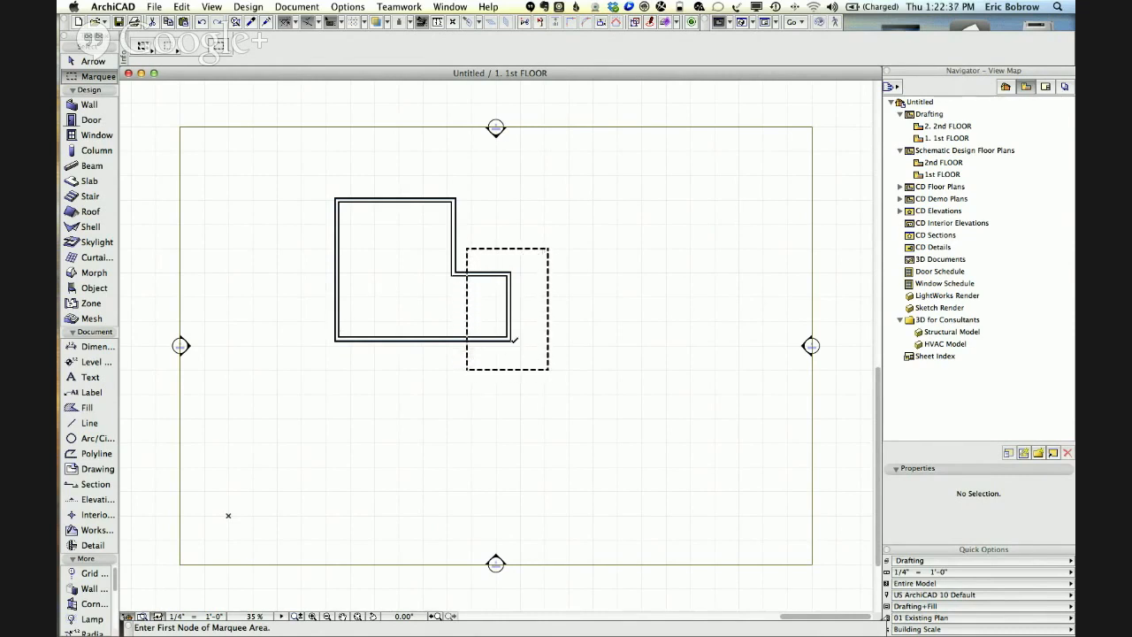
Stretch the wing end outward so the bottom wall's overall length from the building's lower-left corner is 30'-0".
{"action": "left_click", "coordinate": [511, 339]}
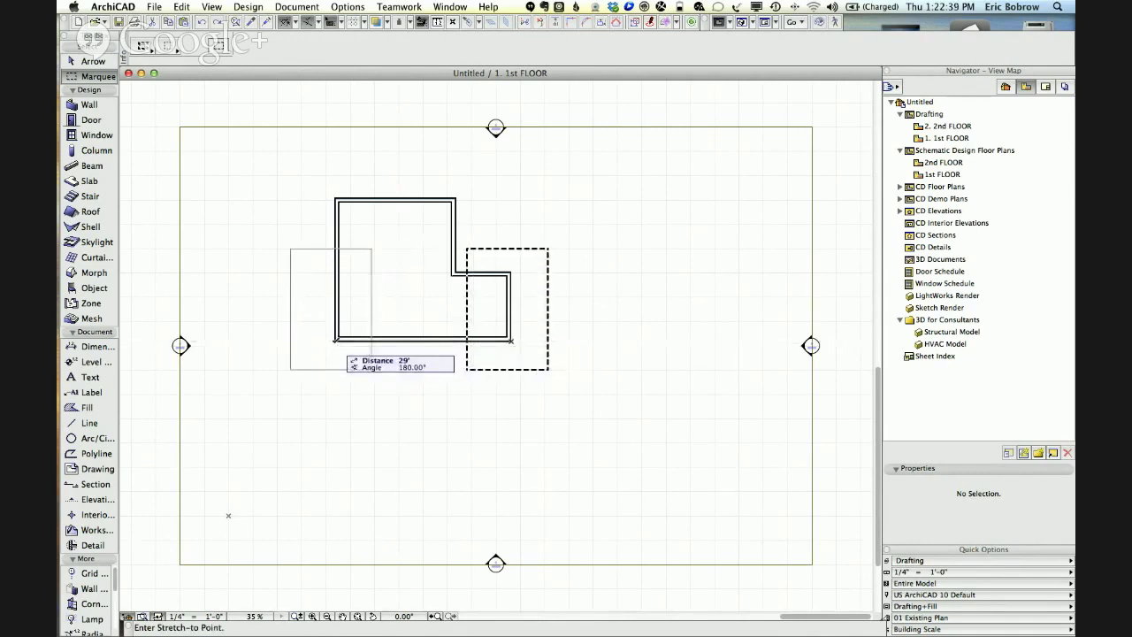
{"action": "type", "text": "30"}
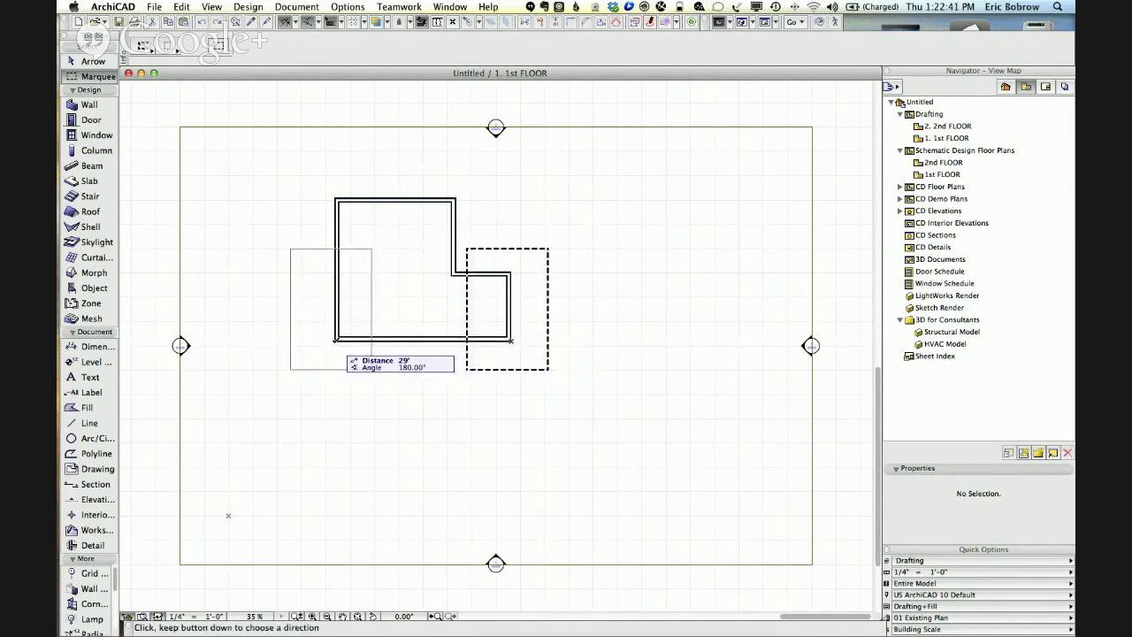
{"action": "type", "text": "-"}
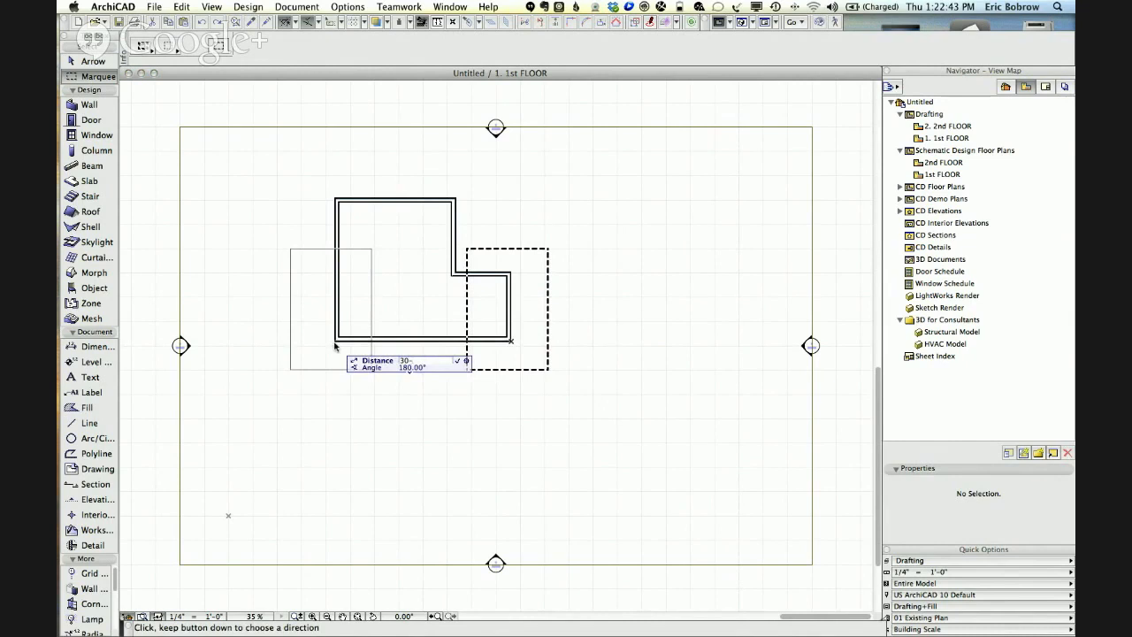
{"action": "key", "text": "Return"}
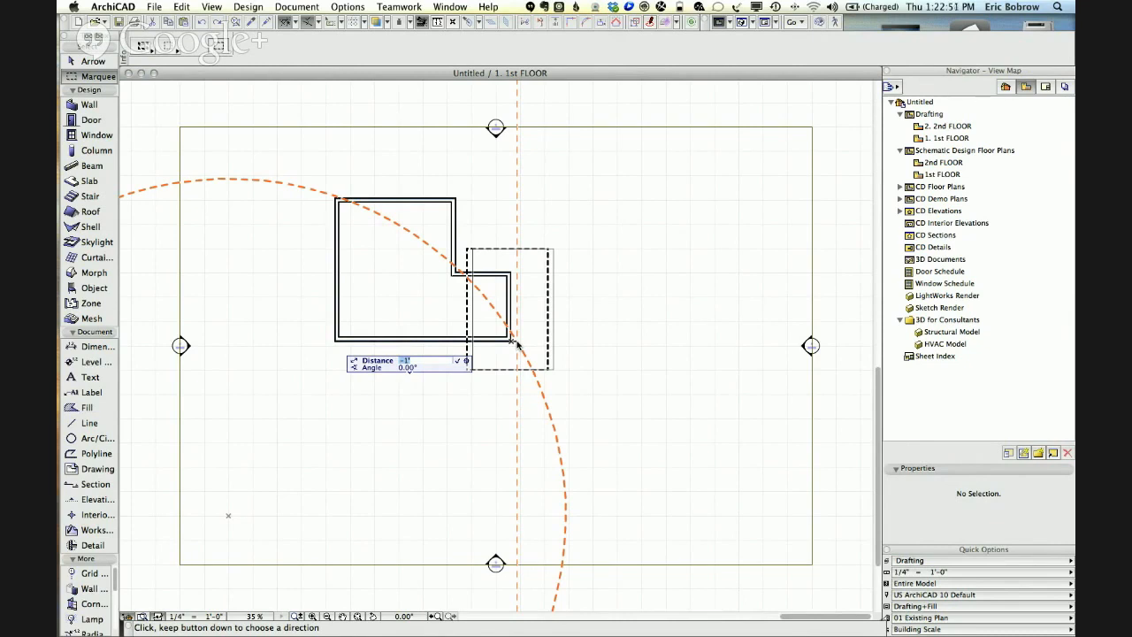
{"action": "left_click", "coordinate": [517, 341]}
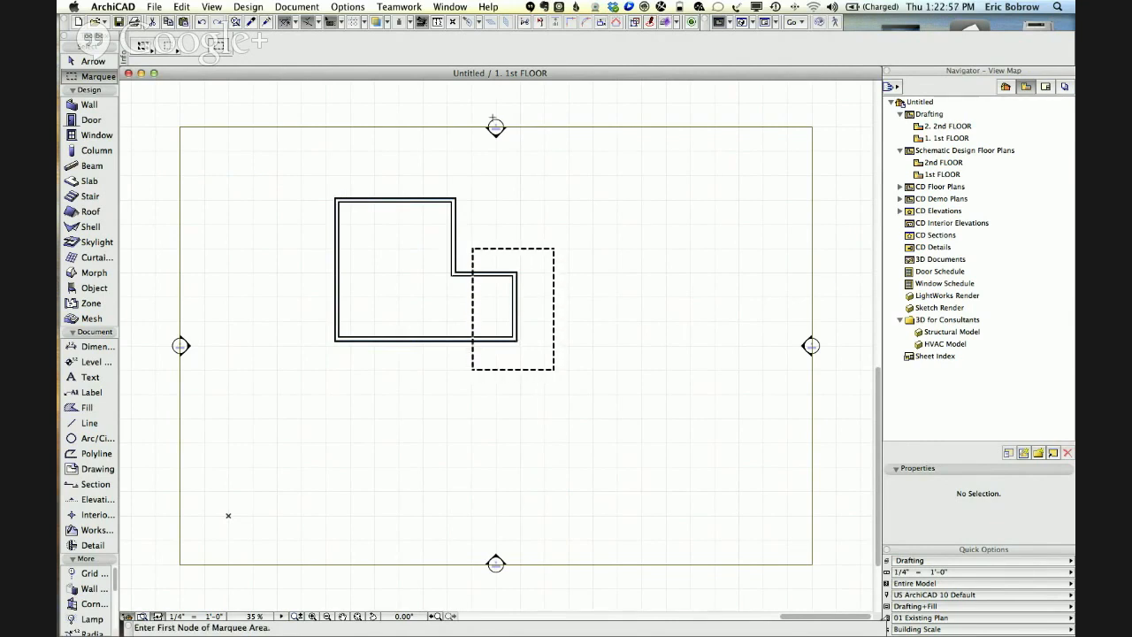
Enclose the building's top wall in a new marquee and stretch it so the left wall's overall length from the lower-left corner is 24'-0".
{"action": "left_click", "coordinate": [473, 215]}
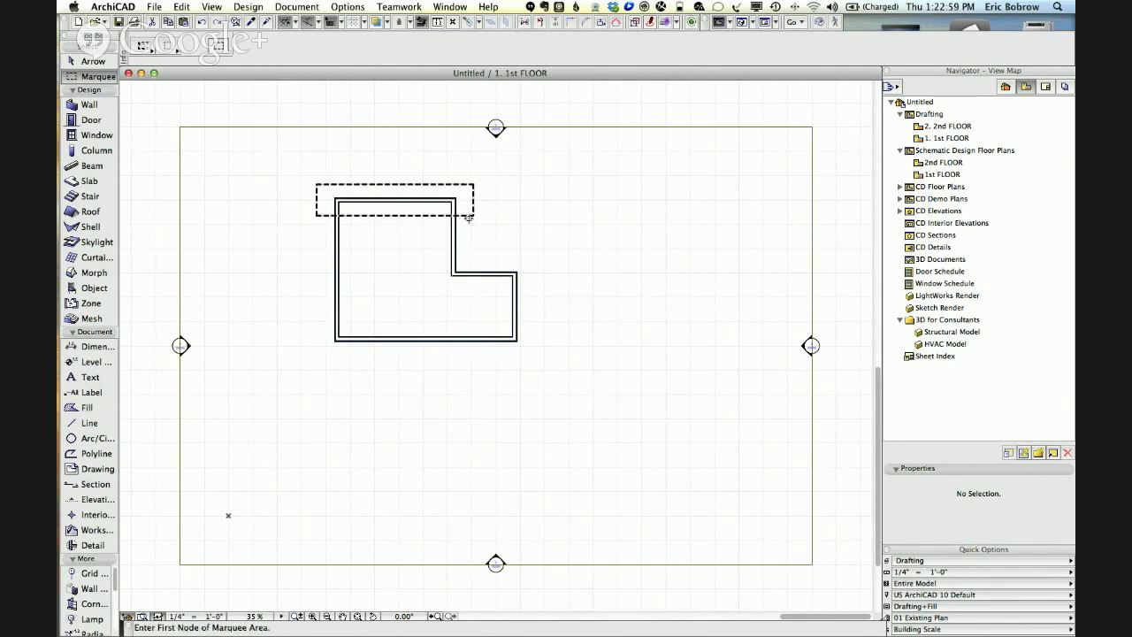
{"action": "left_click", "coordinate": [336, 196]}
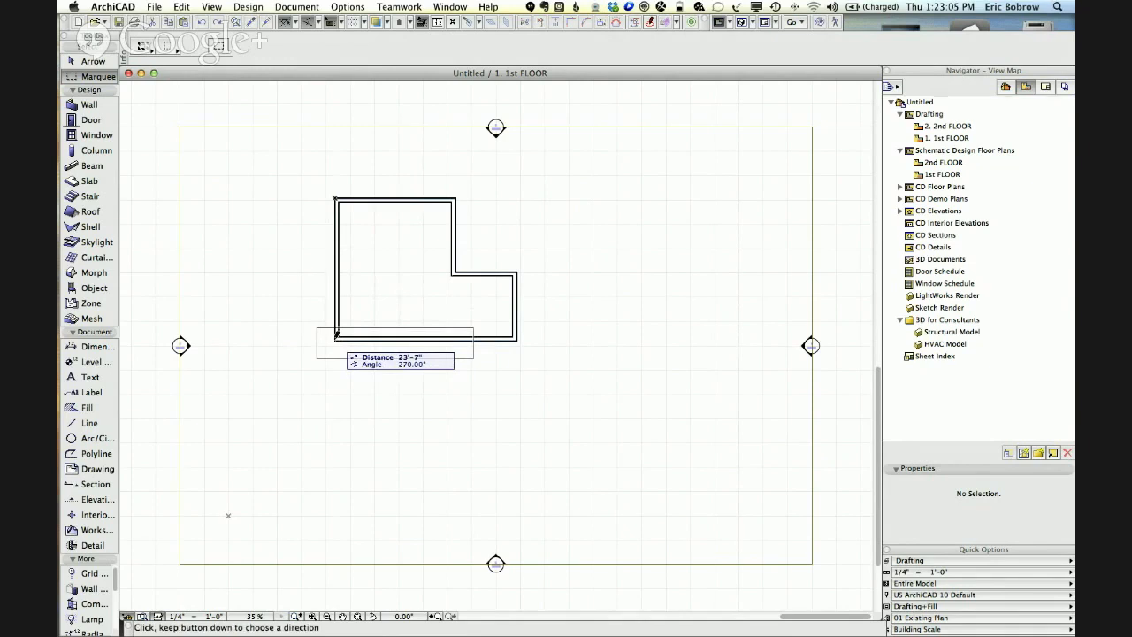
{"action": "type", "text": "24-"}
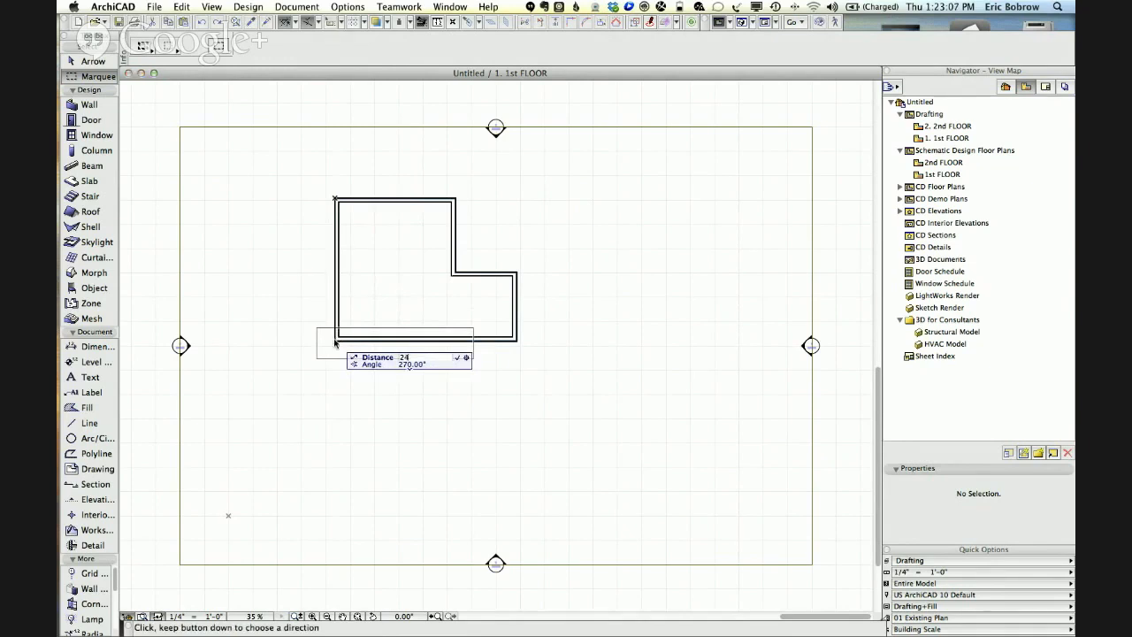
{"action": "key", "text": "Return"}
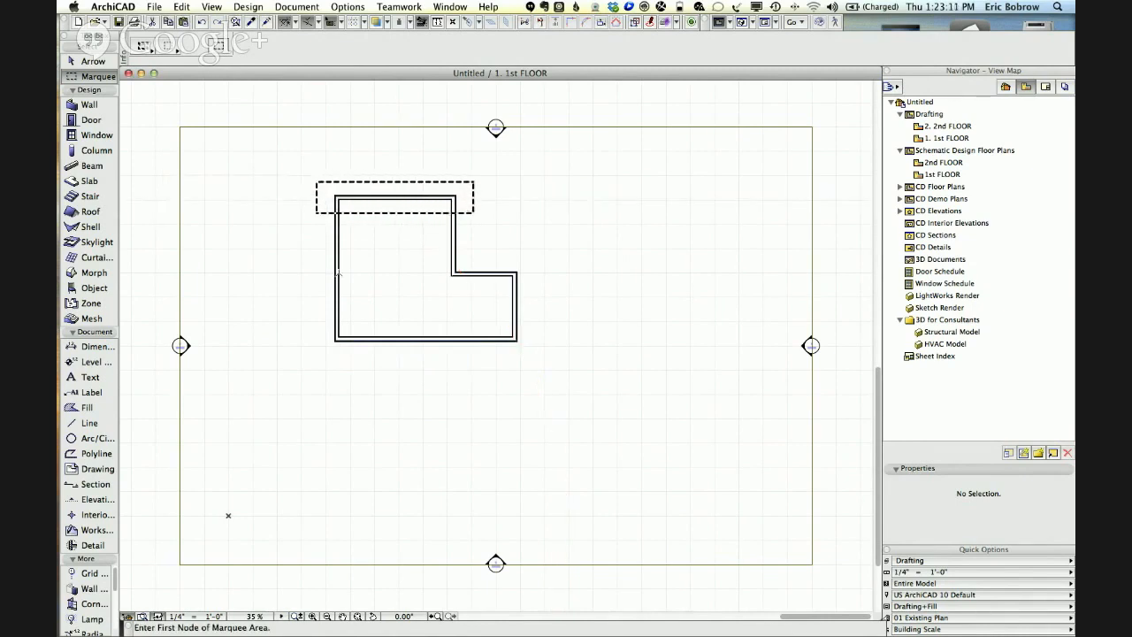
Switch the marquee to the thin-outline type and back to the bold-outline type.
{"action": "left_click", "coordinate": [148, 48]}
{"action": "left_click", "coordinate": [155, 57]}
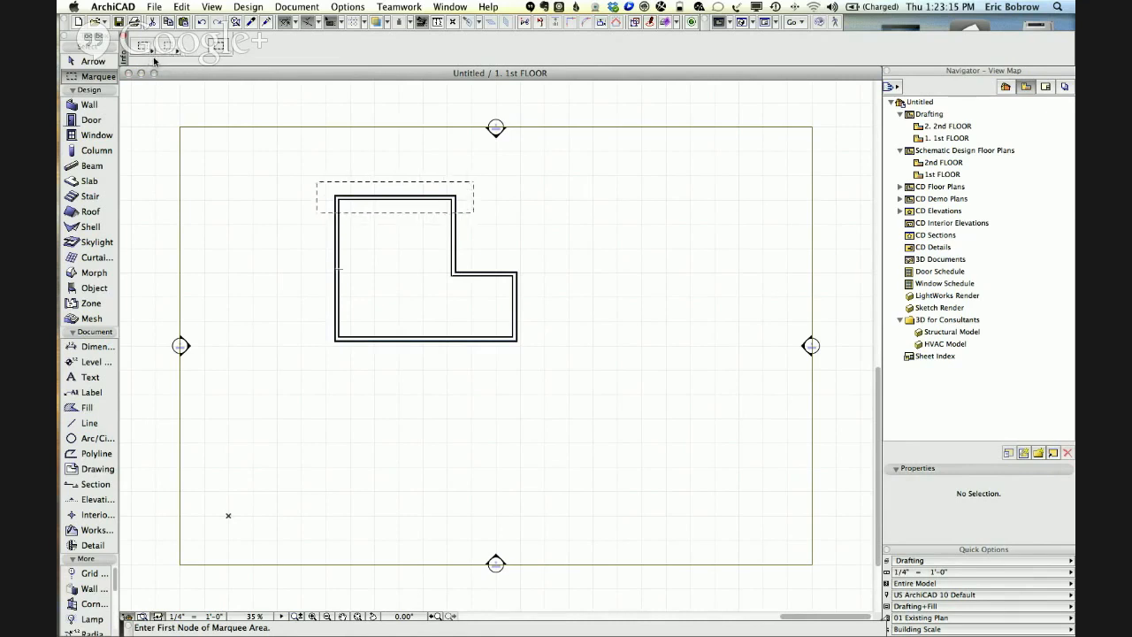
{"action": "left_click", "coordinate": [147, 48]}
{"action": "left_click", "coordinate": [168, 57]}
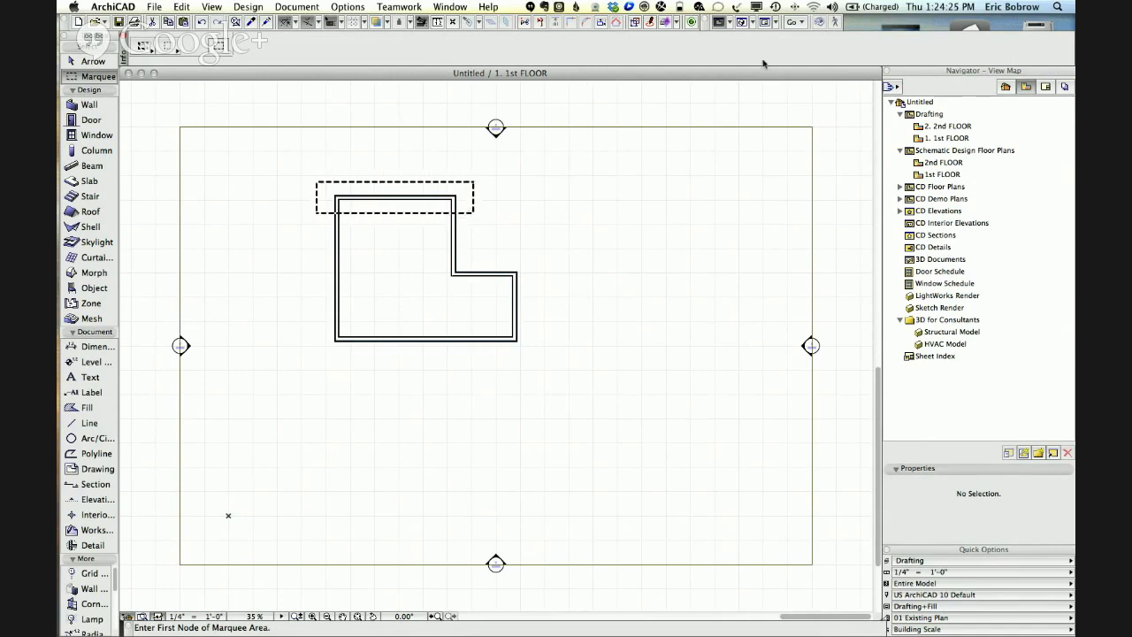
Switch to Evernote to read the next coaching question about finding lamps, pocket doors and palettes, and put the note away.
{"action": "key", "text": "super+Tab"}
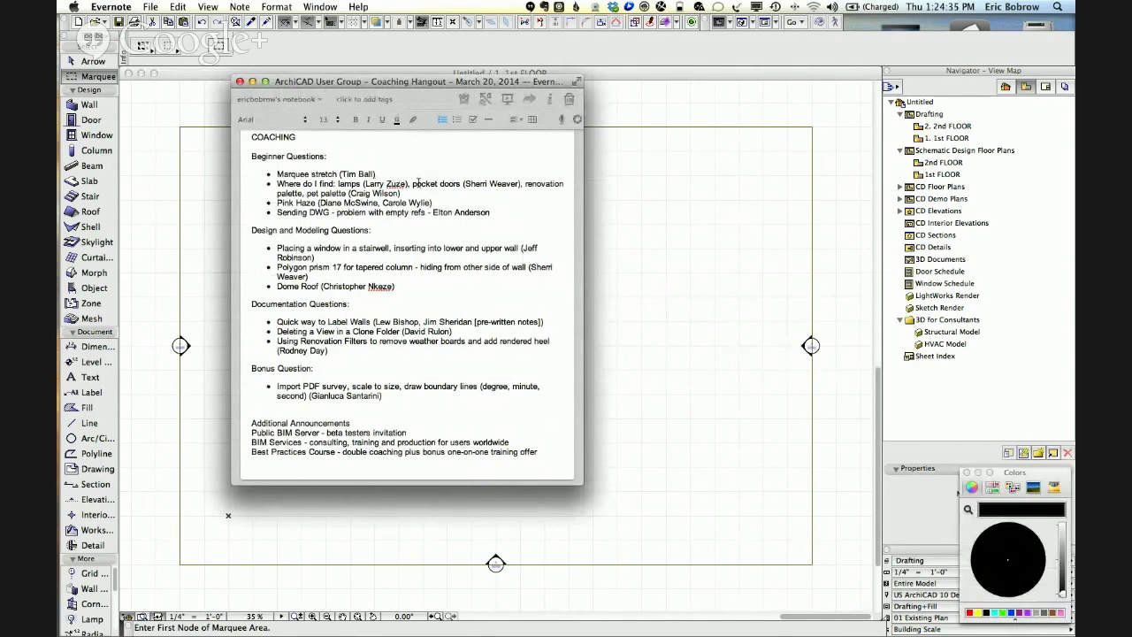
{"action": "double_click", "coordinate": [412, 84]}
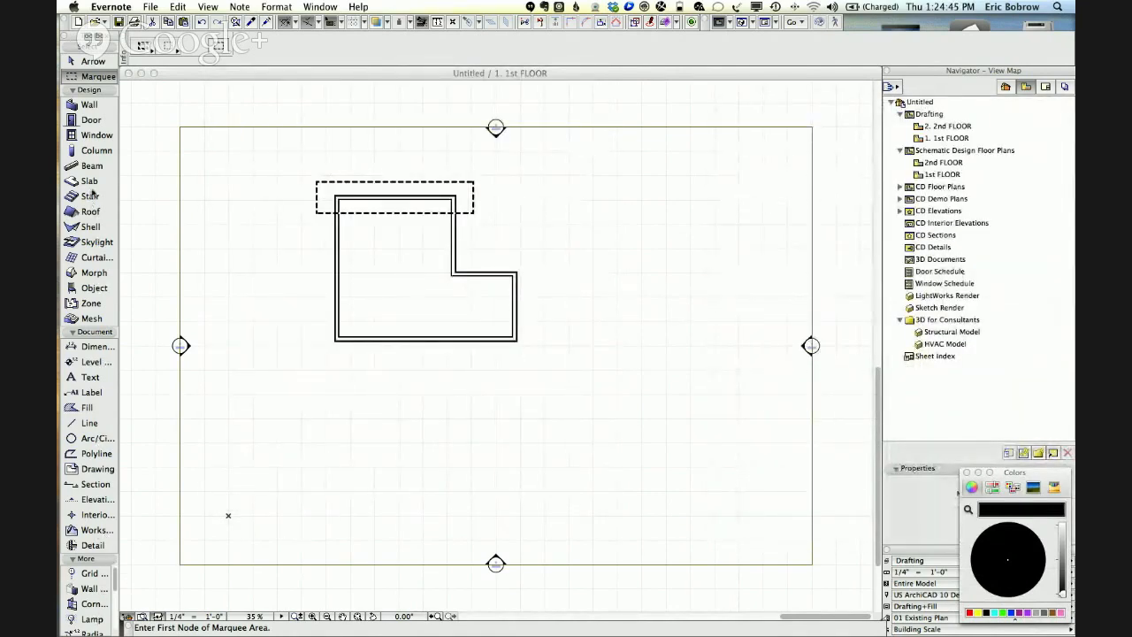
Browse the ArchiCAD Library 17 folders in the Object tool's default settings and close them without changes.
{"action": "left_click", "coordinate": [102, 293]}
{"action": "left_click", "coordinate": [103, 293]}
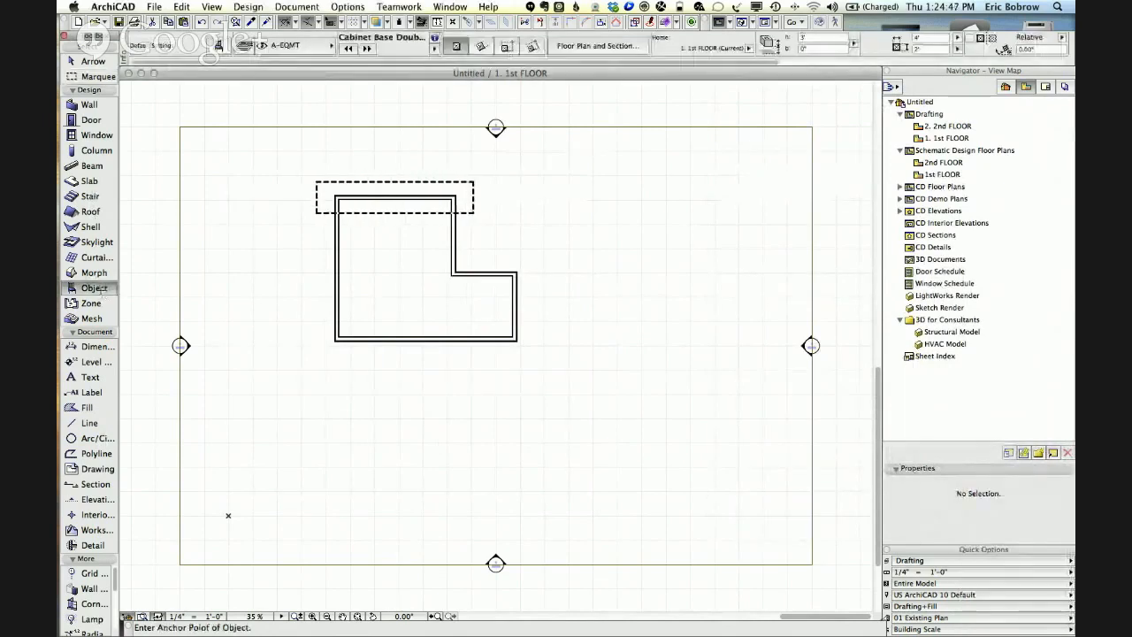
{"action": "double_click", "coordinate": [102, 294]}
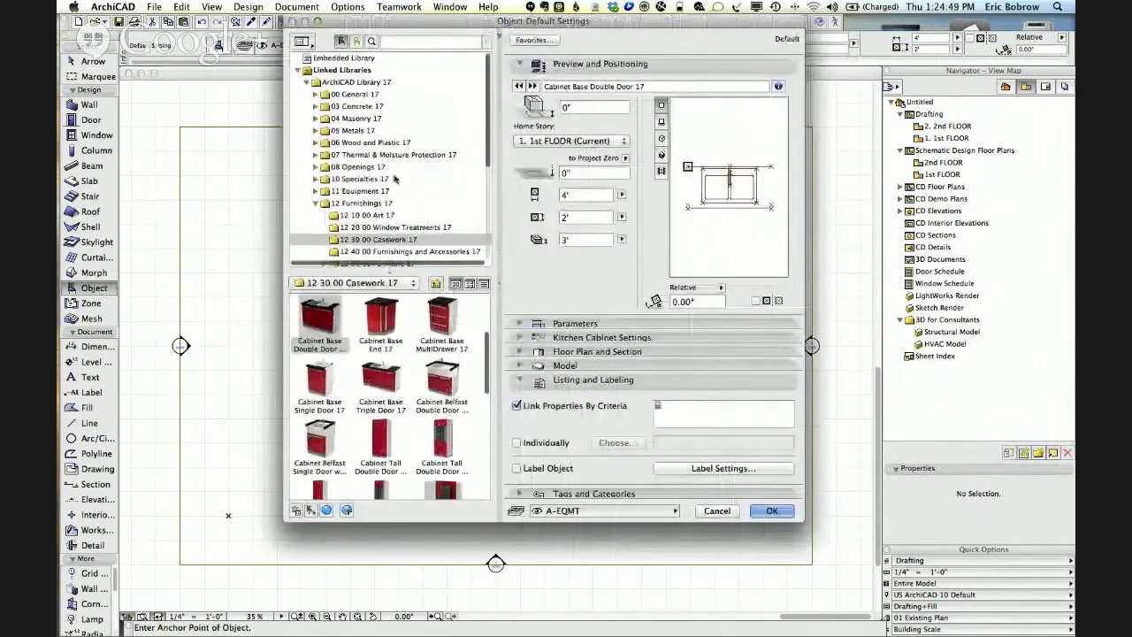
{"action": "scroll", "coordinate": [386, 187], "scroll_direction": "down", "scroll_amount": 3}
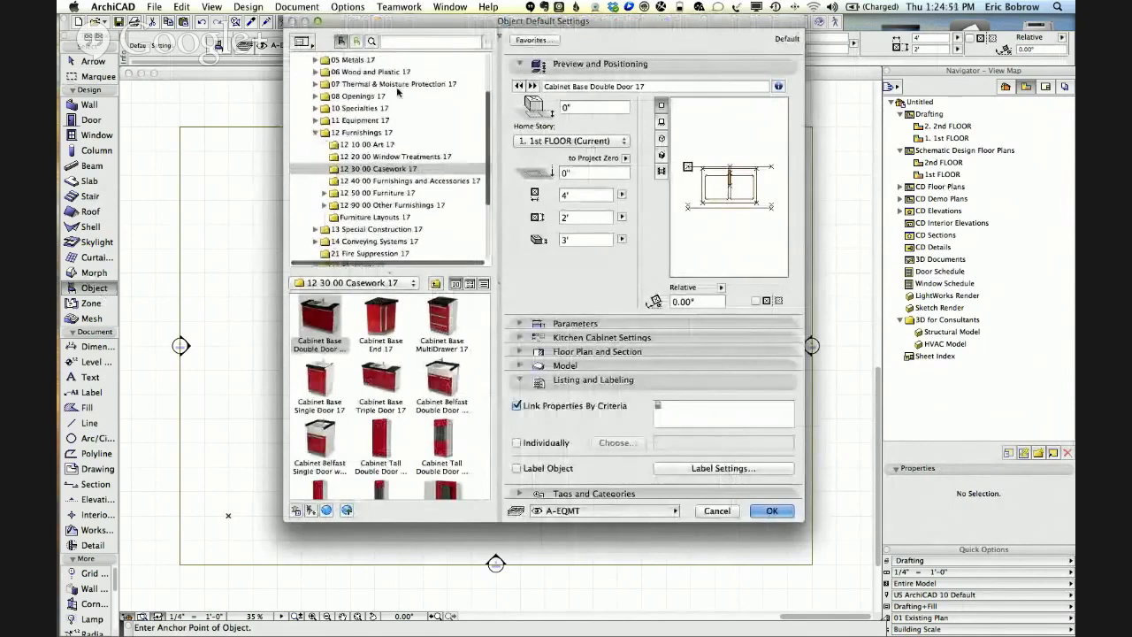
{"action": "scroll", "coordinate": [364, 153], "scroll_direction": "down", "scroll_amount": 1}
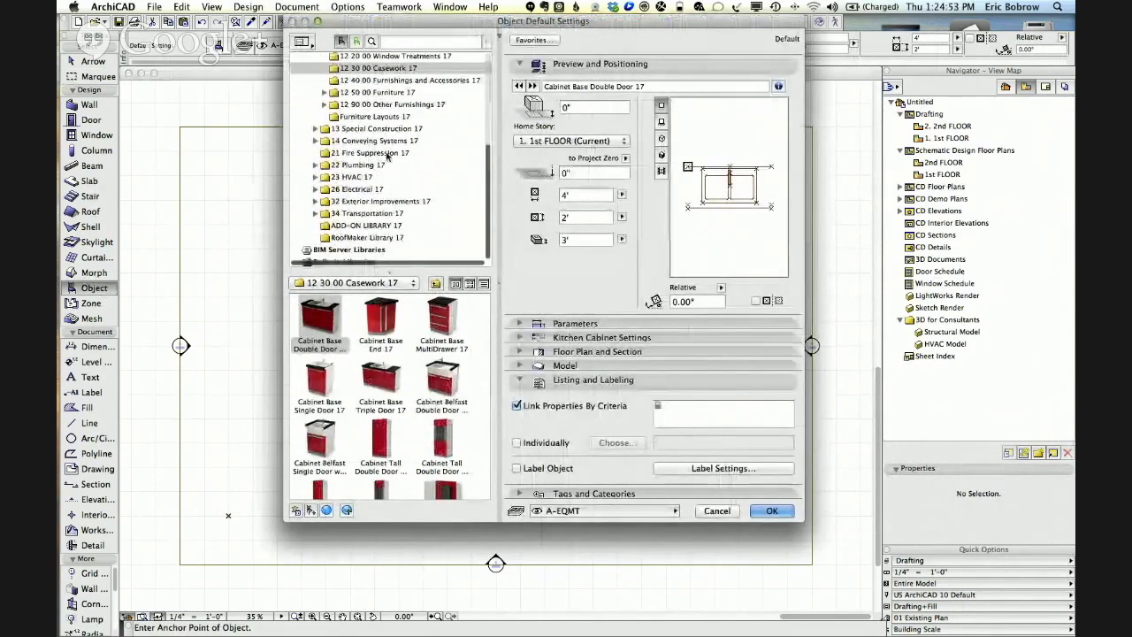
{"action": "scroll", "coordinate": [387, 156], "scroll_direction": "up", "scroll_amount": 1}
{"action": "scroll", "coordinate": [386, 155], "scroll_direction": "up", "scroll_amount": 2}
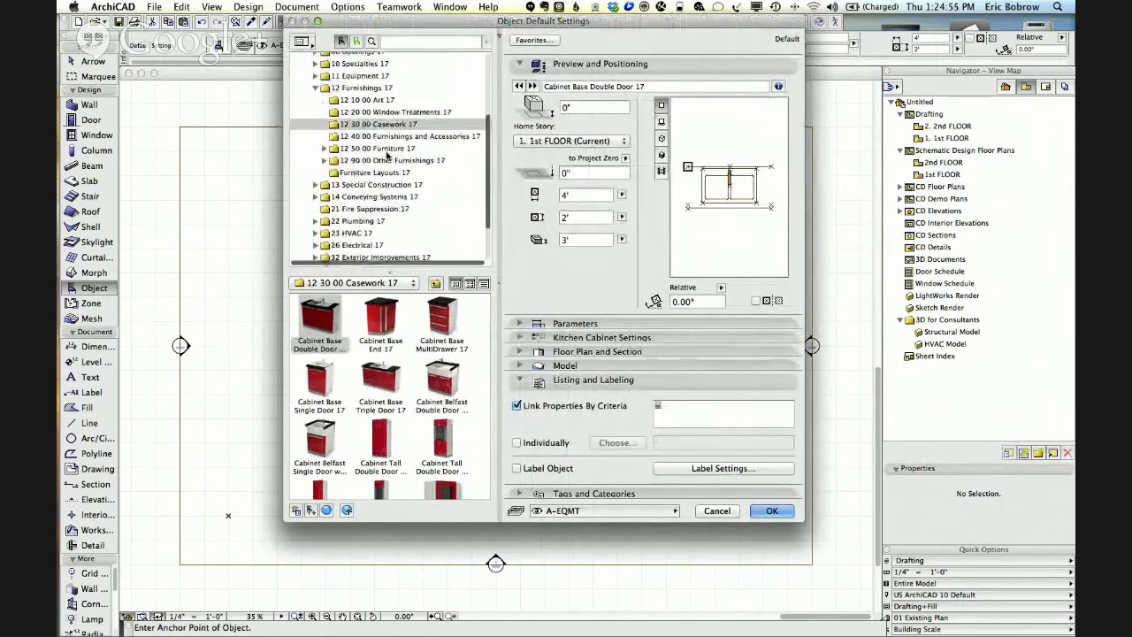
{"action": "left_click", "coordinate": [718, 511]}
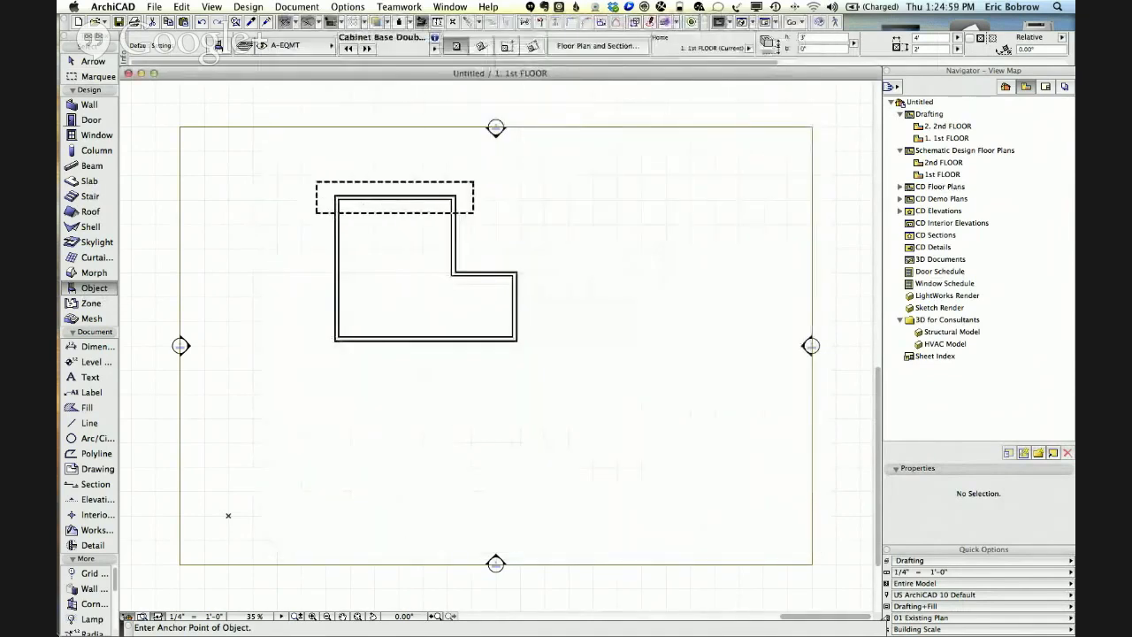
Examine the Interior Lighting lamps in the Lamp tool's default settings and close the settings.
{"action": "left_click", "coordinate": [92, 618]}
{"action": "double_click", "coordinate": [92, 622]}
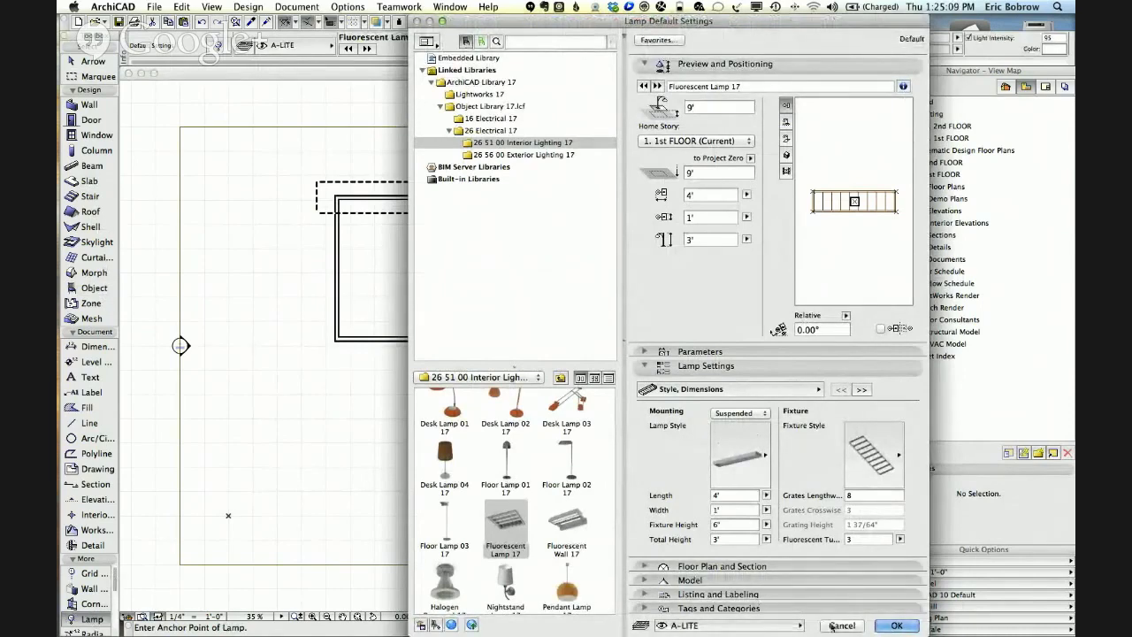
{"action": "key", "text": "Return"}
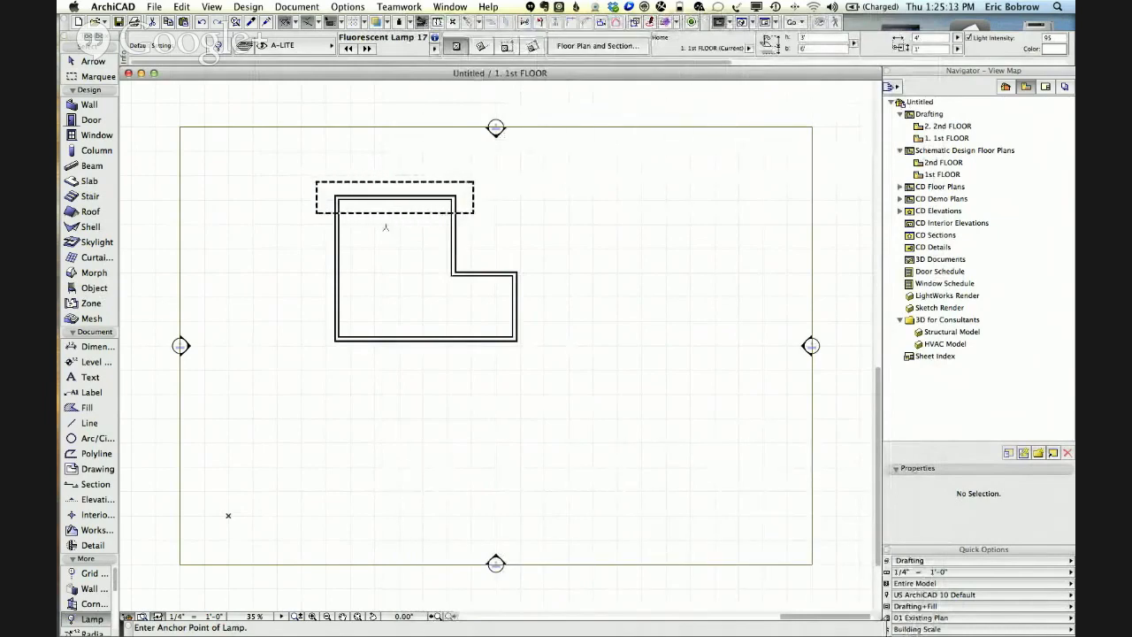
Search the Door tool's default settings for "pocket", preview the D1 Pocket 17 door, and cancel the settings.
{"action": "left_click", "coordinate": [92, 120]}
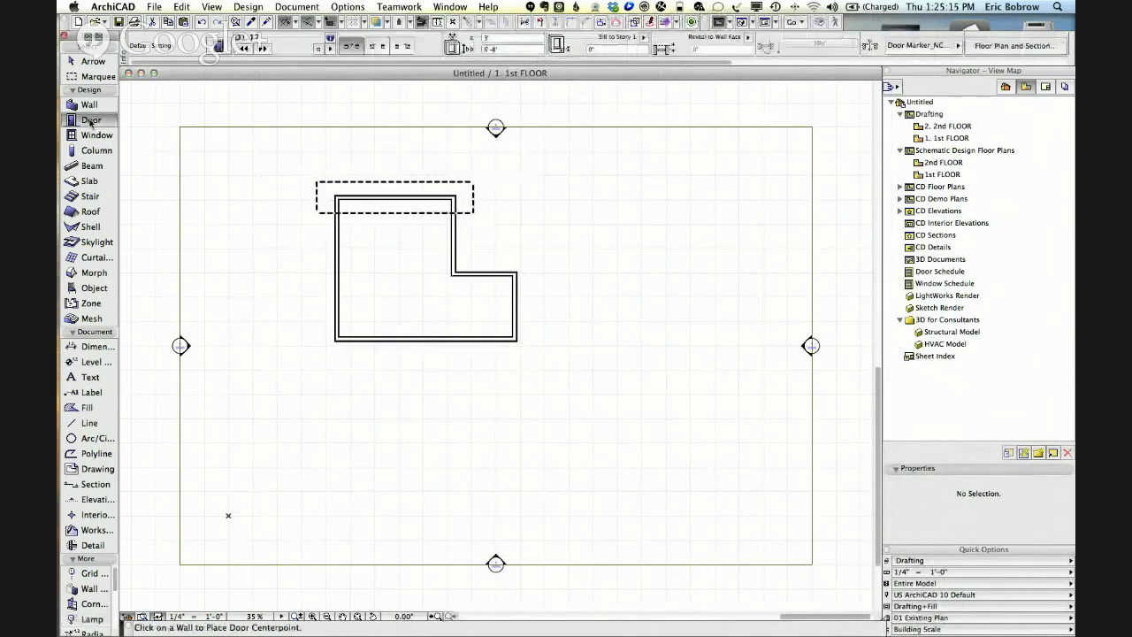
{"action": "double_click", "coordinate": [91, 121]}
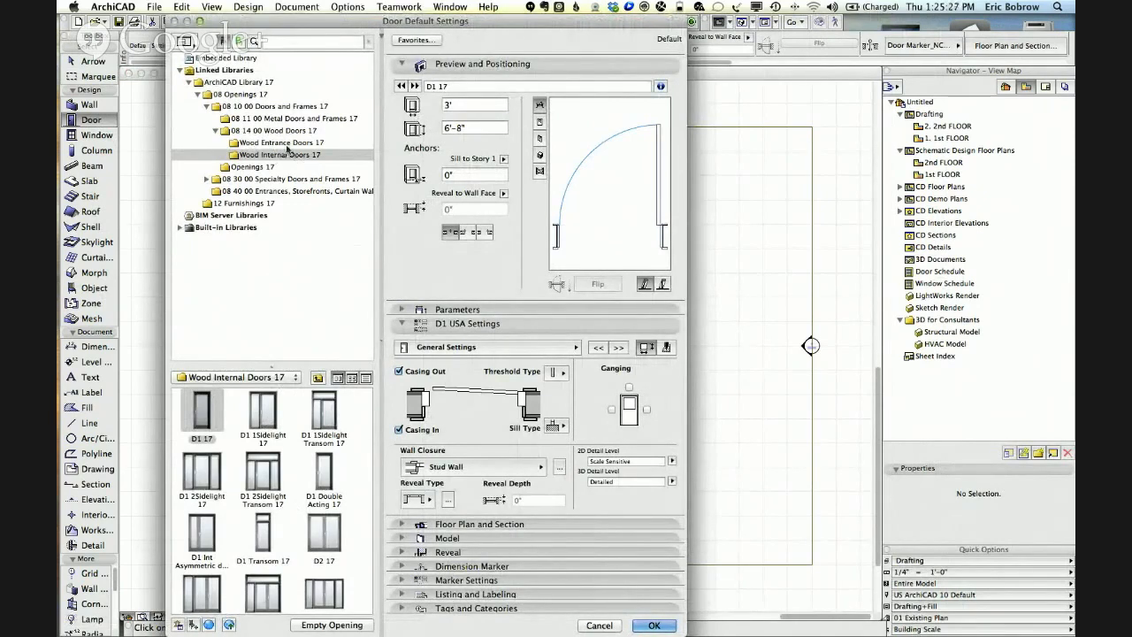
{"action": "left_click", "coordinate": [281, 42]}
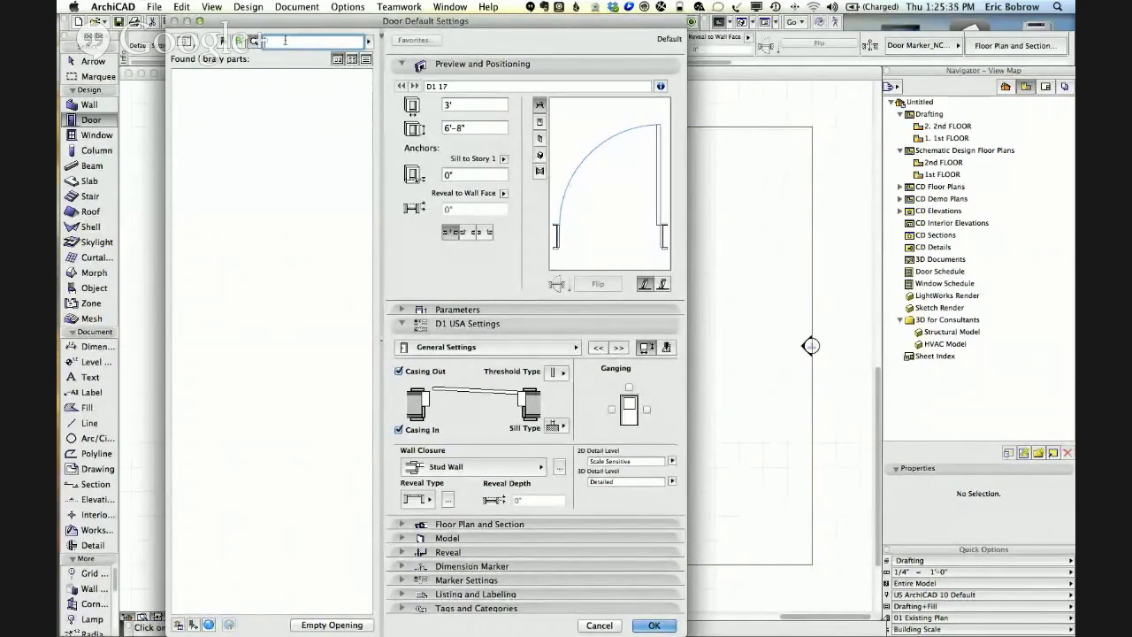
{"action": "type", "text": "pocket"}
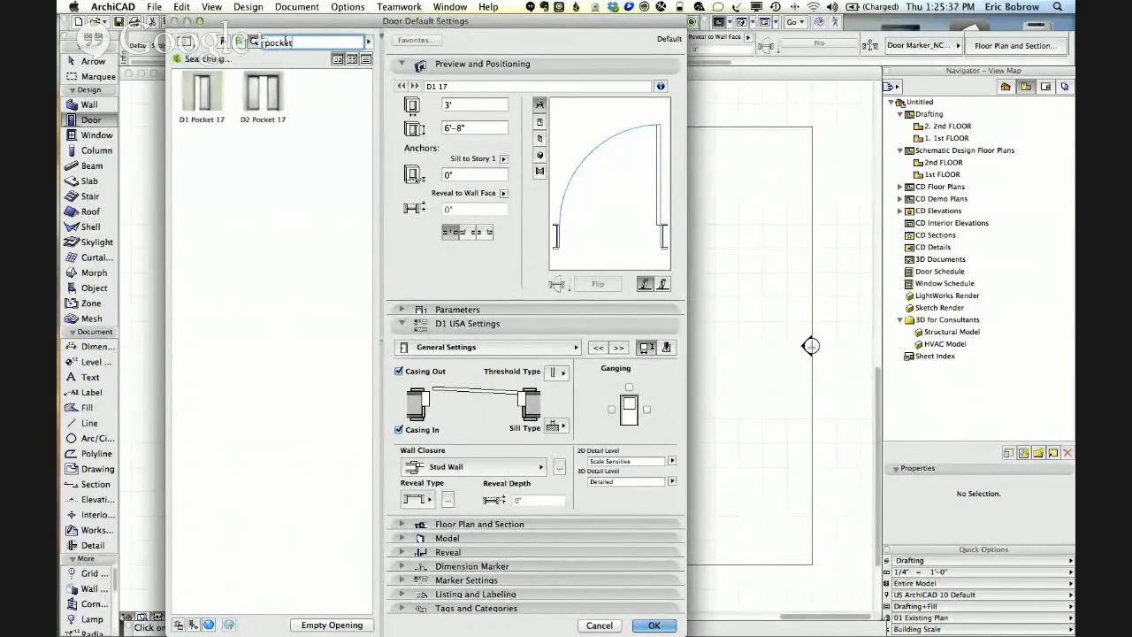
{"action": "left_click", "coordinate": [202, 97]}
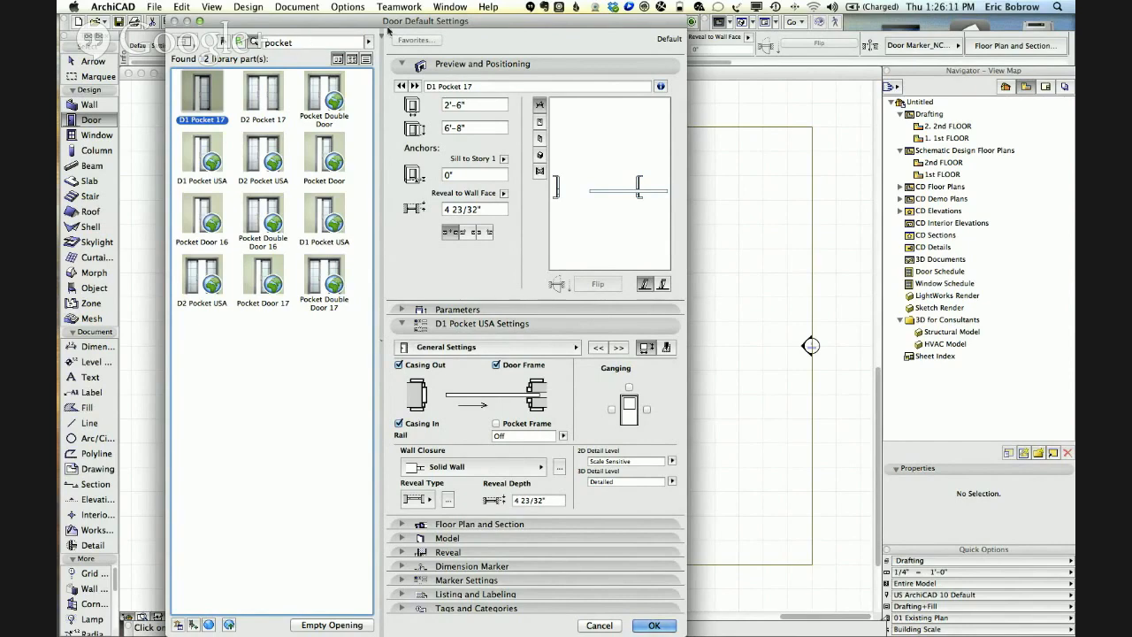
{"action": "left_click", "coordinate": [600, 625]}
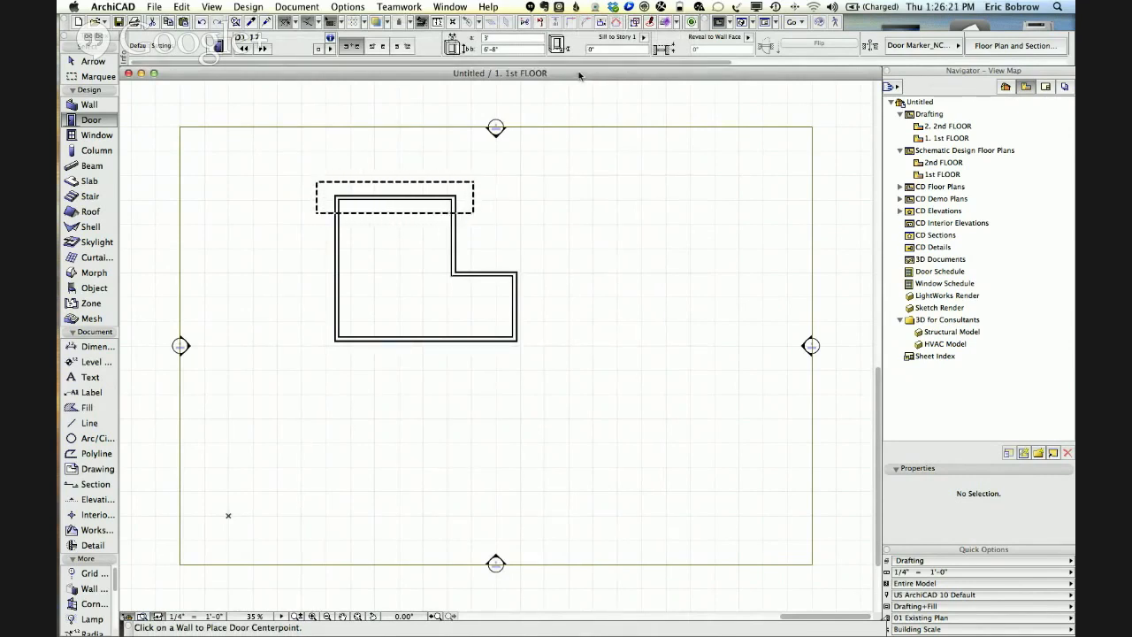
Show the Renovation palette and place it near the floor plan's upper-right corner.
{"action": "left_click", "coordinate": [453, 7]}
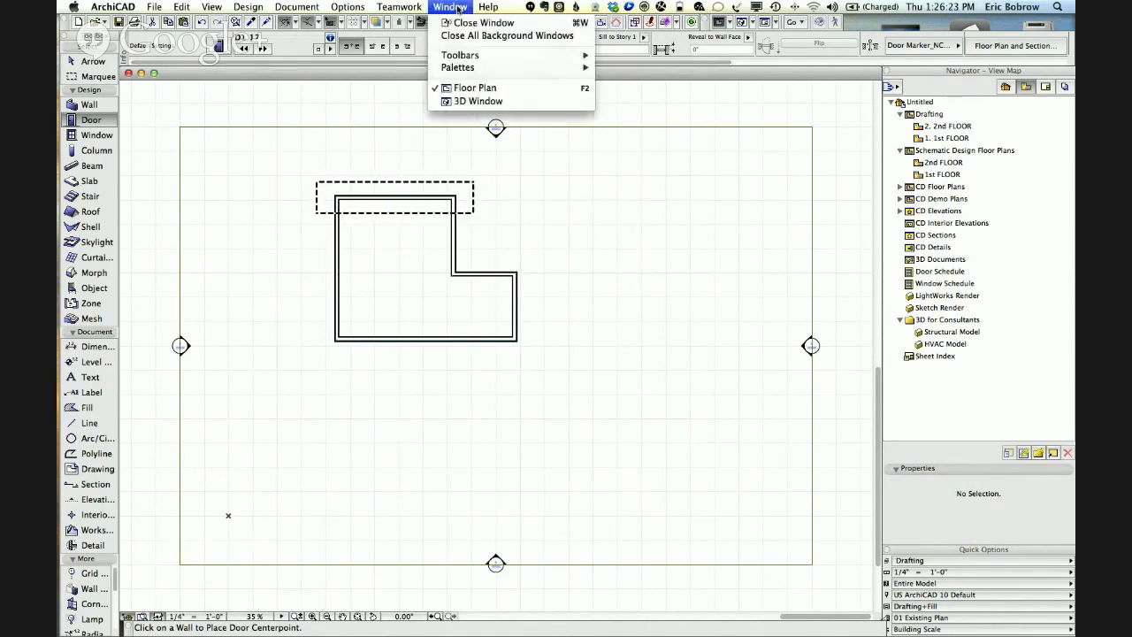
{"action": "mouse_move", "coordinate": [463, 68]}
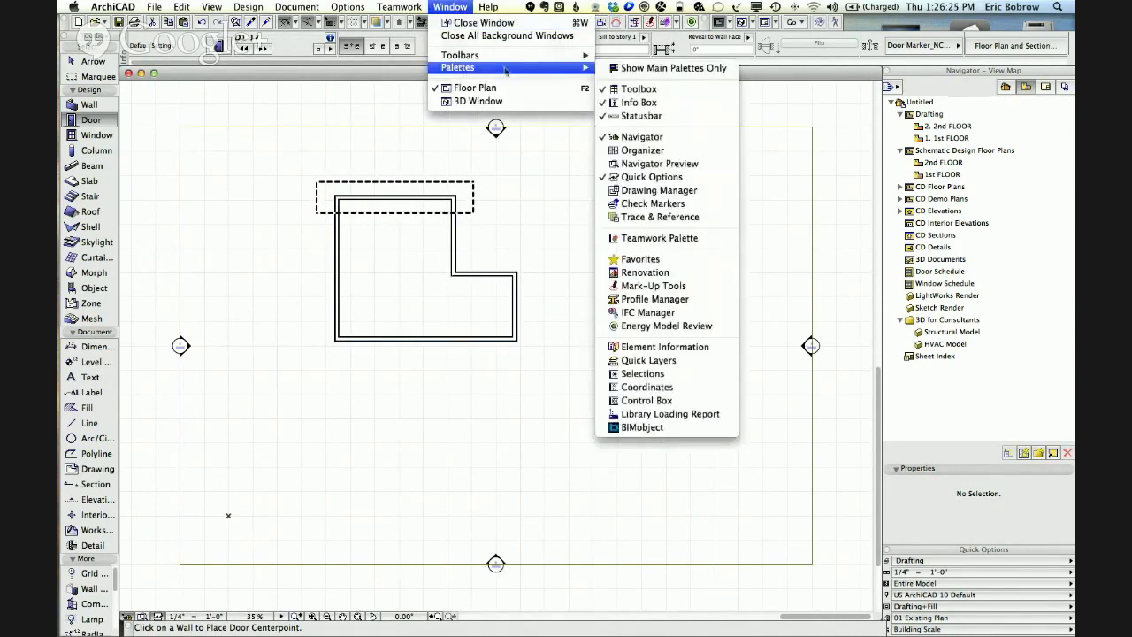
{"action": "left_click", "coordinate": [648, 272]}
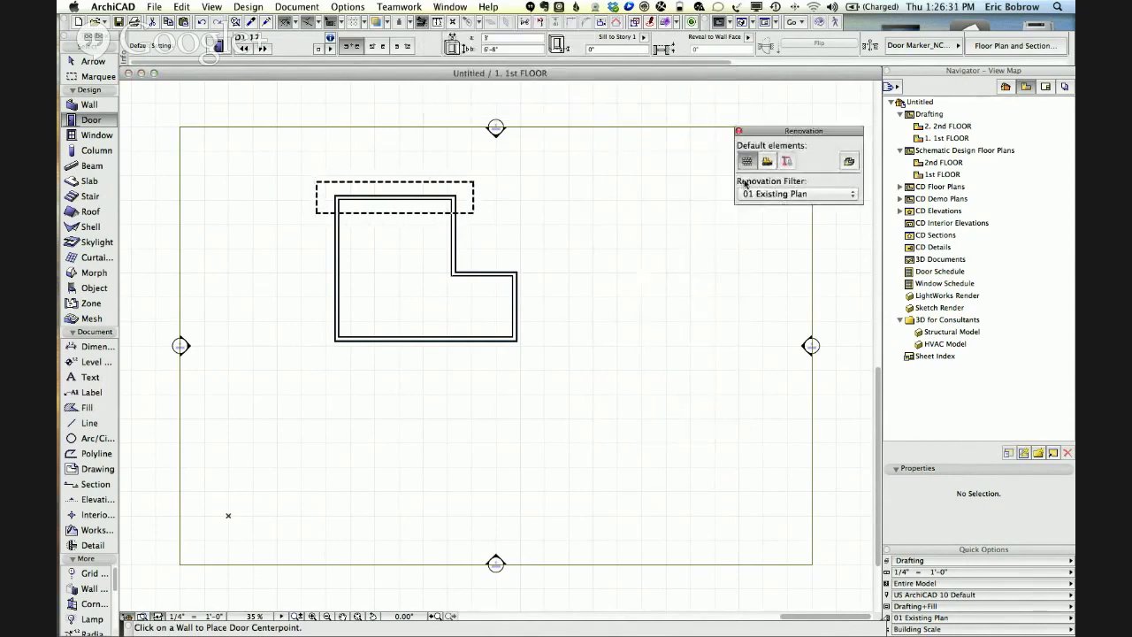
{"action": "left_click_drag", "start_coordinate": [757, 134], "coordinate": [742, 101]}
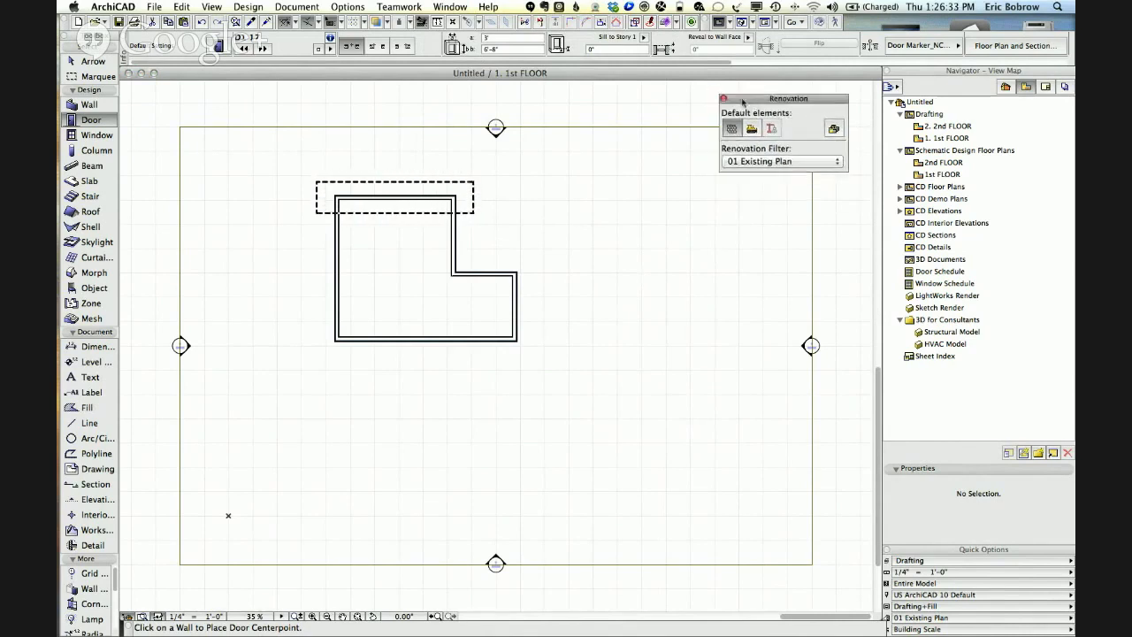
Open the Work Environment settings at the Menus page and display the Menubar in the menu editor.
{"action": "left_click", "coordinate": [449, 7]}
{"action": "mouse_move", "coordinate": [453, 68]}
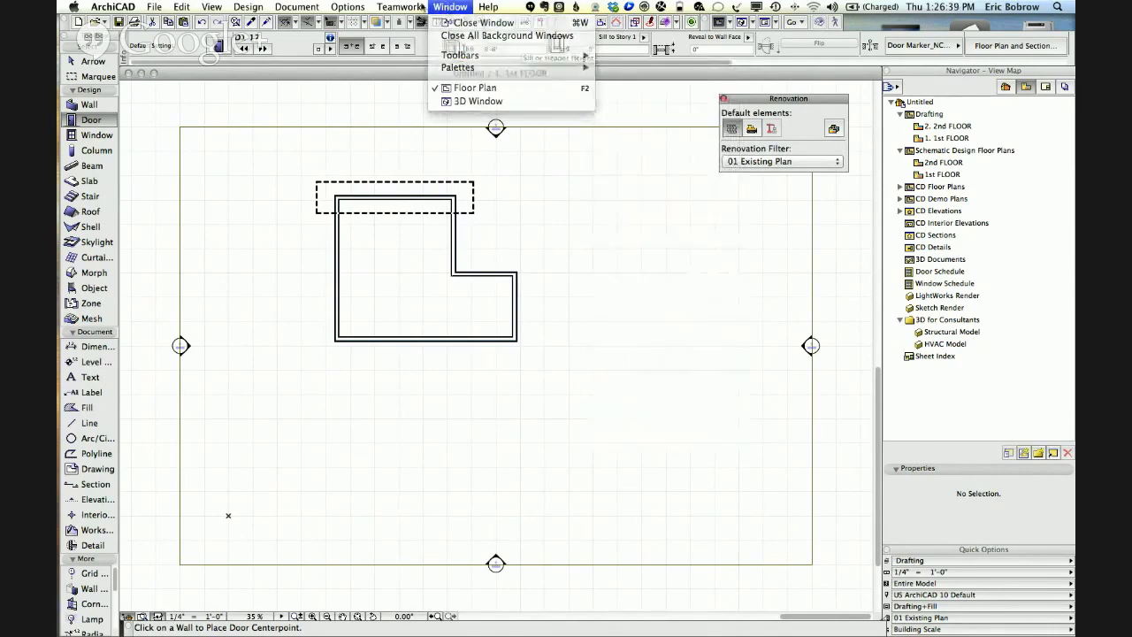
{"action": "mouse_move", "coordinate": [337, 8]}
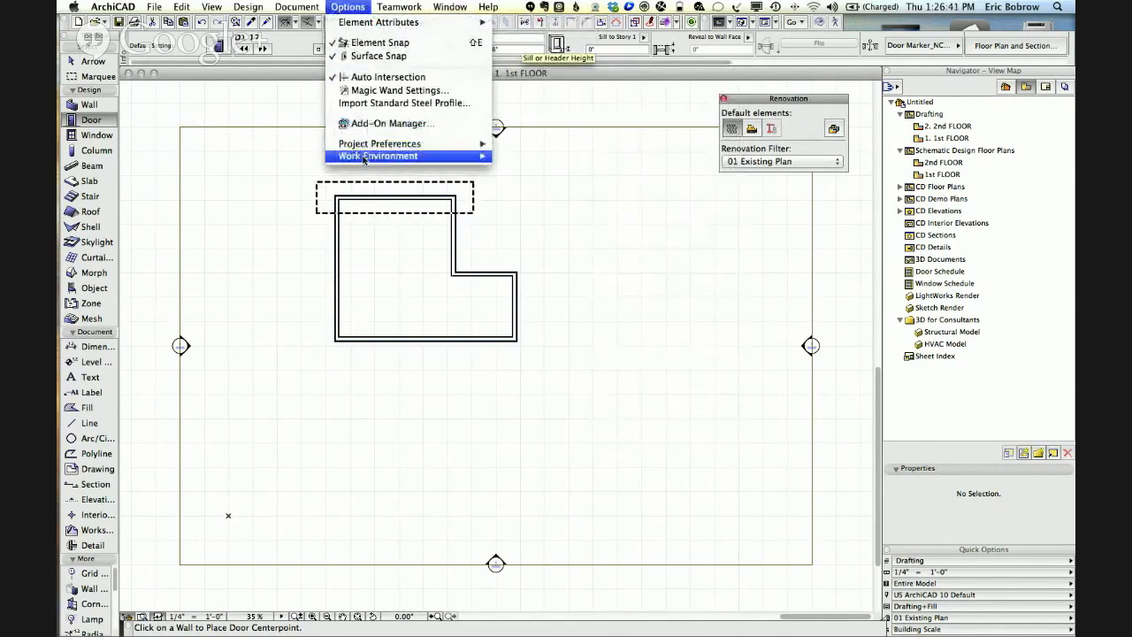
{"action": "mouse_move", "coordinate": [380, 156]}
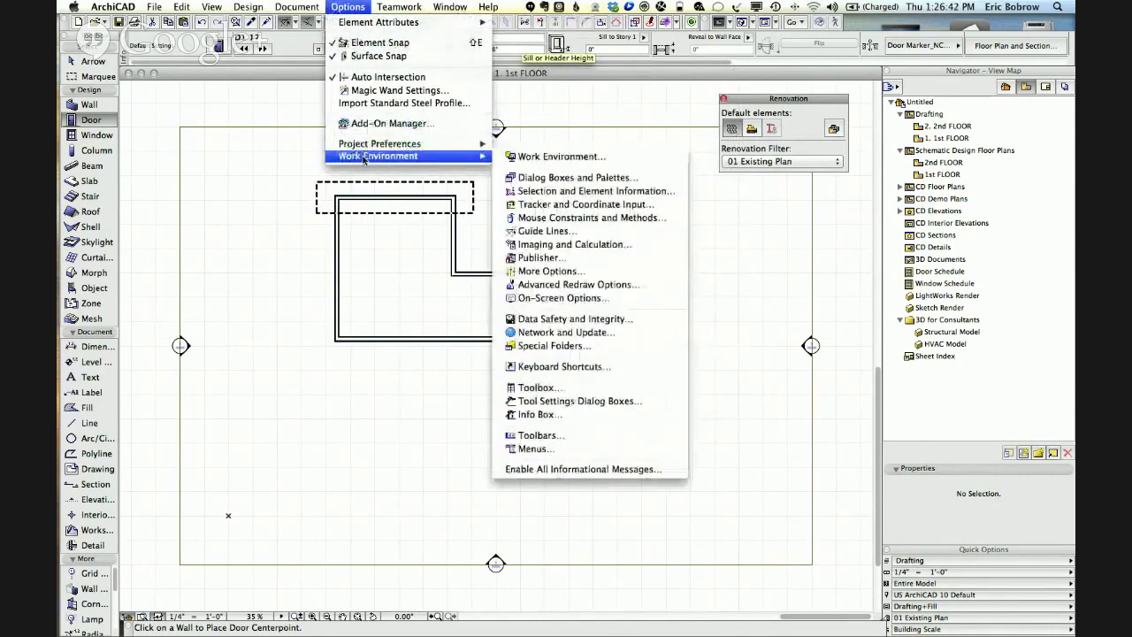
{"action": "left_click", "coordinate": [546, 158]}
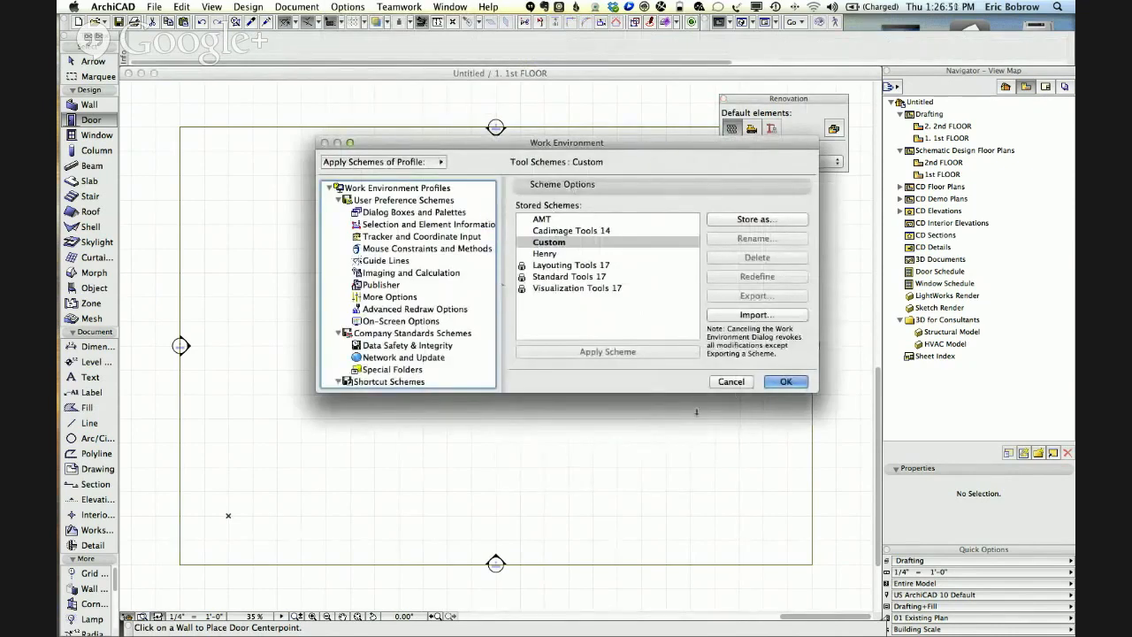
{"action": "left_click", "coordinate": [374, 491]}
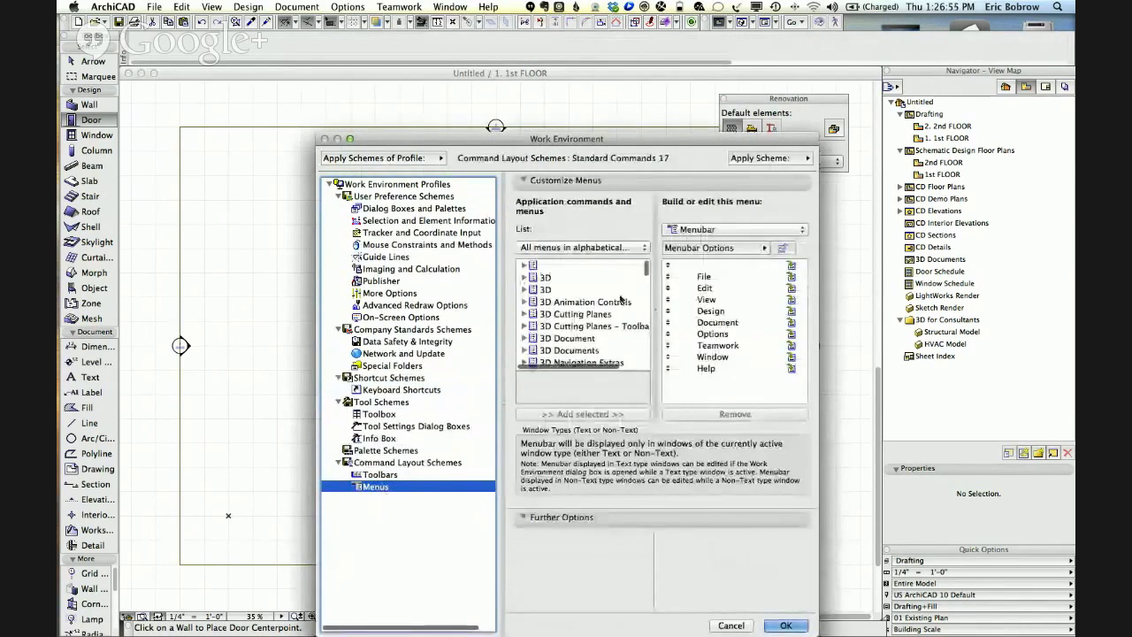
{"action": "left_click", "coordinate": [707, 230]}
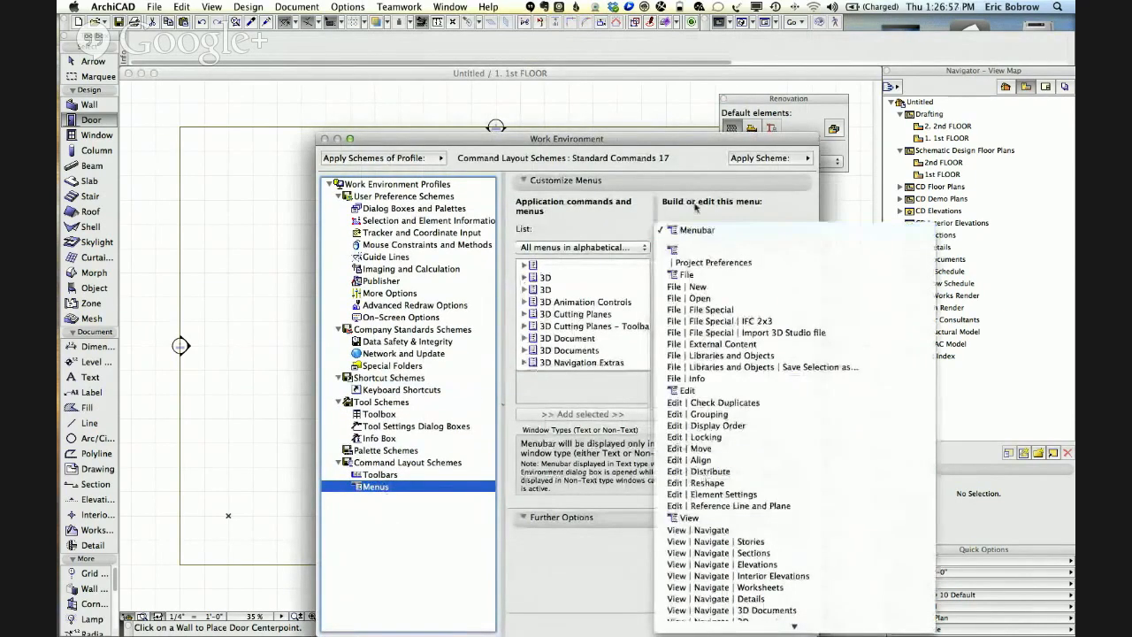
{"action": "left_click", "coordinate": [697, 229]}
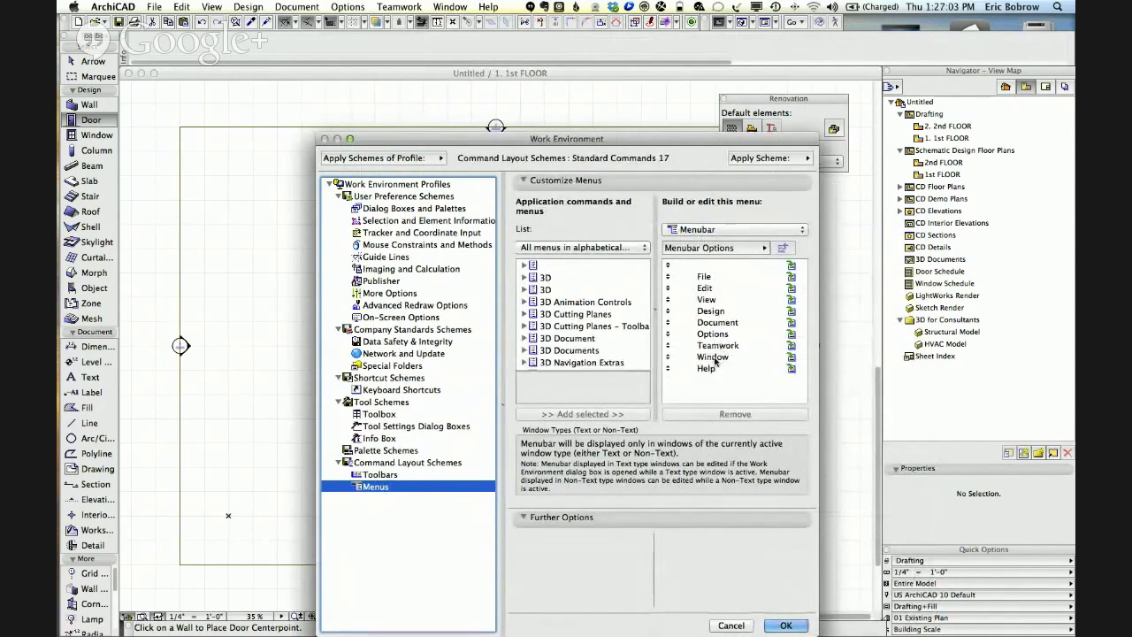
Examine the palette commands in the Window menu's Palettes submenu, widening the dialog to show their full names.
{"action": "left_click", "coordinate": [713, 358]}
{"action": "double_click", "coordinate": [713, 357]}
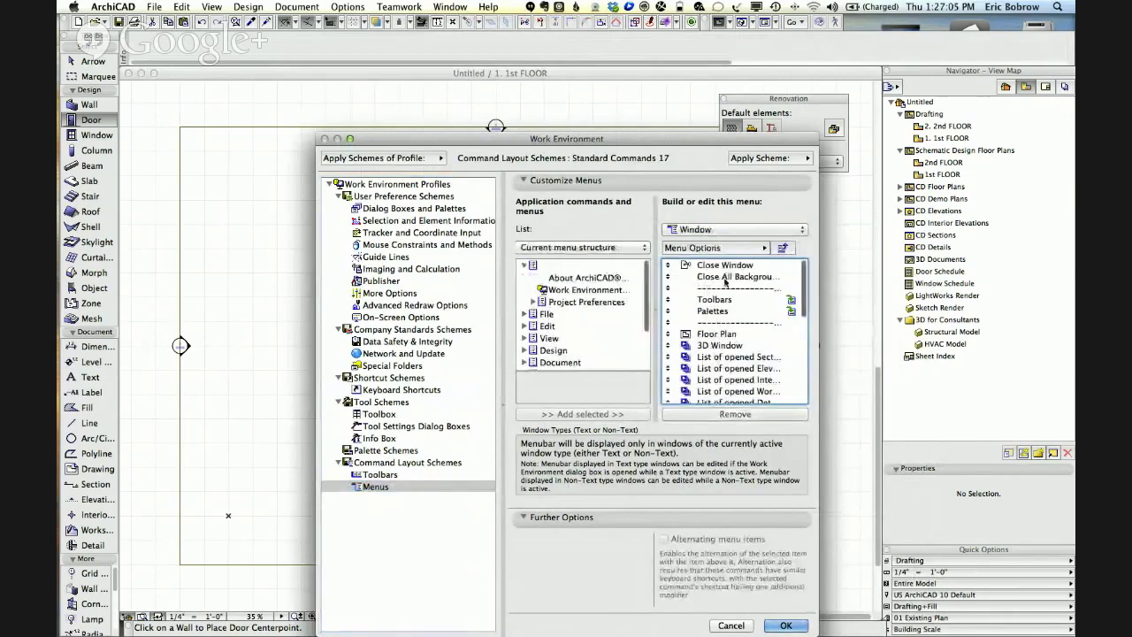
{"action": "left_click", "coordinate": [716, 312]}
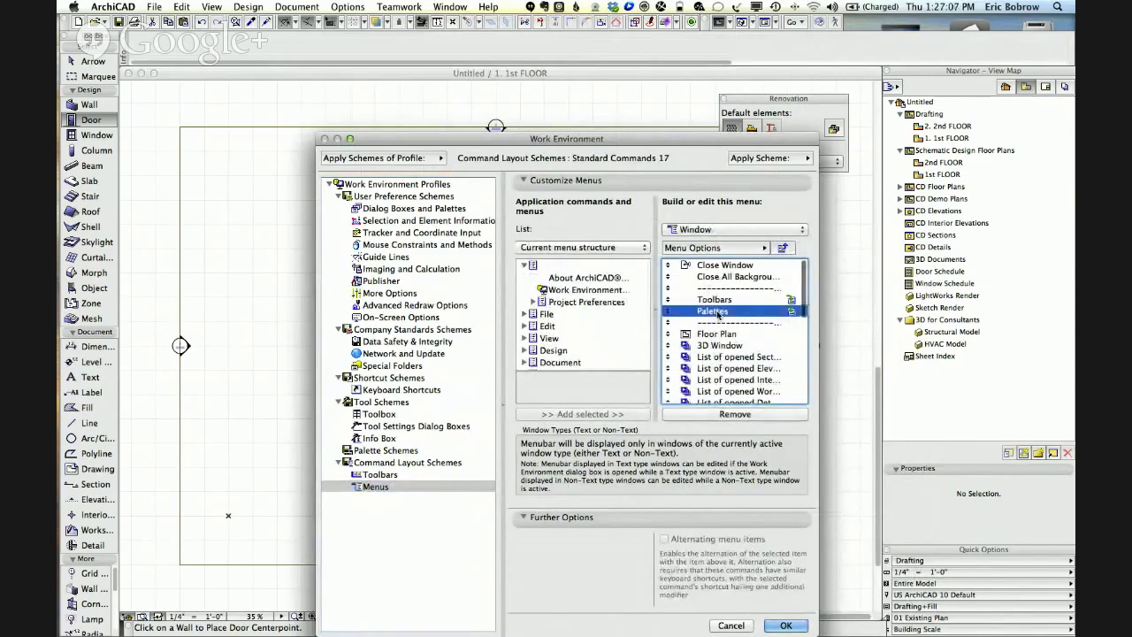
{"action": "double_click", "coordinate": [716, 312]}
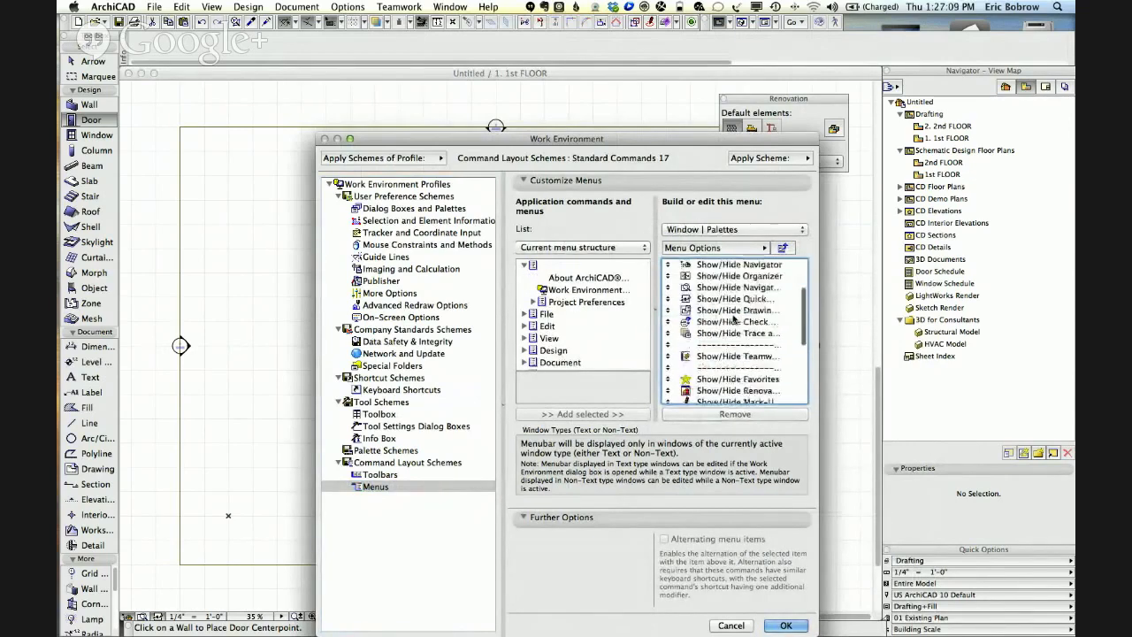
{"action": "scroll", "coordinate": [734, 320], "scroll_direction": "down", "scroll_amount": 5}
{"action": "scroll", "coordinate": [745, 354], "scroll_direction": "down", "scroll_amount": 3}
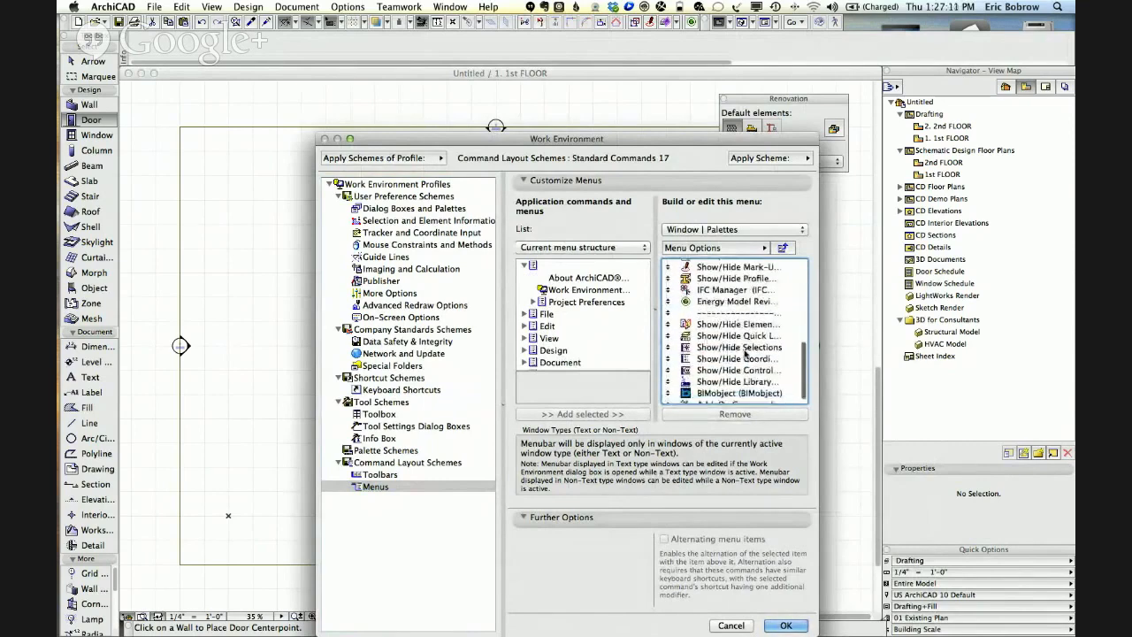
{"action": "scroll", "coordinate": [744, 352], "scroll_direction": "up", "scroll_amount": 2}
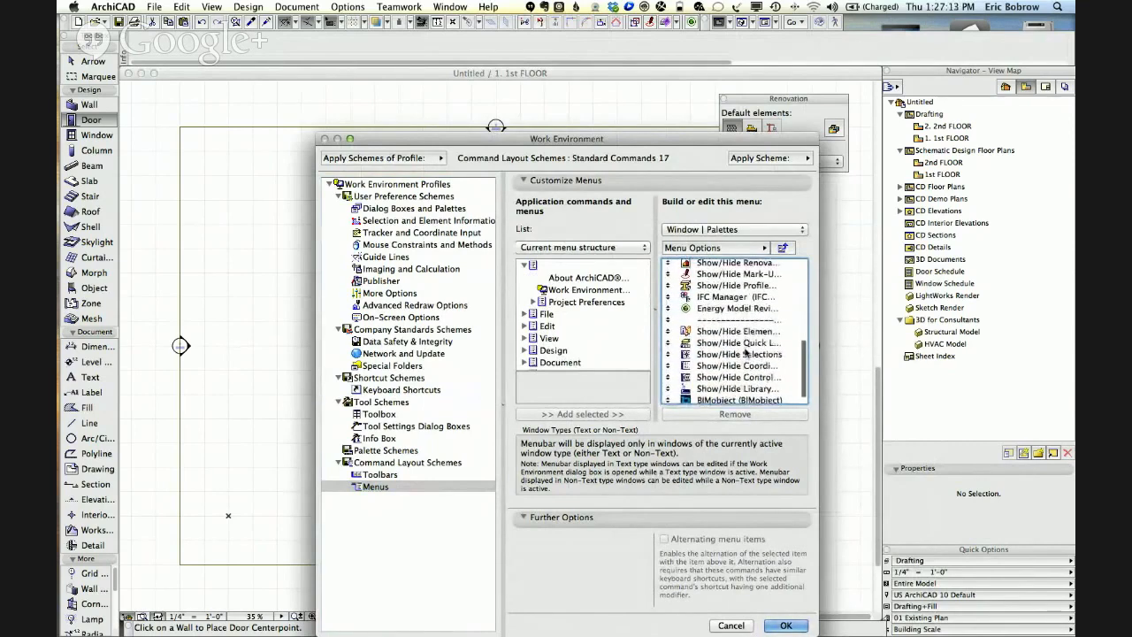
{"action": "scroll", "coordinate": [744, 353], "scroll_direction": "up", "scroll_amount": 1}
{"action": "scroll", "coordinate": [748, 339], "scroll_direction": "up", "scroll_amount": 2}
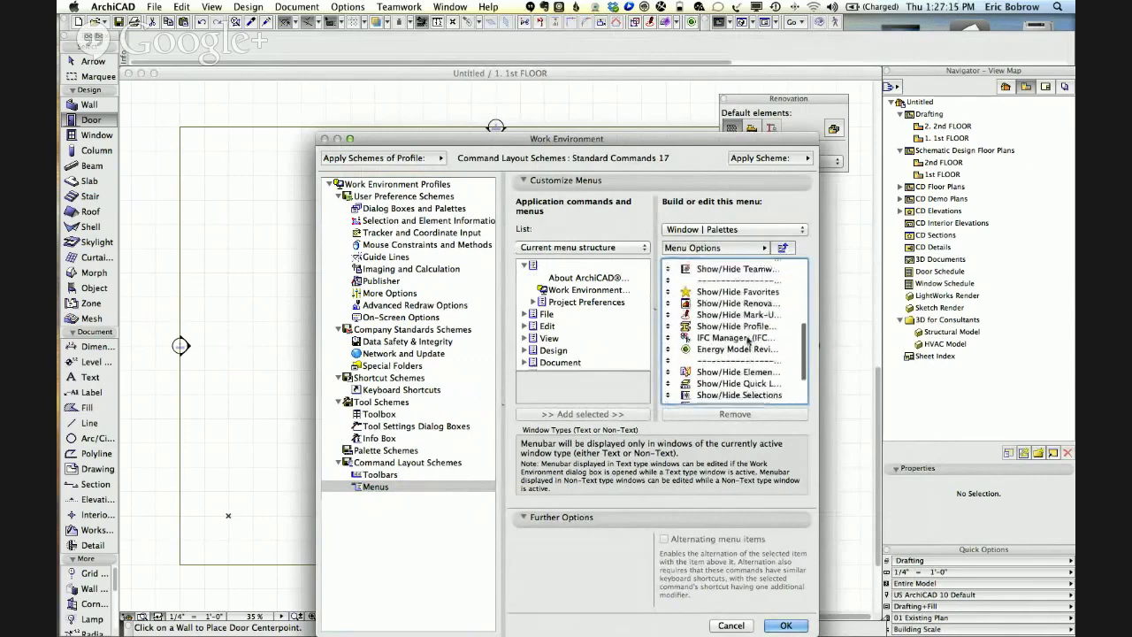
{"action": "scroll", "coordinate": [744, 333], "scroll_direction": "up", "scroll_amount": 1}
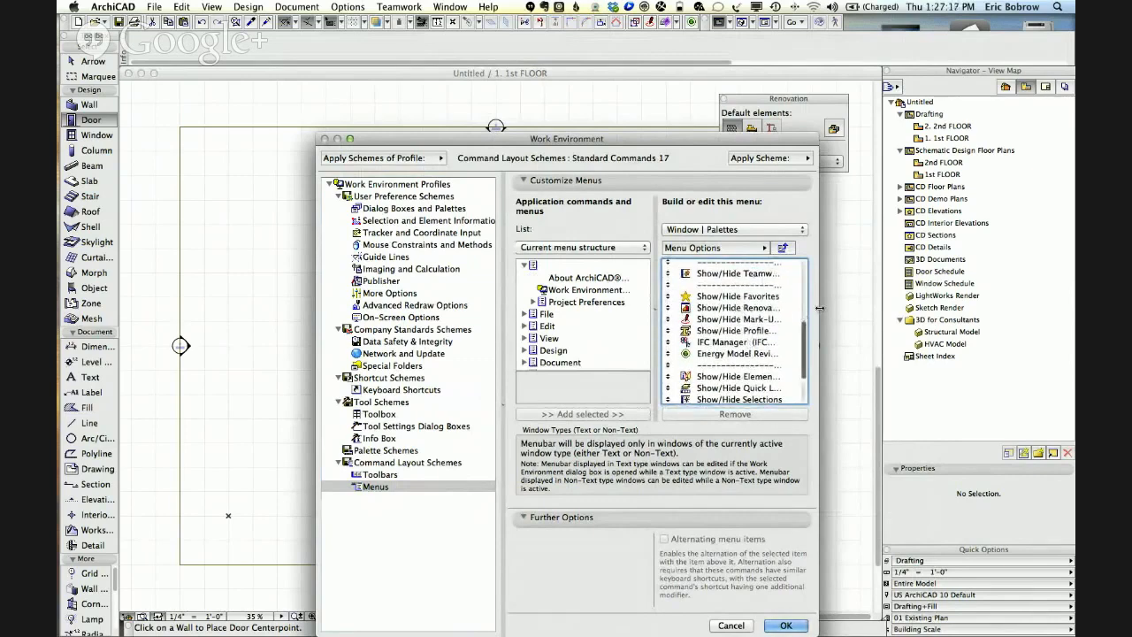
{"action": "left_click_drag", "start_coordinate": [819, 308], "coordinate": [896, 308]}
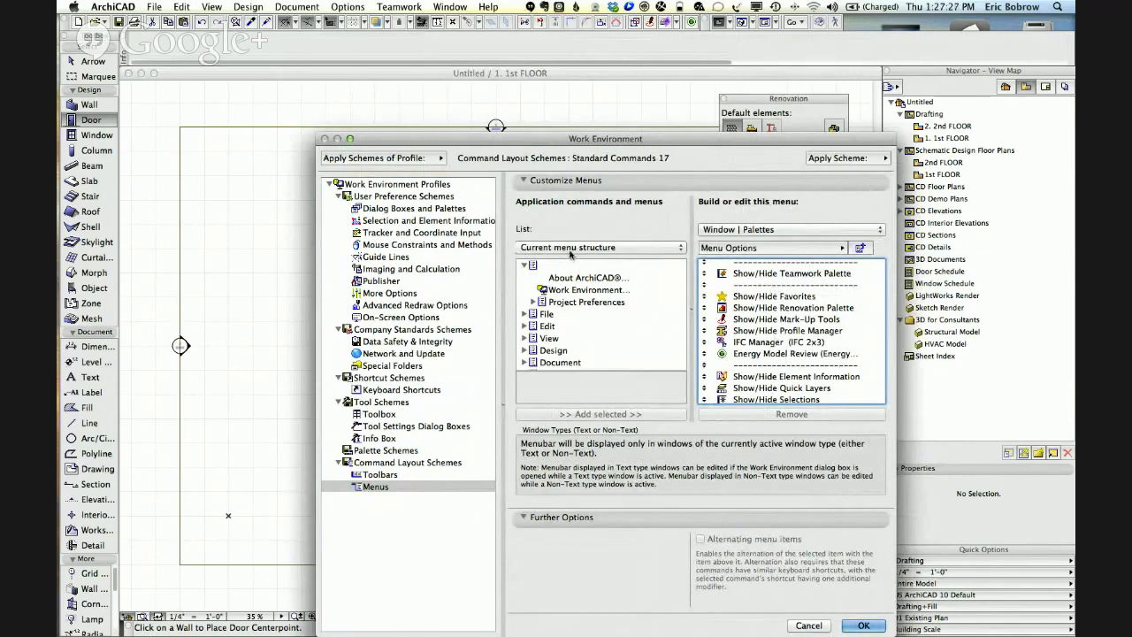
View the stored Command Layout Schemes, select Standard Commands 17, and cancel the Work Environment dialog.
{"action": "left_click", "coordinate": [420, 464]}
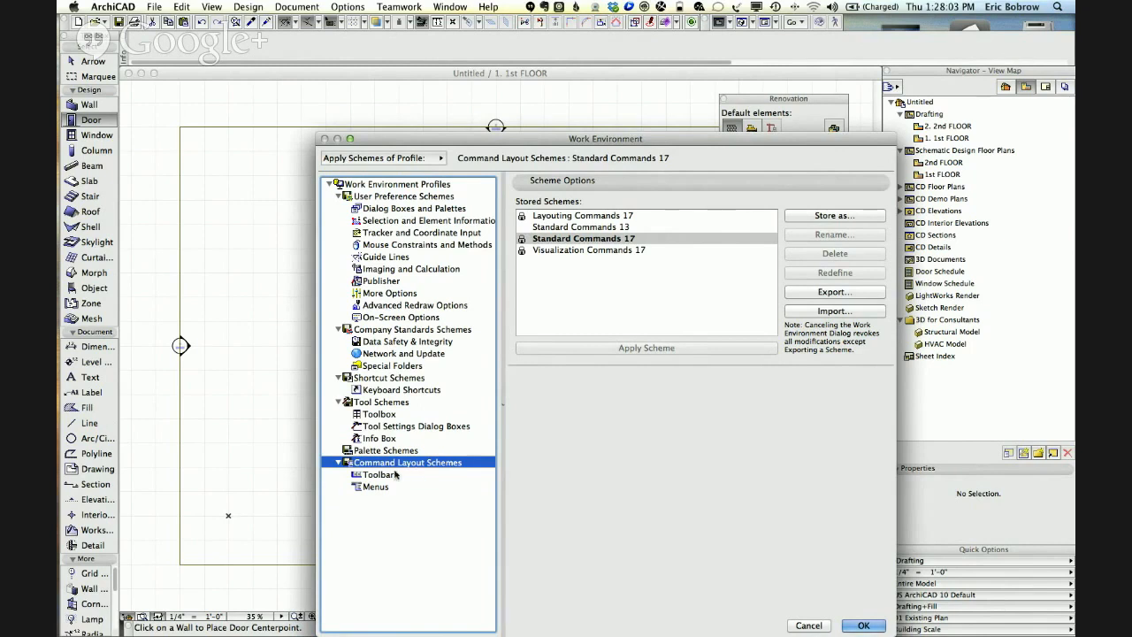
{"action": "left_click", "coordinate": [549, 240]}
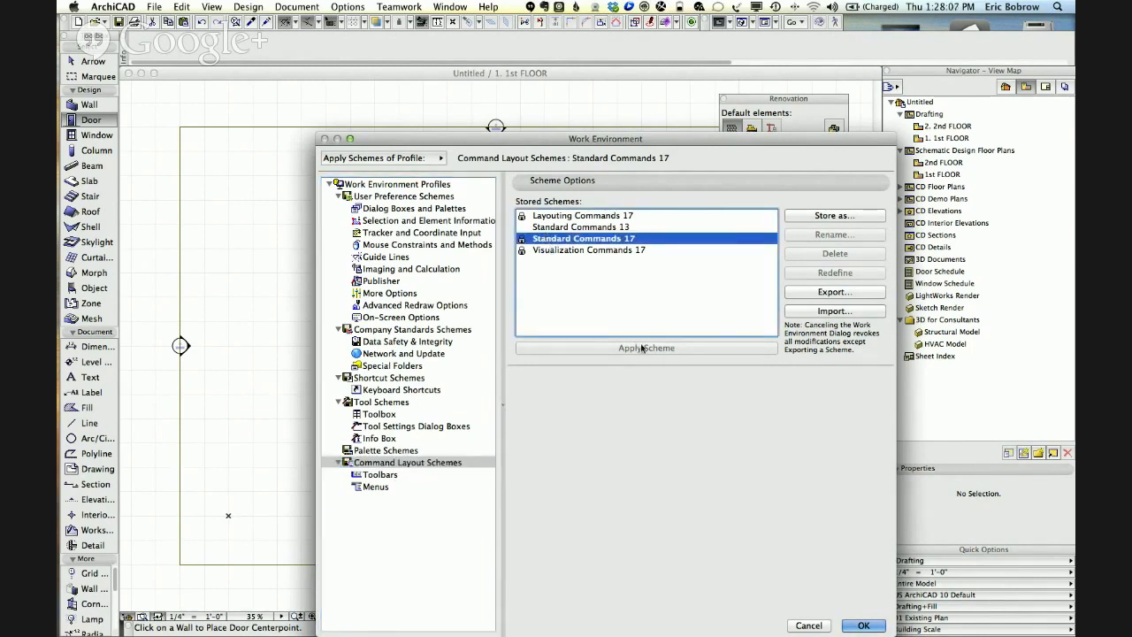
{"action": "left_click", "coordinate": [809, 625]}
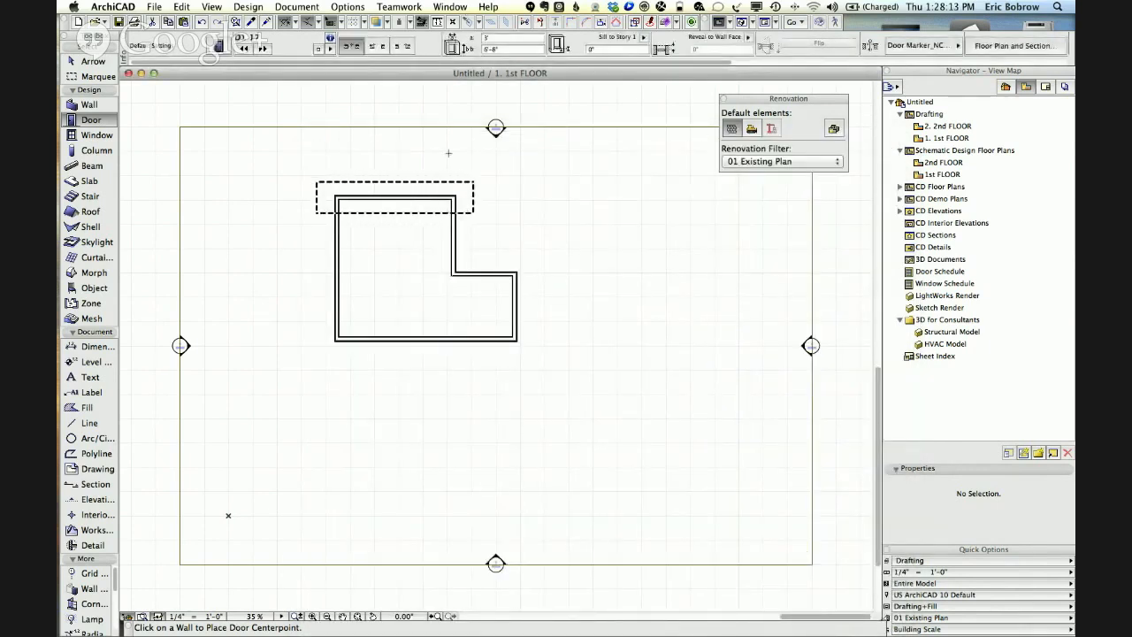
Remove the marquee around the building's upper wall.
{"action": "key", "text": "Escape"}
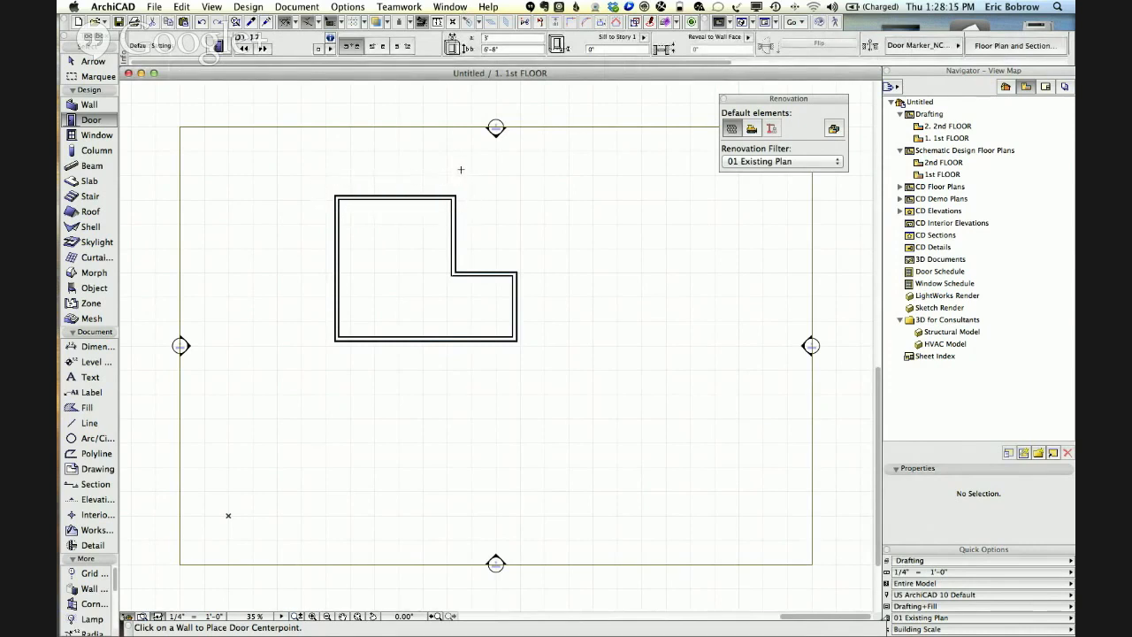
{"action": "left_click", "coordinate": [353, 7]}
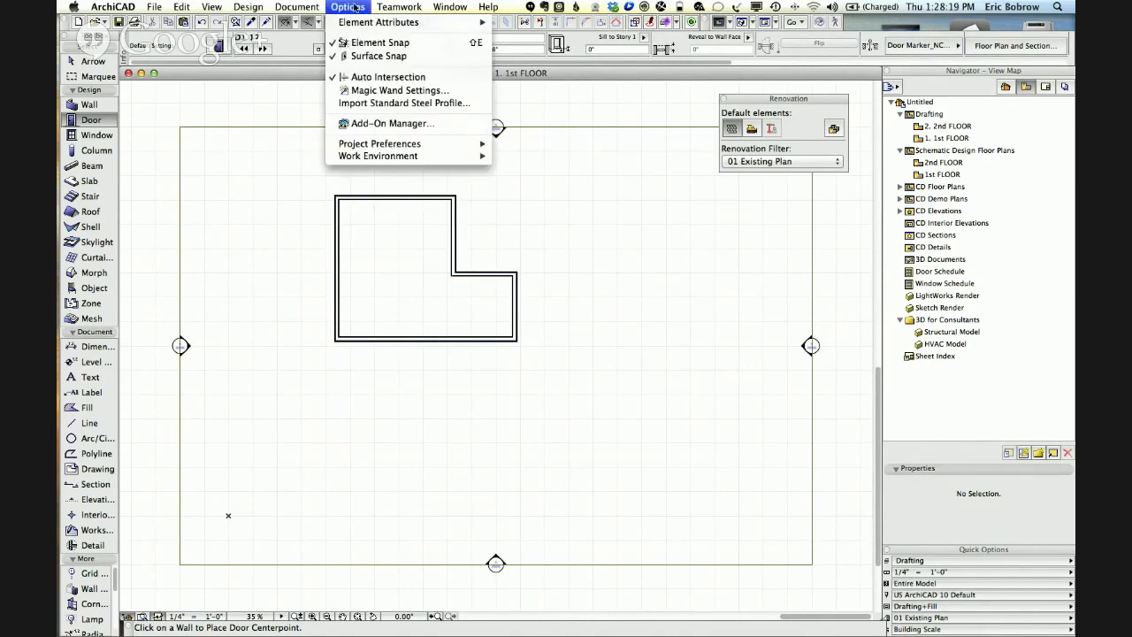
{"action": "left_click", "coordinate": [355, 7]}
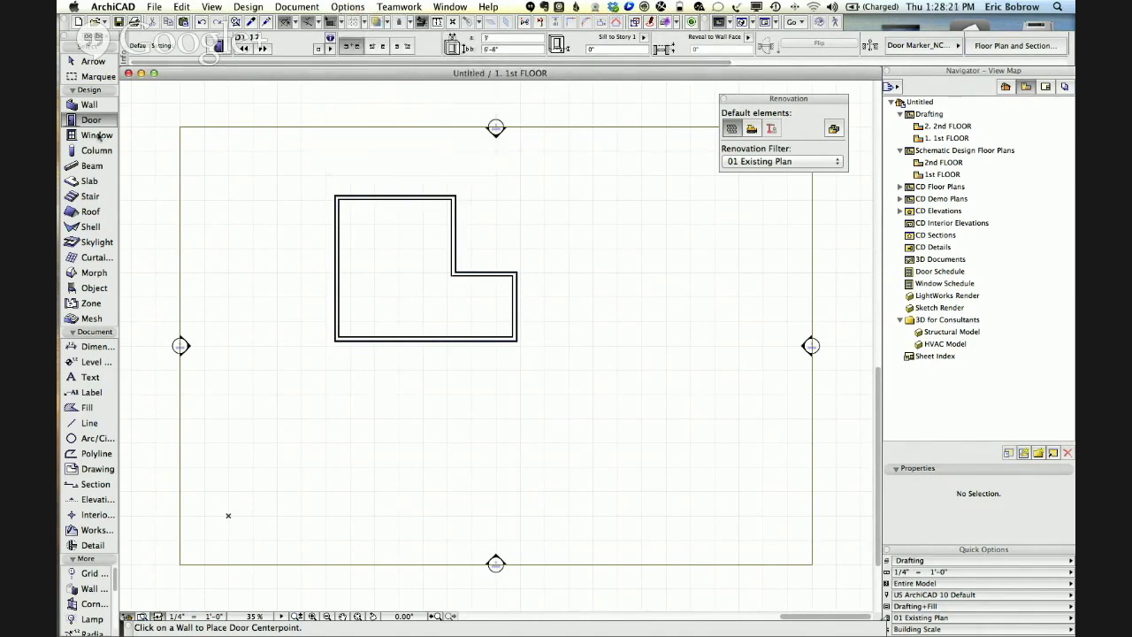
Start a wall above the building outline to view the pet palette, and cancel the wall.
{"action": "left_click", "coordinate": [89, 104]}
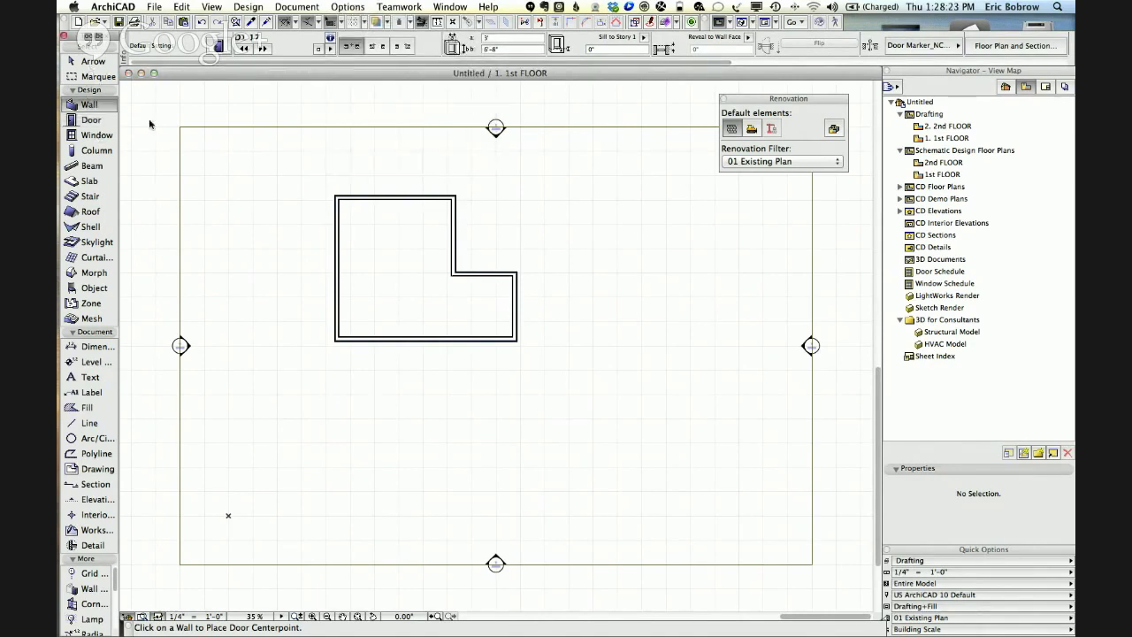
{"action": "left_click", "coordinate": [517, 179]}
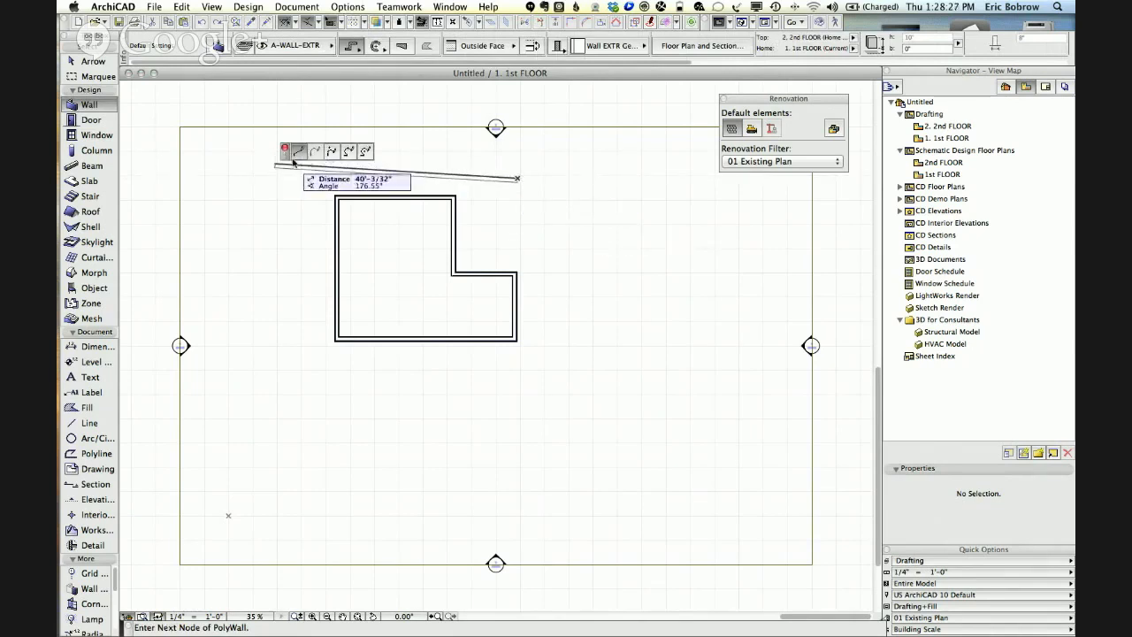
{"action": "key", "text": "Escape"}
Select the short vertical wall at the building's notch and view the pet palette at its upper end twice, cancelling each stretch.
{"action": "left_click", "coordinate": [95, 62]}
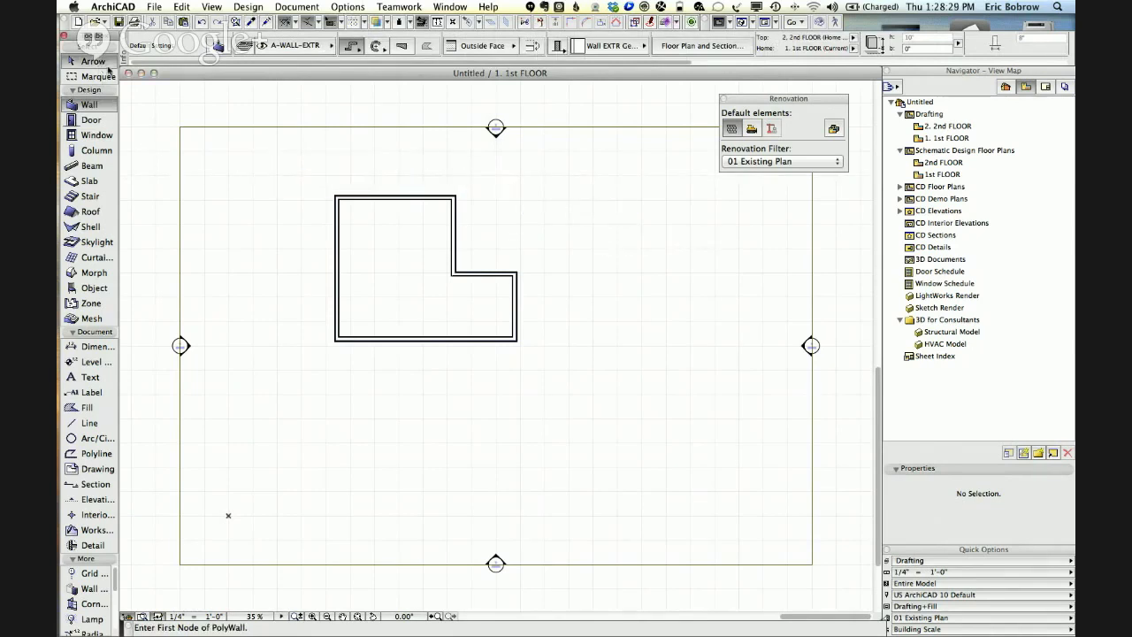
{"action": "left_click", "coordinate": [457, 208]}
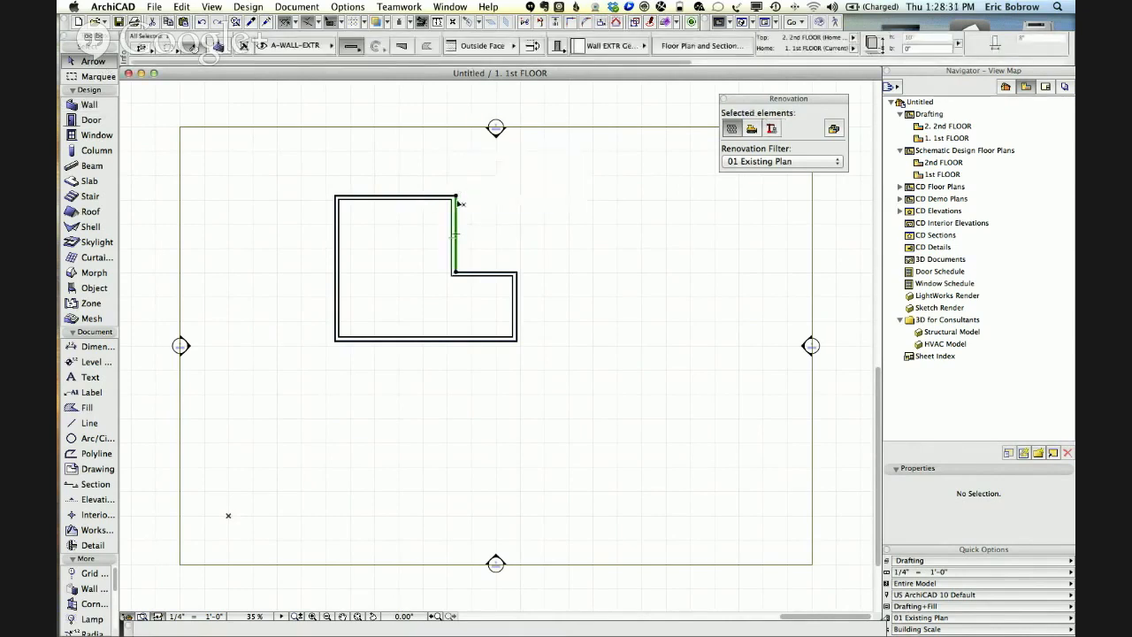
{"action": "left_click", "coordinate": [457, 197]}
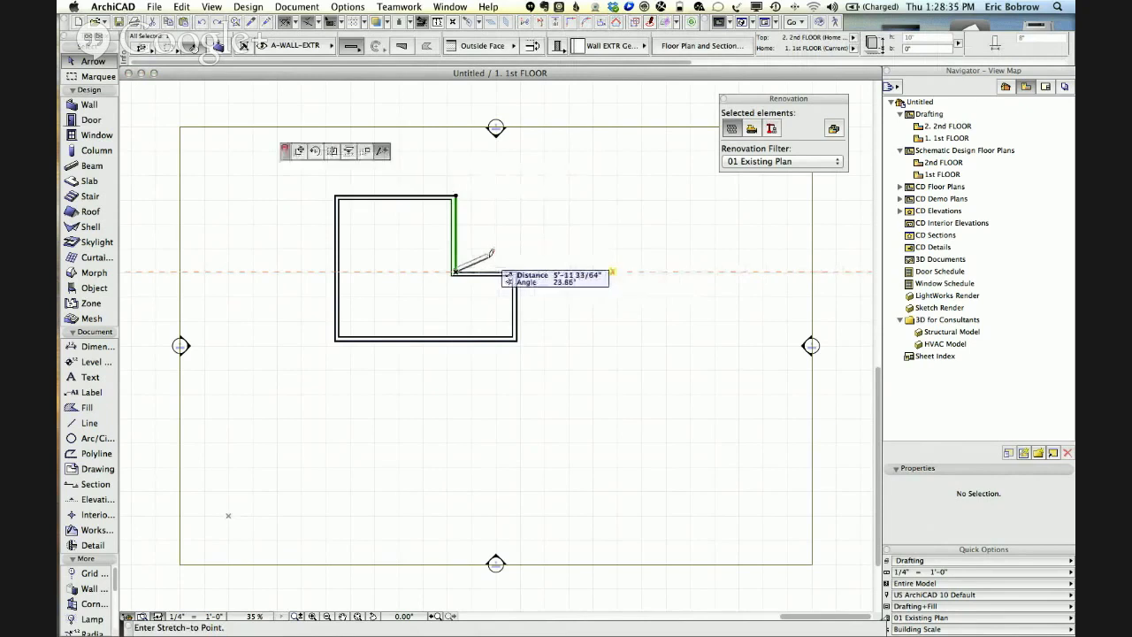
{"action": "key", "text": "Escape"}
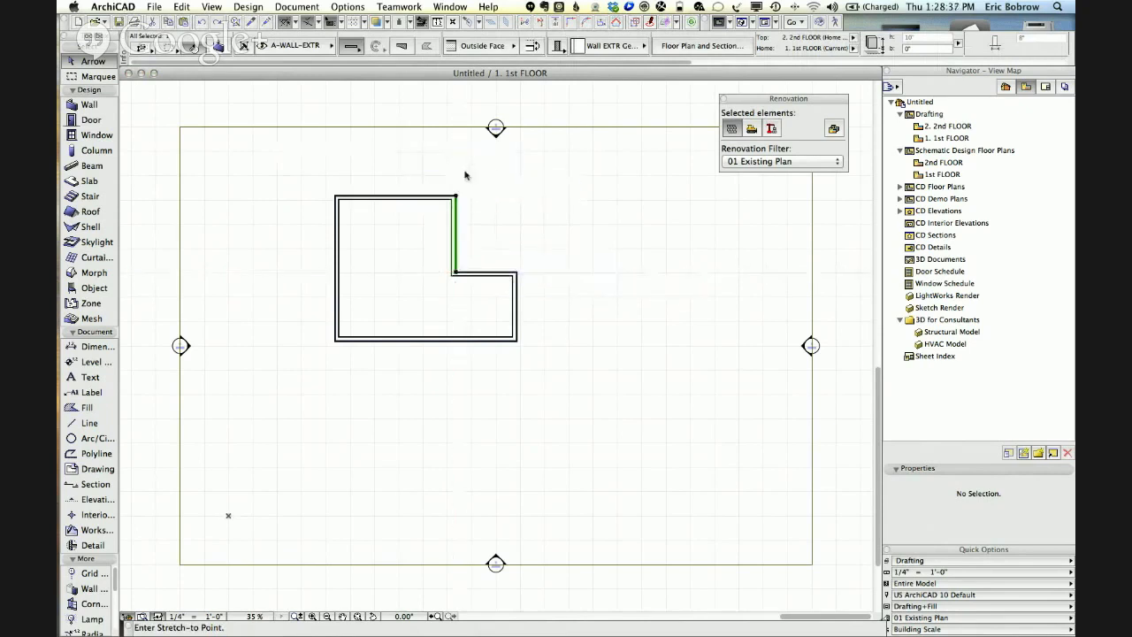
{"action": "key", "text": "Escape"}
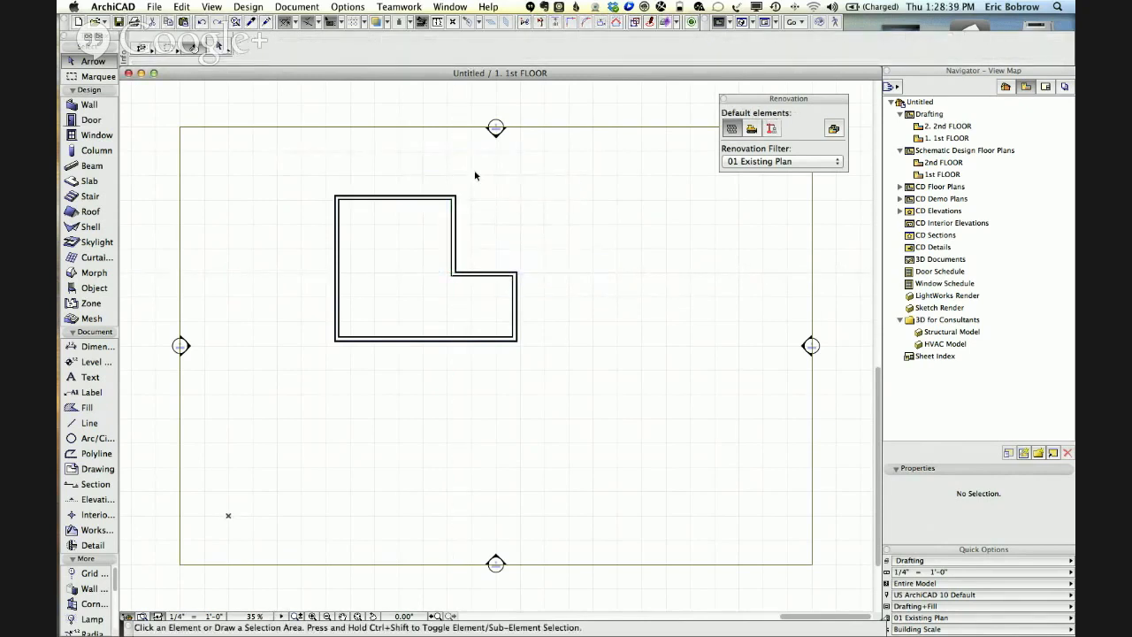
{"action": "left_click", "coordinate": [457, 233]}
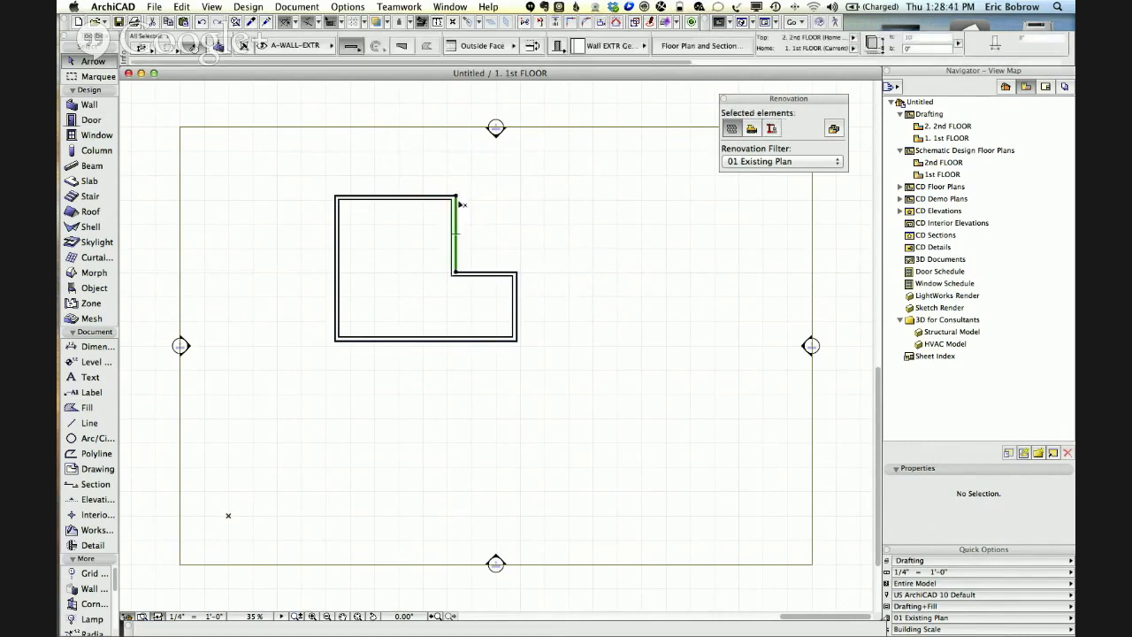
{"action": "left_click", "coordinate": [455, 198]}
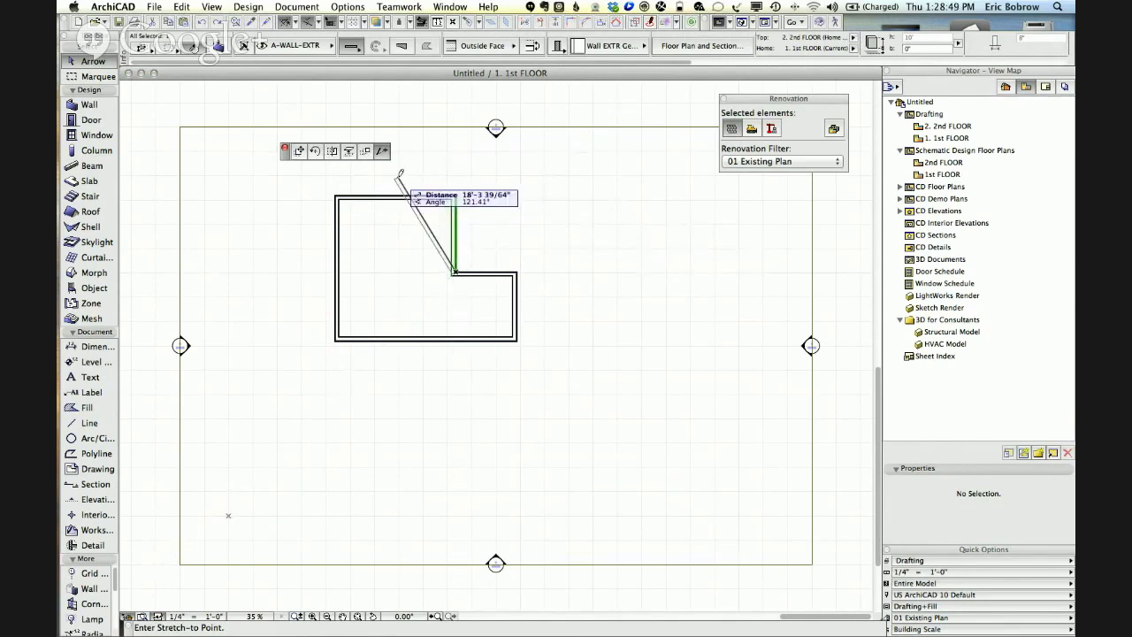
{"action": "key", "text": "Escape"}
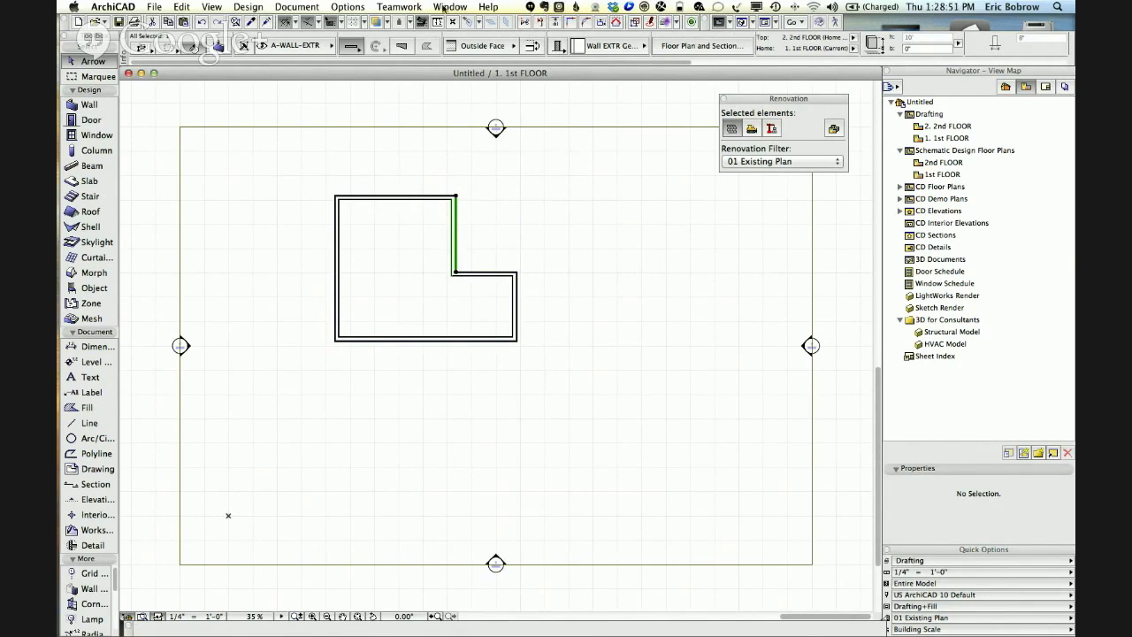
Look through the Work Environment's Tracker and Coordinate Input, Mouse Constraints and Methods, More Options and On-Screen Options for pet palette settings.
{"action": "left_click", "coordinate": [349, 7]}
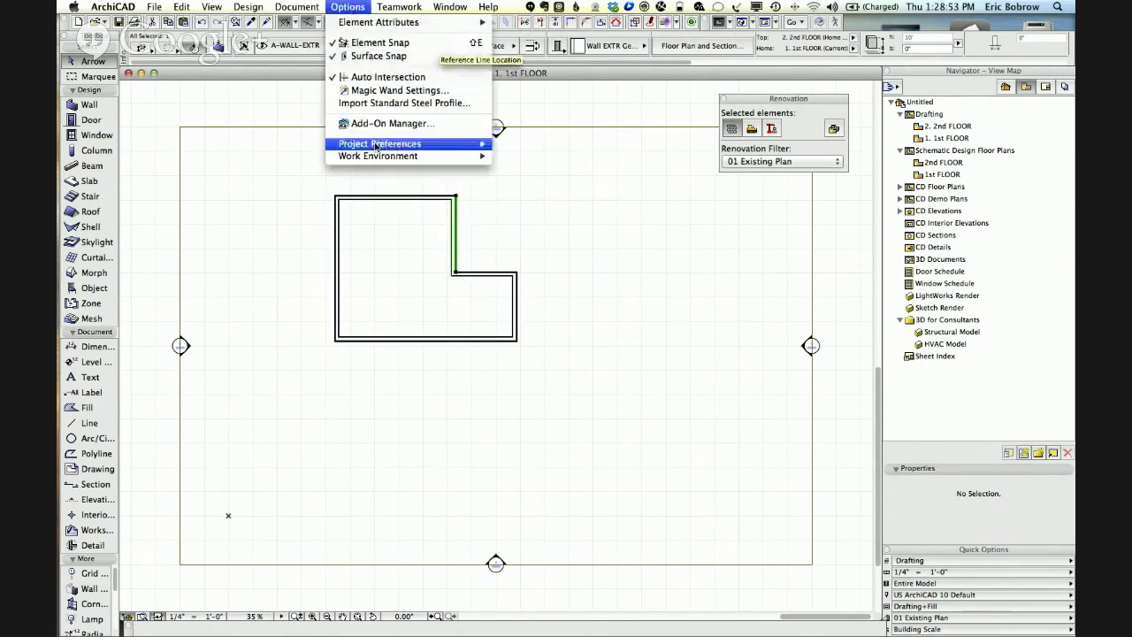
{"action": "mouse_move", "coordinate": [372, 157]}
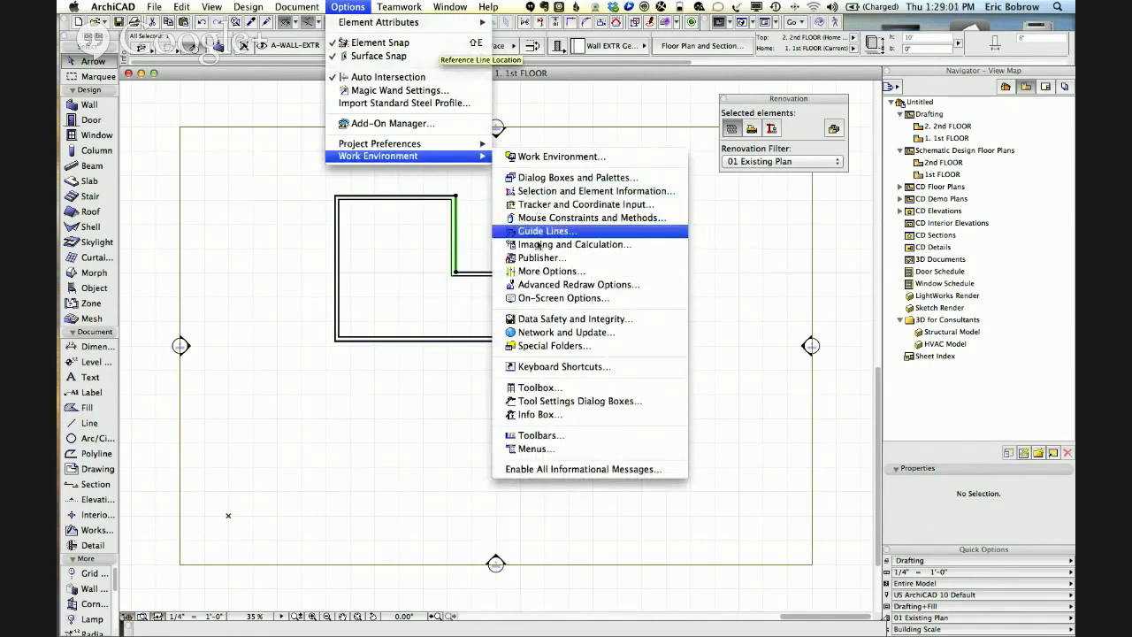
{"action": "left_click", "coordinate": [541, 298]}
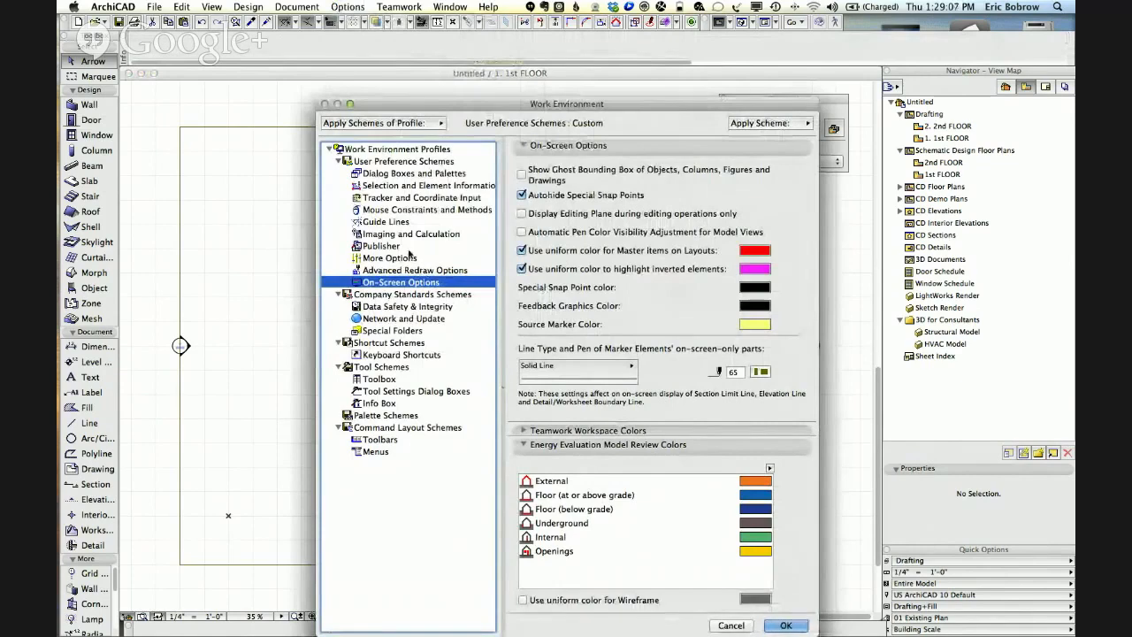
{"action": "left_click", "coordinate": [402, 198]}
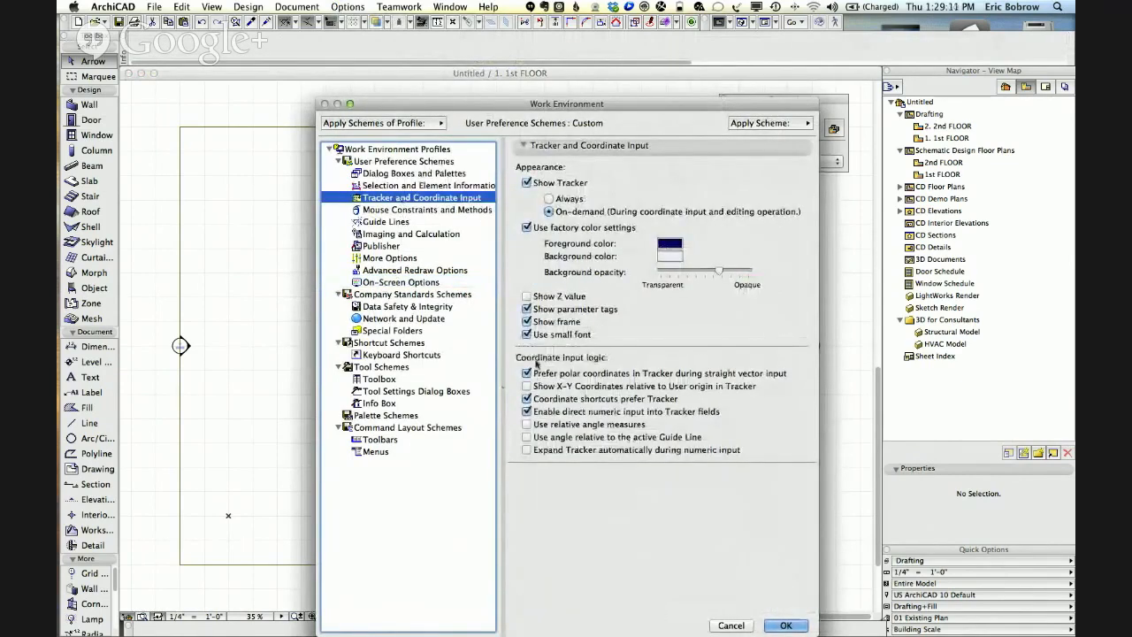
{"action": "left_click", "coordinate": [409, 212]}
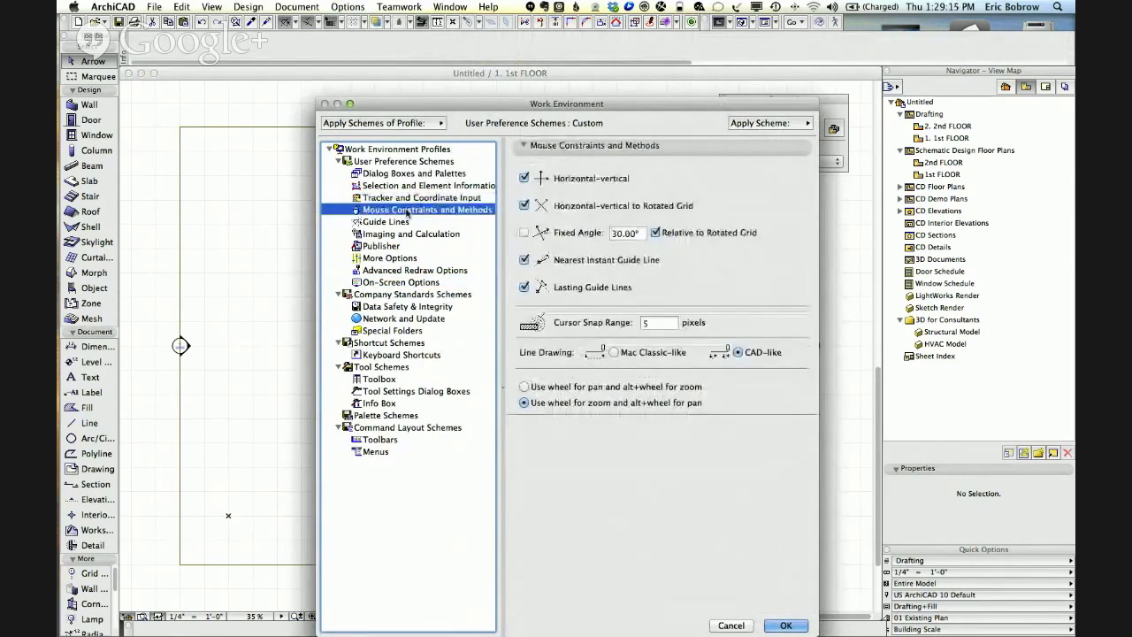
{"action": "left_click", "coordinate": [390, 258]}
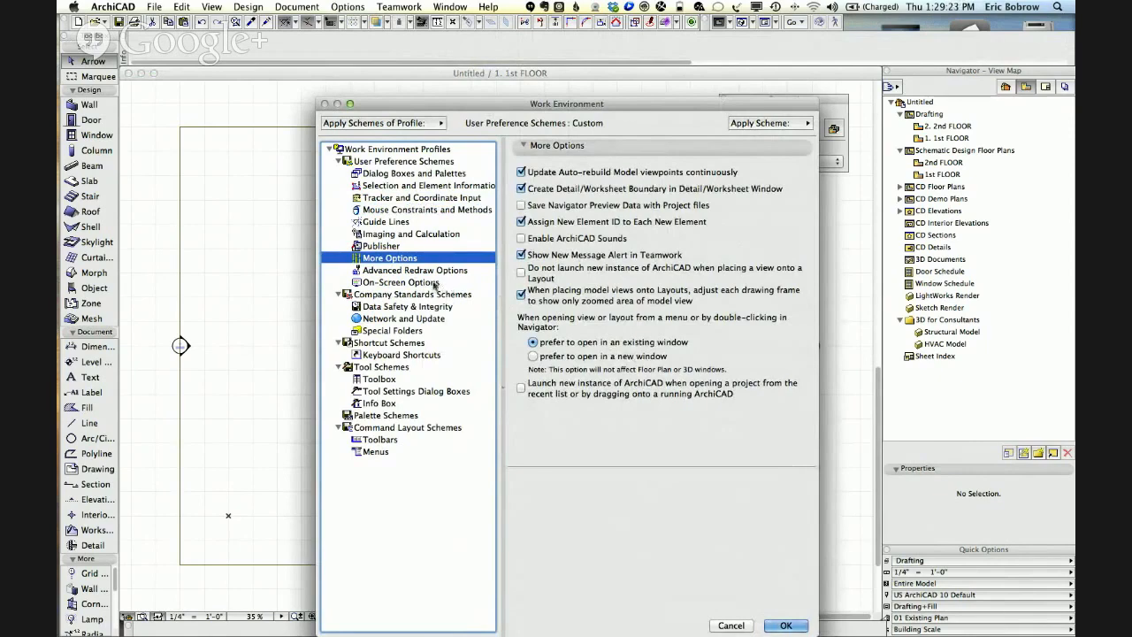
{"action": "left_click", "coordinate": [437, 282]}
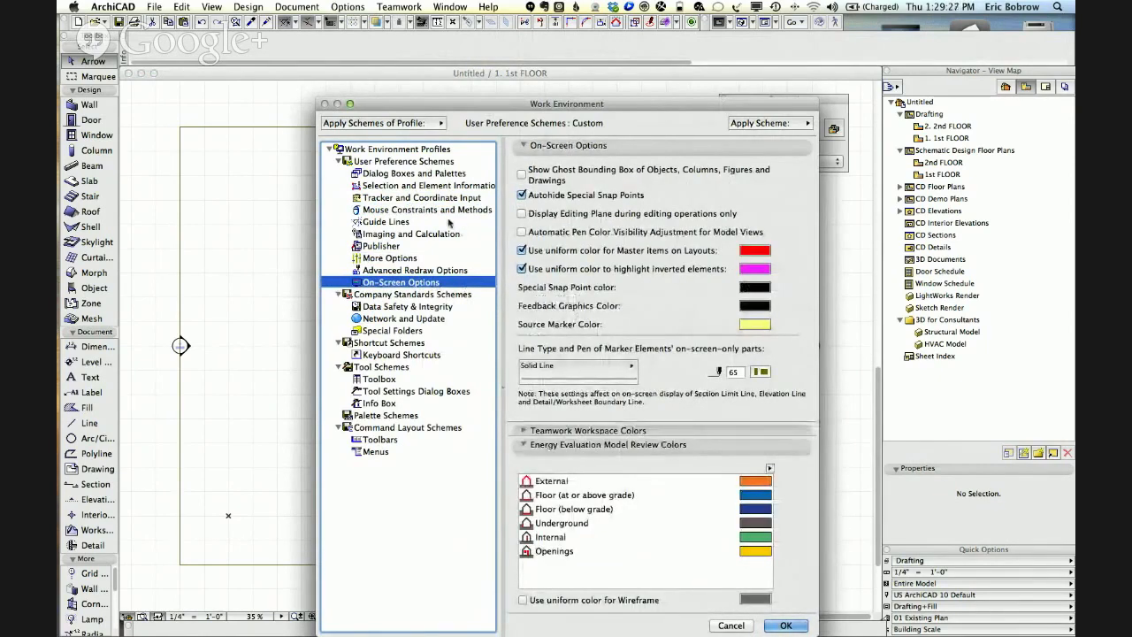
Set the Pet Palette movement to Follow Cursor in the Dialog Boxes and Palettes preferences and accept the change.
{"action": "left_click", "coordinate": [429, 174]}
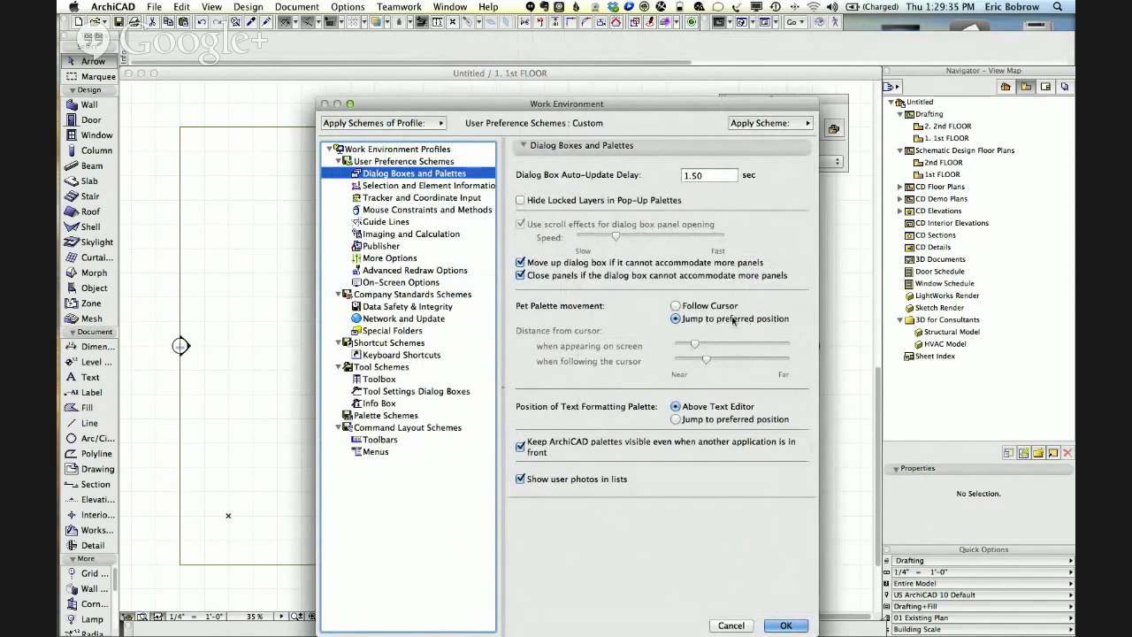
{"action": "left_click", "coordinate": [676, 305]}
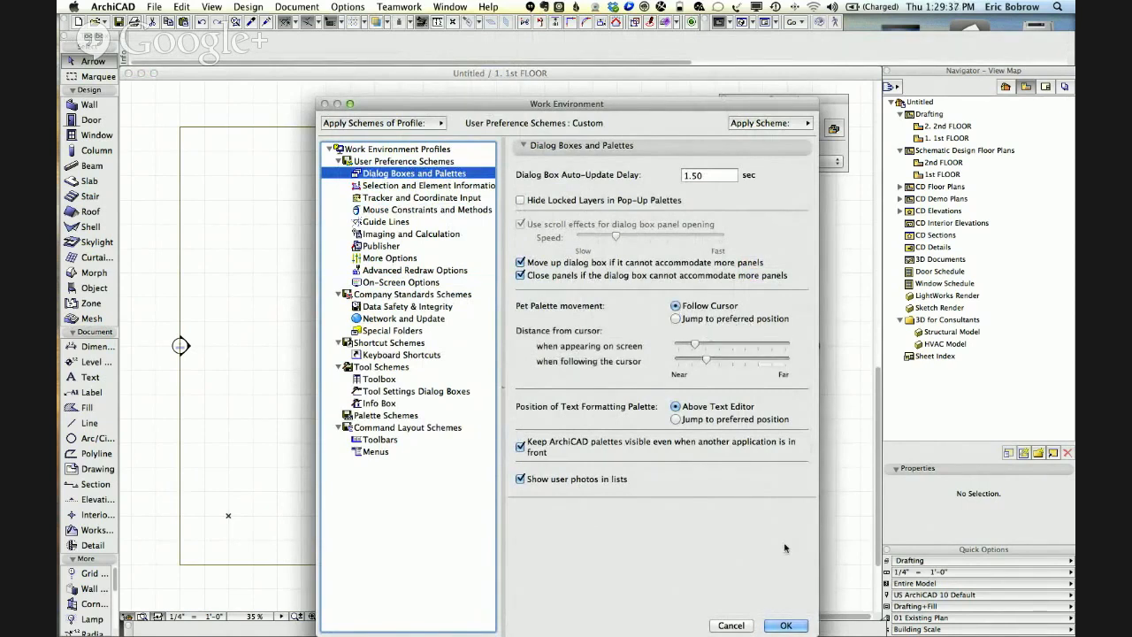
{"action": "left_click", "coordinate": [787, 625]}
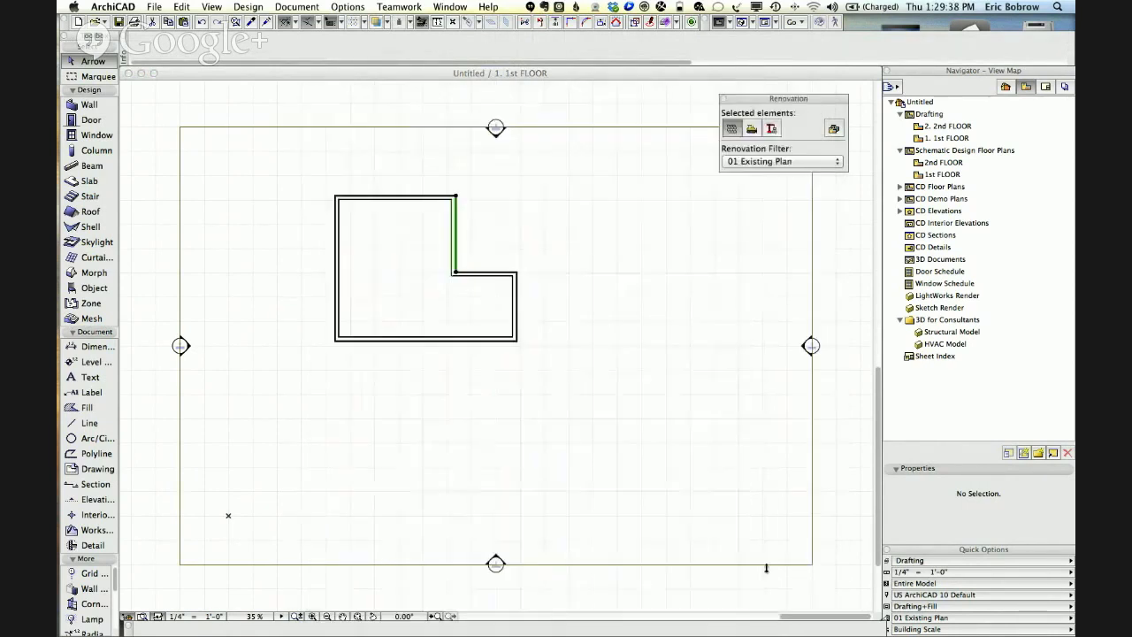
Start stretching the short vertical wall at the notch to view the pet palette's movement, and cancel the stretch.
{"action": "left_click", "coordinate": [456, 194]}
{"action": "left_click", "coordinate": [456, 196]}
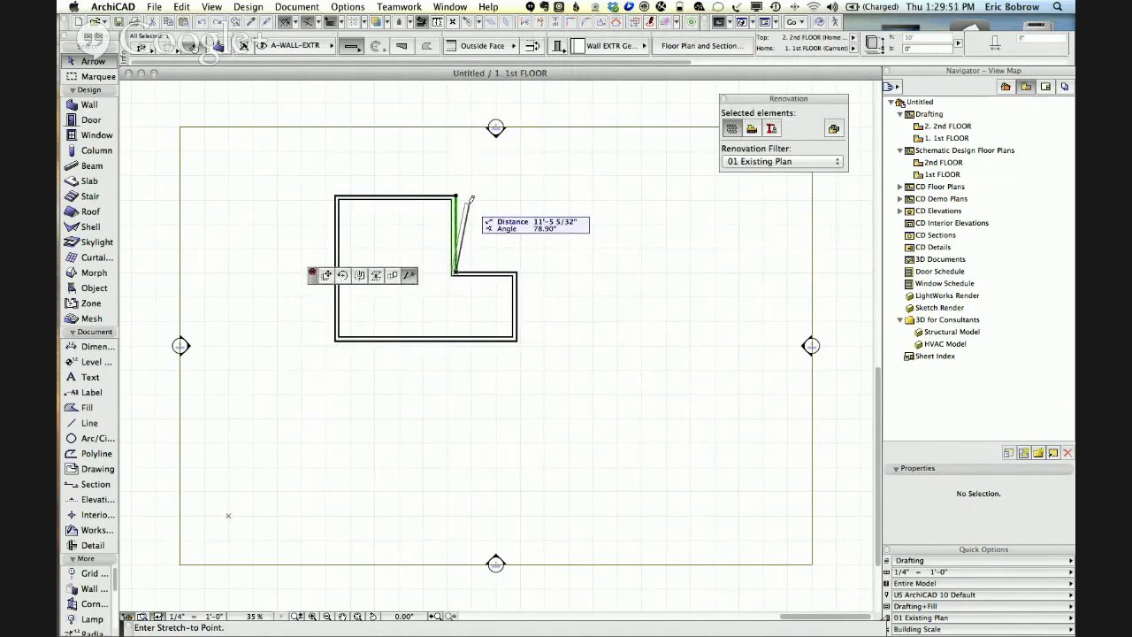
{"action": "key", "text": "Escape"}
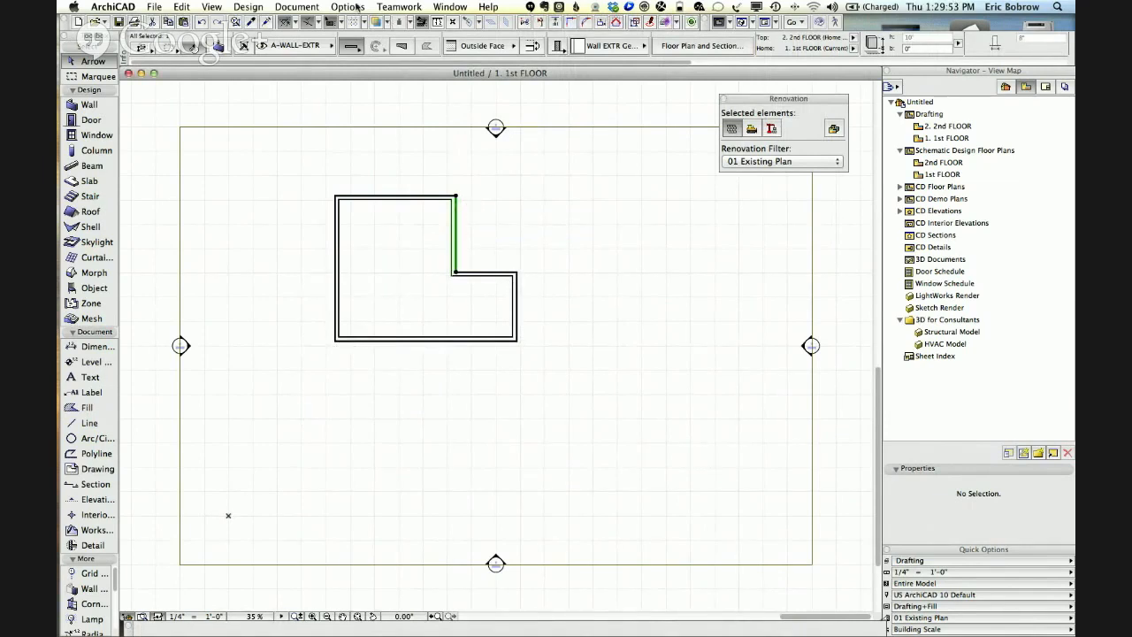
Set the Pet Palette movement to Jump to preferred position in the Dialog Boxes and Palettes preferences and accept the change.
{"action": "left_click", "coordinate": [356, 7]}
{"action": "mouse_move", "coordinate": [378, 146]}
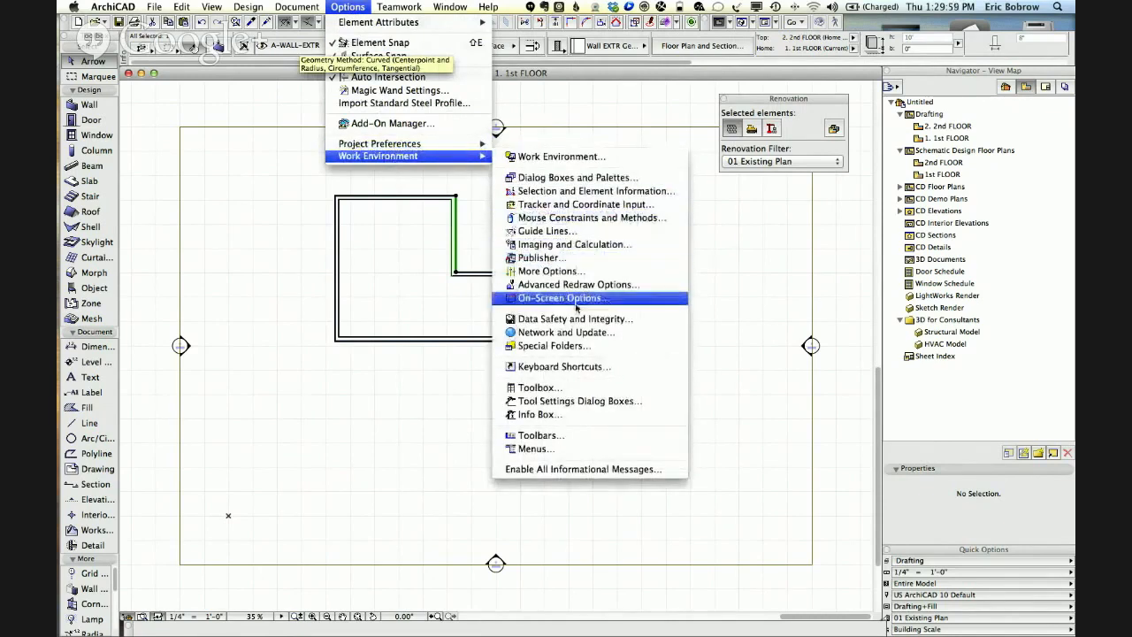
{"action": "left_click", "coordinate": [575, 177]}
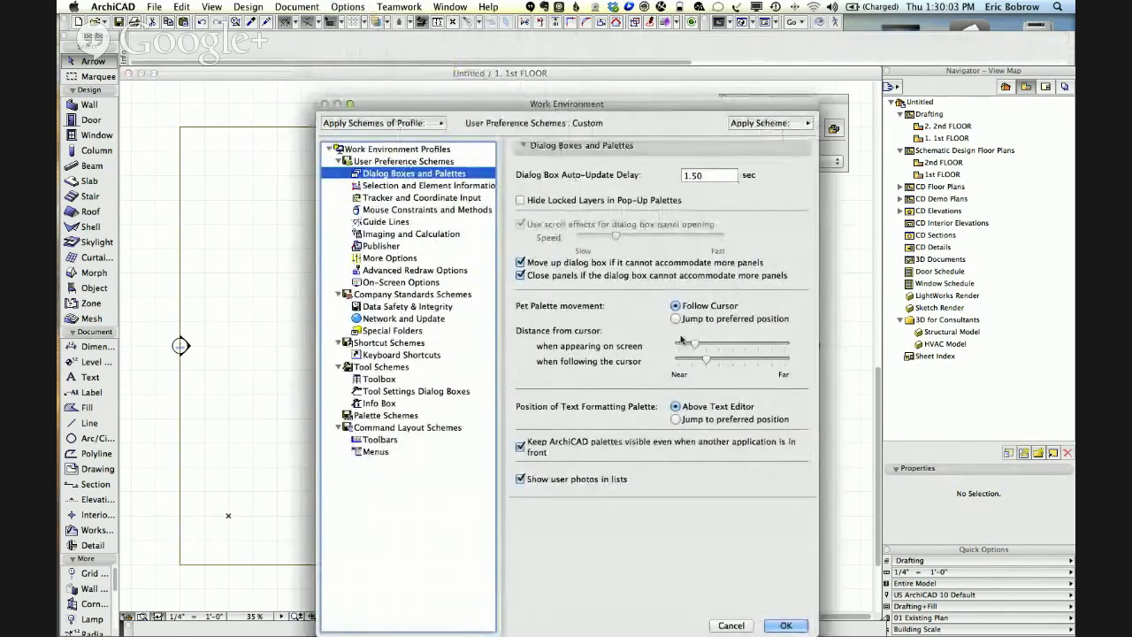
{"action": "left_click", "coordinate": [676, 318]}
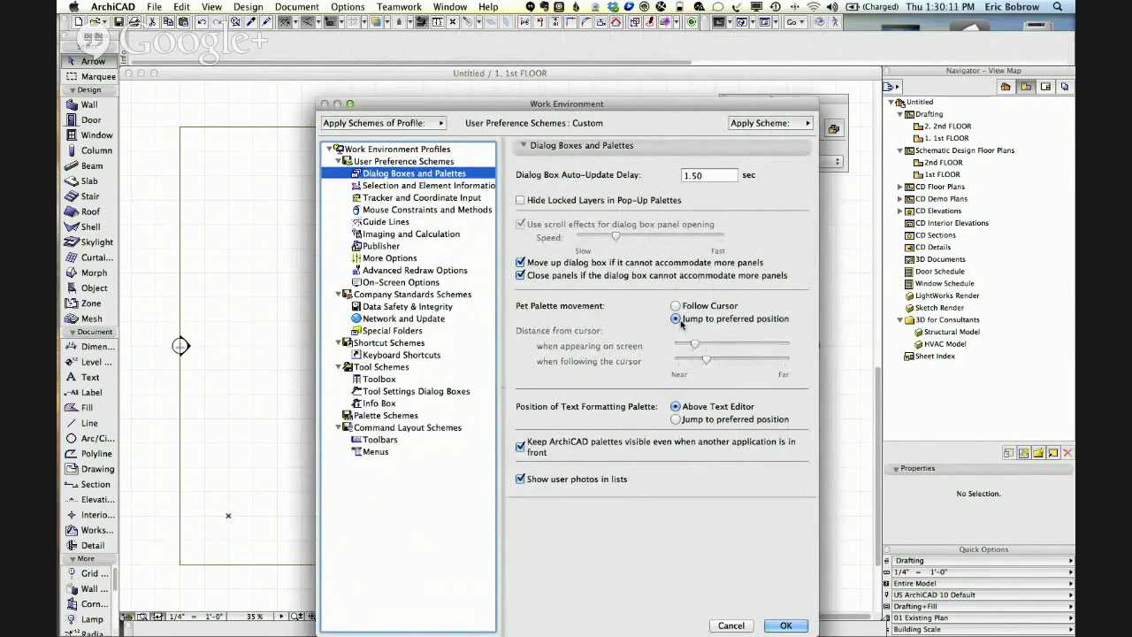
{"action": "left_click", "coordinate": [785, 625]}
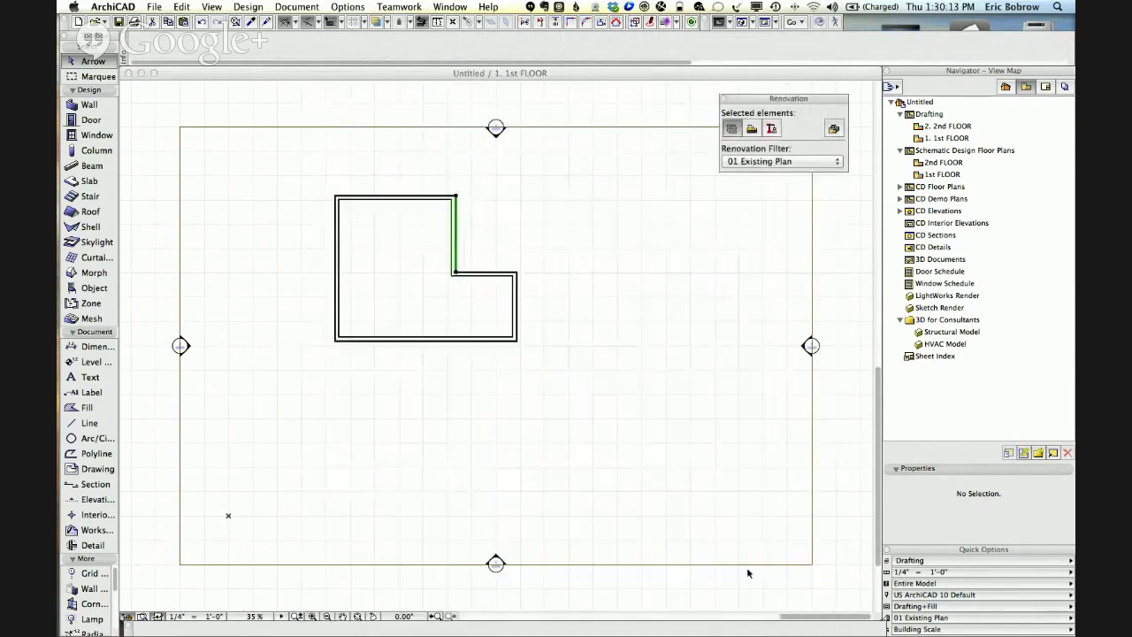
Start stretching the notch wall, move the pet palette to the empty area above the building's upper-left corner, and end by deselecting the wall.
{"action": "left_click", "coordinate": [456, 196]}
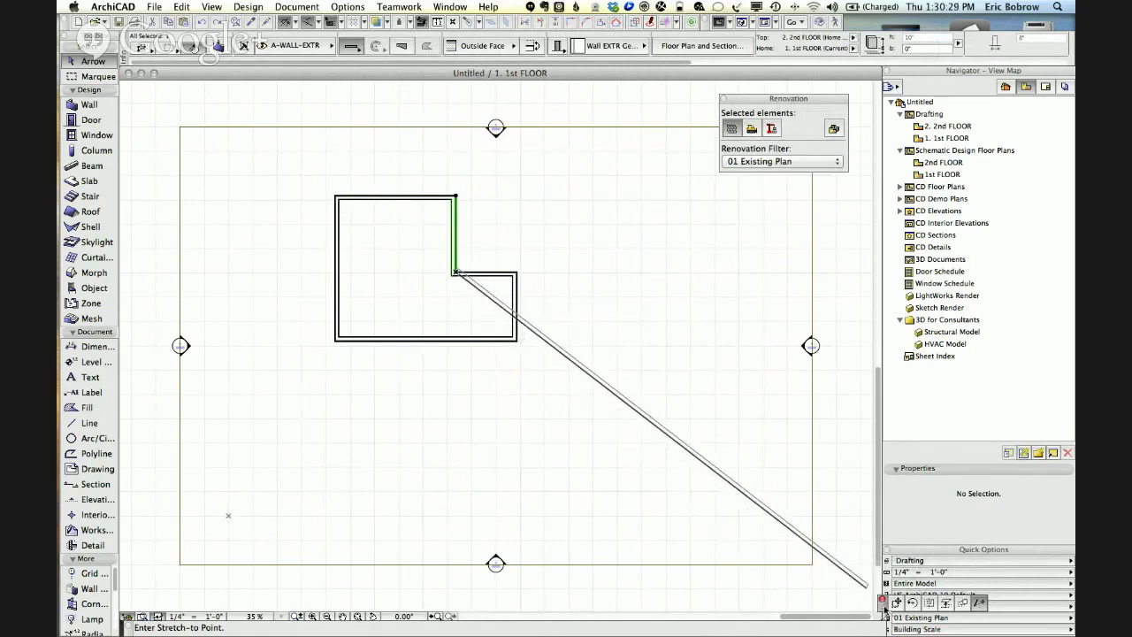
{"action": "left_click_drag", "start_coordinate": [884, 608], "coordinate": [253, 156]}
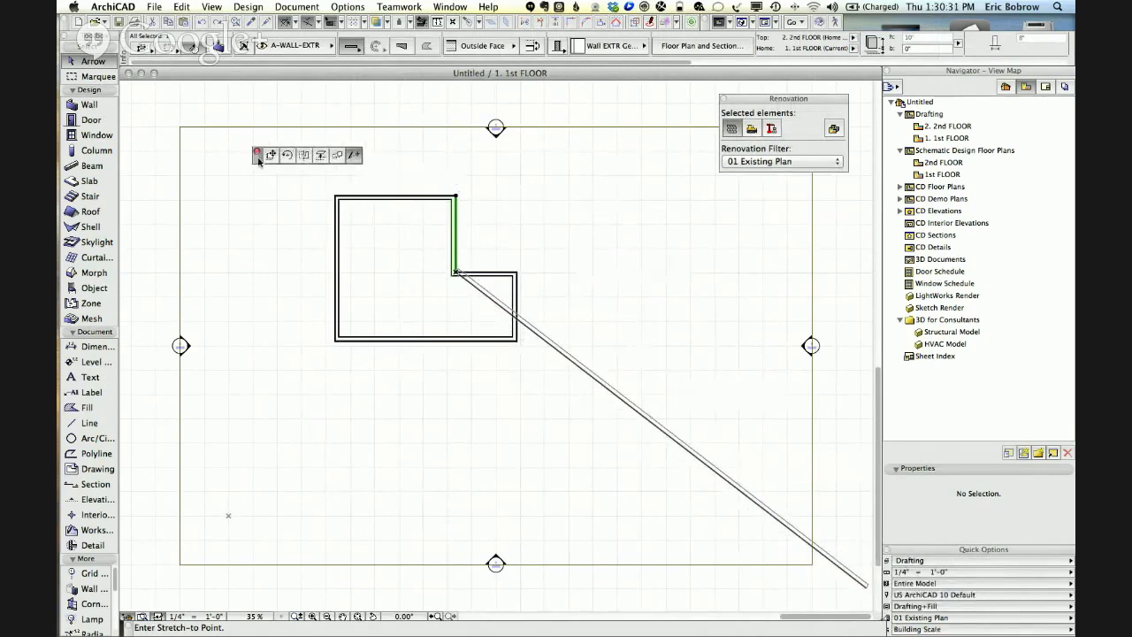
{"action": "left_click", "coordinate": [456, 196]}
{"action": "left_click", "coordinate": [559, 194]}
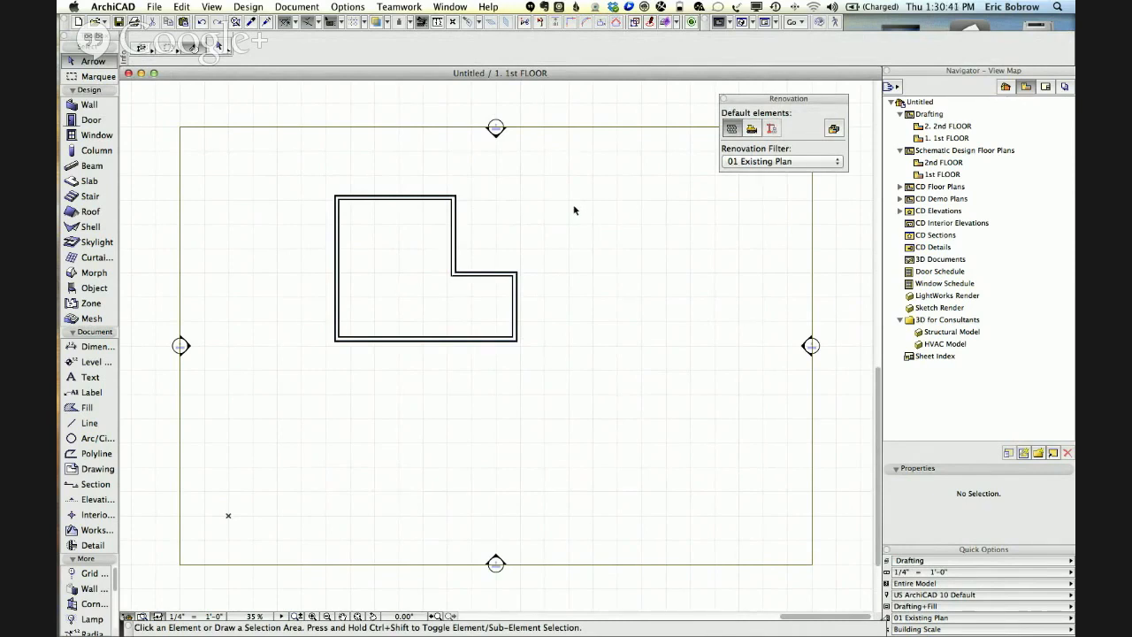
Create a multi-plane roof over the L-shaped building by tracing its wall outline with the Magic Wand from the upper-left corner.
{"action": "left_click", "coordinate": [83, 215]}
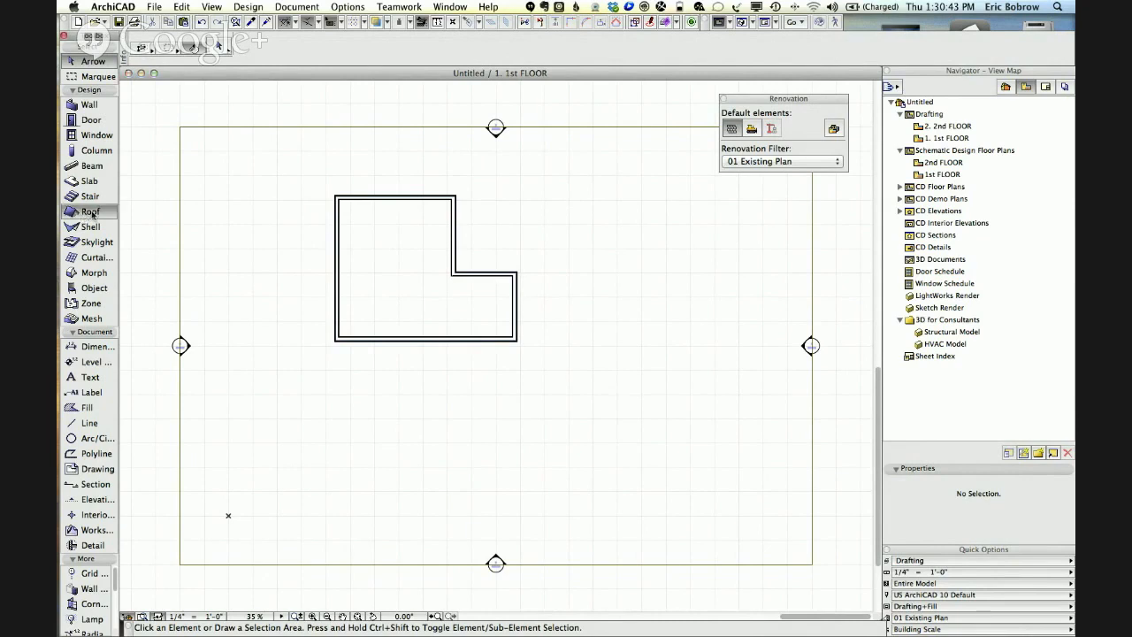
{"action": "left_click", "coordinate": [488, 48]}
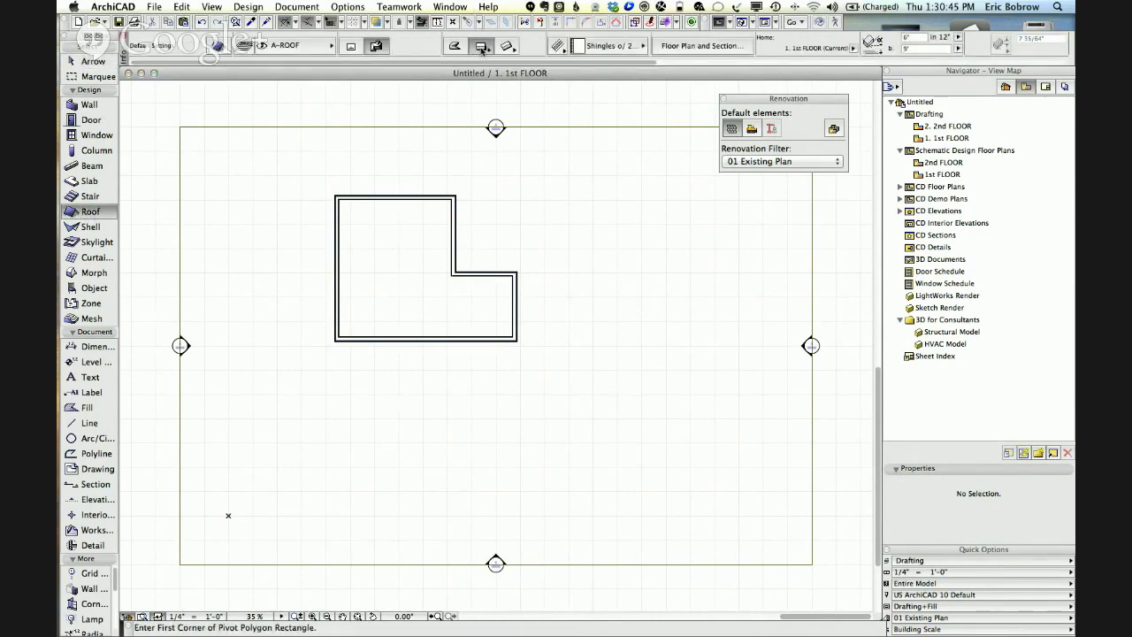
{"action": "left_click", "coordinate": [488, 56]}
{"action": "left_click", "coordinate": [336, 193]}
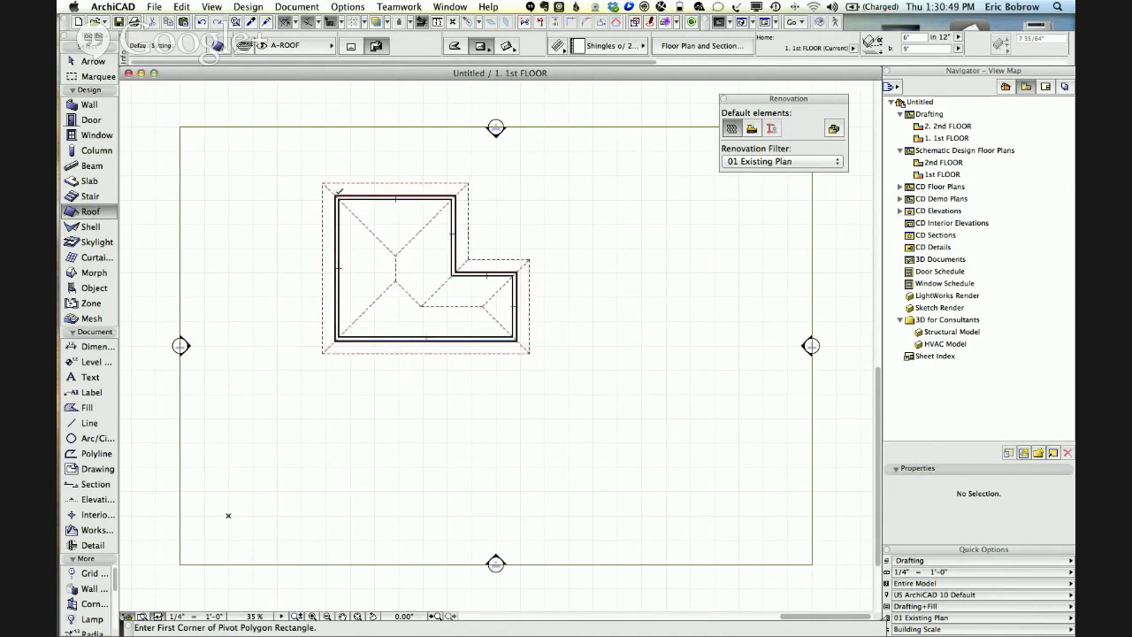
Set the roof's base height to 10' in the 3D view and clear the selection.
{"action": "key", "text": "F3"}
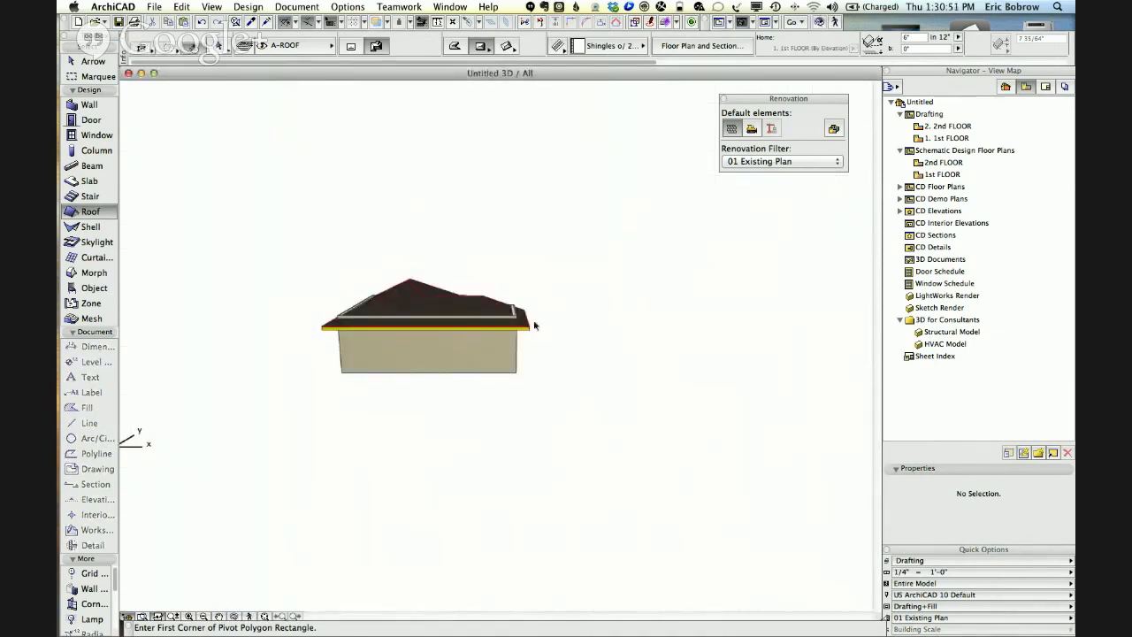
{"action": "left_click", "coordinate": [530, 320], "text": "shift"}
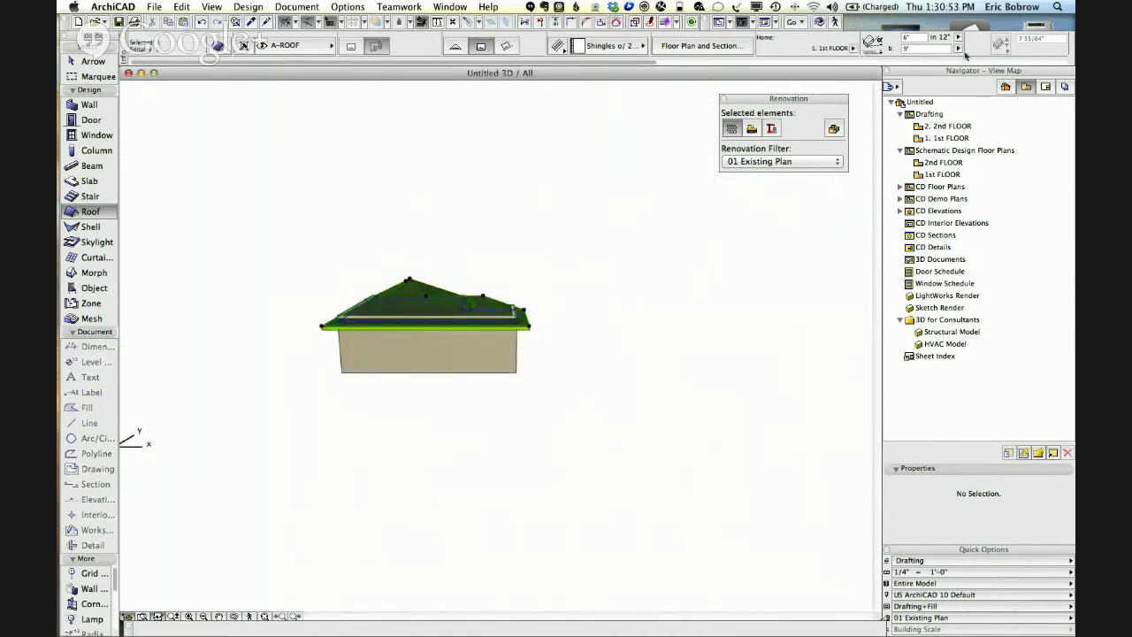
{"action": "left_click", "coordinate": [924, 50]}
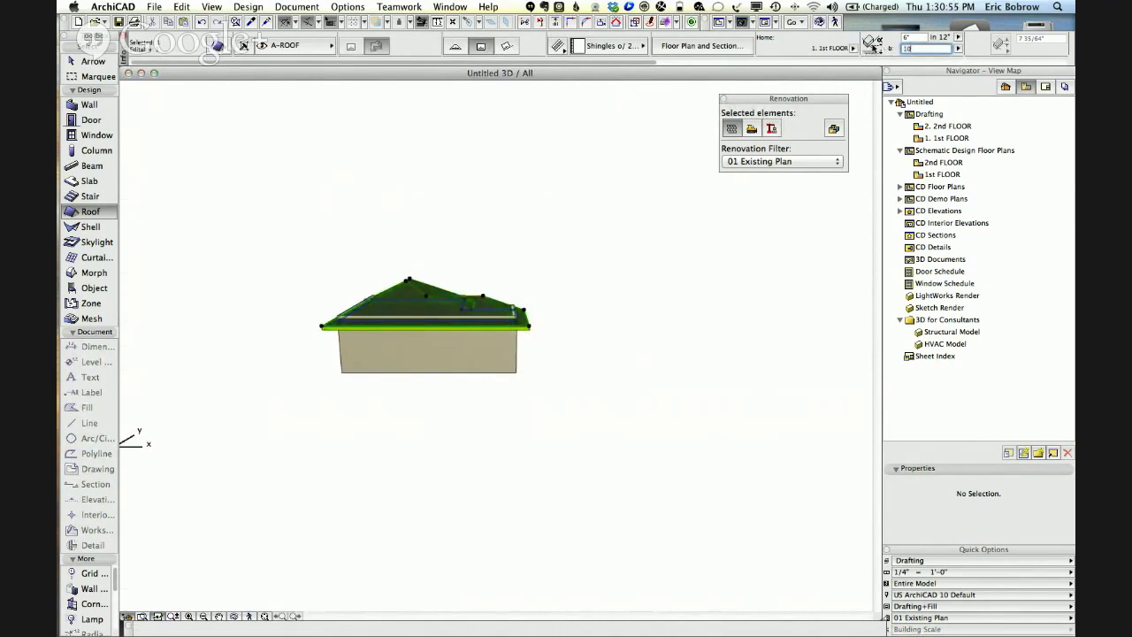
{"action": "type", "text": "10"}
{"action": "key", "text": "Return"}
{"action": "middle_click_drag", "start_coordinate": [610, 306], "coordinate": [448, 348], "text": "shift"}
{"action": "scroll", "coordinate": [448, 349], "scroll_direction": "up", "scroll_amount": 4}
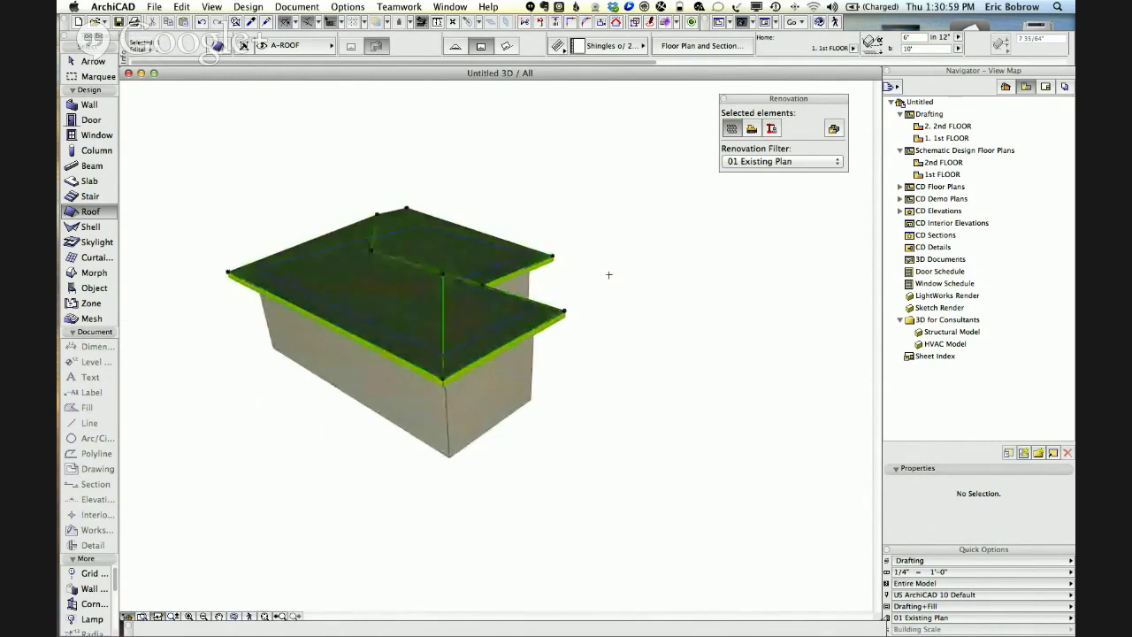
{"action": "key", "text": "Escape"}
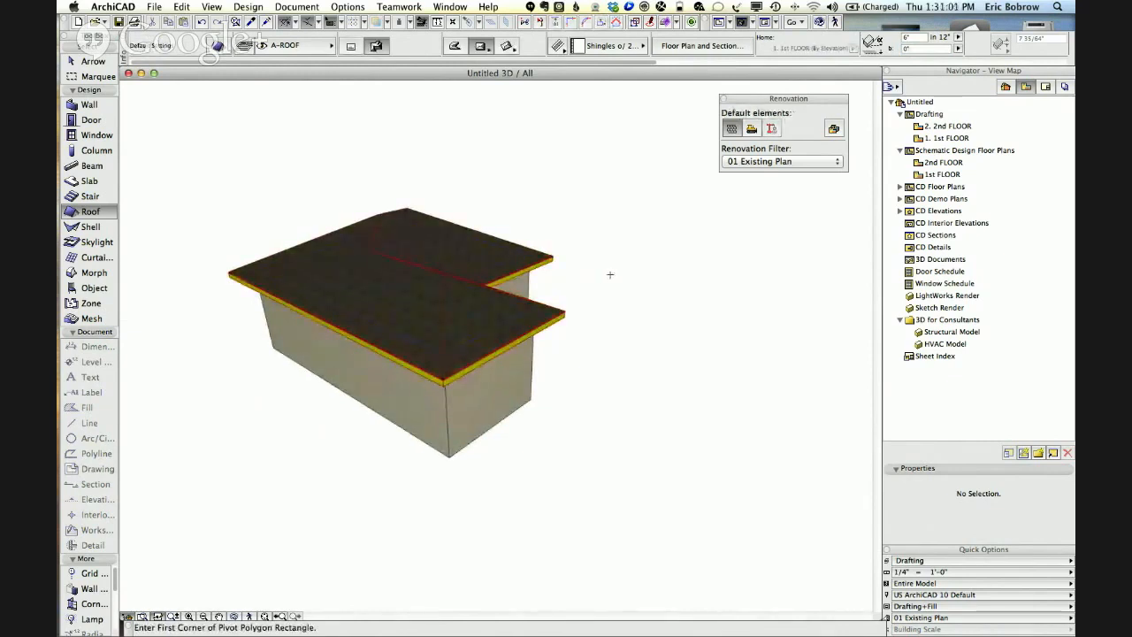
Turn on the display of Trimming Bodies in 3D and examine the roof's trimming body around the walls from several sides.
{"action": "left_click", "coordinate": [211, 7]}
{"action": "mouse_move", "coordinate": [230, 44]}
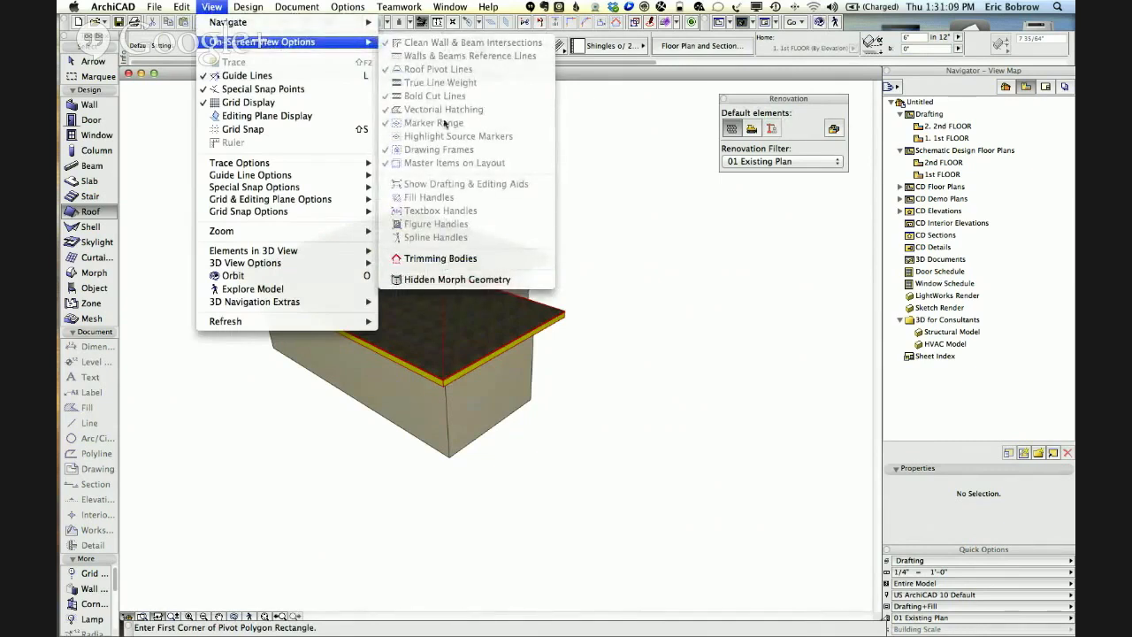
{"action": "left_click", "coordinate": [431, 259]}
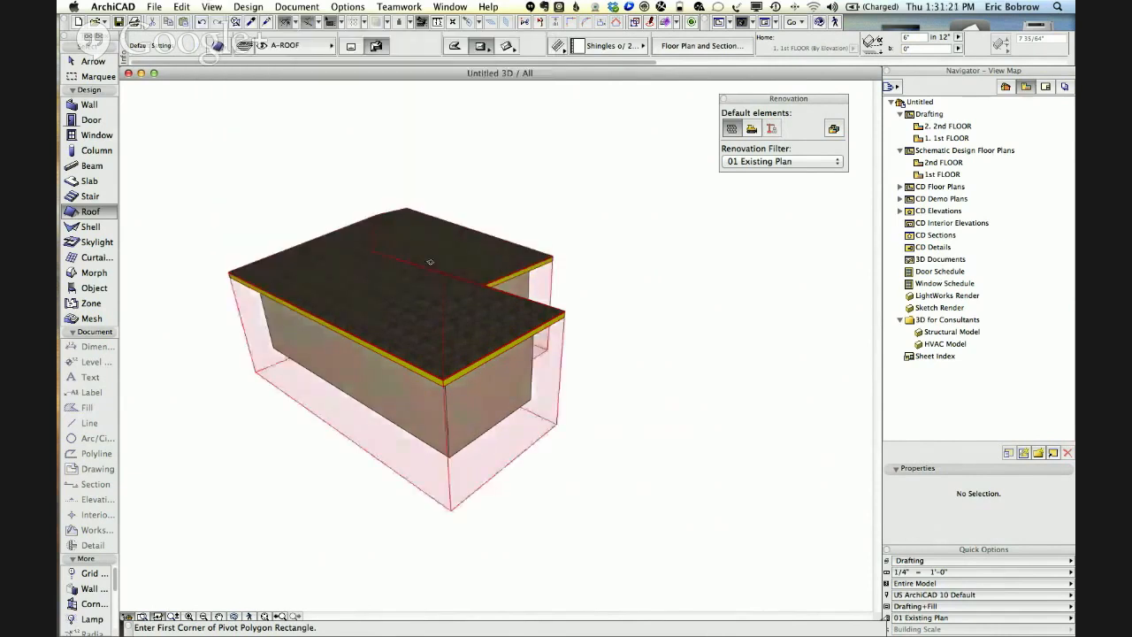
{"action": "middle_click_drag", "start_coordinate": [613, 263], "coordinate": [614, 193], "text": "shift"}
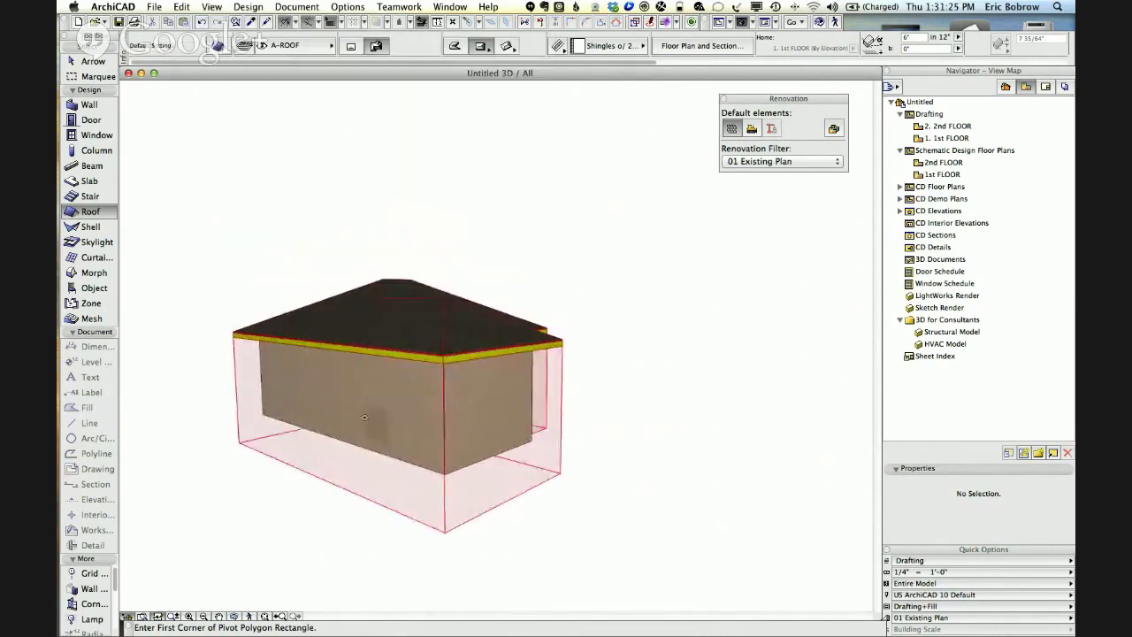
{"action": "middle_click_drag", "start_coordinate": [778, 404], "coordinate": [470, 434], "text": "shift"}
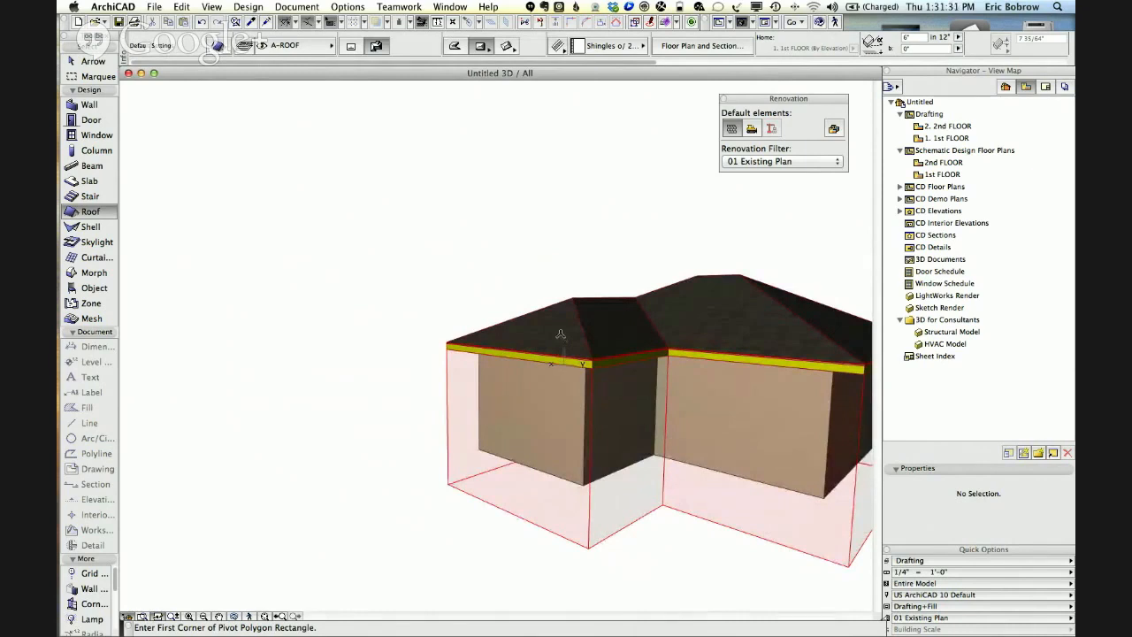
{"action": "middle_click_drag", "start_coordinate": [616, 266], "coordinate": [460, 209], "text": "shift"}
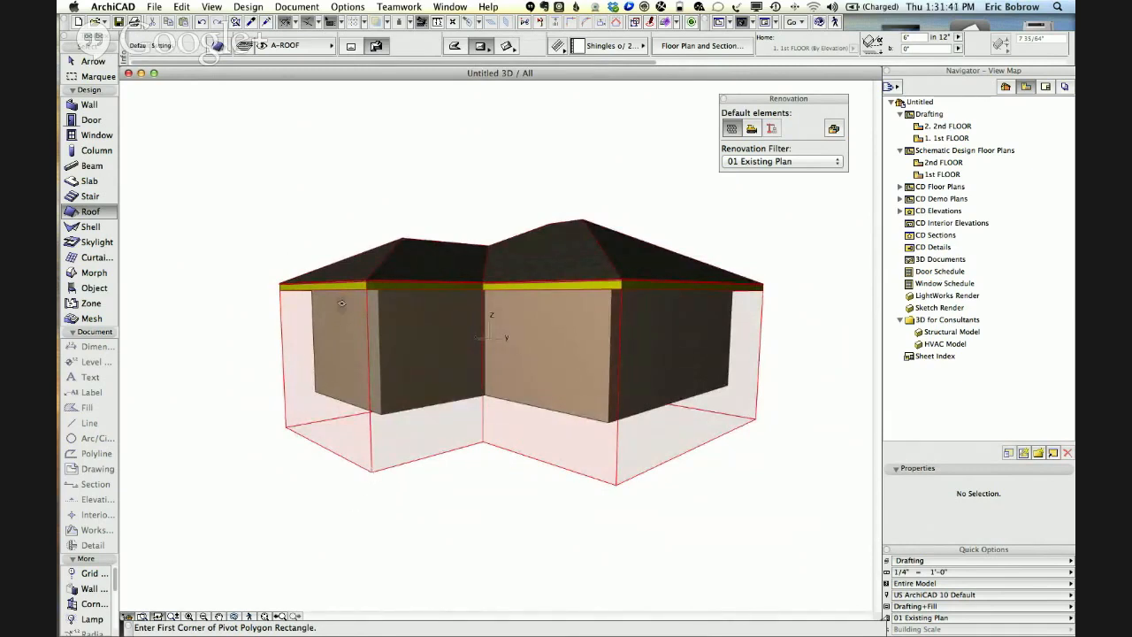
Set the selected multi-plane roof's Trimming Body option to Pivot Lines down in its settings.
{"action": "left_click", "coordinate": [393, 270], "text": "shift"}
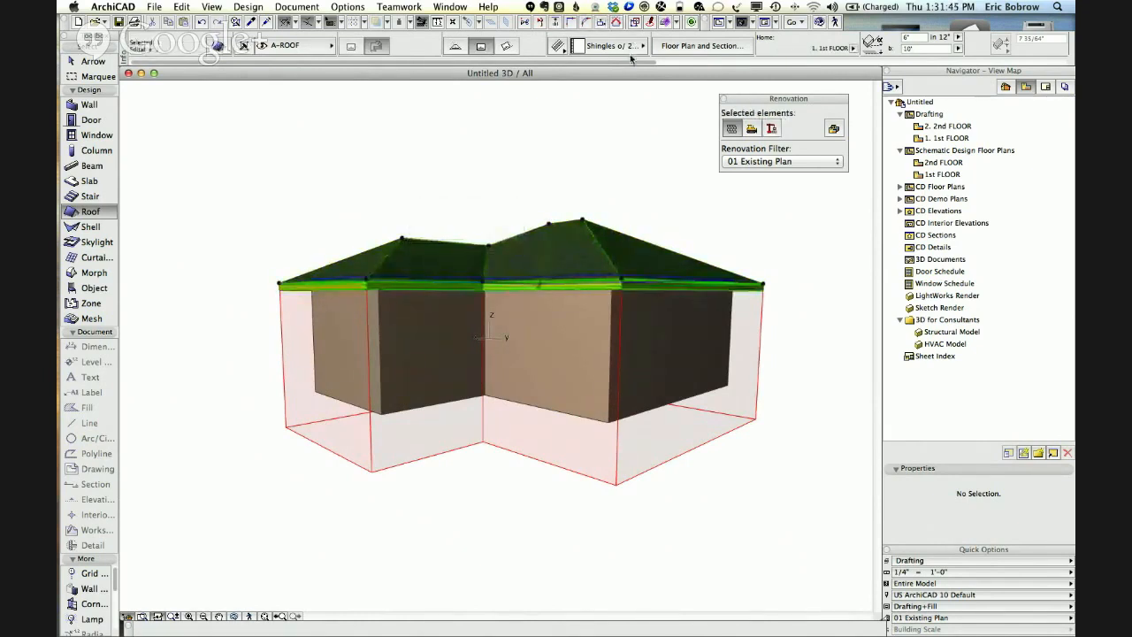
{"action": "left_click", "coordinate": [217, 46]}
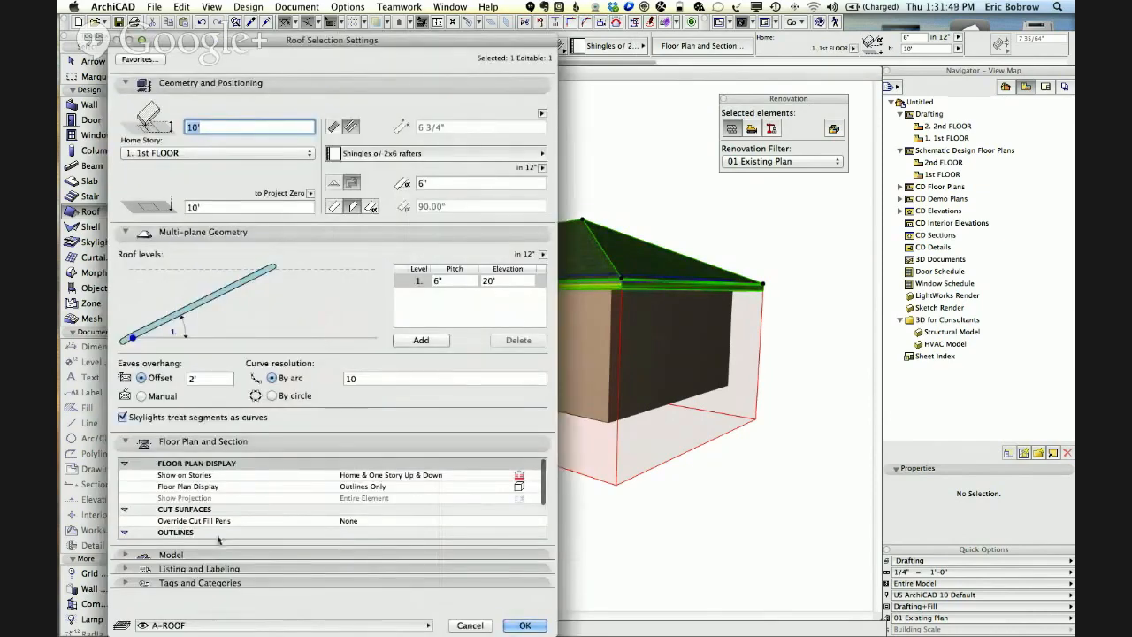
{"action": "left_click", "coordinate": [126, 556]}
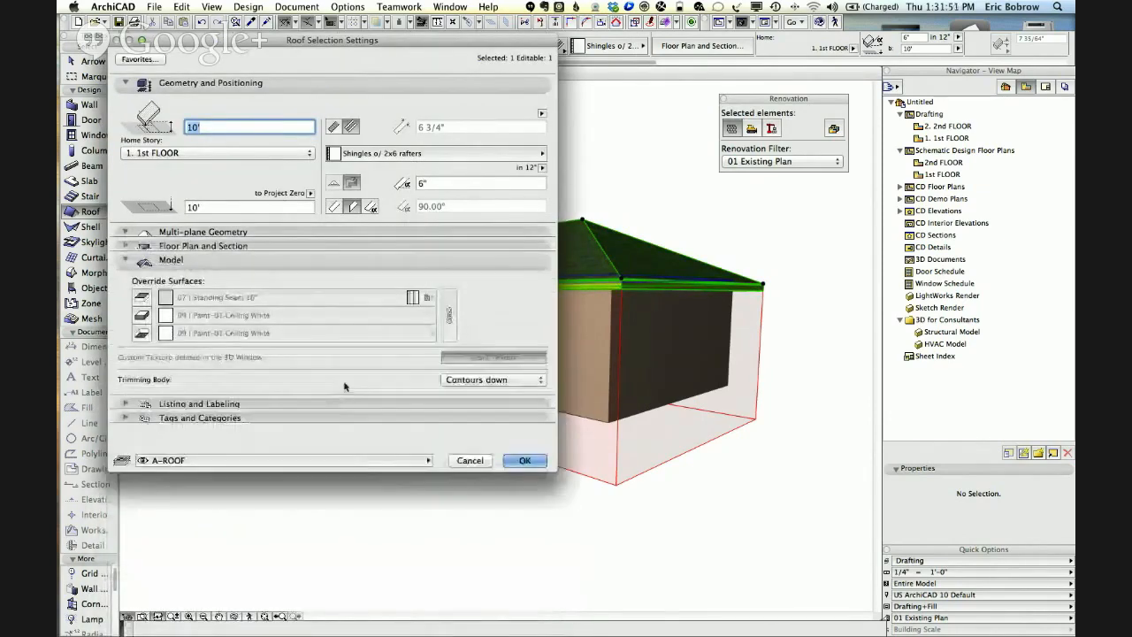
{"action": "left_click", "coordinate": [478, 383]}
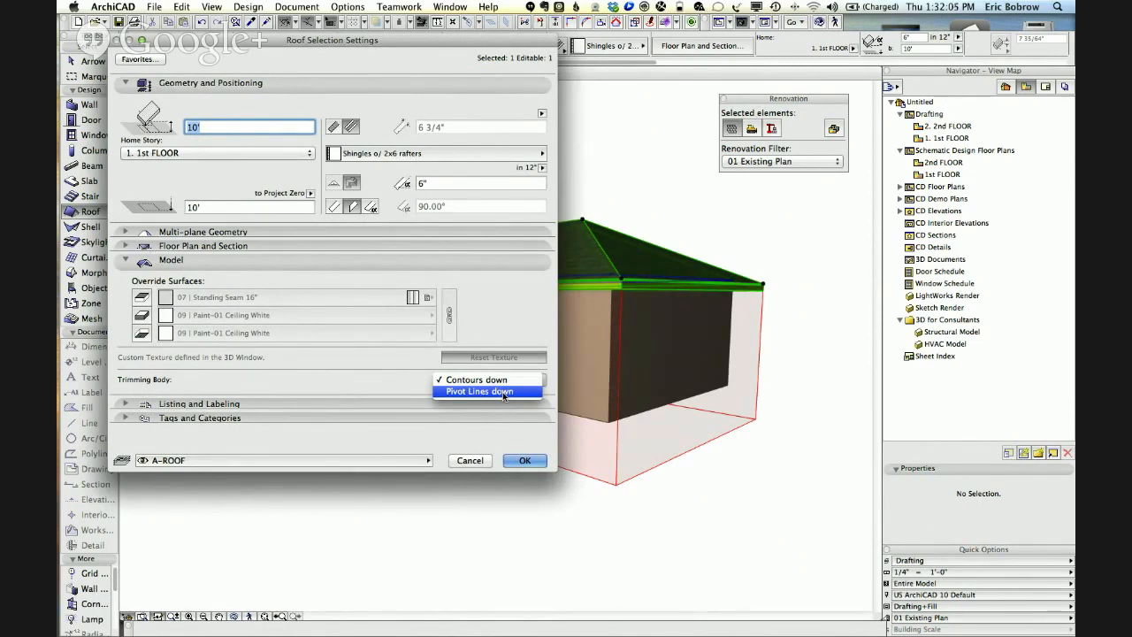
{"action": "left_click", "coordinate": [504, 391]}
{"action": "left_click", "coordinate": [524, 459]}
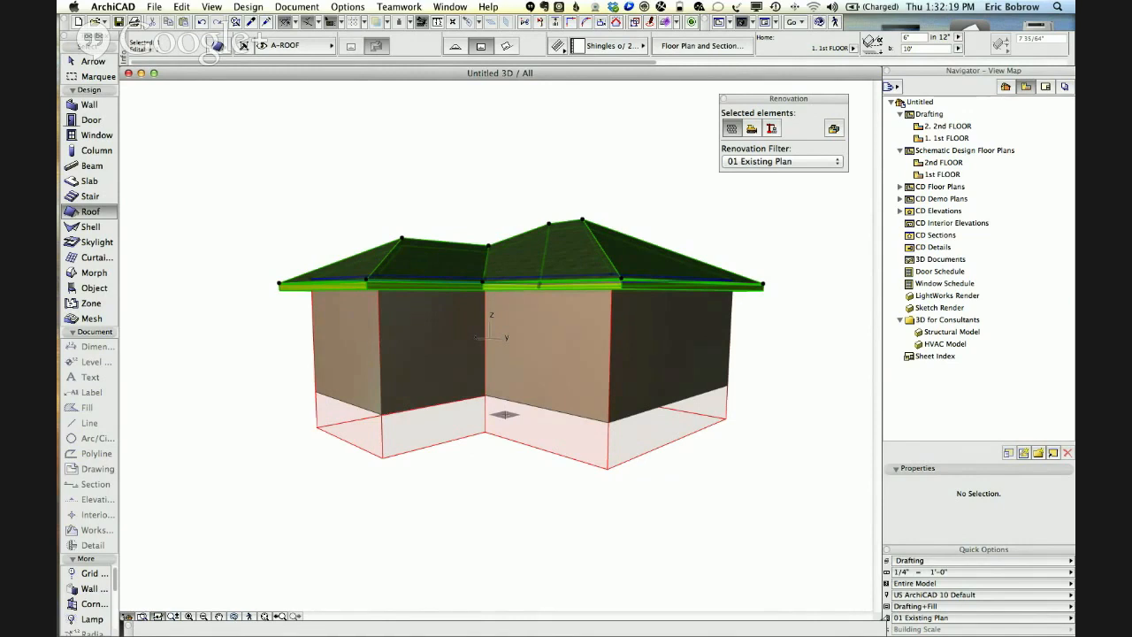
Turn off the on-screen display of Trimming Bodies in the 3D view.
{"action": "left_click", "coordinate": [211, 6]}
{"action": "mouse_move", "coordinate": [266, 42]}
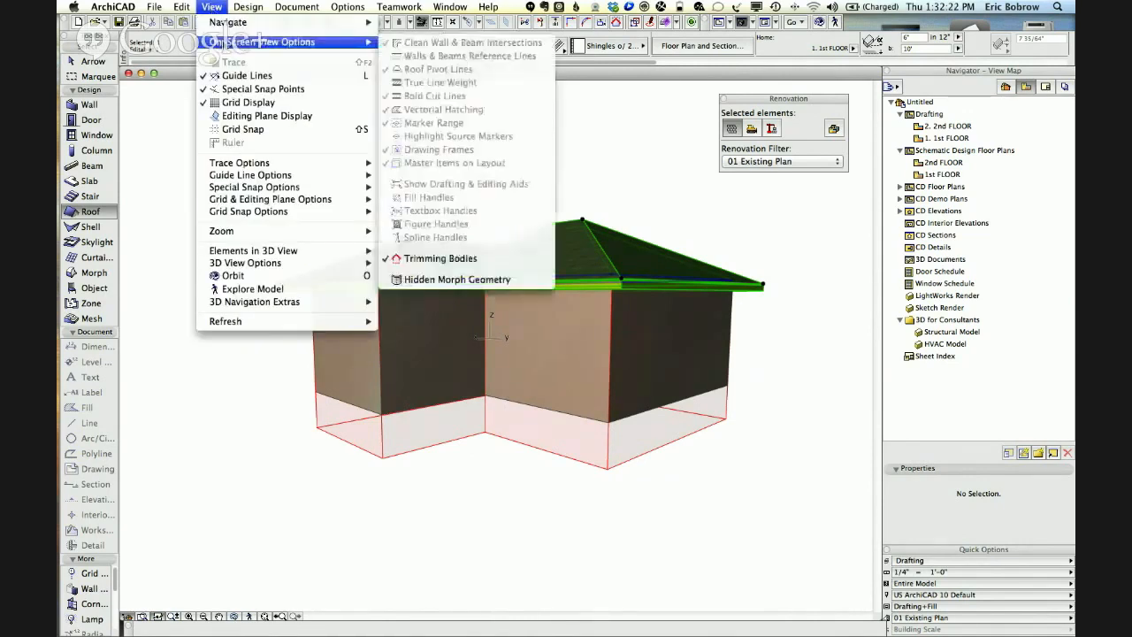
{"action": "left_click", "coordinate": [437, 258]}
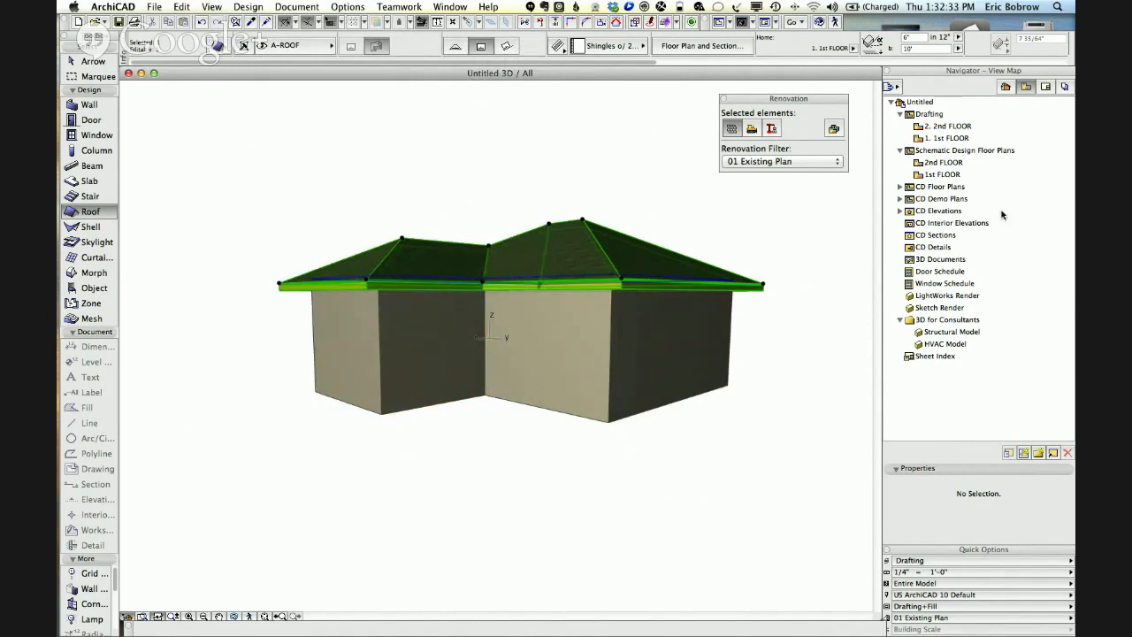
Review the coaching question list in Evernote, then return to ArchiCAD and clear the roof selection.
{"action": "left_click_drag", "start_coordinate": [1075, 190], "coordinate": [334, 109]}
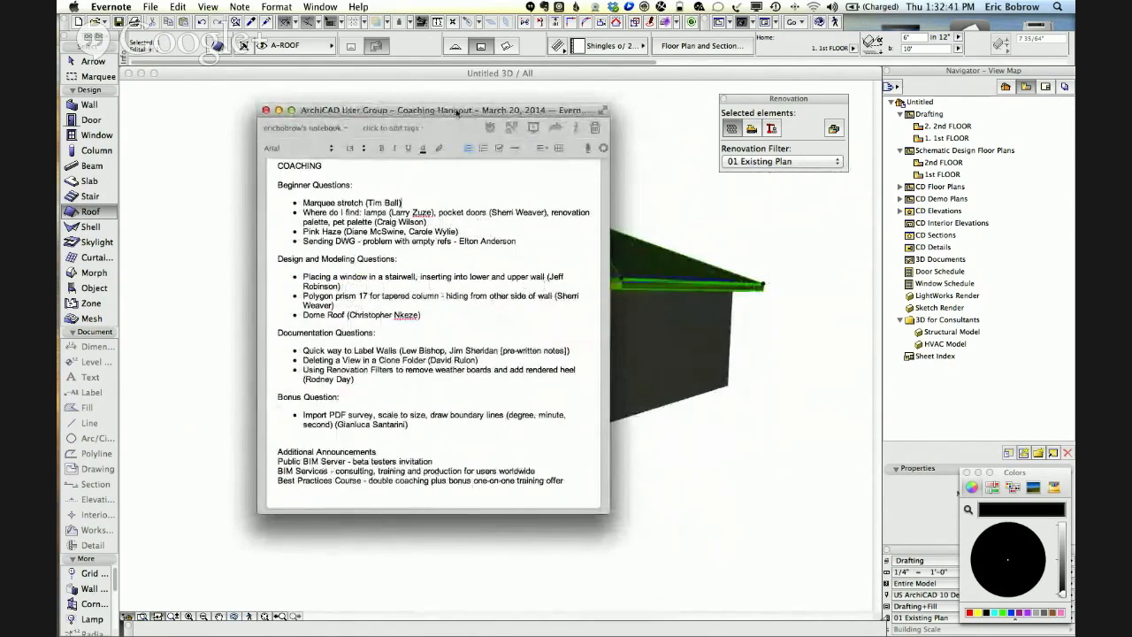
{"action": "key", "text": "super+w"}
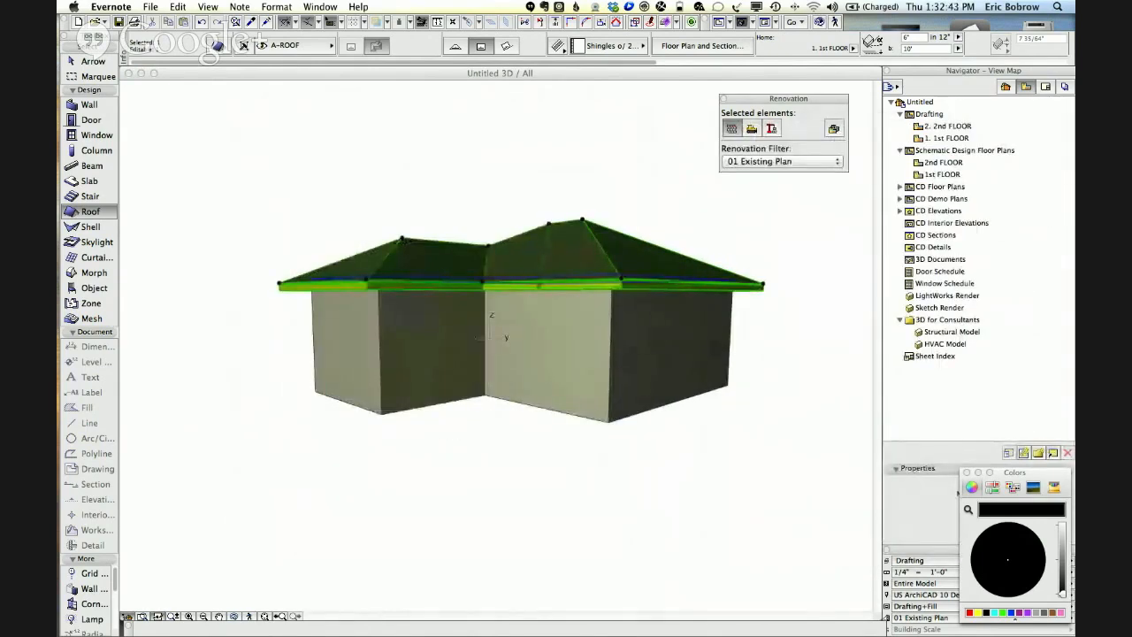
{"action": "left_click", "coordinate": [555, 137]}
{"action": "key", "text": "Escape"}
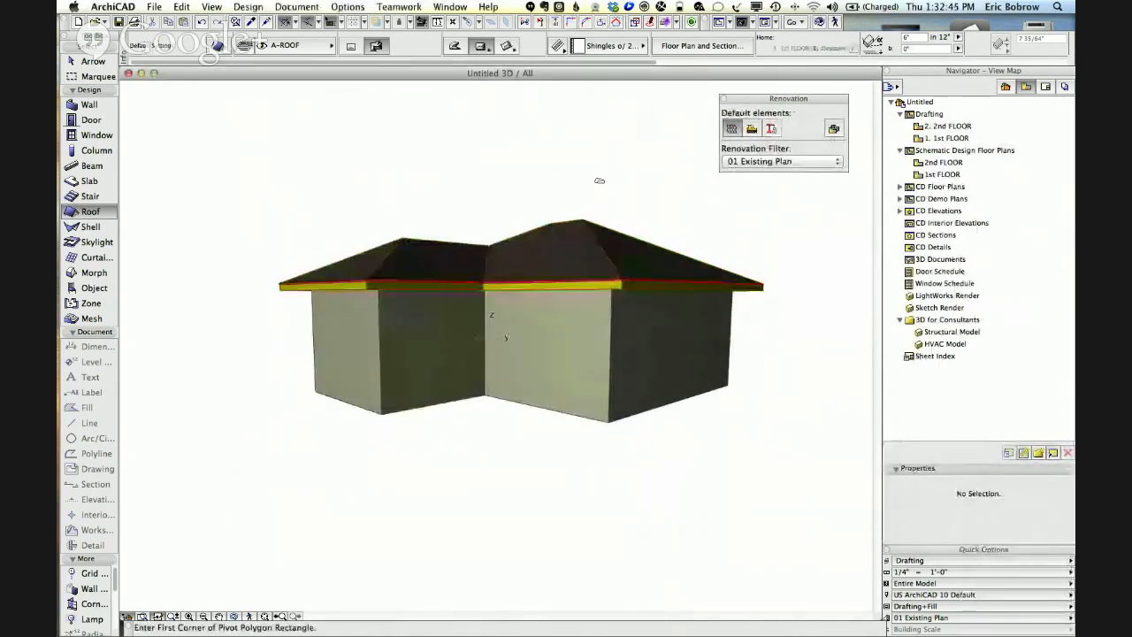
Delete the multi-plane roof from the L-shaped building on the 1st floor plan.
{"action": "key", "text": "F2"}
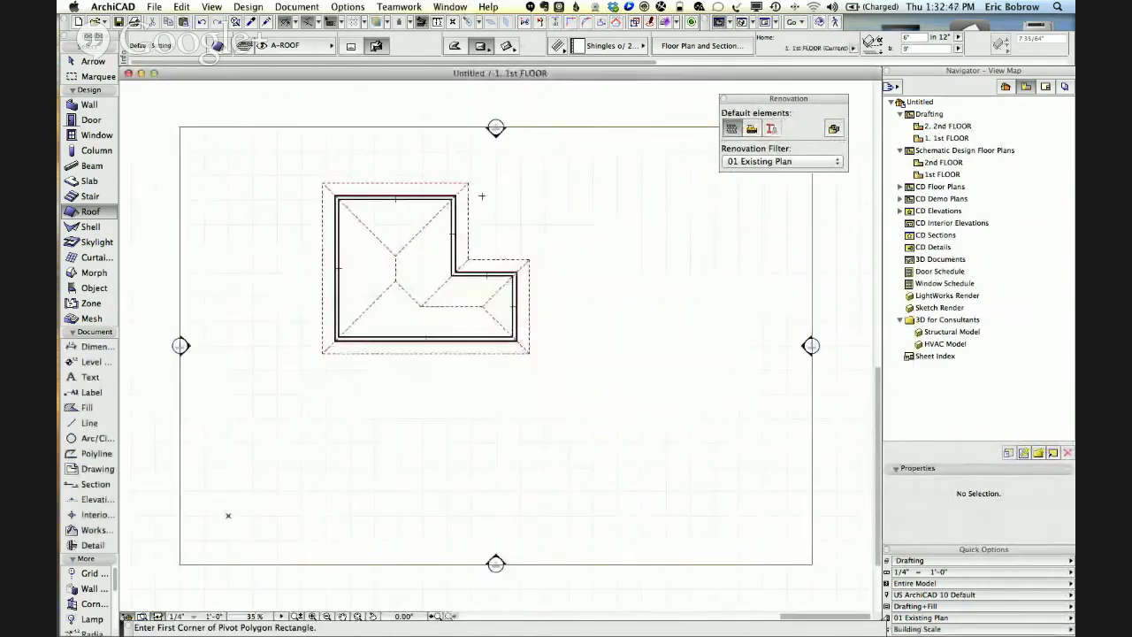
{"action": "left_click", "coordinate": [468, 184], "text": "shift"}
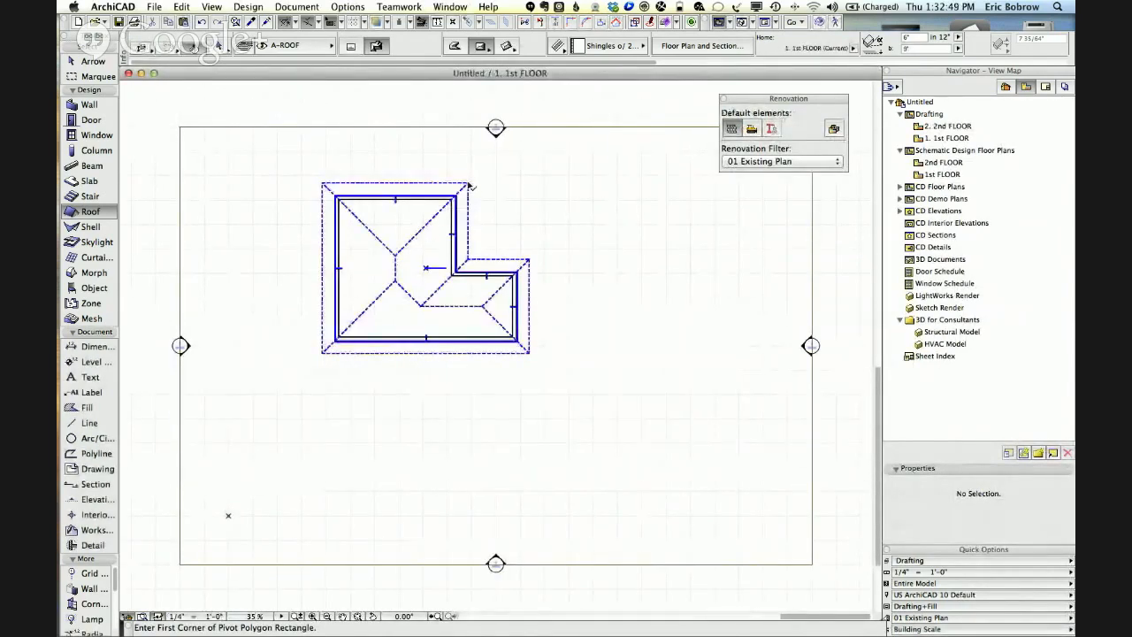
{"action": "key", "text": "Delete"}
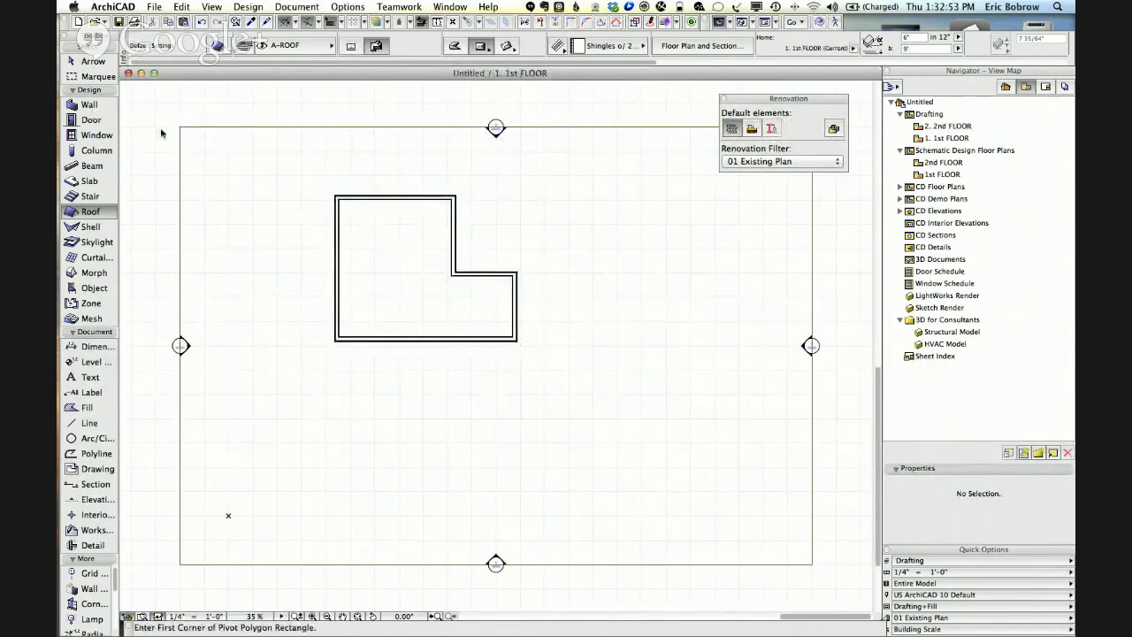
Copy all the L-shaped building's walls from the 1st floor and paste them in place on the 2nd FLOOR plan.
{"action": "left_click", "coordinate": [92, 62]}
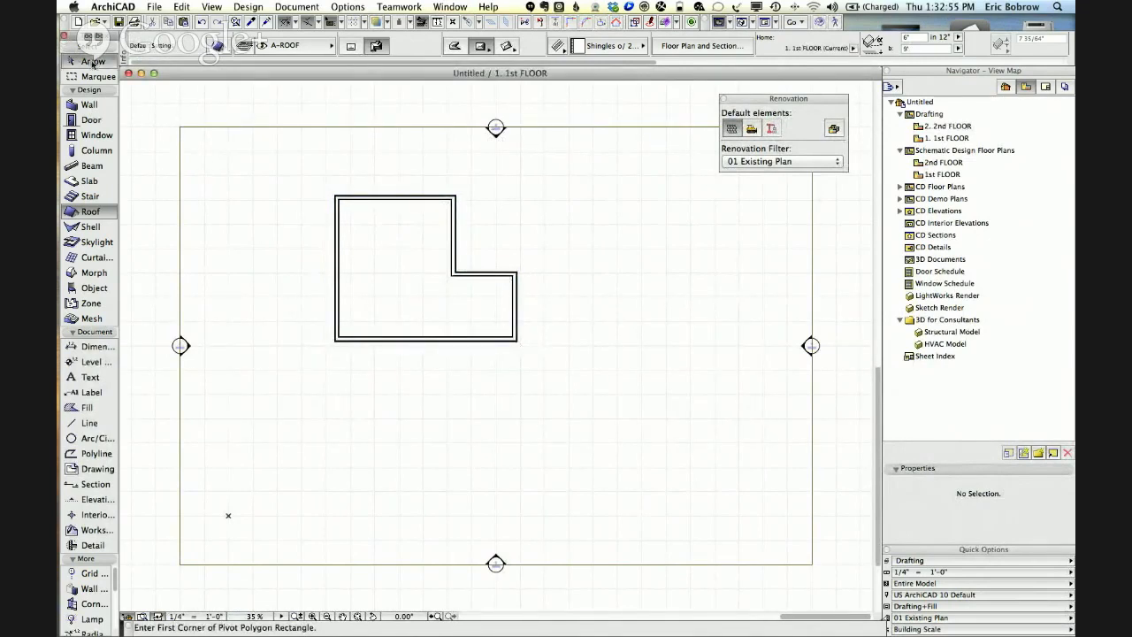
{"action": "left_click", "coordinate": [316, 186]}
{"action": "left_click", "coordinate": [578, 374]}
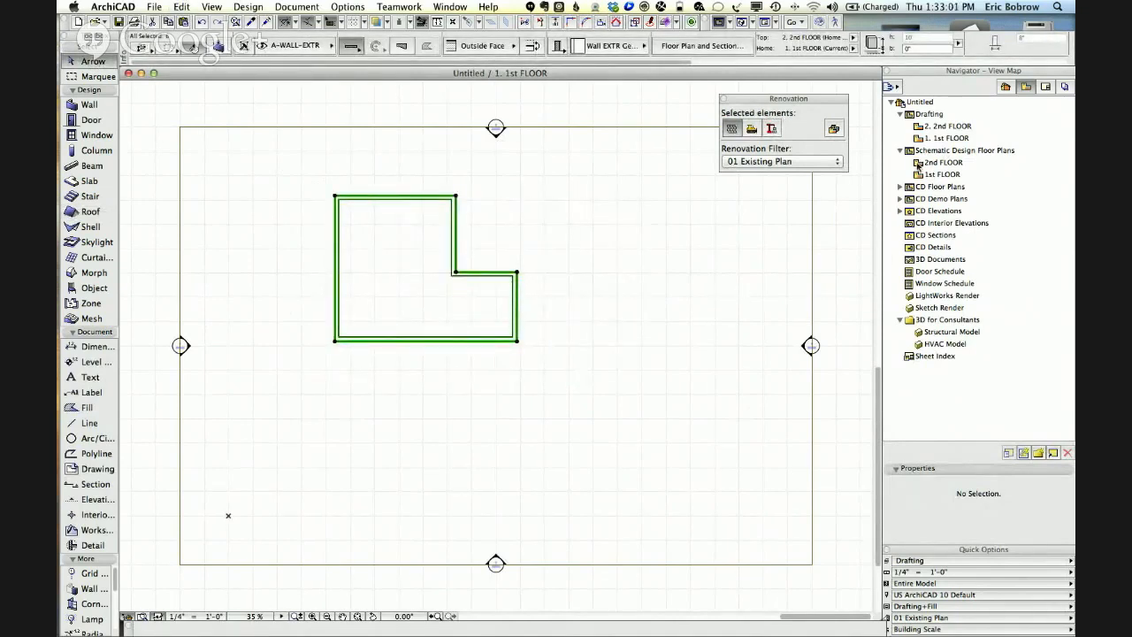
{"action": "double_click", "coordinate": [942, 163]}
{"action": "key", "text": "super+v"}
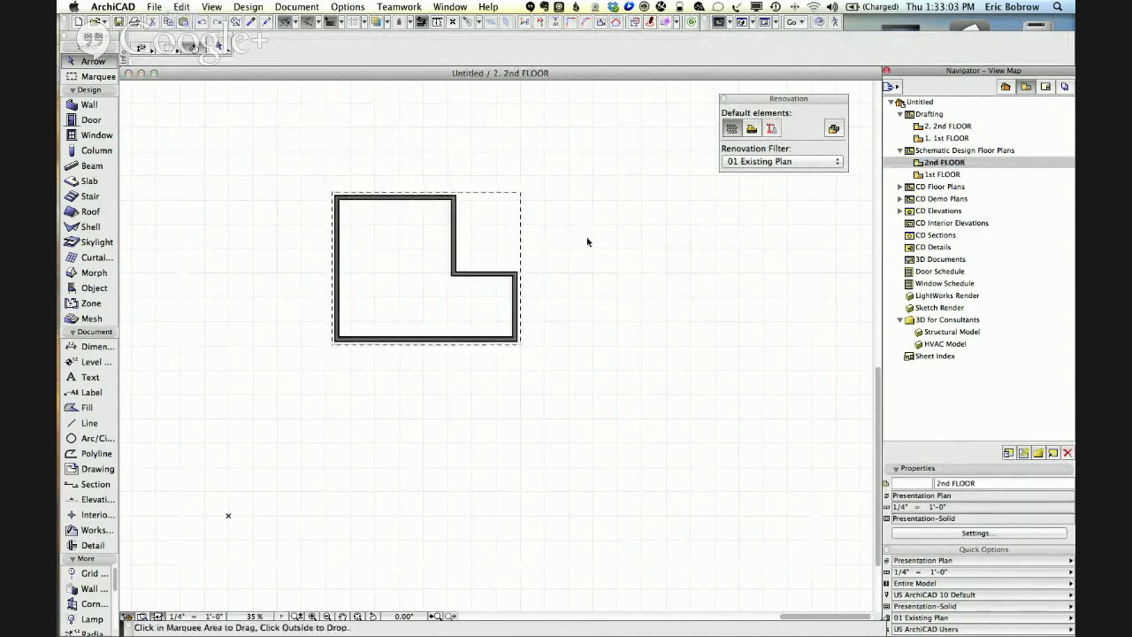
{"action": "left_click", "coordinate": [587, 241]}
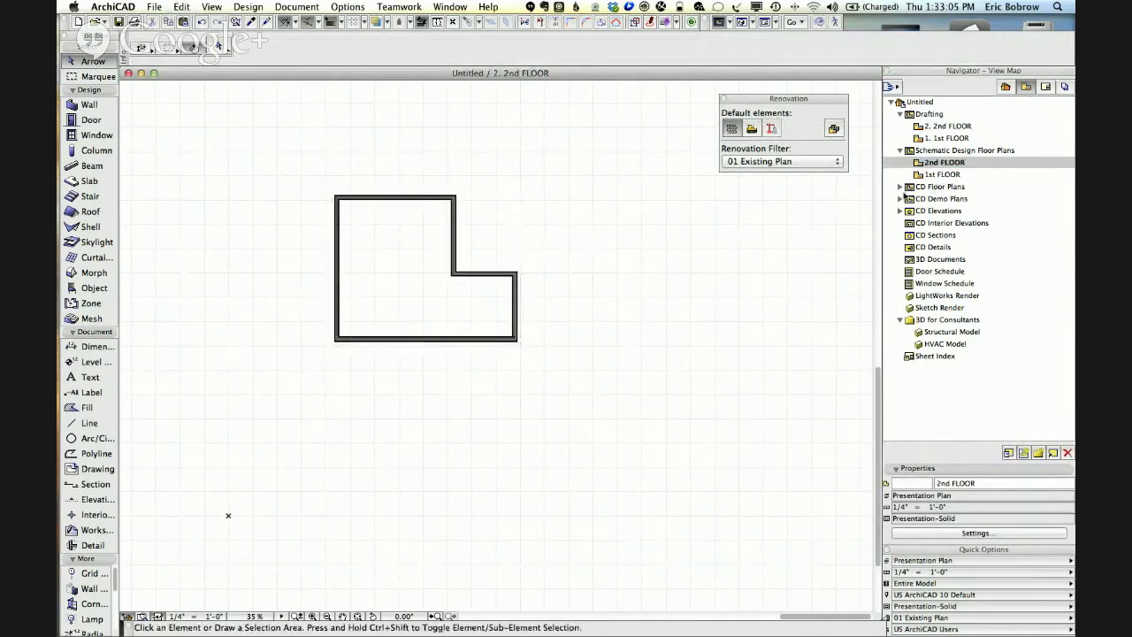
In the CD 2nd FLOOR PLAN view, delete the small wing's upper and right walls and show 1st FLOOR PLAN as the trace reference.
{"action": "left_click", "coordinate": [899, 188]}
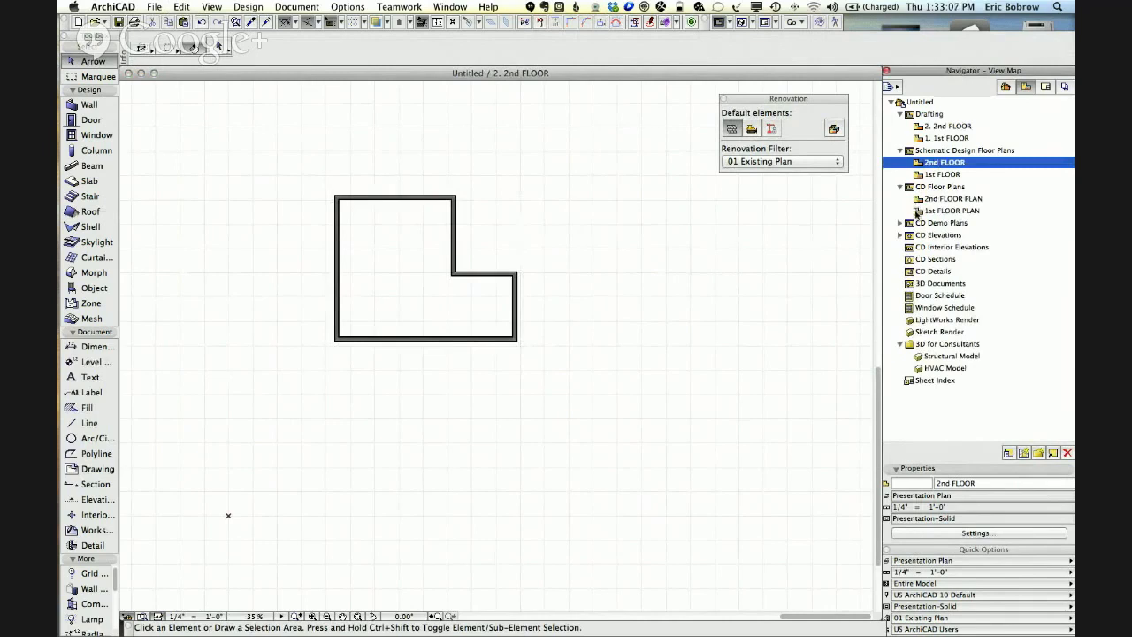
{"action": "double_click", "coordinate": [920, 211]}
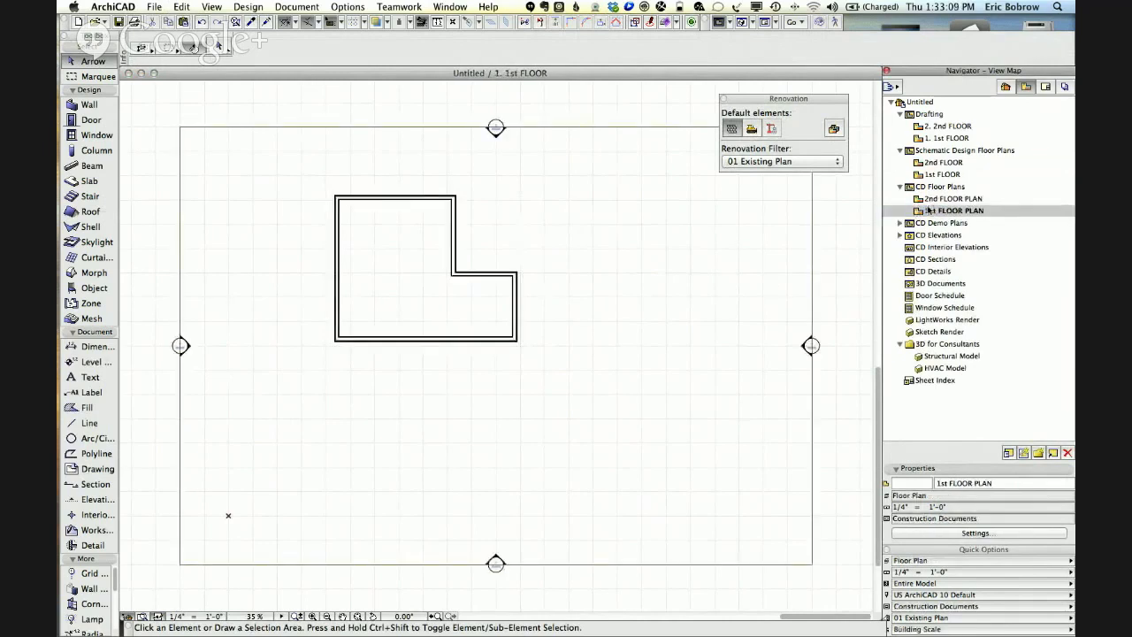
{"action": "double_click", "coordinate": [937, 198]}
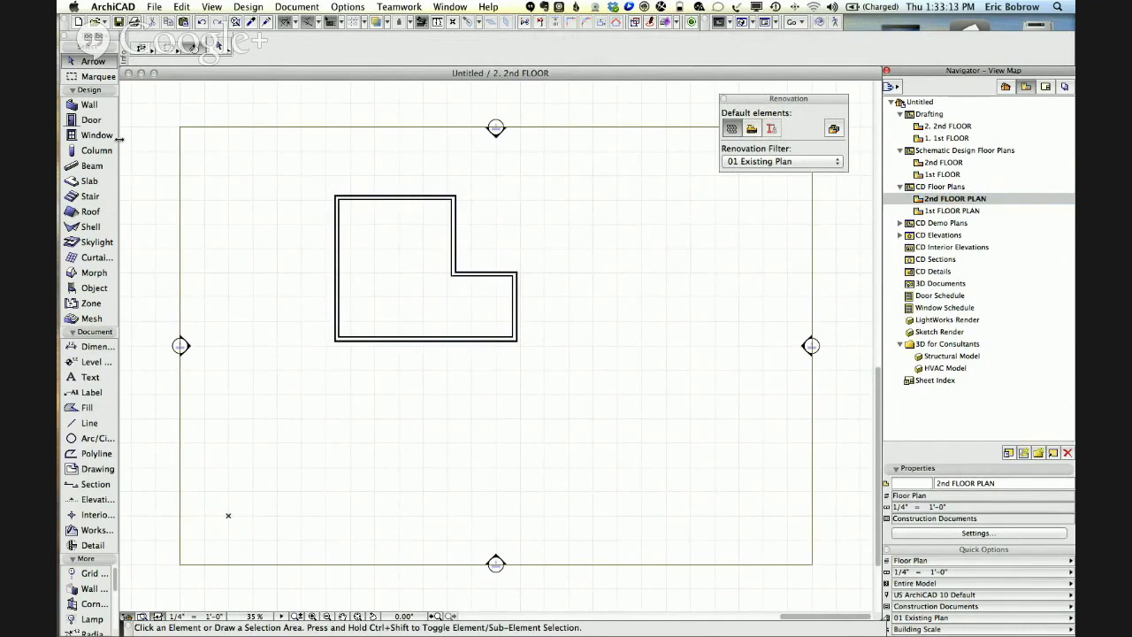
{"action": "left_click", "coordinate": [482, 254]}
{"action": "left_click", "coordinate": [533, 327]}
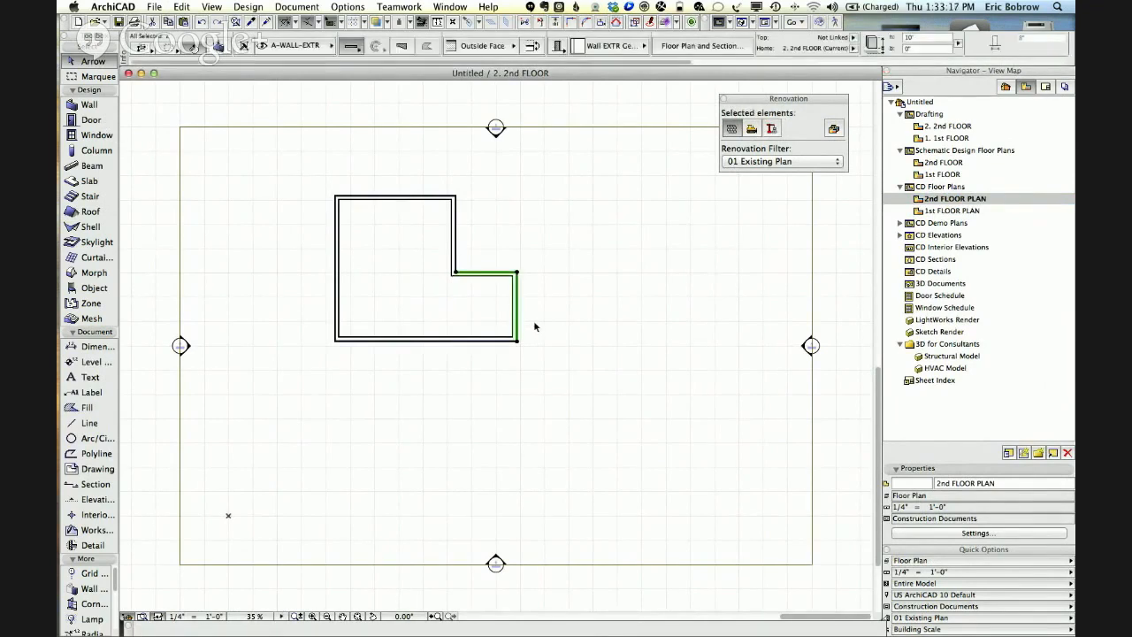
{"action": "key", "text": "Delete"}
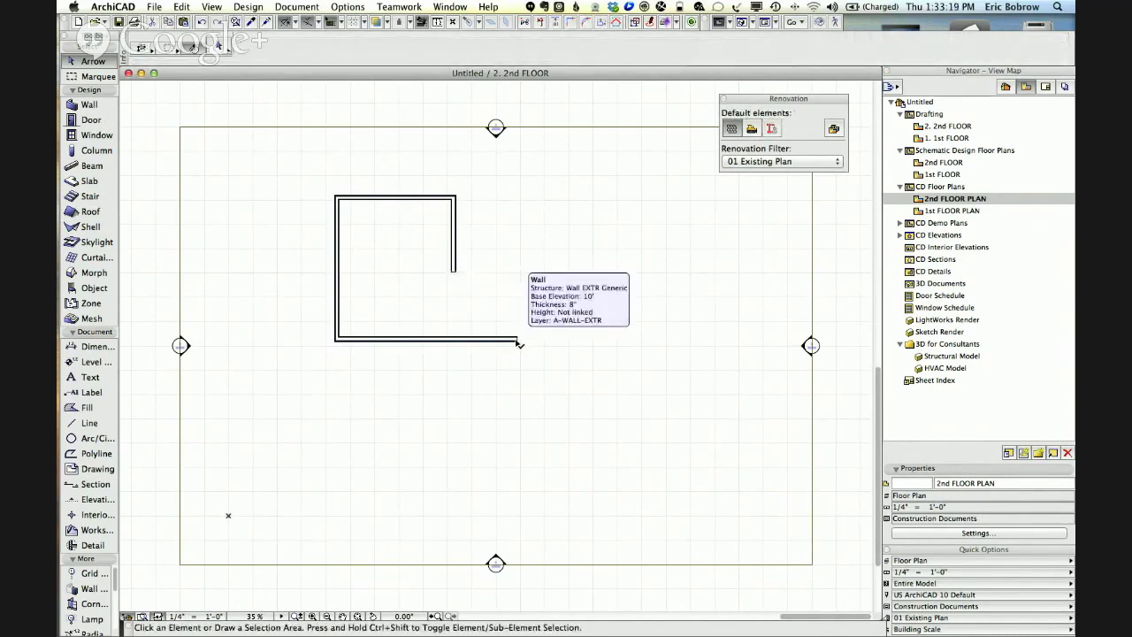
{"action": "right_click", "coordinate": [923, 212]}
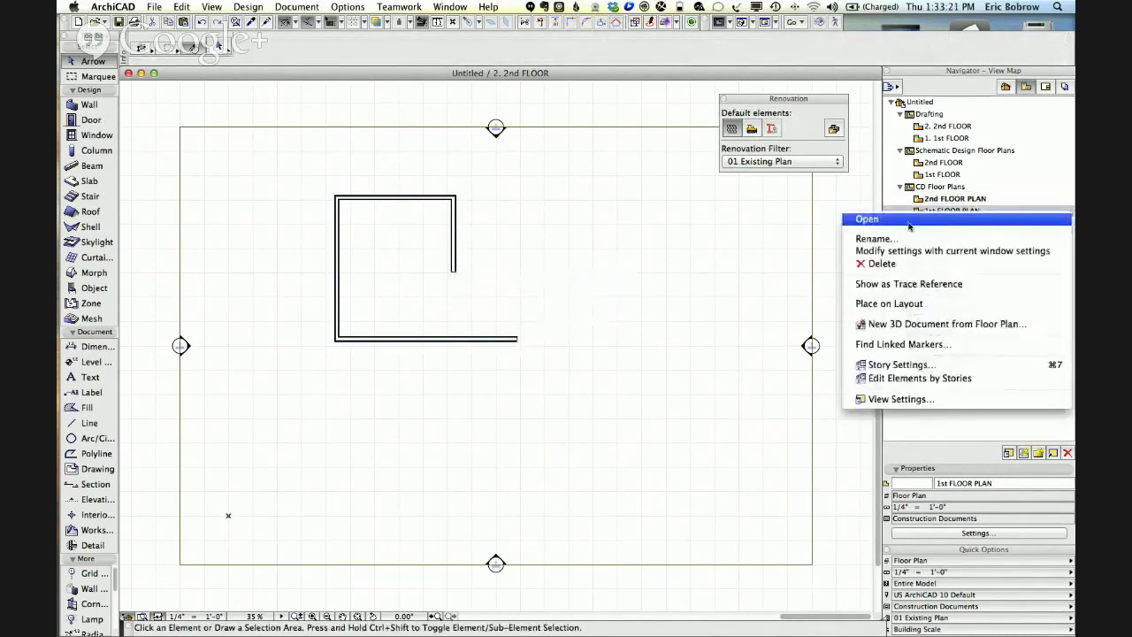
{"action": "left_click", "coordinate": [904, 283]}
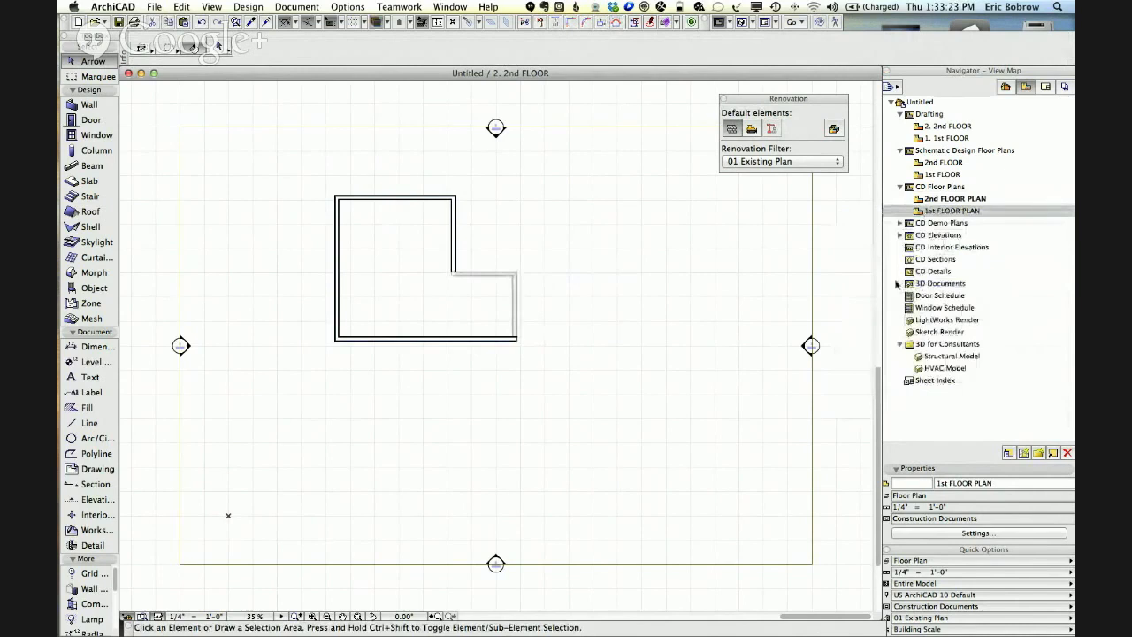
Intersect the bottom wall and the open right wall to close the 2nd floor into a rectangle, and check both stories in 3D.
{"action": "left_click", "coordinate": [519, 344]}
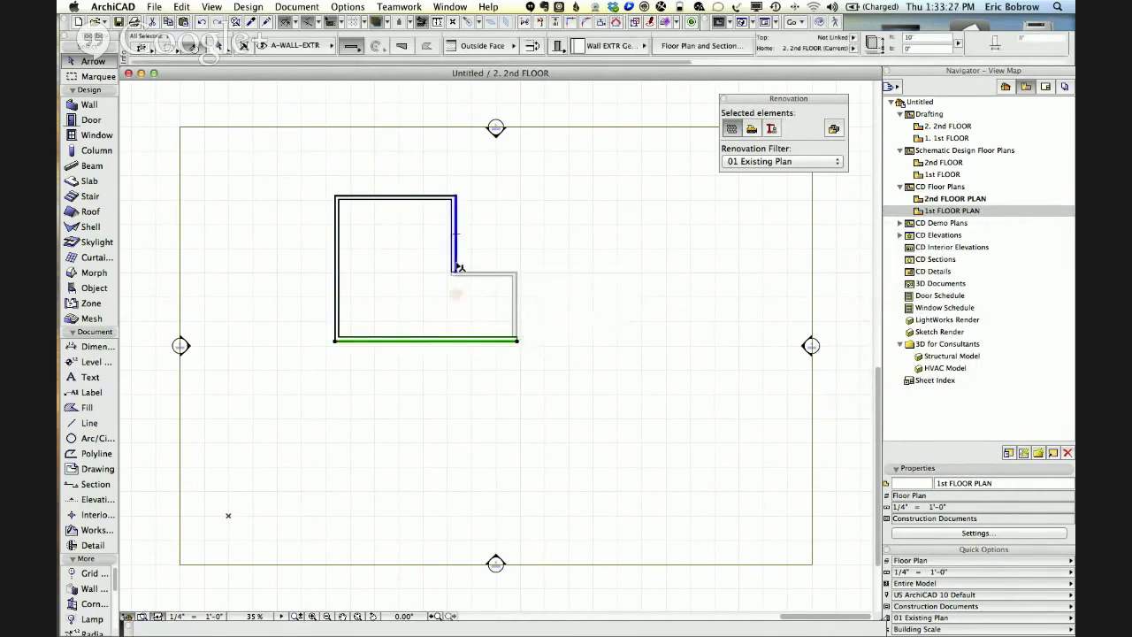
{"action": "left_click", "coordinate": [455, 237], "text": "shift"}
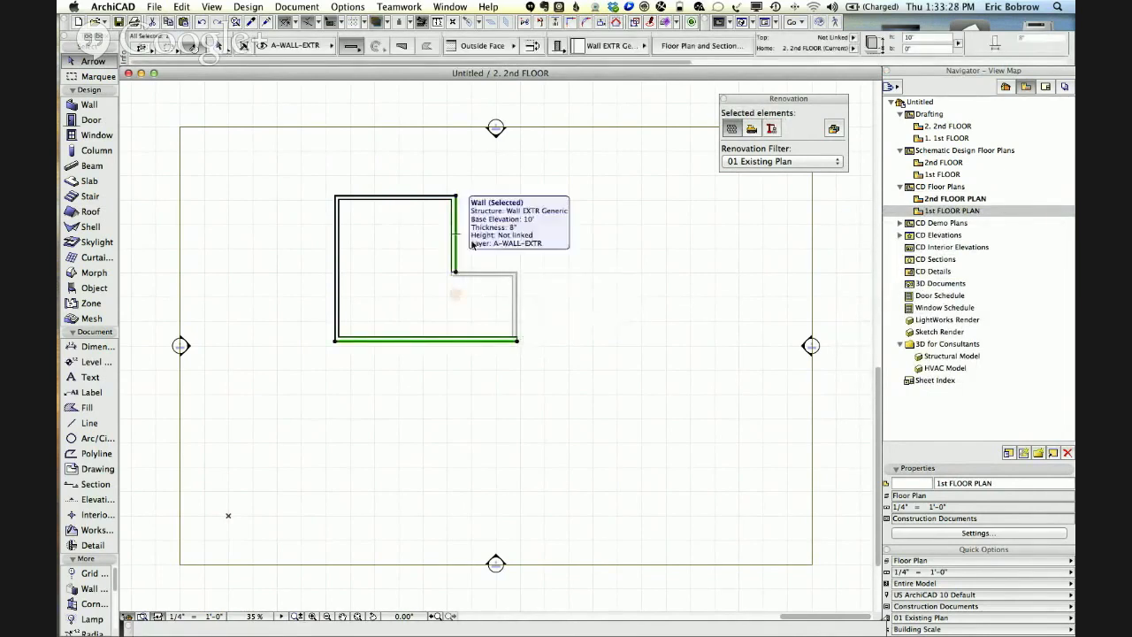
{"action": "left_click", "coordinate": [570, 23]}
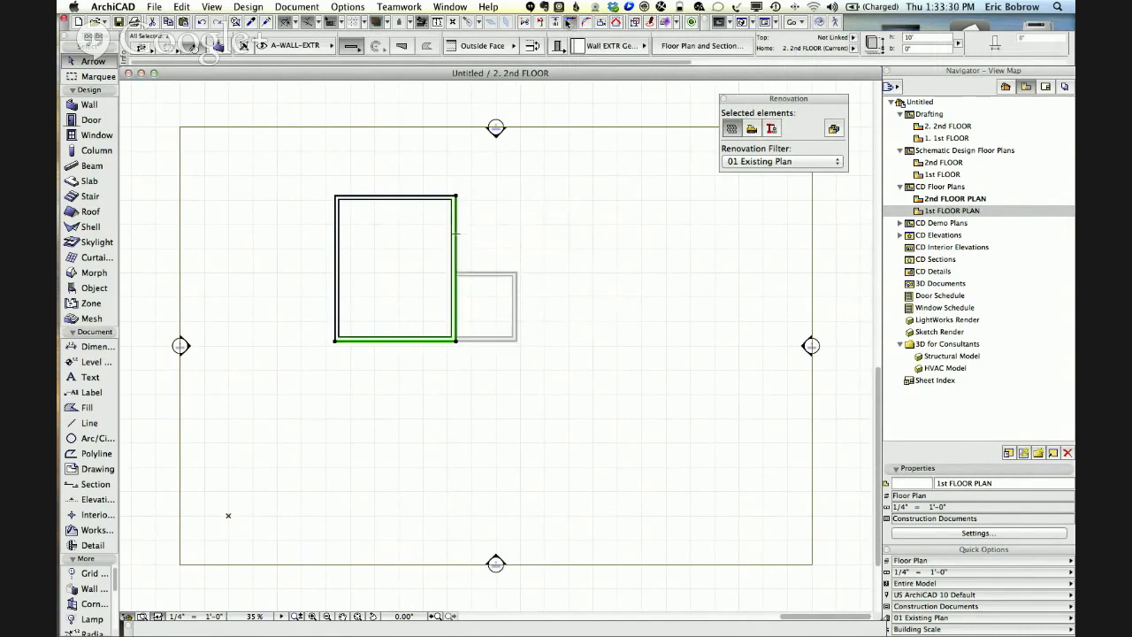
{"action": "left_click", "coordinate": [474, 310]}
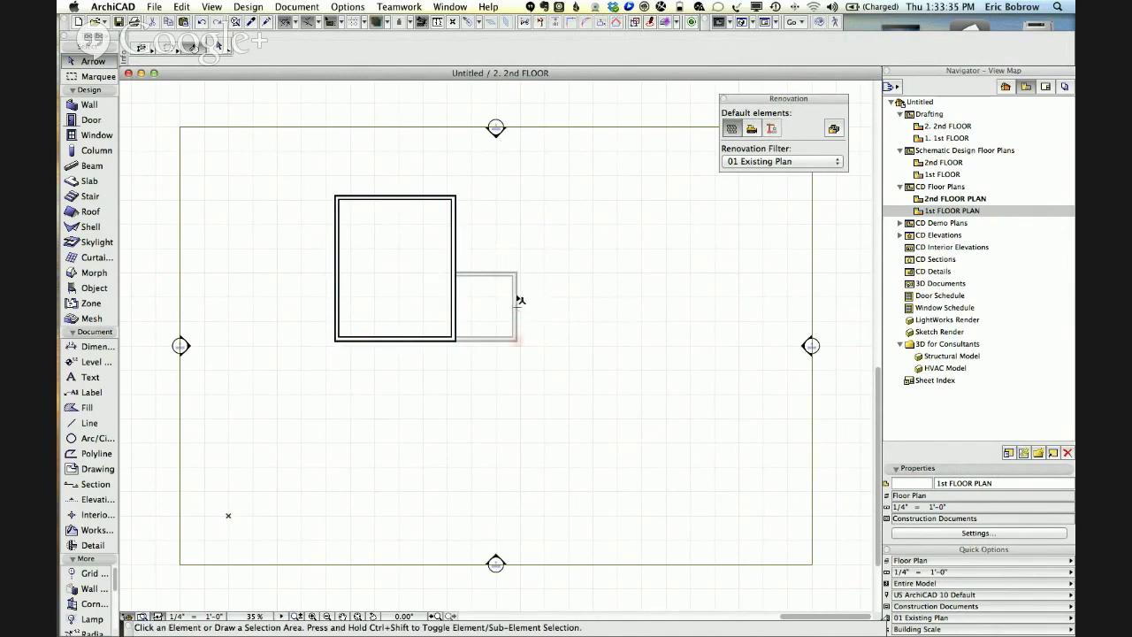
{"action": "key", "text": "F3"}
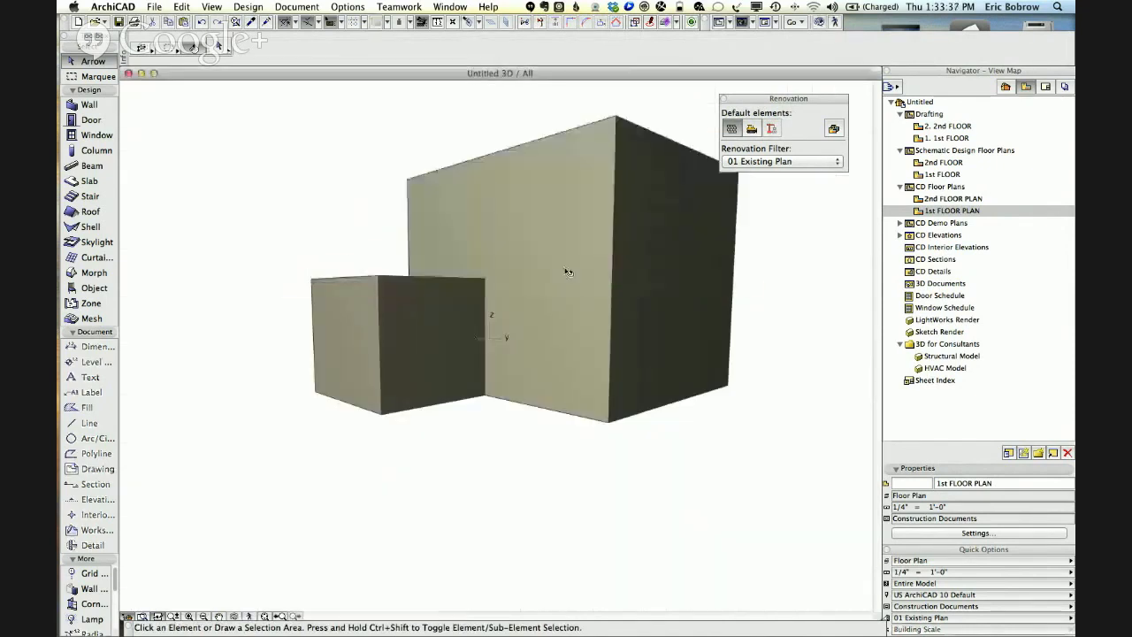
{"action": "middle_click_drag", "start_coordinate": [437, 156], "coordinate": [530, 253], "text": "shift"}
Set the stair defaults to Stair U-Shape 17 from the 06 Wood and Plastic 17 library folder, rotated 90°.
{"action": "key", "text": "F2"}
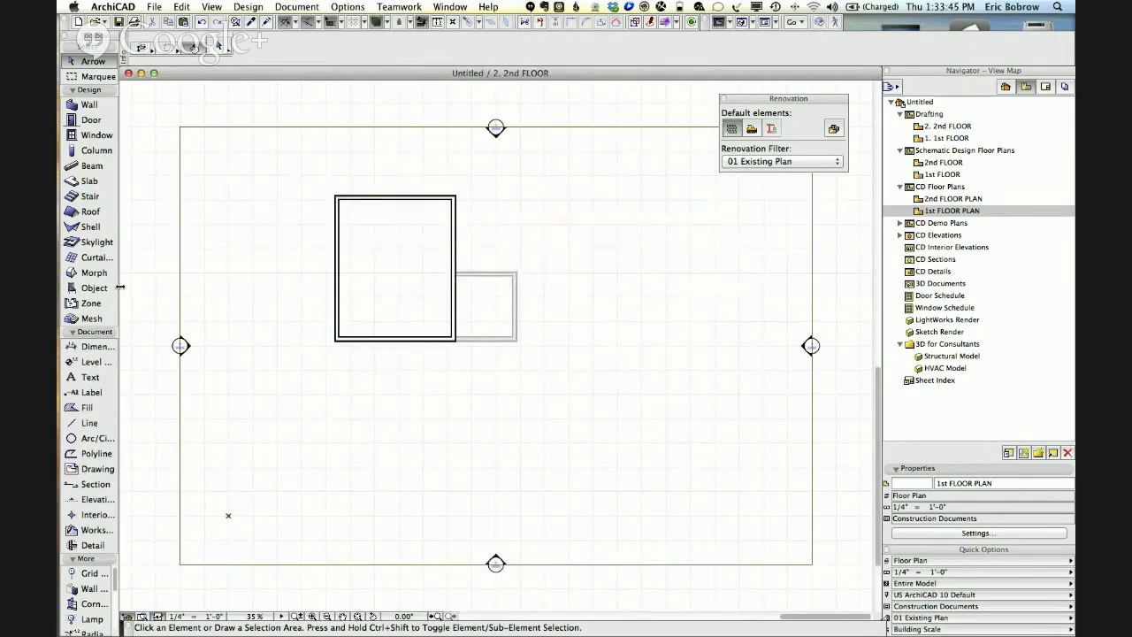
{"action": "left_click", "coordinate": [88, 196]}
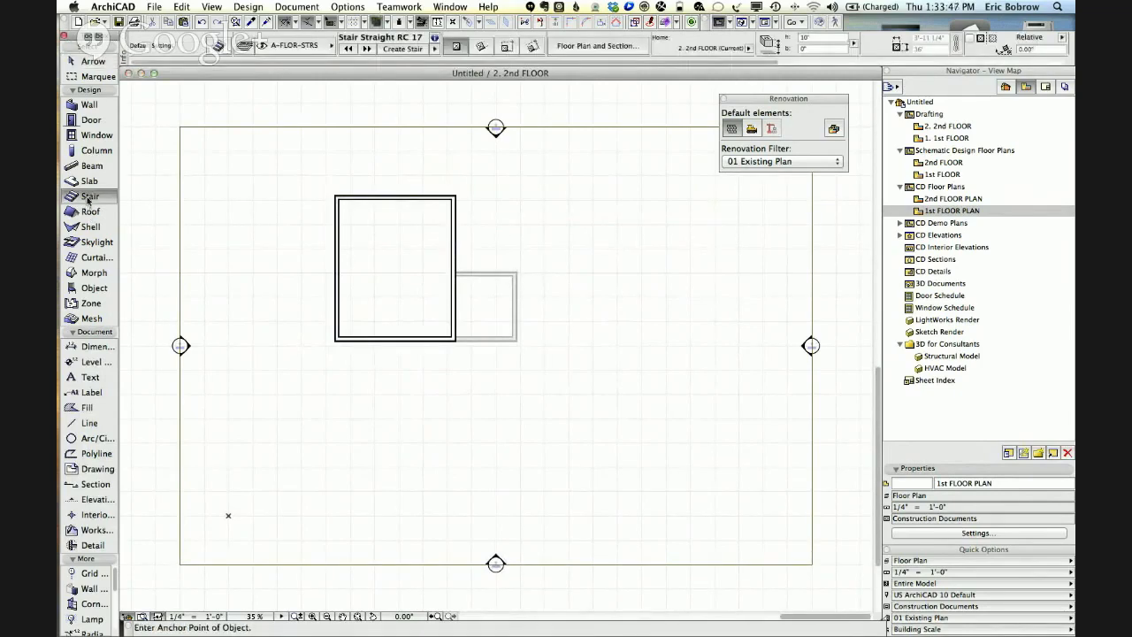
{"action": "left_click", "coordinate": [218, 47]}
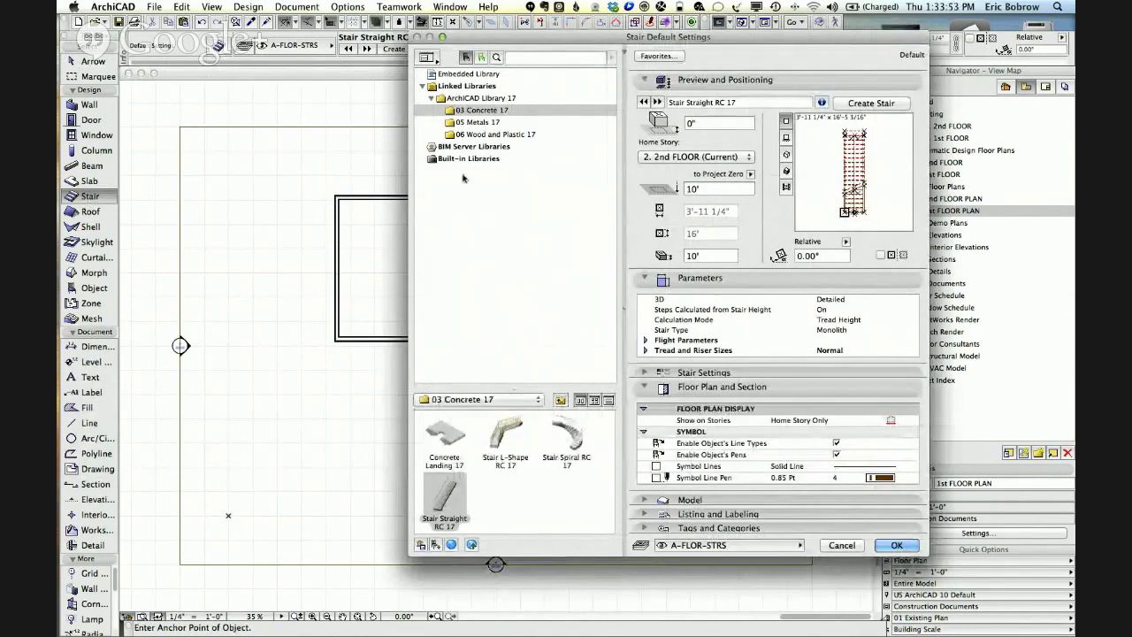
{"action": "left_click", "coordinate": [478, 136]}
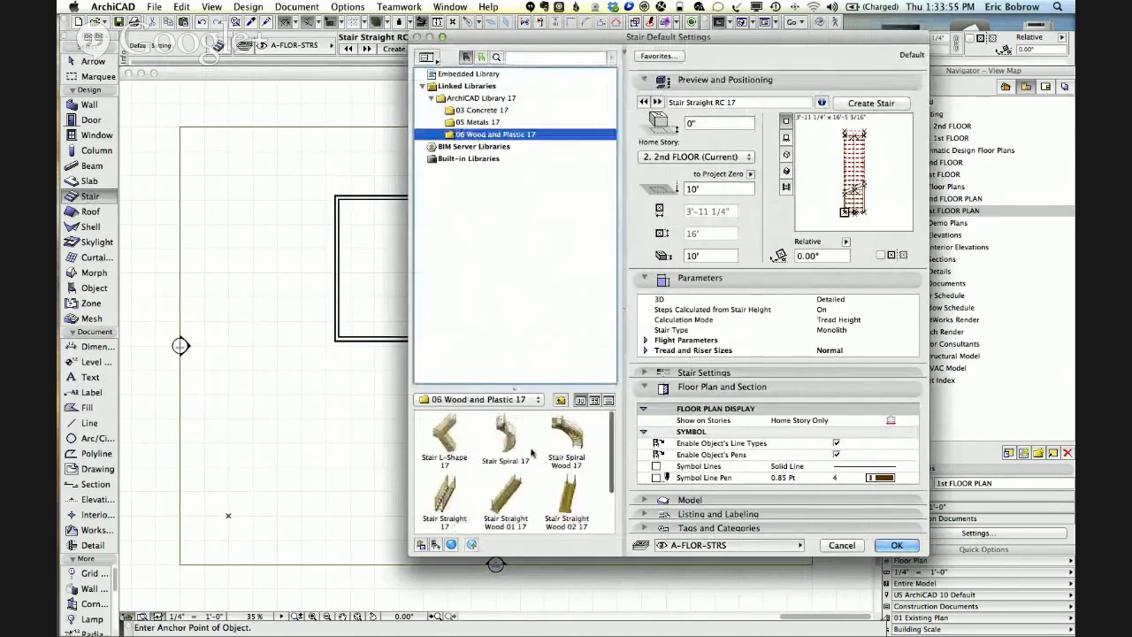
{"action": "scroll", "coordinate": [584, 501], "scroll_direction": "down", "scroll_amount": 2}
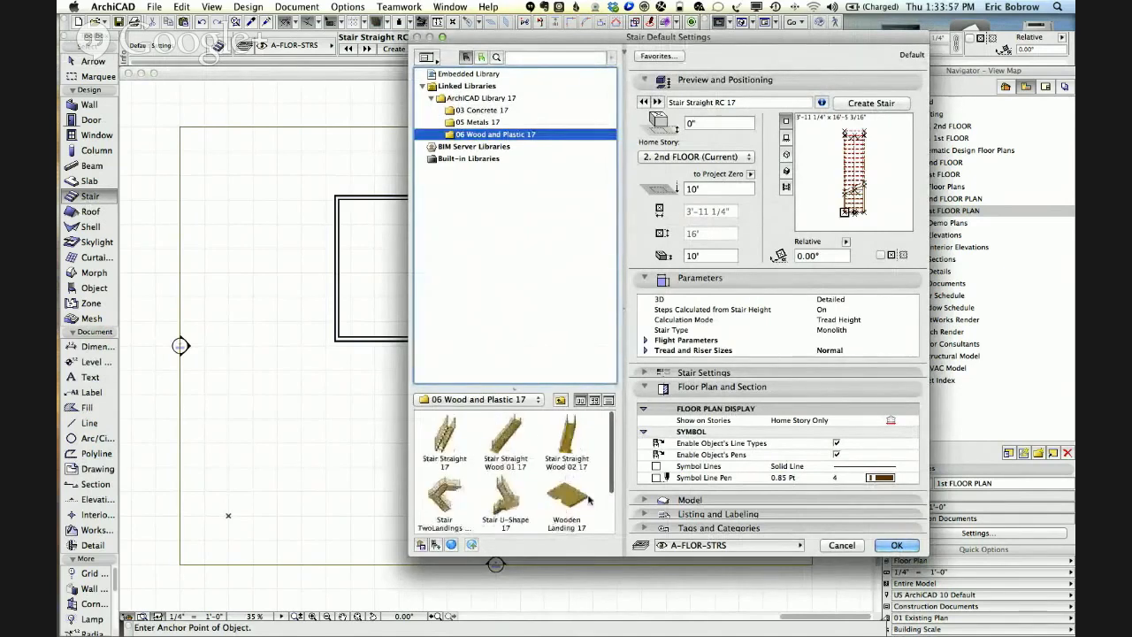
{"action": "left_click", "coordinate": [509, 499]}
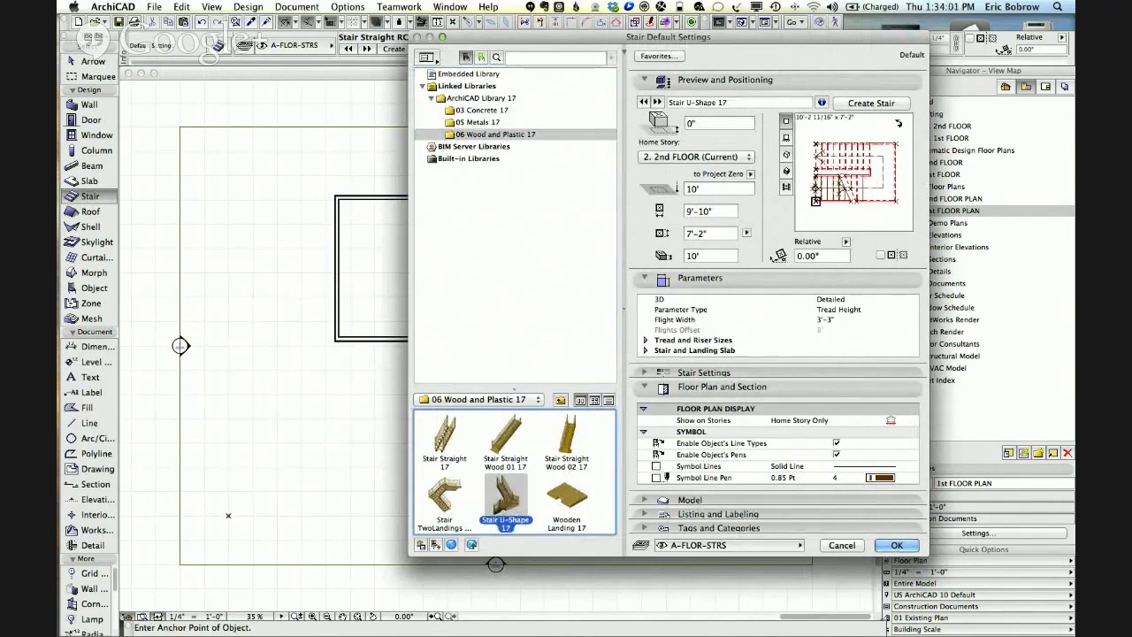
{"action": "left_click", "coordinate": [899, 123]}
{"action": "left_click", "coordinate": [899, 124]}
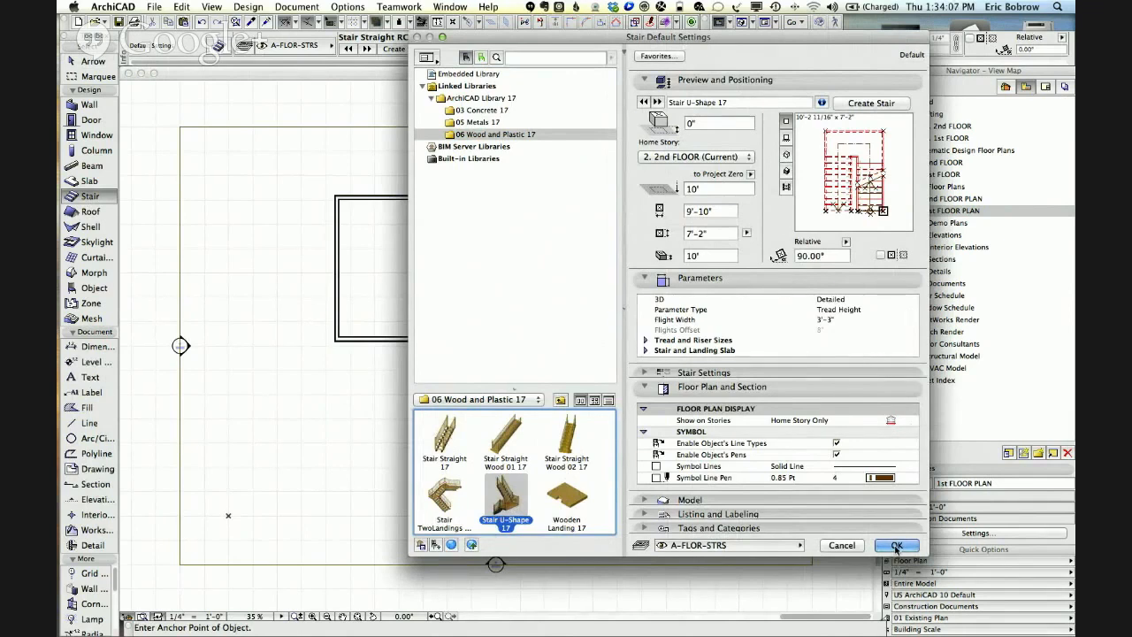
{"action": "left_click", "coordinate": [714, 188]}
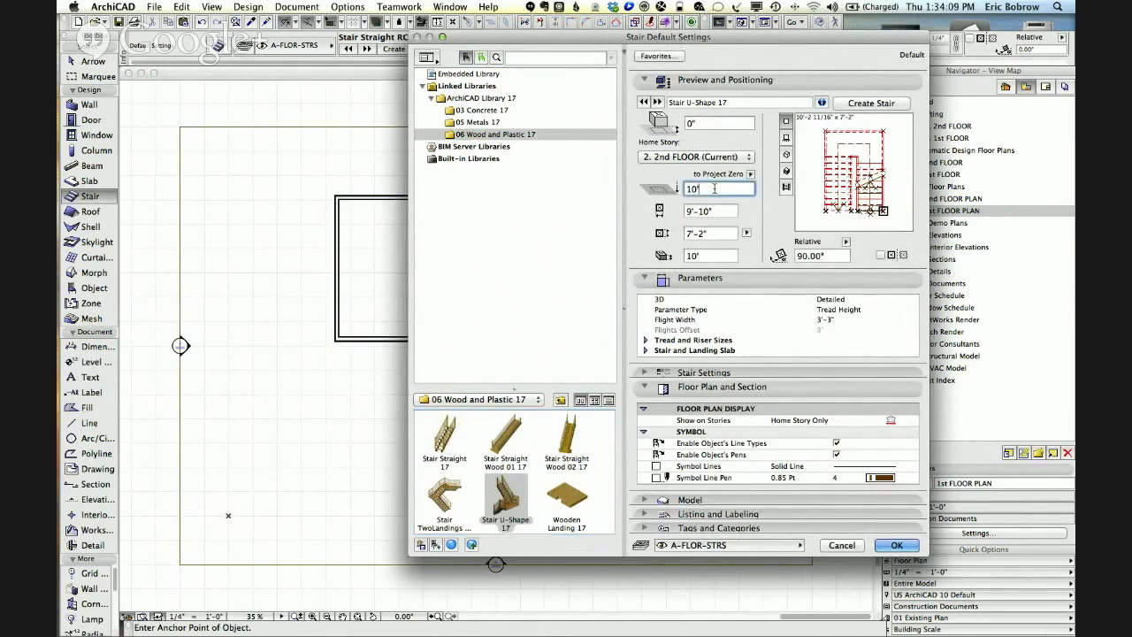
{"action": "left_click_drag", "start_coordinate": [714, 189], "coordinate": [661, 186]}
{"action": "left_click", "coordinate": [696, 256]}
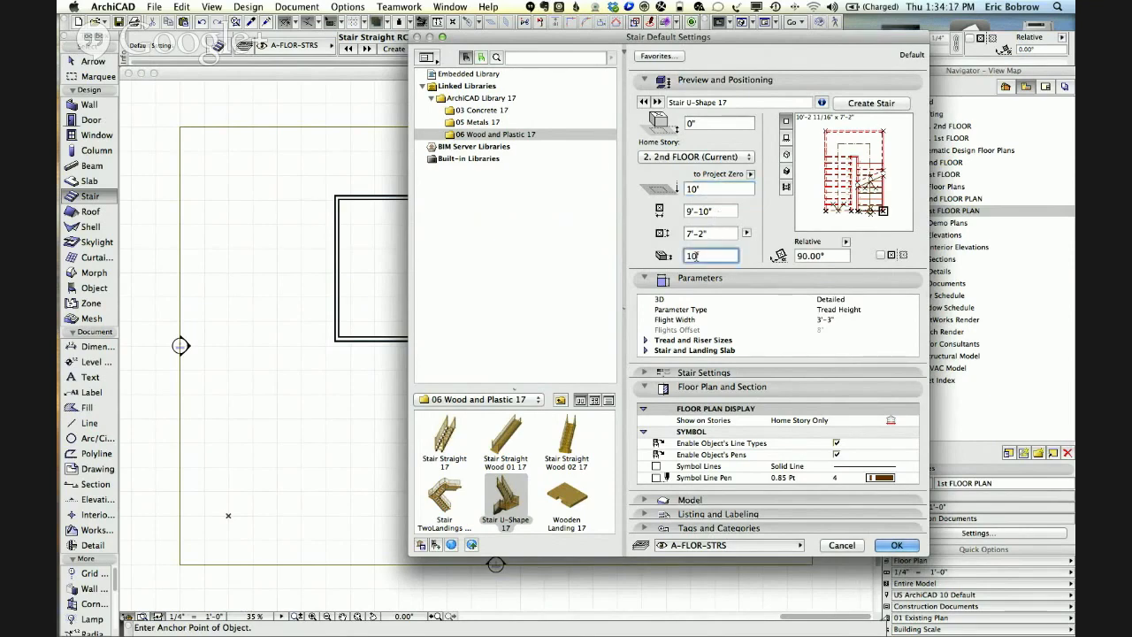
{"action": "left_click", "coordinate": [896, 546]}
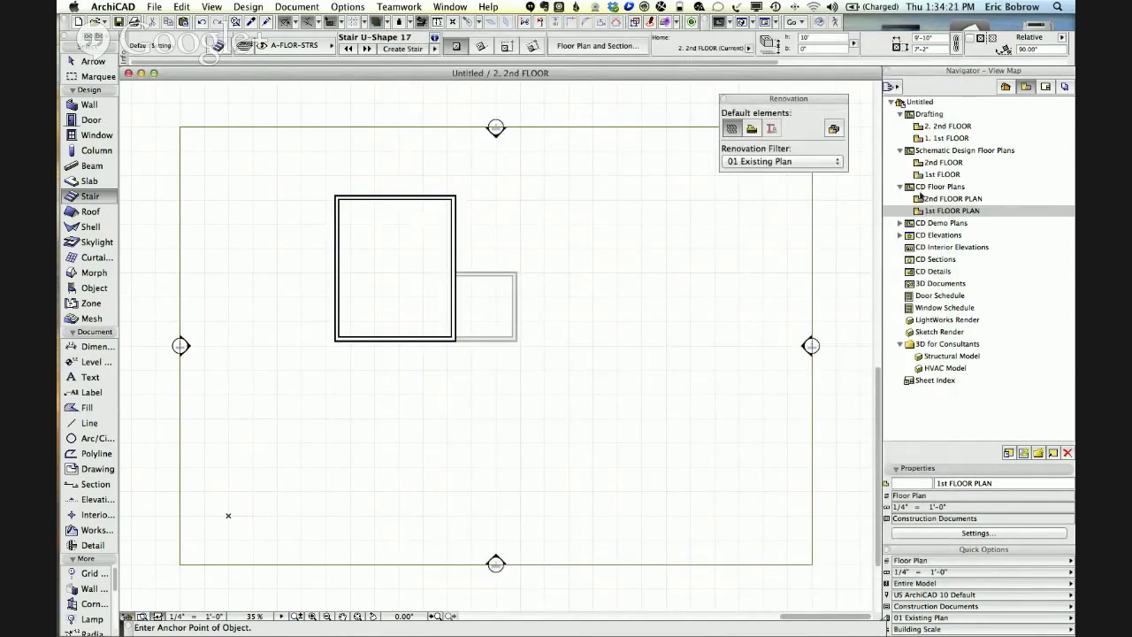
Place the U-shaped stair on the 1st FLOOR PLAN against the main block's upper-right inside corner, moving it flush with the wall faces.
{"action": "double_click", "coordinate": [919, 212]}
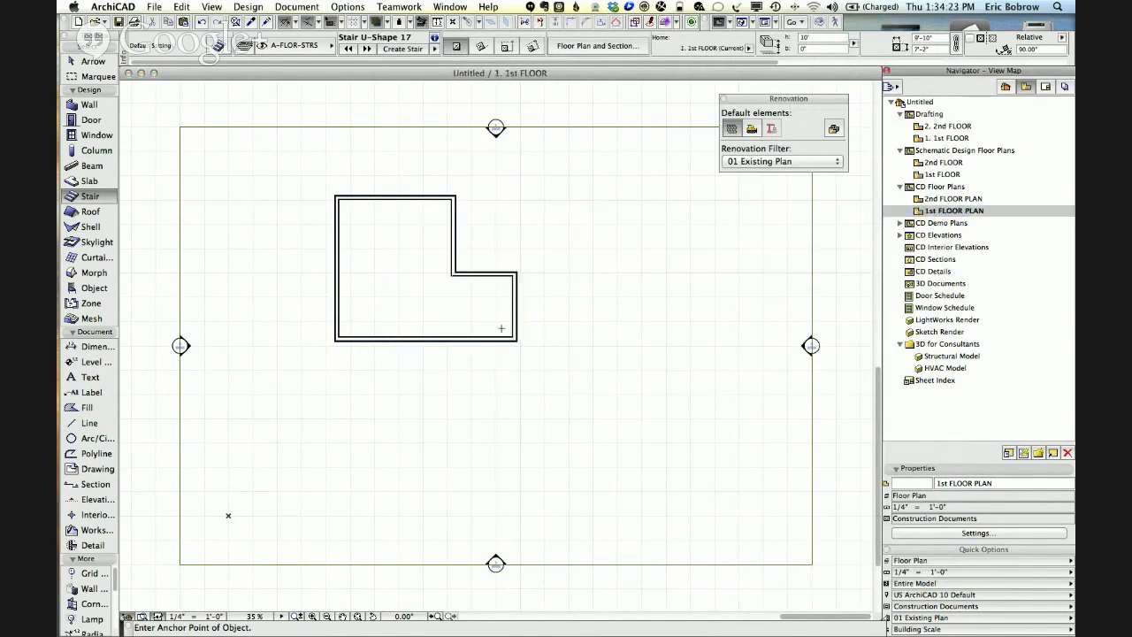
{"action": "left_click", "coordinate": [450, 258]}
{"action": "scroll", "coordinate": [440, 224], "scroll_direction": "up", "scroll_amount": 5}
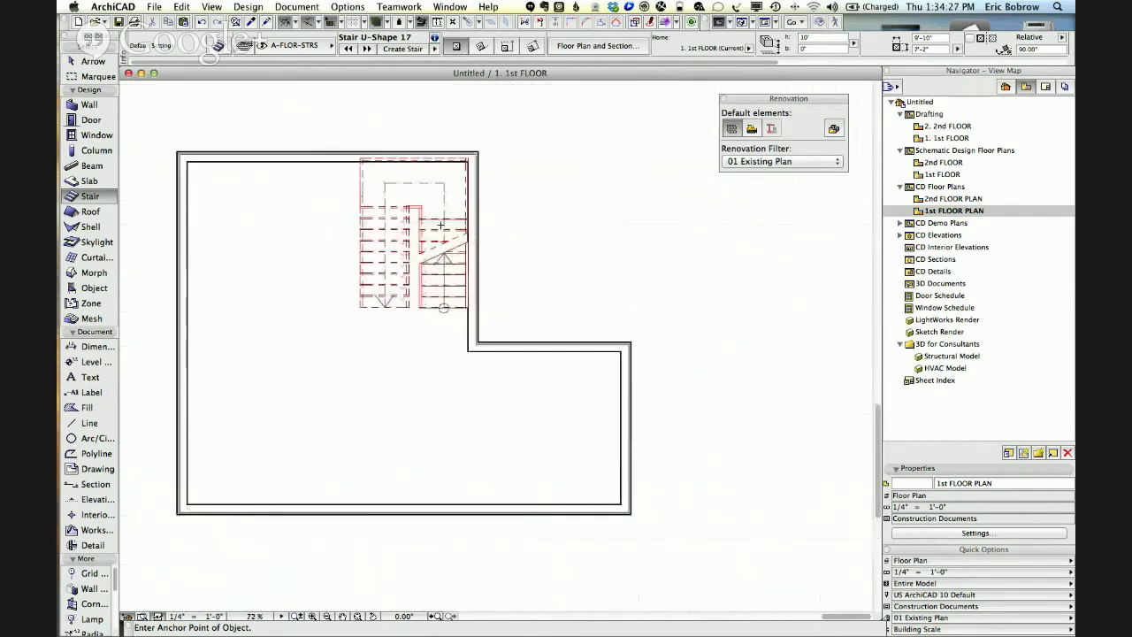
{"action": "left_click", "coordinate": [371, 157], "text": "shift"}
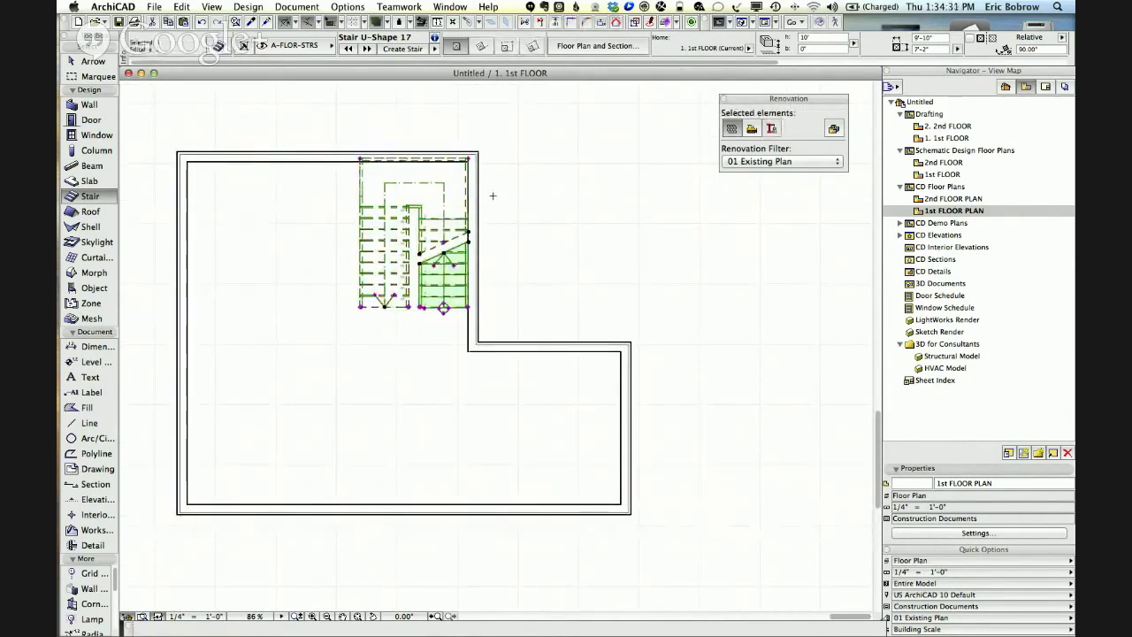
{"action": "key", "text": "super+d"}
{"action": "left_click", "coordinate": [469, 159]}
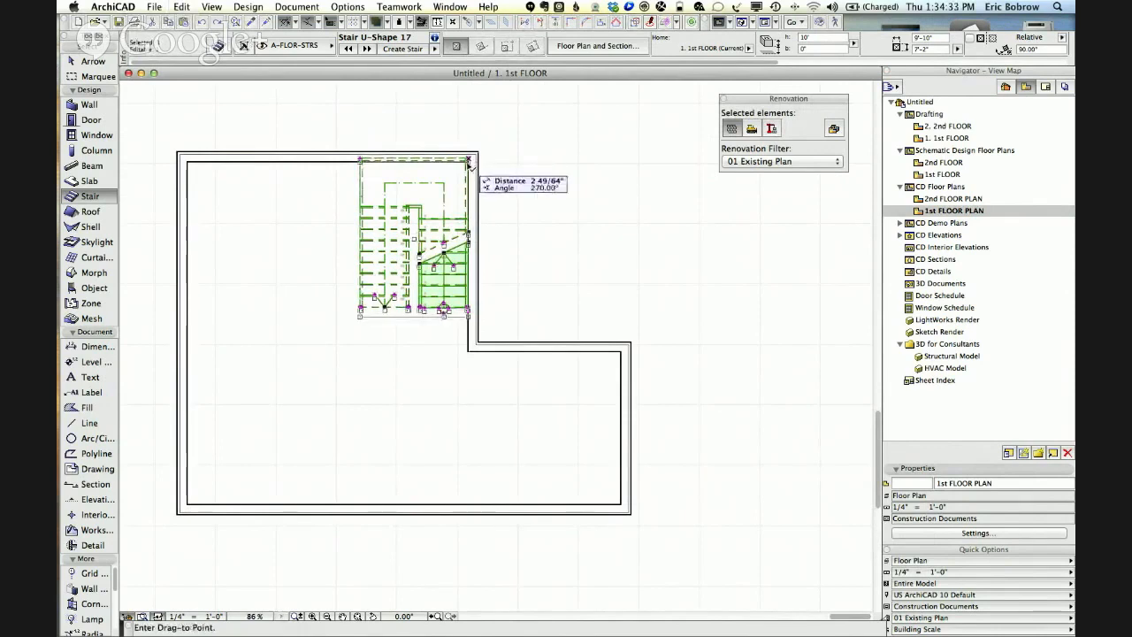
{"action": "left_click", "coordinate": [468, 162]}
{"action": "key", "text": "Escape"}
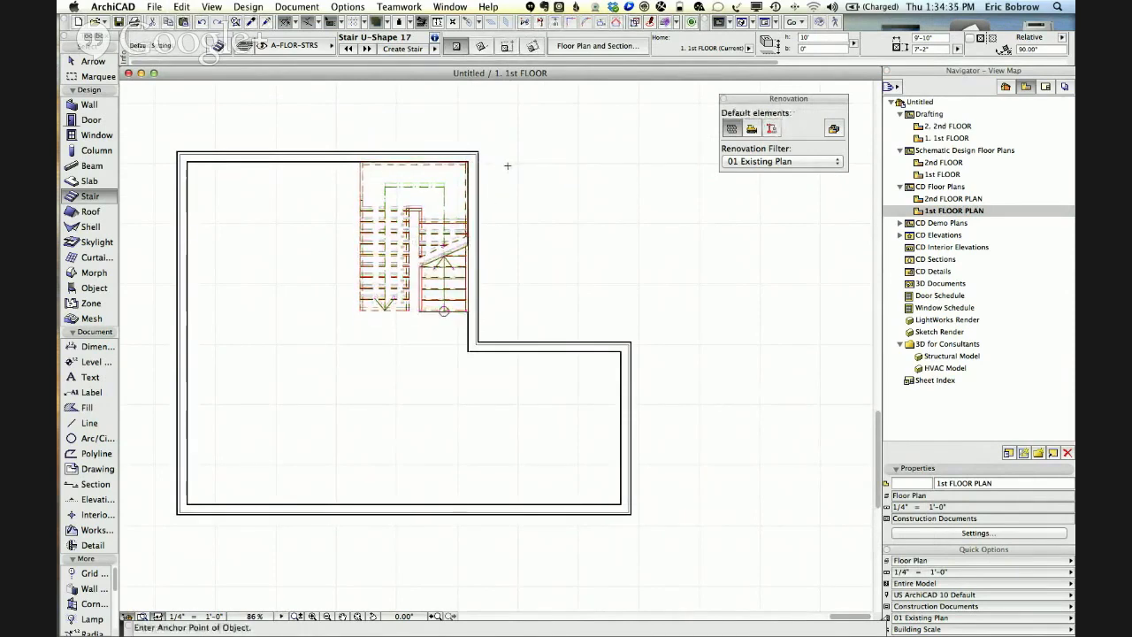
In the 3D view, turn off the Right Rail and Left Rail of the U-shaped stair.
{"action": "key", "text": "F3"}
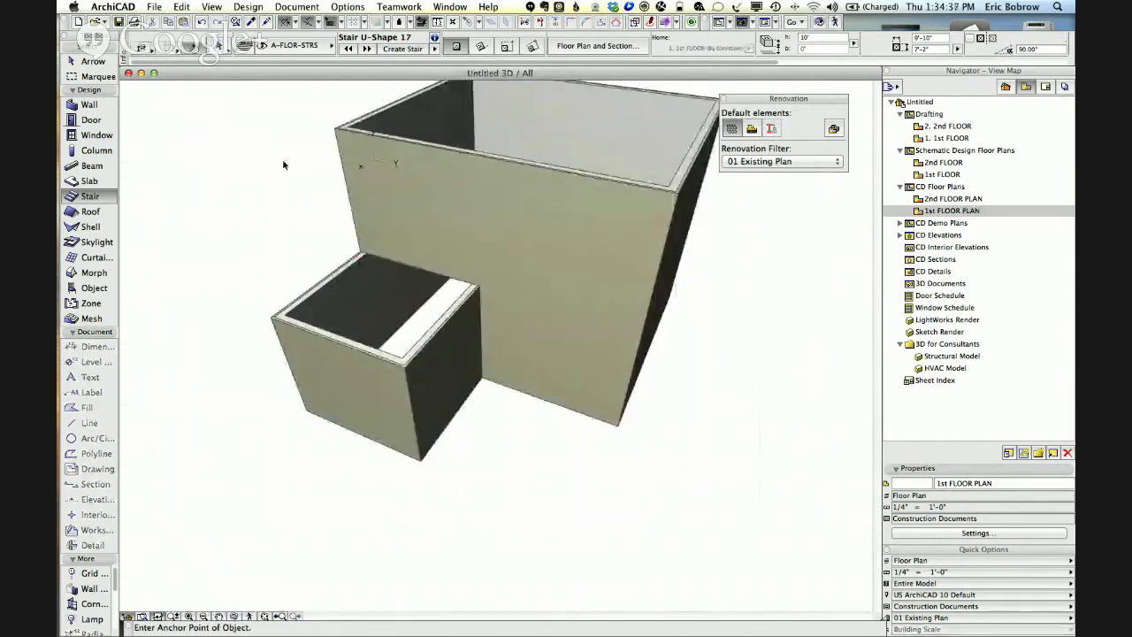
{"action": "middle_click_drag", "start_coordinate": [247, 159], "coordinate": [716, 234], "text": "shift"}
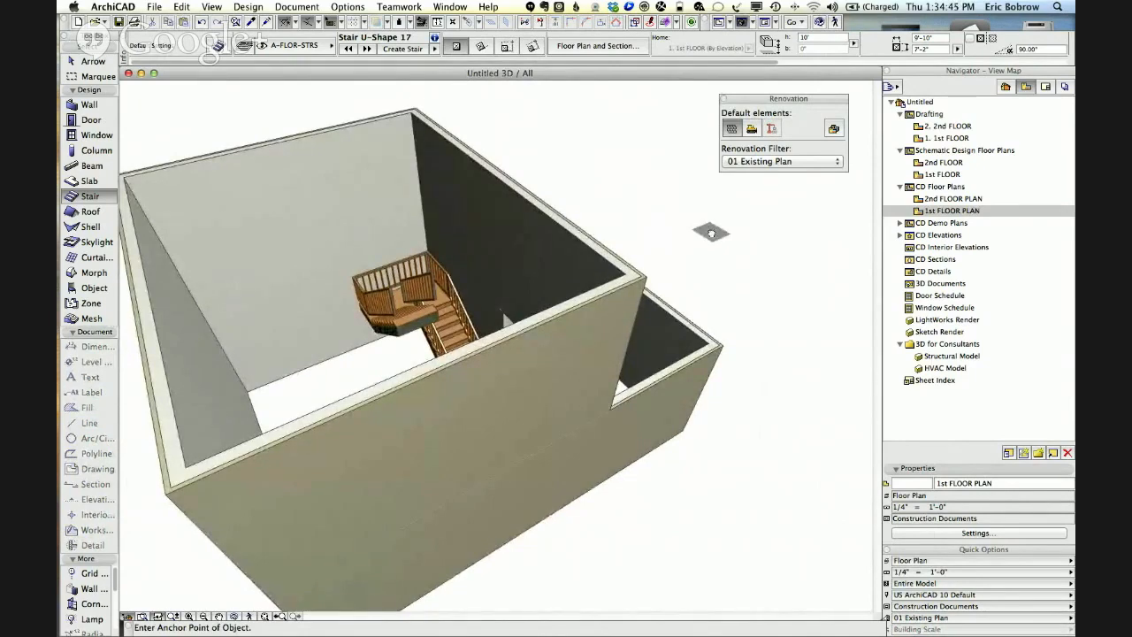
{"action": "middle_click_drag", "start_coordinate": [711, 232], "coordinate": [775, 225], "text": "shift"}
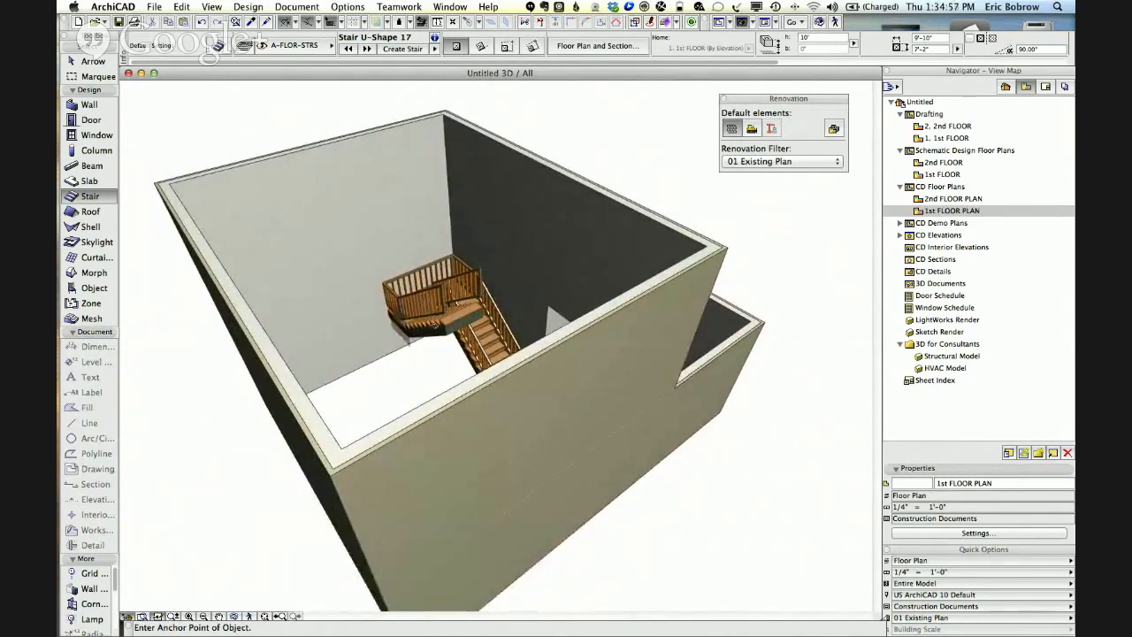
{"action": "left_click", "coordinate": [451, 309]}
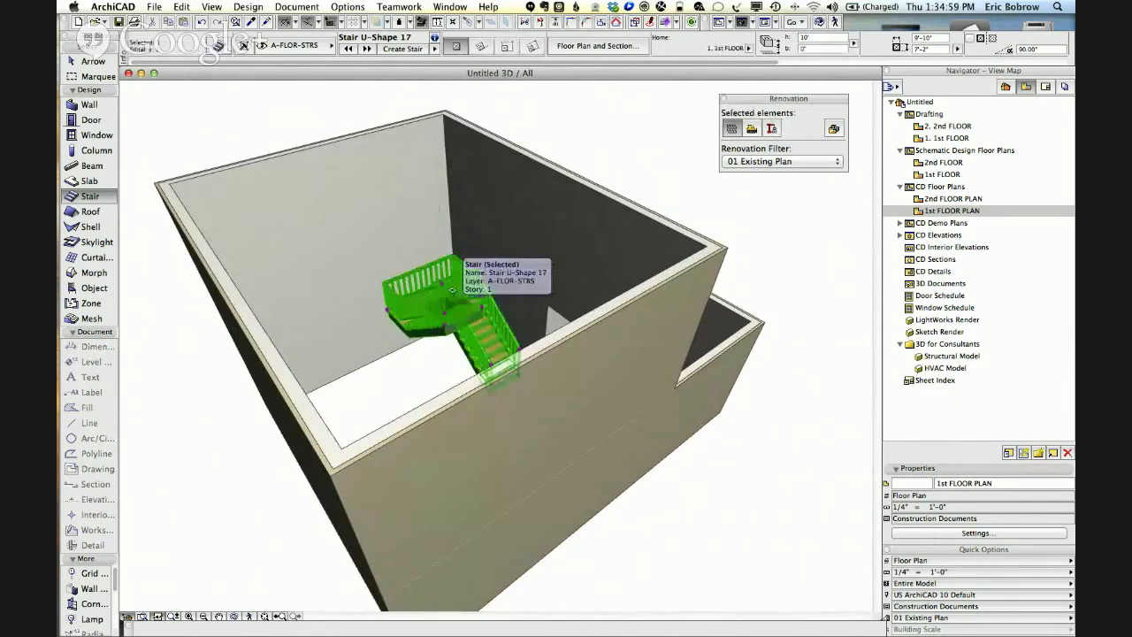
{"action": "left_click", "coordinate": [219, 46]}
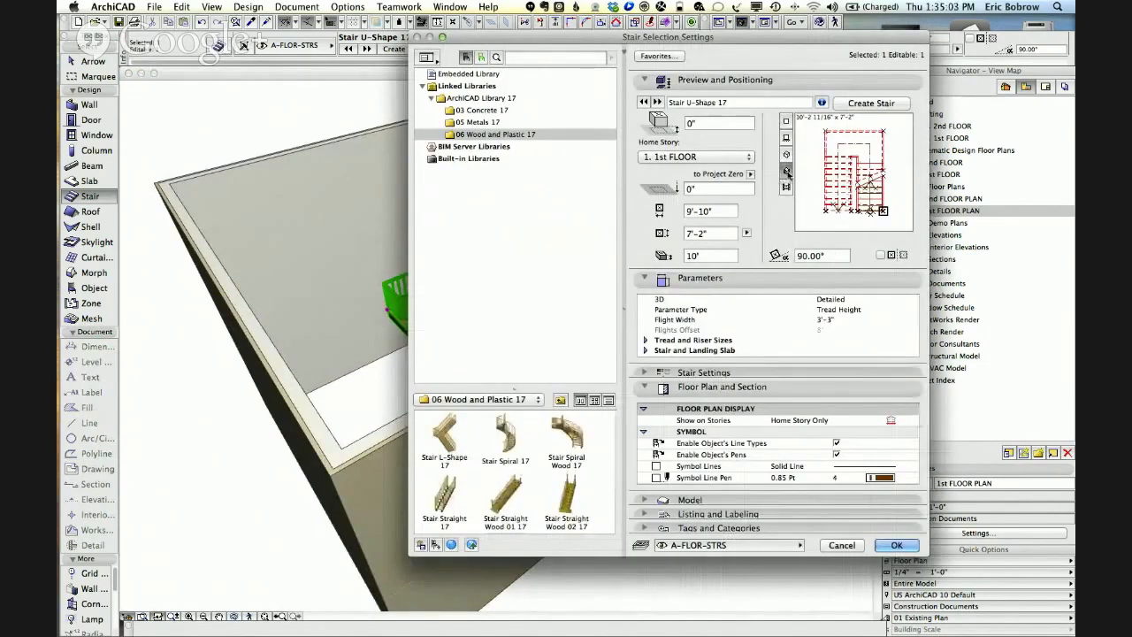
{"action": "left_click", "coordinate": [785, 171]}
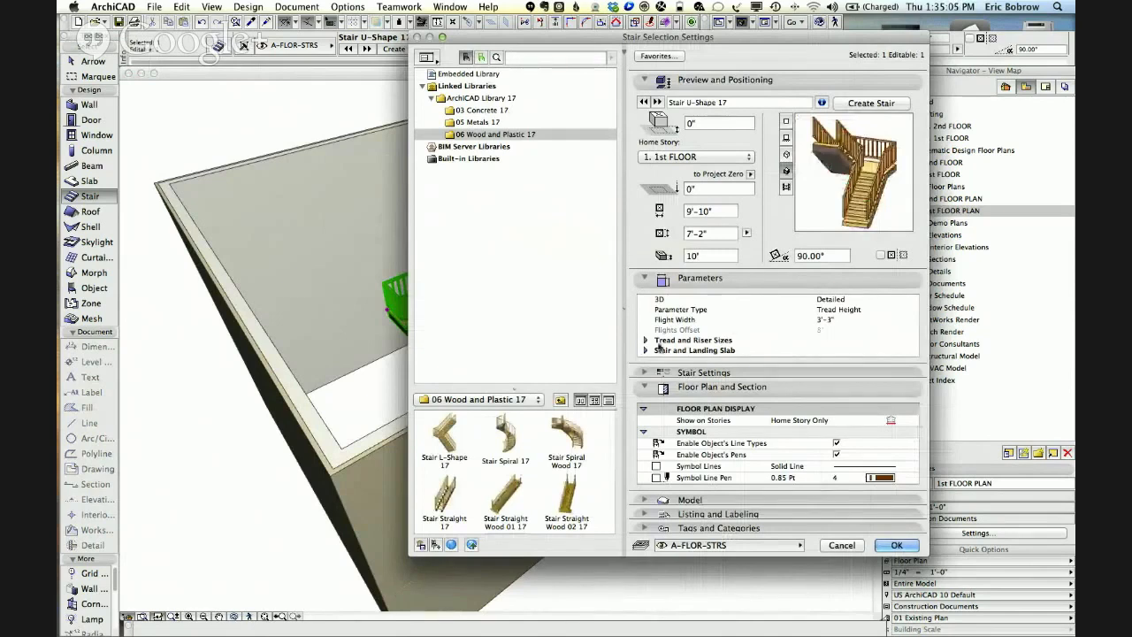
{"action": "scroll", "coordinate": [654, 341], "scroll_direction": "down", "scroll_amount": 2}
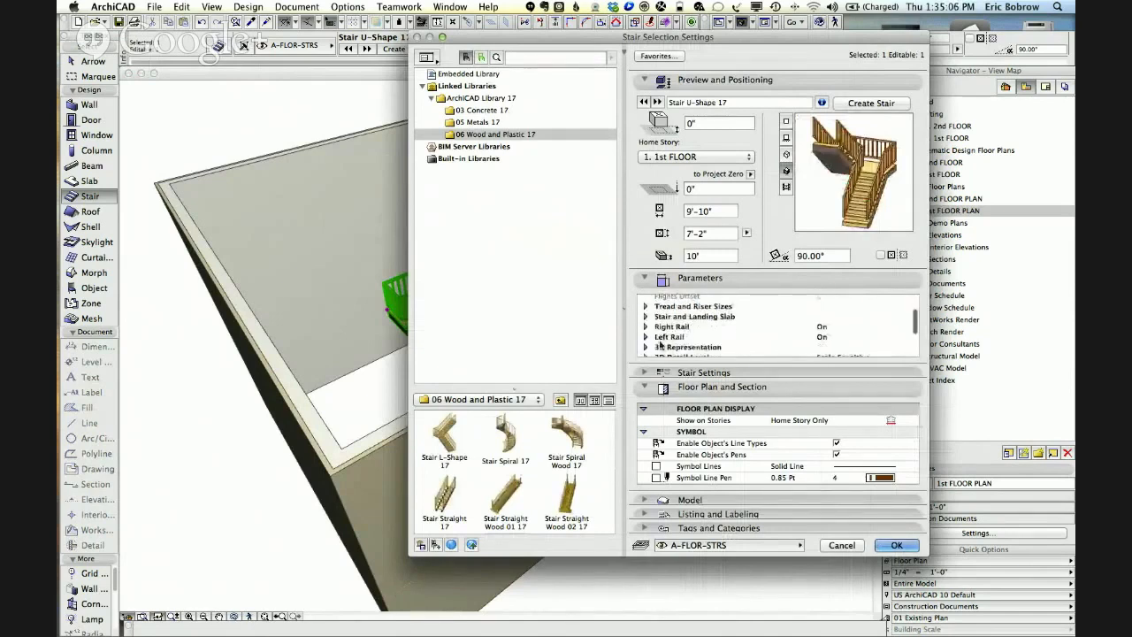
{"action": "left_click", "coordinate": [822, 326]}
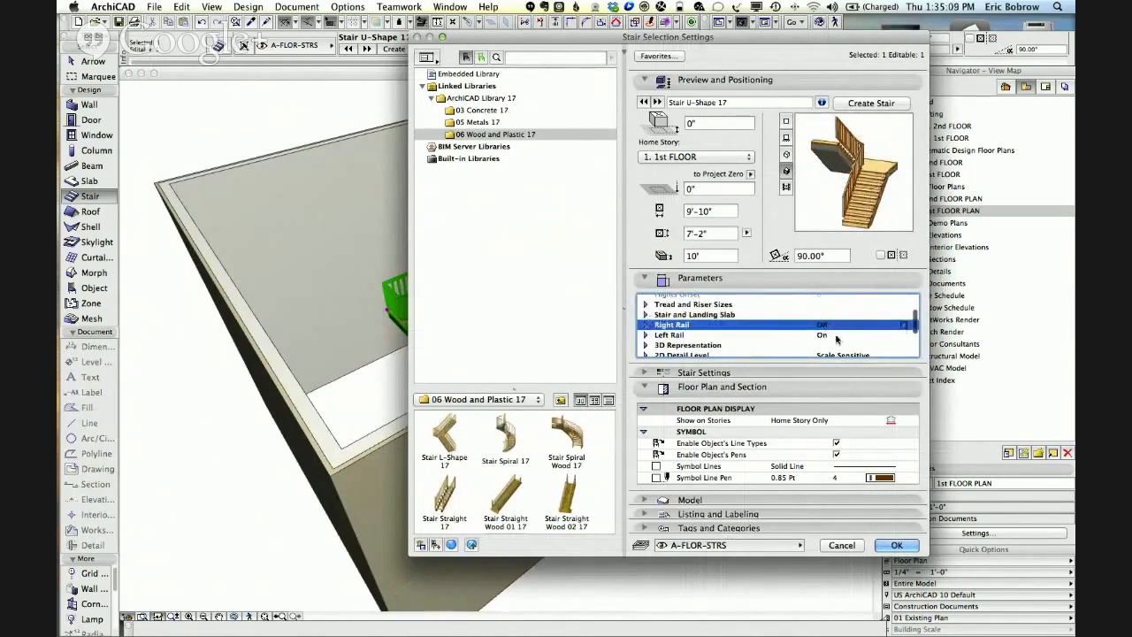
{"action": "left_click", "coordinate": [862, 334]}
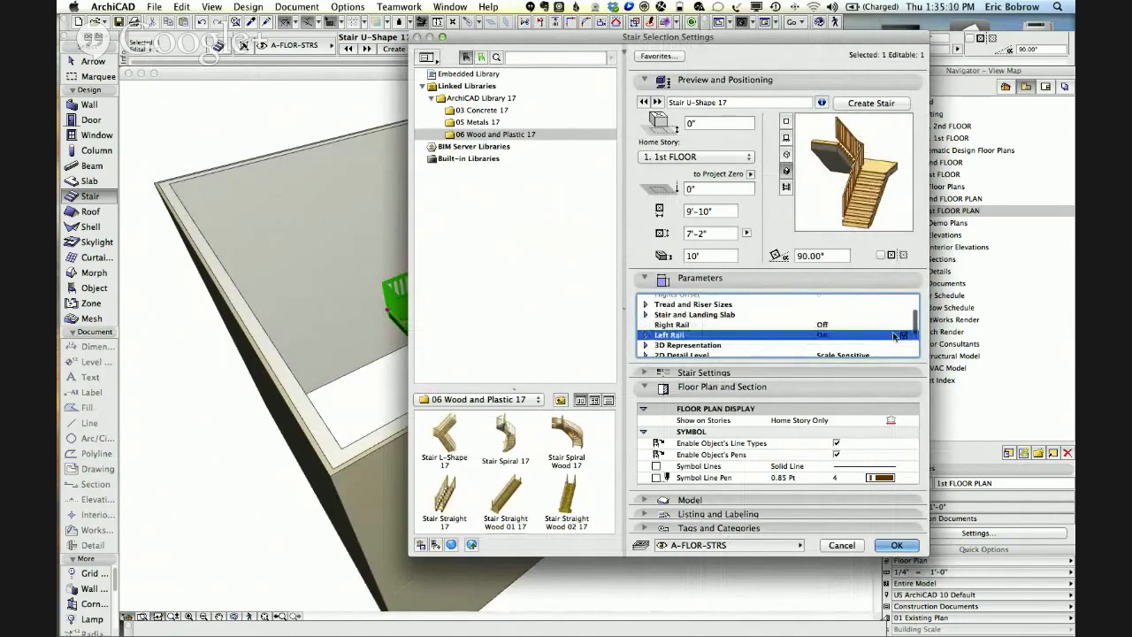
{"action": "left_click", "coordinate": [896, 545]}
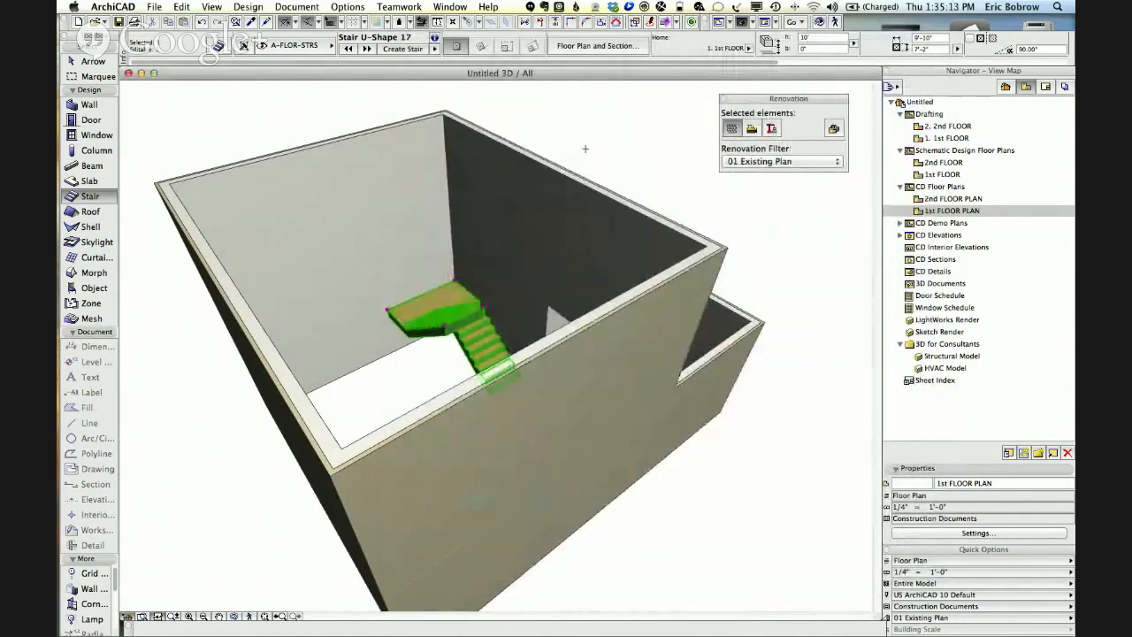
{"action": "key", "text": "Escape"}
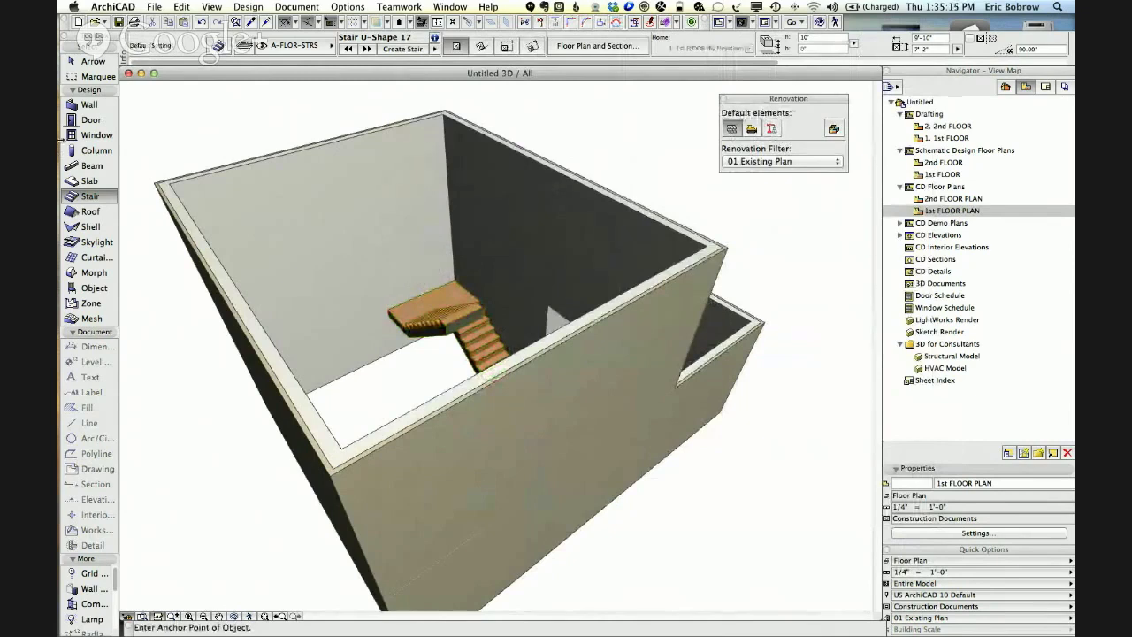
{"action": "left_click", "coordinate": [92, 134]}
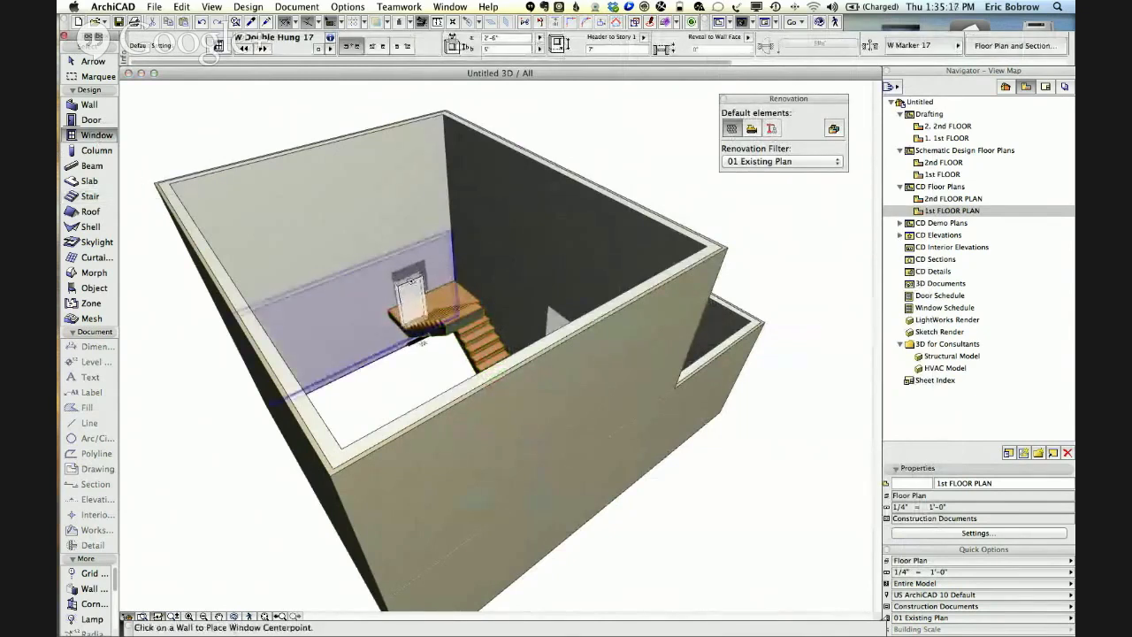
{"action": "left_click", "coordinate": [410, 290]}
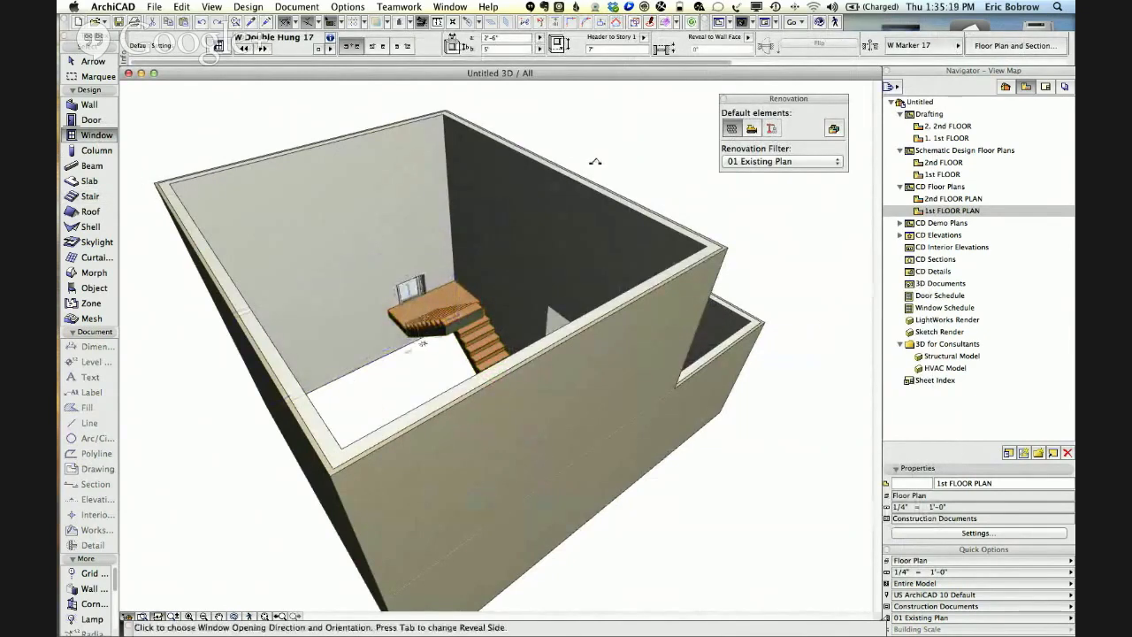
{"action": "left_click", "coordinate": [86, 64]}
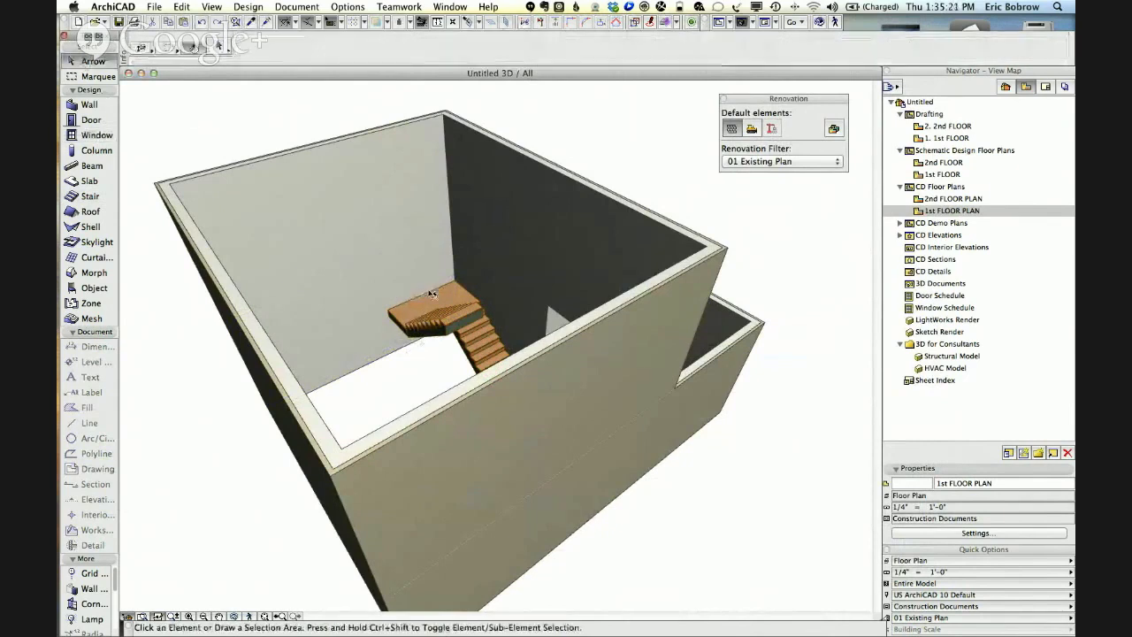
Place a 2'-6" by 5' W Double Hung 17 window in the 1st floor wall behind the stair landing.
{"action": "left_click", "coordinate": [93, 135]}
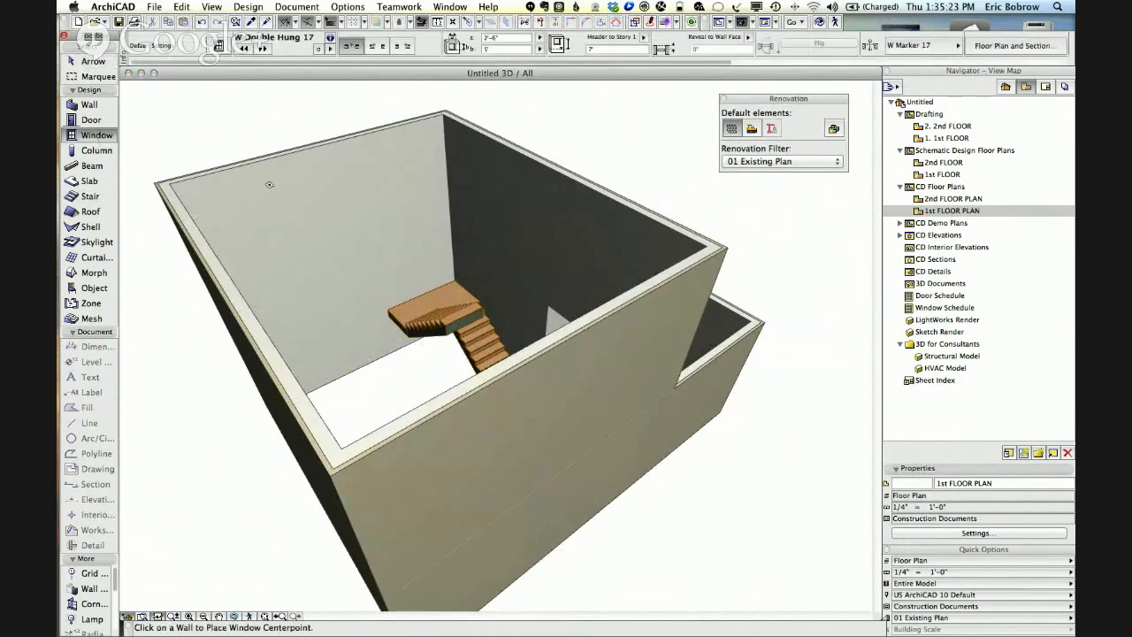
{"action": "left_click", "coordinate": [415, 283]}
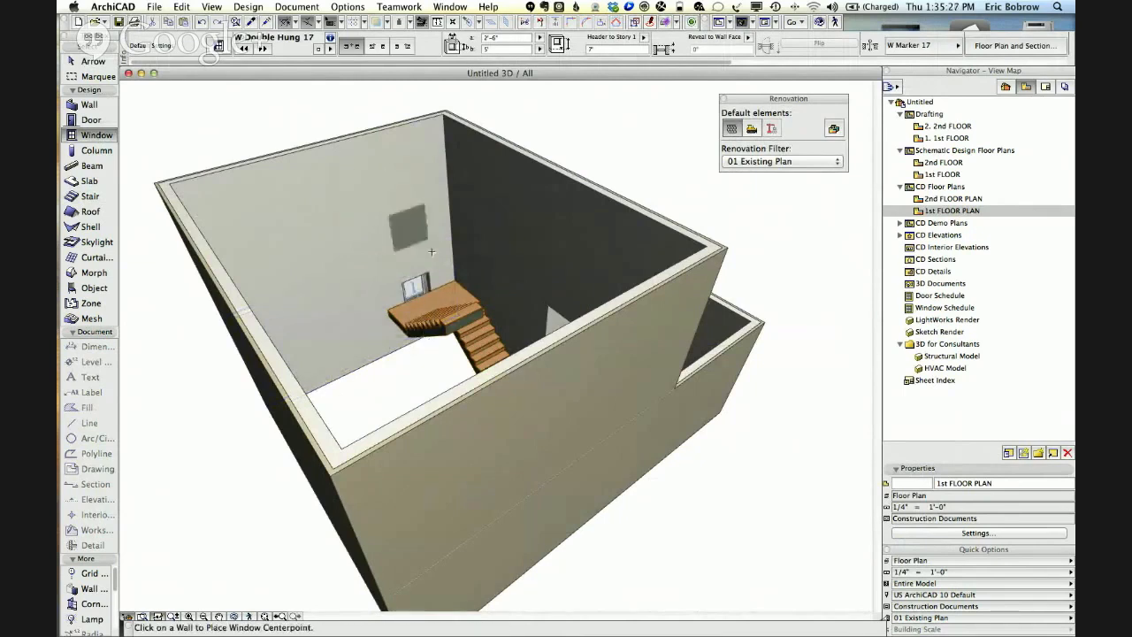
{"action": "left_click", "coordinate": [92, 61]}
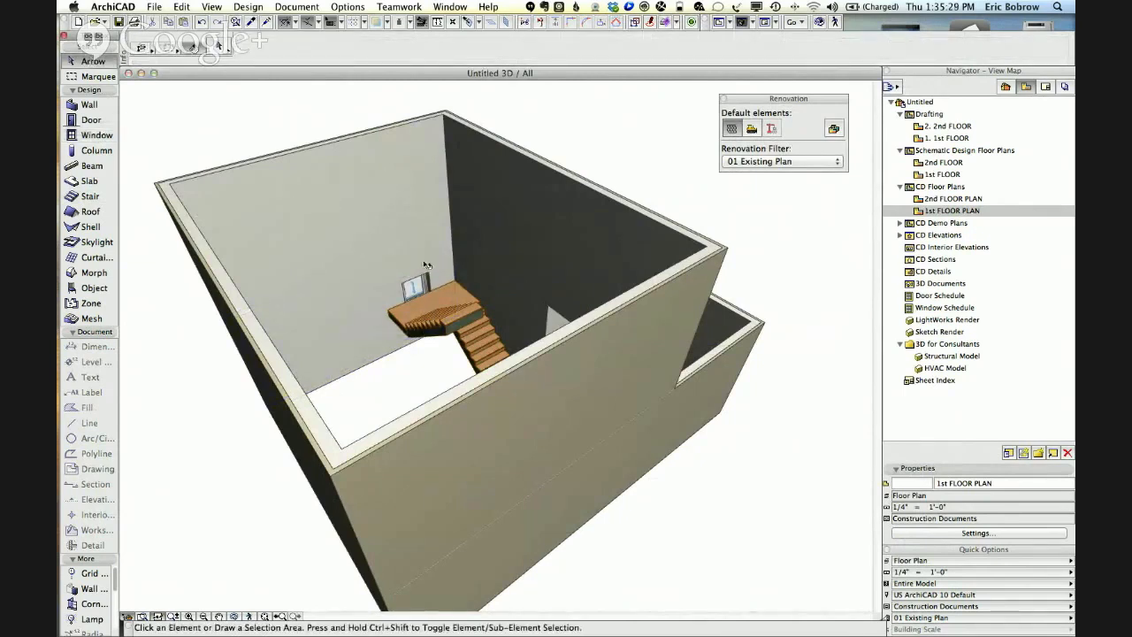
Raise the double hung window vertically about 5' above the stair landing so it reaches across both stories.
{"action": "left_click", "coordinate": [429, 278]}
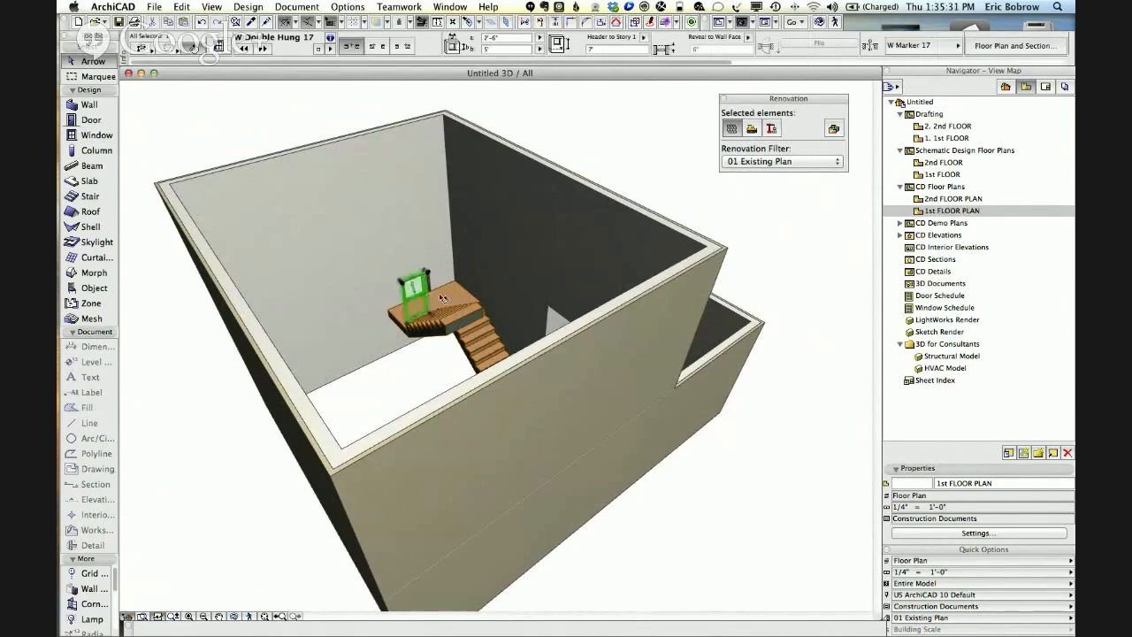
{"action": "left_click", "coordinate": [429, 276]}
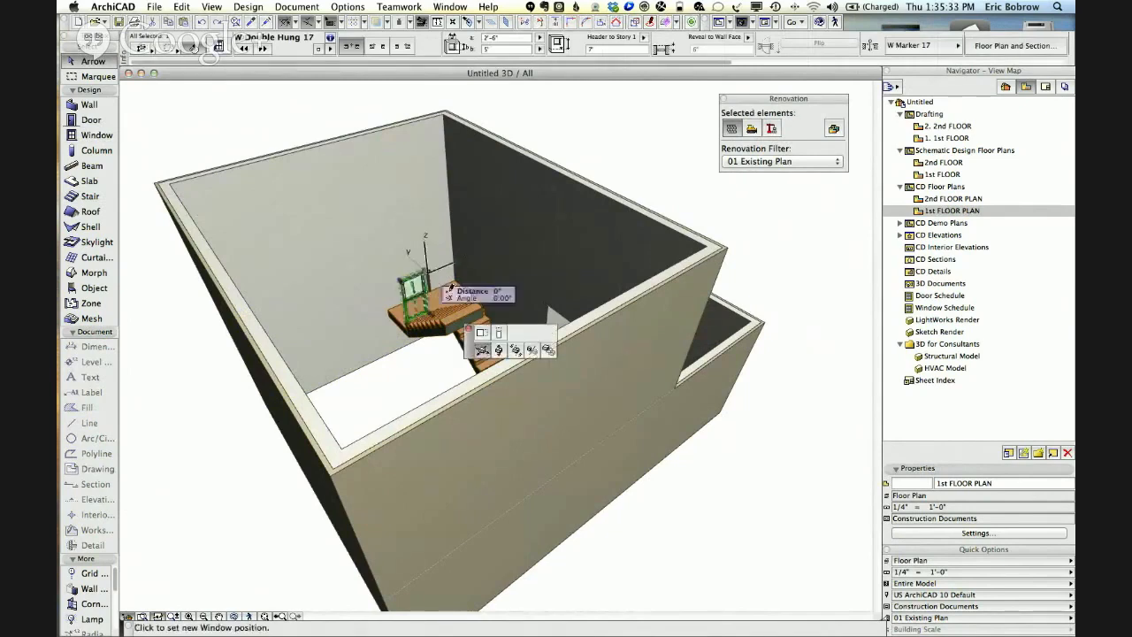
{"action": "left_click", "coordinate": [499, 349]}
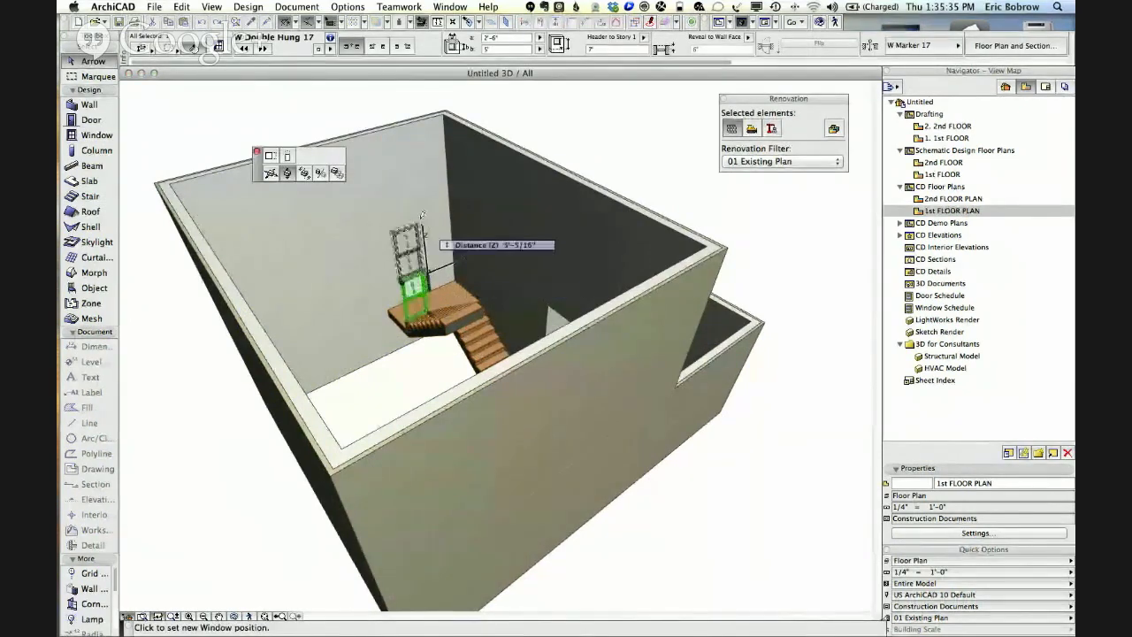
{"action": "left_click", "coordinate": [425, 224]}
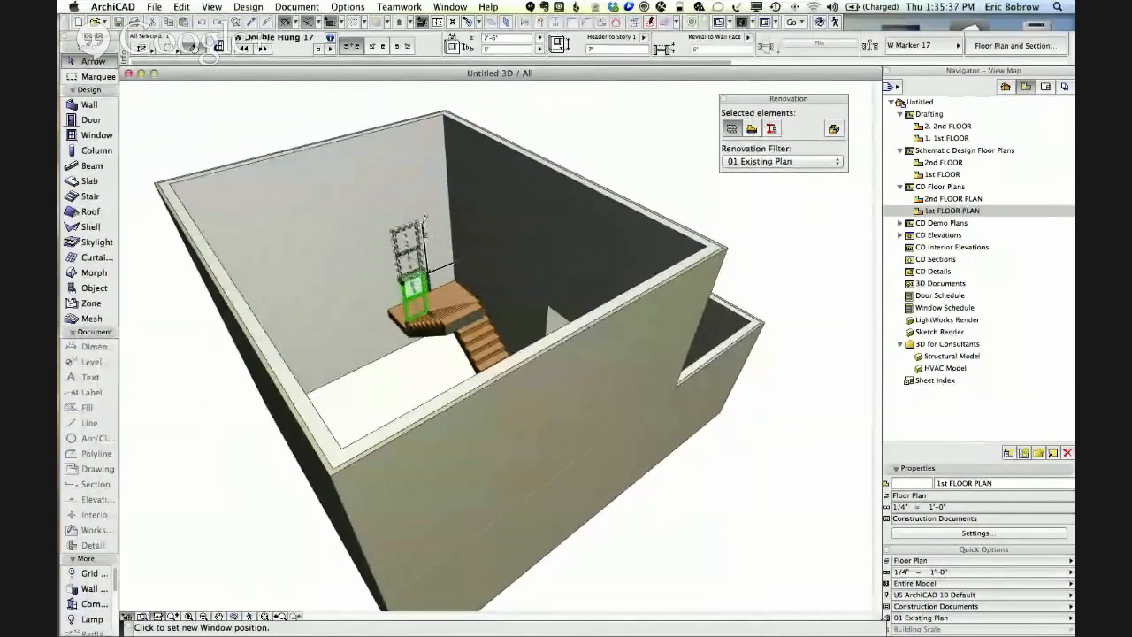
{"action": "left_click", "coordinate": [575, 125]}
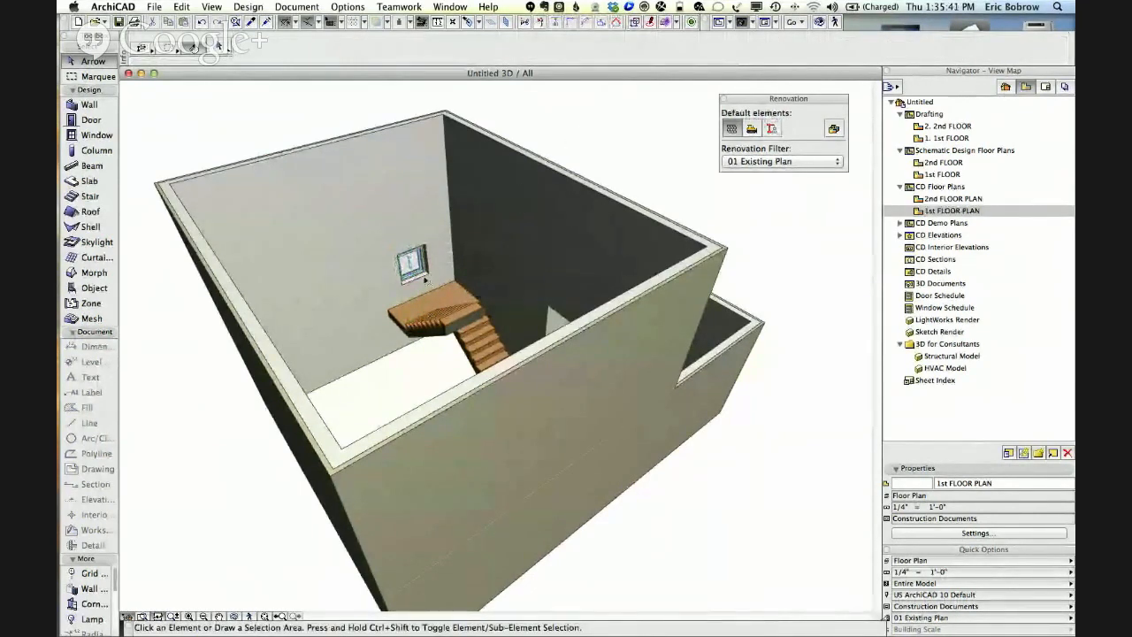
Examine the separate 1st floor and 2nd floor walls behind the stair in the 3D view.
{"action": "left_click", "coordinate": [382, 295]}
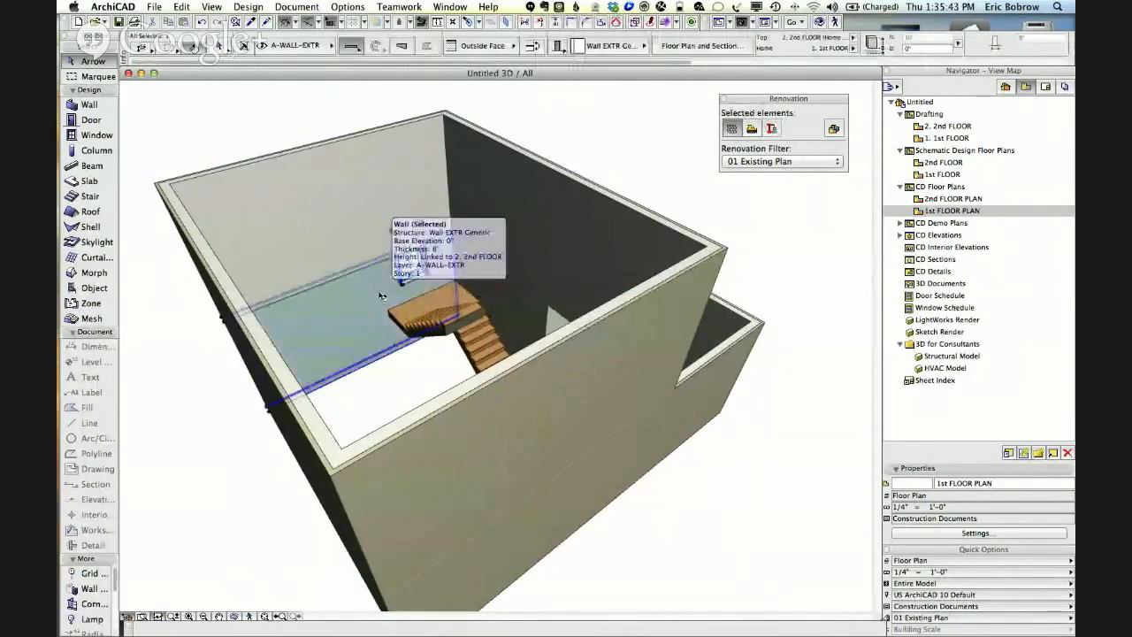
{"action": "left_click", "coordinate": [331, 130]}
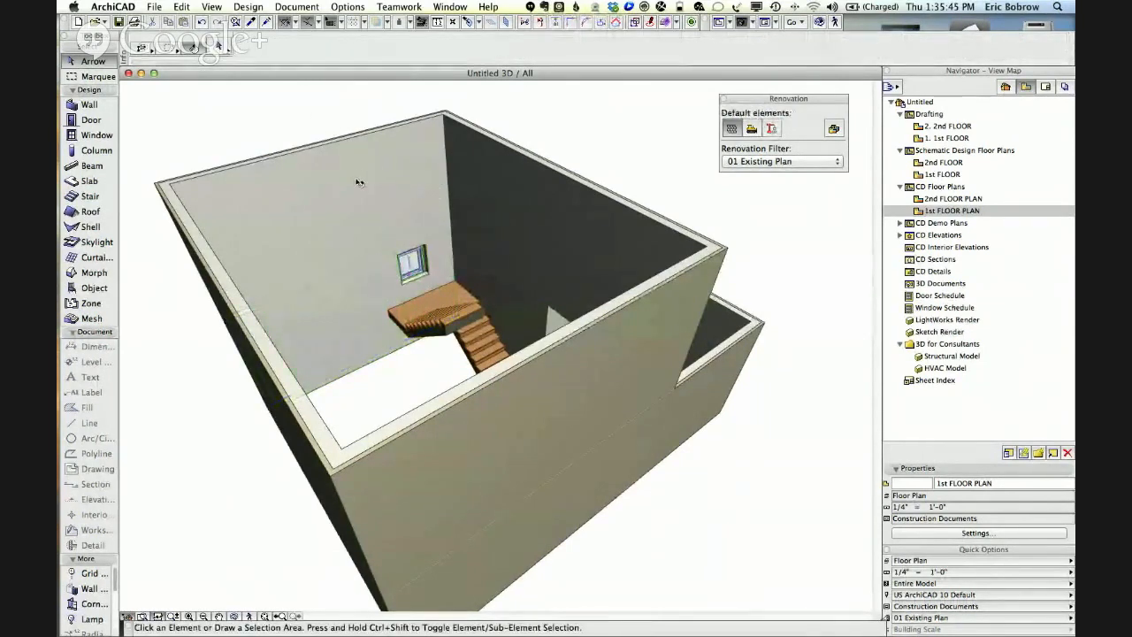
{"action": "left_click", "coordinate": [359, 177]}
{"action": "left_click", "coordinate": [345, 127]}
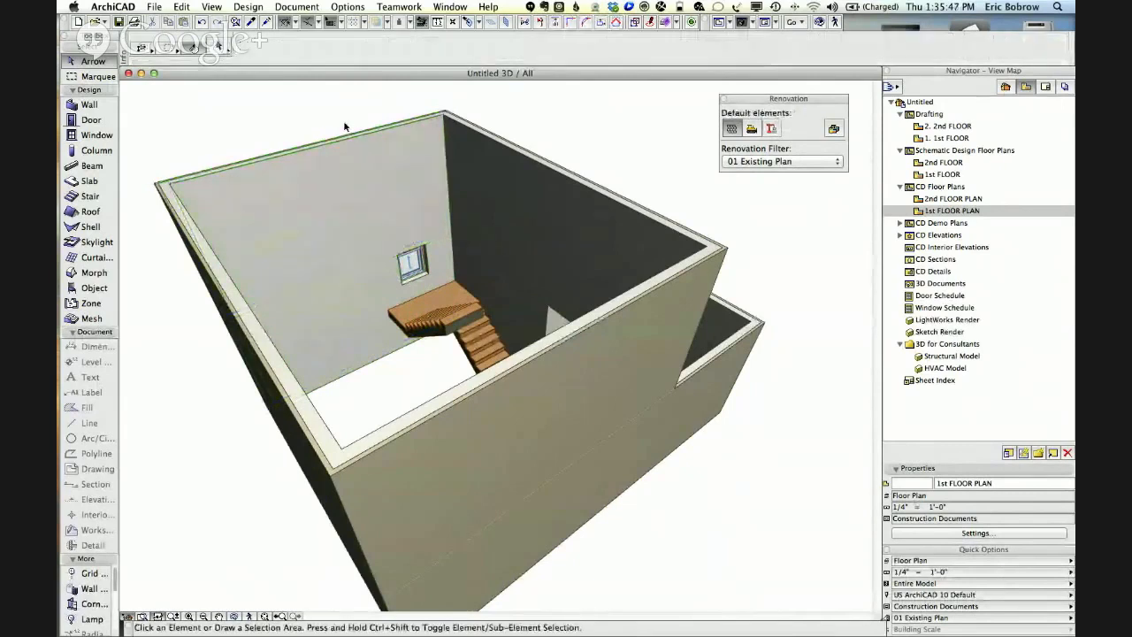
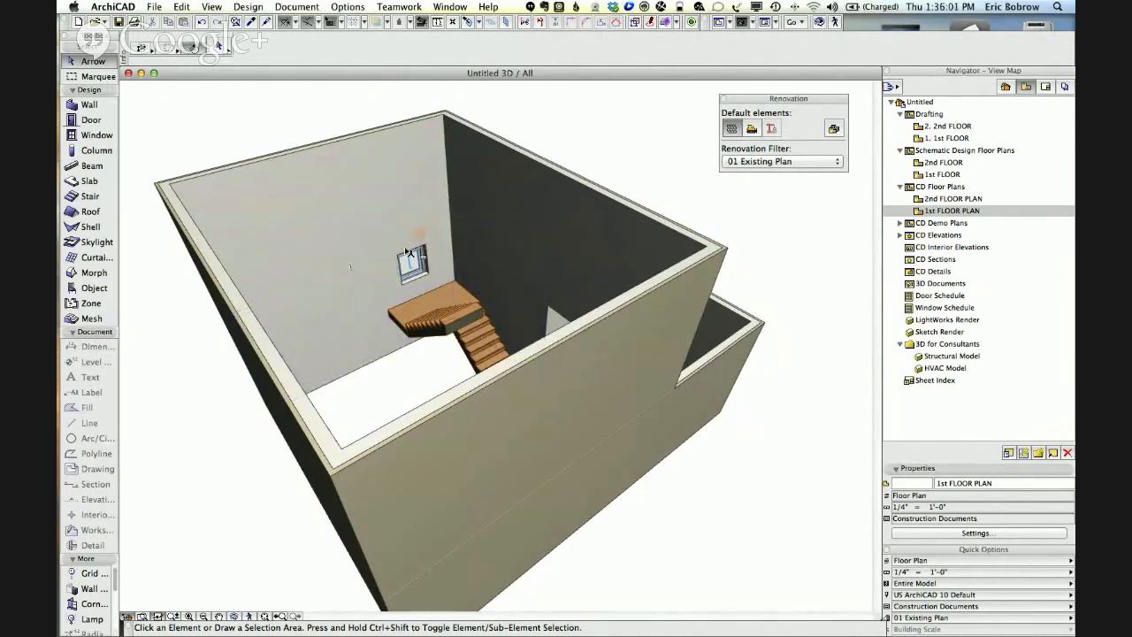
On the 2nd FLOOR PLAN, place a 2'-6" by 5' Simple Window Opening in the wall over the stairwell window.
{"action": "key", "text": "F2"}
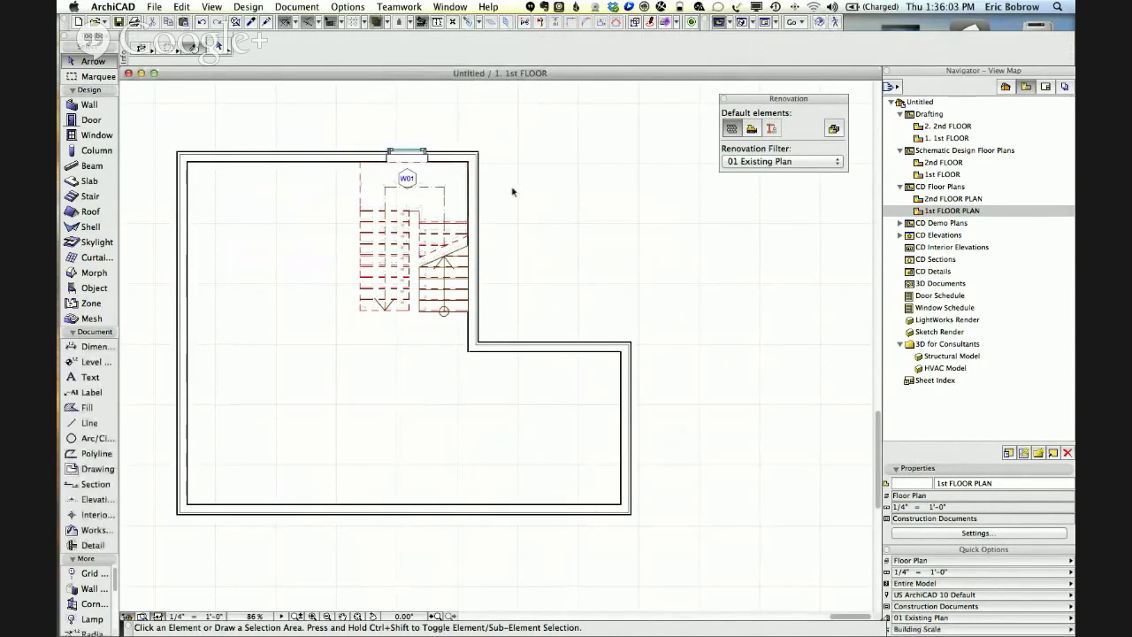
{"action": "double_click", "coordinate": [918, 199]}
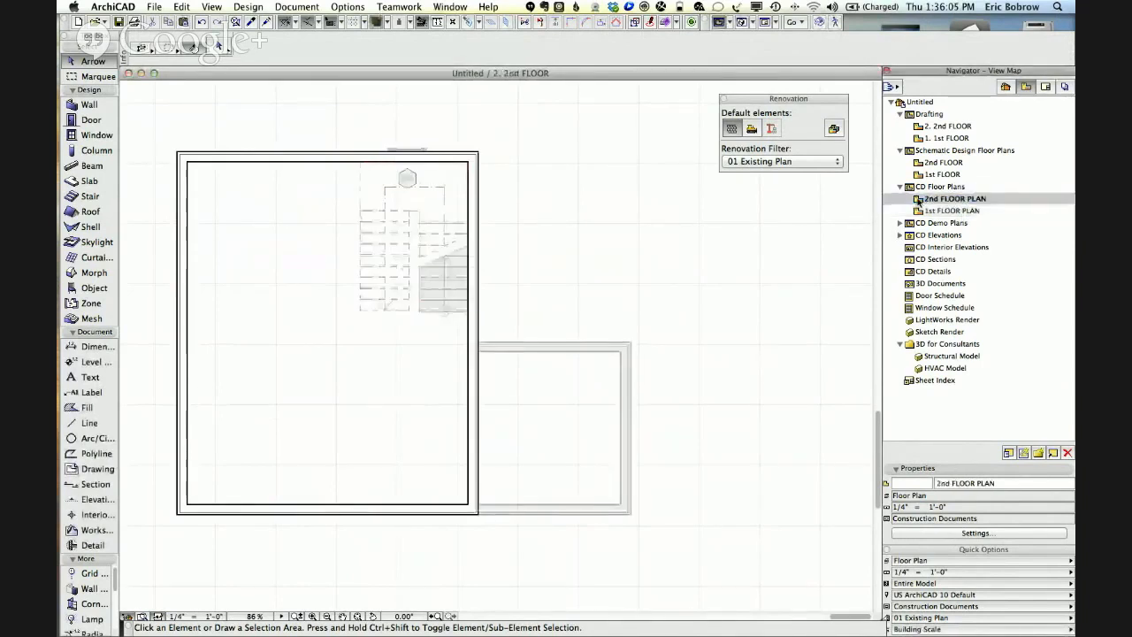
{"action": "left_click", "coordinate": [92, 136]}
{"action": "left_click", "coordinate": [318, 51]}
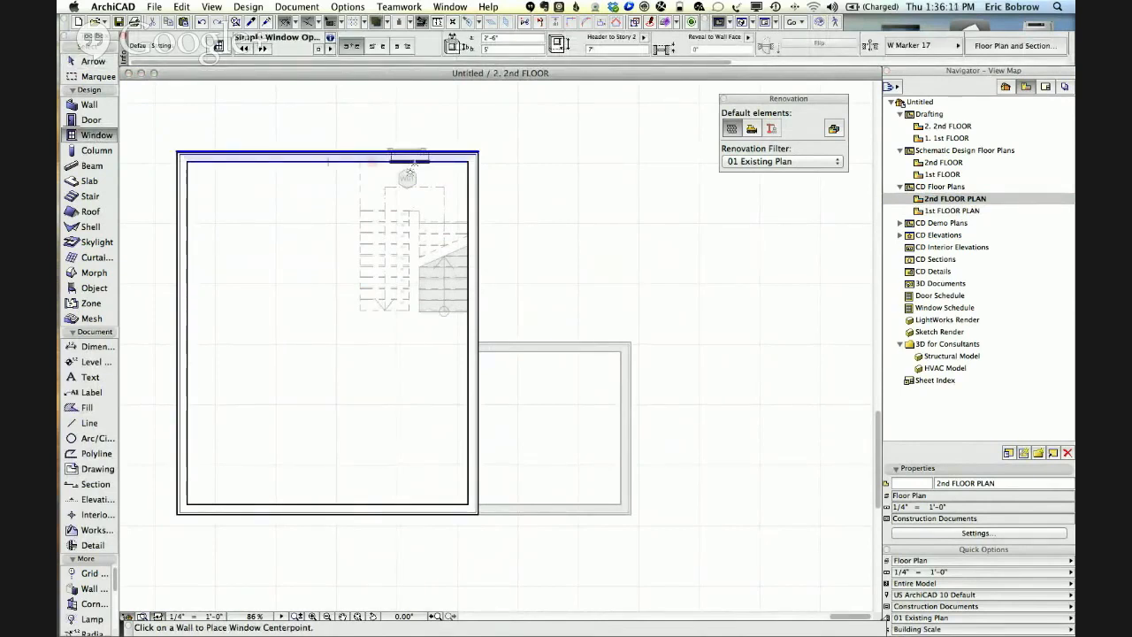
{"action": "left_click", "coordinate": [413, 162]}
{"action": "left_click", "coordinate": [431, 120]}
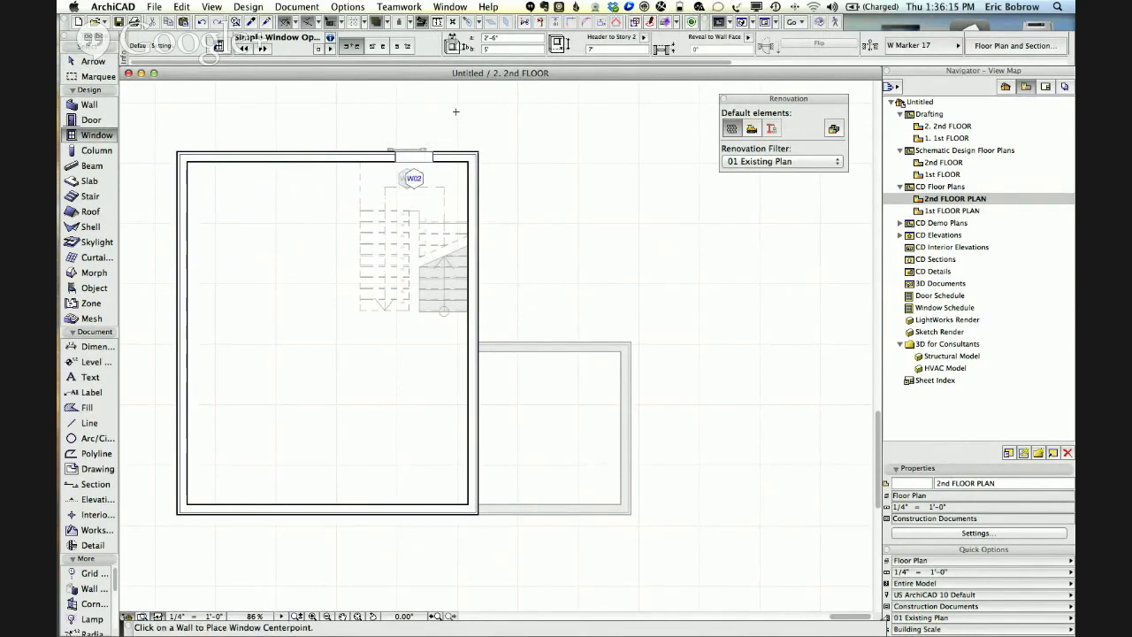
In the 3D view, shift the simple opening sideways along the wall to line up with the double hung window below.
{"action": "key", "text": "F3"}
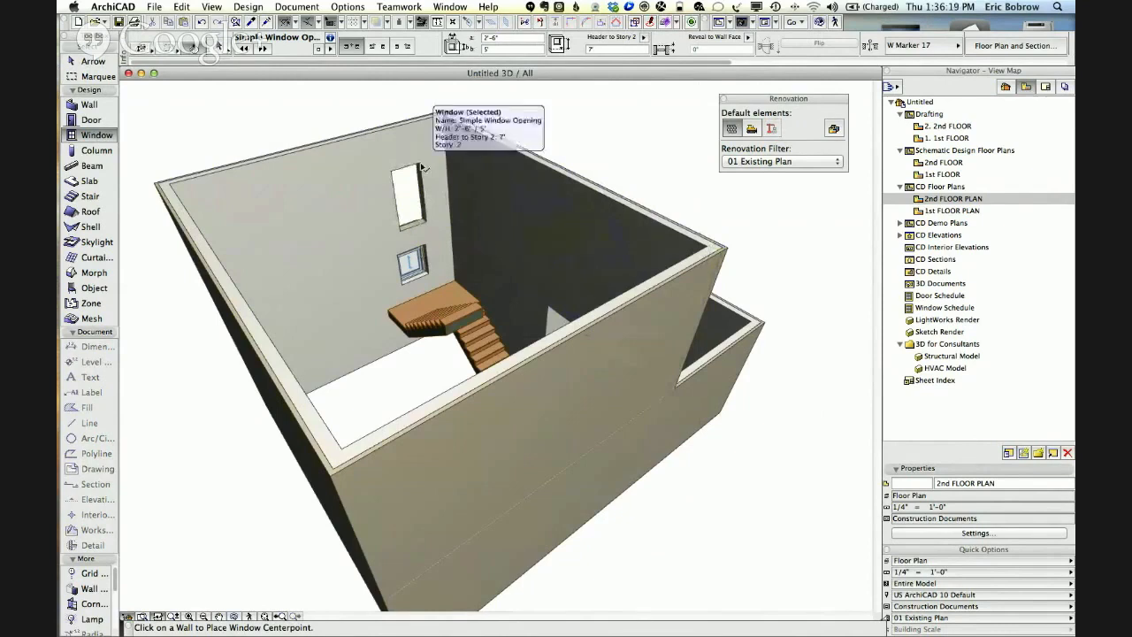
{"action": "left_click", "coordinate": [429, 229]}
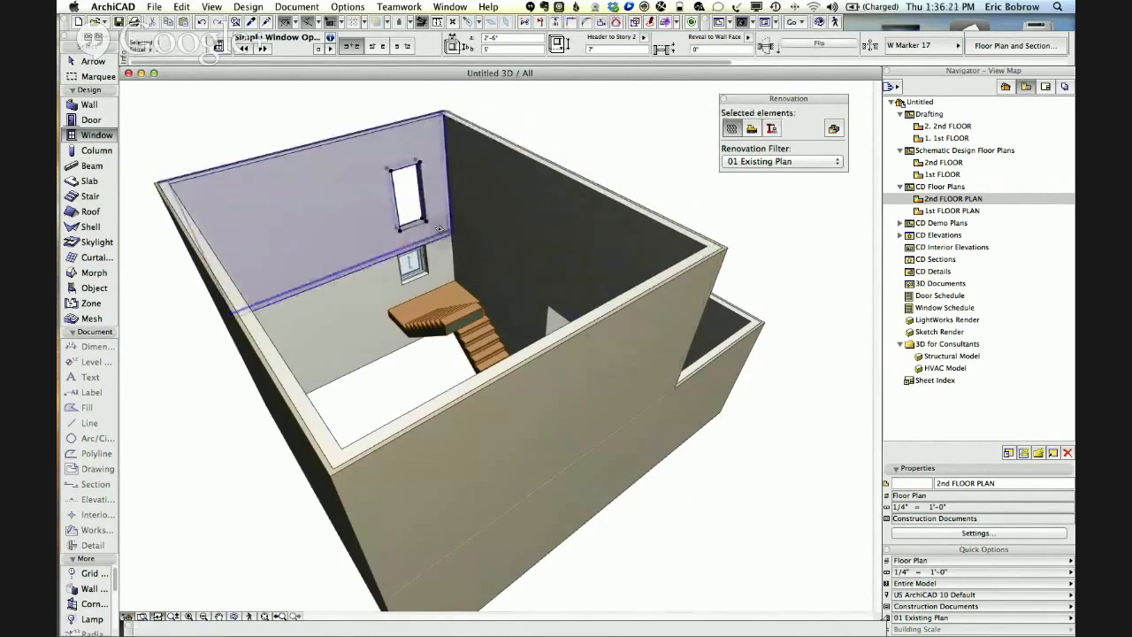
{"action": "key", "text": "super+d"}
{"action": "left_click", "coordinate": [427, 221]}
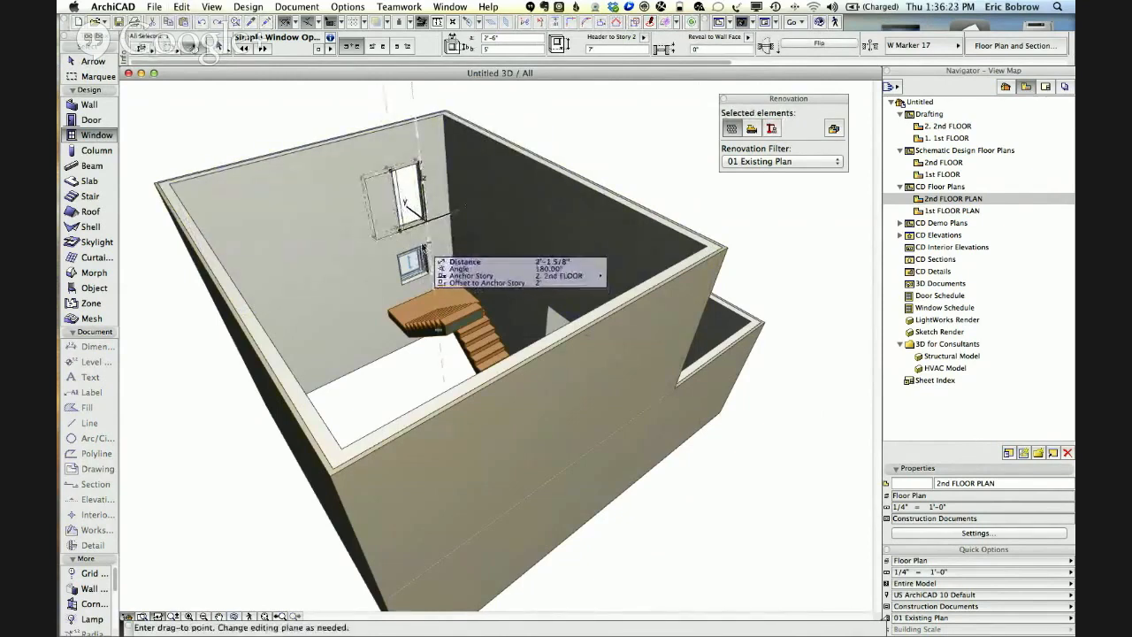
{"action": "left_click", "coordinate": [428, 232]}
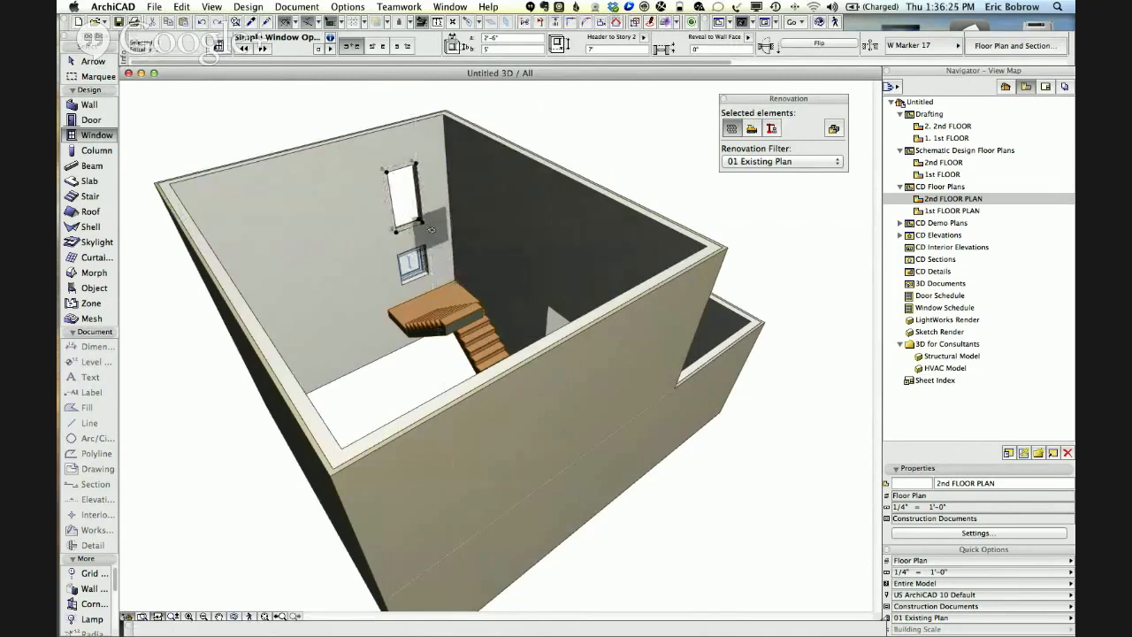
Lower the simple opening vertically until its sill meets the bottom corner of the double hung window.
{"action": "key", "text": "super+d"}
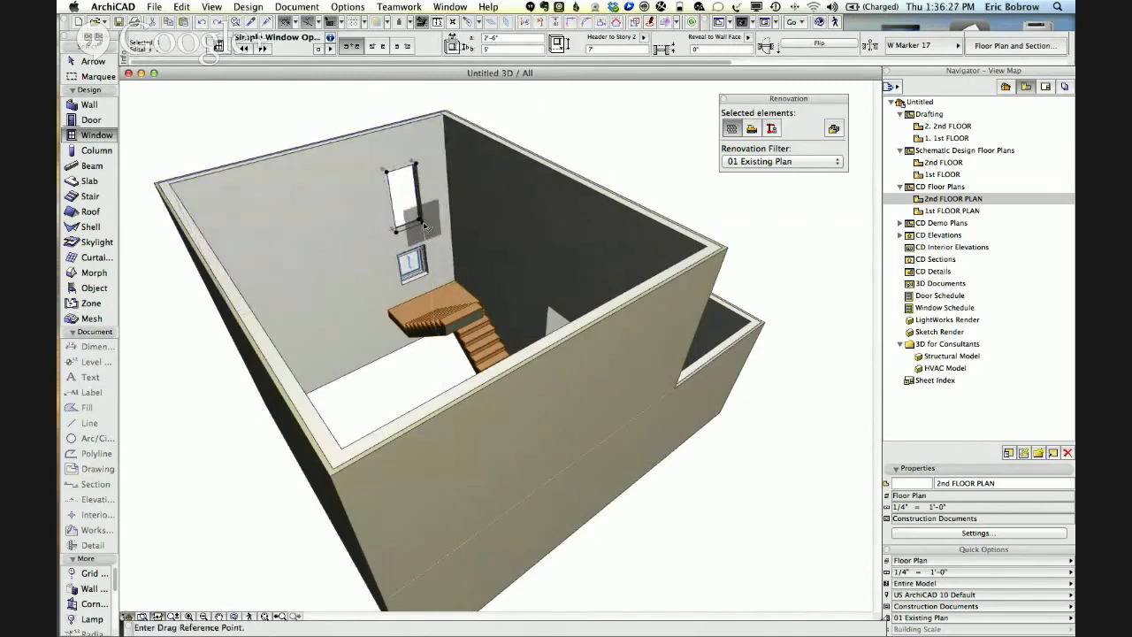
{"action": "left_click", "coordinate": [422, 222]}
{"action": "left_click", "coordinate": [426, 258]}
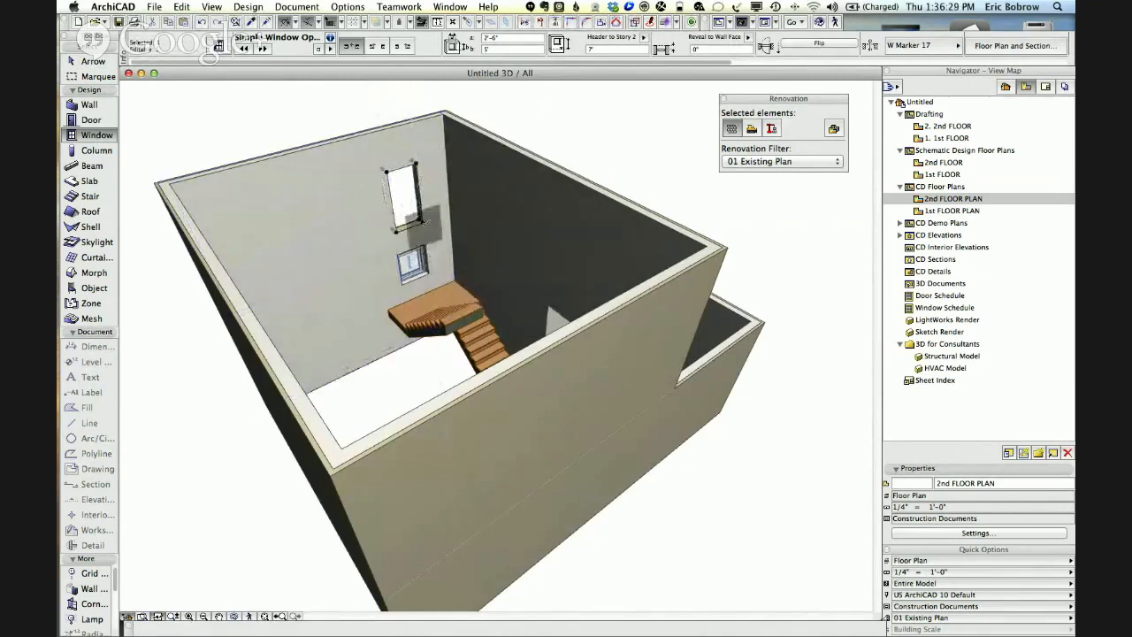
{"action": "left_click", "coordinate": [423, 222]}
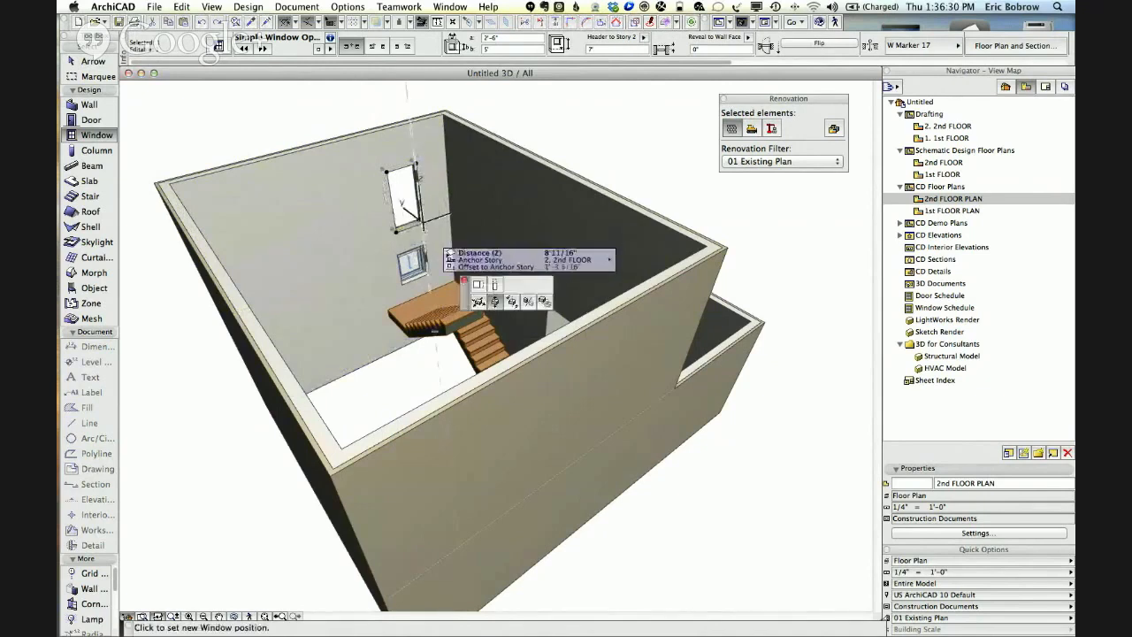
{"action": "left_click", "coordinate": [499, 301]}
{"action": "left_click", "coordinate": [429, 271]}
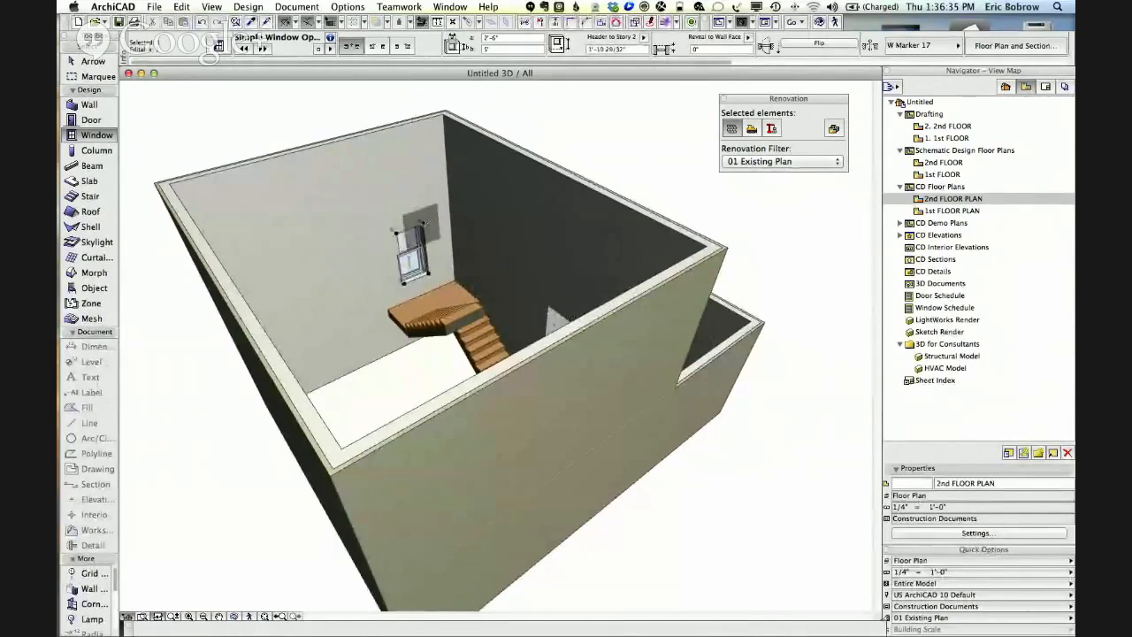
Stretch the simple opening to a height of 5'-1/4" so its head matches the double hung window's top.
{"action": "left_click", "coordinate": [424, 223]}
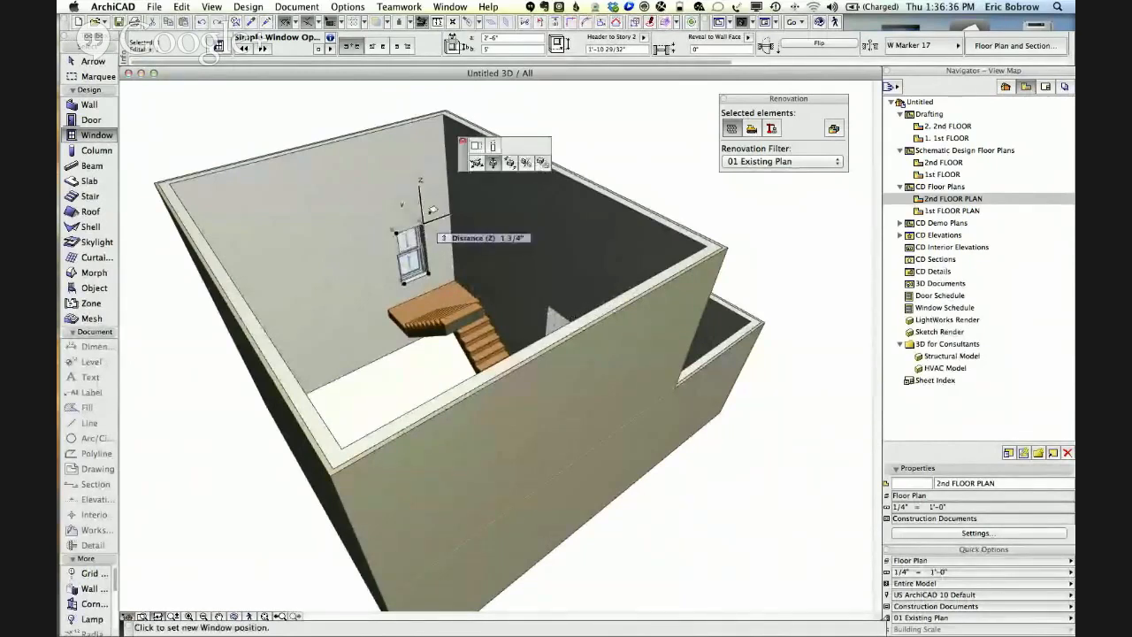
{"action": "left_click", "coordinate": [492, 145]}
{"action": "left_click", "coordinate": [421, 214]}
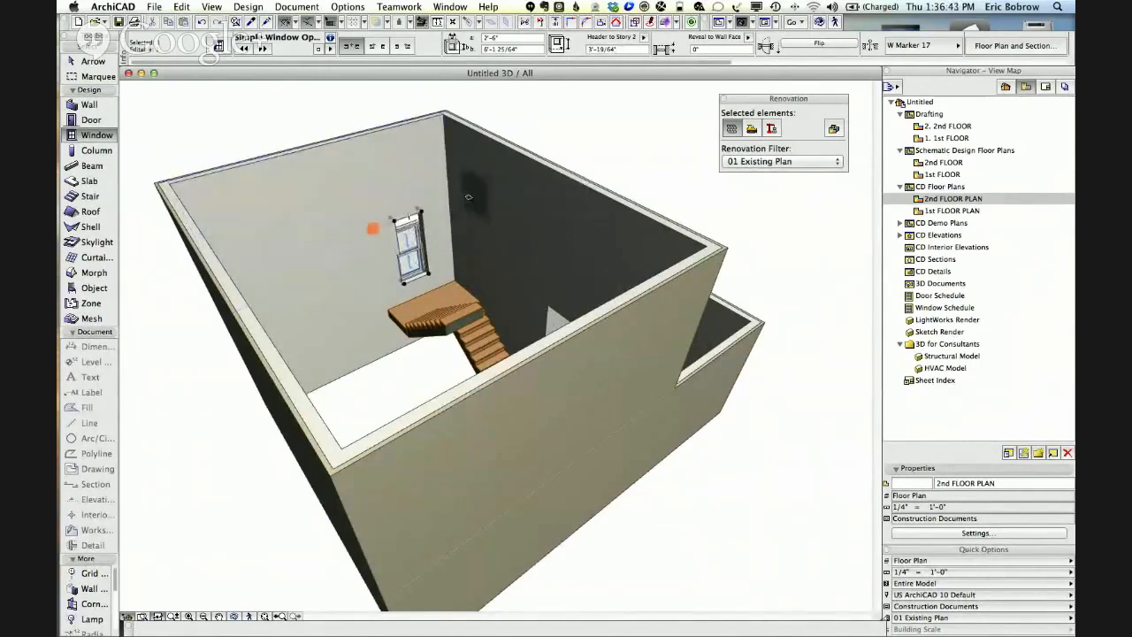
{"action": "left_click", "coordinate": [423, 215]}
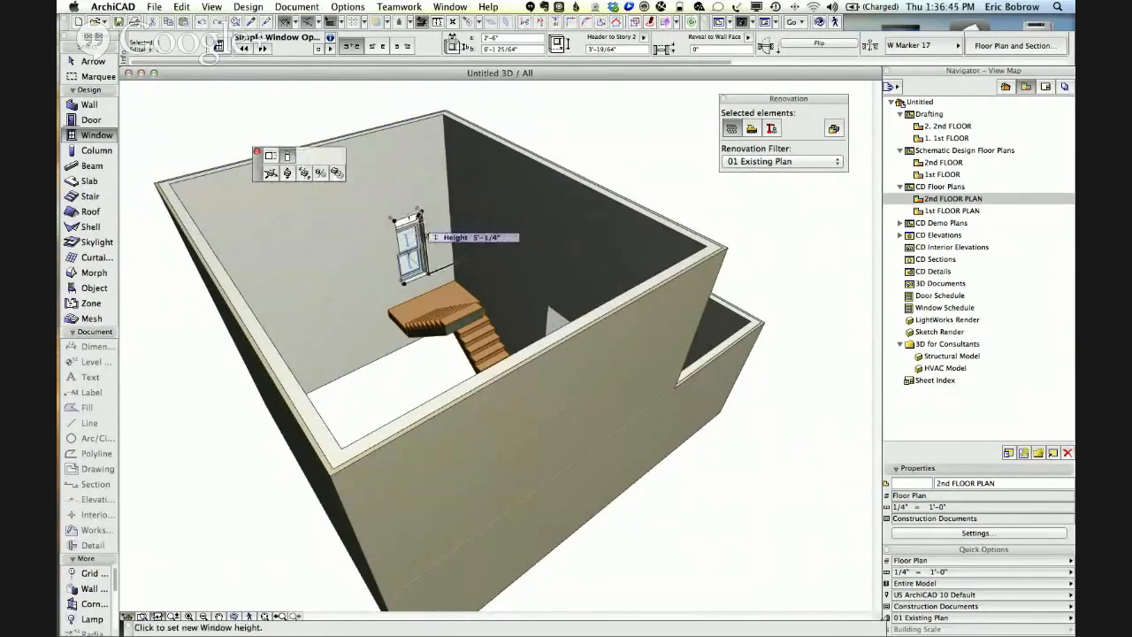
{"action": "left_click", "coordinate": [424, 226]}
{"action": "key", "text": "Escape"}
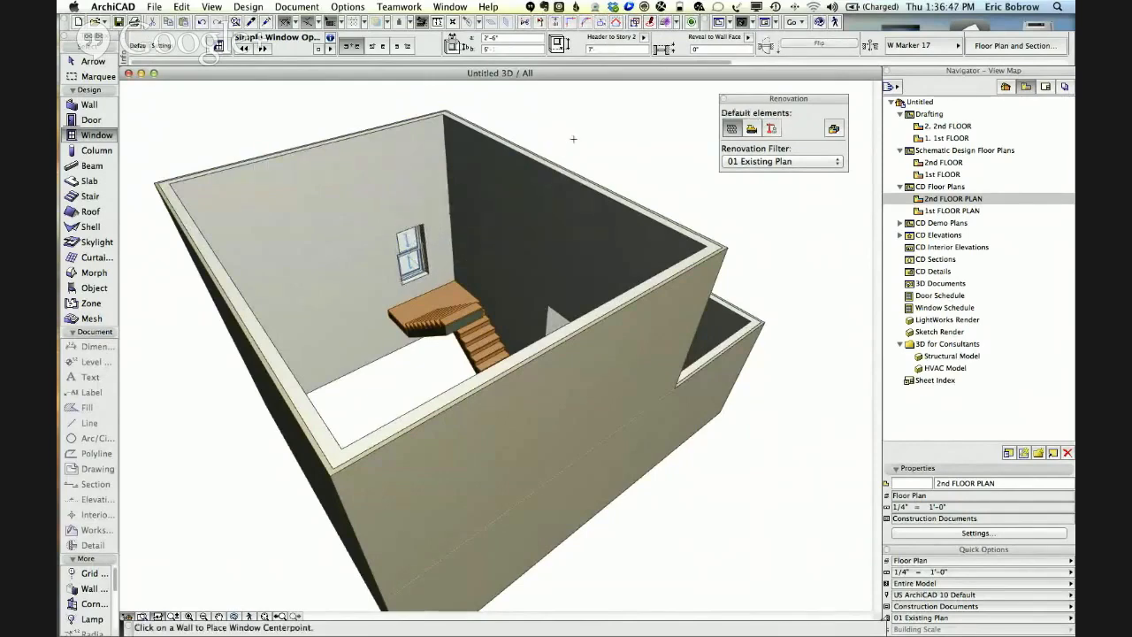
On the 2nd floor plan, stretch both jambs of the simple opening to the double hung window's outline, about 2'-6 1/2" wide, and return to 3D.
{"action": "middle_click_drag", "start_coordinate": [579, 147], "coordinate": [444, 155], "text": "shift"}
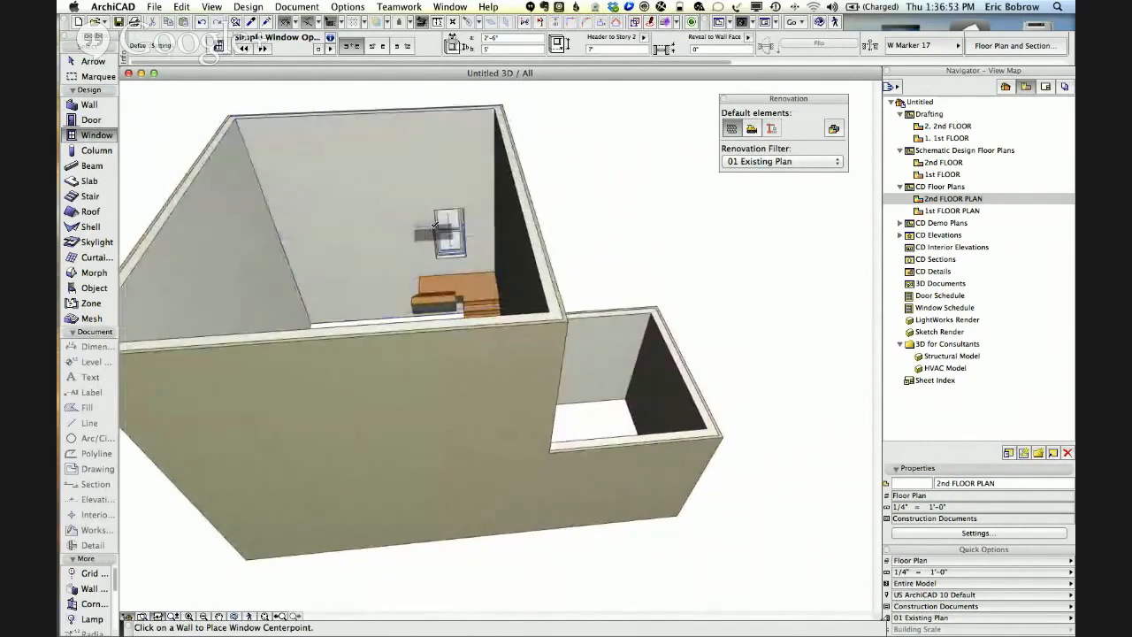
{"action": "key", "text": "F2"}
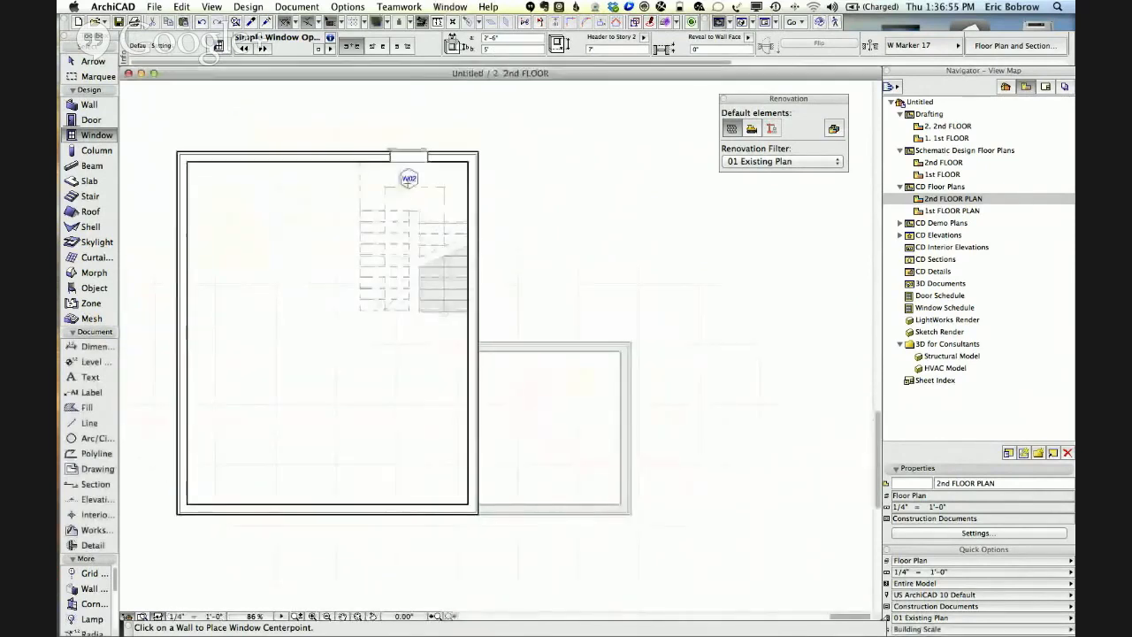
{"action": "scroll", "coordinate": [396, 162], "scroll_direction": "up", "scroll_amount": 5}
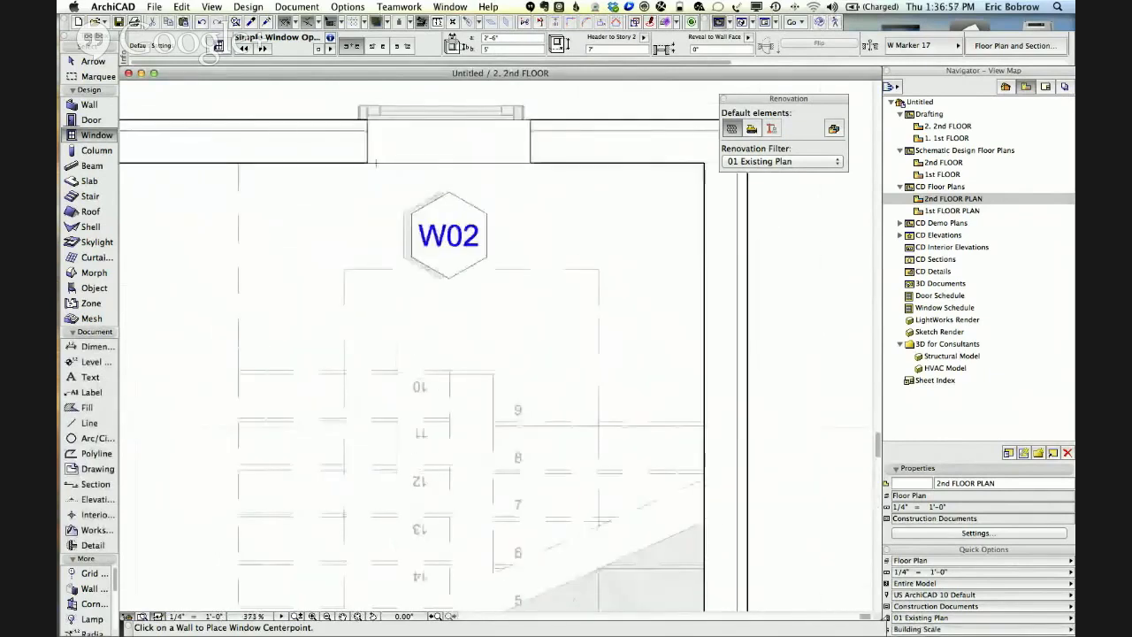
{"action": "left_click", "coordinate": [367, 163]}
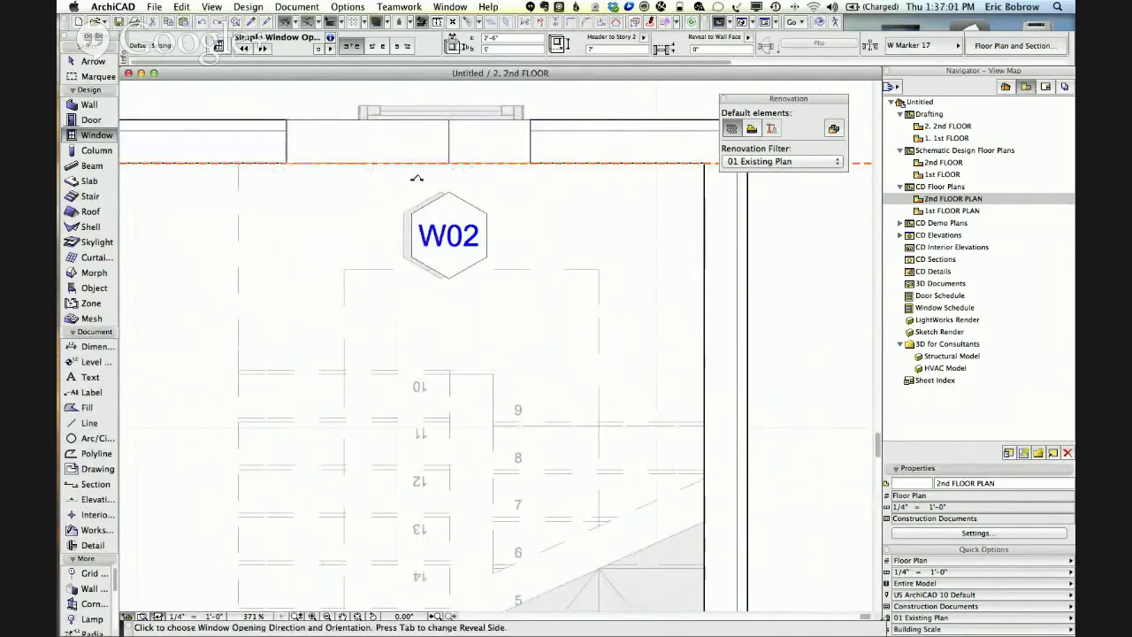
{"action": "left_click", "coordinate": [380, 170]}
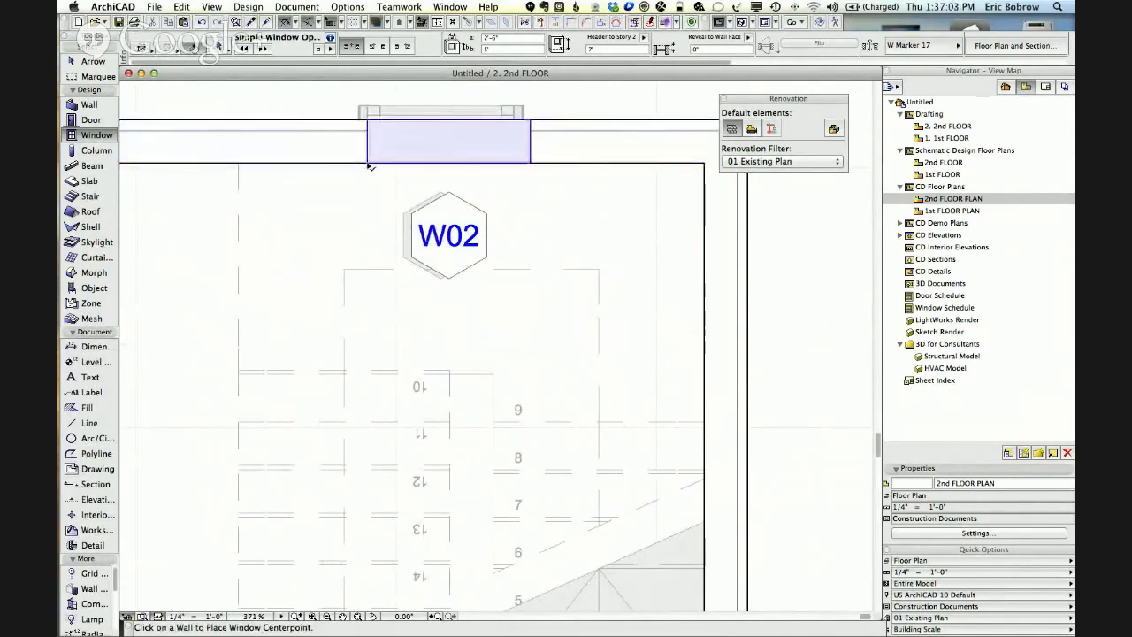
{"action": "left_click", "coordinate": [369, 165], "text": "shift"}
{"action": "left_click", "coordinate": [369, 166]}
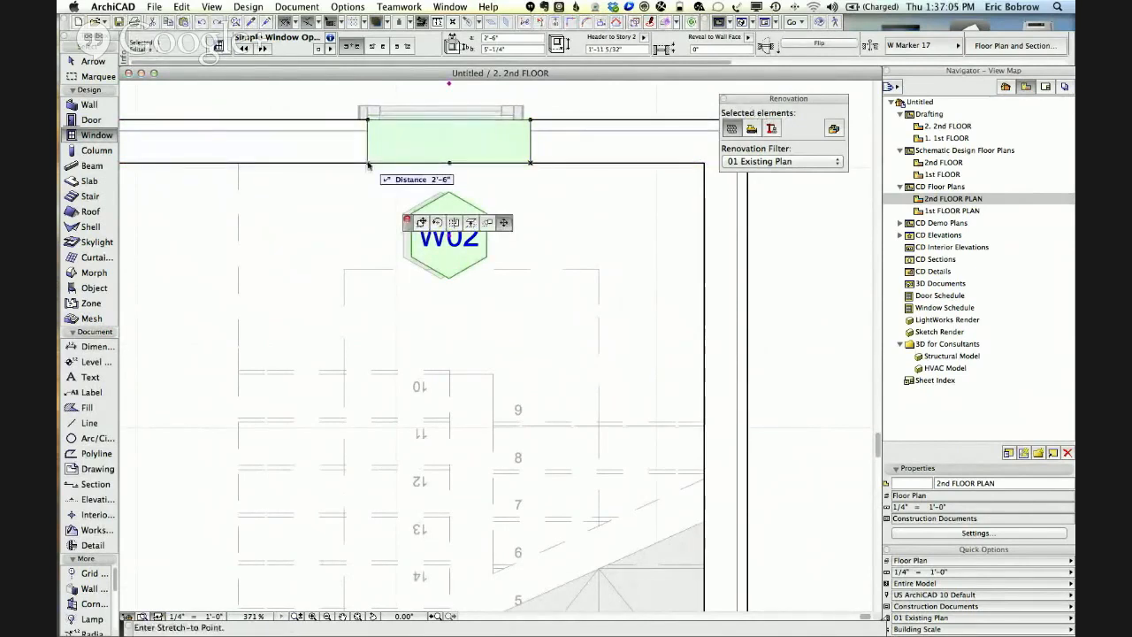
{"action": "left_click", "coordinate": [358, 111]}
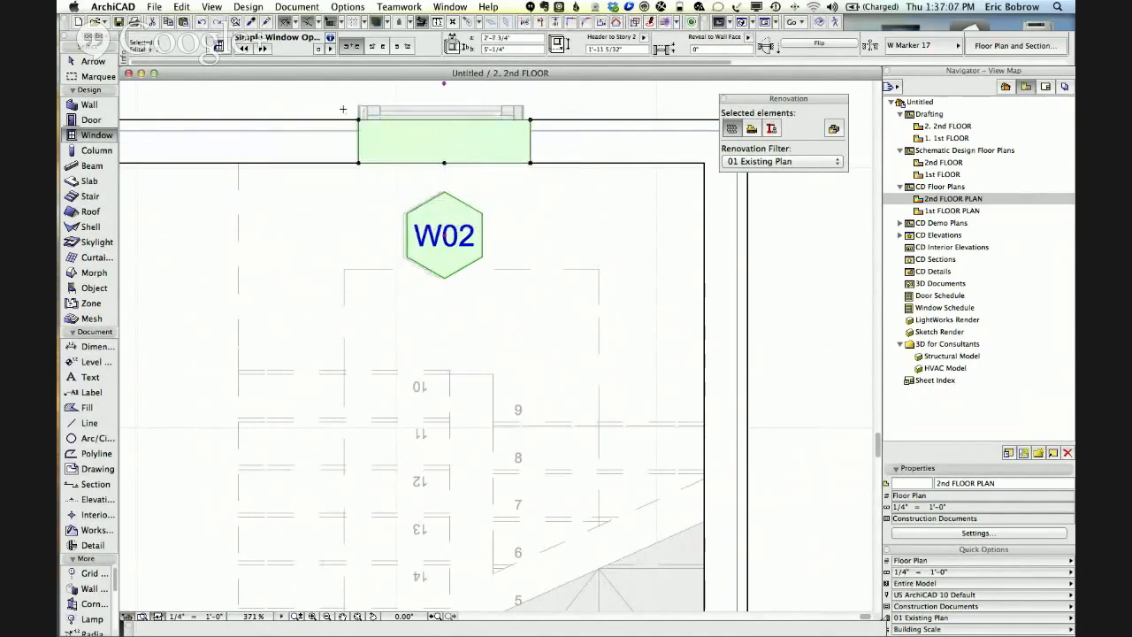
{"action": "left_click", "coordinate": [529, 116]}
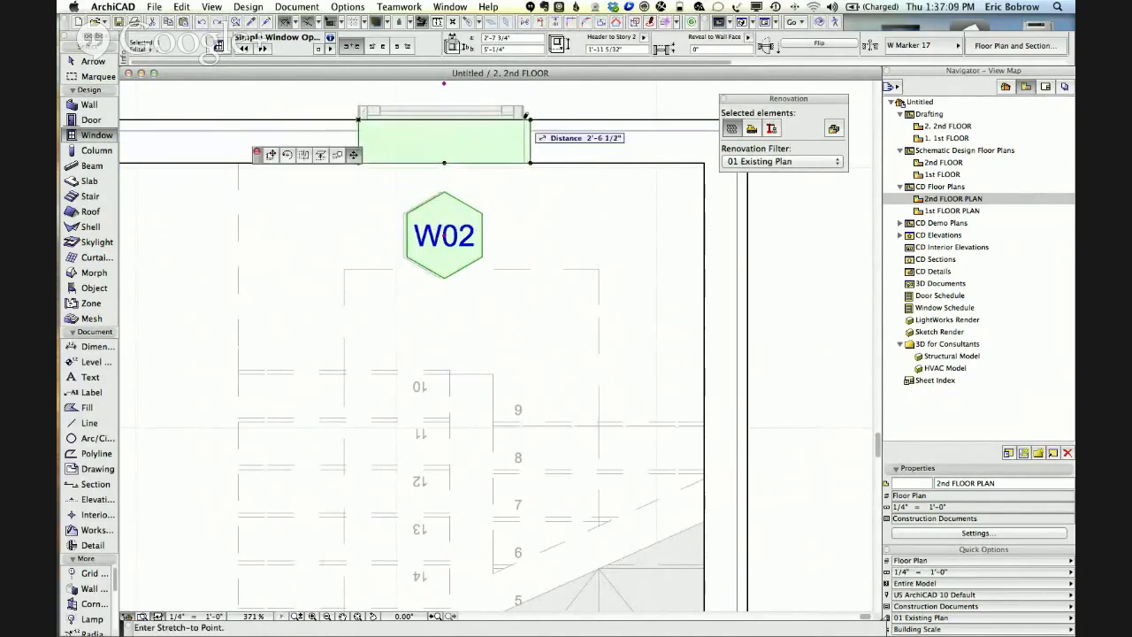
{"action": "left_click", "coordinate": [522, 124]}
{"action": "key", "text": "Escape"}
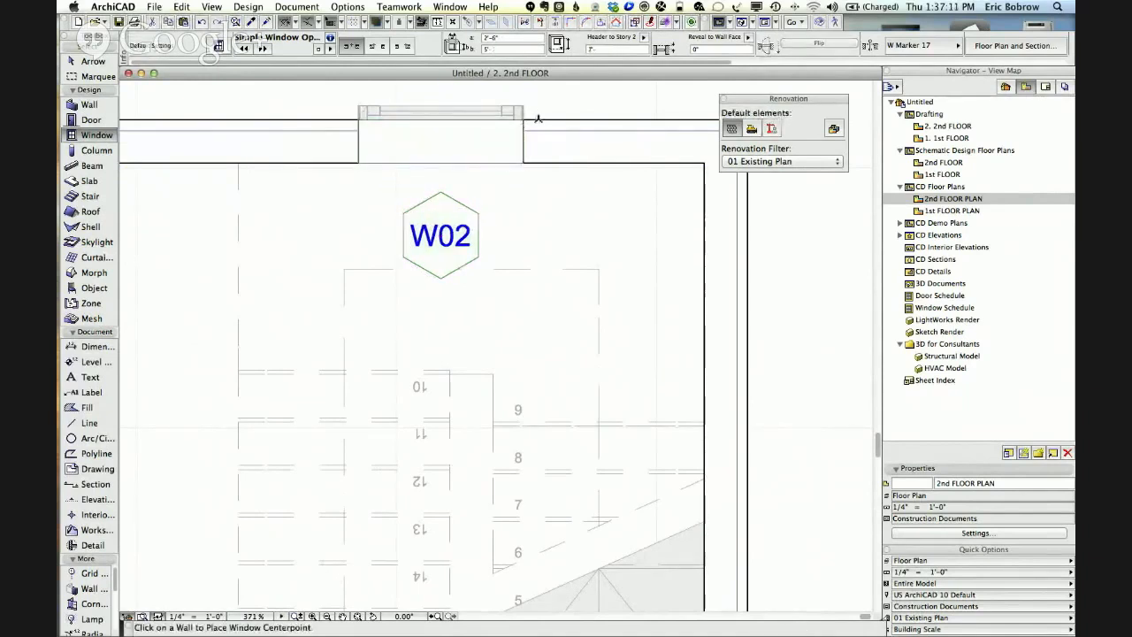
{"action": "key", "text": "F3"}
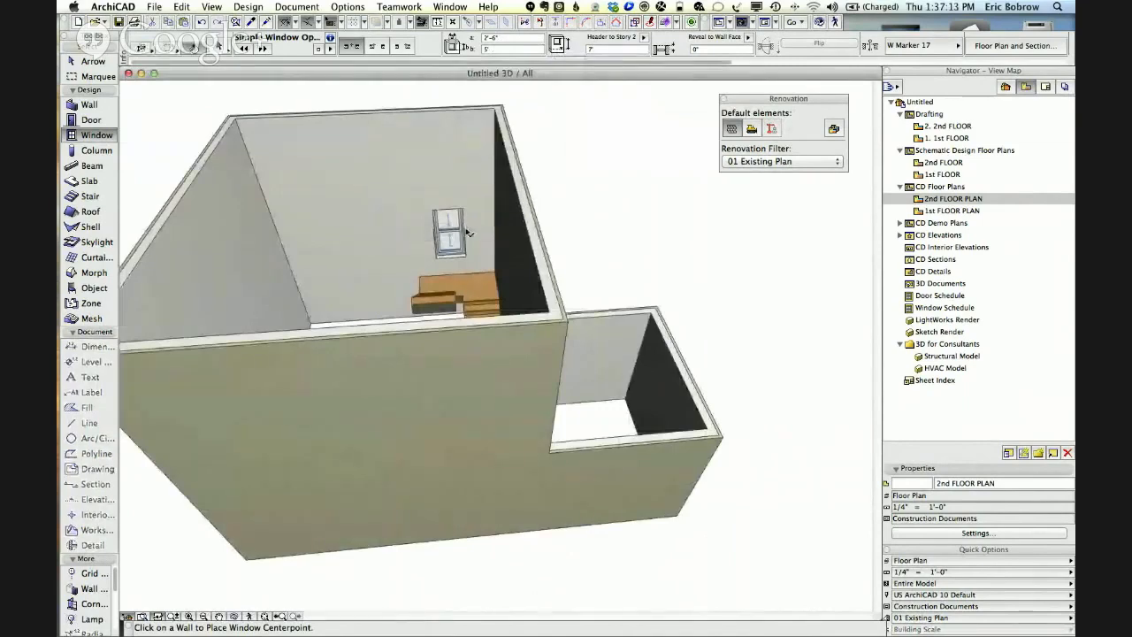
Switch to the 1st floor plan and open the settings of double hung window W01.
{"action": "scroll", "coordinate": [464, 230], "scroll_direction": "up", "scroll_amount": 5}
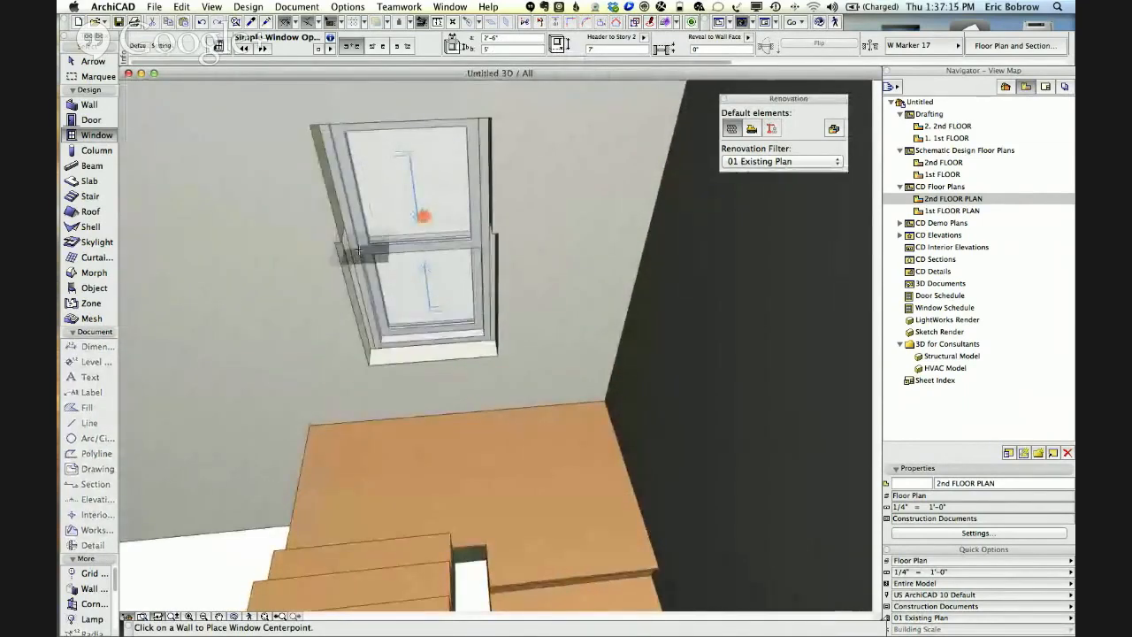
{"action": "scroll", "coordinate": [354, 253], "scroll_direction": "down", "scroll_amount": 3}
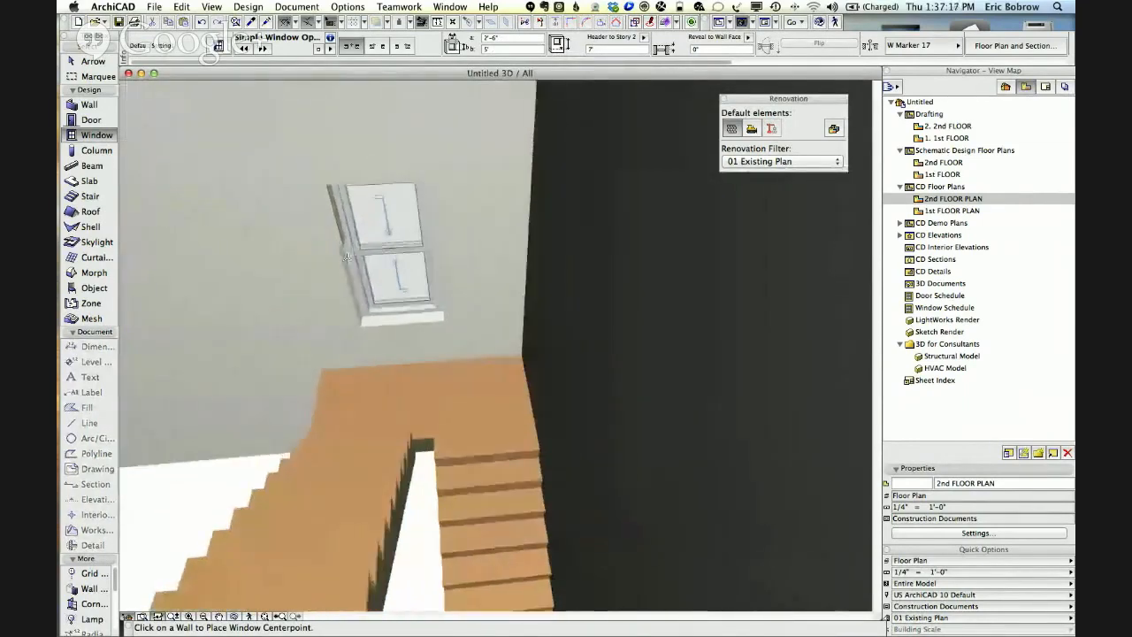
{"action": "scroll", "coordinate": [348, 256], "scroll_direction": "down", "scroll_amount": 3}
{"action": "key", "text": "F2"}
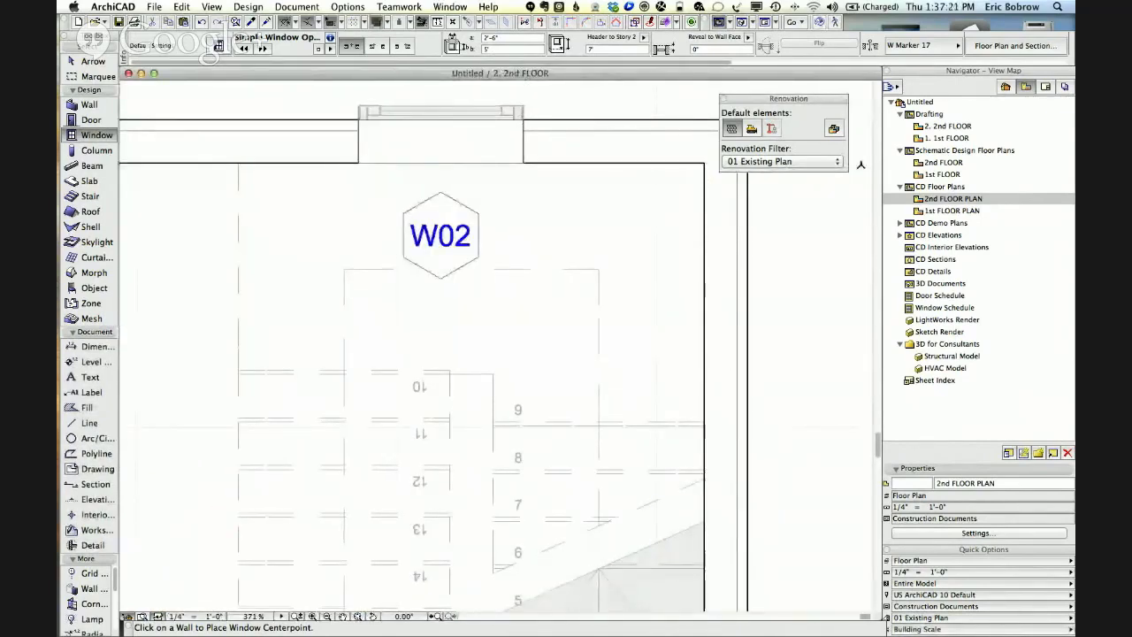
{"action": "double_click", "coordinate": [928, 211]}
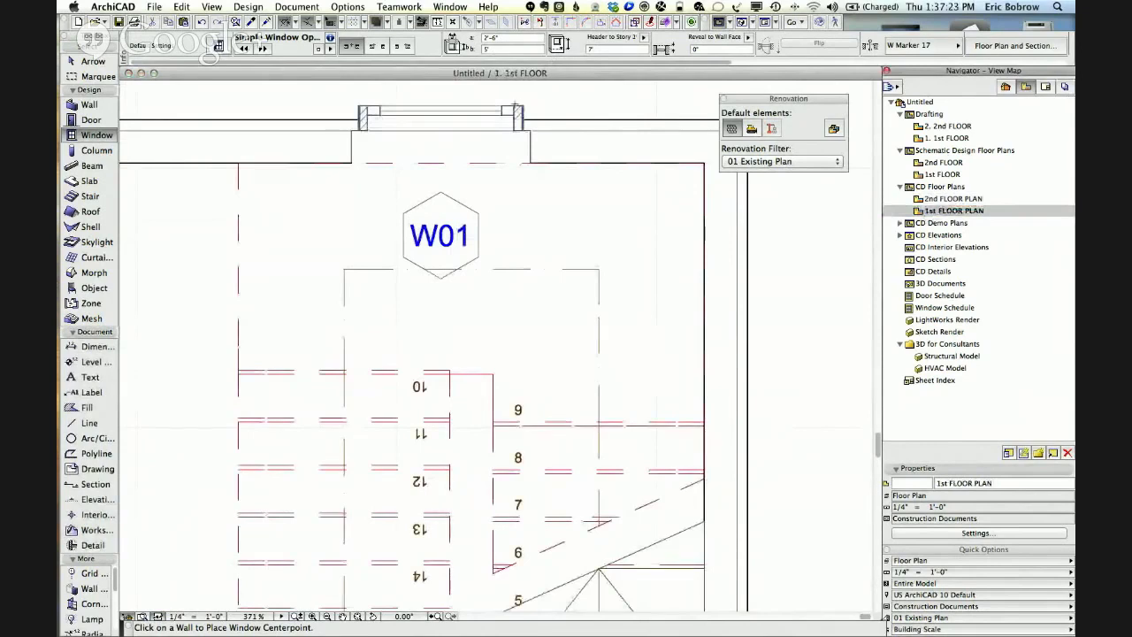
{"action": "left_click", "coordinate": [516, 106], "text": "shift"}
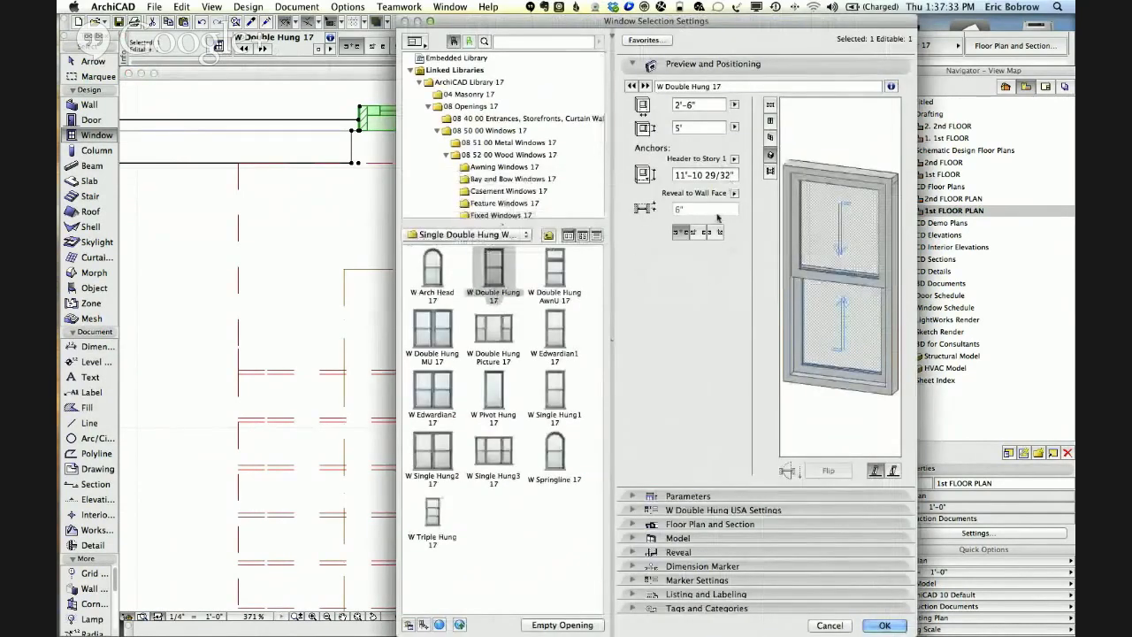
Change the double hung window's wall closure to Solid Wall so its reveal to the wall face becomes editable.
{"action": "left_click", "coordinate": [735, 196]}
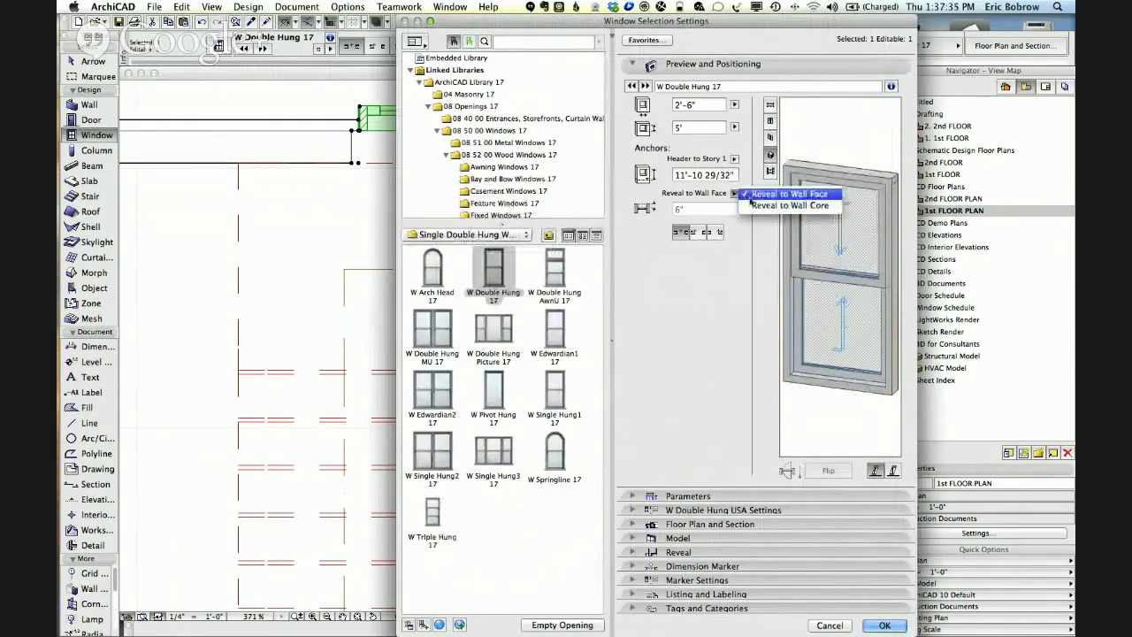
{"action": "left_click", "coordinate": [702, 205]}
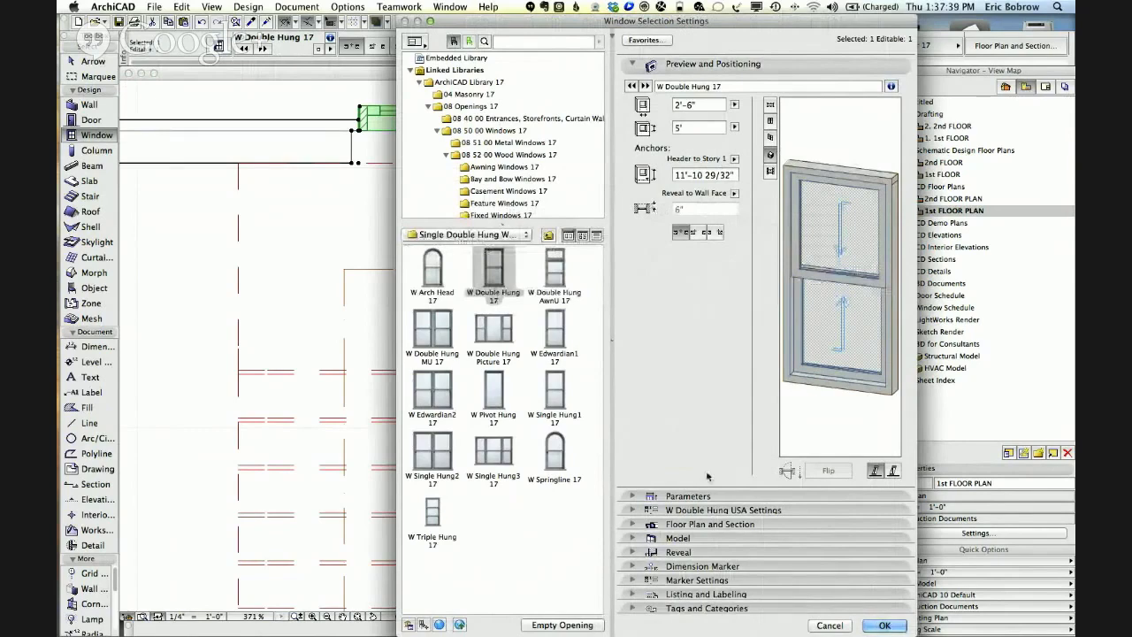
{"action": "left_click", "coordinate": [677, 552]}
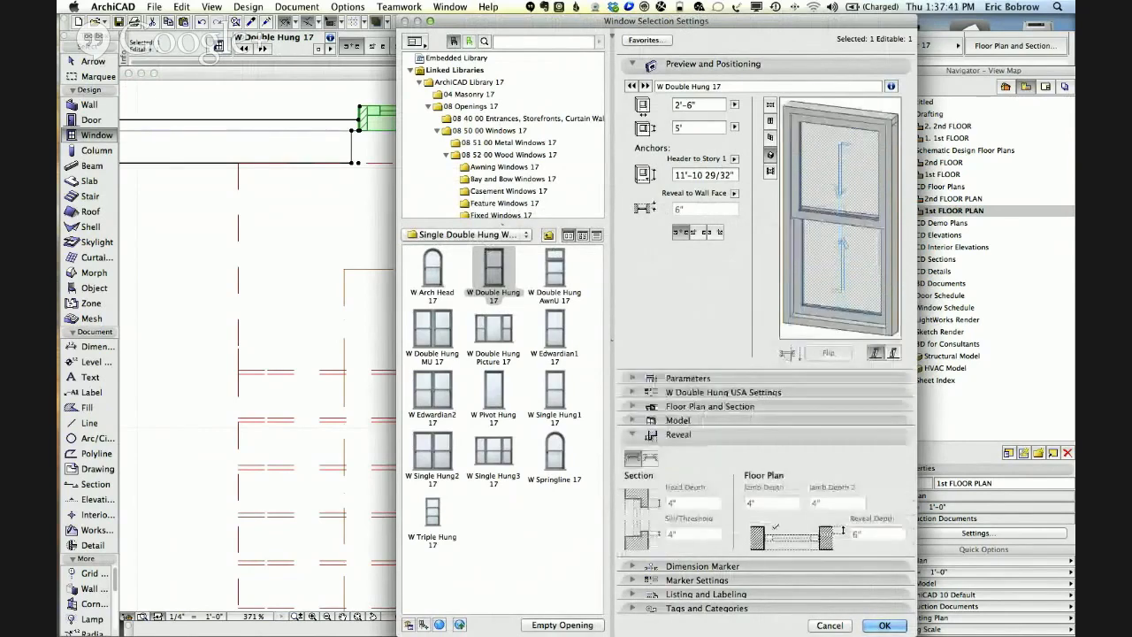
{"action": "left_click", "coordinate": [638, 421]}
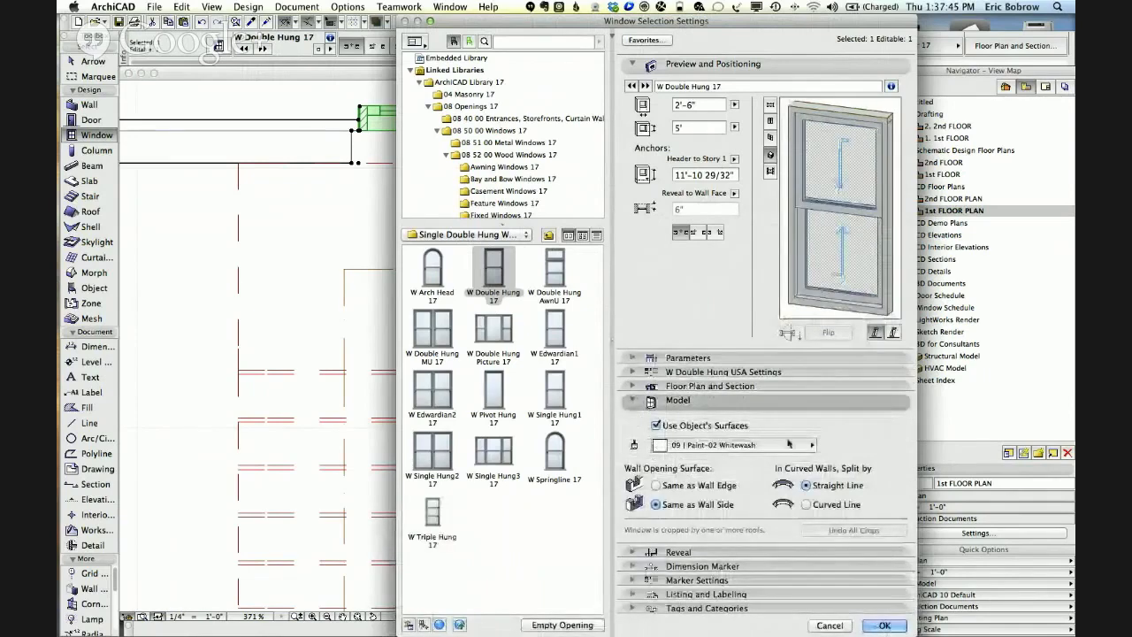
{"action": "left_click", "coordinate": [646, 374]}
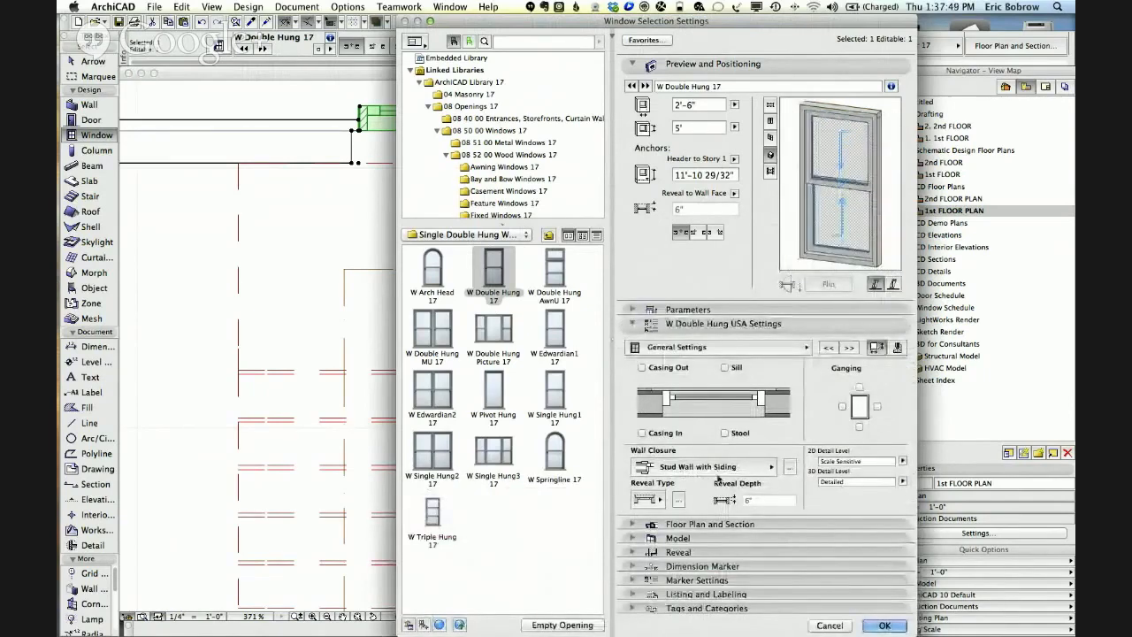
{"action": "left_click", "coordinate": [761, 468]}
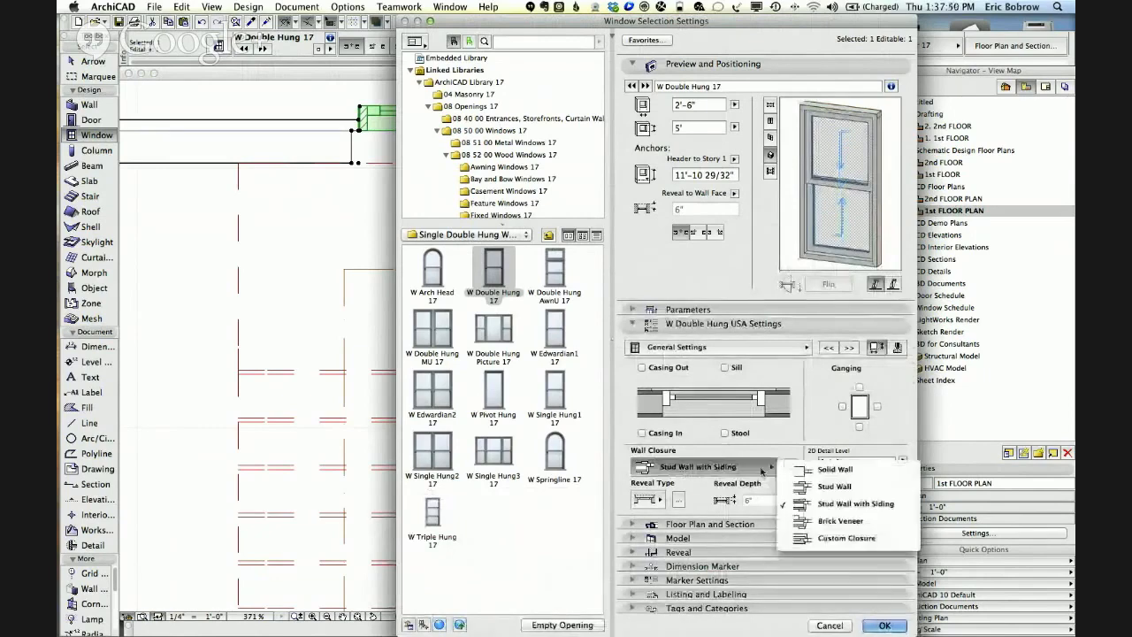
{"action": "left_click", "coordinate": [833, 468]}
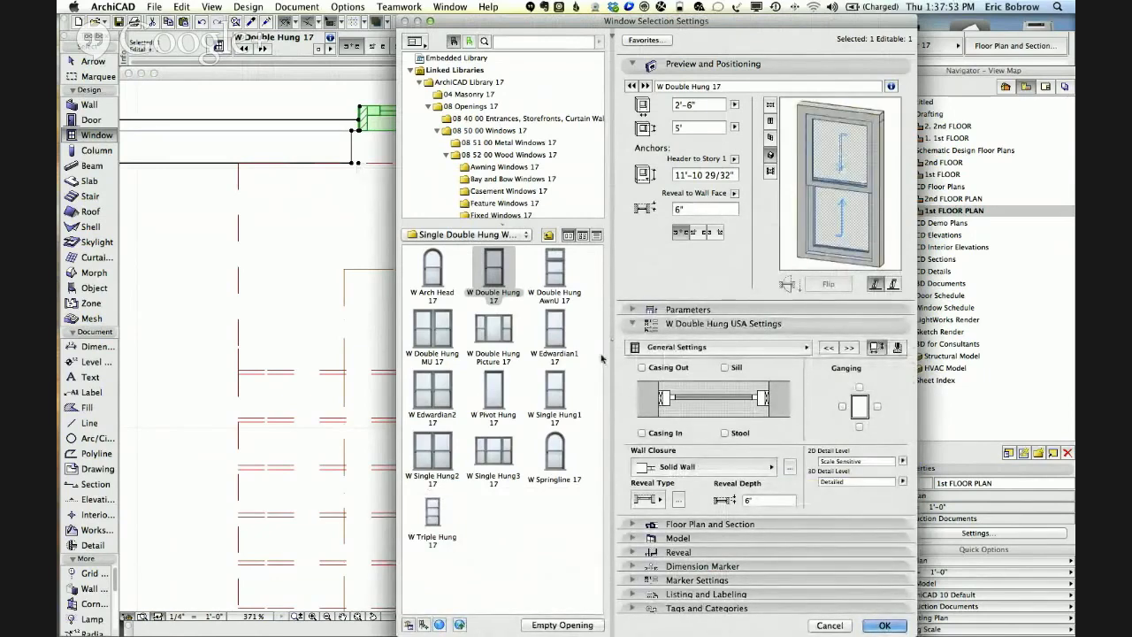
{"action": "left_click", "coordinate": [883, 625]}
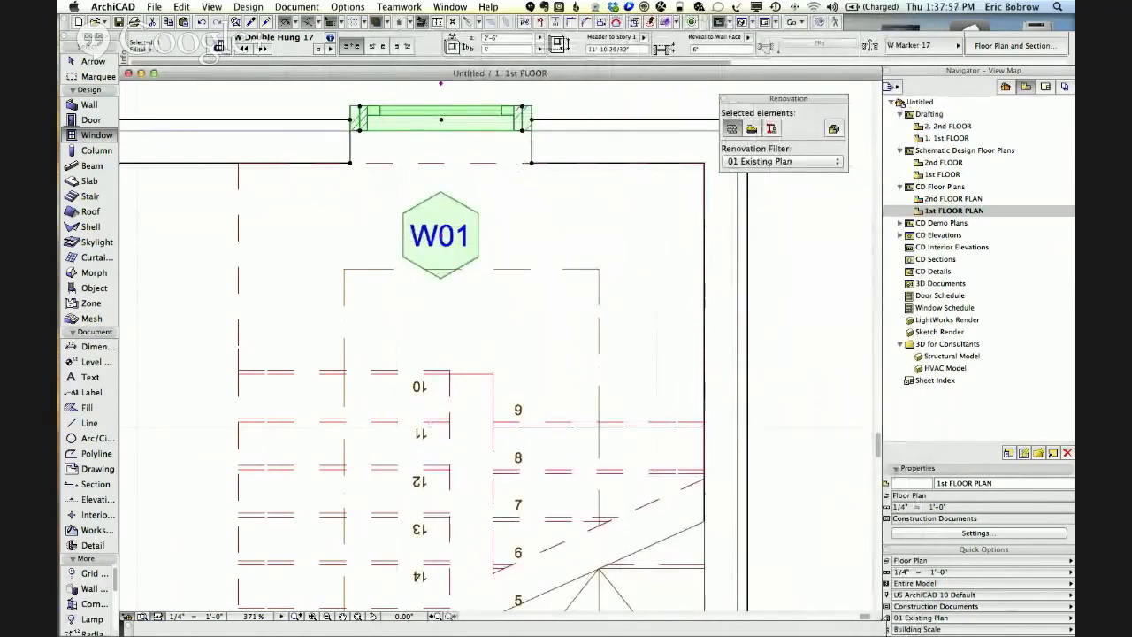
Set the double hung window's reveal to wall face to 0" and view it in 3D.
{"action": "left_click_drag", "start_coordinate": [705, 50], "coordinate": [670, 48]}
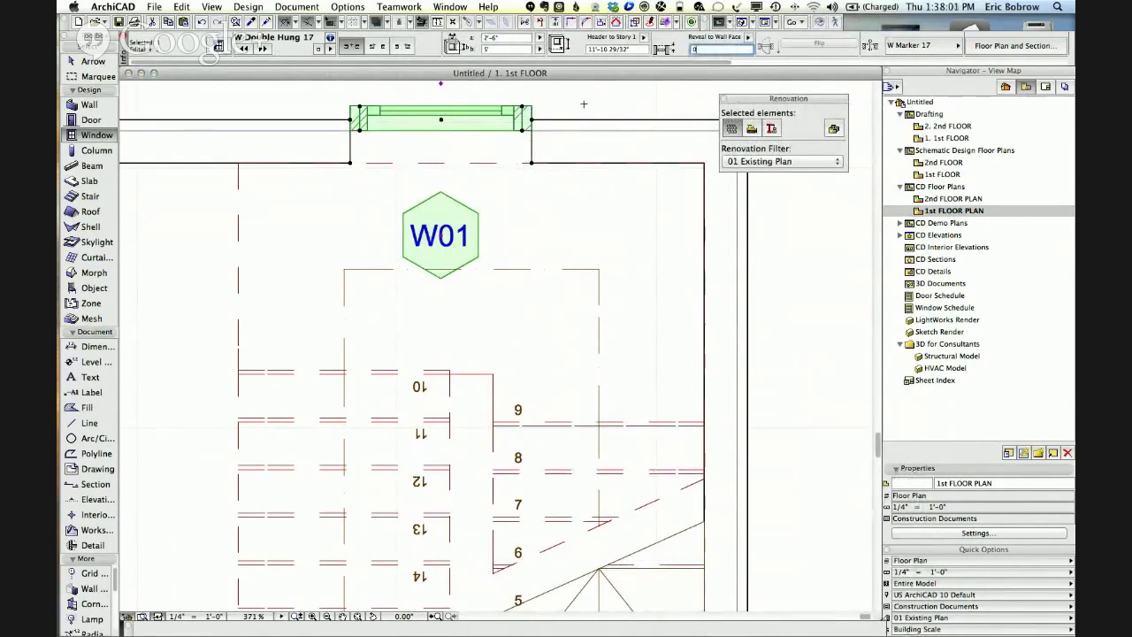
{"action": "key", "text": "Return"}
{"action": "key", "text": "Escape"}
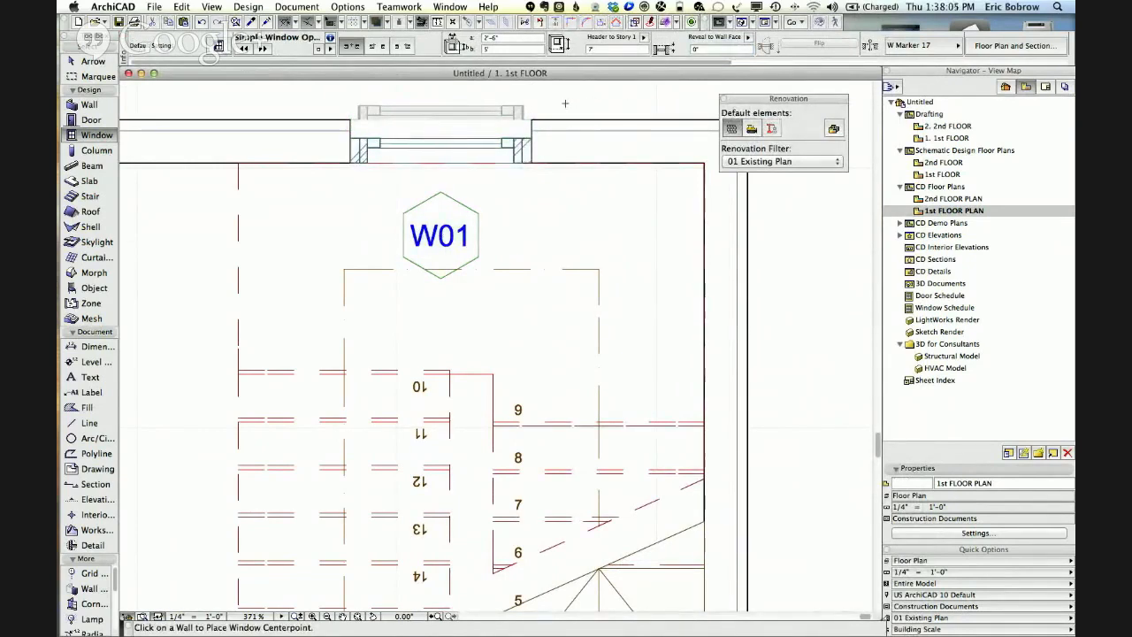
{"action": "key", "text": "F3"}
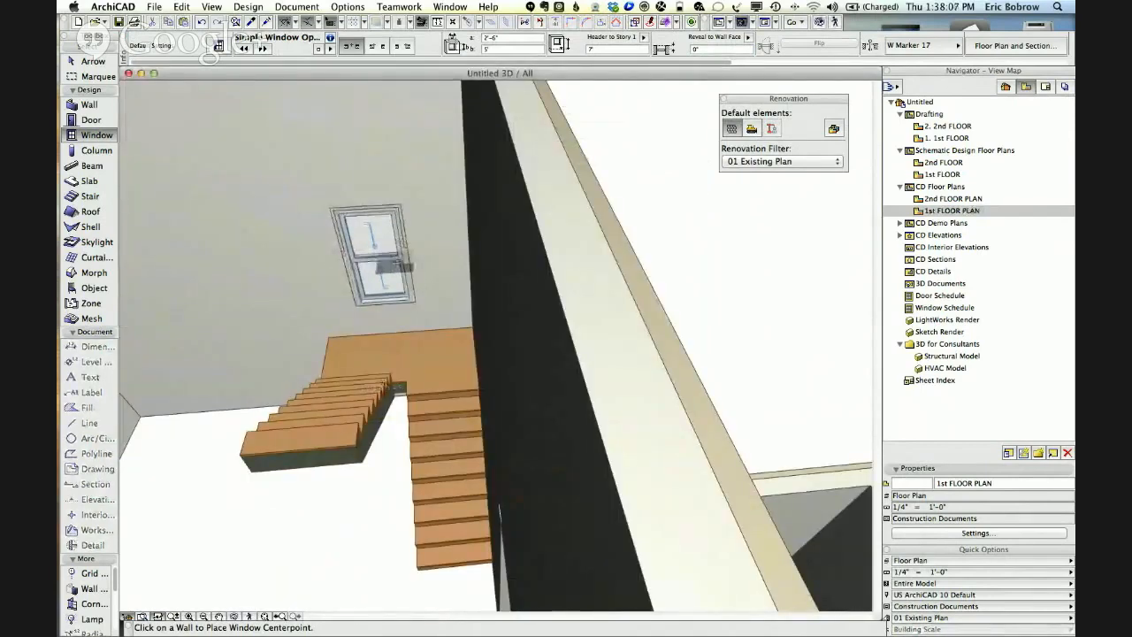
Transfer the settings of the 1st floor double hung window to the simple opening on the 2nd floor plan.
{"action": "key", "text": "F2"}
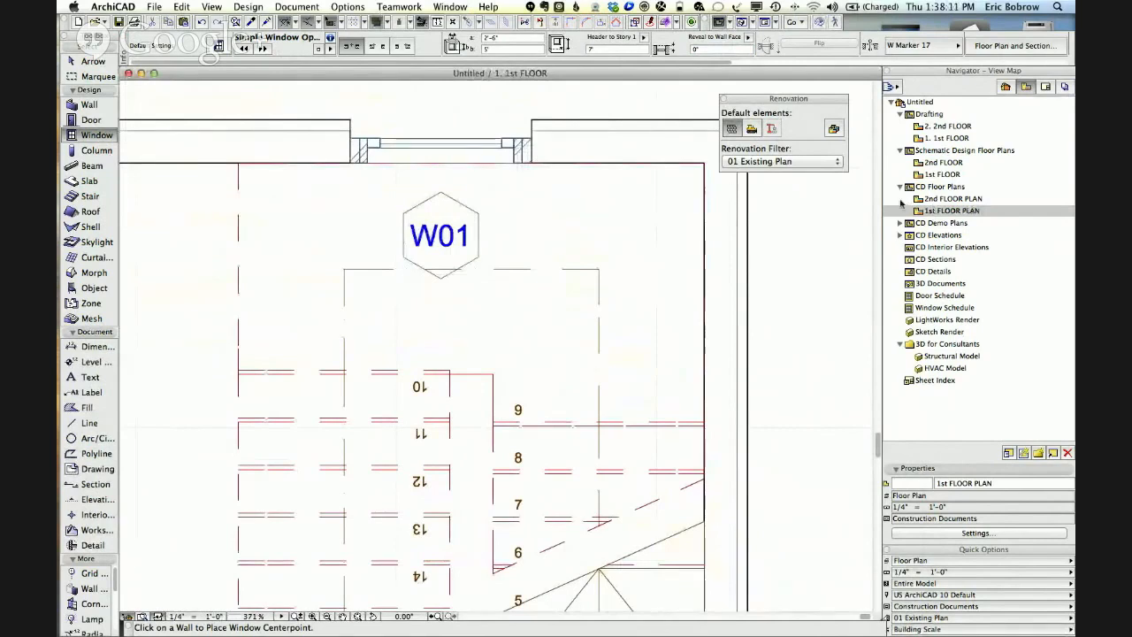
{"action": "double_click", "coordinate": [921, 199]}
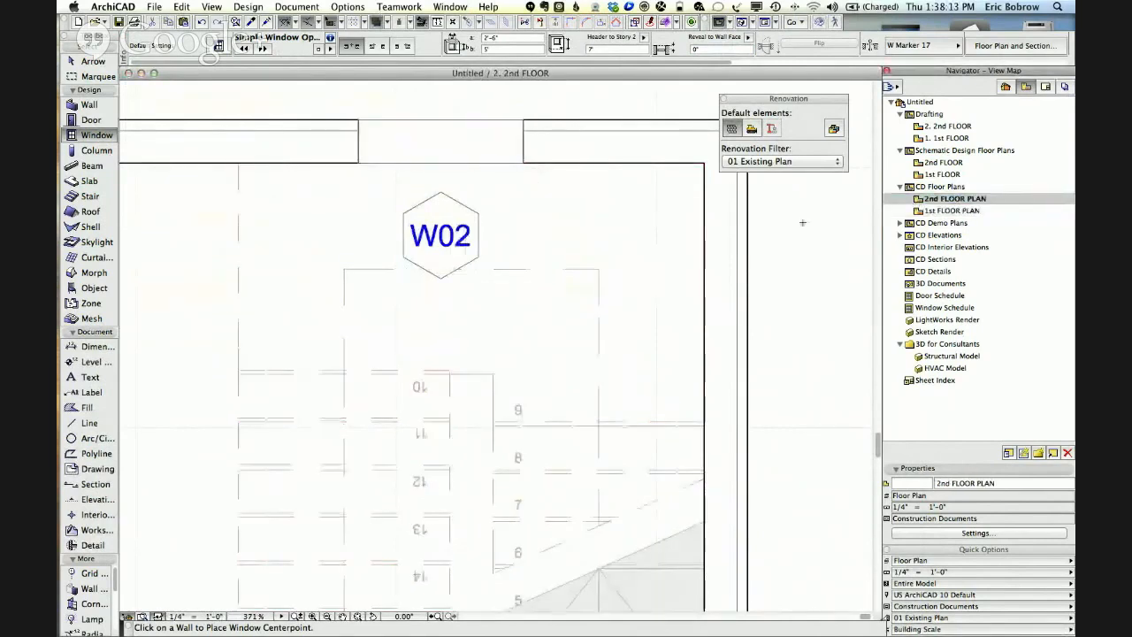
{"action": "double_click", "coordinate": [920, 211]}
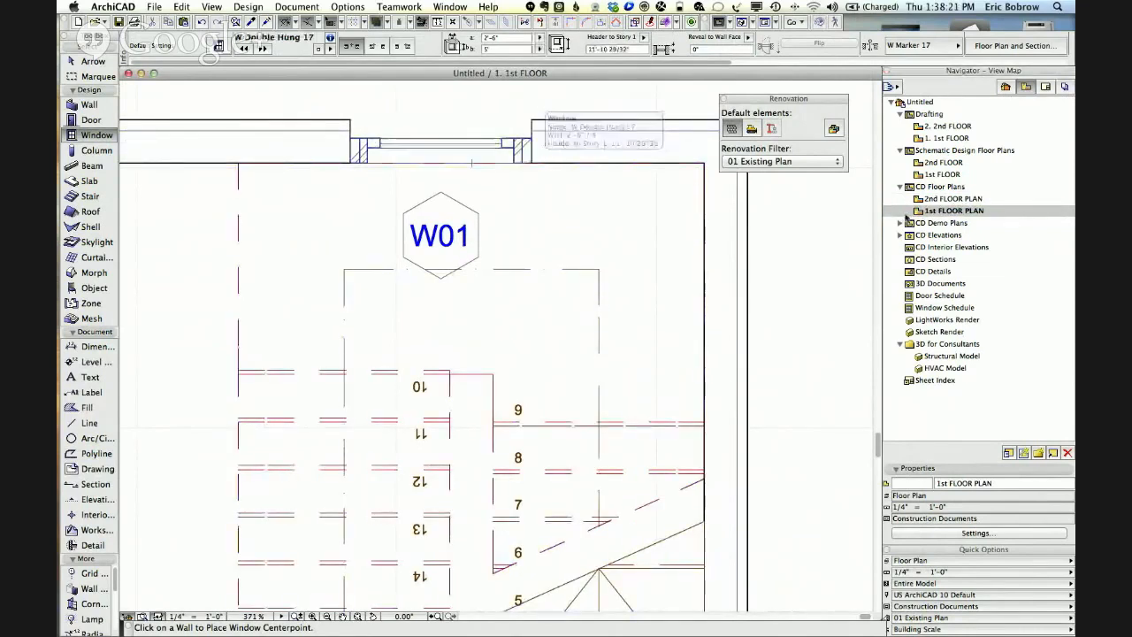
{"action": "key", "text": "super+Up"}
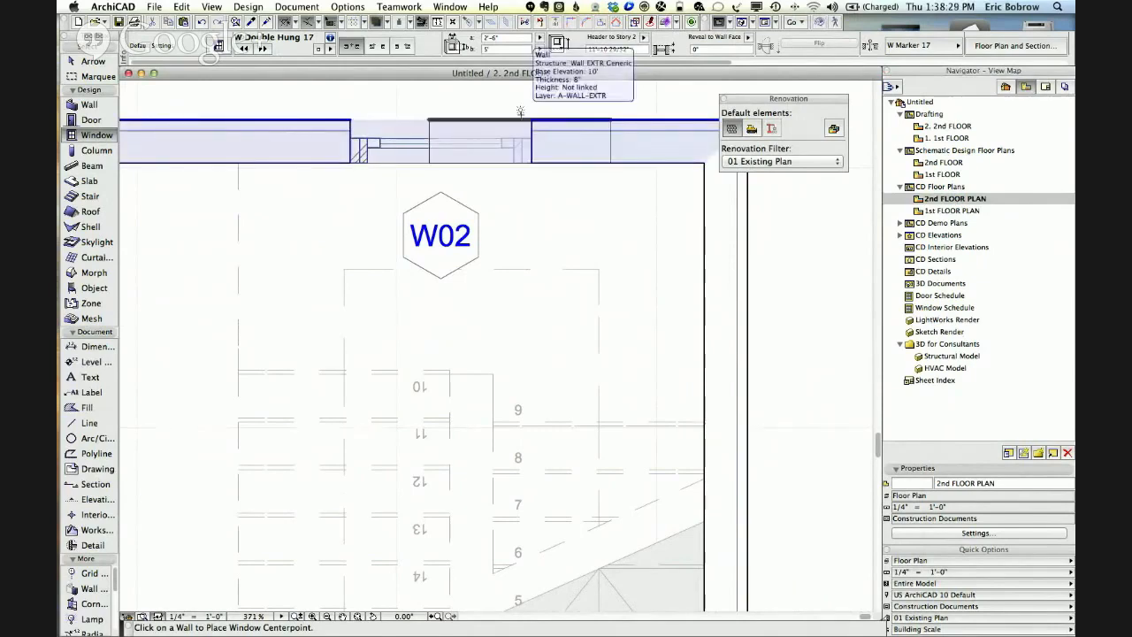
In the 3D view, lower the raised 2nd floor double hung window so its bottom corner meets that of the 1st floor window.
{"action": "key", "text": "F3"}
{"action": "scroll", "coordinate": [368, 221], "scroll_direction": "down", "scroll_amount": 5}
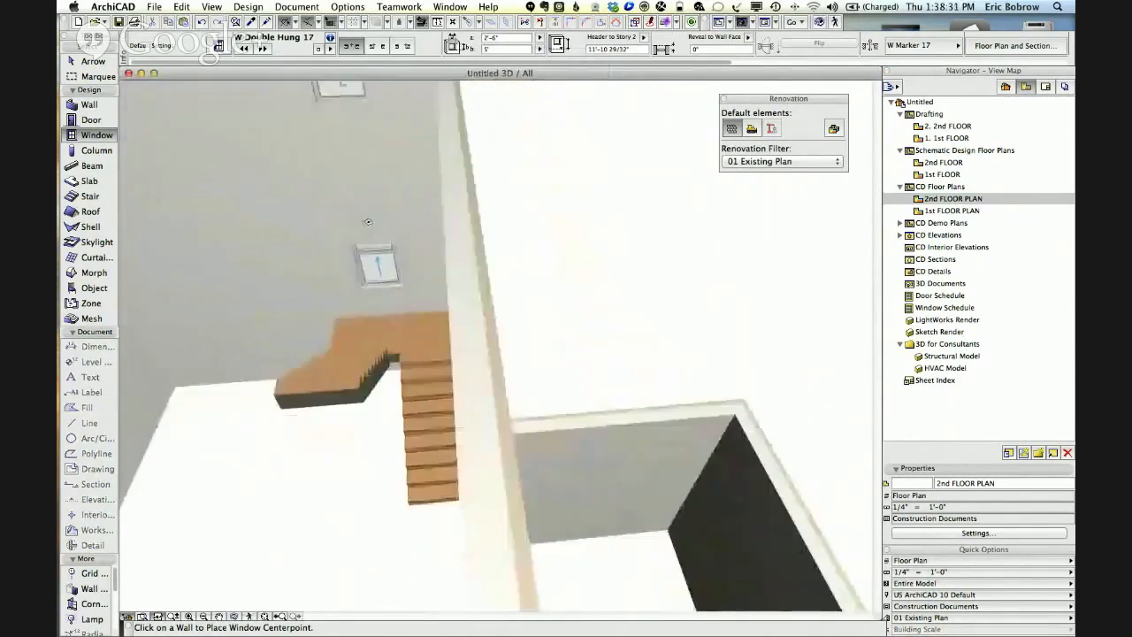
{"action": "middle_click_drag", "start_coordinate": [367, 221], "coordinate": [661, 299], "text": "shift"}
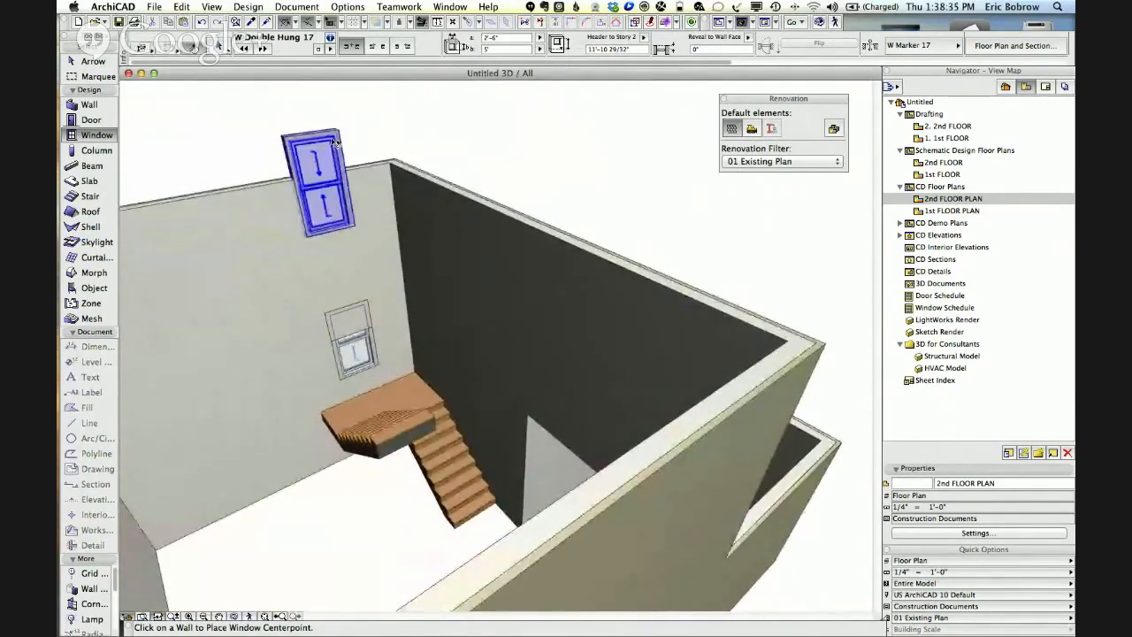
{"action": "left_click", "coordinate": [338, 134]}
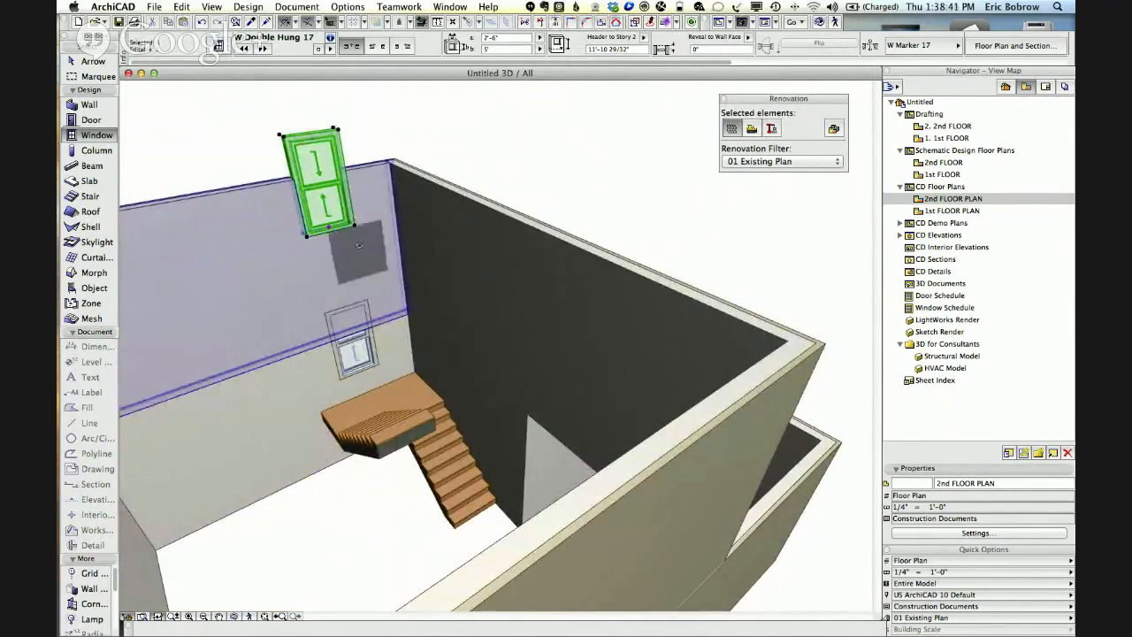
{"action": "left_click", "coordinate": [356, 226]}
{"action": "left_click", "coordinate": [425, 301]}
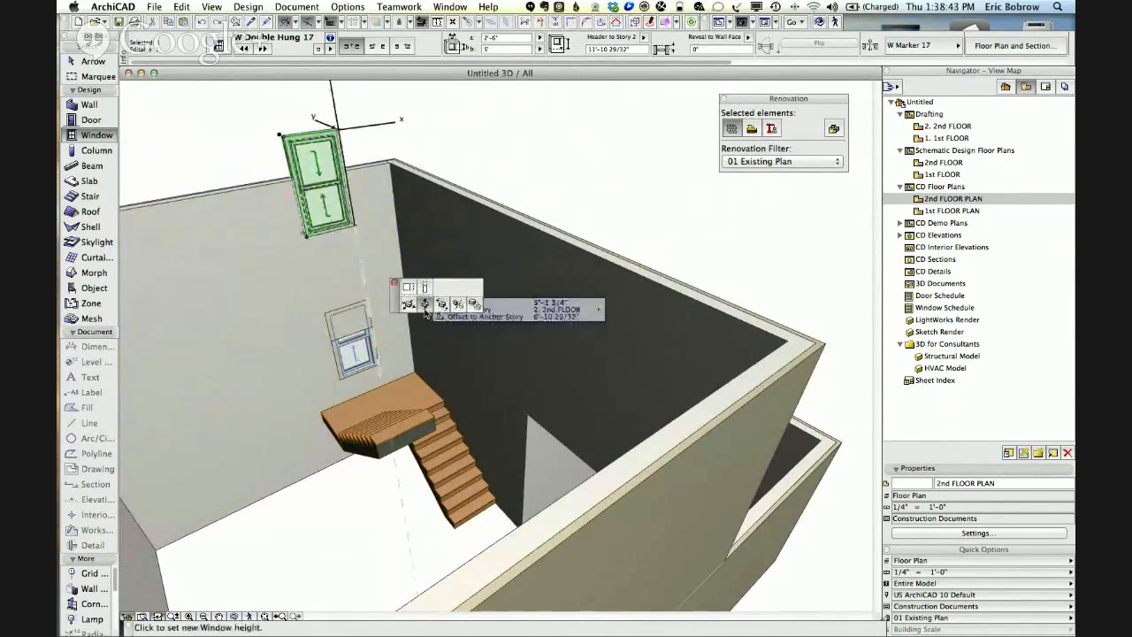
{"action": "left_click", "coordinate": [378, 363]}
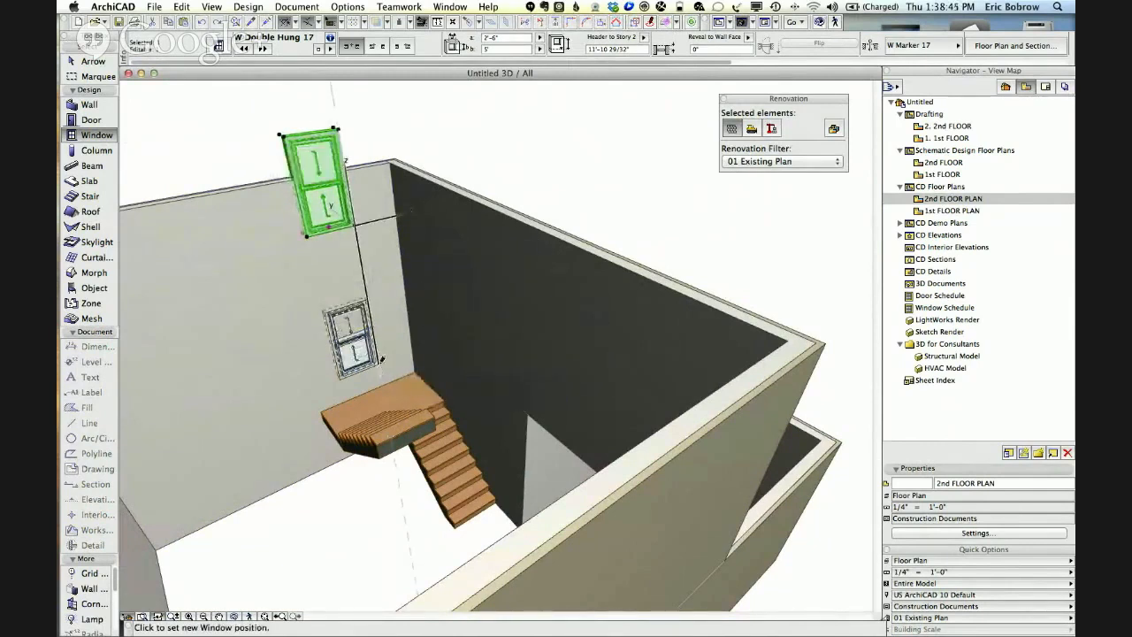
{"action": "key", "text": "Escape"}
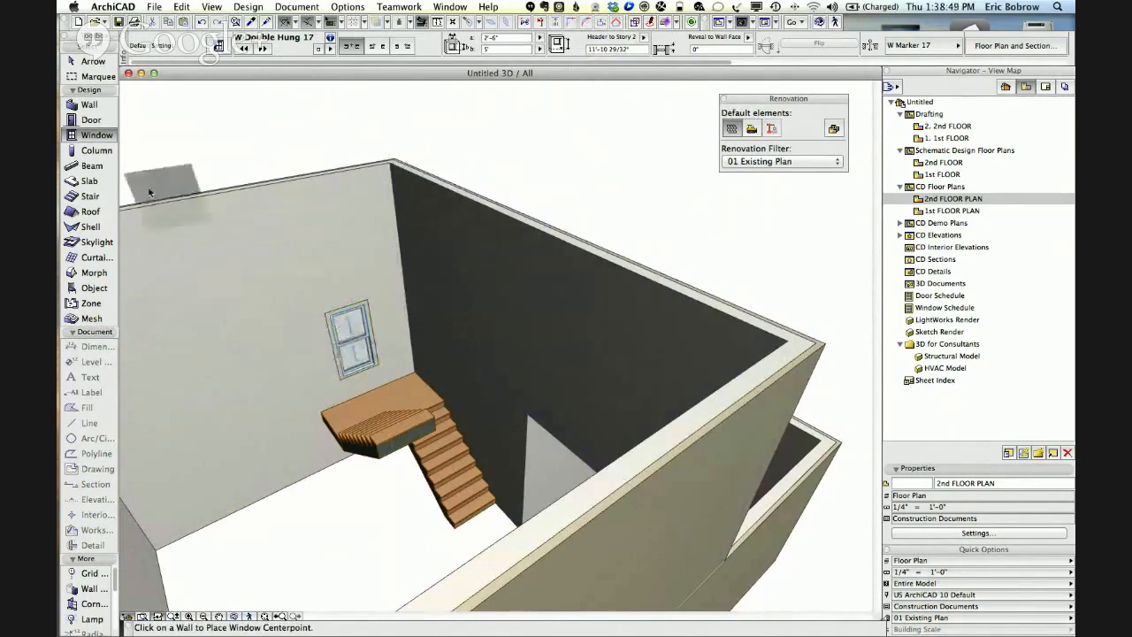
Inspect the overlapping windows from outside in 3D, and compare how they show on the 1st and 2nd floor plans.
{"action": "middle_click_drag", "start_coordinate": [149, 189], "coordinate": [616, 151], "text": "shift"}
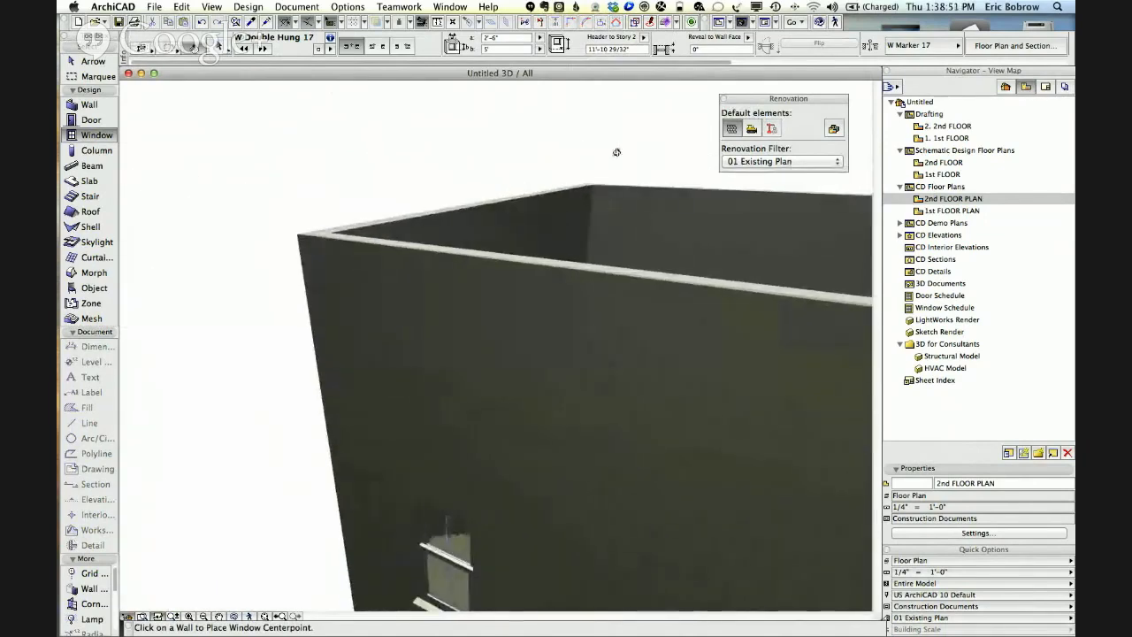
{"action": "middle_click_drag", "start_coordinate": [403, 436], "coordinate": [387, 311], "text": "shift"}
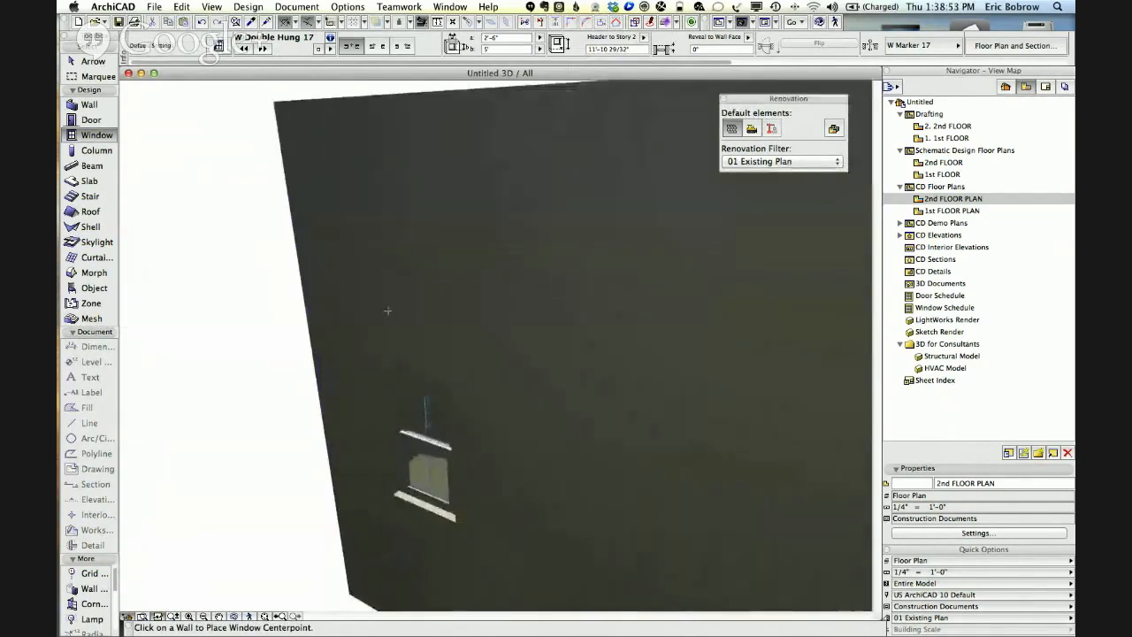
{"action": "key", "text": "F2"}
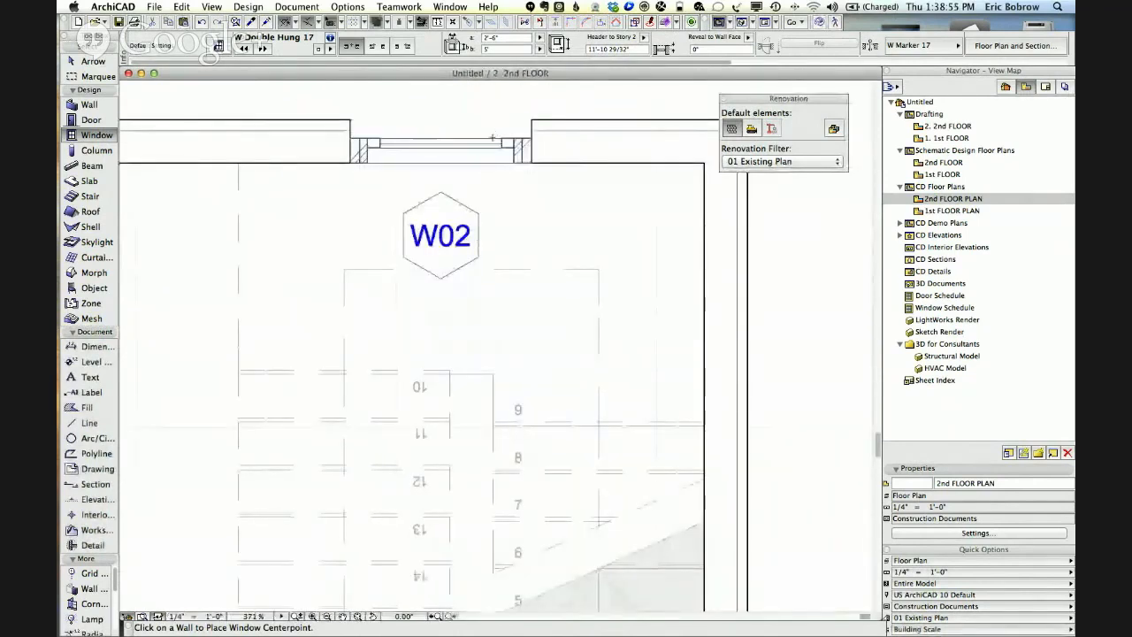
{"action": "double_click", "coordinate": [920, 212]}
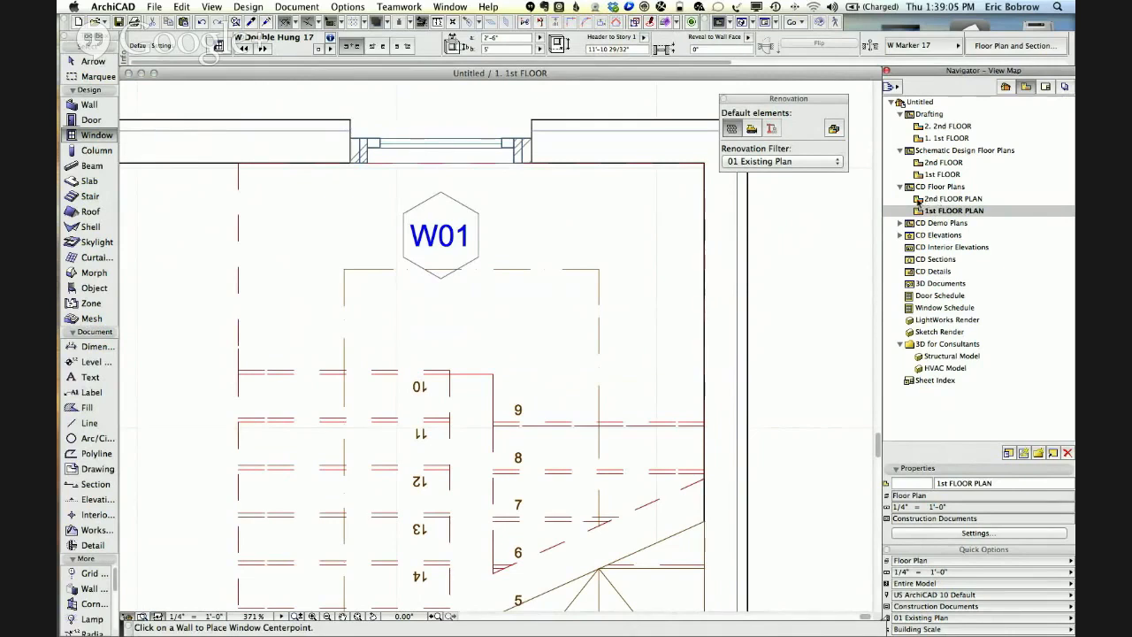
{"action": "double_click", "coordinate": [919, 199]}
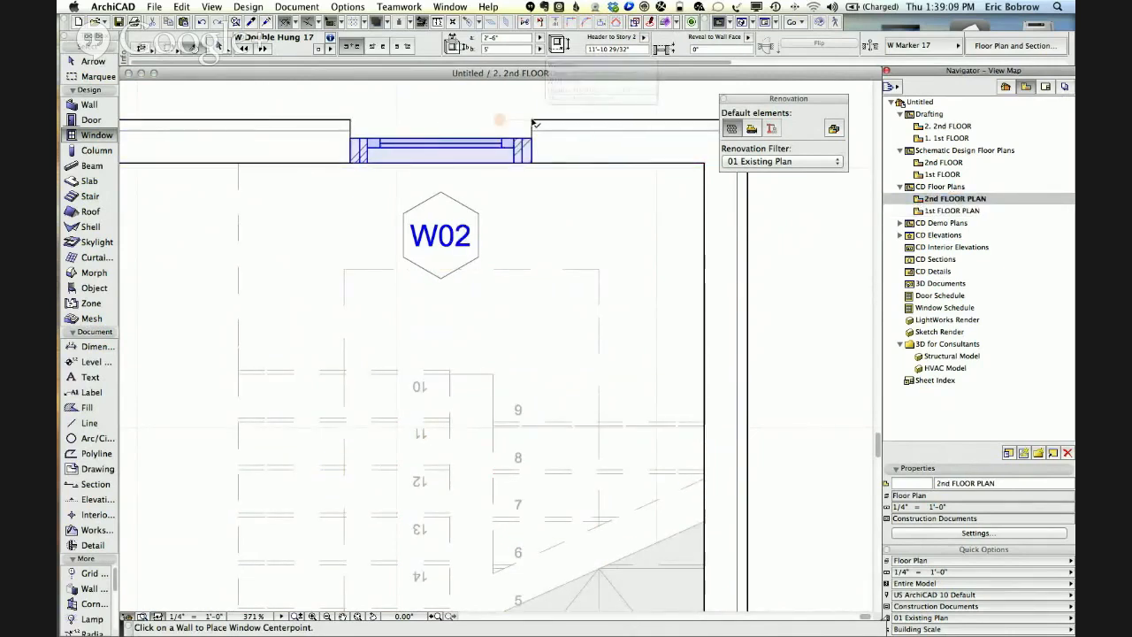
Explode the 2nd floor double hung window into the current view, keeping drawing primitives only.
{"action": "left_click", "coordinate": [534, 122], "text": "shift"}
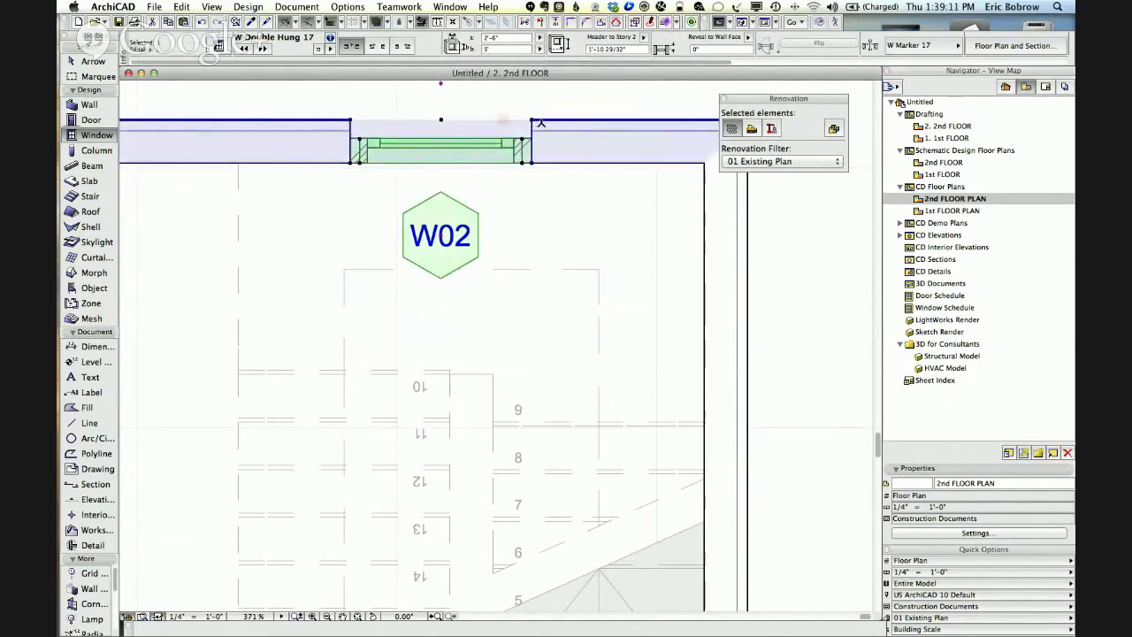
{"action": "left_click", "coordinate": [181, 7]}
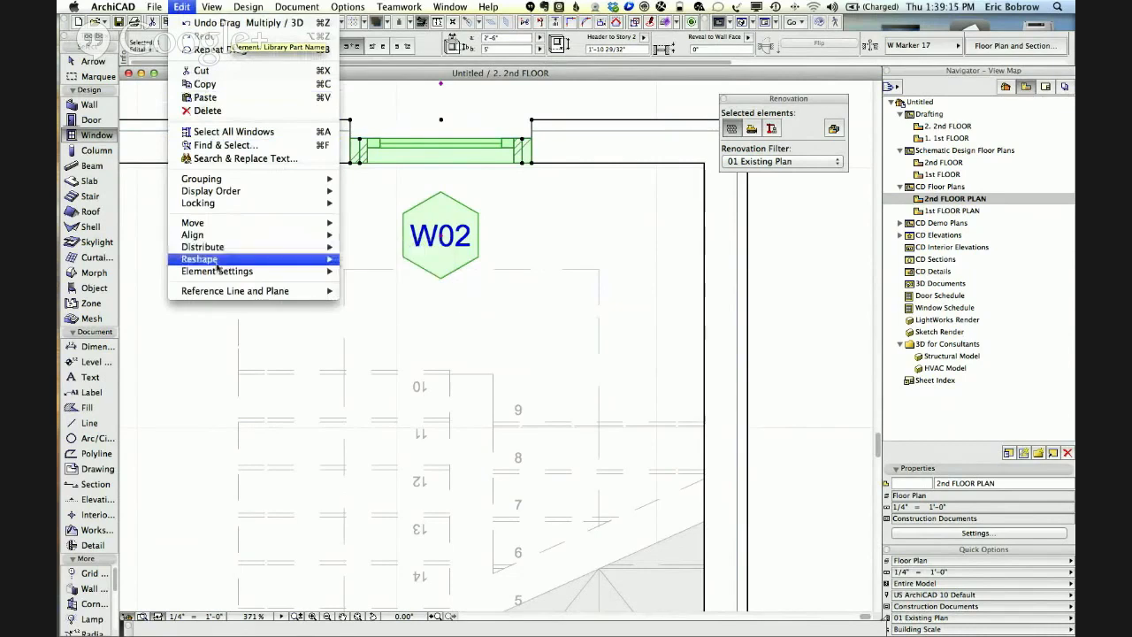
{"action": "mouse_move", "coordinate": [217, 259]}
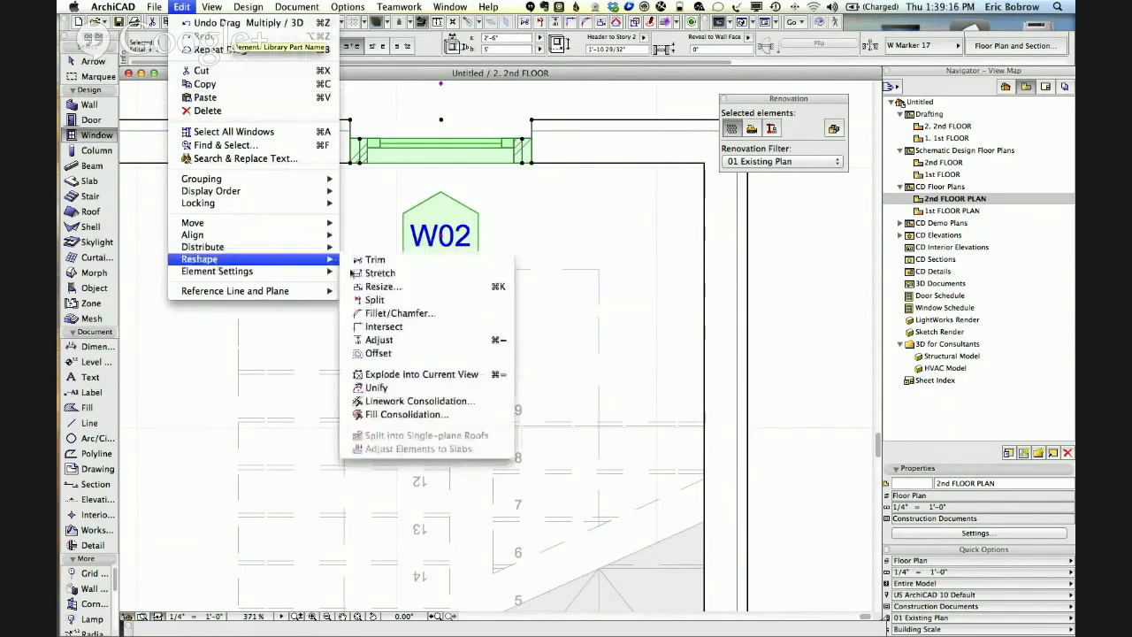
{"action": "left_click", "coordinate": [391, 376]}
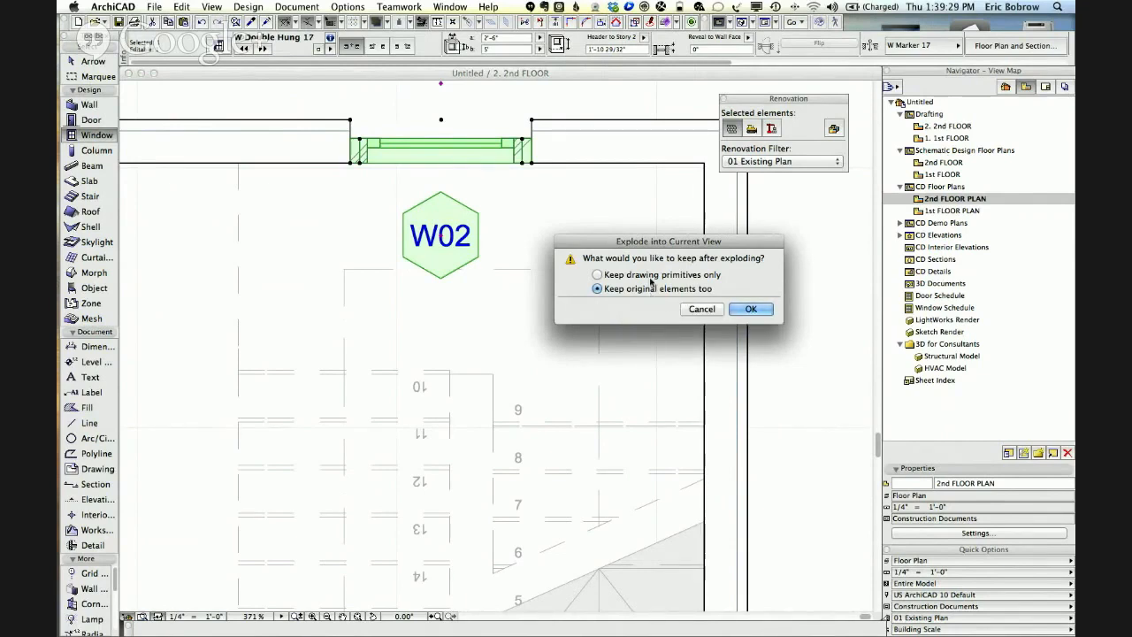
{"action": "left_click", "coordinate": [642, 276]}
{"action": "left_click", "coordinate": [748, 309]}
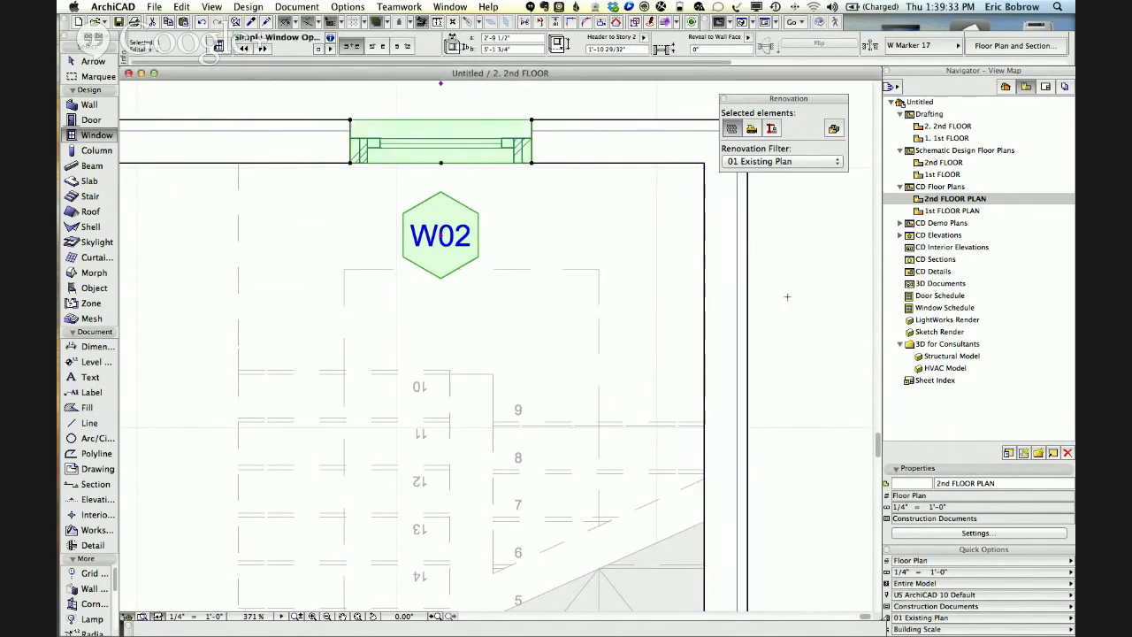
{"action": "key", "text": "Escape"}
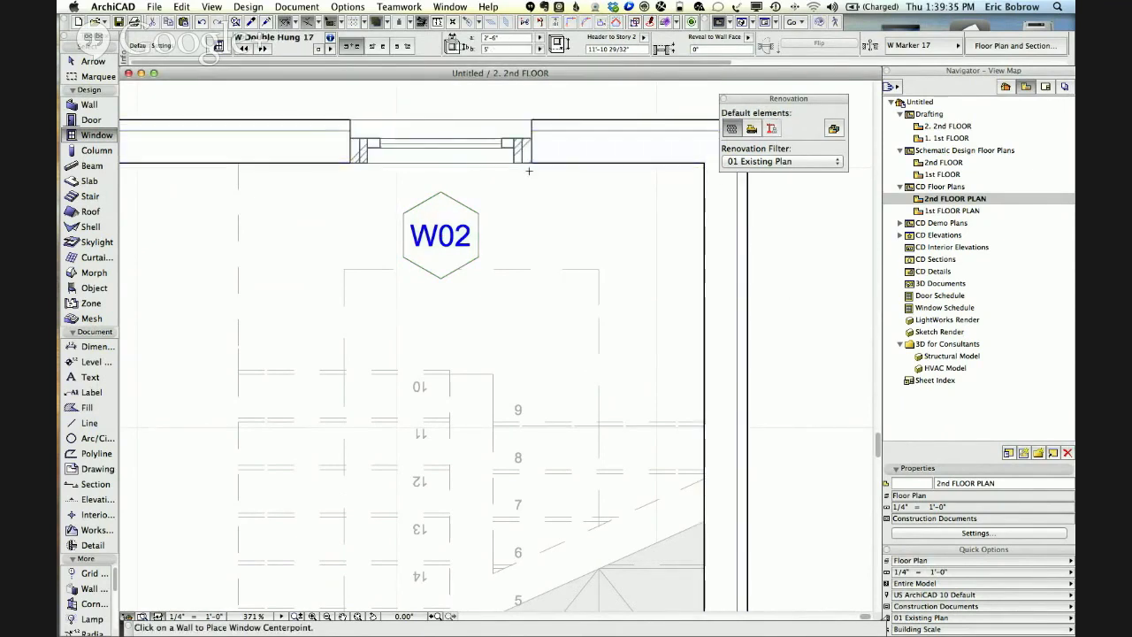
Check the exploded window's individual sash and frame lines on the 2nd floor plan.
{"action": "left_click", "coordinate": [101, 58]}
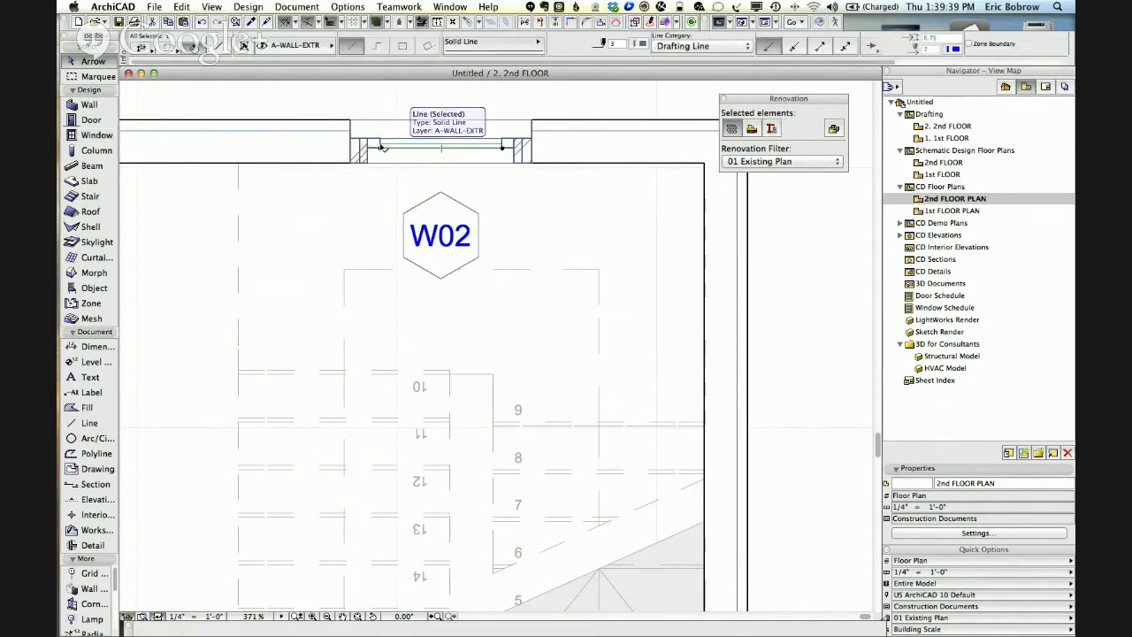
{"action": "left_click", "coordinate": [373, 149]}
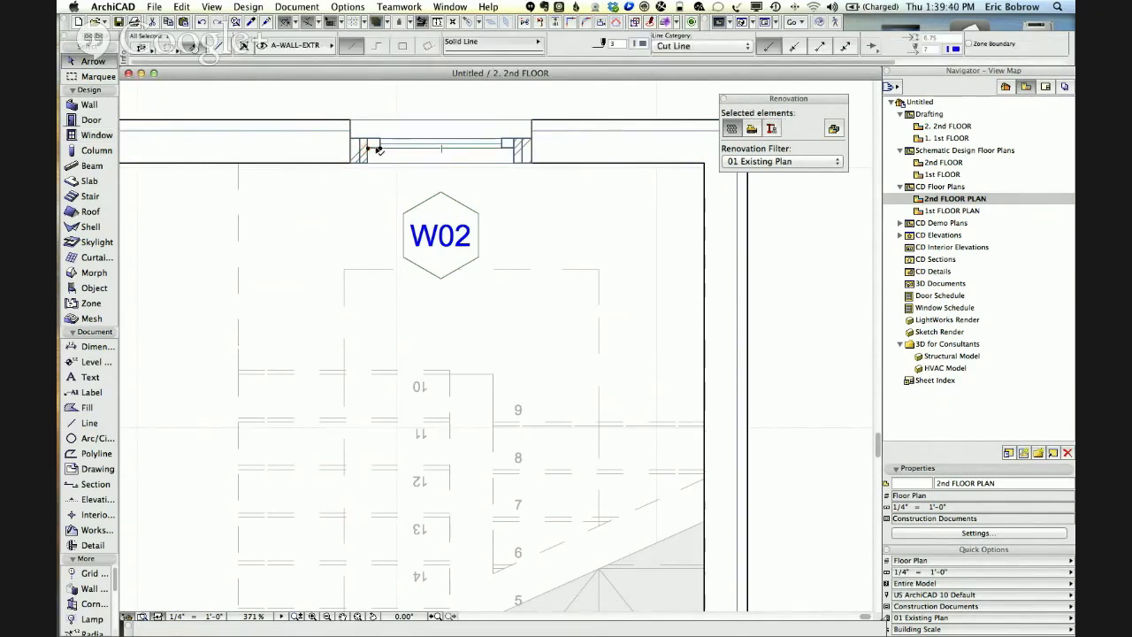
{"action": "left_click", "coordinate": [447, 139]}
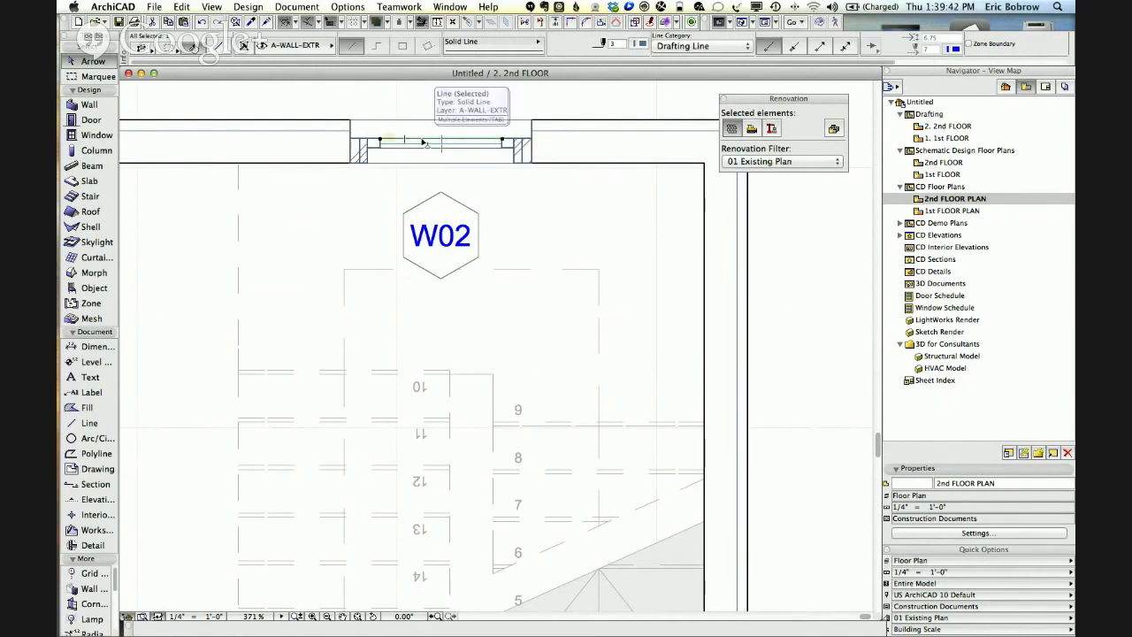
{"action": "left_click", "coordinate": [521, 149]}
{"action": "left_click", "coordinate": [546, 99]}
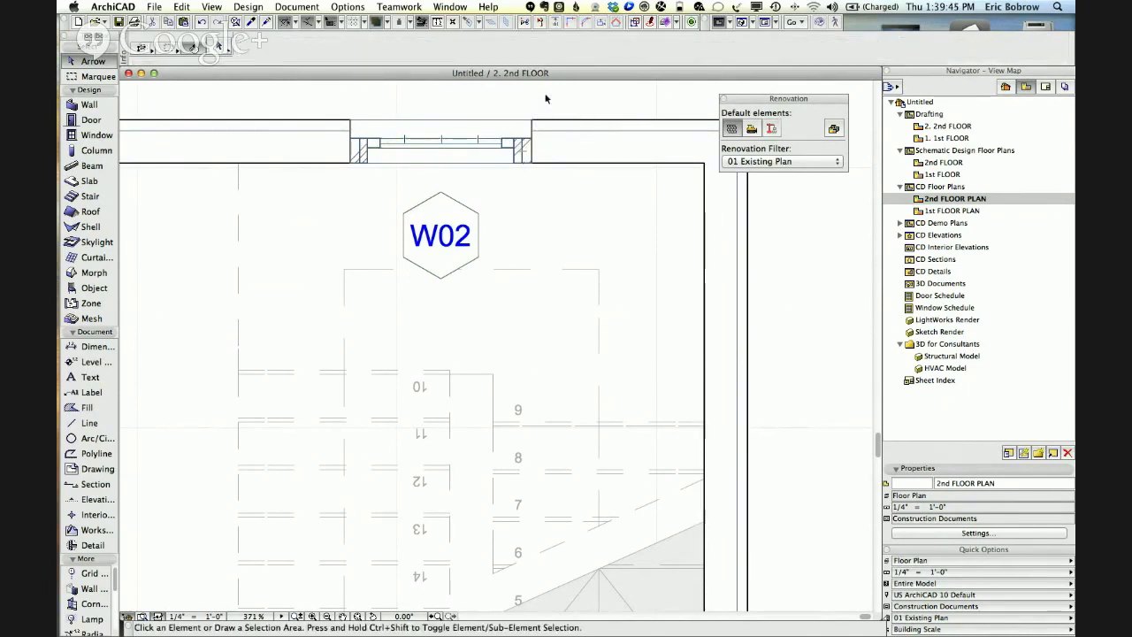
Check in 3D which window and opening elements remain in the stairwell wall, and return to the 2nd floor plan.
{"action": "key", "text": "F3"}
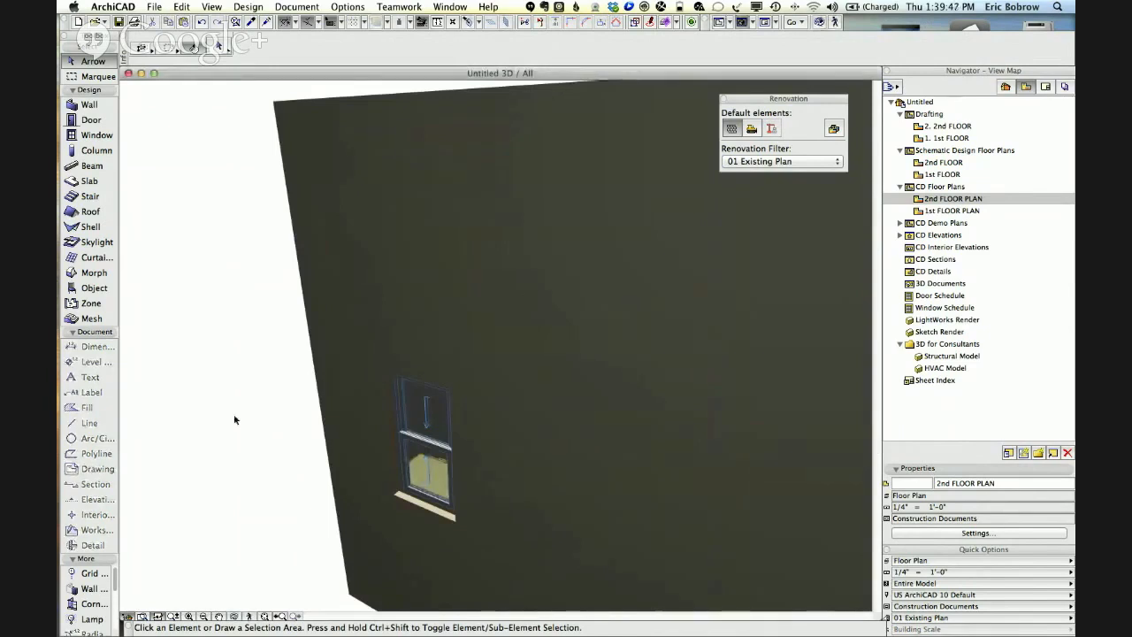
{"action": "middle_click_drag", "start_coordinate": [286, 341], "coordinate": [333, 300], "text": "shift"}
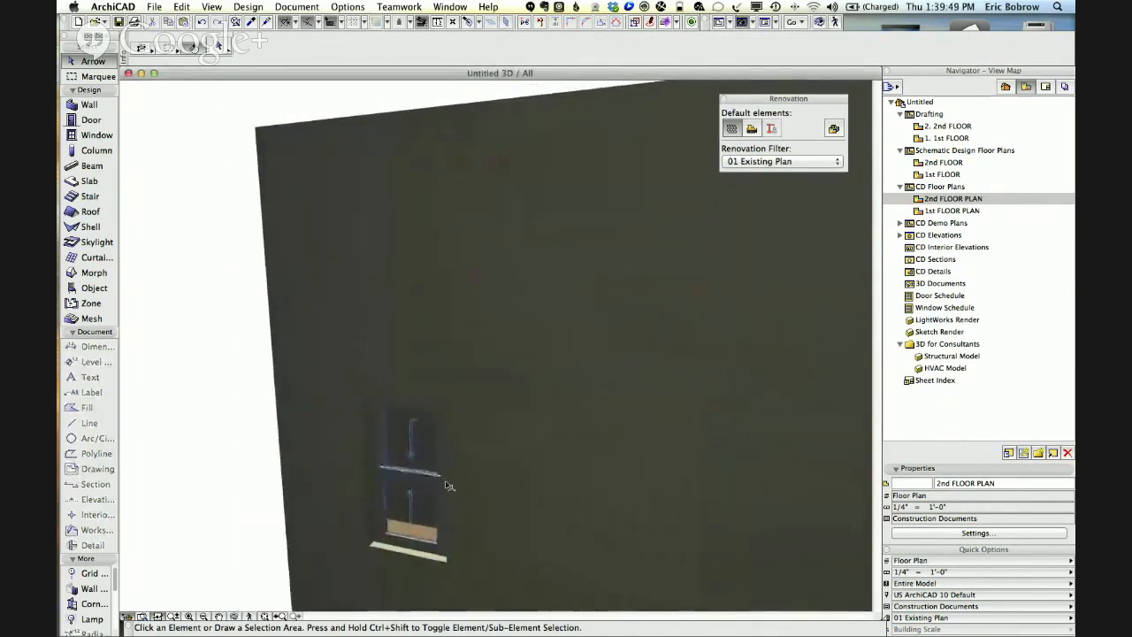
{"action": "left_click", "coordinate": [436, 529]}
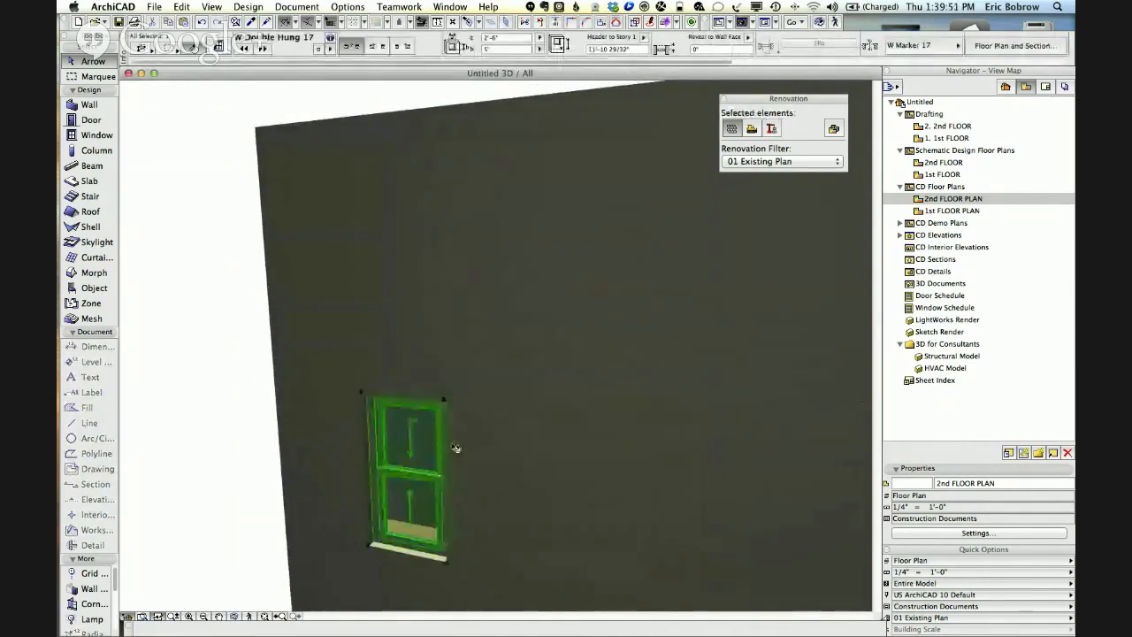
{"action": "left_click", "coordinate": [211, 390]}
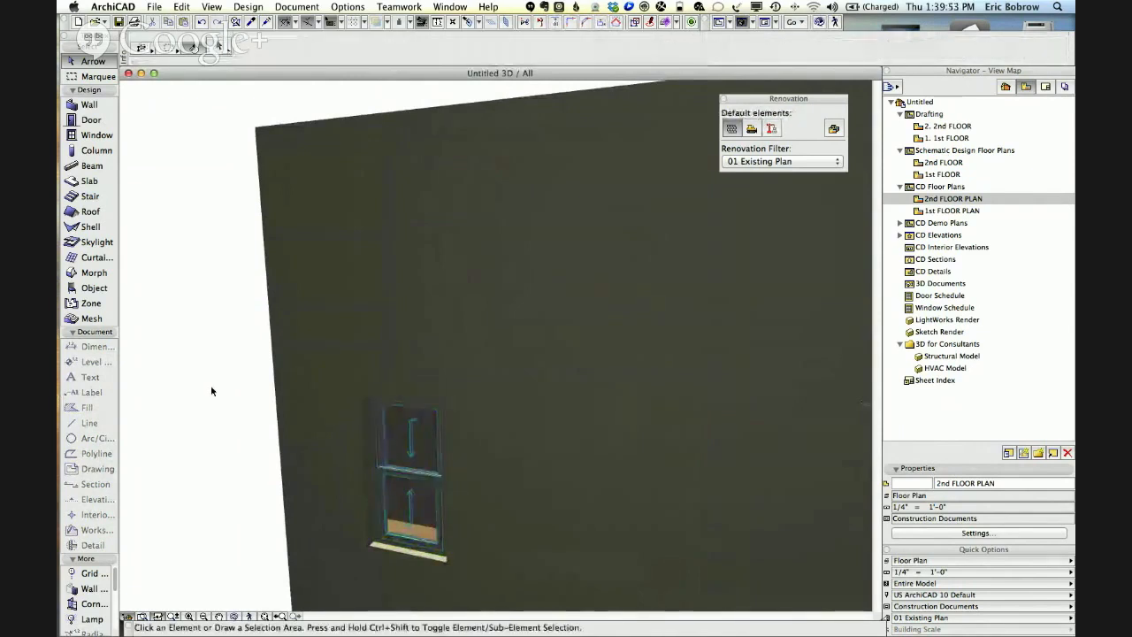
{"action": "left_click", "coordinate": [365, 402]}
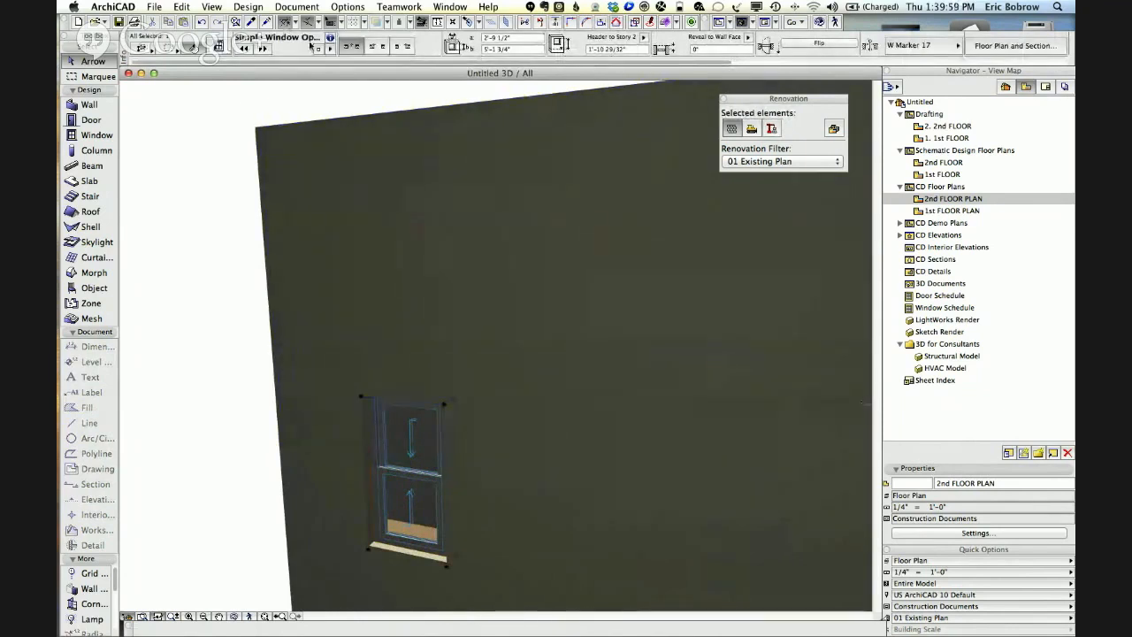
{"action": "left_click", "coordinate": [226, 130]}
{"action": "key", "text": "F2"}
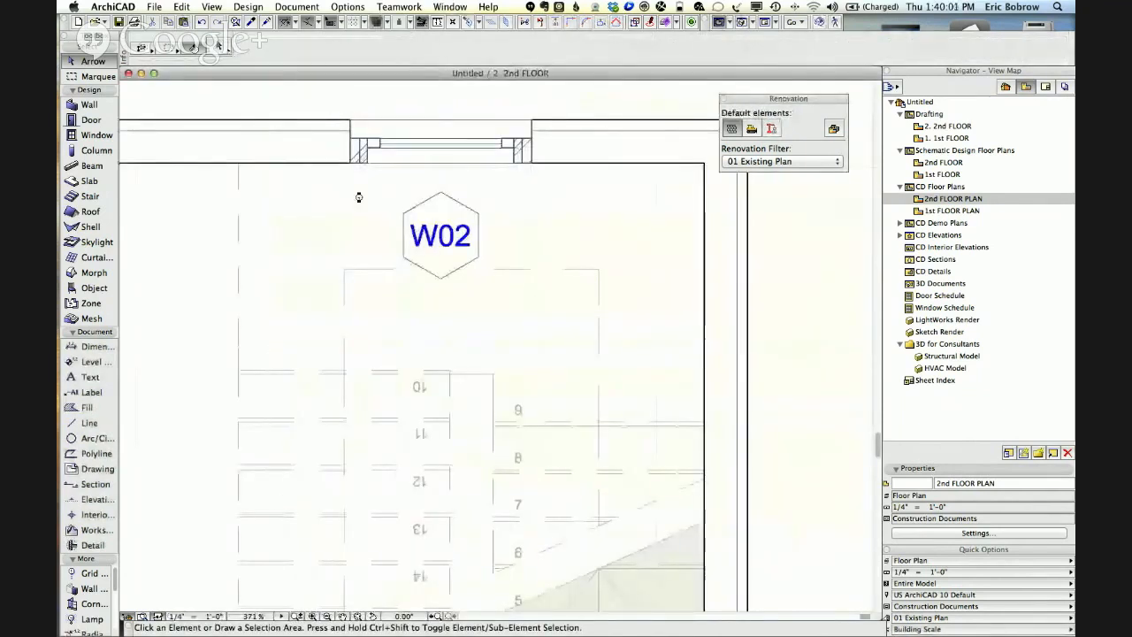
Delete the exploded W02 marker's loose text and hexagon lines from the 2nd floor plan.
{"action": "left_click", "coordinate": [447, 242]}
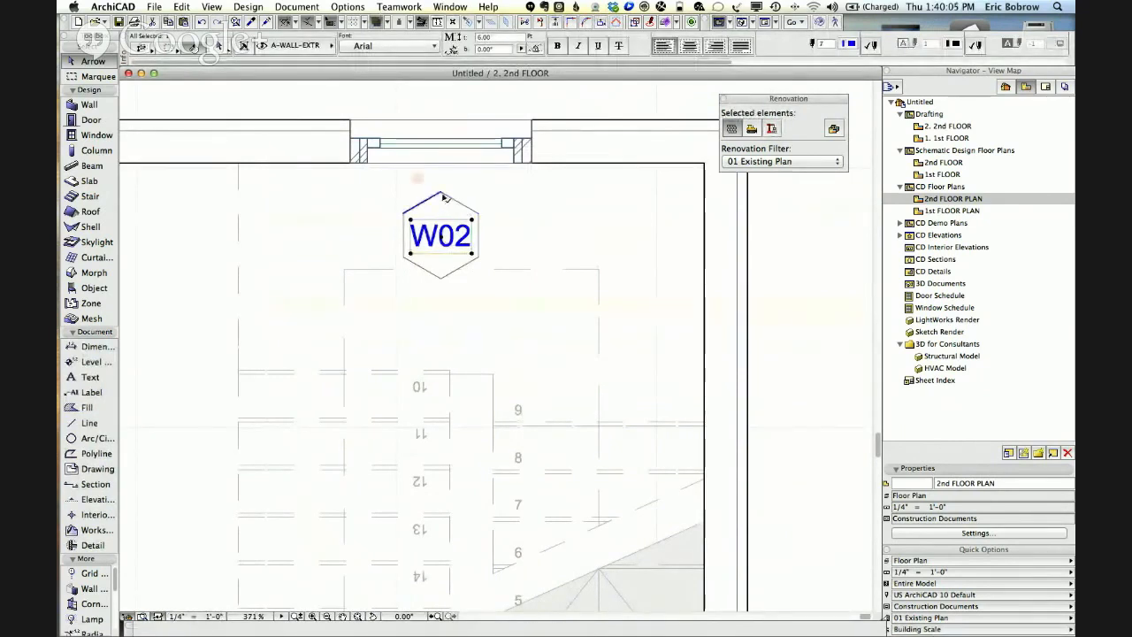
{"action": "left_click", "coordinate": [444, 197]}
{"action": "left_click", "coordinate": [397, 192]}
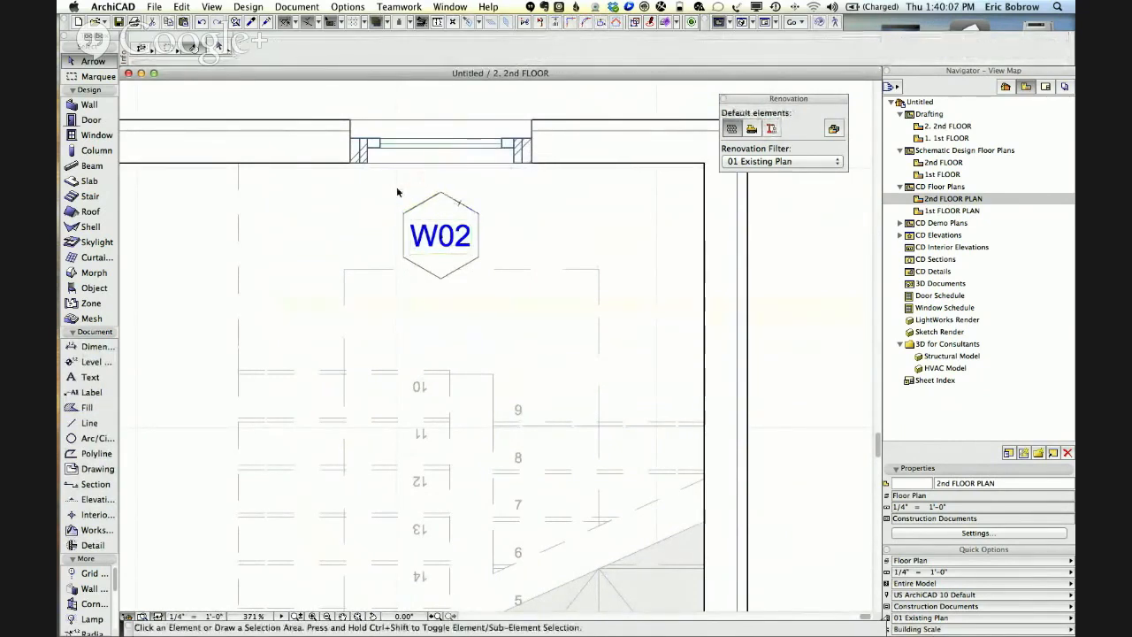
{"action": "left_click_drag", "start_coordinate": [397, 192], "coordinate": [506, 275]}
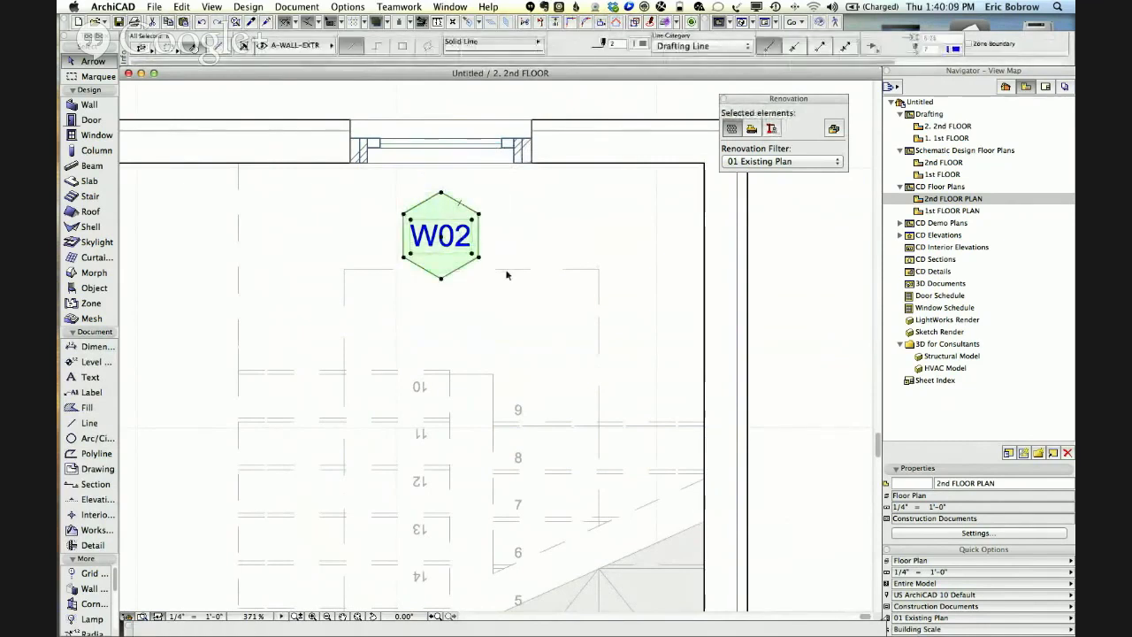
{"action": "left_click", "coordinate": [507, 275]}
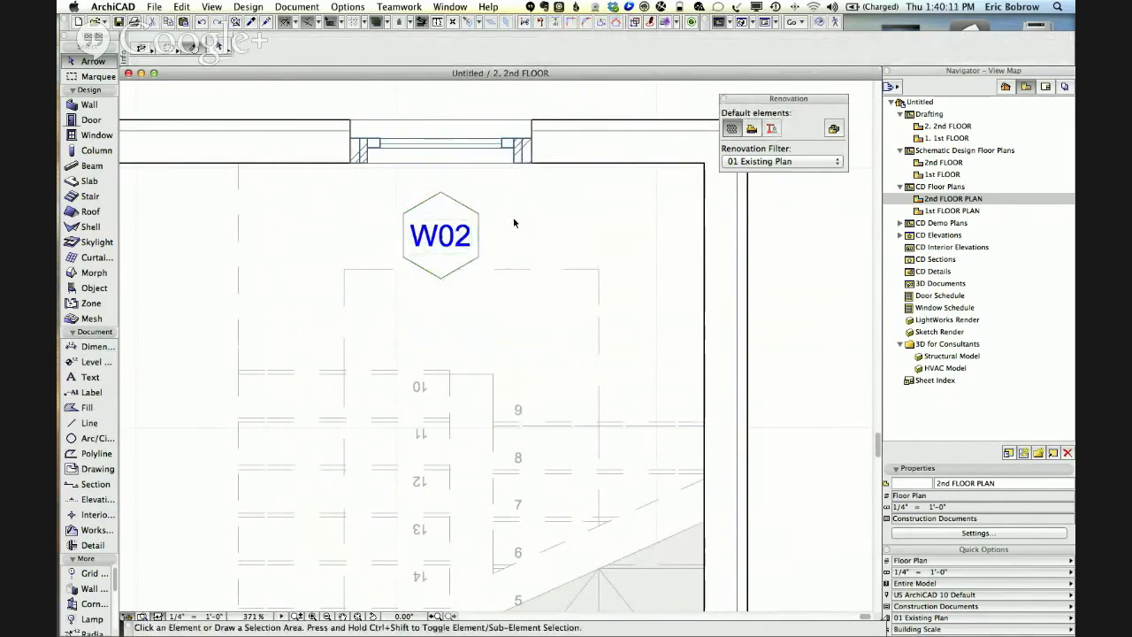
{"action": "double_click", "coordinate": [919, 201]}
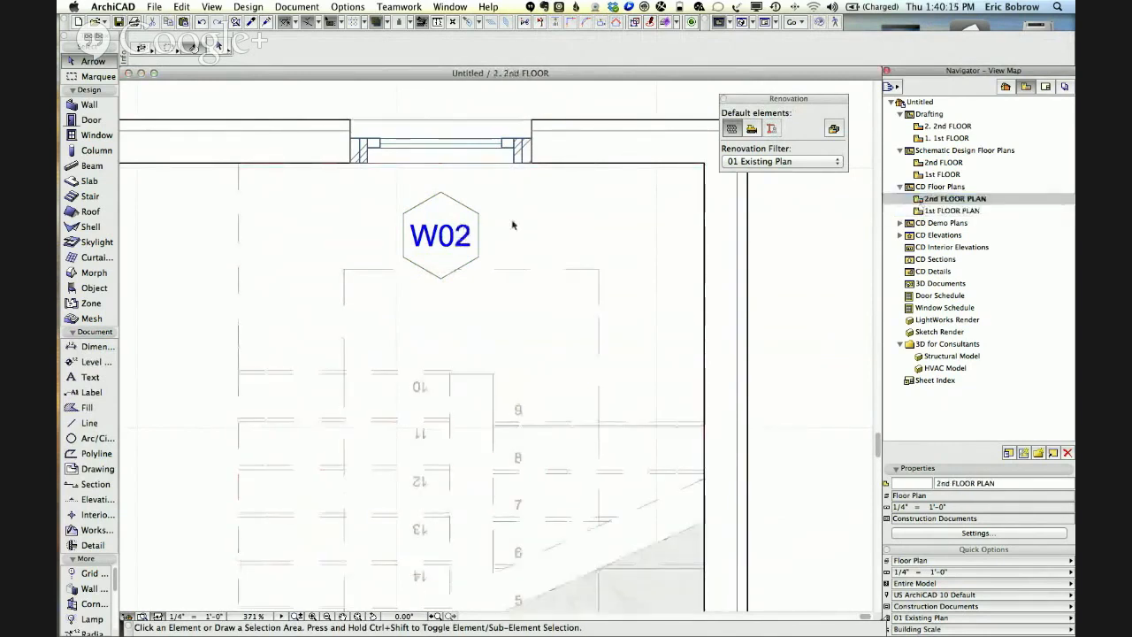
{"action": "left_click_drag", "start_coordinate": [401, 192], "coordinate": [481, 239]}
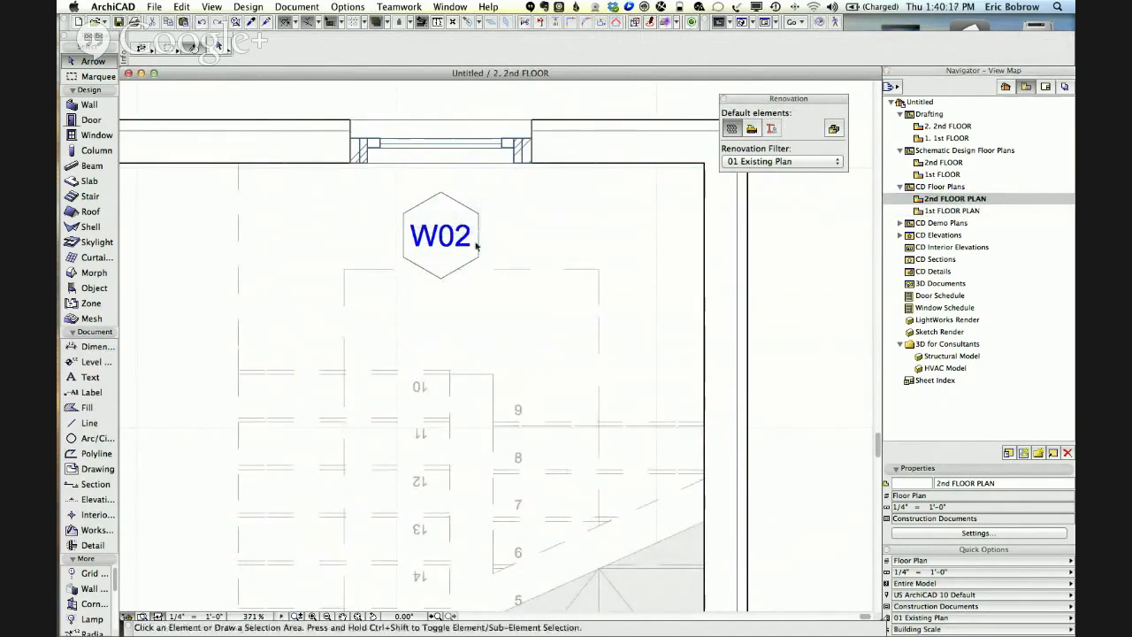
Set the simple window opening on the 2nd floor plan to No Marker.
{"action": "left_click", "coordinate": [442, 239]}
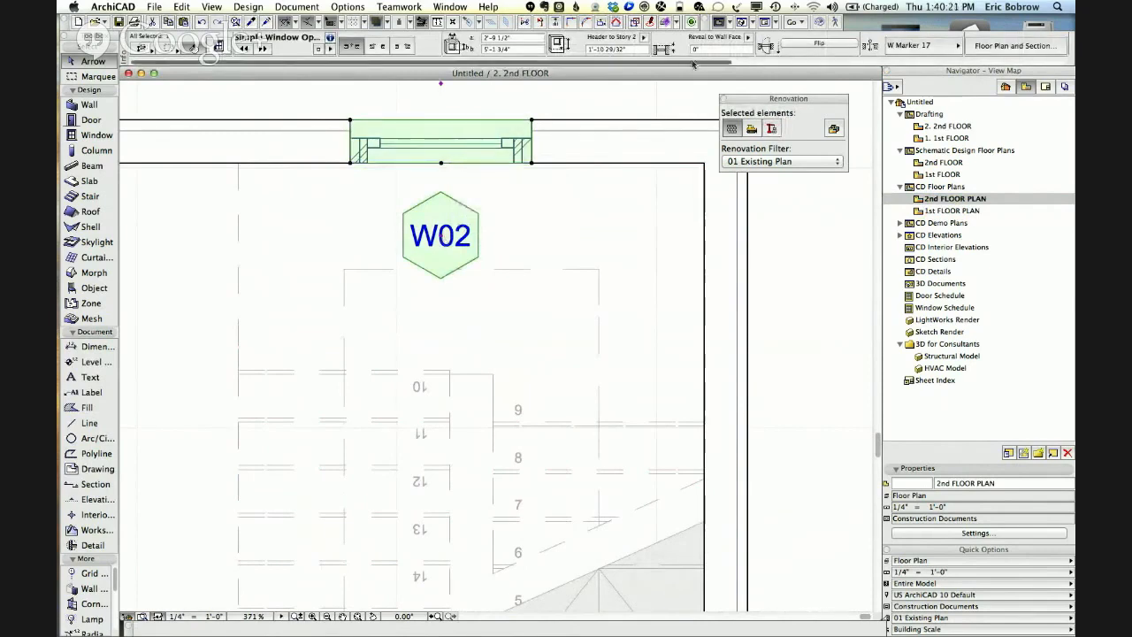
{"action": "scroll", "coordinate": [694, 61], "scroll_direction": "right", "scroll_amount": 5}
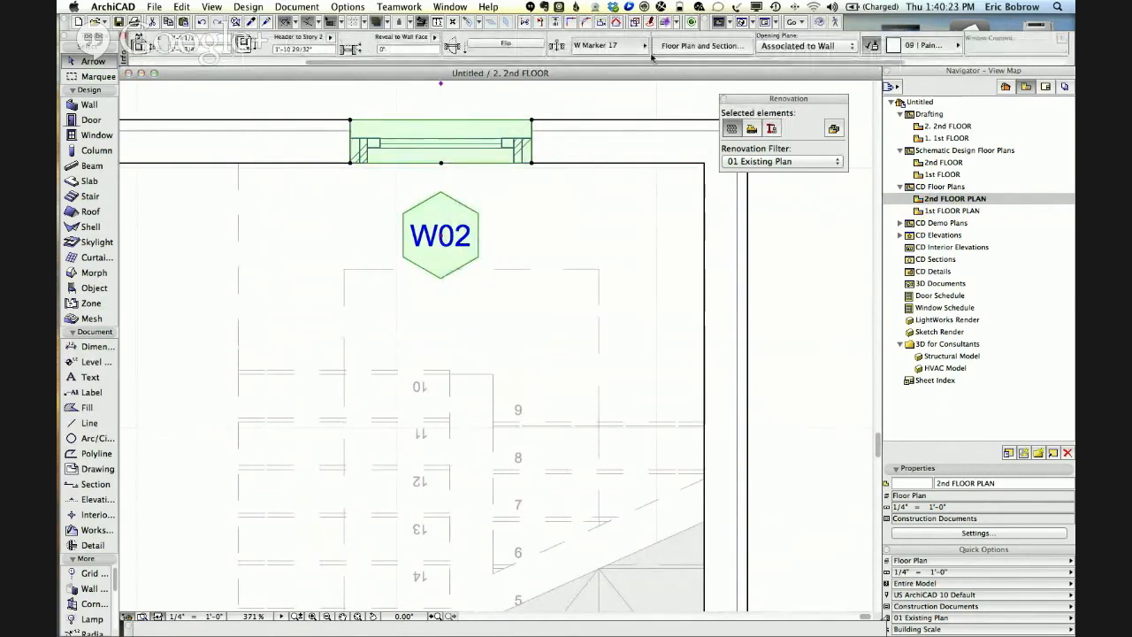
{"action": "left_click", "coordinate": [619, 45]}
{"action": "left_click", "coordinate": [672, 42]}
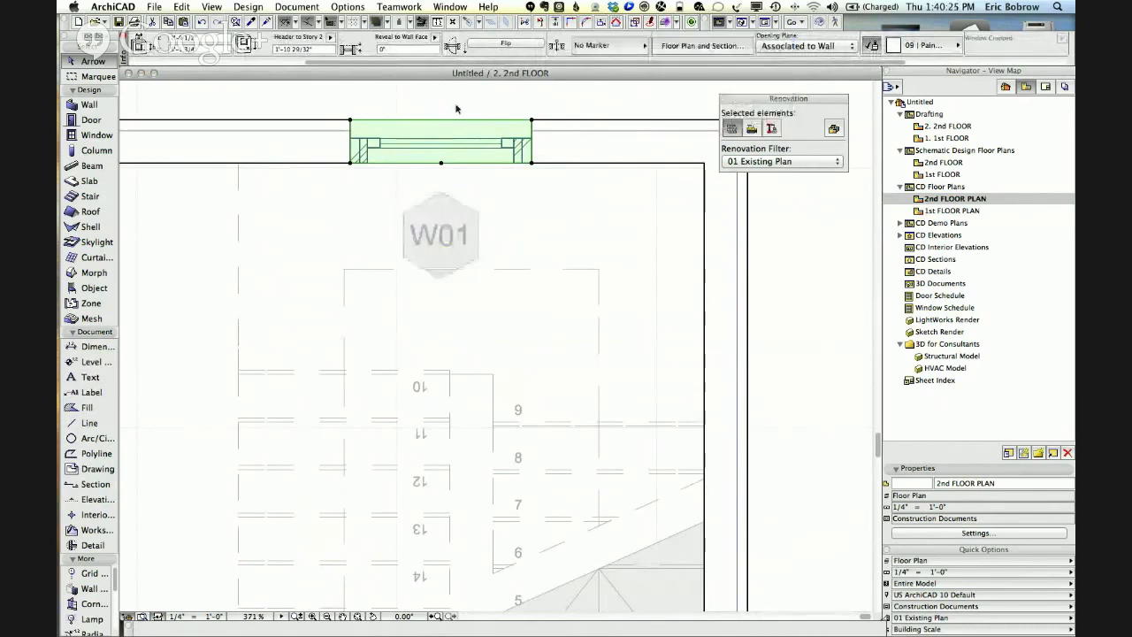
{"action": "left_click", "coordinate": [584, 189]}
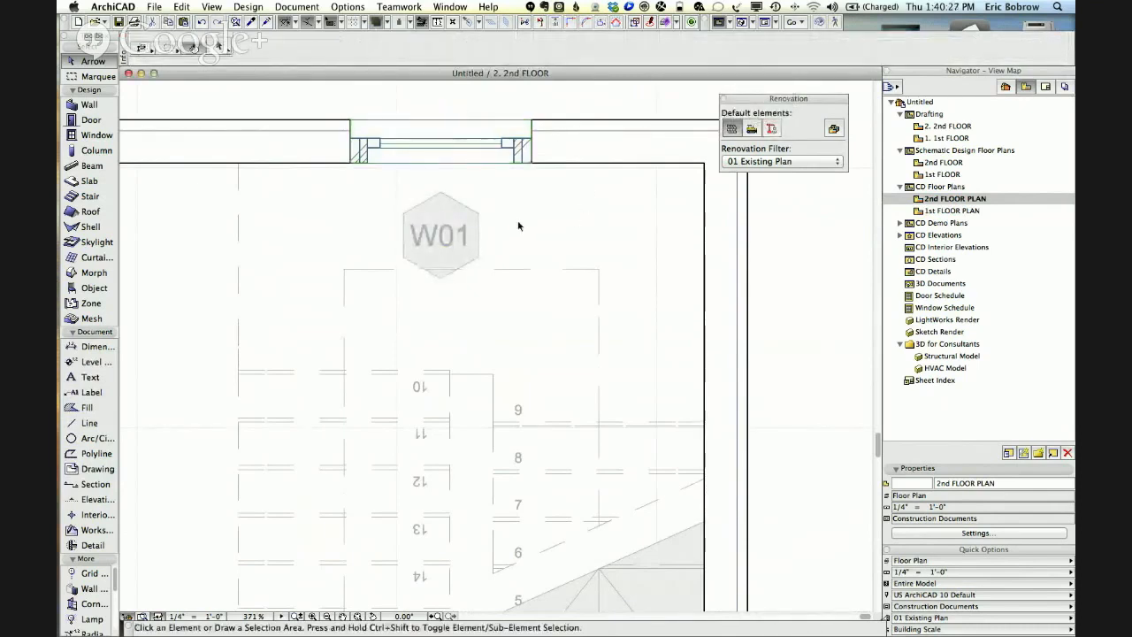
Identify the ghosted W01 marker on the 2nd floor plan and view the whole building from outside in 3D.
{"action": "mouse_move", "coordinate": [444, 237]}
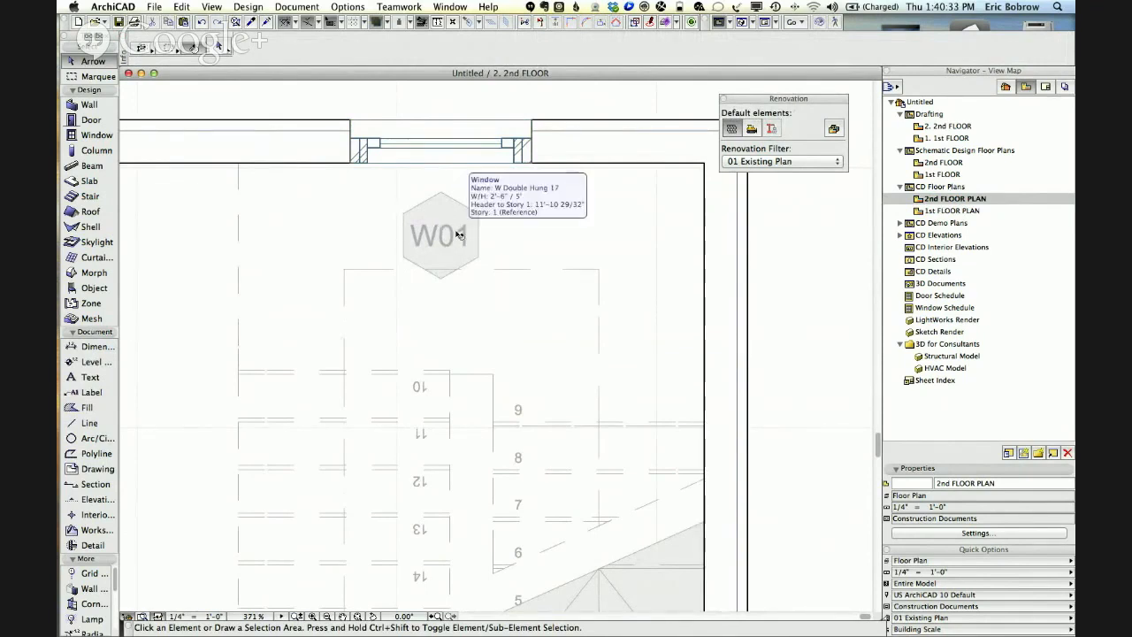
{"action": "scroll", "coordinate": [541, 230], "scroll_direction": "down", "scroll_amount": 5}
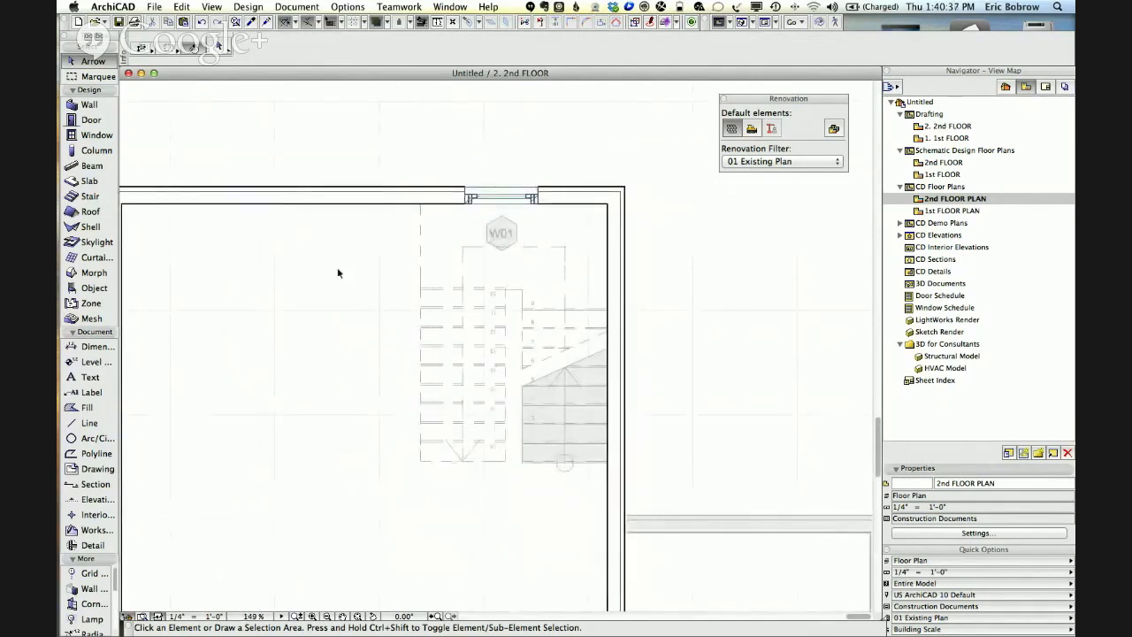
{"action": "scroll", "coordinate": [337, 270], "scroll_direction": "left", "scroll_amount": 8}
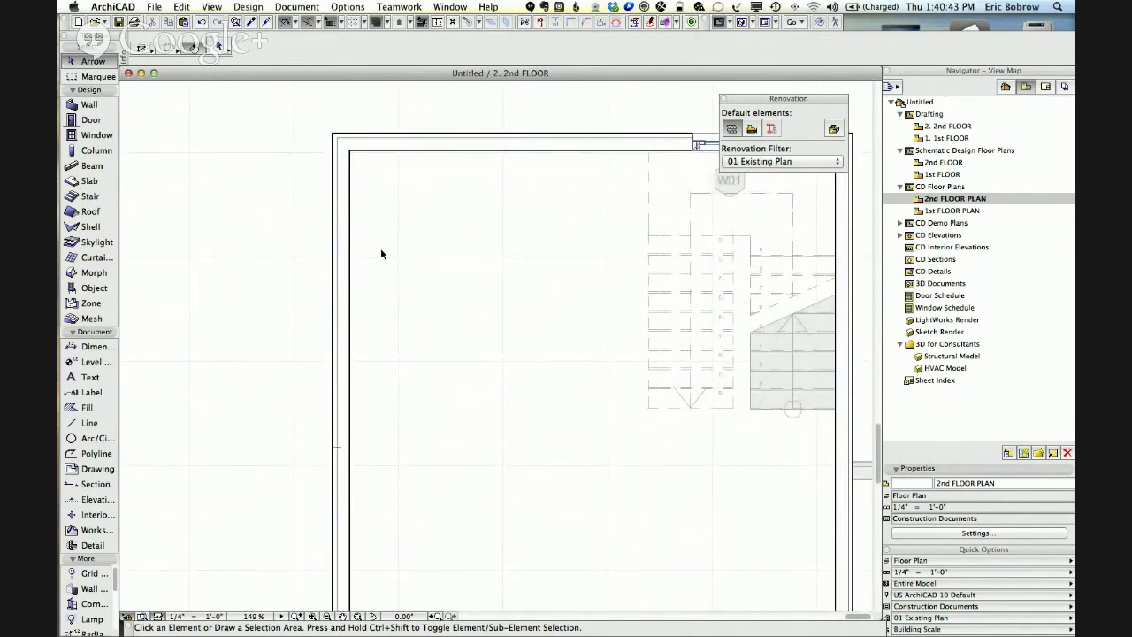
{"action": "key", "text": "F3"}
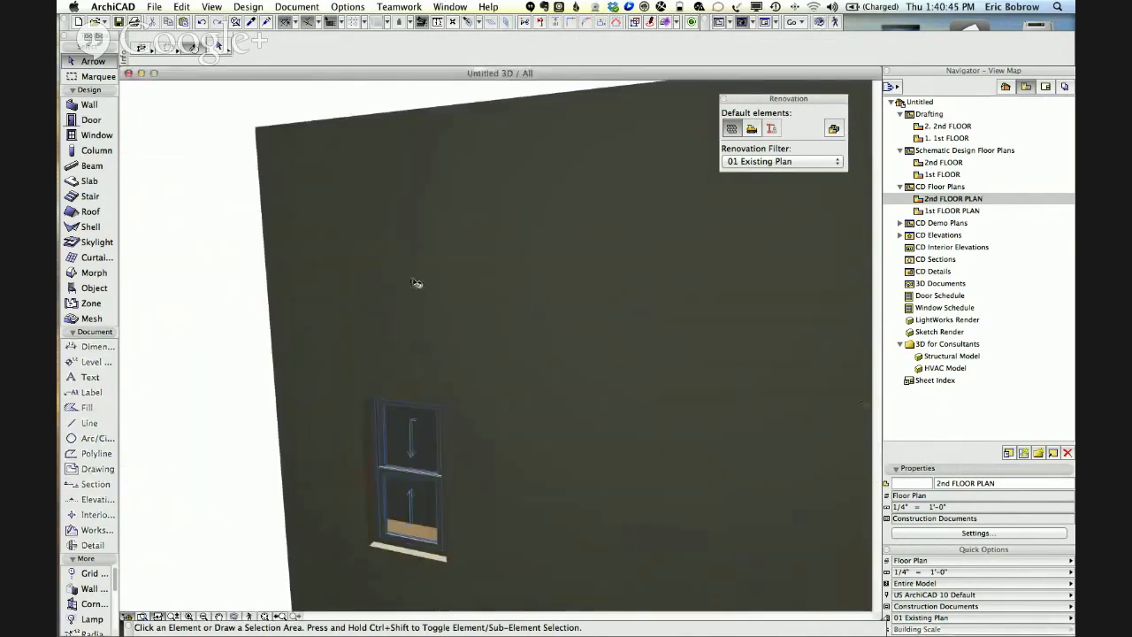
{"action": "middle_click_drag", "start_coordinate": [725, 403], "coordinate": [566, 421], "text": "shift"}
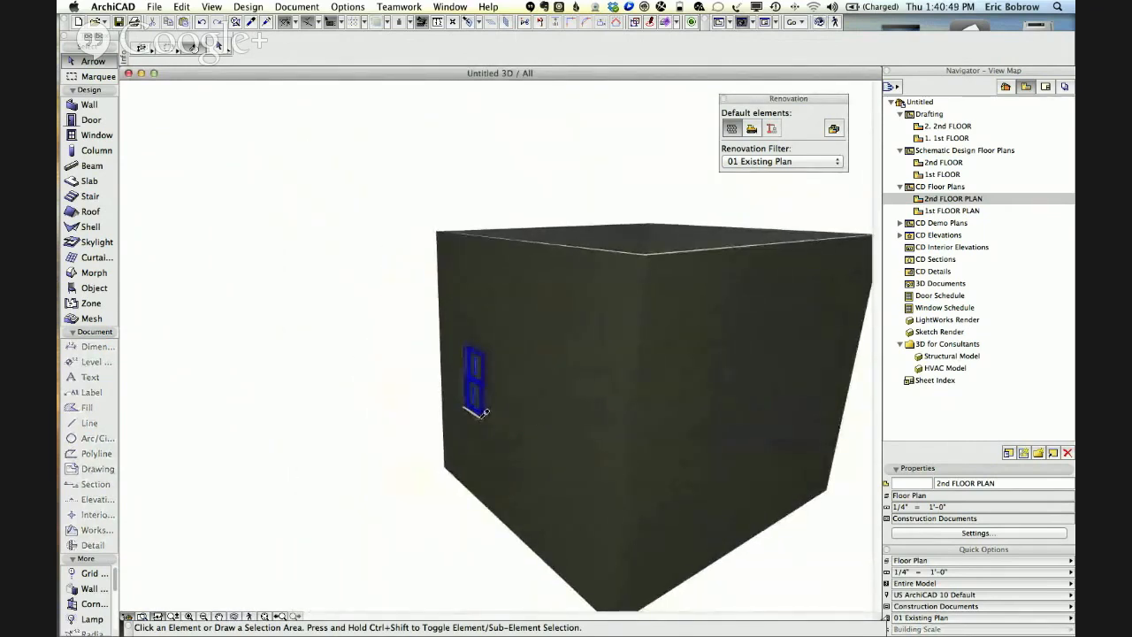
{"action": "left_click", "coordinate": [483, 414], "text": "alt"}
{"action": "left_click", "coordinate": [683, 456]}
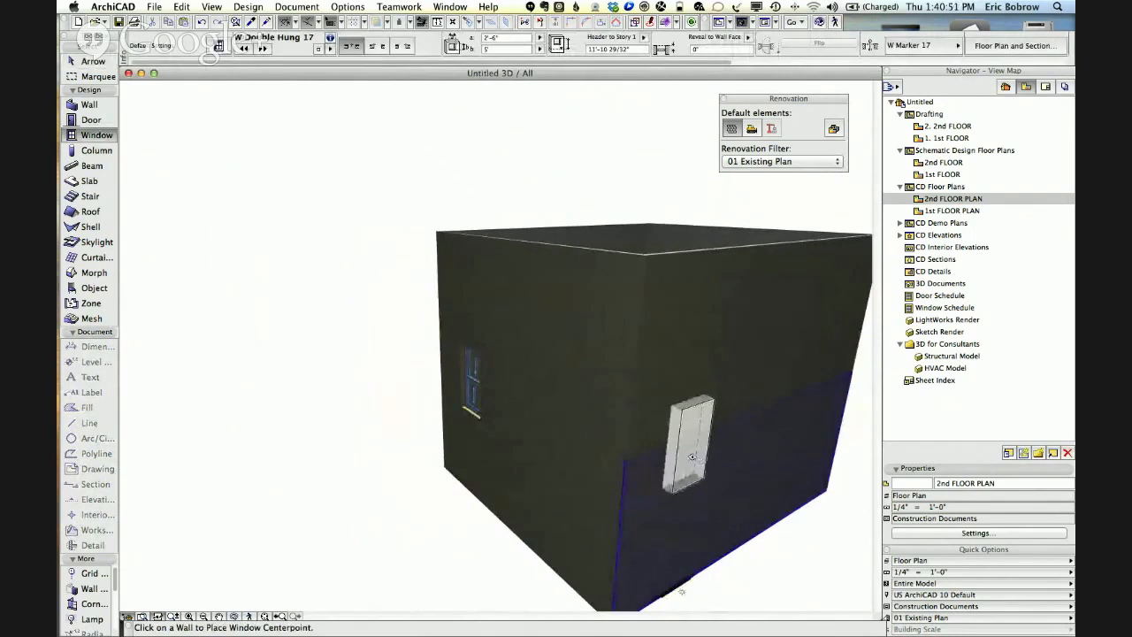
{"action": "left_click", "coordinate": [691, 456]}
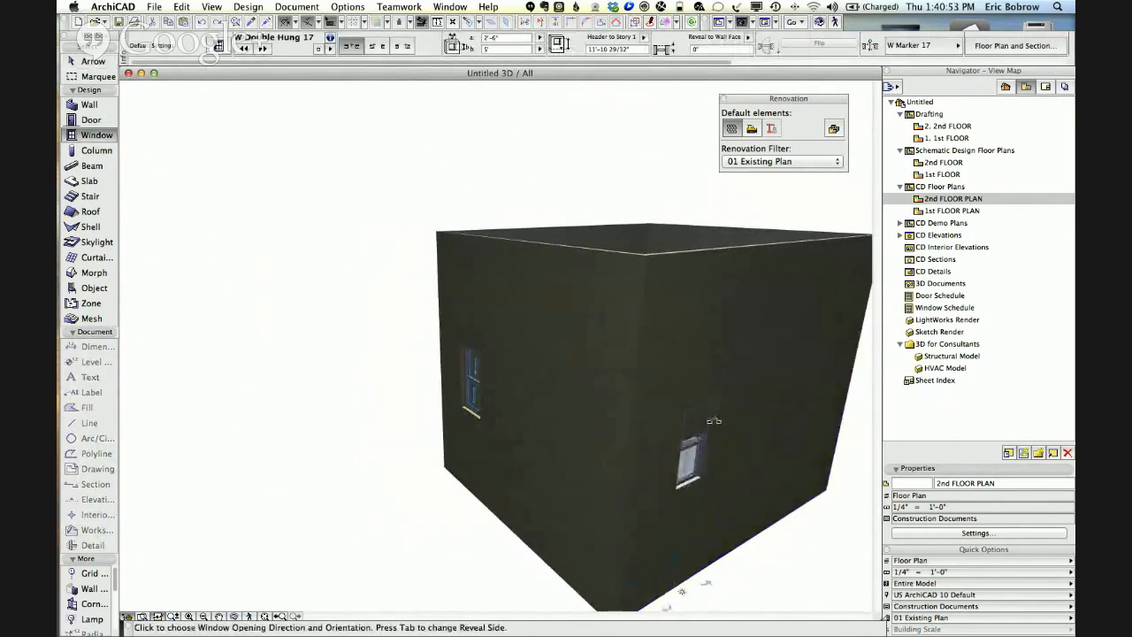
{"action": "scroll", "coordinate": [714, 421], "scroll_direction": "up", "scroll_amount": 3}
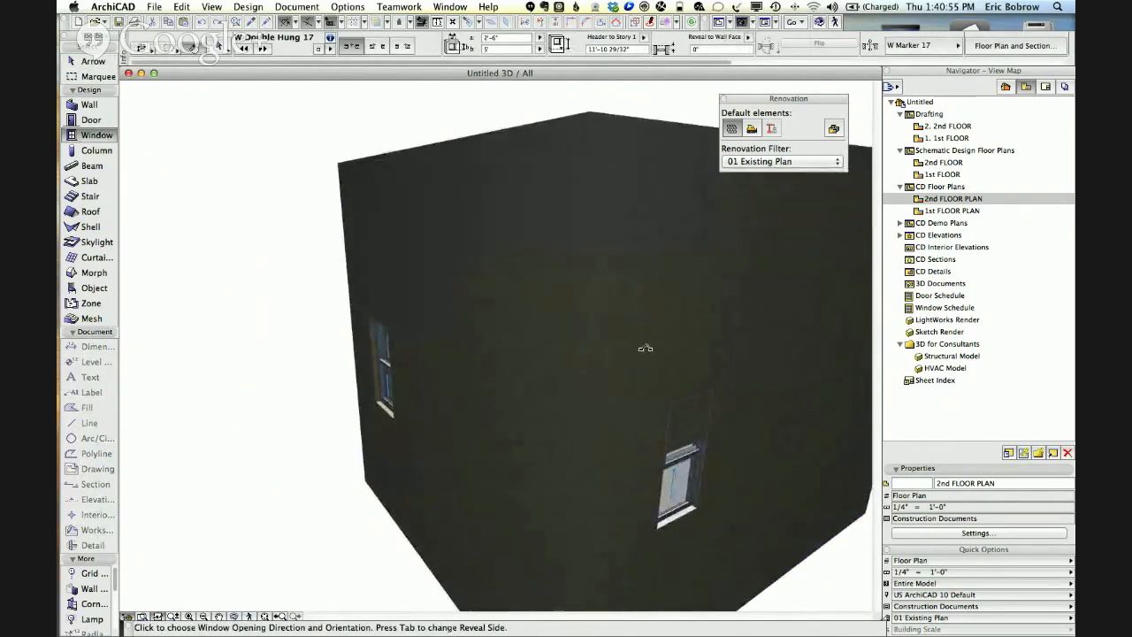
{"action": "left_click", "coordinate": [89, 61]}
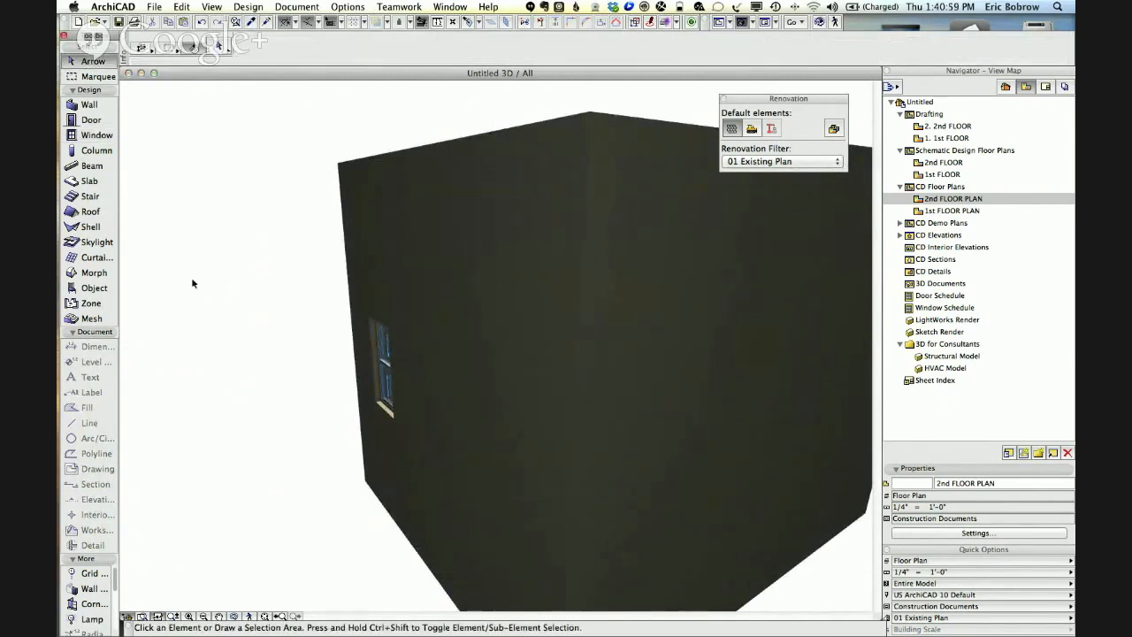
Place a 2'-6" by 5' W Double Hung 17 window in the 1st-floor exterior wall in 3D, extending above the story line.
{"action": "left_click", "coordinate": [95, 136]}
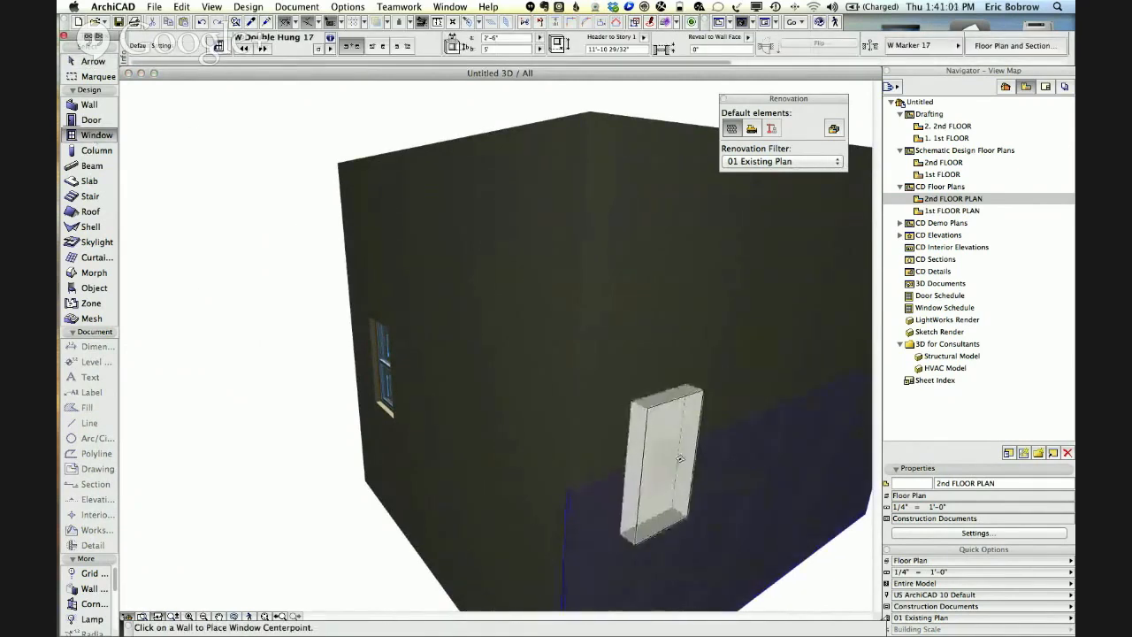
{"action": "left_click", "coordinate": [834, 571]}
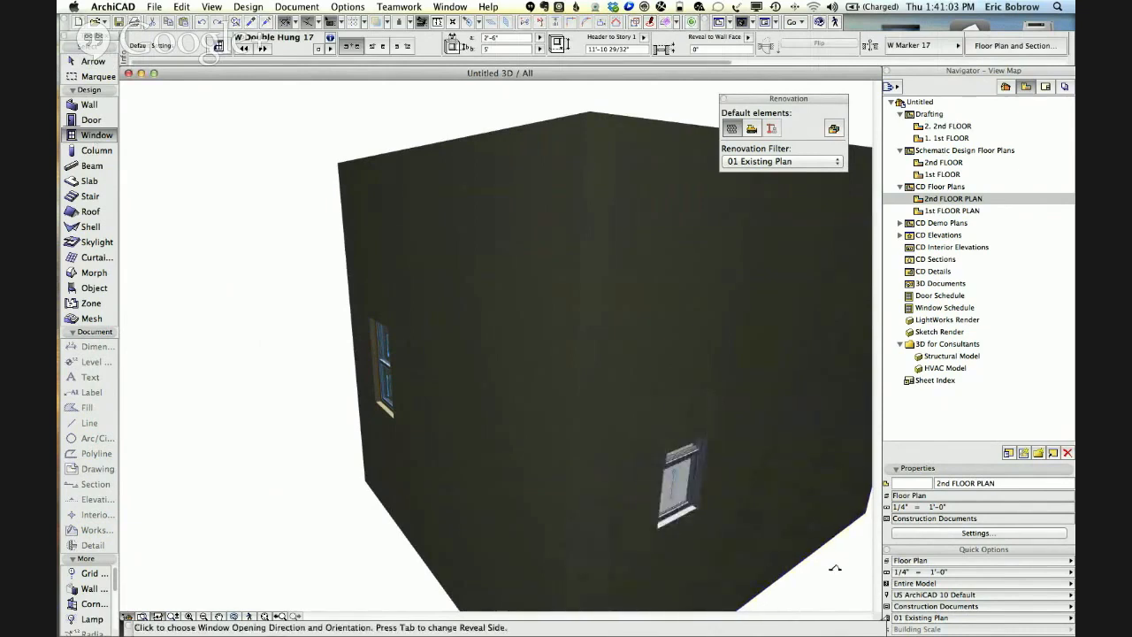
{"action": "left_click", "coordinate": [834, 567]}
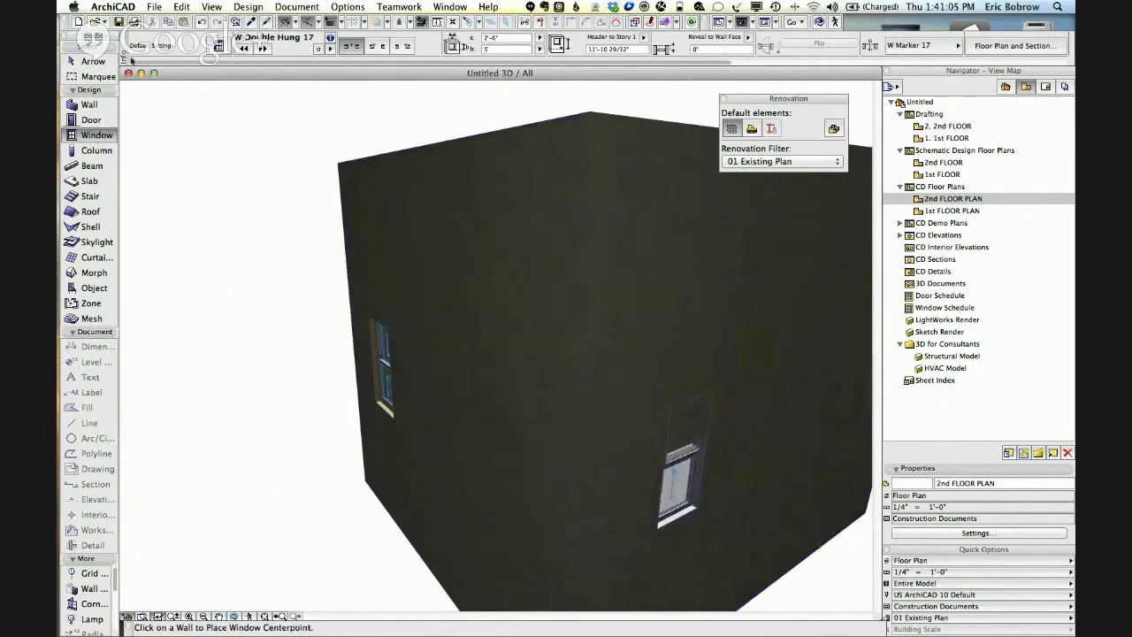
Delete the 2nd-floor exterior wall that covers the upper part of the new window.
{"action": "left_click", "coordinate": [103, 64]}
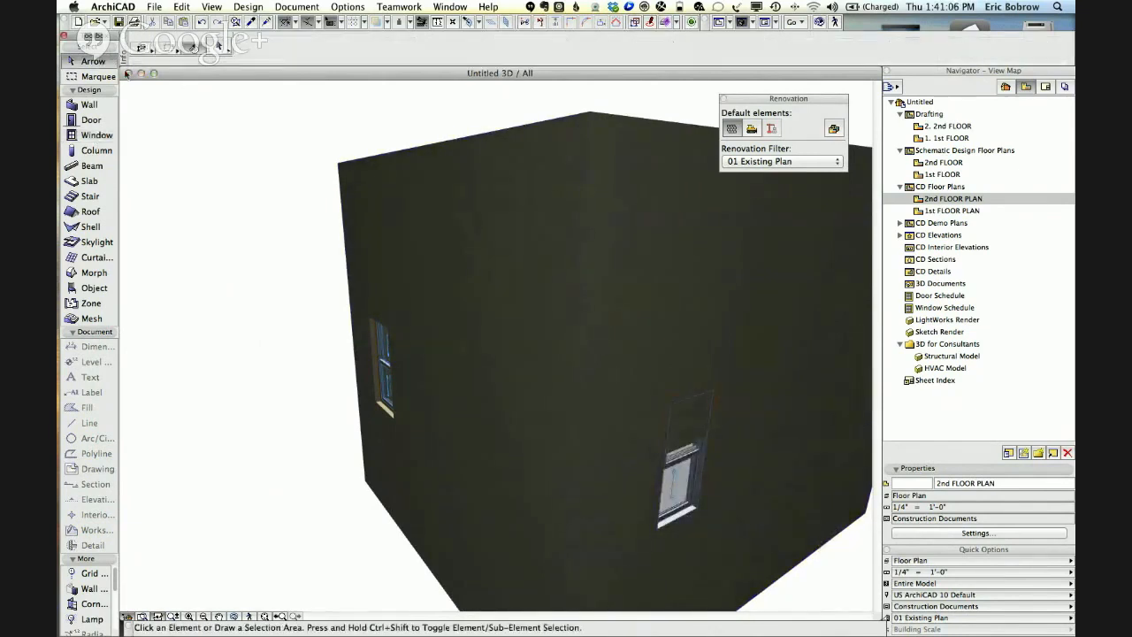
{"action": "left_click", "coordinate": [686, 370]}
{"action": "key", "text": "Delete"}
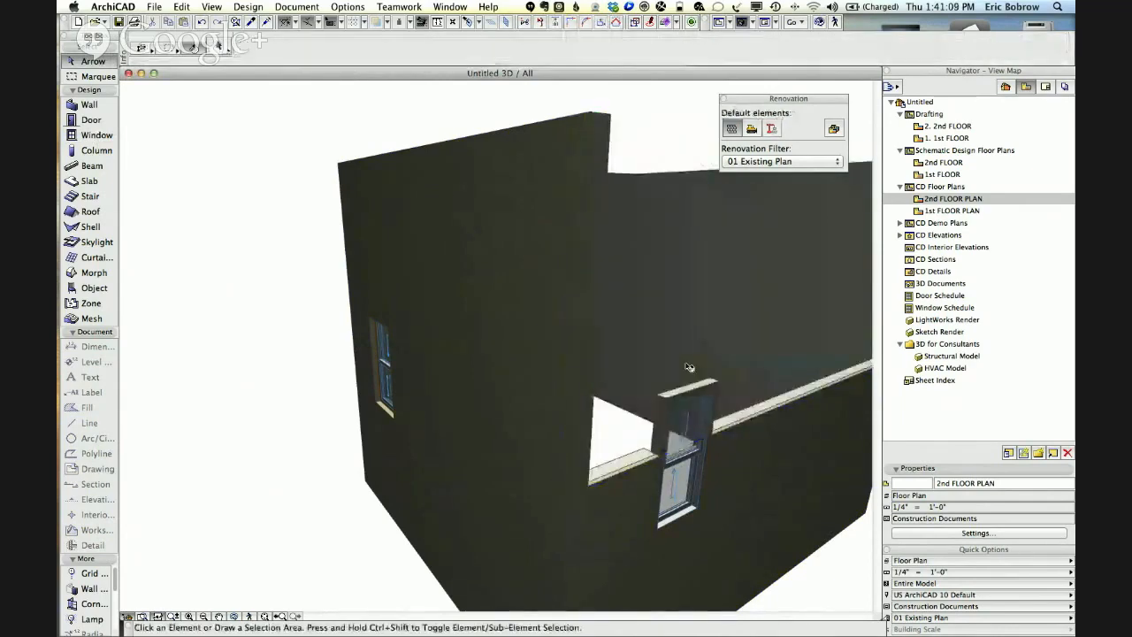
Stretch the 1st-floor wall containing the new window up to the neighbouring wall's top, for a height of 20'.
{"action": "middle_click_drag", "start_coordinate": [763, 381], "coordinate": [648, 390], "text": "shift"}
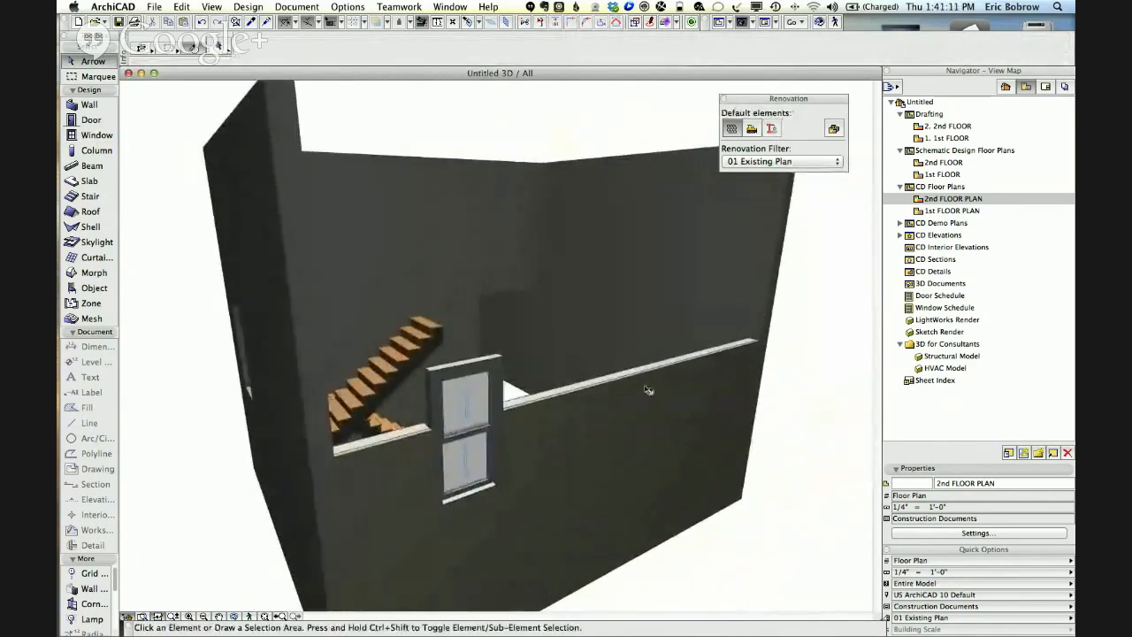
{"action": "left_click", "coordinate": [642, 417]}
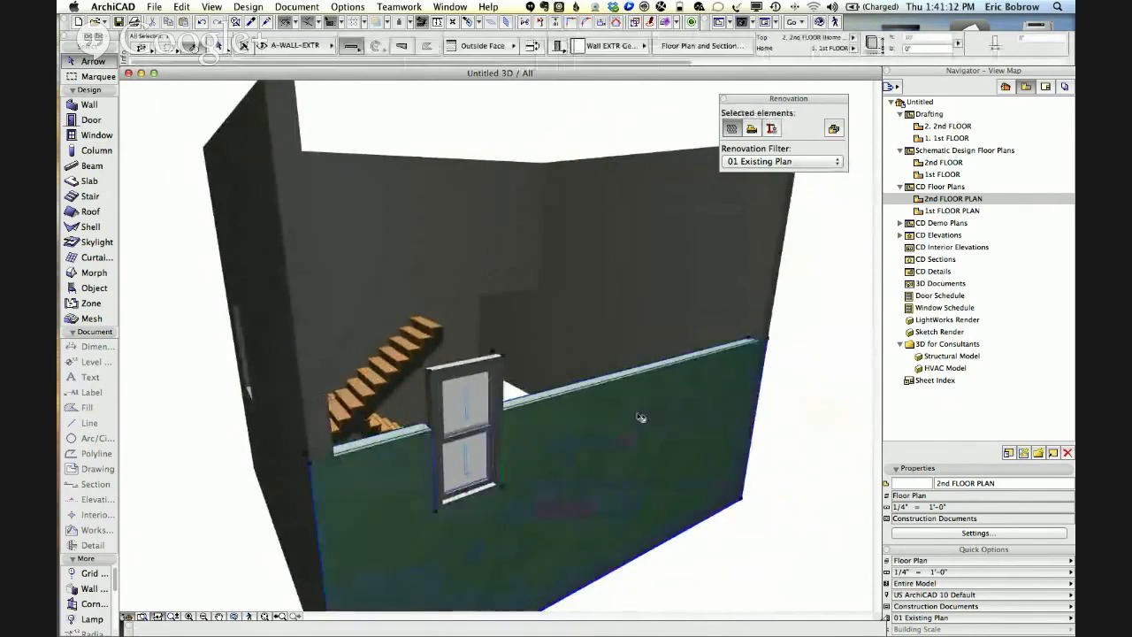
{"action": "left_click", "coordinate": [314, 466]}
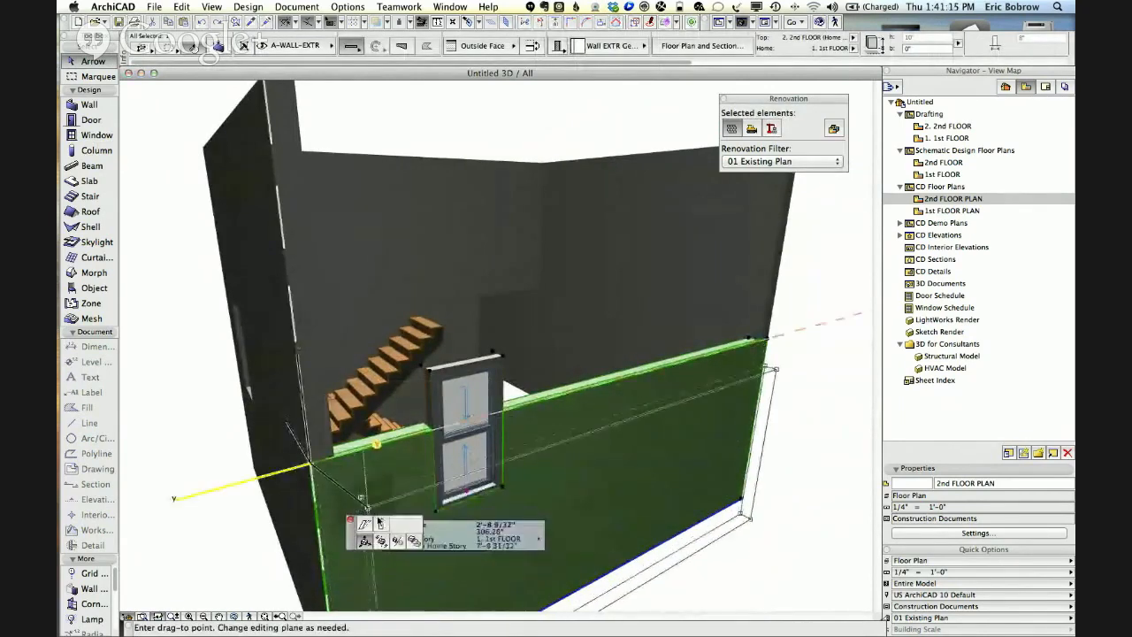
{"action": "left_click", "coordinate": [382, 524]}
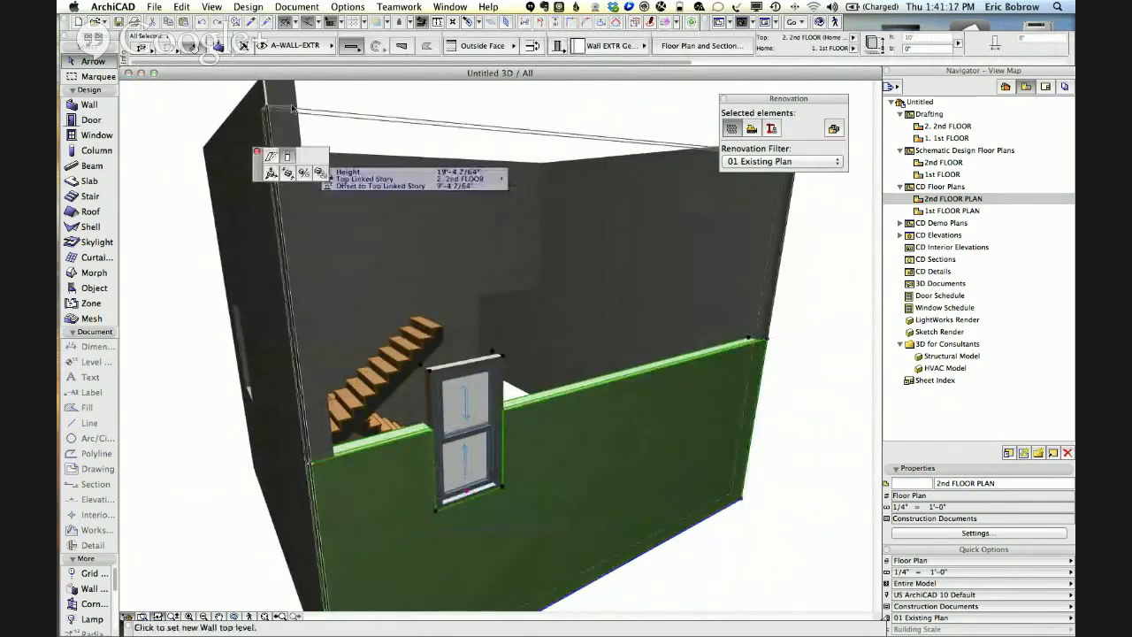
{"action": "middle_click_drag", "start_coordinate": [301, 107], "coordinate": [307, 172]}
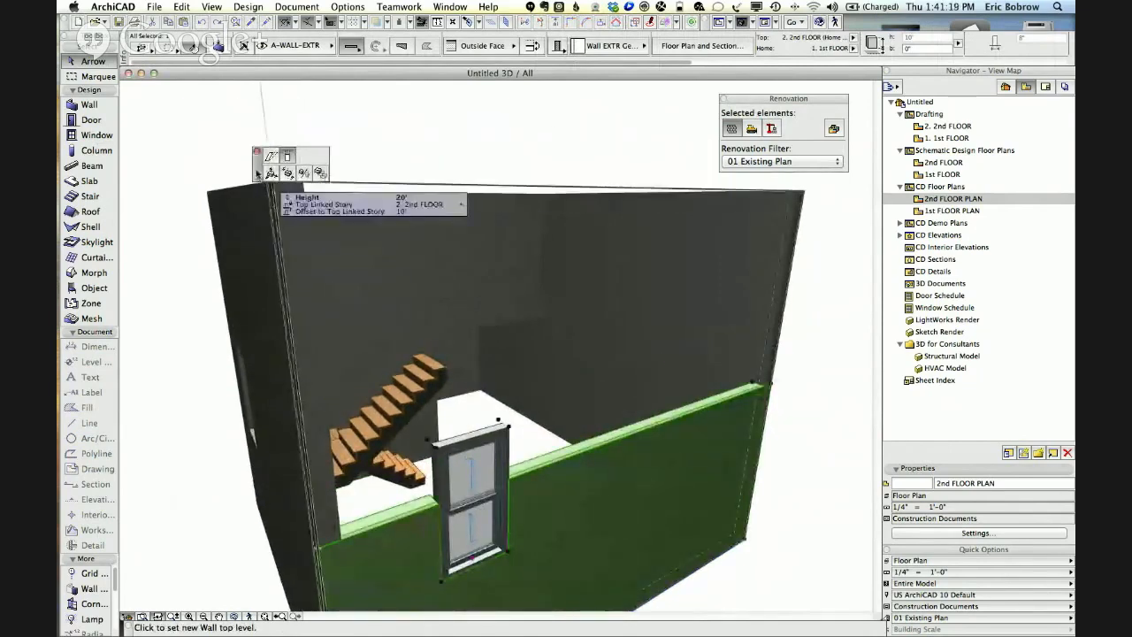
{"action": "left_click", "coordinate": [272, 168]}
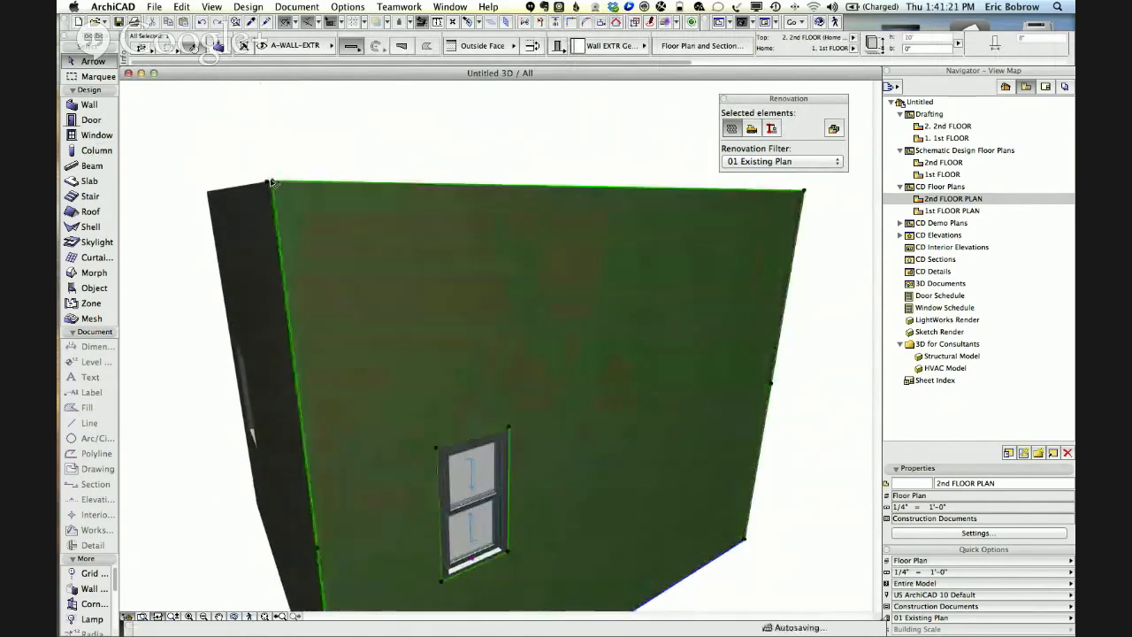
{"action": "key", "text": "Escape"}
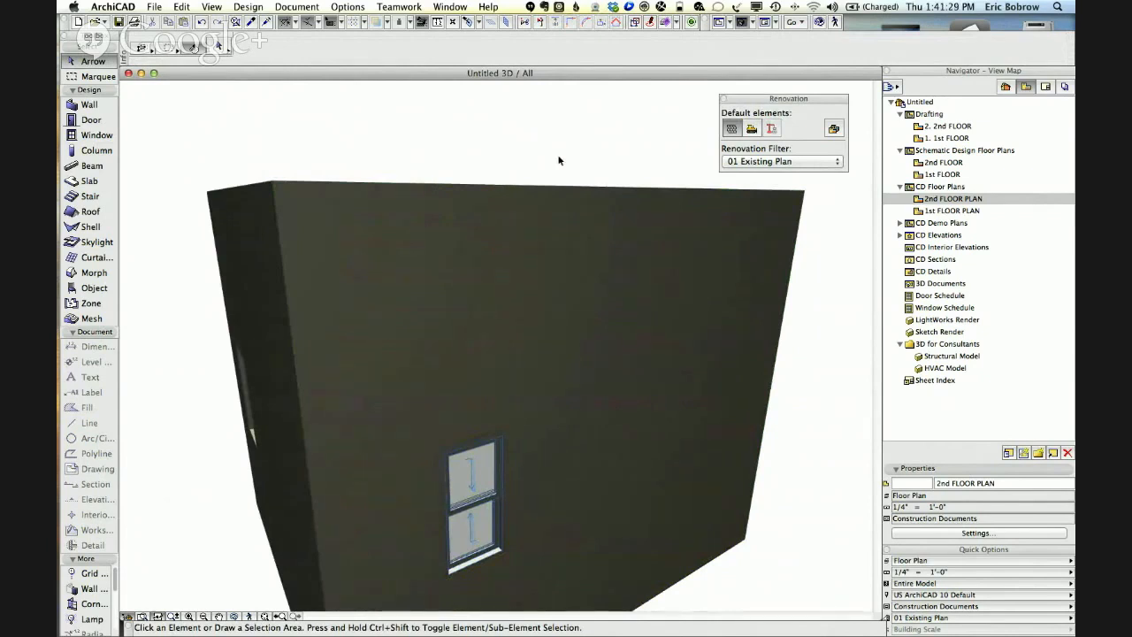
Return to the 2nd floor plan and turn off the ghosted trace reference of the 1st floor.
{"action": "key", "text": "F2"}
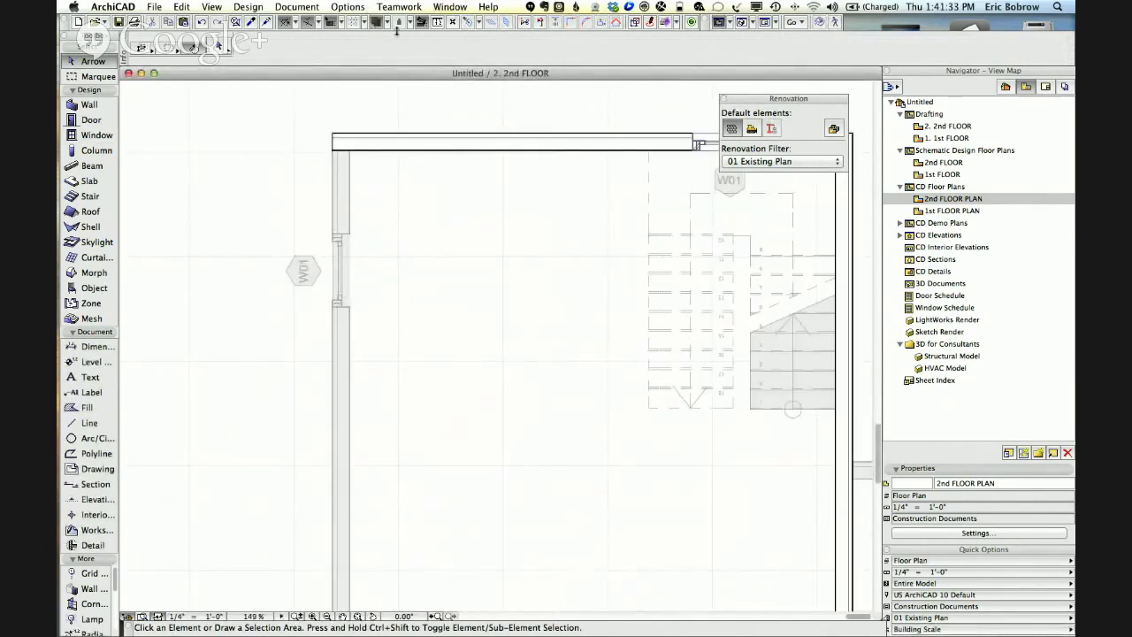
{"action": "left_click", "coordinate": [379, 22]}
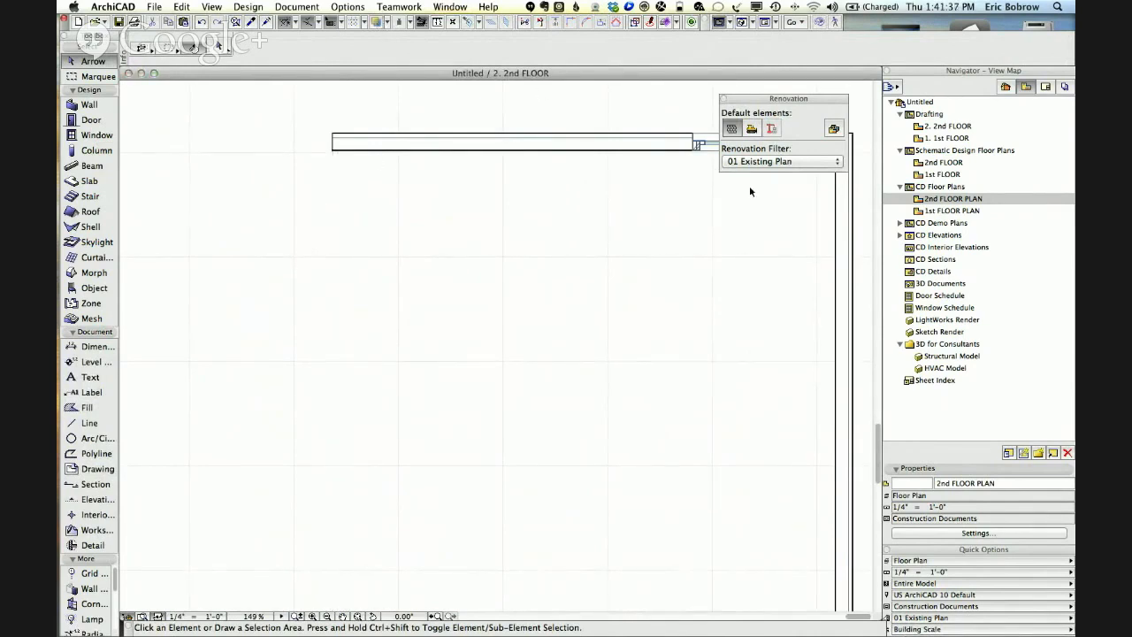
On the 1st floor plan, set the stretched wall with the new window to show on All Relevant Stories.
{"action": "double_click", "coordinate": [915, 212]}
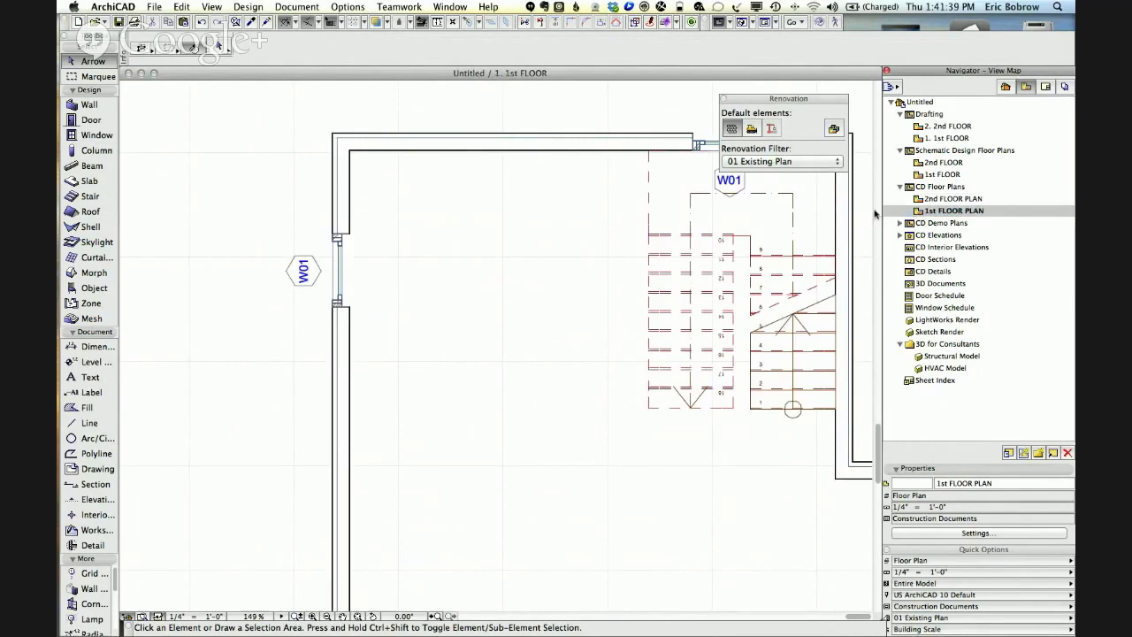
{"action": "left_click", "coordinate": [336, 217]}
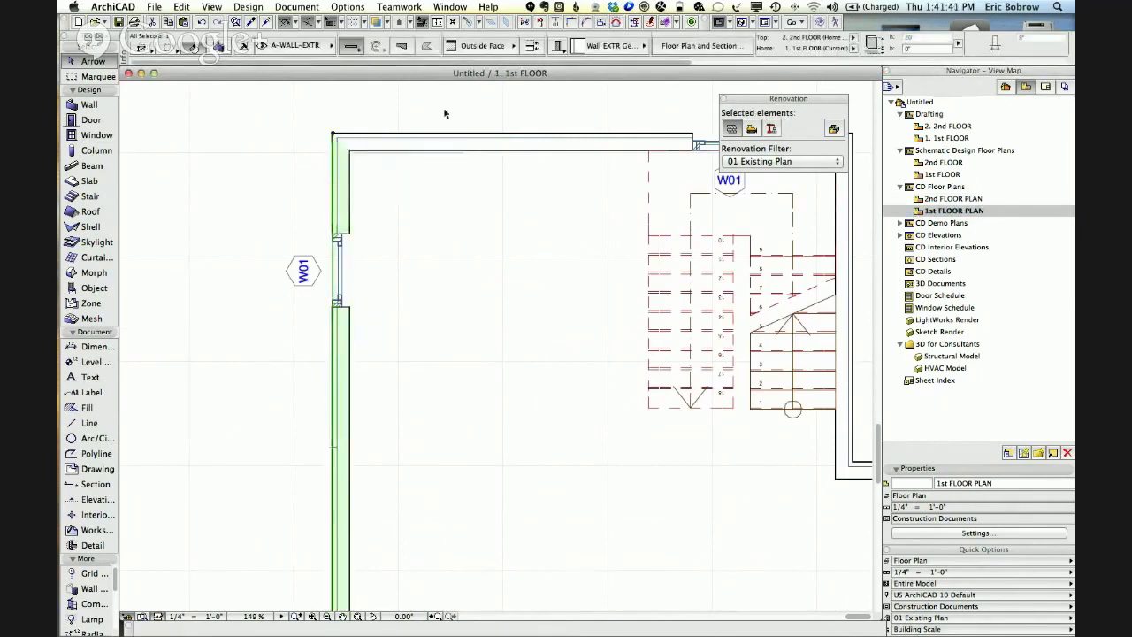
{"action": "left_click", "coordinate": [219, 46]}
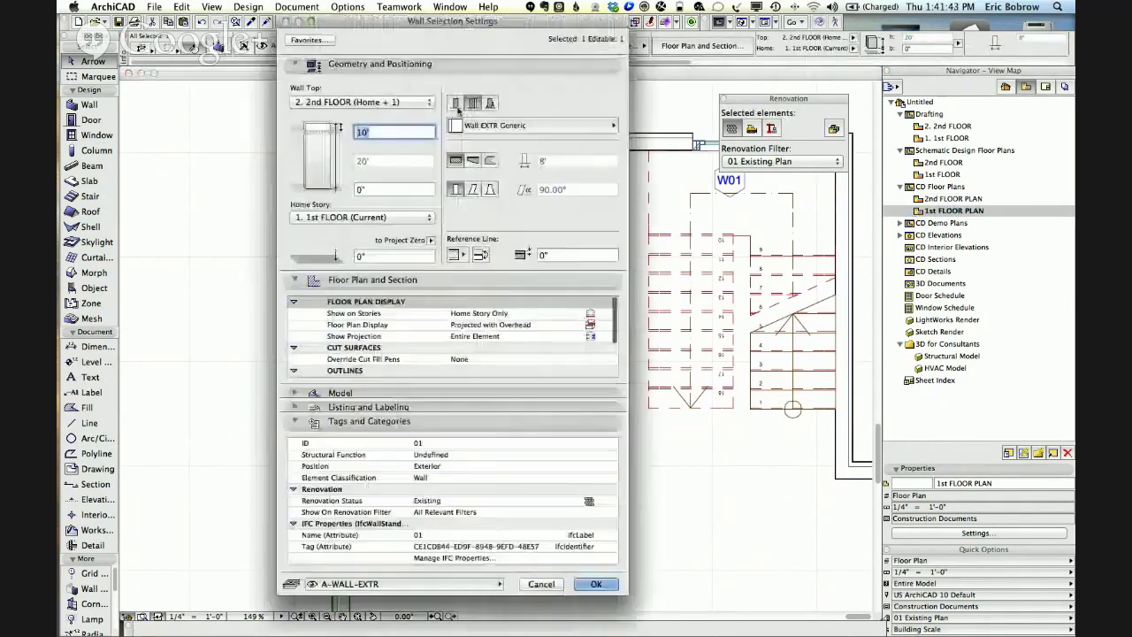
{"action": "left_click", "coordinate": [482, 313]}
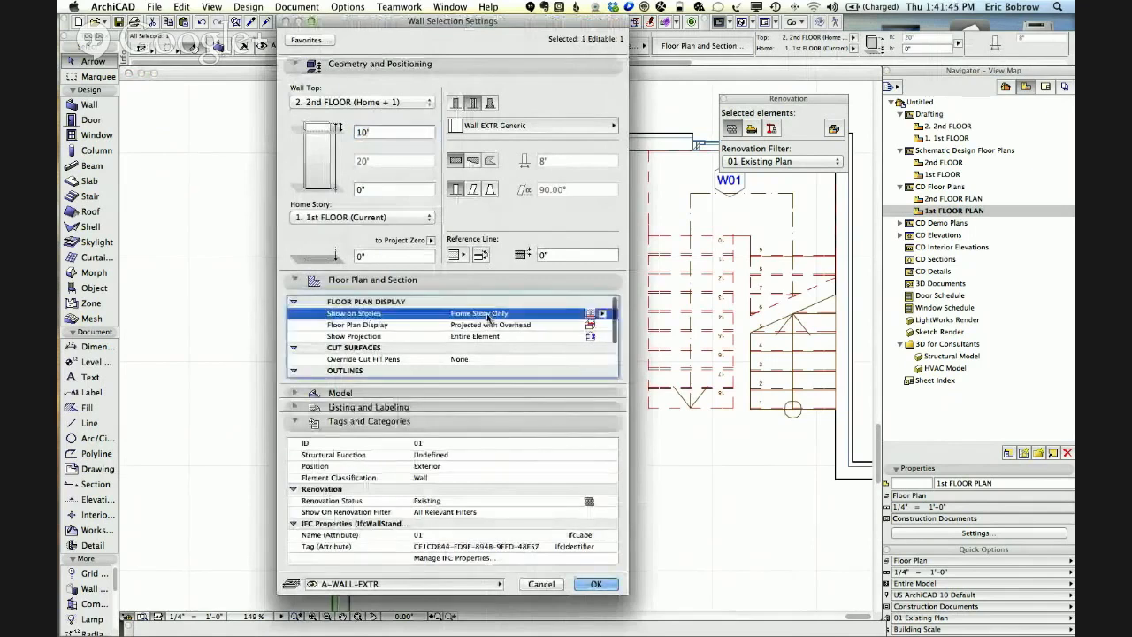
{"action": "left_click", "coordinate": [602, 313]}
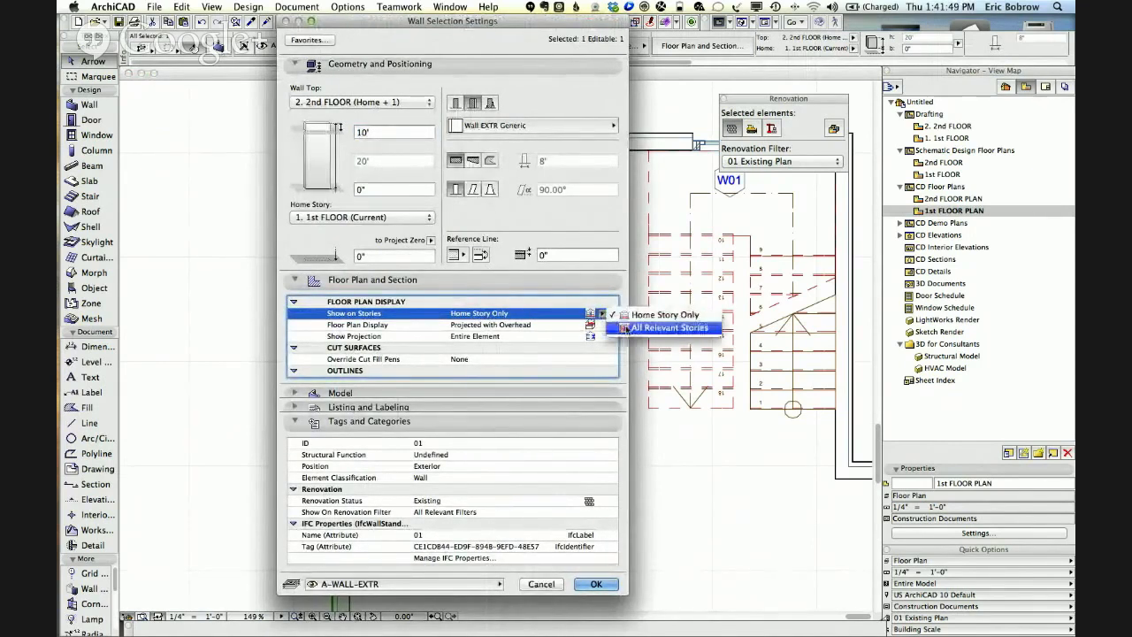
{"action": "left_click", "coordinate": [627, 327]}
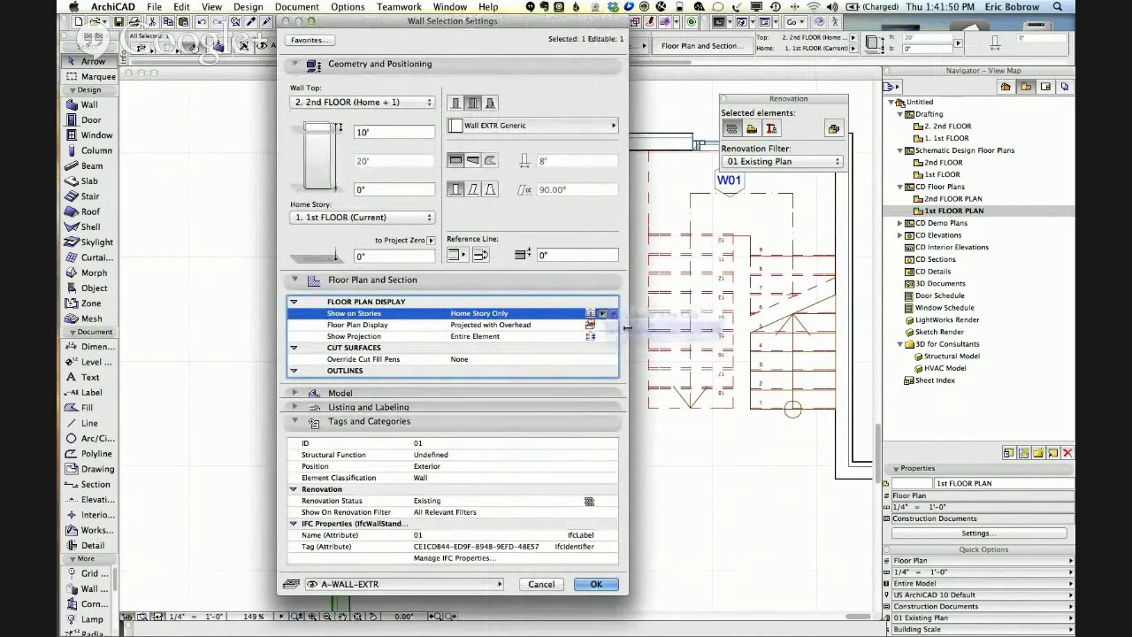
{"action": "left_click", "coordinate": [596, 583]}
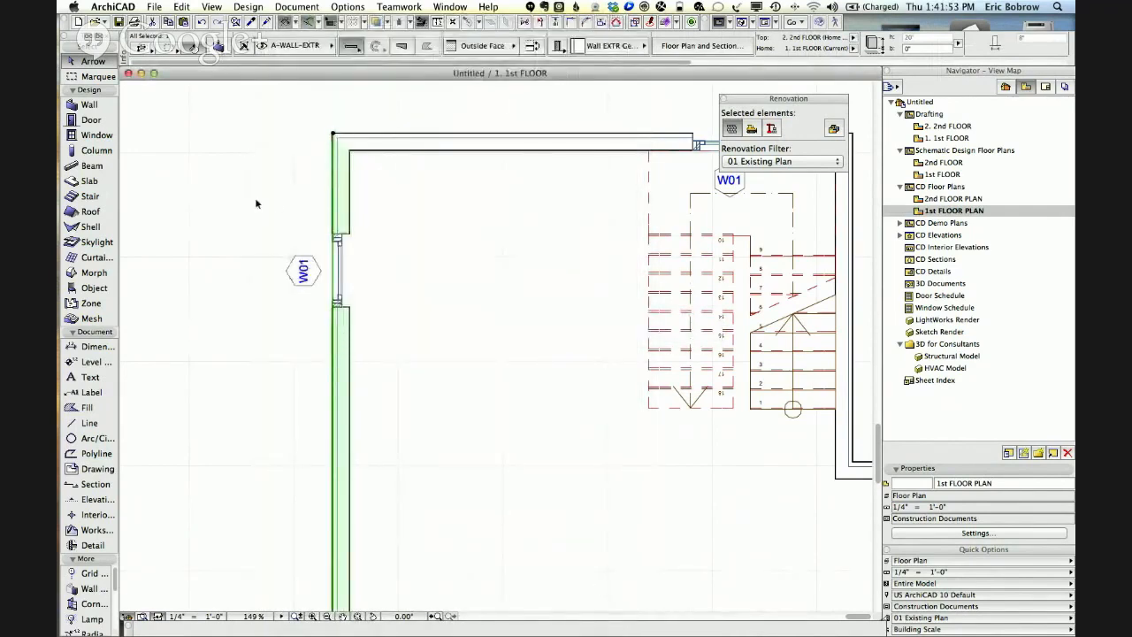
{"action": "left_click", "coordinate": [294, 213]}
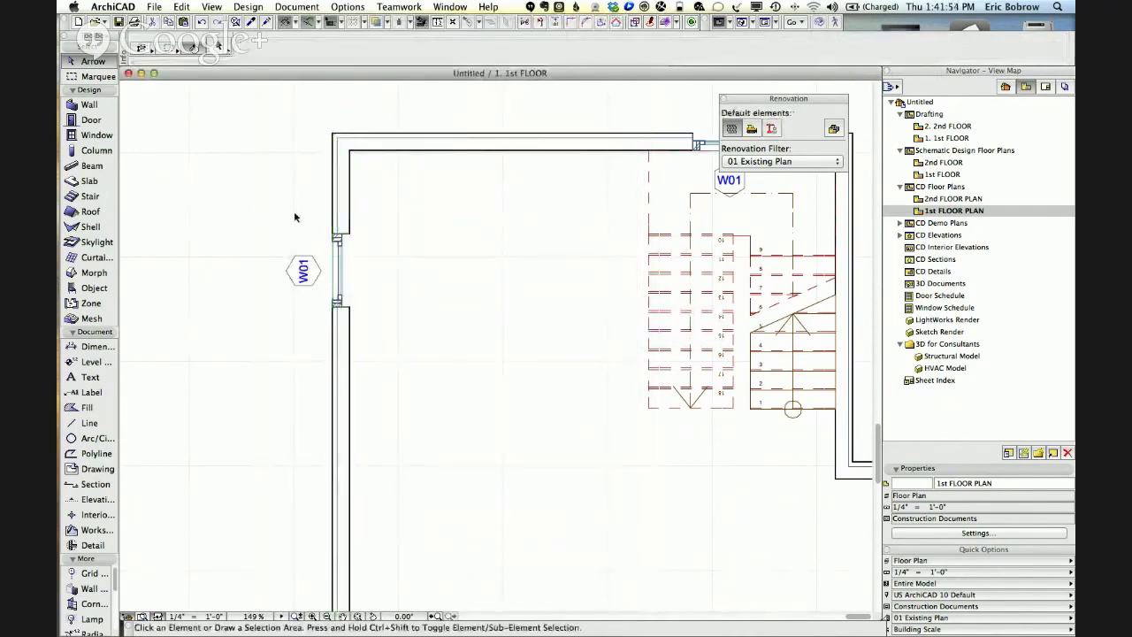
Inspect the new W01 window on the 2nd floor plan and the two-story wall containing it in 3D.
{"action": "double_click", "coordinate": [942, 200]}
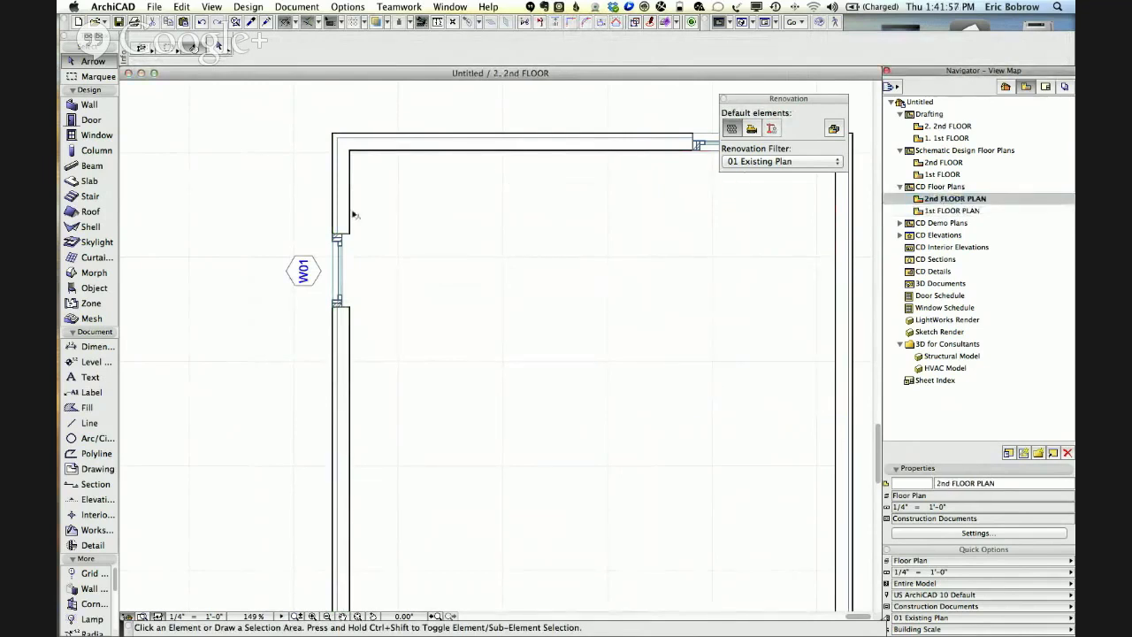
{"action": "left_click", "coordinate": [351, 239]}
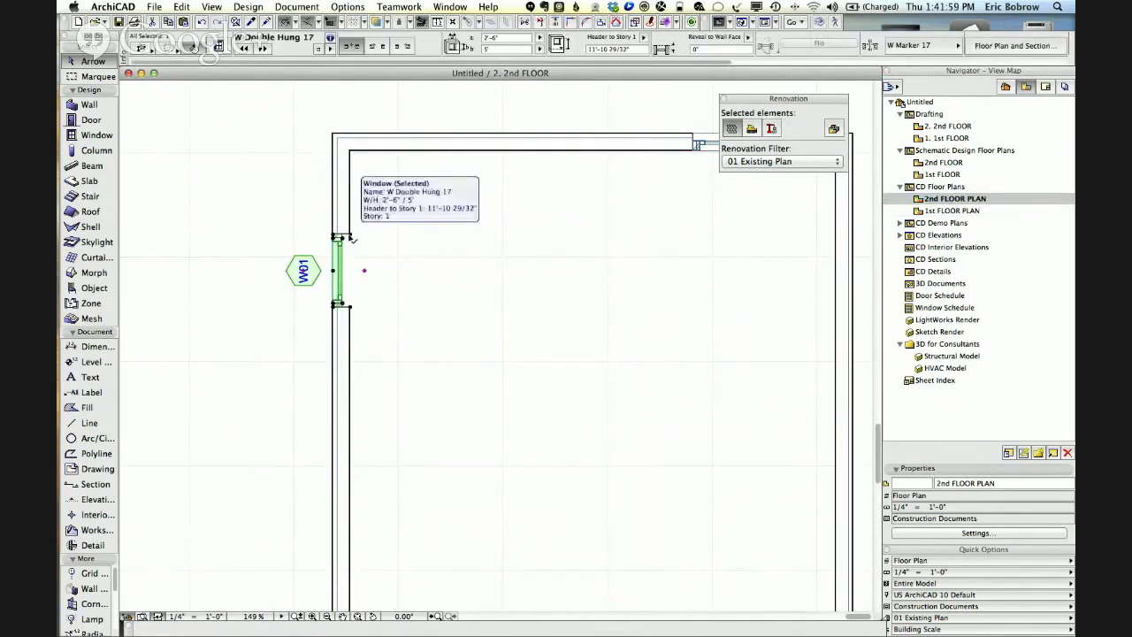
{"action": "left_click", "coordinate": [324, 229]}
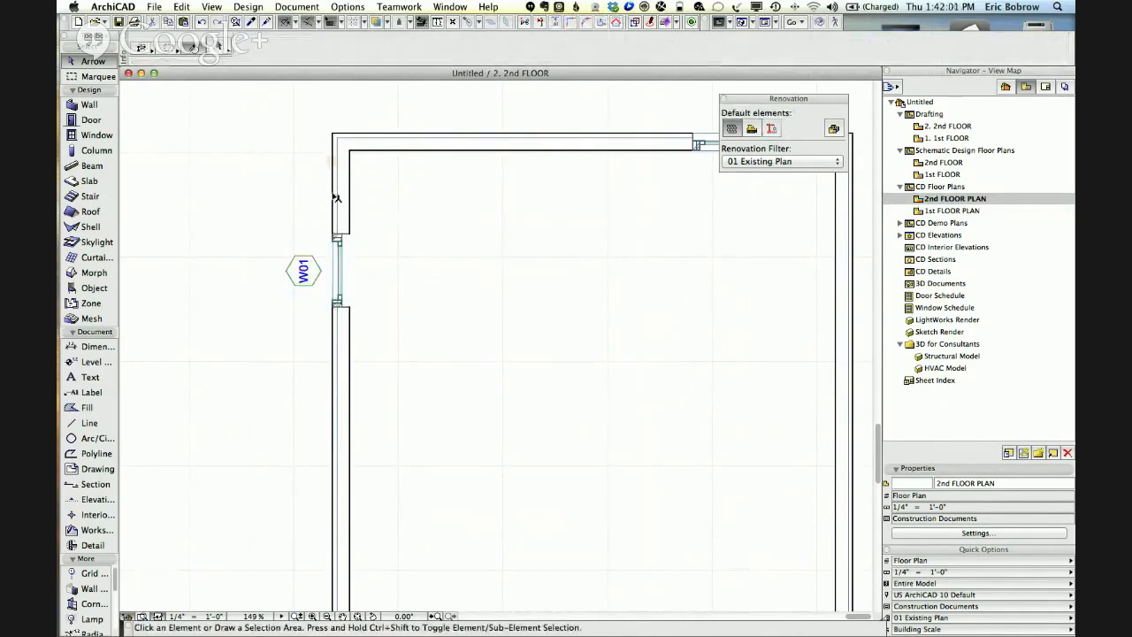
{"action": "left_click", "coordinate": [336, 198]}
{"action": "left_click", "coordinate": [318, 191]}
{"action": "key", "text": "F3"}
{"action": "left_click", "coordinate": [502, 368]}
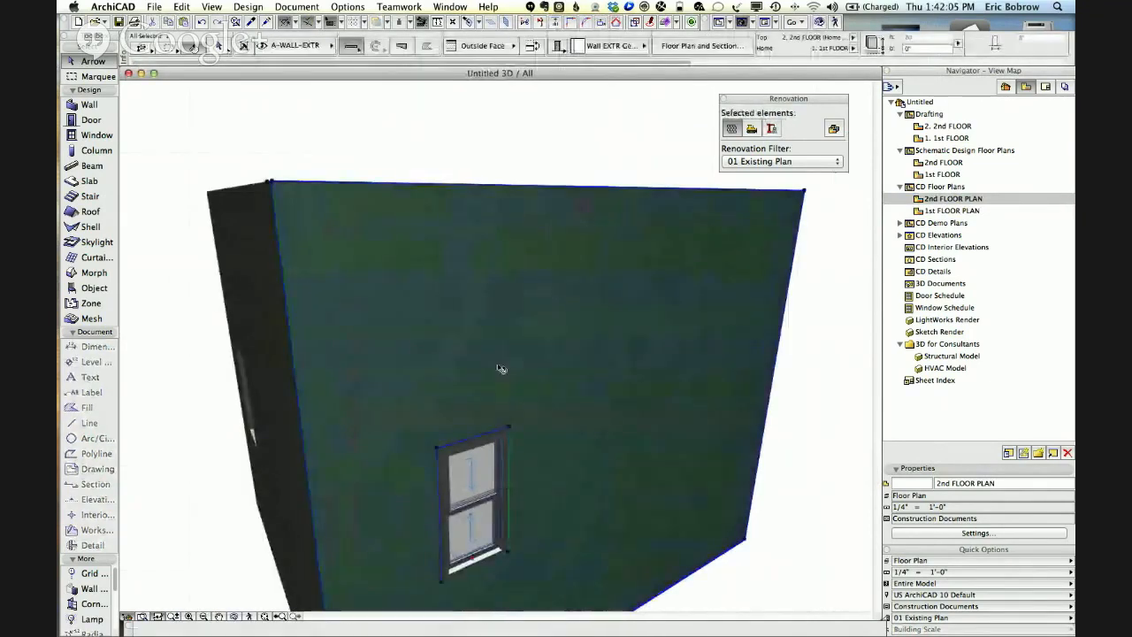
{"action": "left_click", "coordinate": [451, 162]}
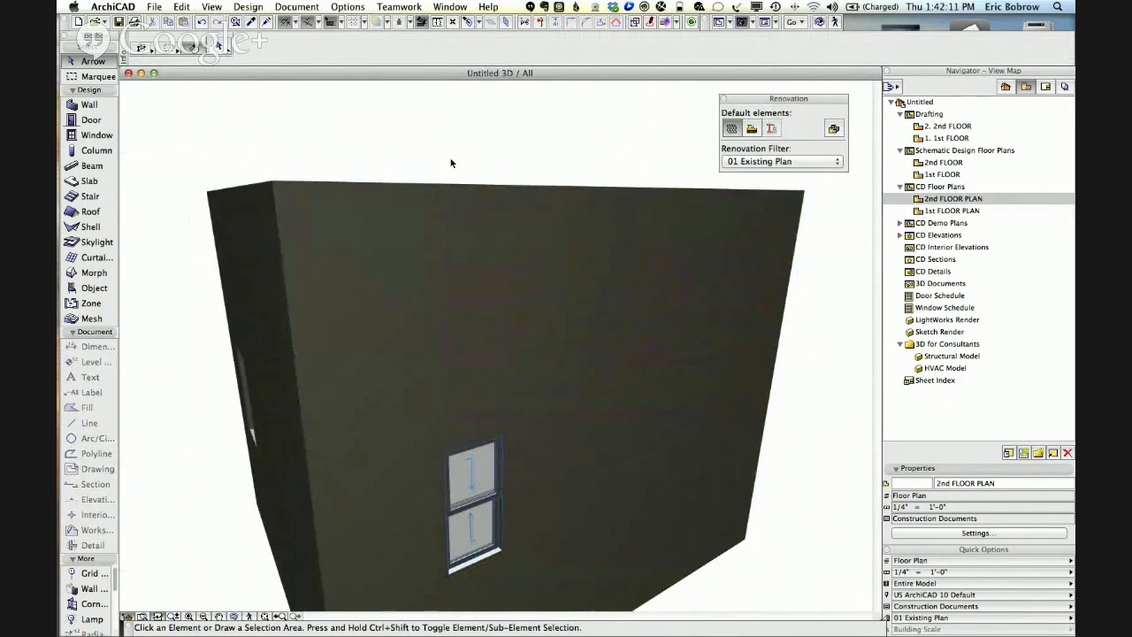
Review the two-story wall's floor plan display, top link and home story settings from the 2nd floor plan, leaving them as they are.
{"action": "key", "text": "F2"}
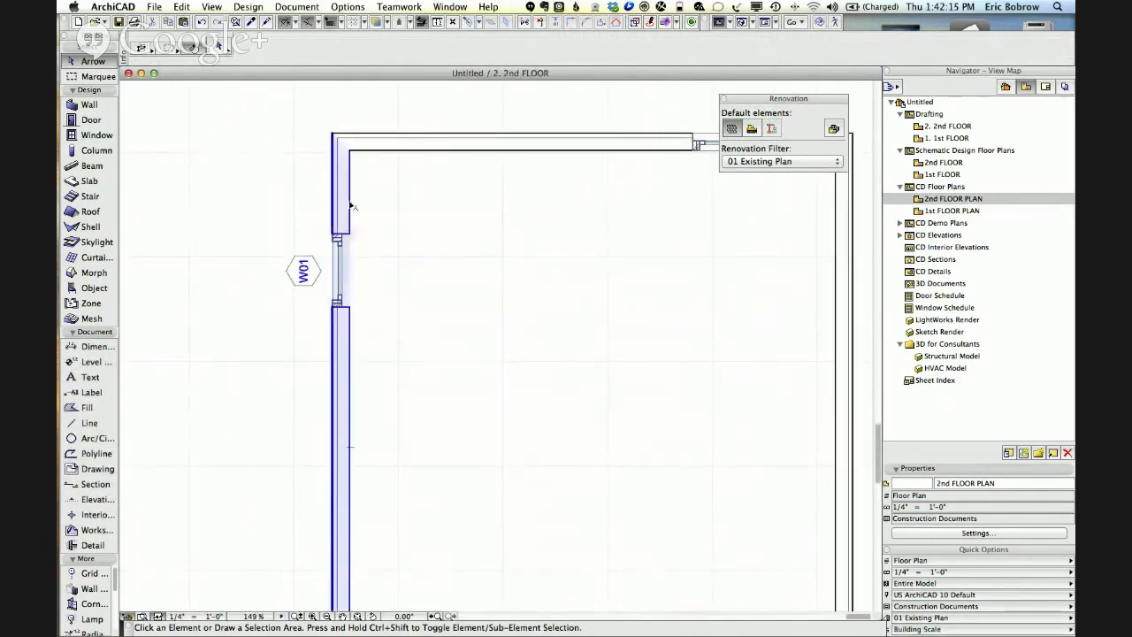
{"action": "left_click", "coordinate": [351, 206]}
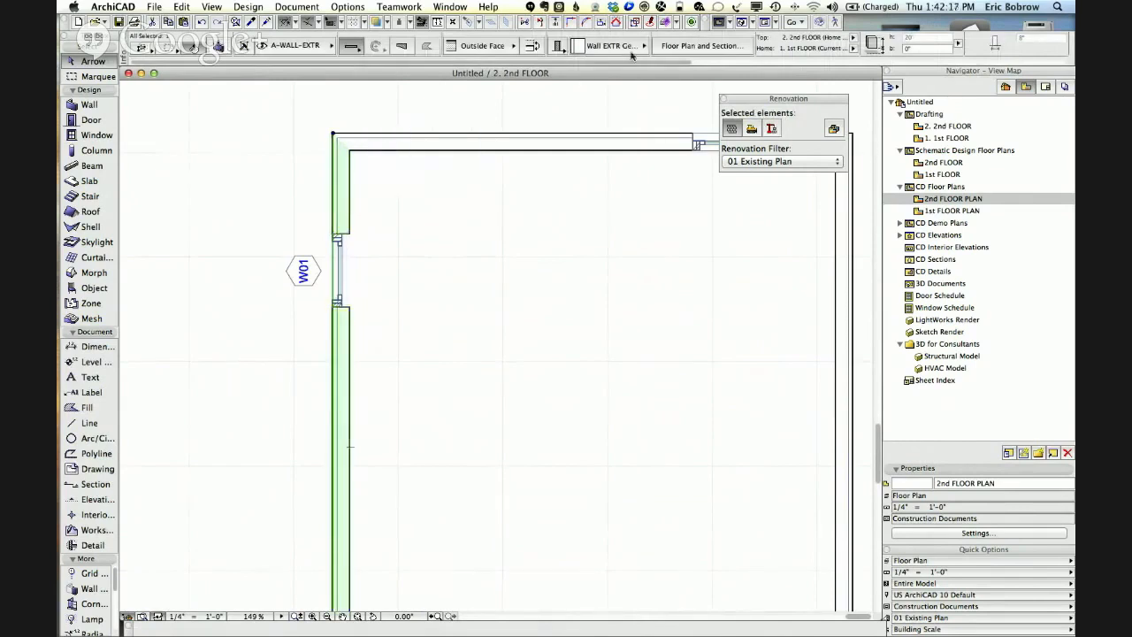
{"action": "left_click", "coordinate": [687, 47]}
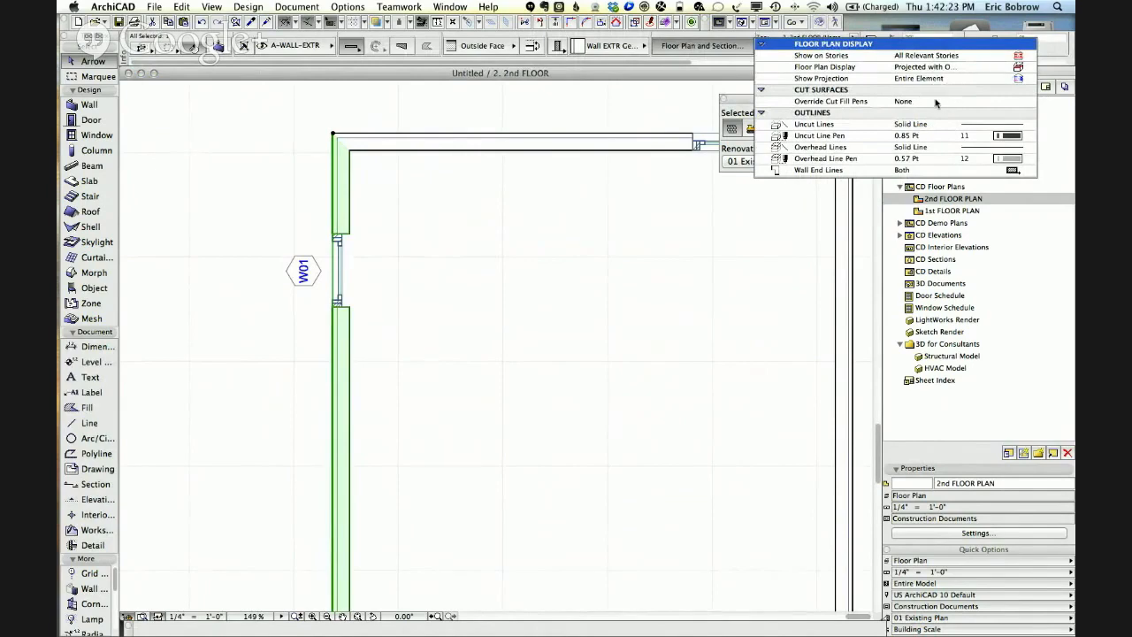
{"action": "left_click", "coordinate": [634, 118]}
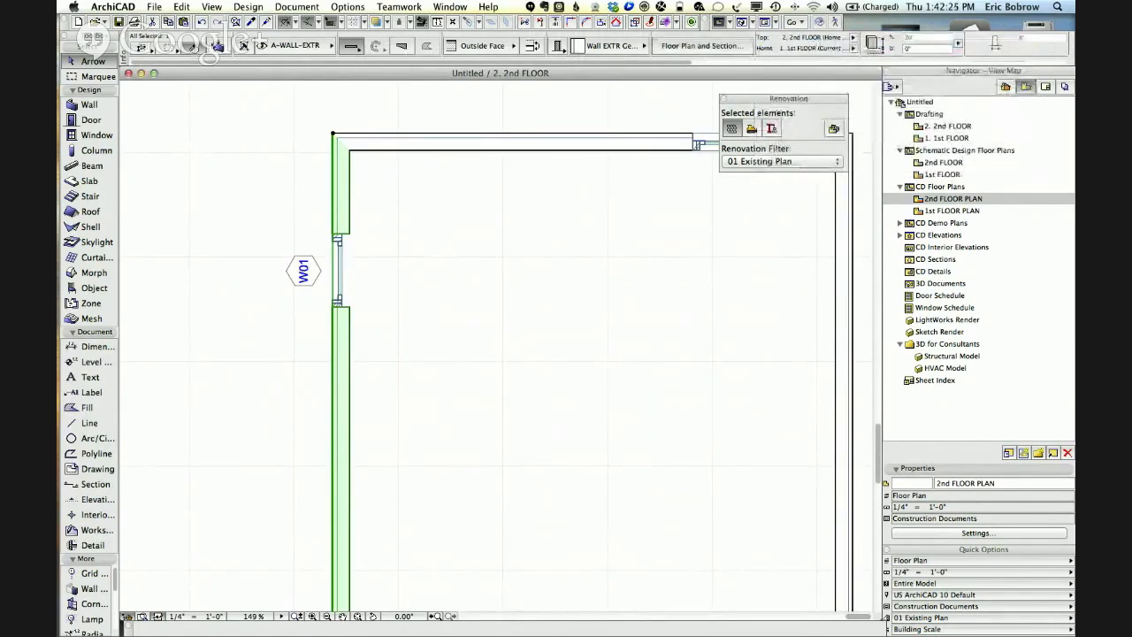
{"action": "left_click", "coordinate": [218, 47]}
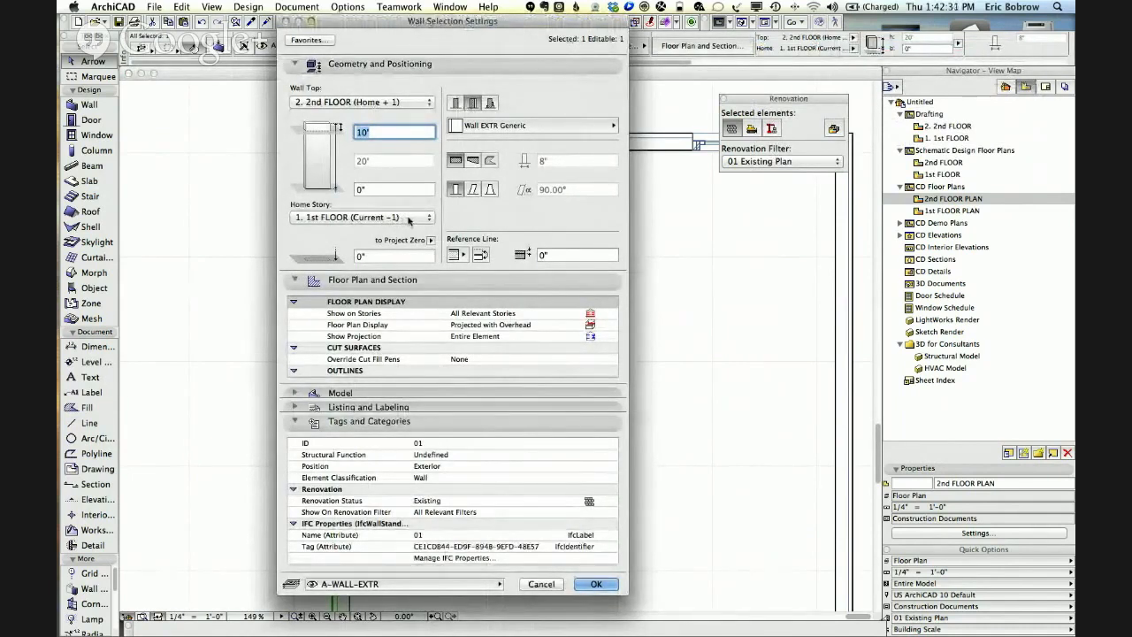
{"action": "left_click", "coordinate": [545, 584]}
{"action": "left_click", "coordinate": [268, 161]}
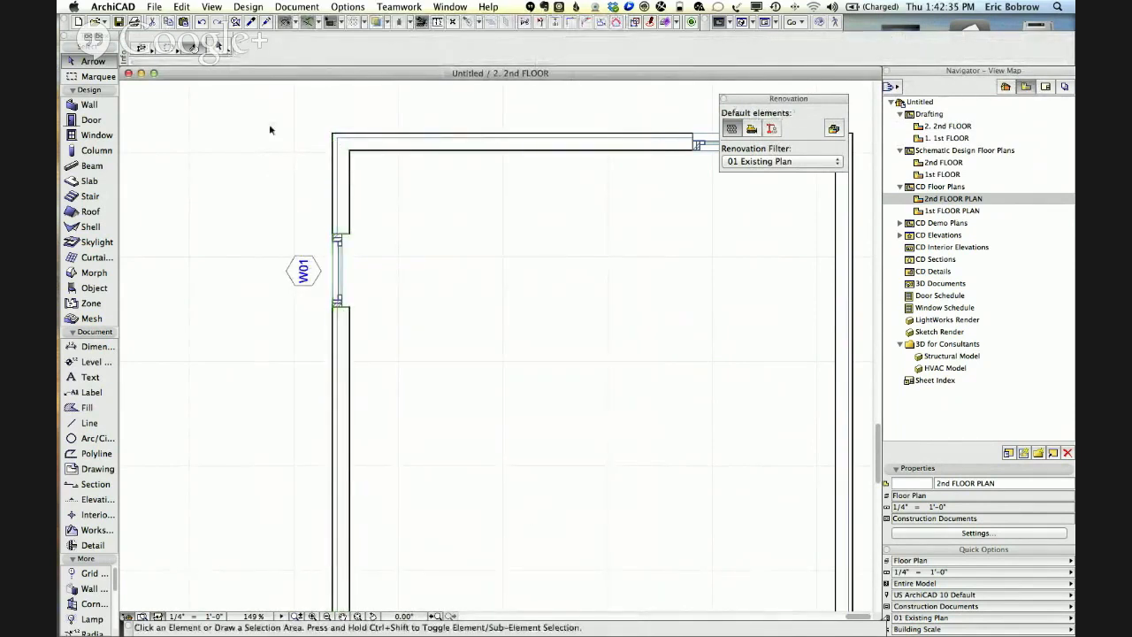
Close the Renovation palette covering the stairwell window on the 2nd floor plan.
{"action": "left_click", "coordinate": [726, 101]}
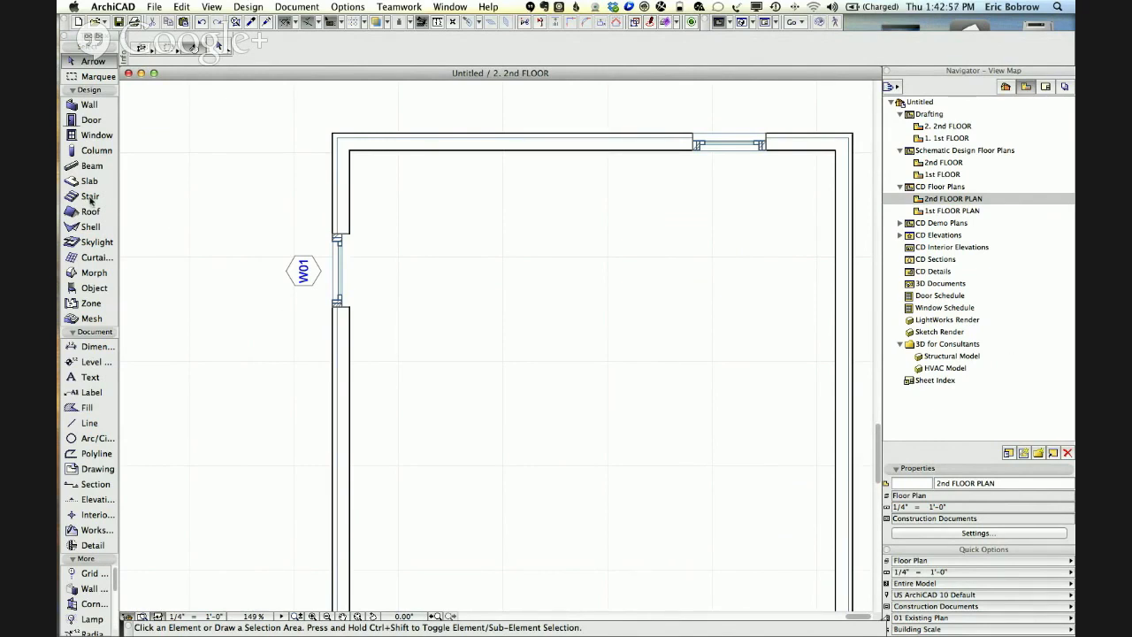
Search the object library for "prism" and choose Polygon Prism 17 as the default object.
{"action": "left_click", "coordinate": [93, 288]}
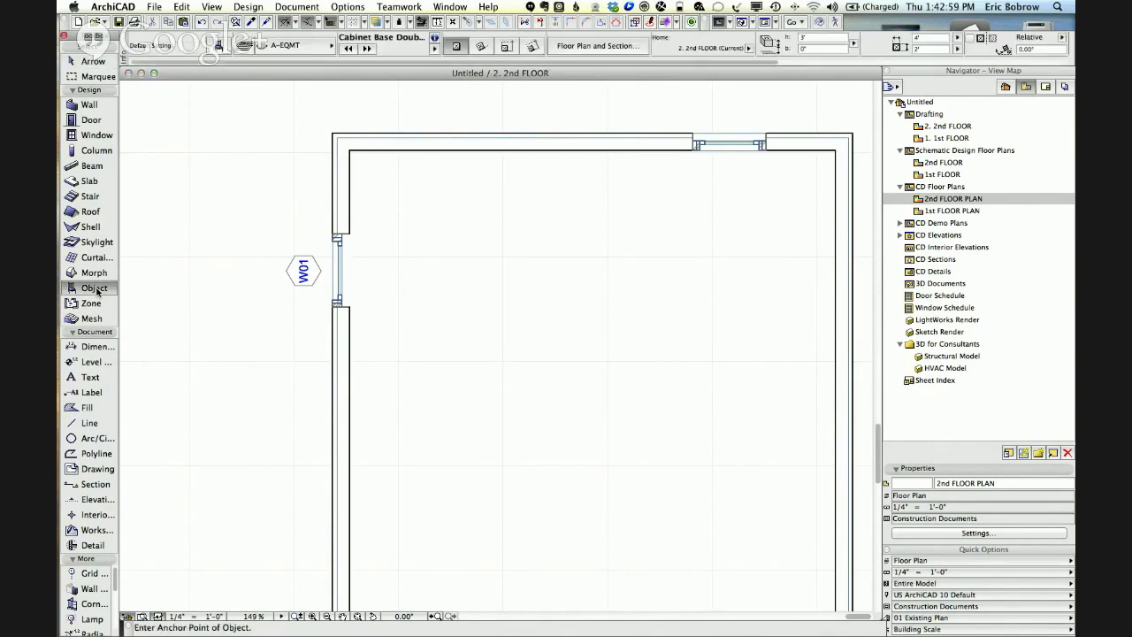
{"action": "double_click", "coordinate": [94, 288]}
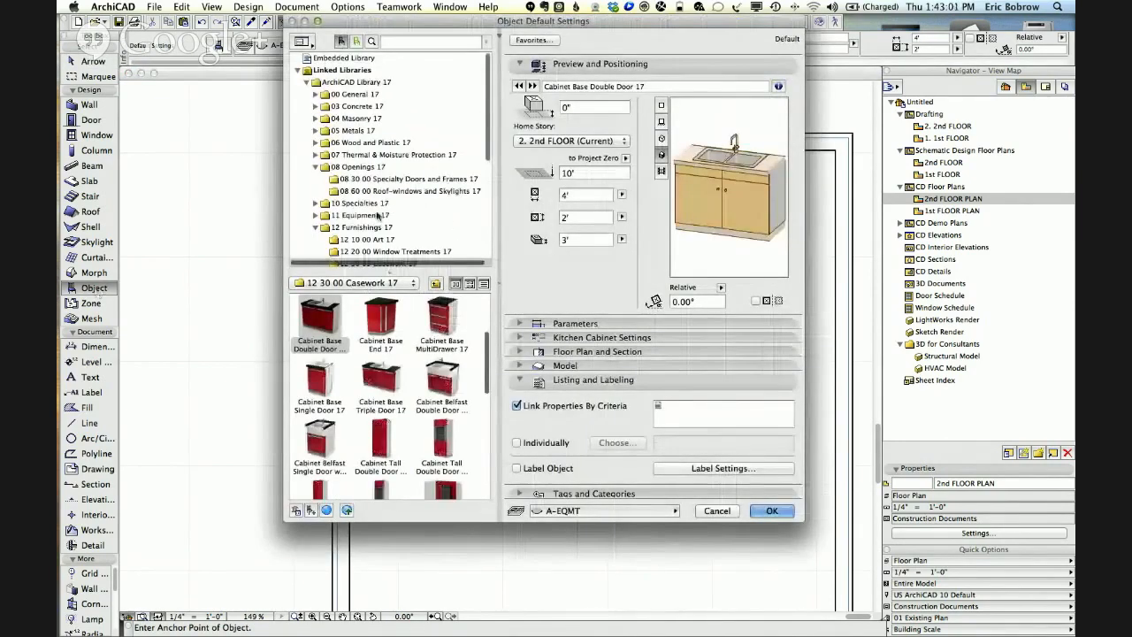
{"action": "left_click", "coordinate": [418, 41]}
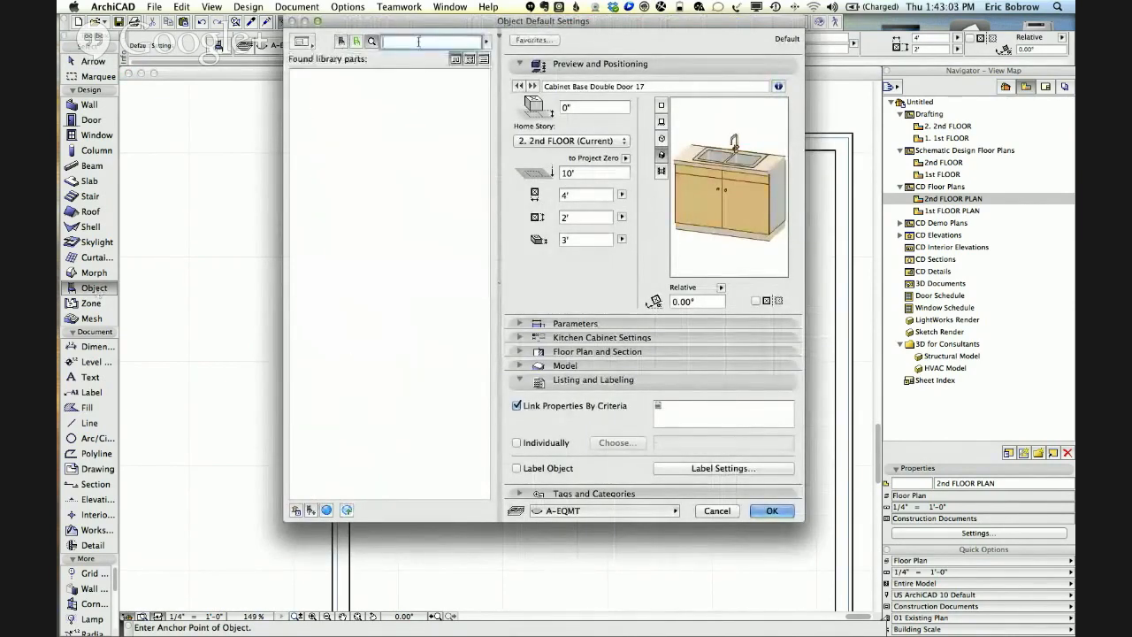
{"action": "type", "text": "prism"}
{"action": "key", "text": "Return"}
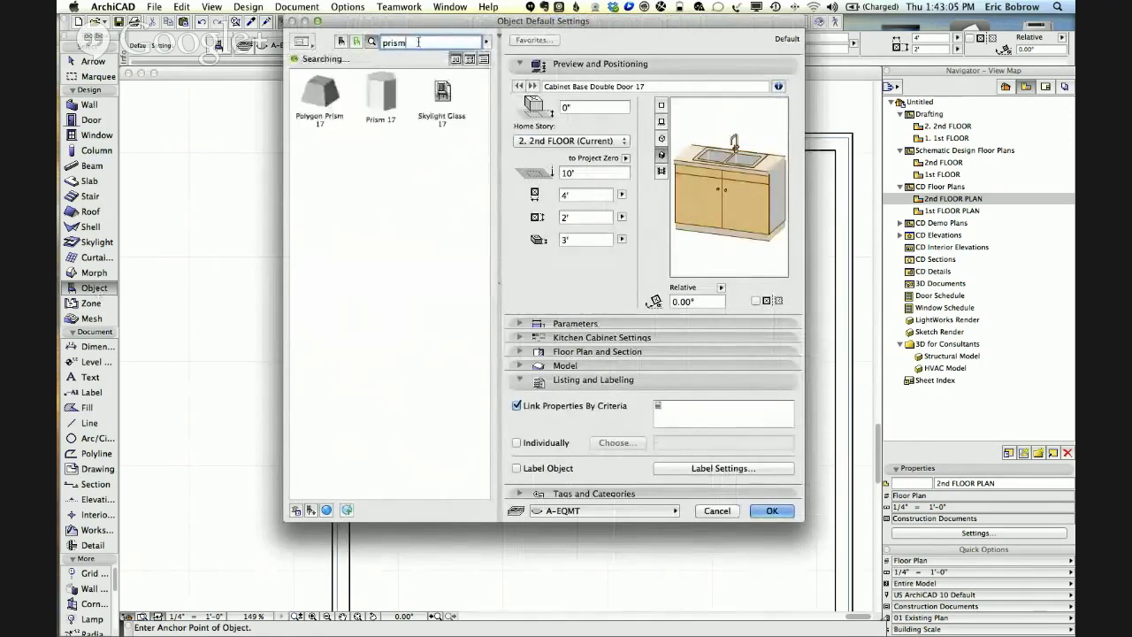
{"action": "left_click", "coordinate": [318, 91]}
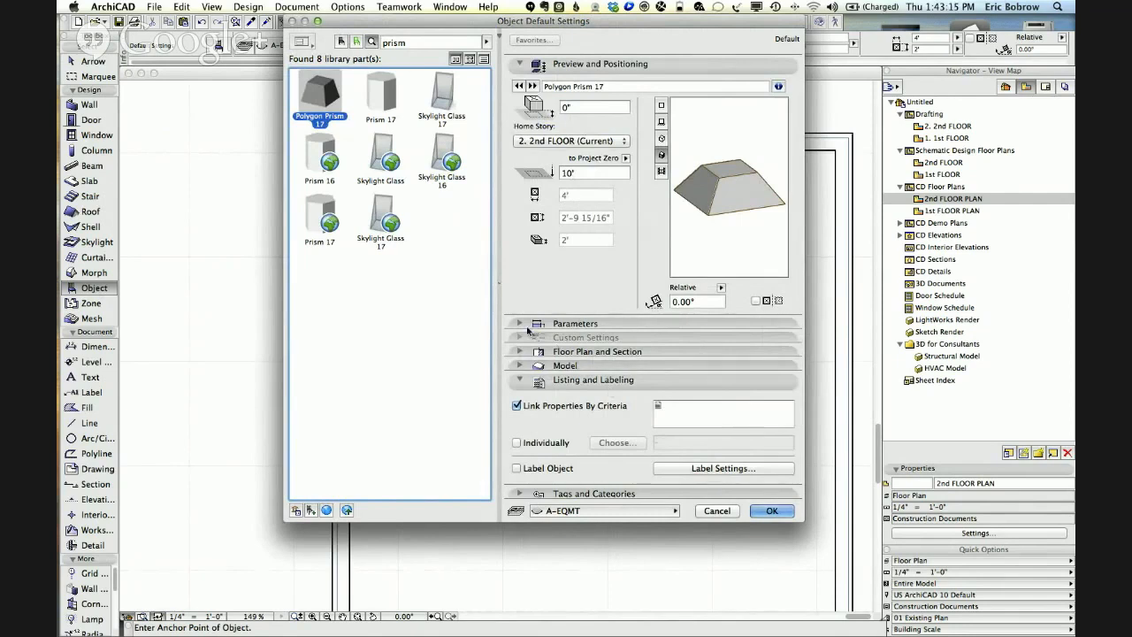
Examine the Polygon Prism's parameters, including its structural dimensions and 3D representation settings.
{"action": "left_click", "coordinate": [571, 323]}
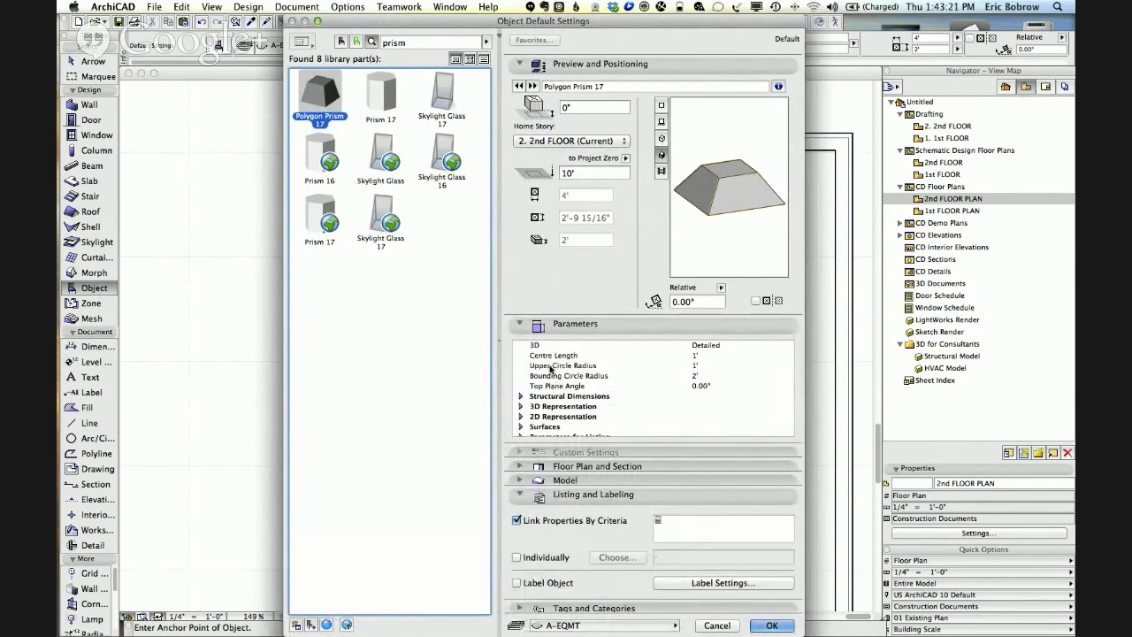
{"action": "left_click", "coordinate": [520, 395]}
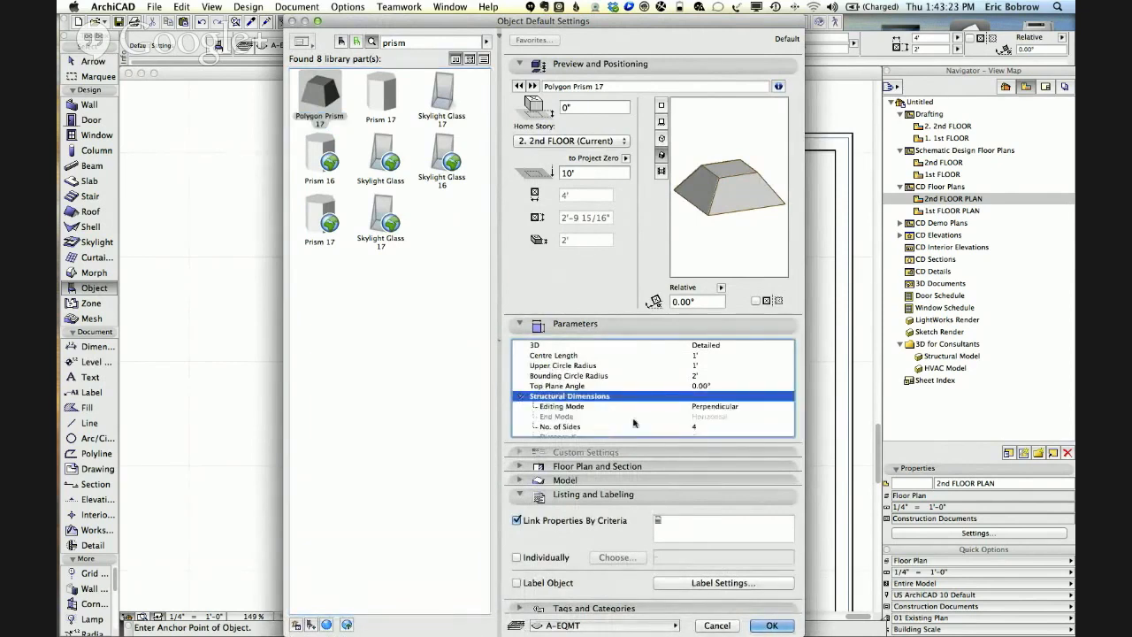
{"action": "scroll", "coordinate": [632, 421], "scroll_direction": "down", "scroll_amount": 1}
{"action": "scroll", "coordinate": [631, 416], "scroll_direction": "up", "scroll_amount": 2}
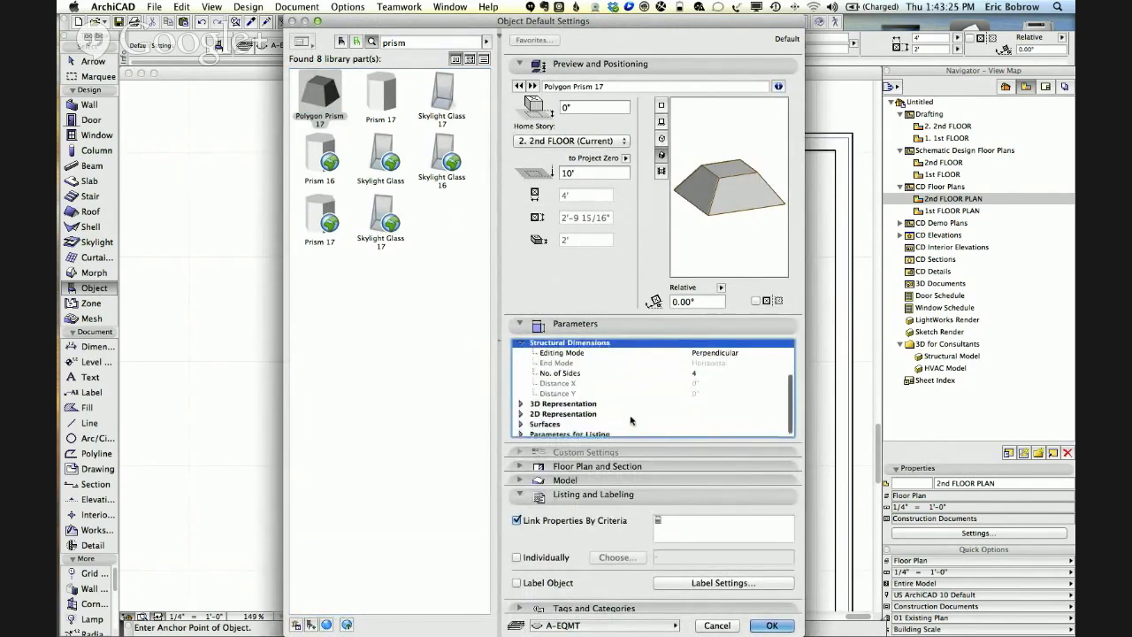
{"action": "scroll", "coordinate": [592, 375], "scroll_direction": "up", "scroll_amount": 1}
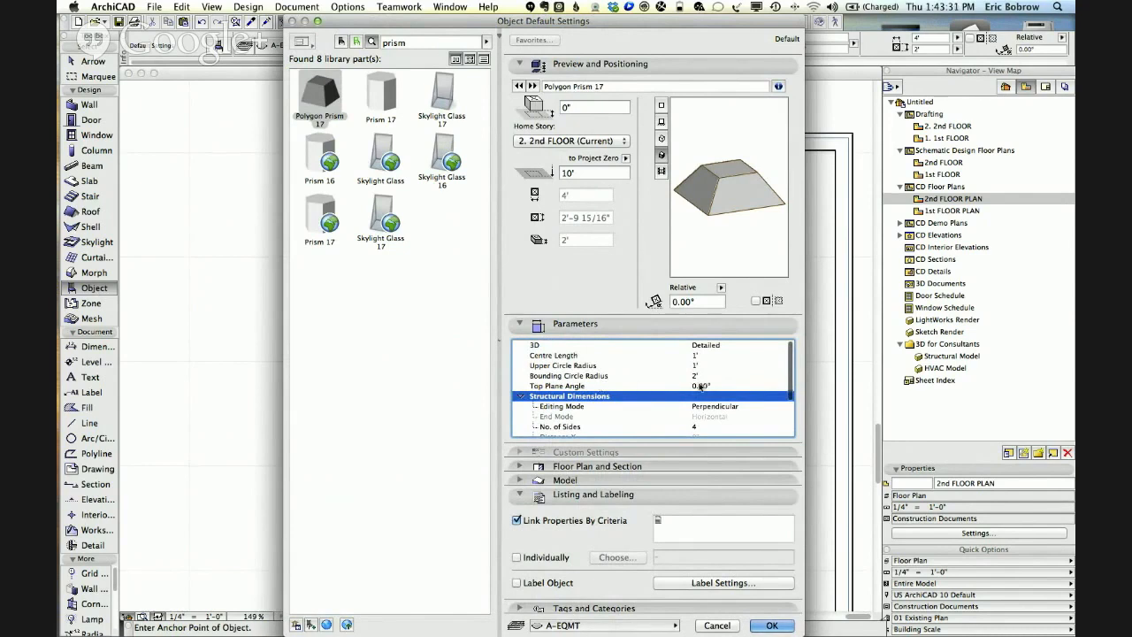
{"action": "scroll", "coordinate": [700, 387], "scroll_direction": "down", "scroll_amount": 4}
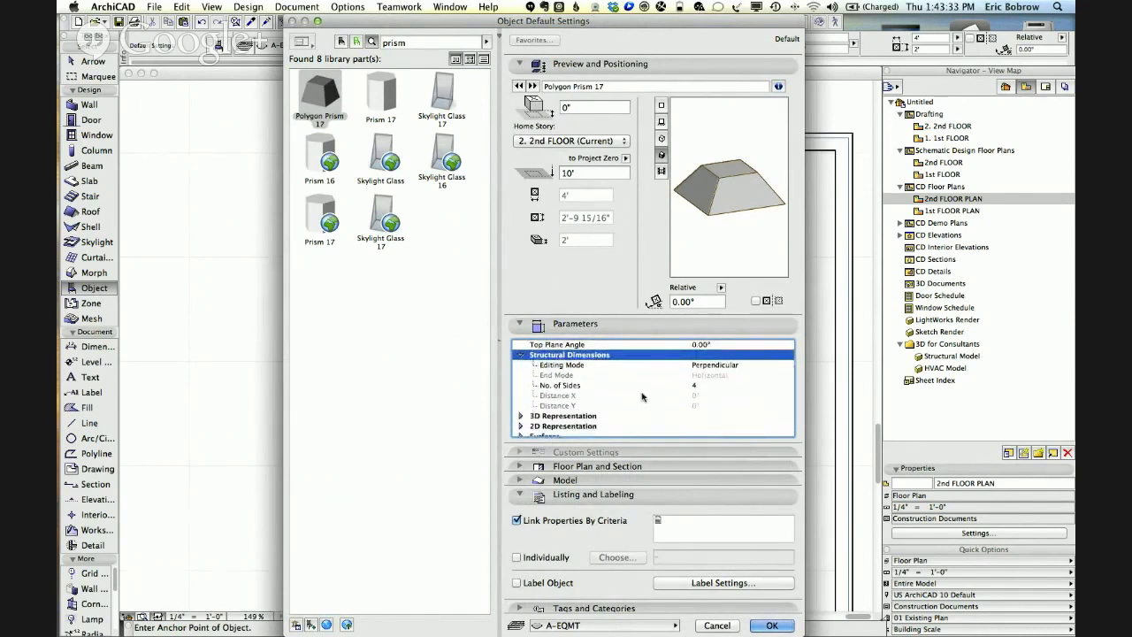
{"action": "scroll", "coordinate": [642, 397], "scroll_direction": "down", "scroll_amount": 2}
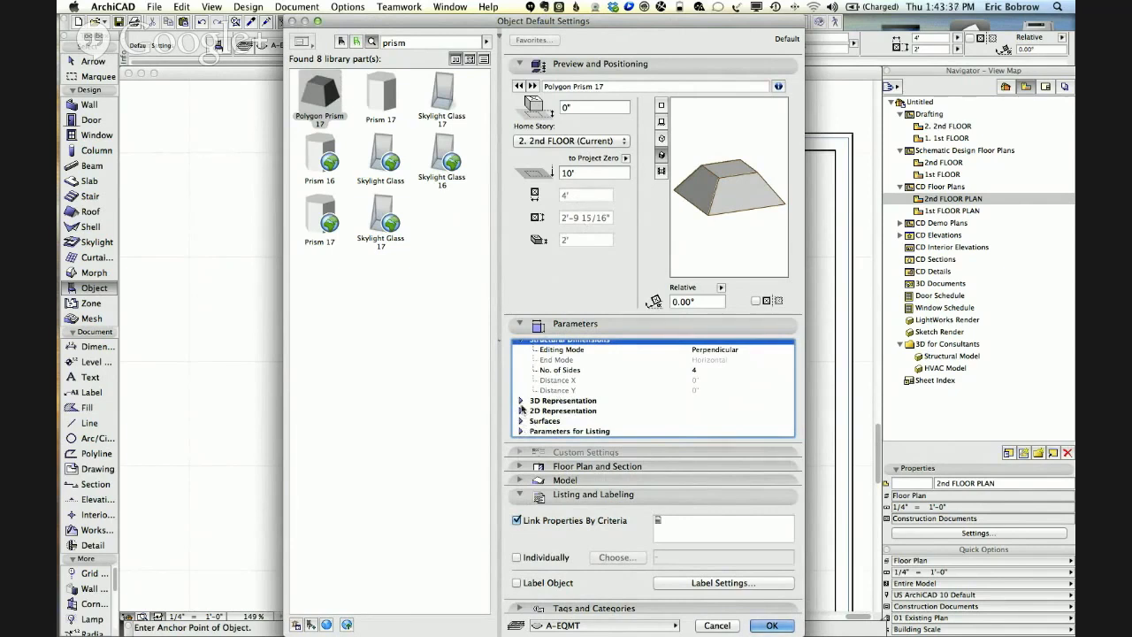
{"action": "left_click", "coordinate": [520, 400]}
{"action": "scroll", "coordinate": [583, 400], "scroll_direction": "up", "scroll_amount": 5}
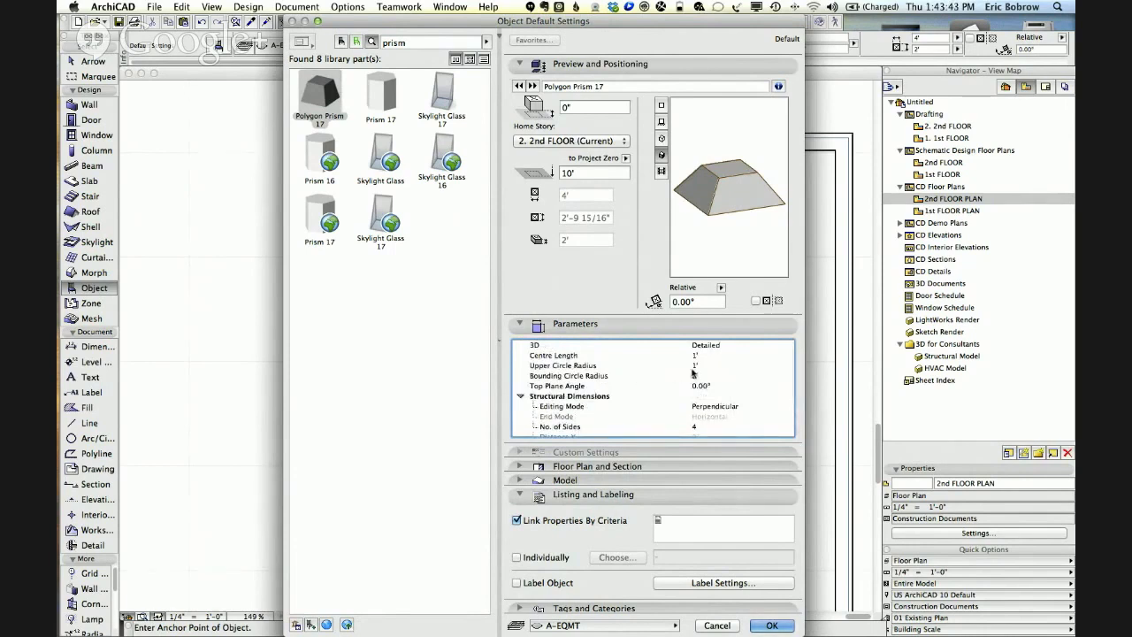
{"action": "left_click", "coordinate": [595, 173]}
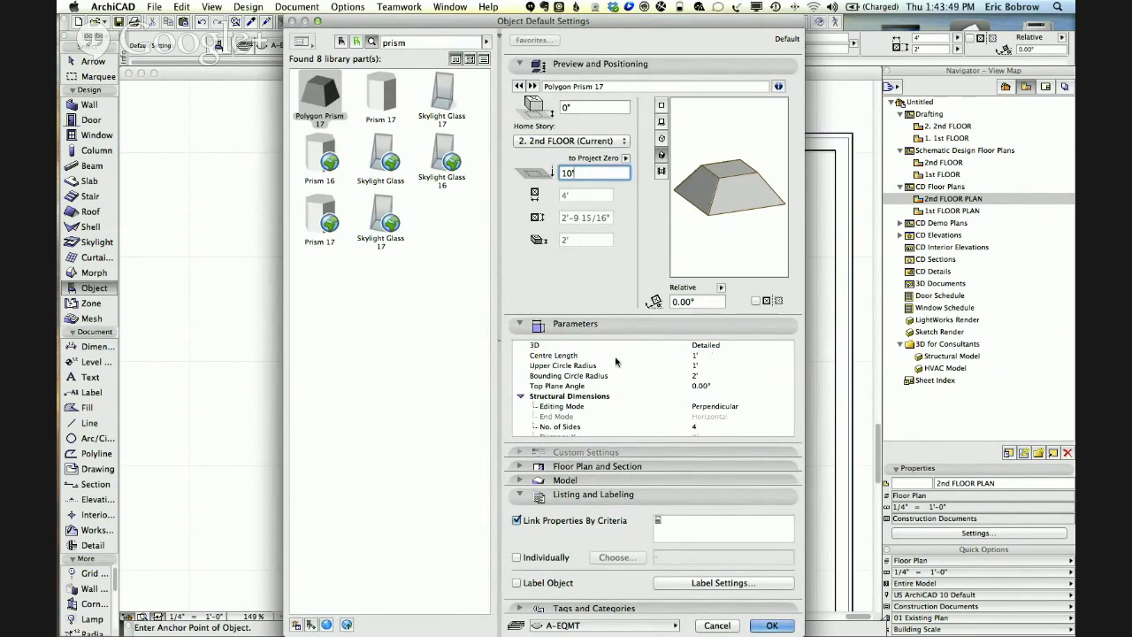
Set the prism's centre length to 10' and its bounding circle radius to 1'-4".
{"action": "left_click", "coordinate": [710, 355]}
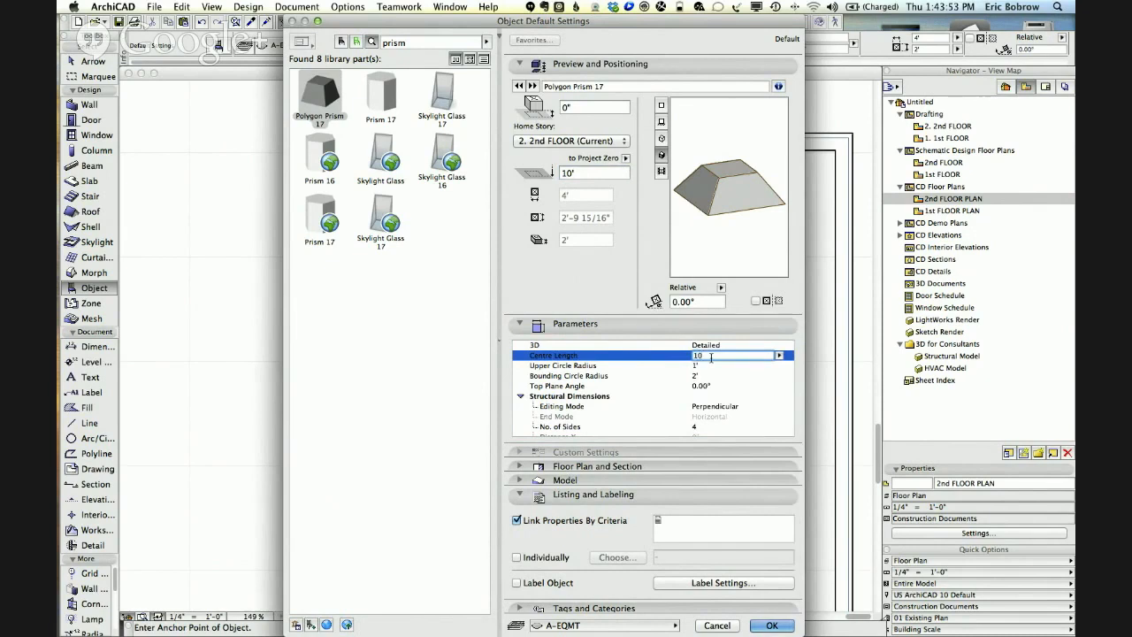
{"action": "type", "text": "10"}
{"action": "key", "text": "Return"}
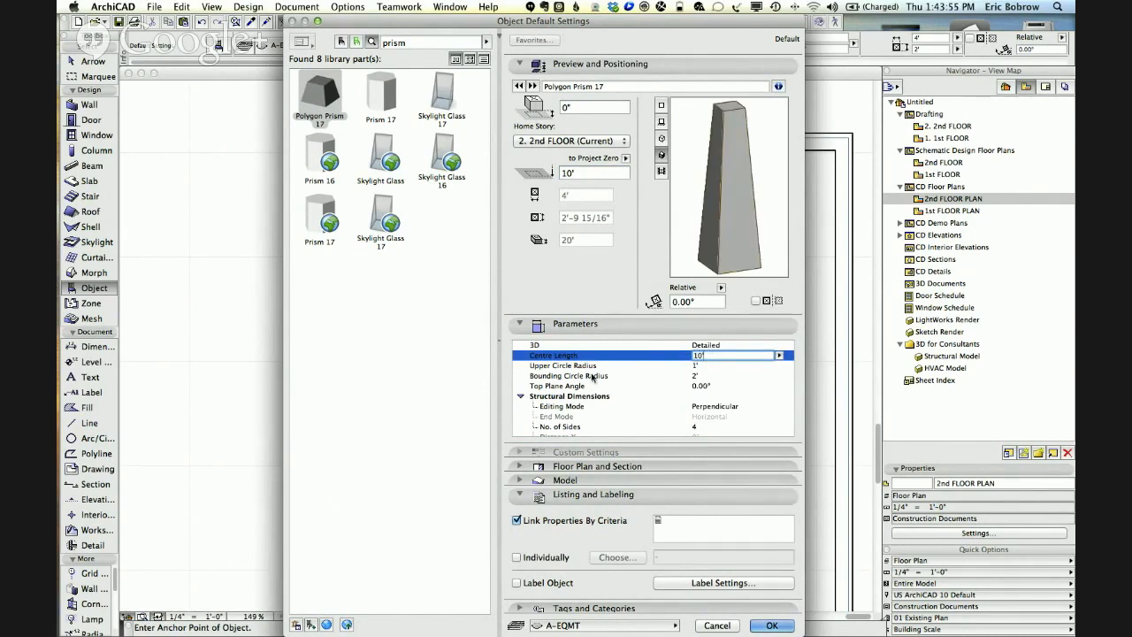
{"action": "left_click", "coordinate": [704, 365]}
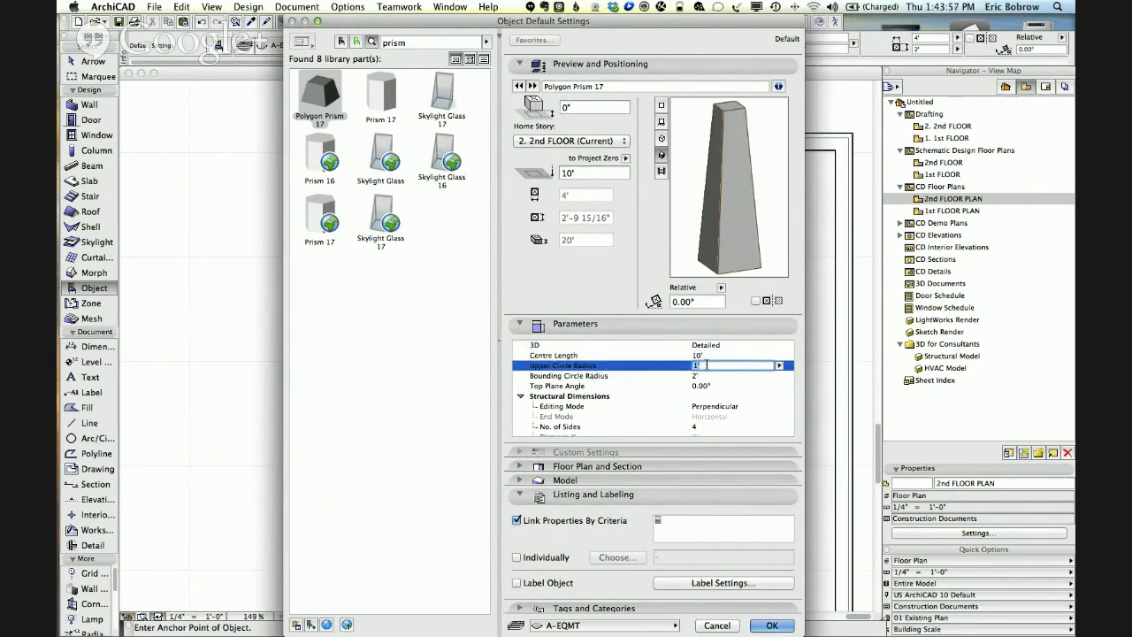
{"action": "left_click", "coordinate": [702, 376]}
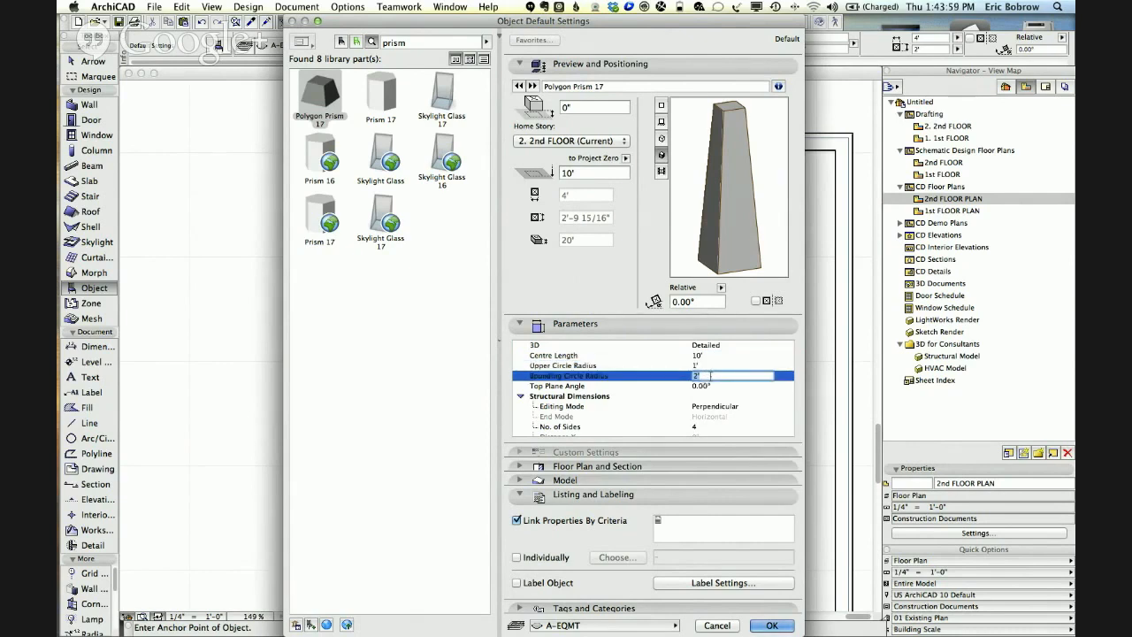
{"action": "type", "text": "16"}
{"action": "key", "text": "Return"}
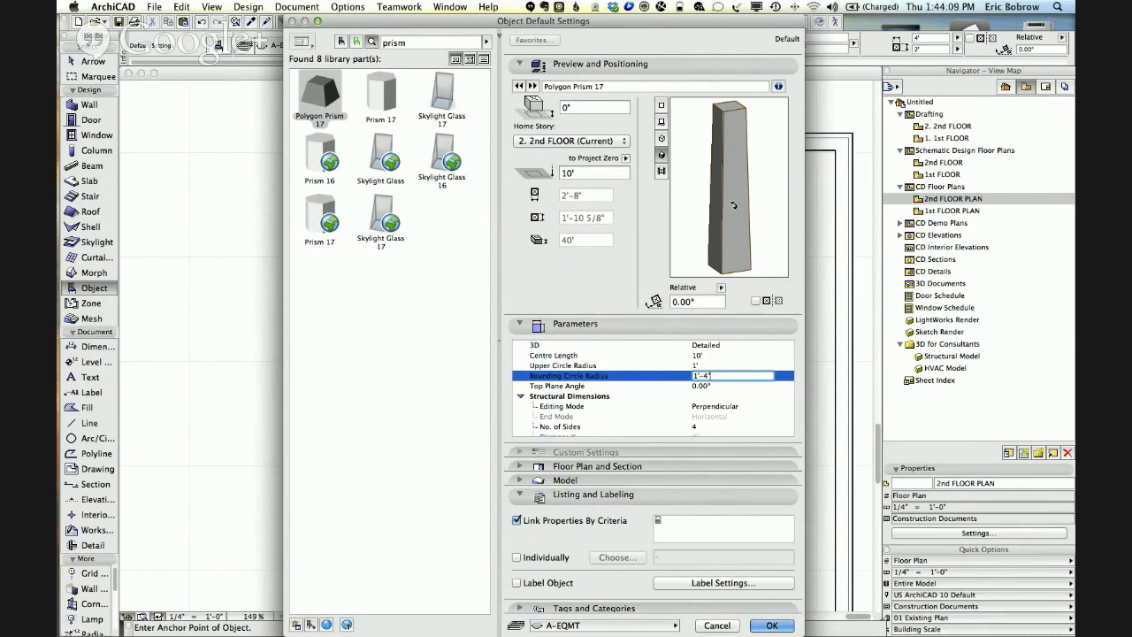
Set the prism's number of sides to 36 and accept the object settings.
{"action": "left_click", "coordinate": [703, 426]}
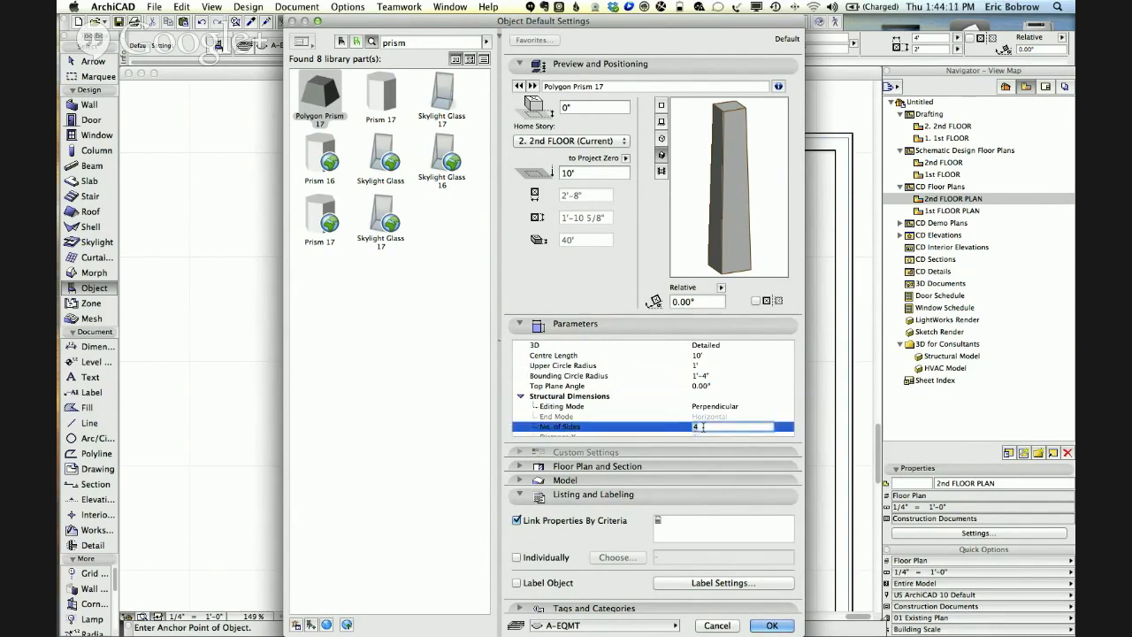
{"action": "type", "text": "36"}
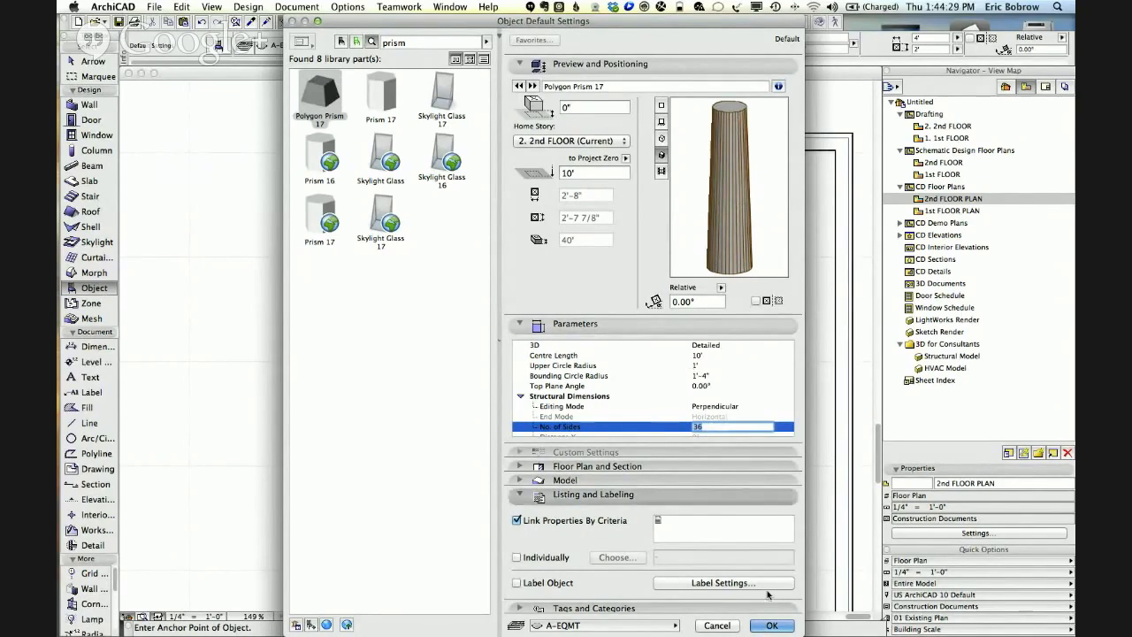
{"action": "left_click", "coordinate": [771, 625]}
Place two prisms on the 1st FLOOR PLAN, one just outside the west exterior wall and one overlapping it, showing the hidden A-EQMT layer.
{"action": "left_click", "coordinate": [952, 210]}
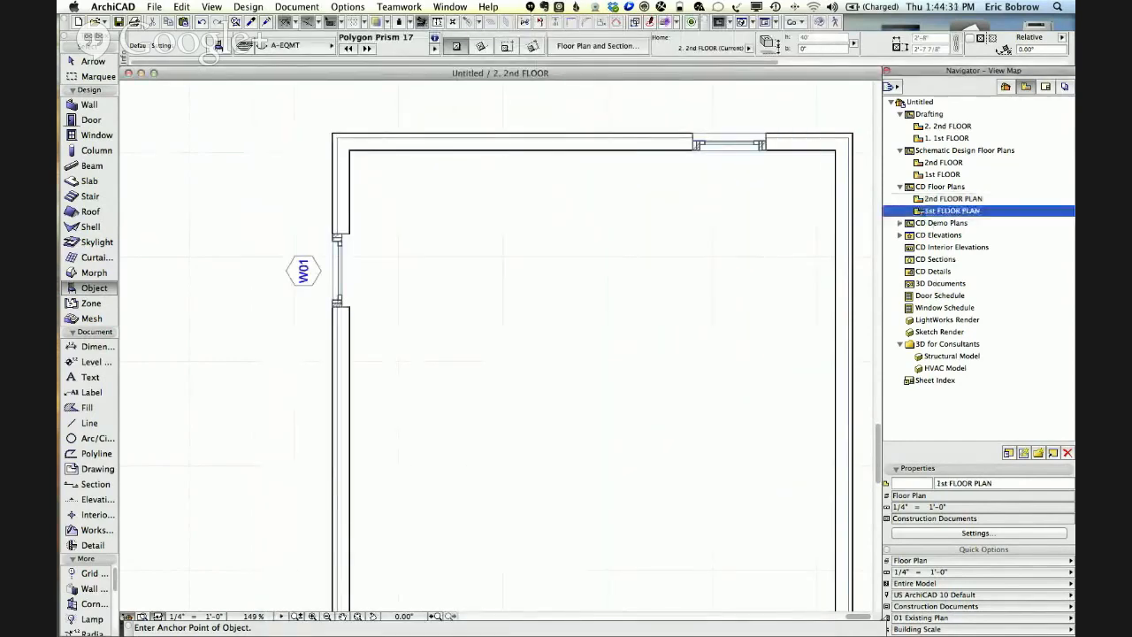
{"action": "middle_click_drag", "start_coordinate": [566, 374], "coordinate": [590, 189]}
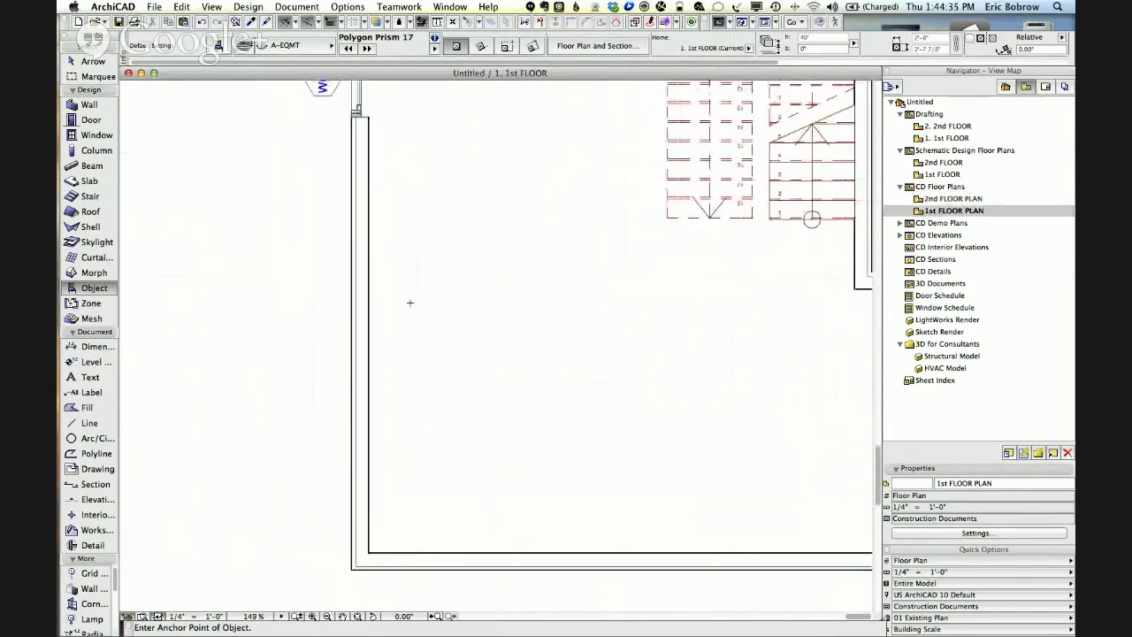
{"action": "left_click", "coordinate": [316, 414]}
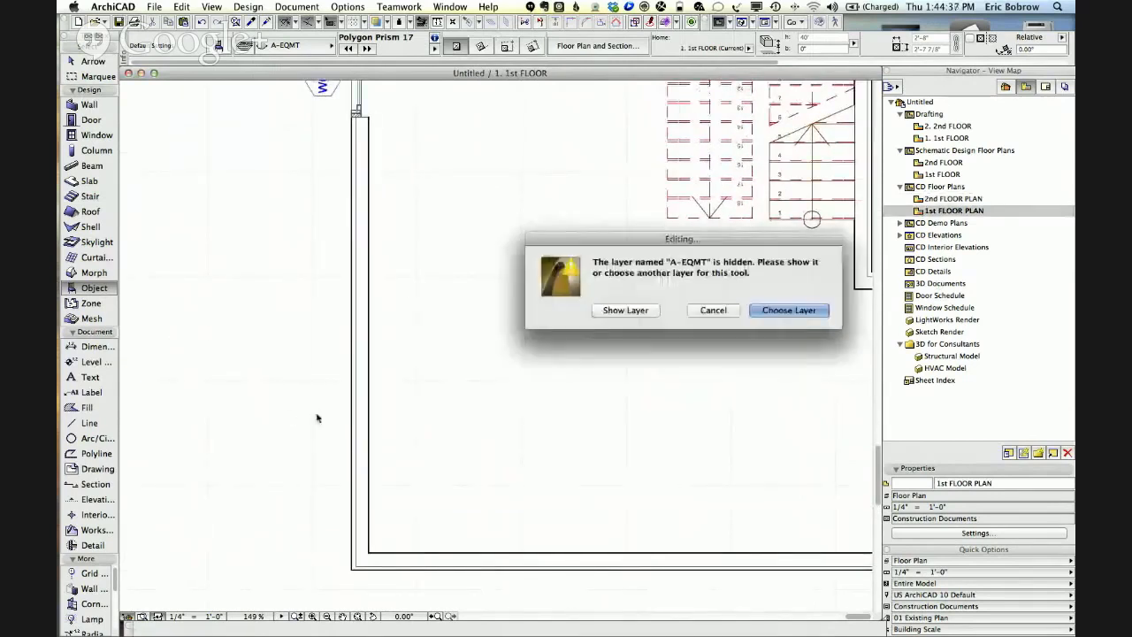
{"action": "left_click", "coordinate": [625, 310]}
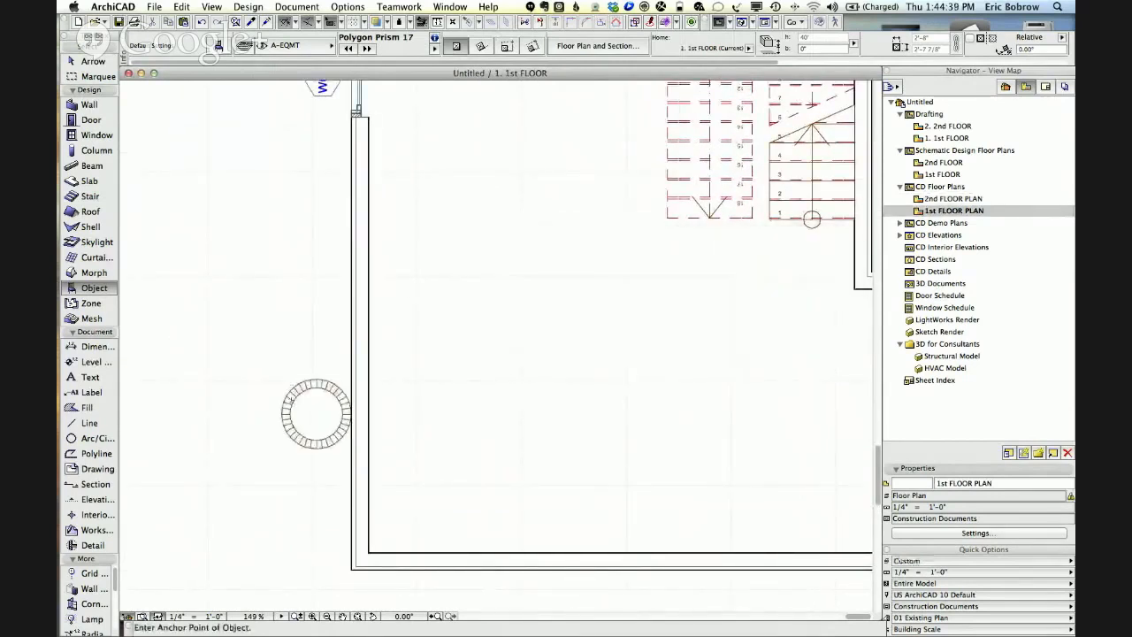
{"action": "left_click", "coordinate": [343, 323]}
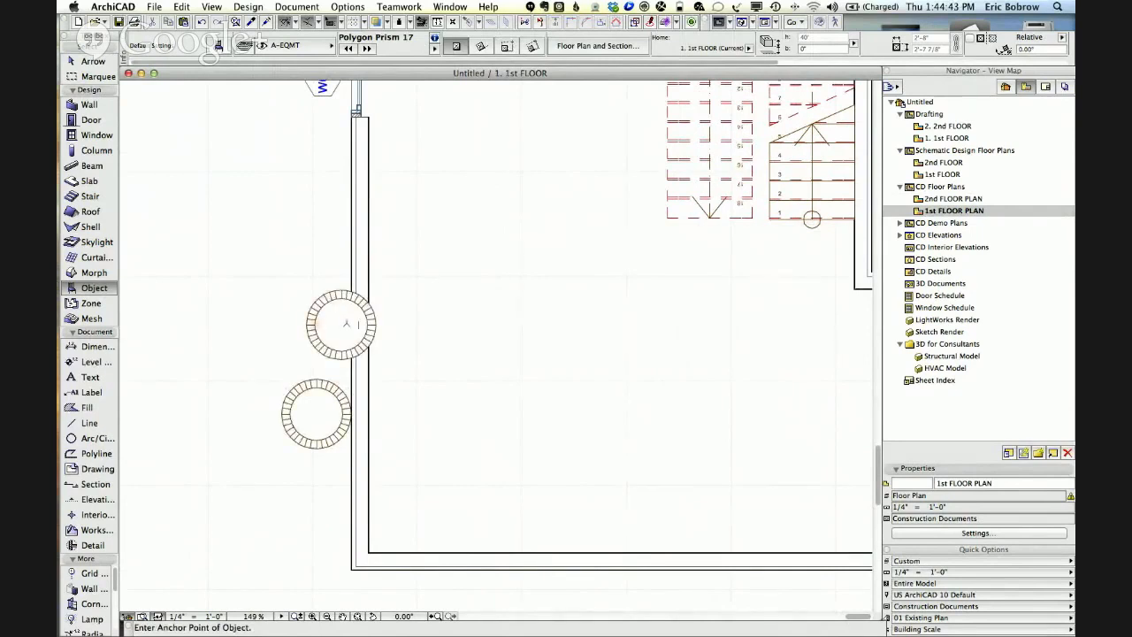
Inspect the two tapered columns against the exterior wall in 3D and return to the floor plan.
{"action": "key", "text": "F3"}
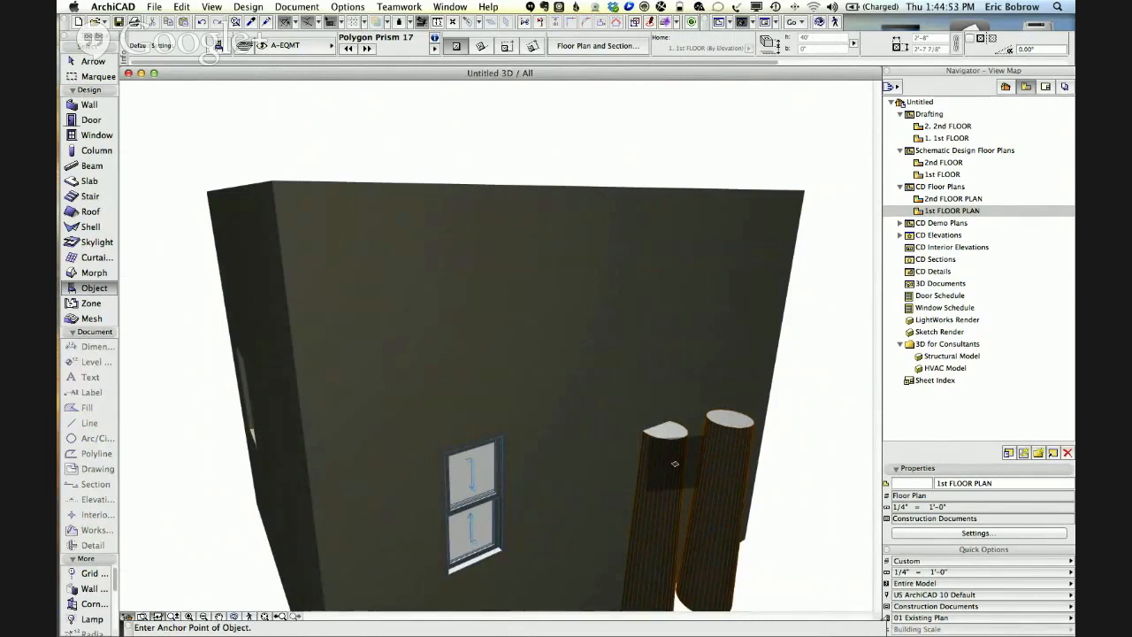
{"action": "key", "text": "F2"}
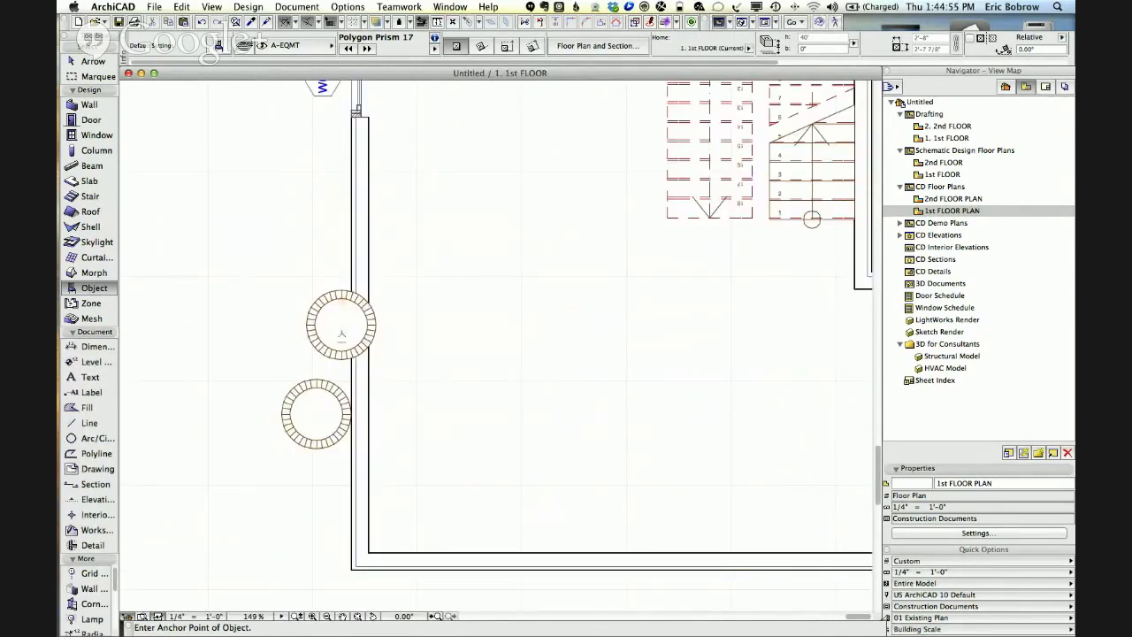
{"action": "key", "text": "F3"}
{"action": "middle_click_drag", "start_coordinate": [528, 120], "coordinate": [570, 350], "text": "shift"}
{"action": "key", "text": "F2"}
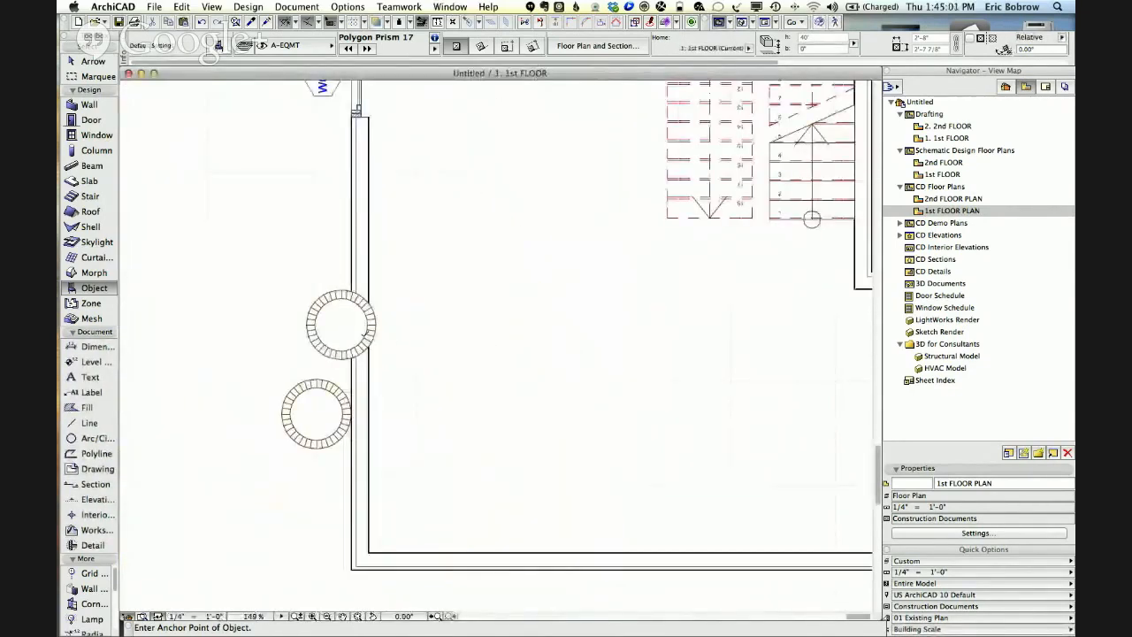
Move the overlapping column slightly outward so that it is only partly embedded in the exterior wall.
{"action": "left_click", "coordinate": [343, 329]}
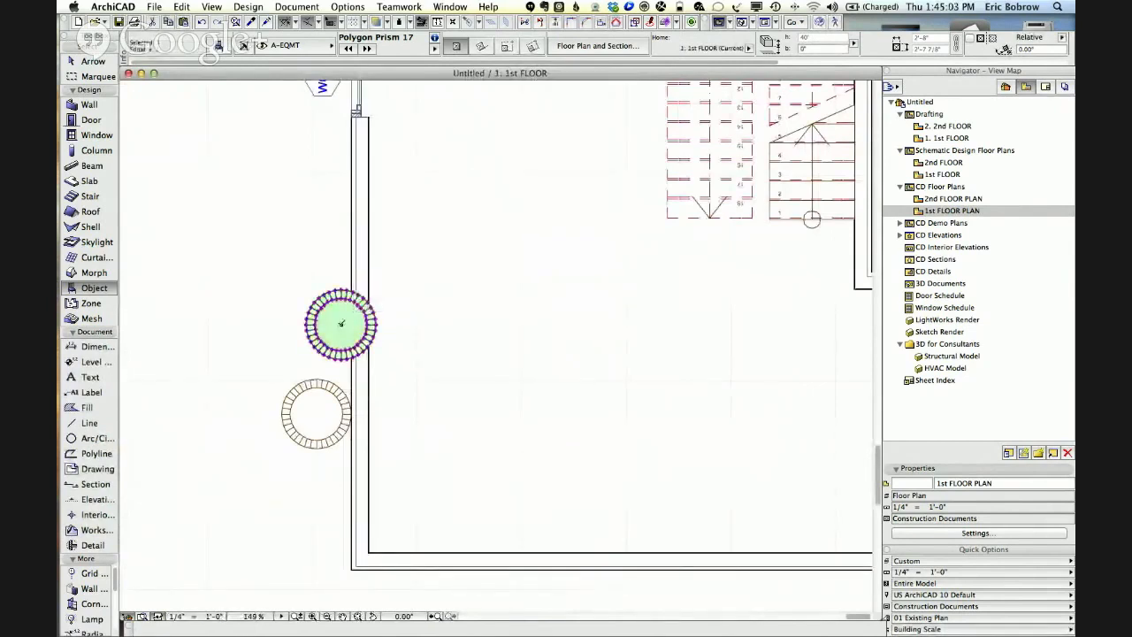
{"action": "left_click_drag", "start_coordinate": [343, 329], "coordinate": [332, 326]}
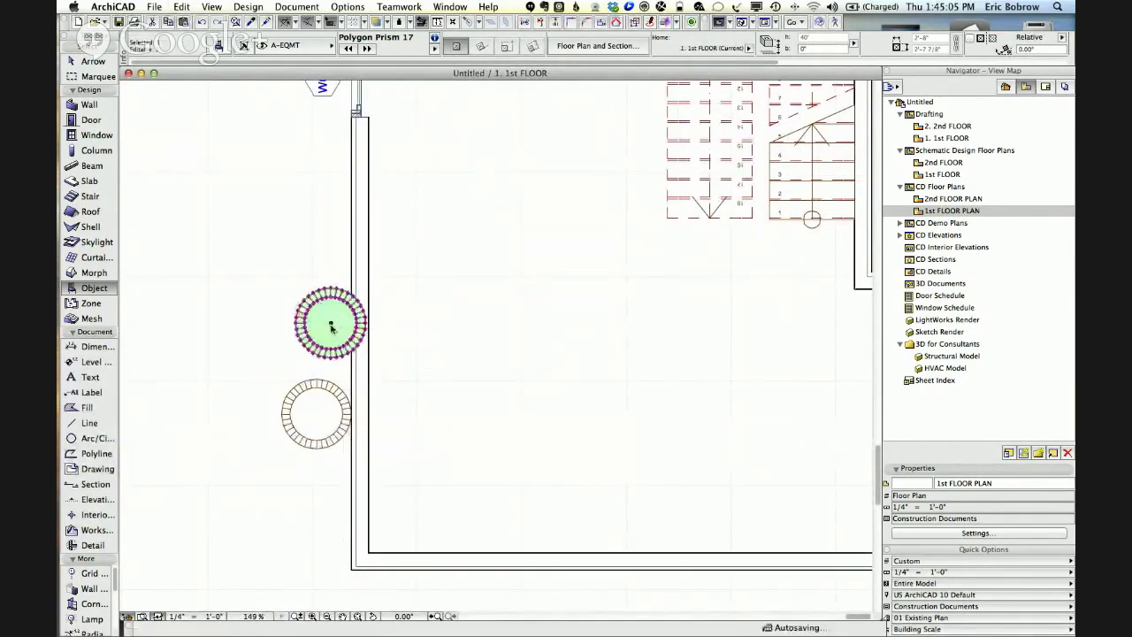
{"action": "key", "text": "Escape"}
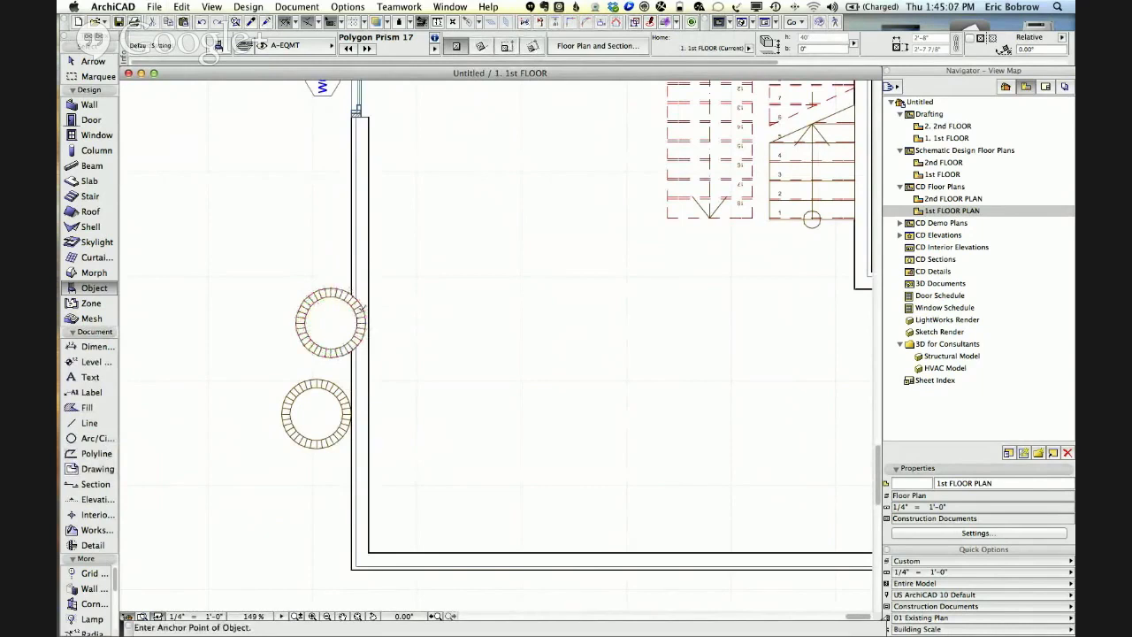
Change the west exterior wall's display order so that it covers the embedded part of the column.
{"action": "left_click", "coordinate": [360, 280]}
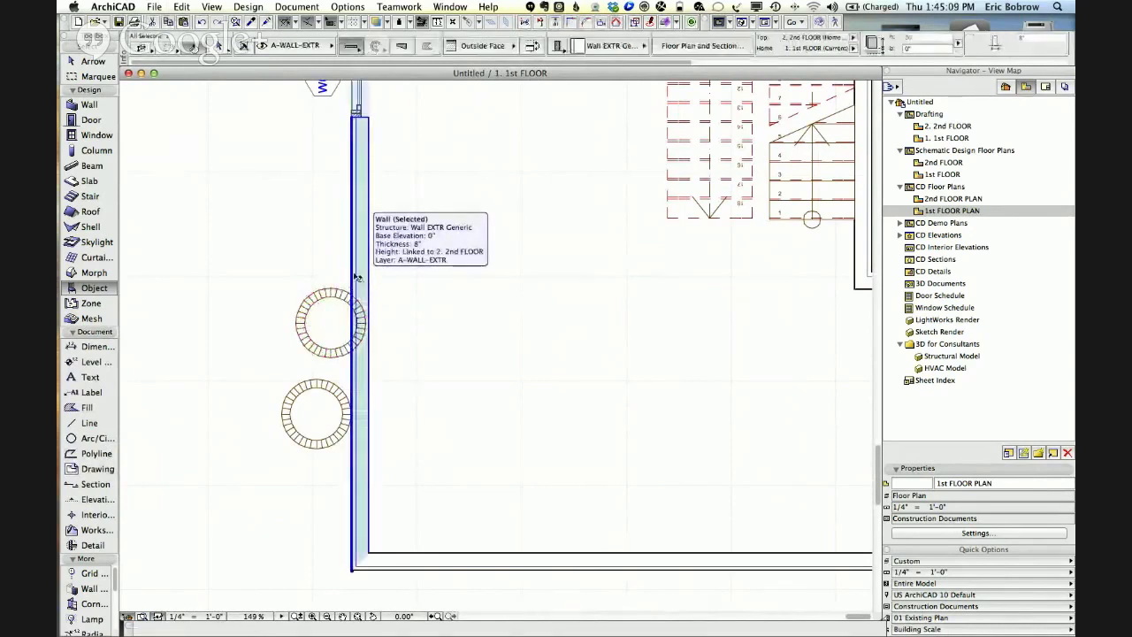
{"action": "right_click", "coordinate": [319, 238]}
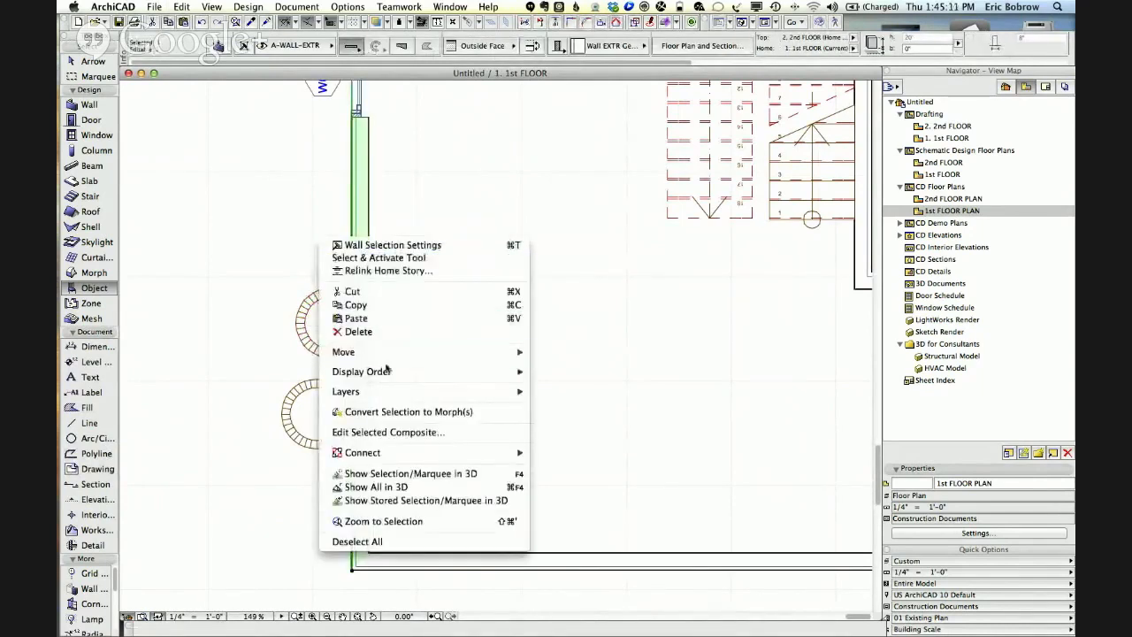
{"action": "mouse_move", "coordinate": [452, 376]}
{"action": "left_click", "coordinate": [591, 373]}
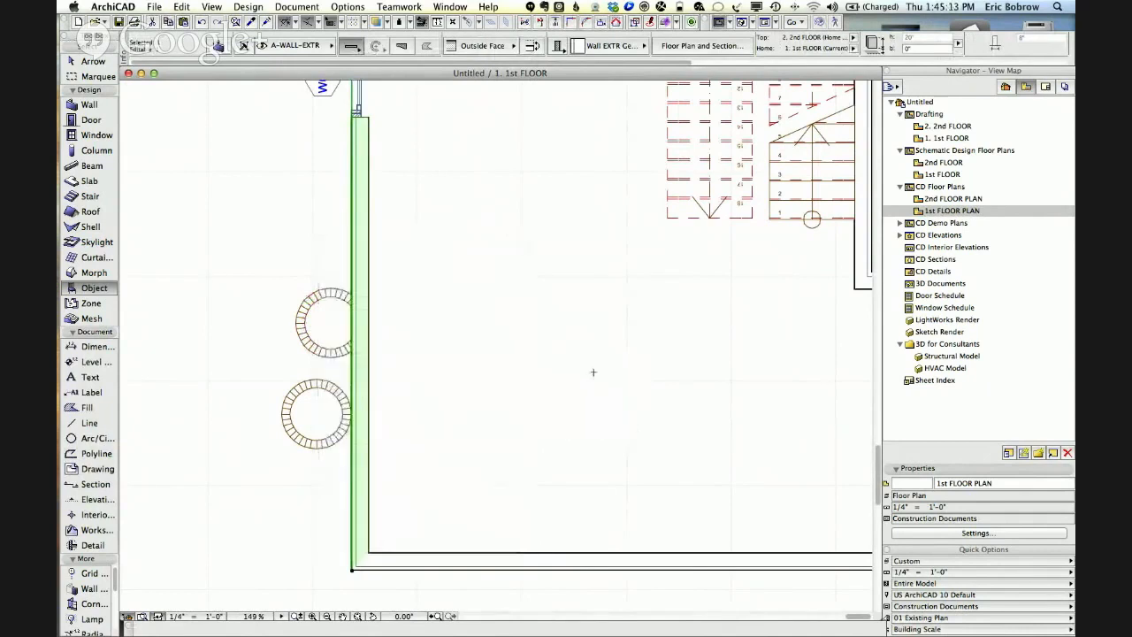
{"action": "key", "text": "Escape"}
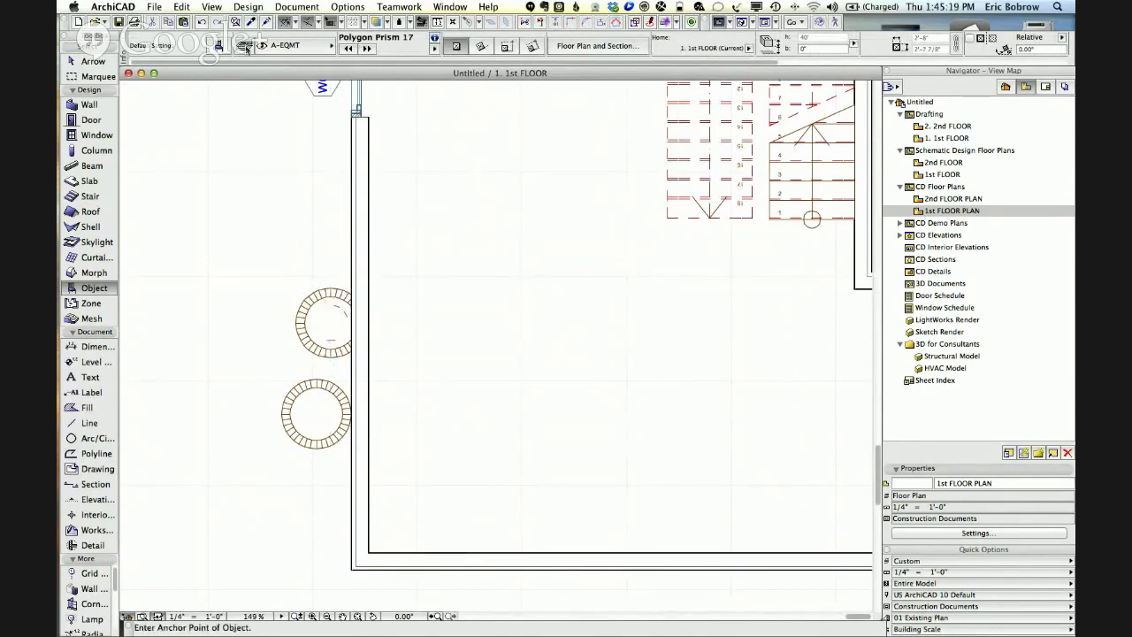
Subtract the west exterior wall from the partly embedded column with a Solid Element Operation.
{"action": "left_click", "coordinate": [252, 7]}
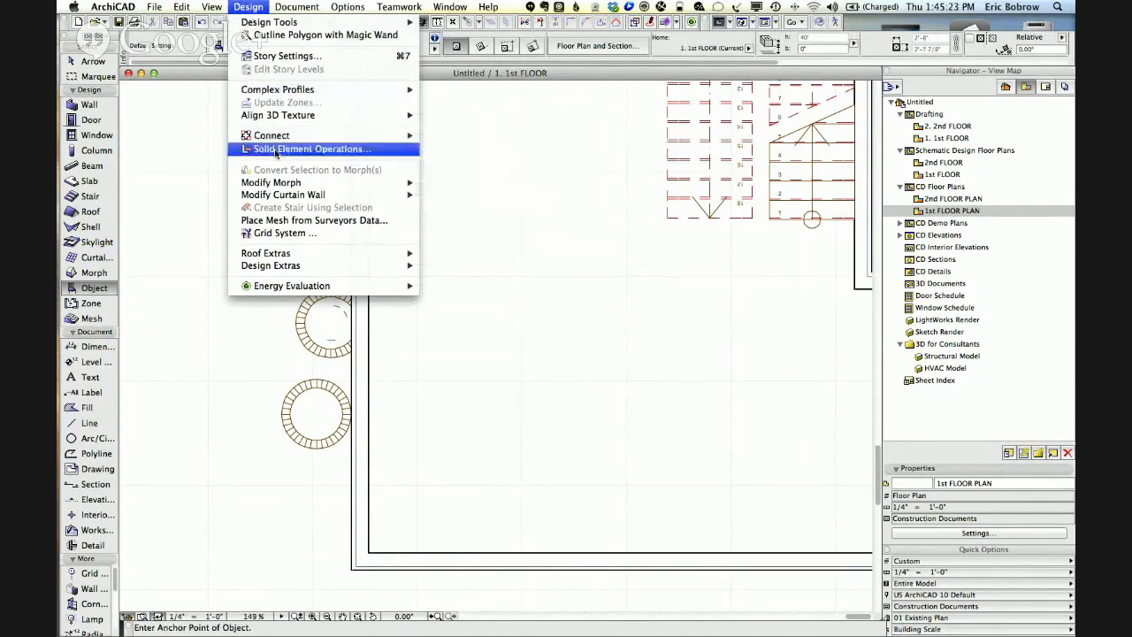
{"action": "left_click", "coordinate": [276, 150]}
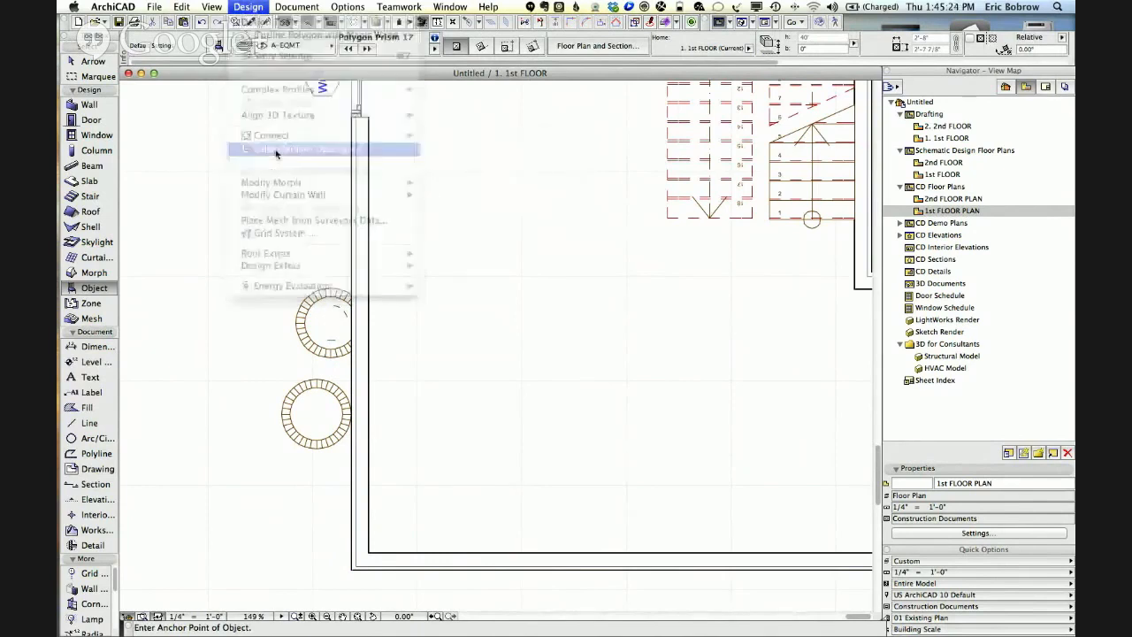
{"action": "left_click", "coordinate": [327, 294]}
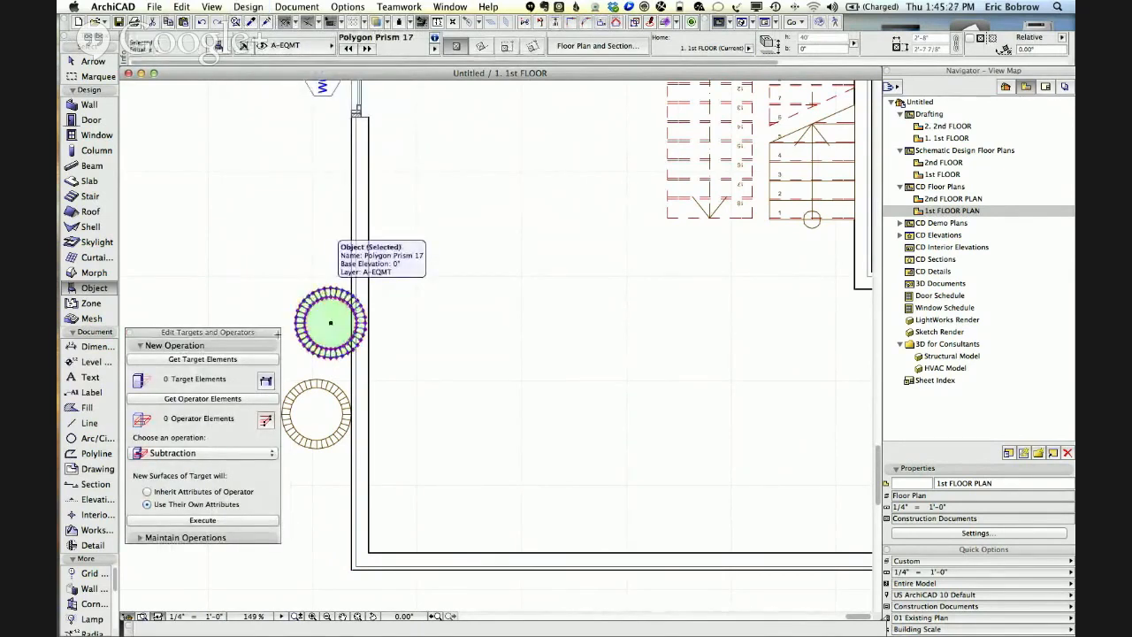
{"action": "left_click", "coordinate": [203, 359]}
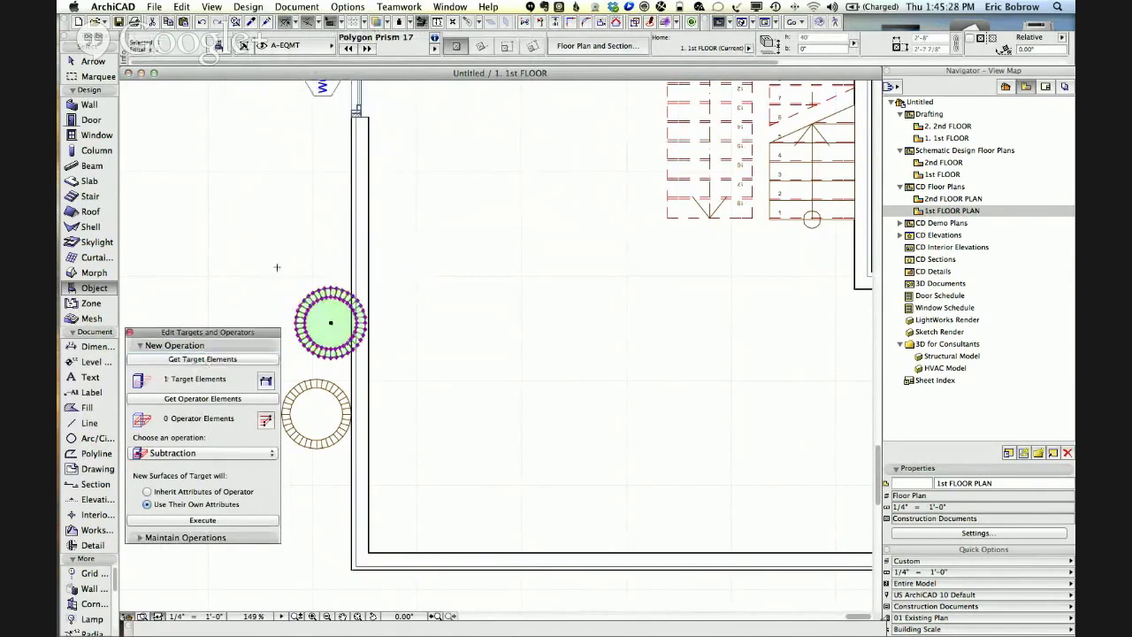
{"action": "left_click", "coordinate": [357, 256]}
{"action": "left_click", "coordinate": [199, 399]}
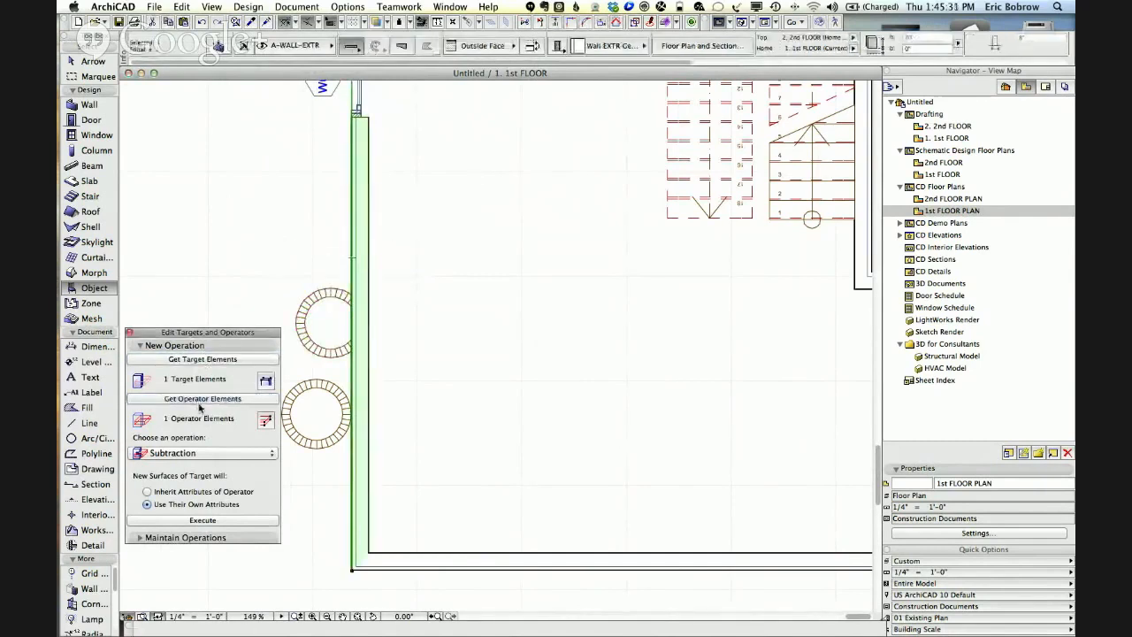
{"action": "left_click", "coordinate": [202, 519]}
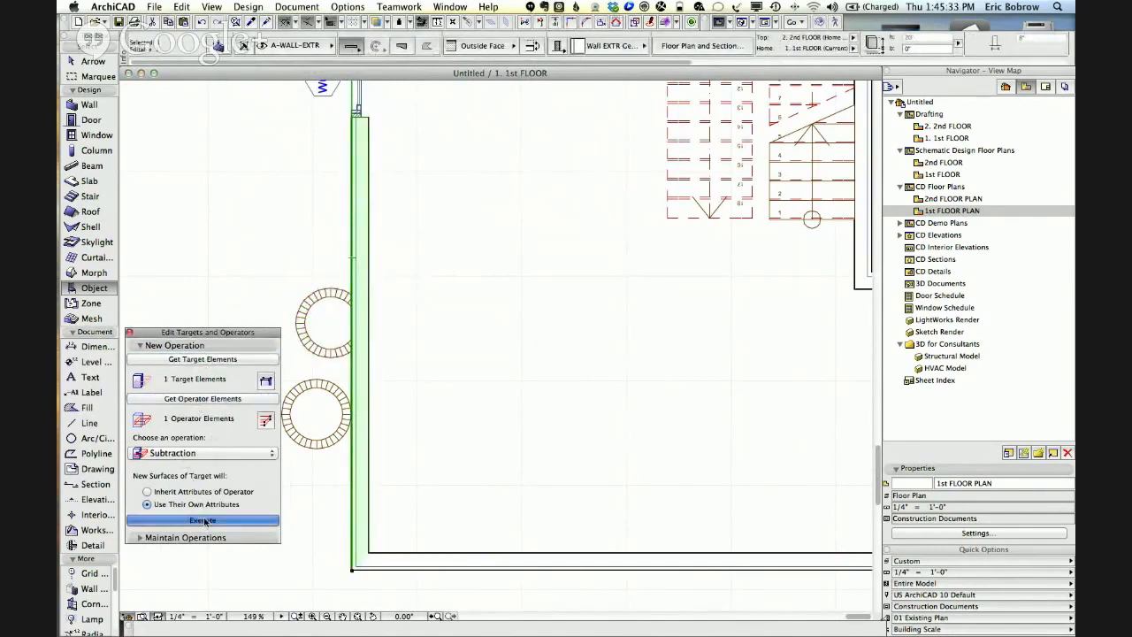
{"action": "left_click", "coordinate": [299, 212]}
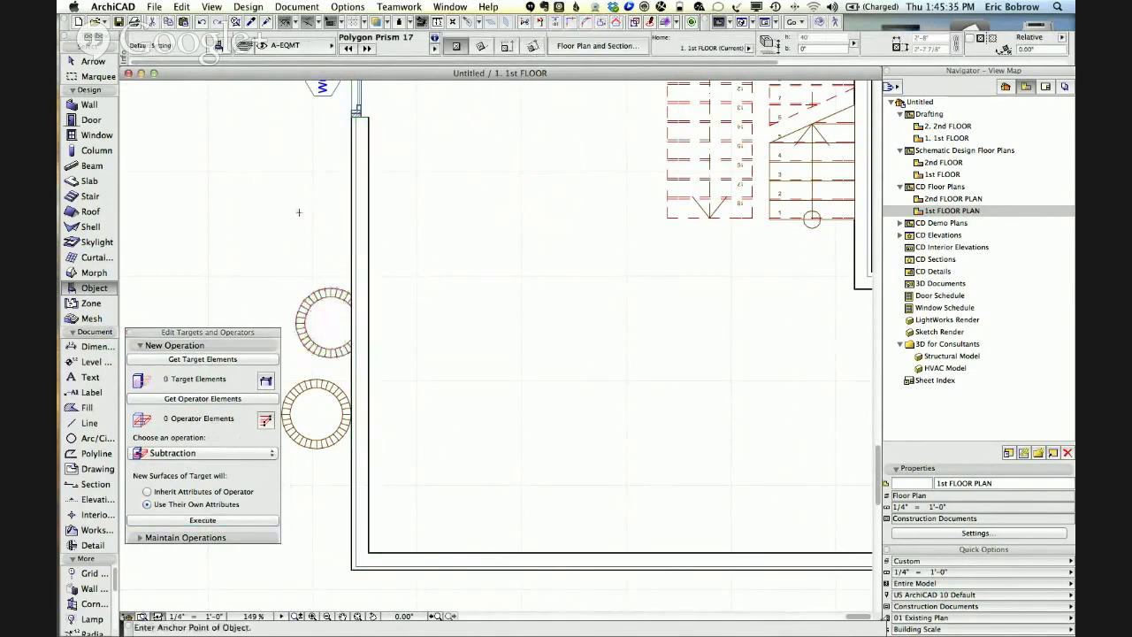
Examine the cut column against the exterior wall in 3D from several angles and return to the floor plan.
{"action": "key", "text": "F3"}
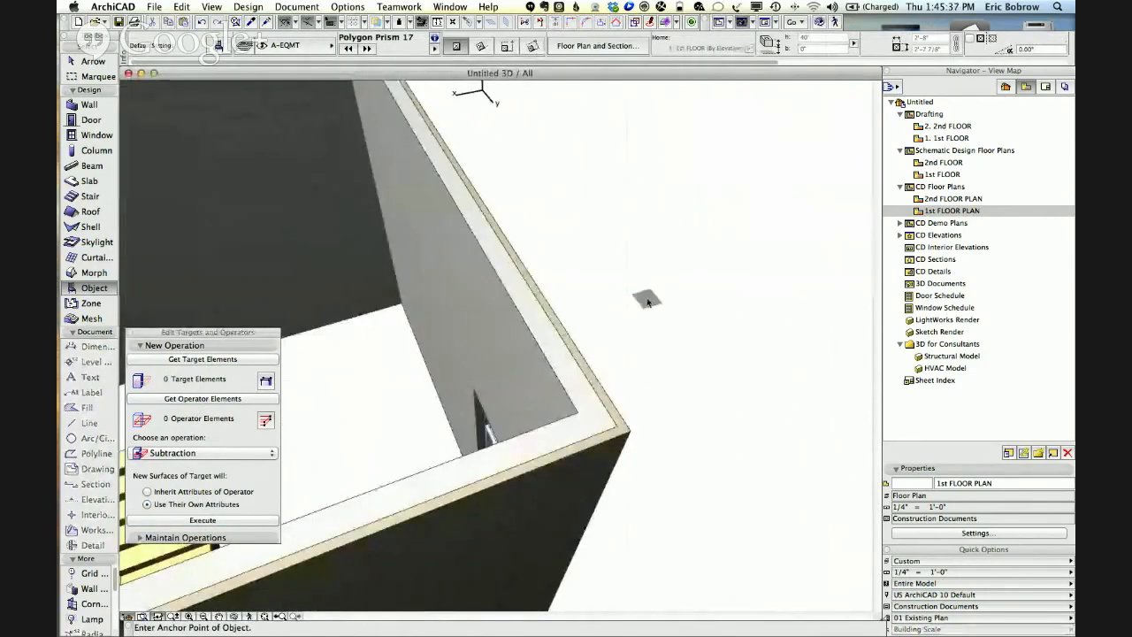
{"action": "middle_click_drag", "start_coordinate": [646, 301], "coordinate": [460, 257], "text": "shift"}
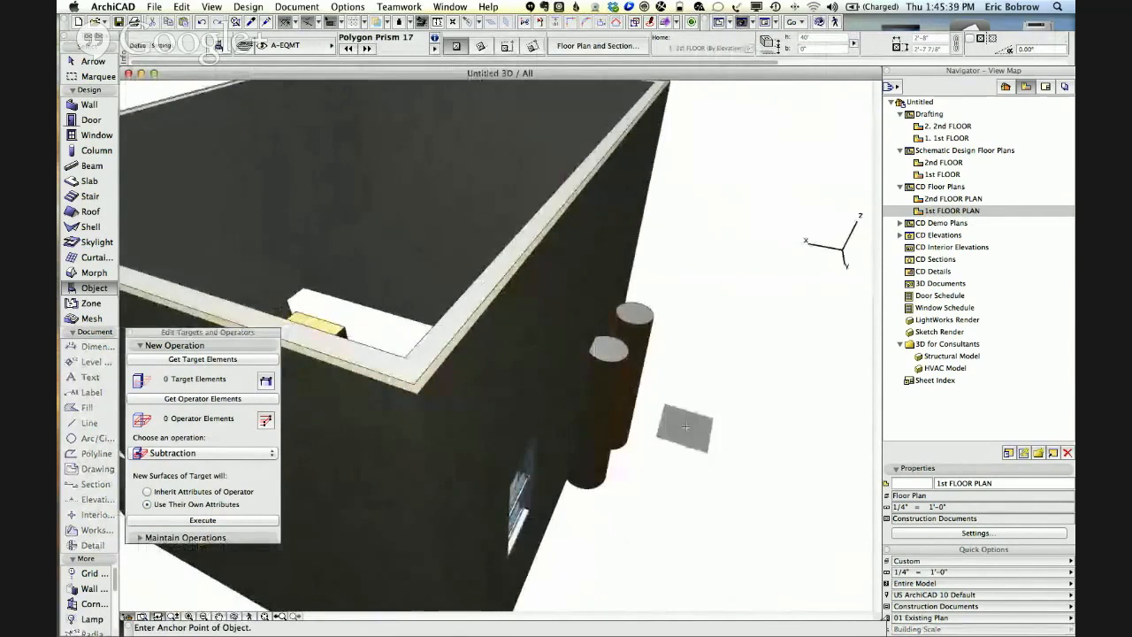
{"action": "left_click", "coordinate": [605, 380], "text": "shift"}
{"action": "scroll", "coordinate": [606, 380], "scroll_direction": "up", "scroll_amount": 6}
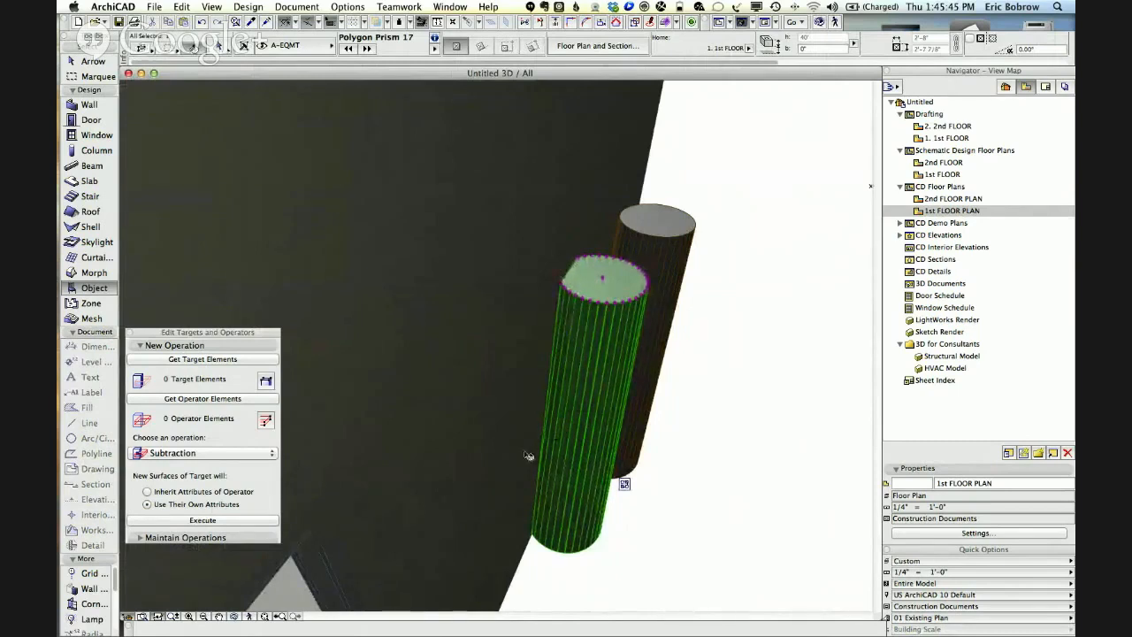
{"action": "middle_click_drag", "start_coordinate": [717, 345], "coordinate": [695, 303], "text": "shift"}
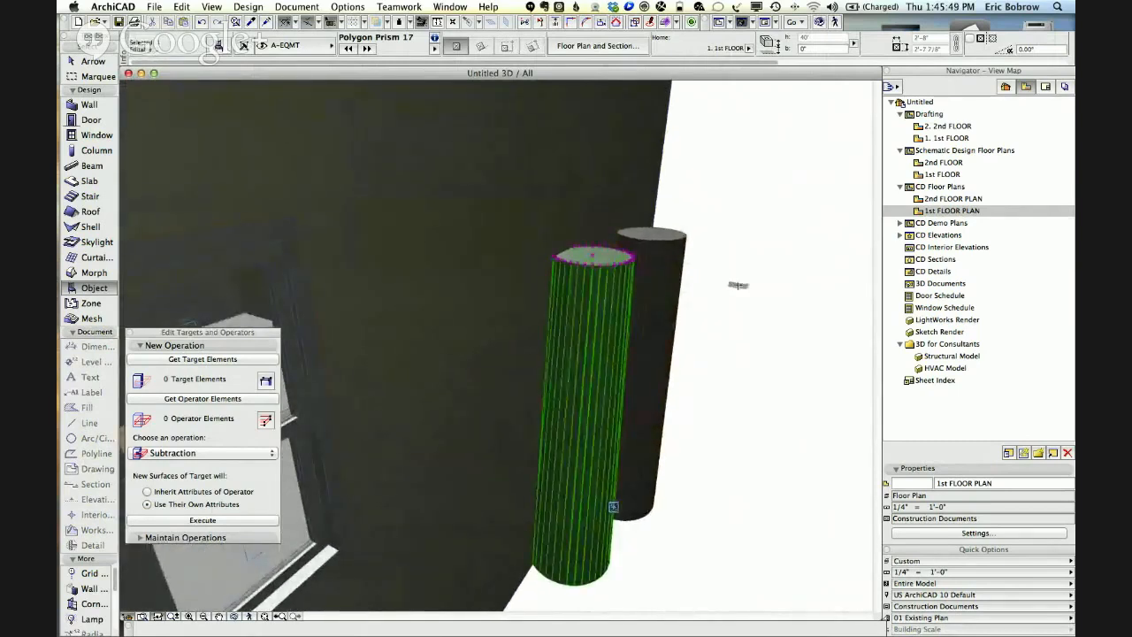
{"action": "key", "text": "Escape"}
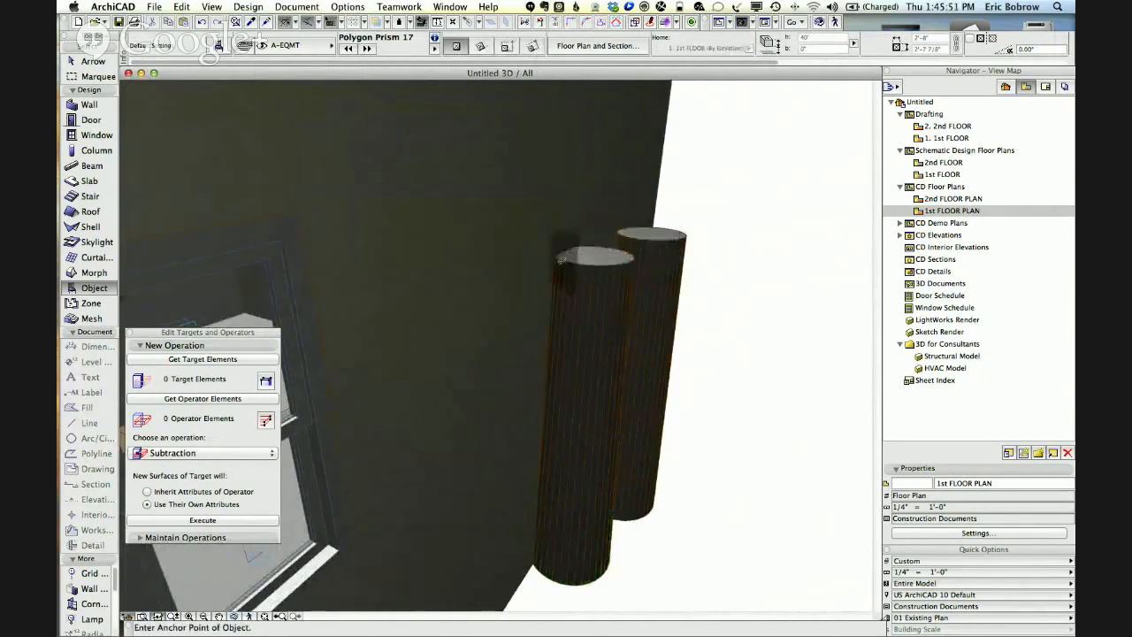
{"action": "key", "text": "F2"}
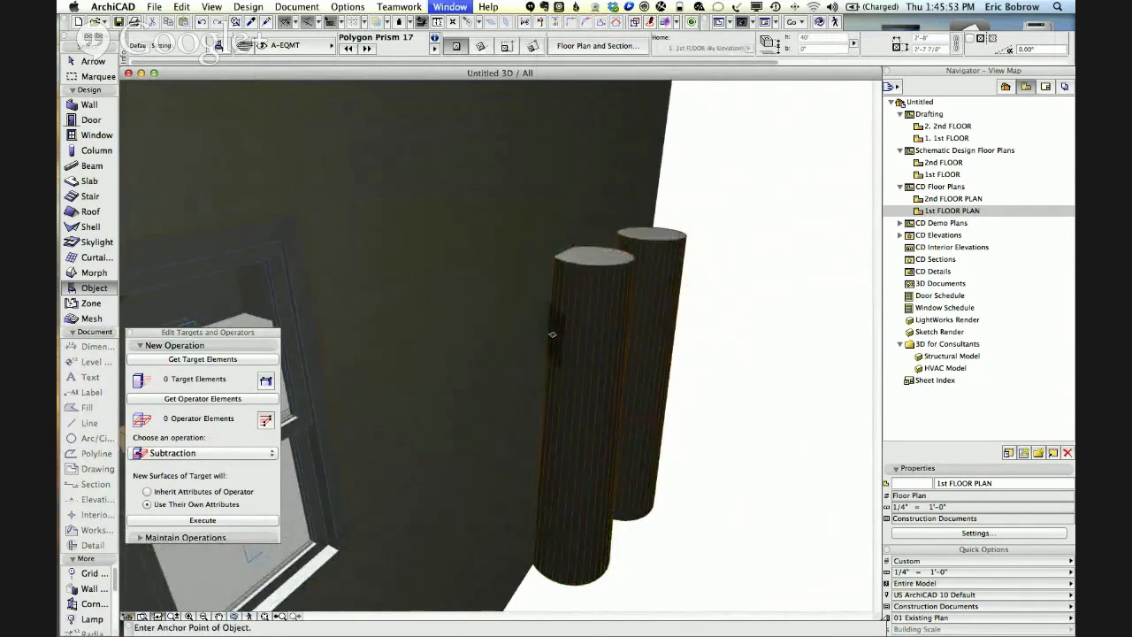
Move the embedded column about 8 inches inward so that it passes through the wall, and check both wall faces in 3D.
{"action": "left_click", "coordinate": [332, 290], "text": "shift"}
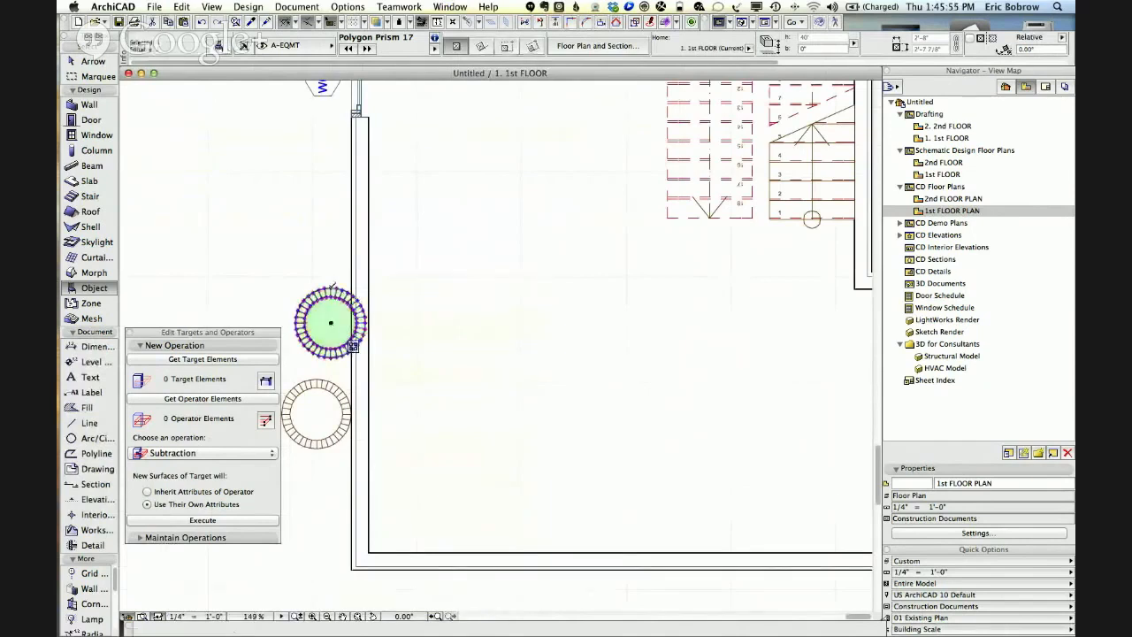
{"action": "key", "text": "super+d"}
{"action": "left_click", "coordinate": [332, 291]}
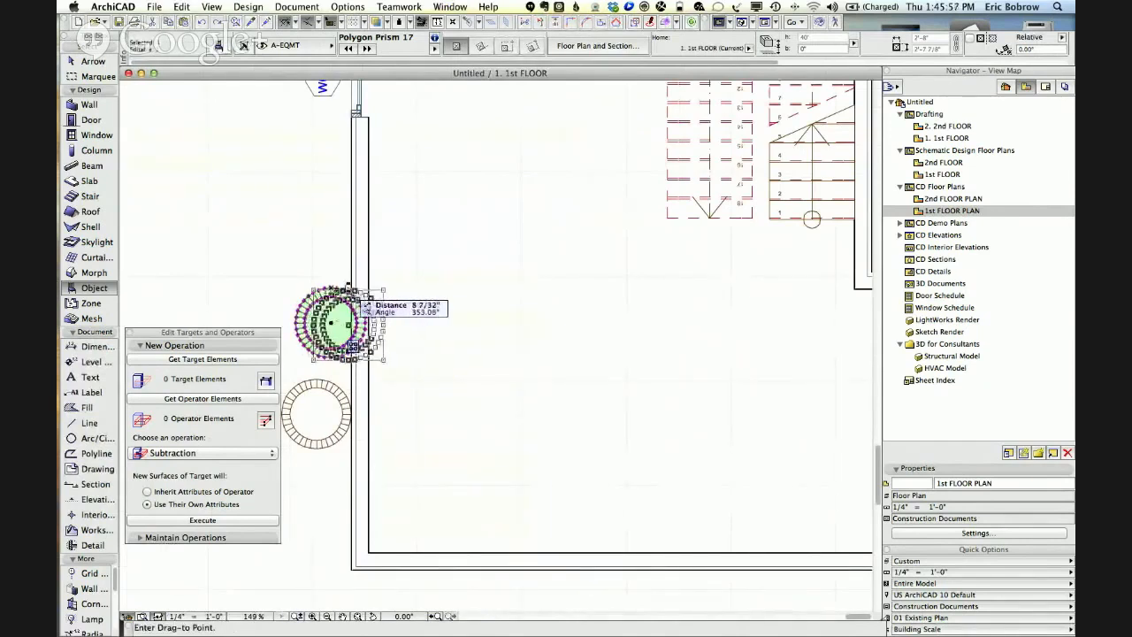
{"action": "left_click", "coordinate": [352, 292]}
{"action": "key", "text": "Escape"}
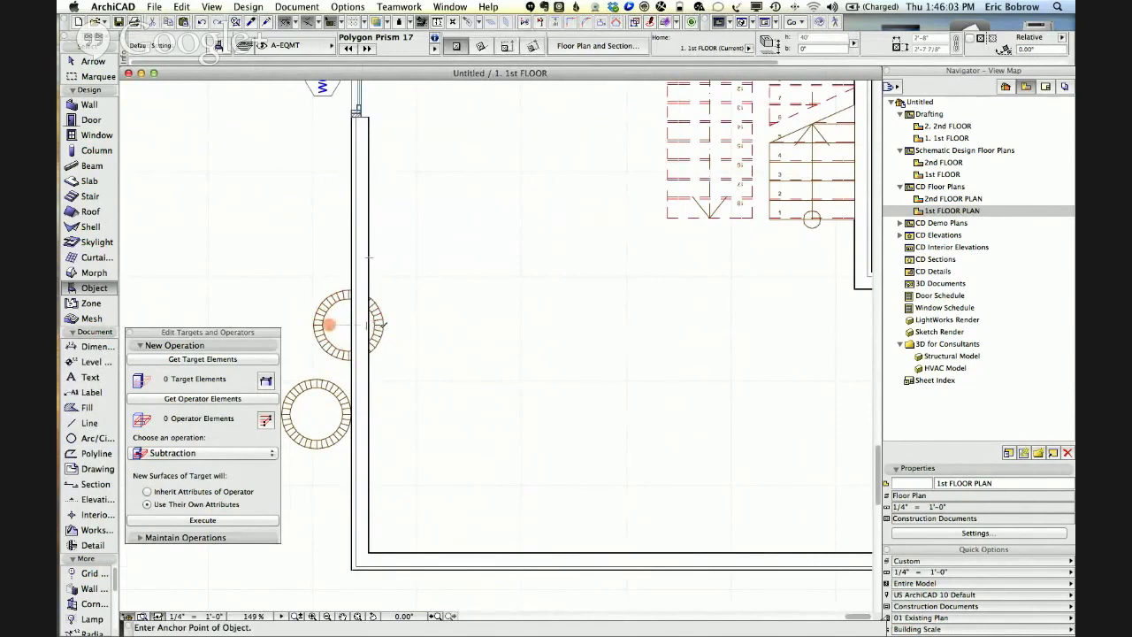
{"action": "key", "text": "F3"}
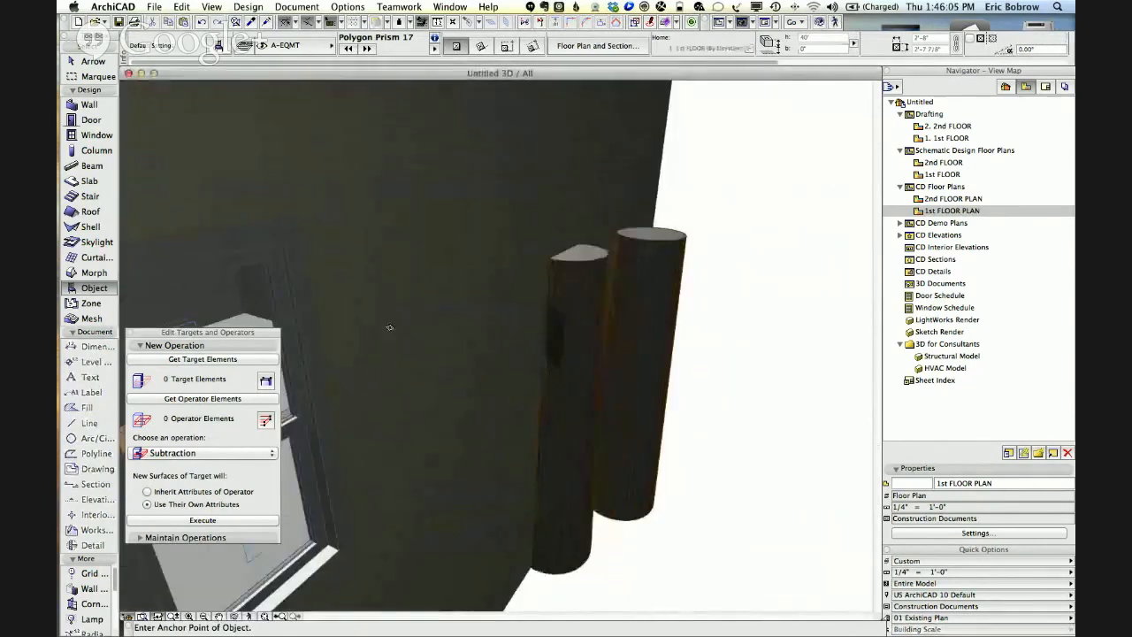
{"action": "middle_click_drag", "start_coordinate": [703, 226], "coordinate": [911, 318], "text": "shift"}
{"action": "middle_click_drag", "start_coordinate": [443, 327], "coordinate": [412, 308], "text": "shift"}
{"action": "key", "text": "F2"}
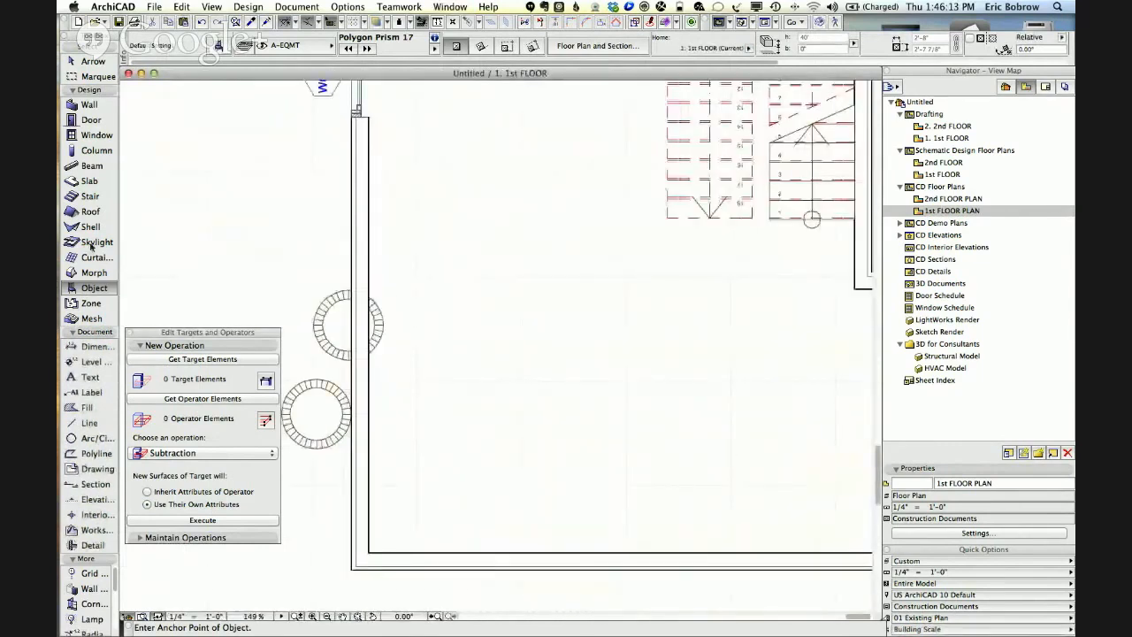
Draw a rectangular slab against the wall's inner face around the column's interior part, and switch its elevation display to Height and Home Offset.
{"action": "left_click", "coordinate": [79, 182]}
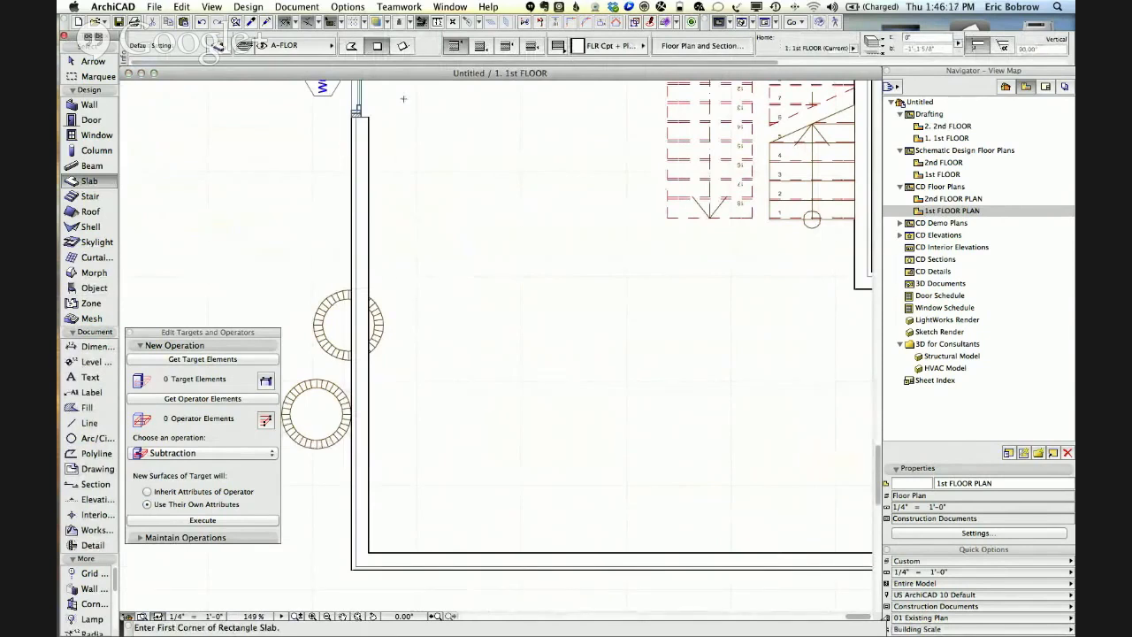
{"action": "left_click", "coordinate": [368, 266]}
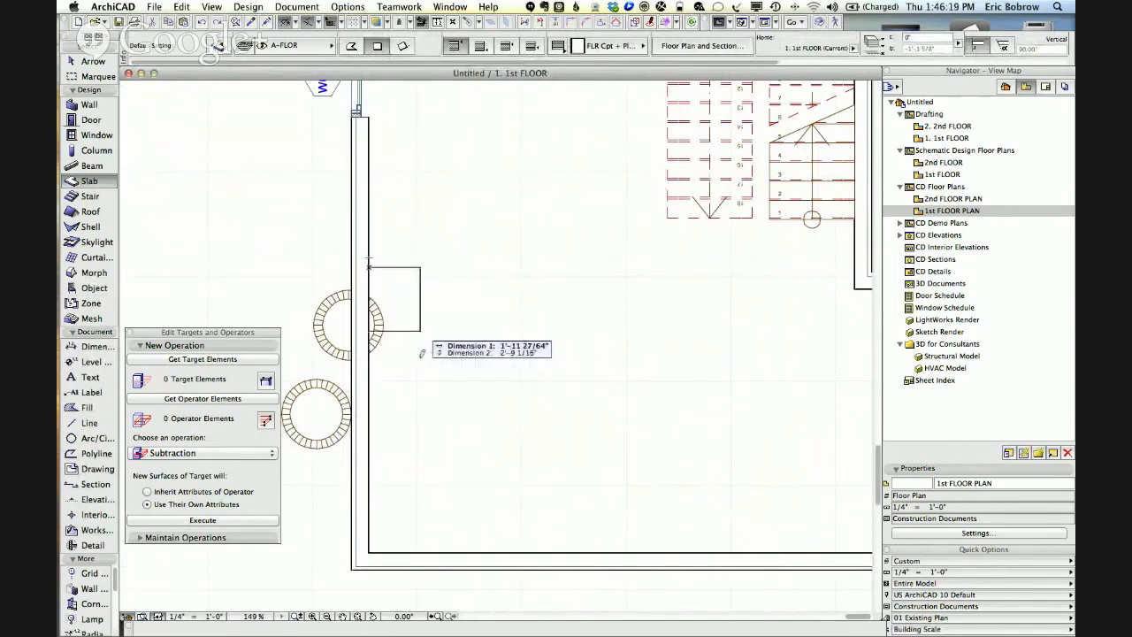
{"action": "left_click", "coordinate": [412, 378]}
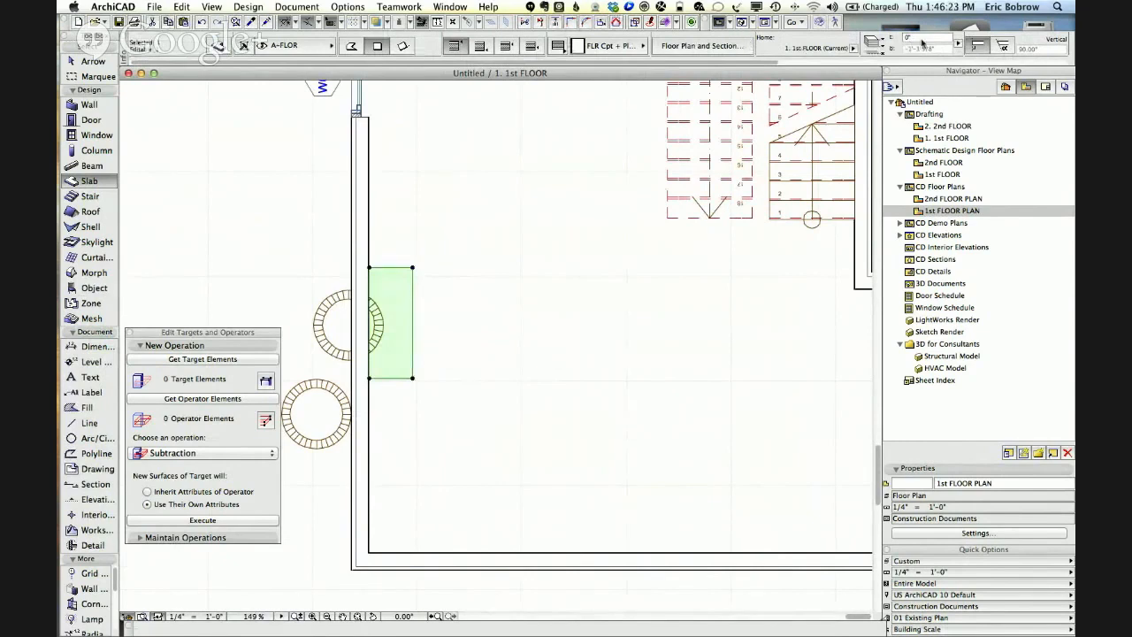
{"action": "left_click", "coordinate": [956, 44]}
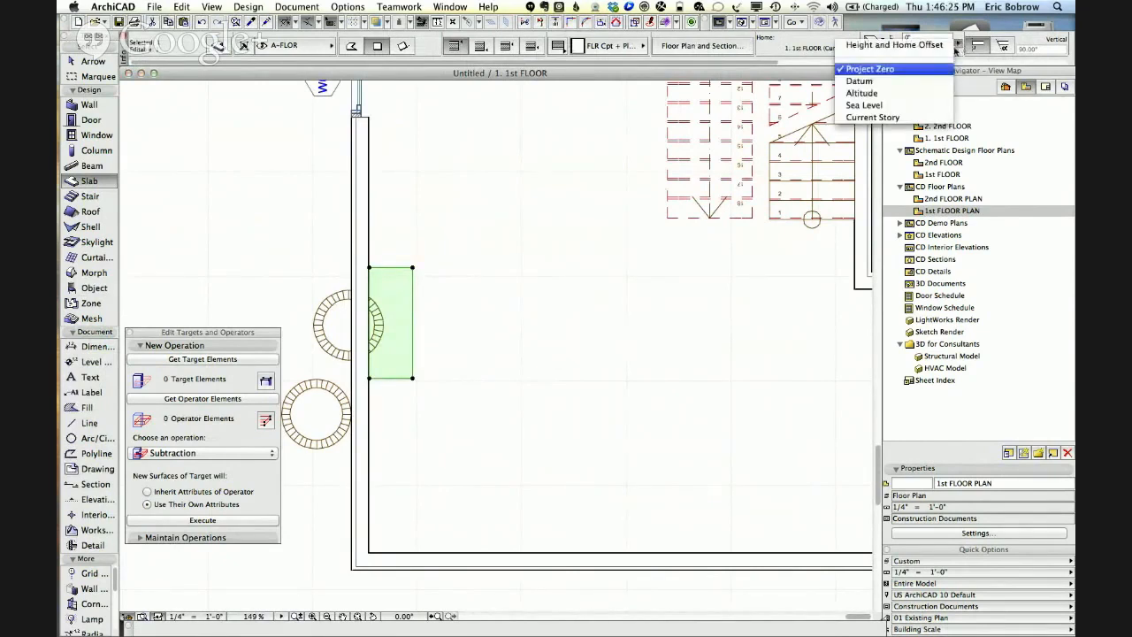
{"action": "left_click", "coordinate": [924, 45]}
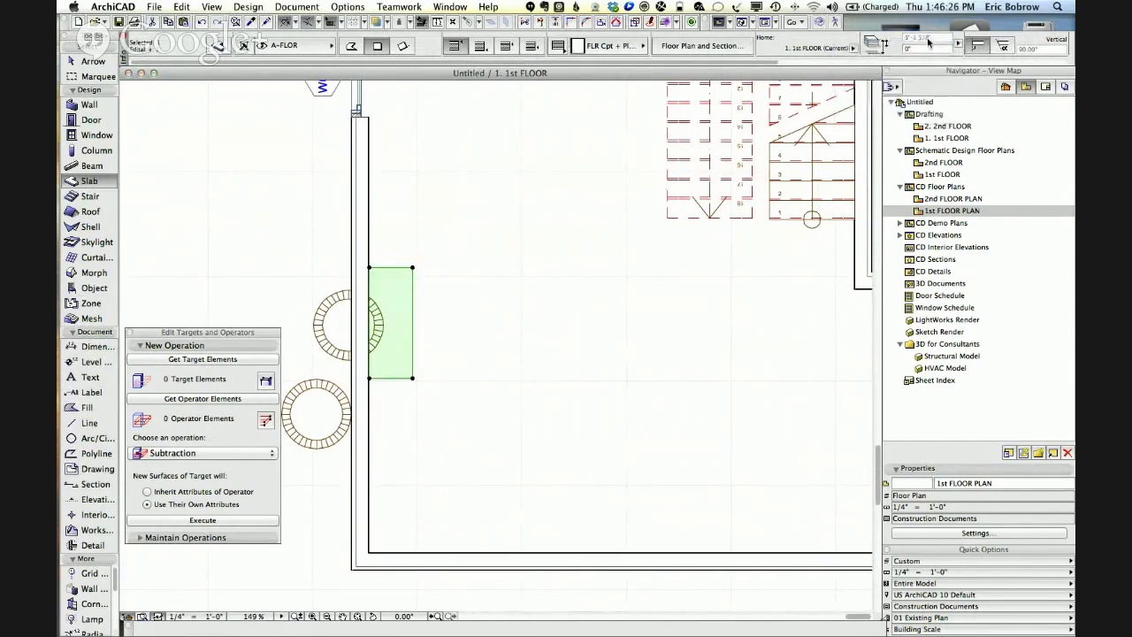
Change the slab from a composite to a basic structure with the 00-00 00 material and set its thickness to 10'.
{"action": "left_click", "coordinate": [578, 46]}
{"action": "left_click", "coordinate": [579, 47]}
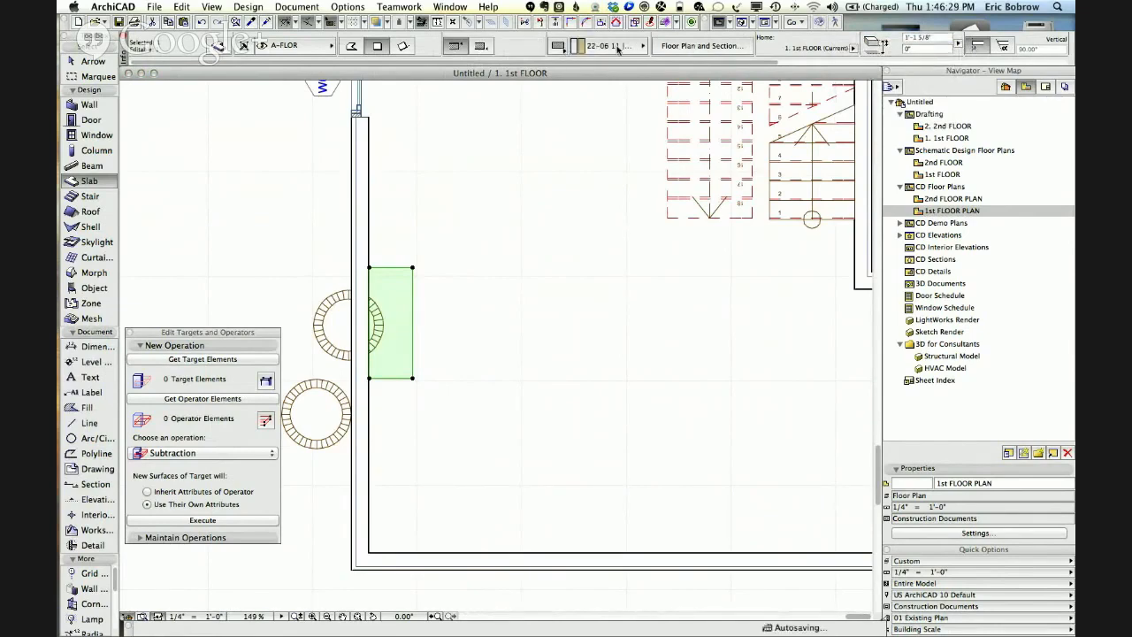
{"action": "left_click", "coordinate": [610, 45]}
{"action": "left_click", "coordinate": [720, 71]}
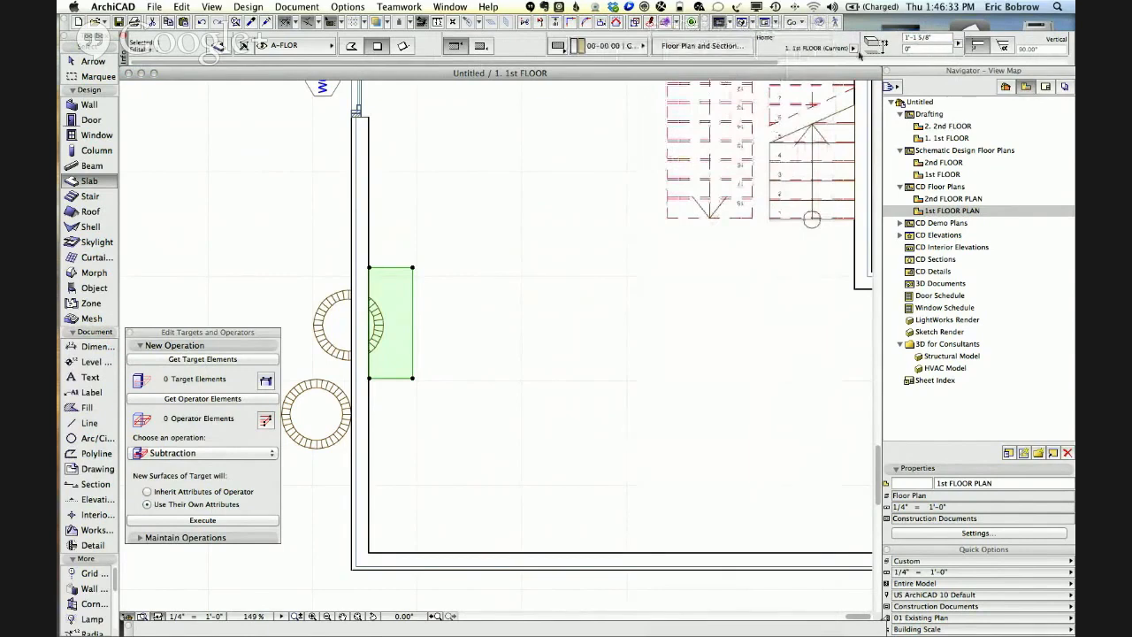
{"action": "left_click_drag", "start_coordinate": [944, 40], "coordinate": [805, 41]}
{"action": "type", "text": "1"}
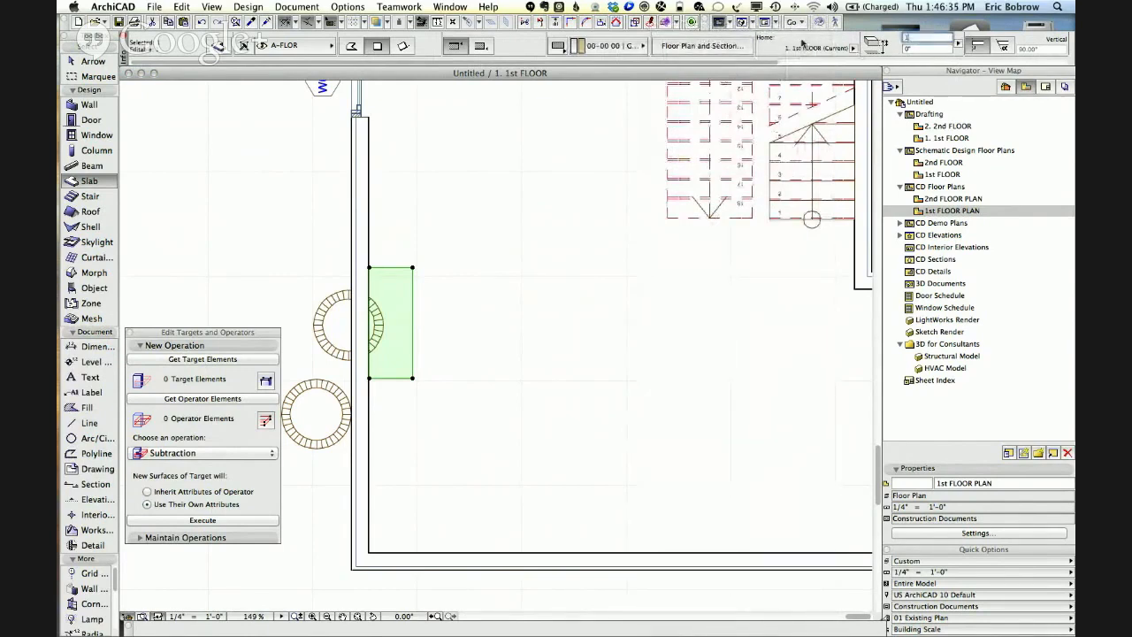
{"action": "type", "text": "0"}
{"action": "left_click", "coordinate": [311, 215]}
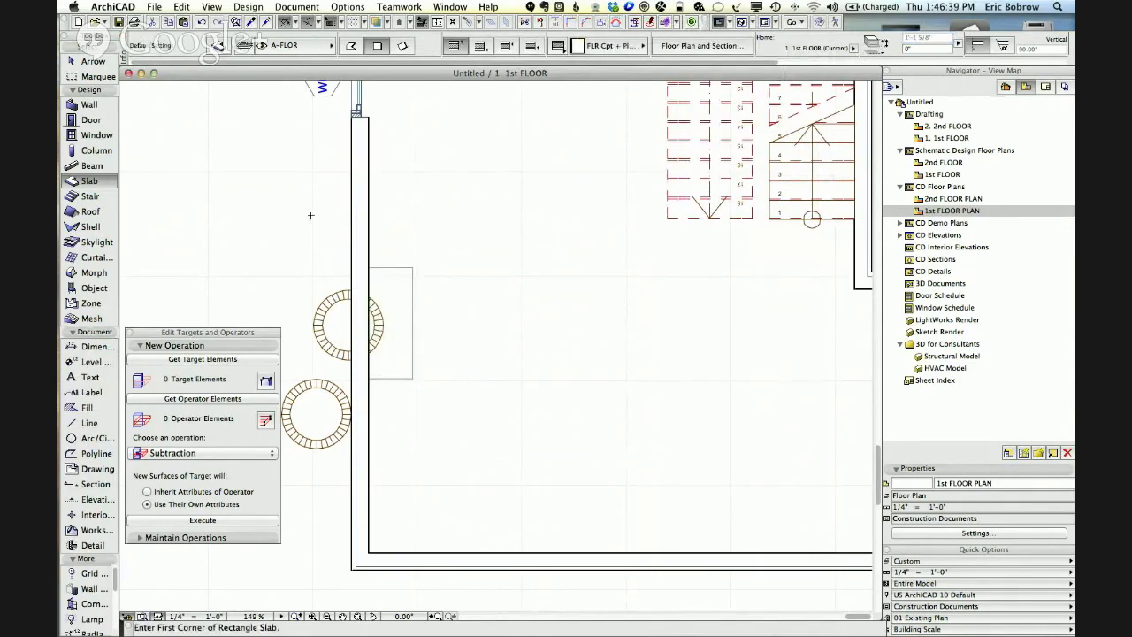
Raise the slab block in 3D by setting its home offset to 10' so that it encloses the column's interior part.
{"action": "key", "text": "F3"}
{"action": "middle_click_drag", "start_coordinate": [311, 216], "coordinate": [542, 139], "text": "shift"}
{"action": "scroll", "coordinate": [353, 412], "scroll_direction": "down", "scroll_amount": 5}
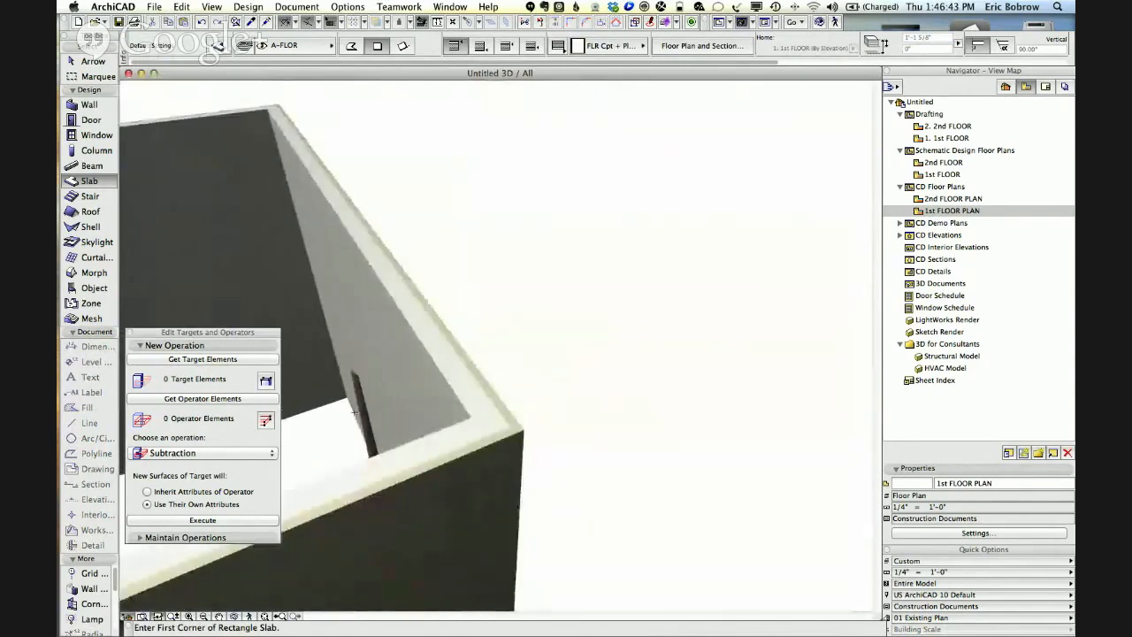
{"action": "scroll", "coordinate": [354, 412], "scroll_direction": "up", "scroll_amount": 10}
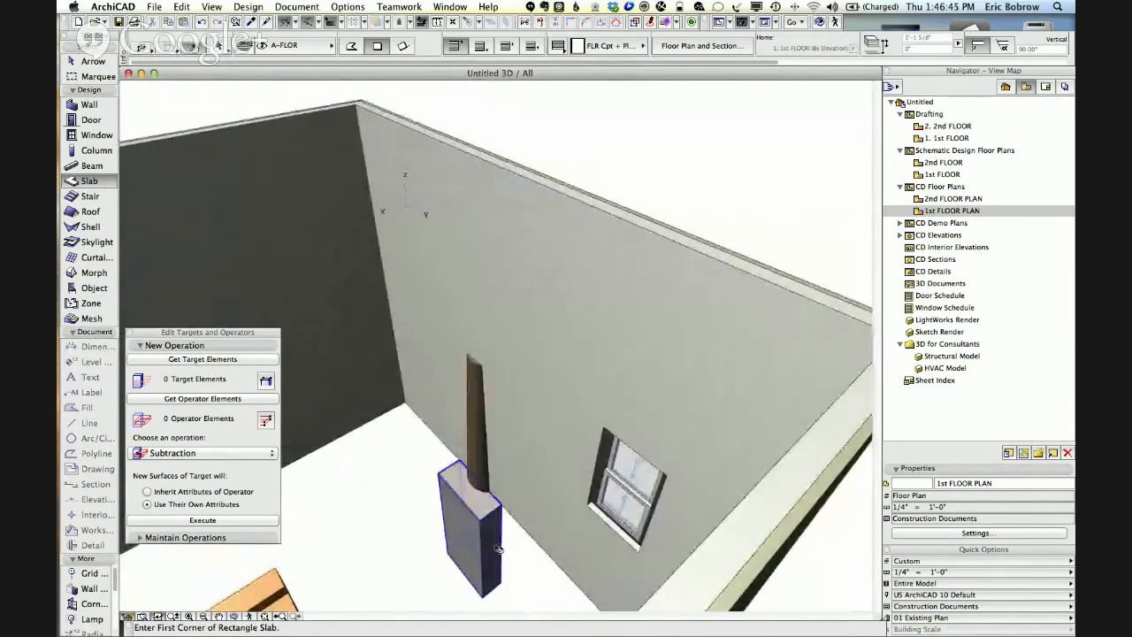
{"action": "left_click", "coordinate": [498, 548], "text": "shift"}
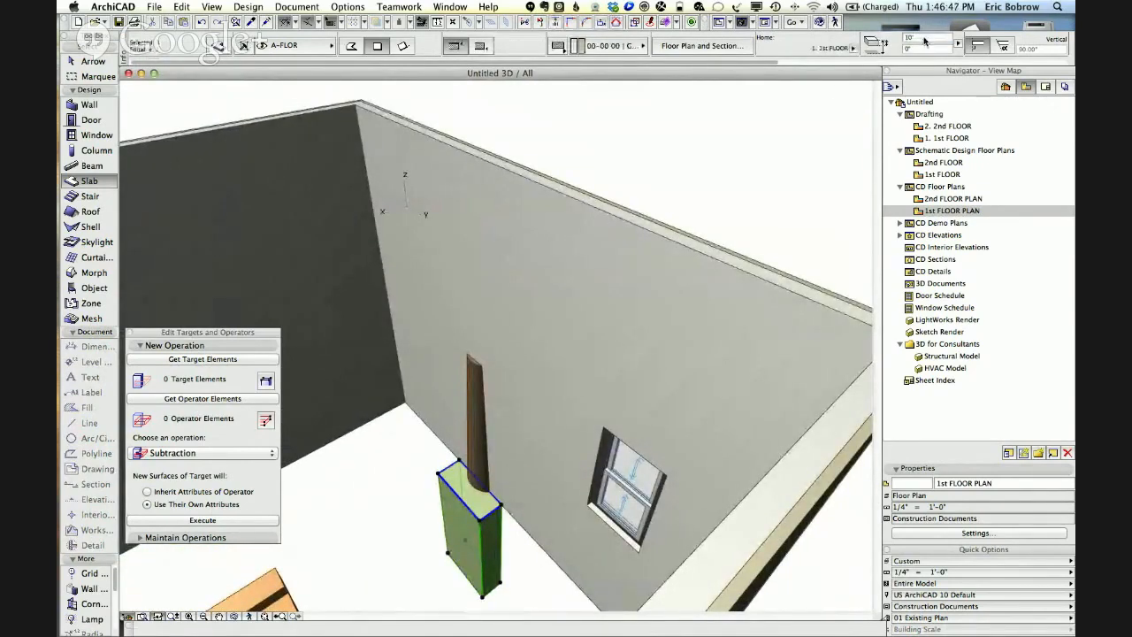
{"action": "left_click_drag", "start_coordinate": [915, 49], "coordinate": [891, 50]}
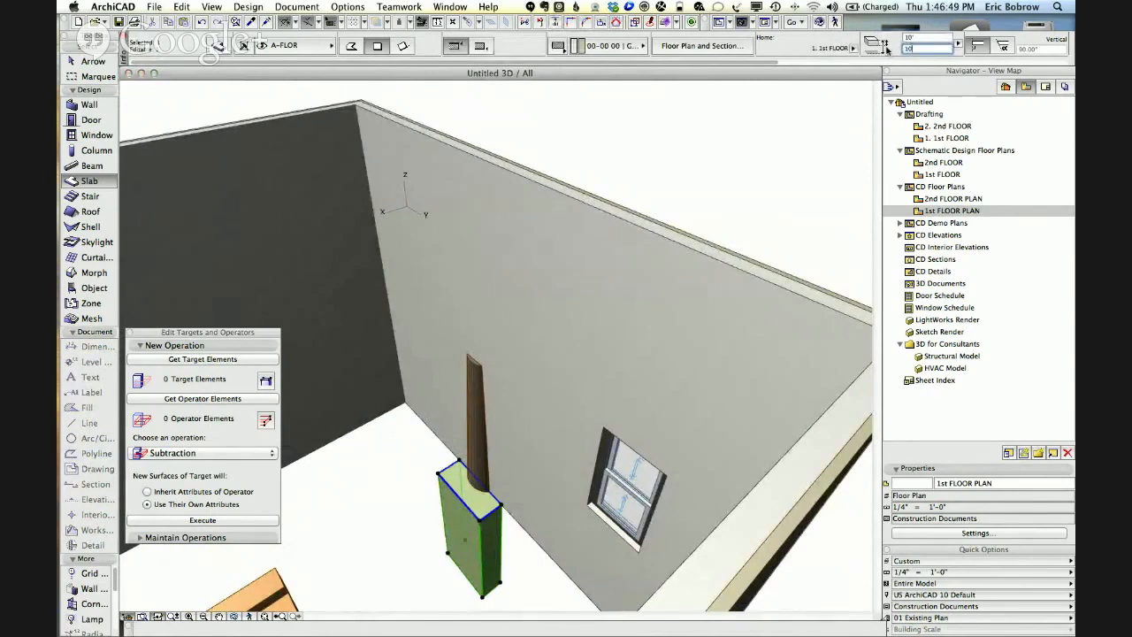
{"action": "type", "text": "10"}
{"action": "key", "text": "Return"}
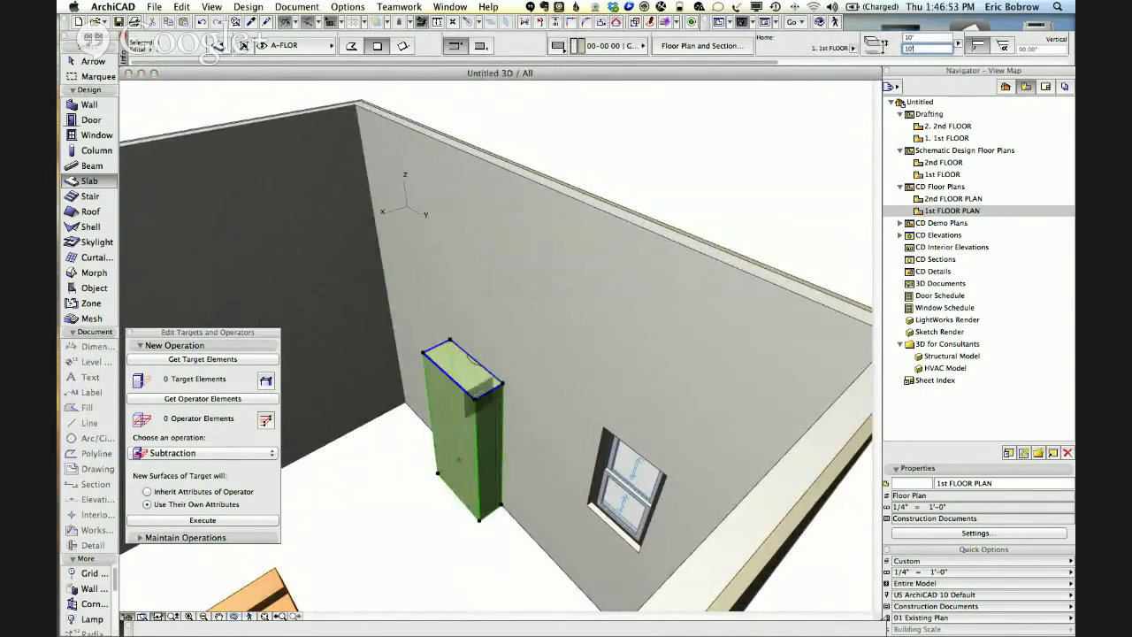
Subtract the slab block from the embedded column using Solid Element Operations, with the slab as operator and the column as target.
{"action": "left_click", "coordinate": [204, 399]}
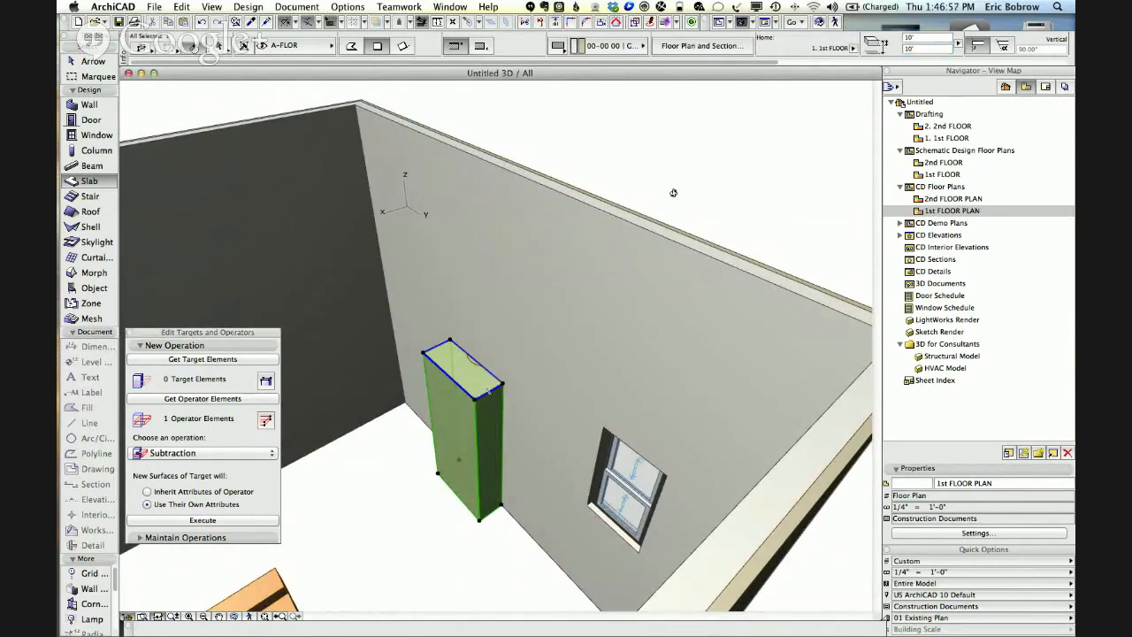
{"action": "middle_click_drag", "start_coordinate": [673, 191], "coordinate": [395, 251], "text": "shift"}
{"action": "key", "text": "Escape"}
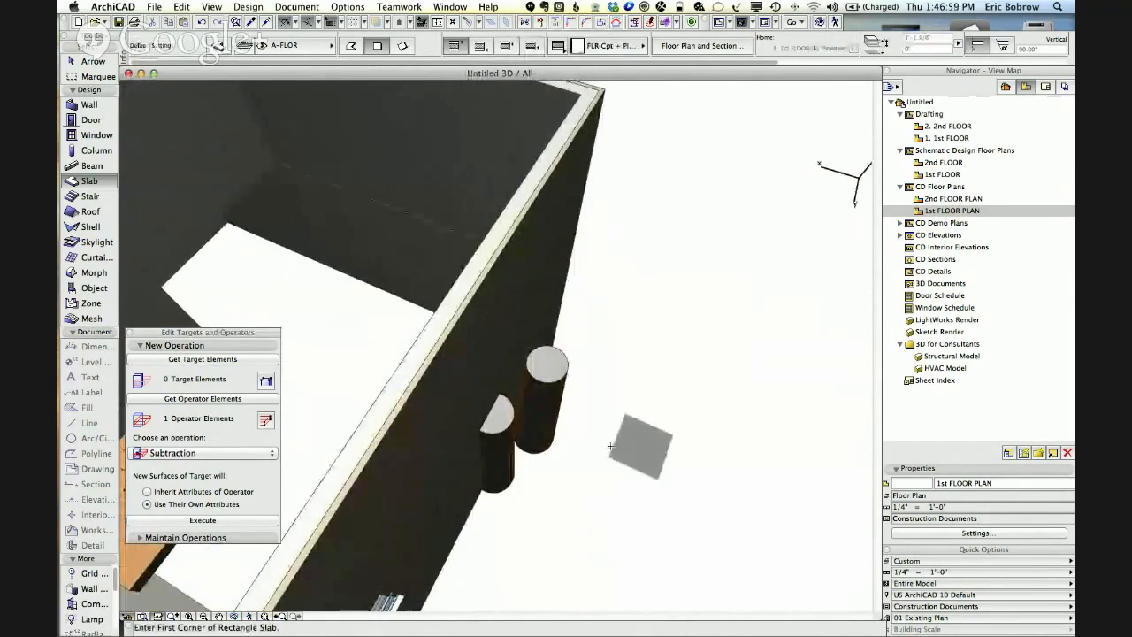
{"action": "left_click", "coordinate": [501, 447]}
{"action": "left_click", "coordinate": [207, 360]}
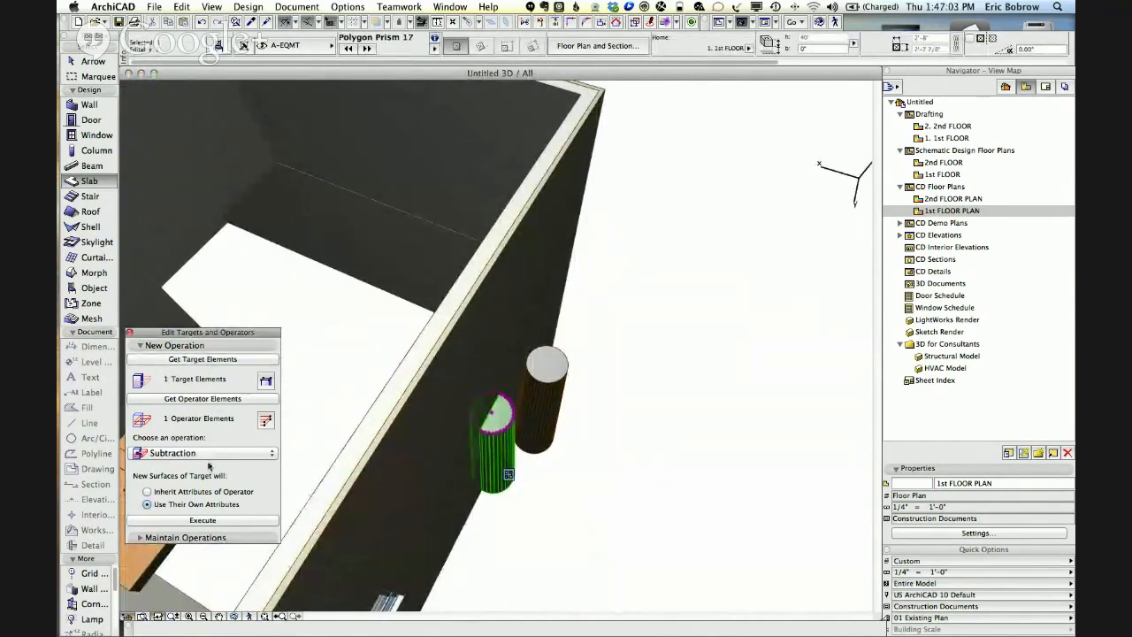
{"action": "left_click", "coordinate": [223, 522]}
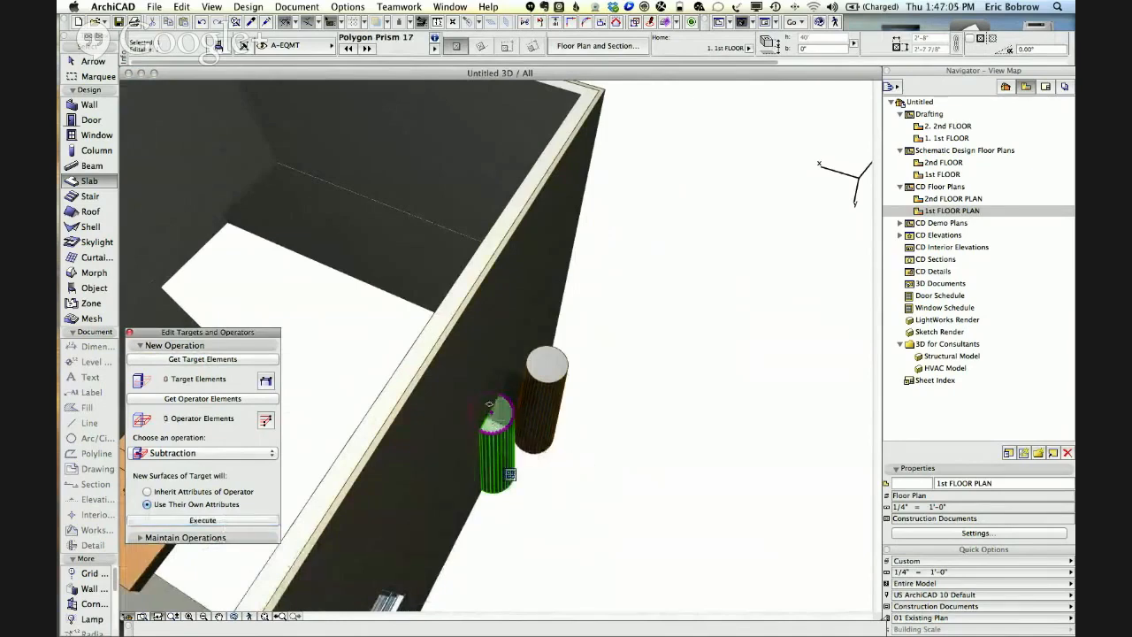
Hide the slab block's layer with Quick Layers, and check the trimmed column from outside the wall in 3D.
{"action": "middle_click_drag", "start_coordinate": [618, 443], "coordinate": [732, 391], "text": "shift"}
{"action": "left_click", "coordinate": [460, 429]}
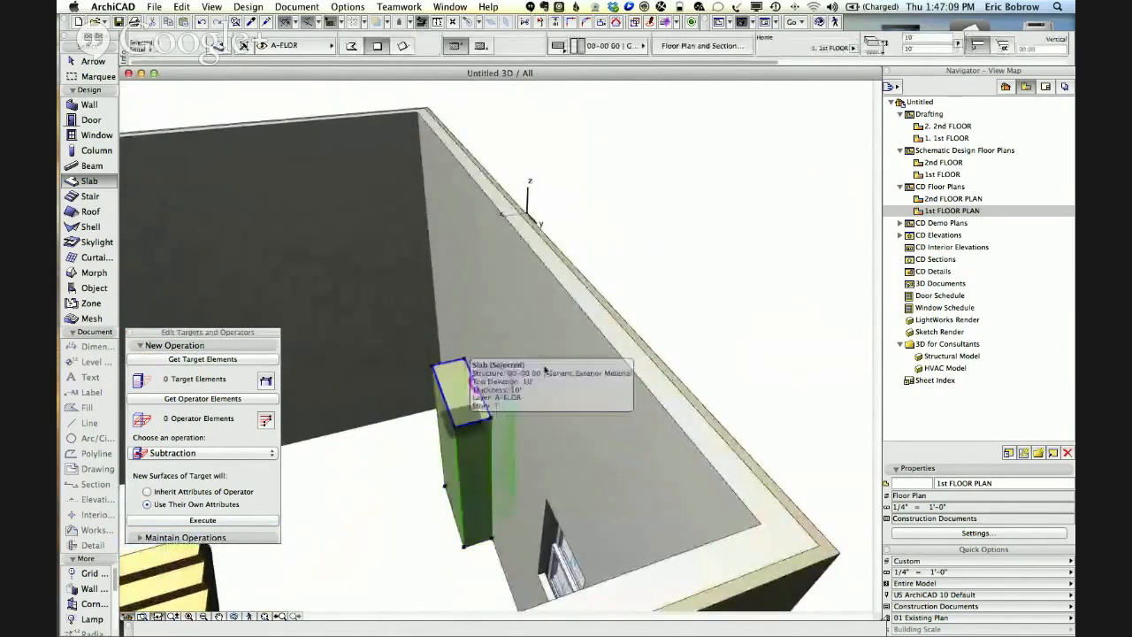
{"action": "key", "text": "Escape"}
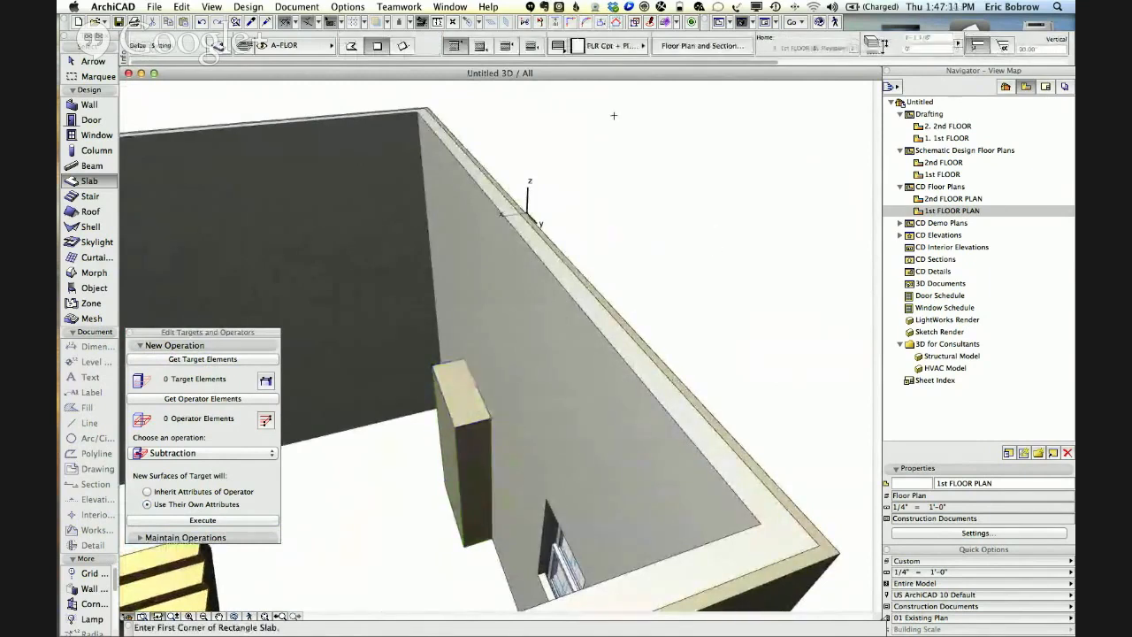
{"action": "left_click", "coordinate": [441, 6]}
{"action": "mouse_move", "coordinate": [477, 67]}
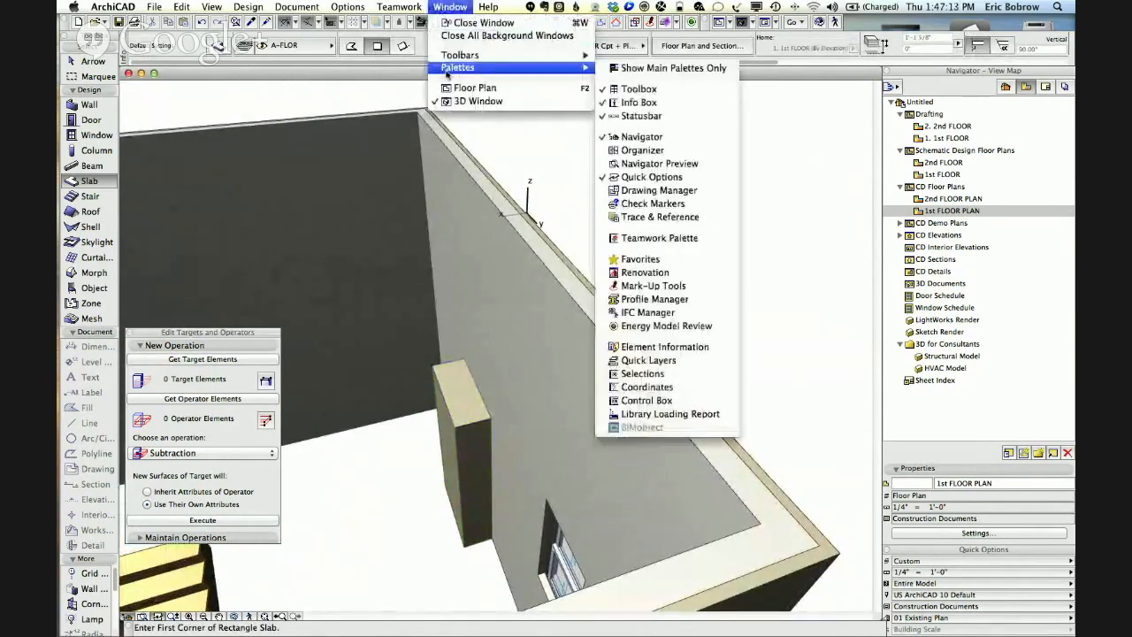
{"action": "left_click", "coordinate": [643, 361]}
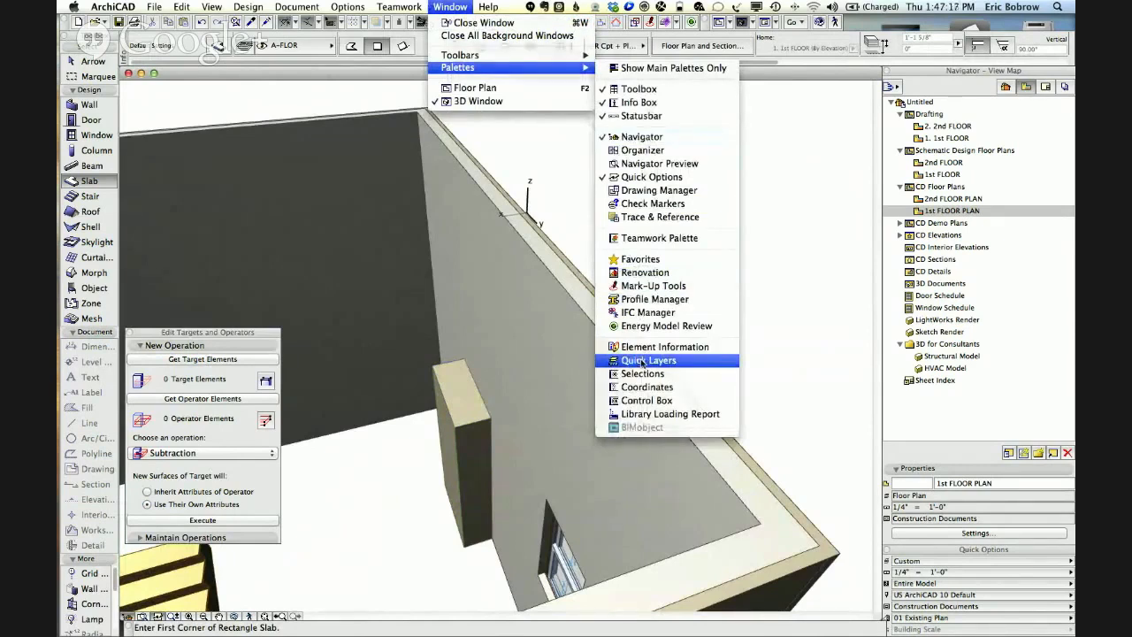
{"action": "left_click", "coordinate": [462, 451], "text": "shift"}
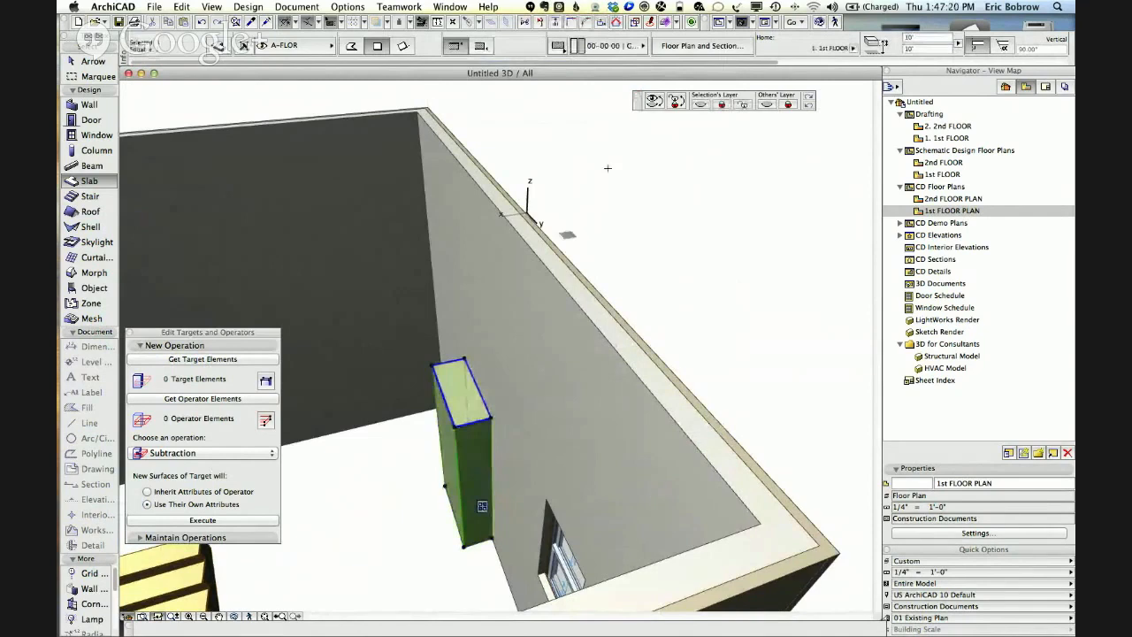
{"action": "left_click", "coordinate": [702, 105]}
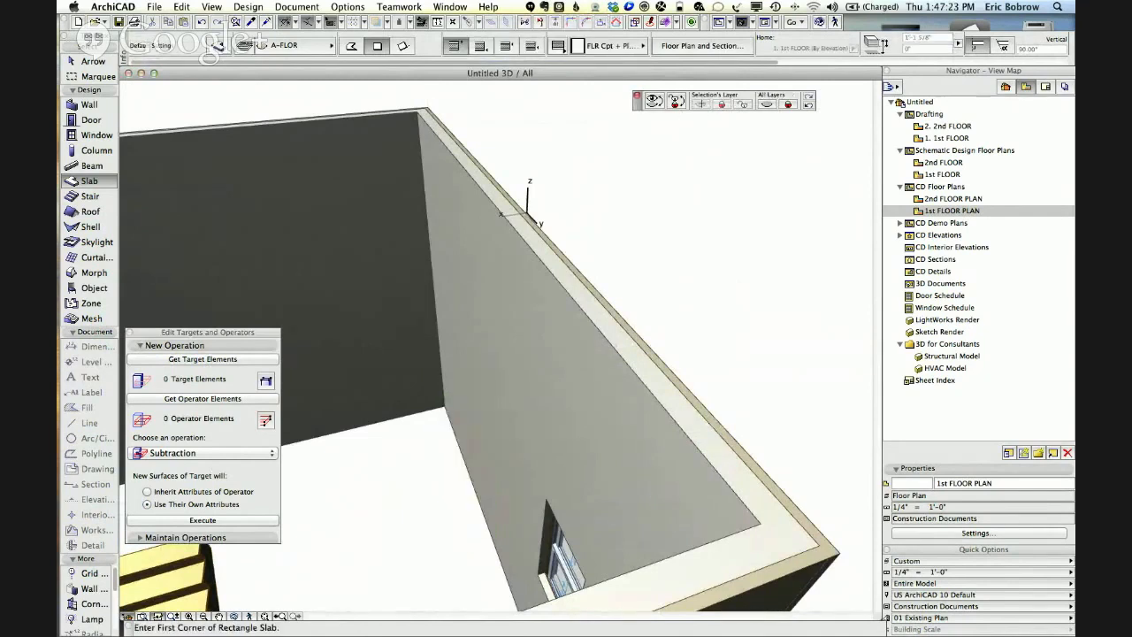
{"action": "middle_click_drag", "start_coordinate": [687, 369], "coordinate": [566, 414], "text": "shift"}
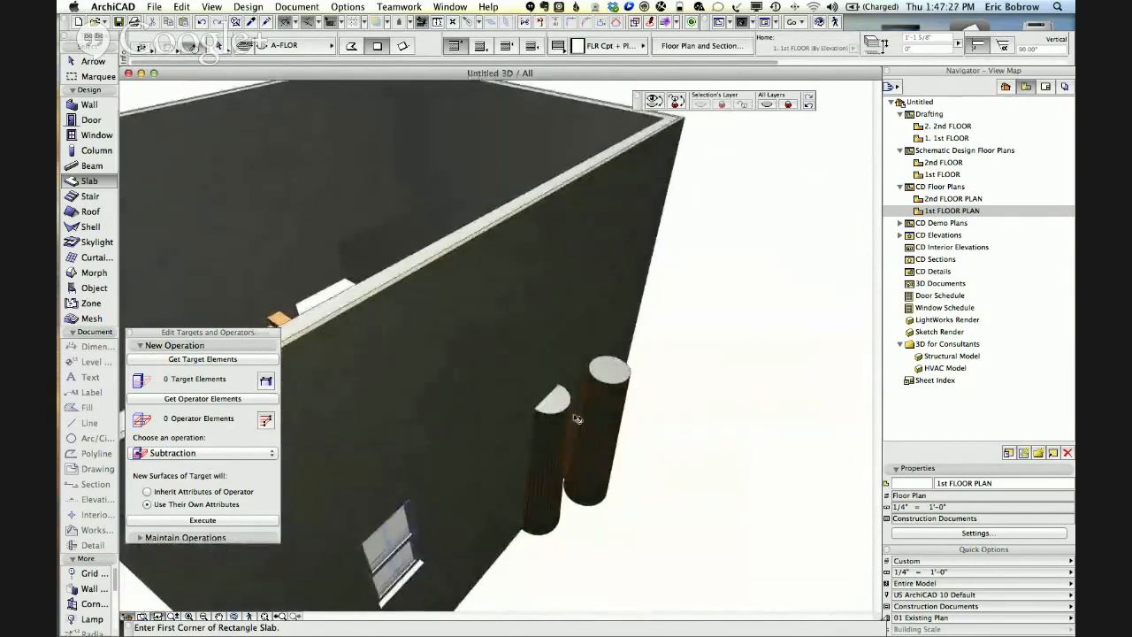
{"action": "left_click", "coordinate": [559, 415]}
{"action": "left_click", "coordinate": [559, 416]}
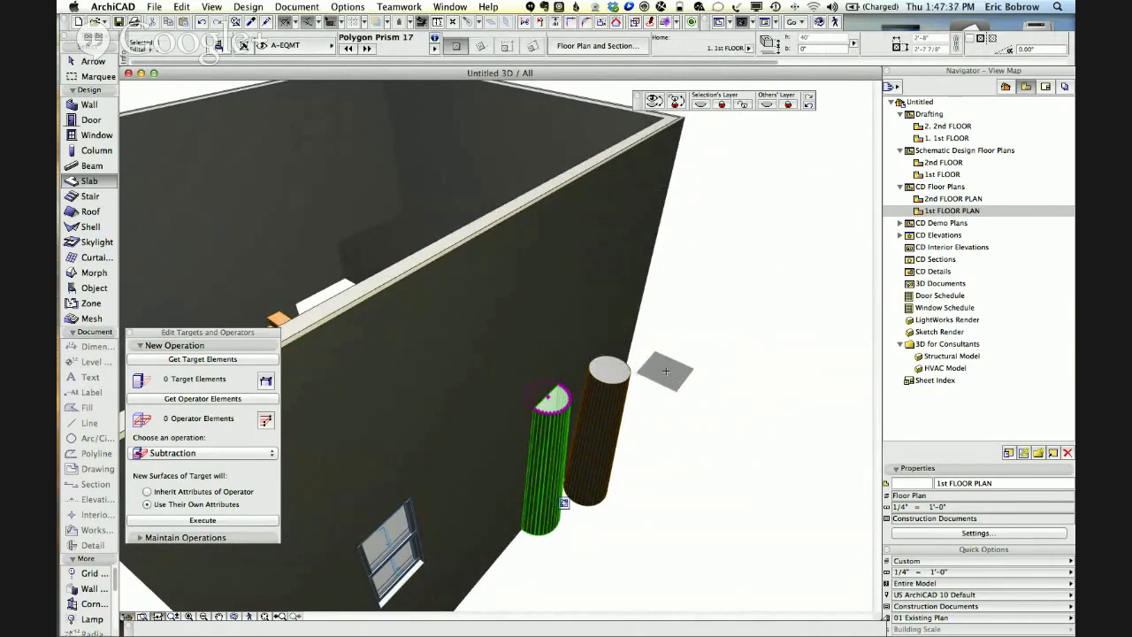
On the 1st floor plan, draw a rectangular fill against the wall's inner face over the column's interior part and bring it to the front.
{"action": "key", "text": "F2"}
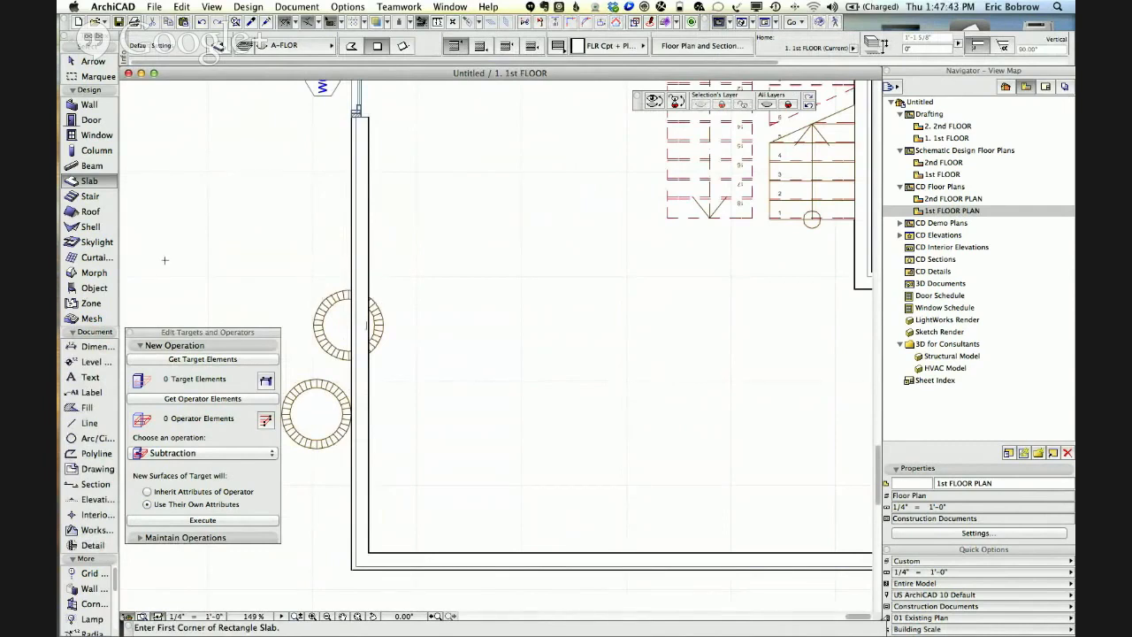
{"action": "left_click", "coordinate": [88, 407]}
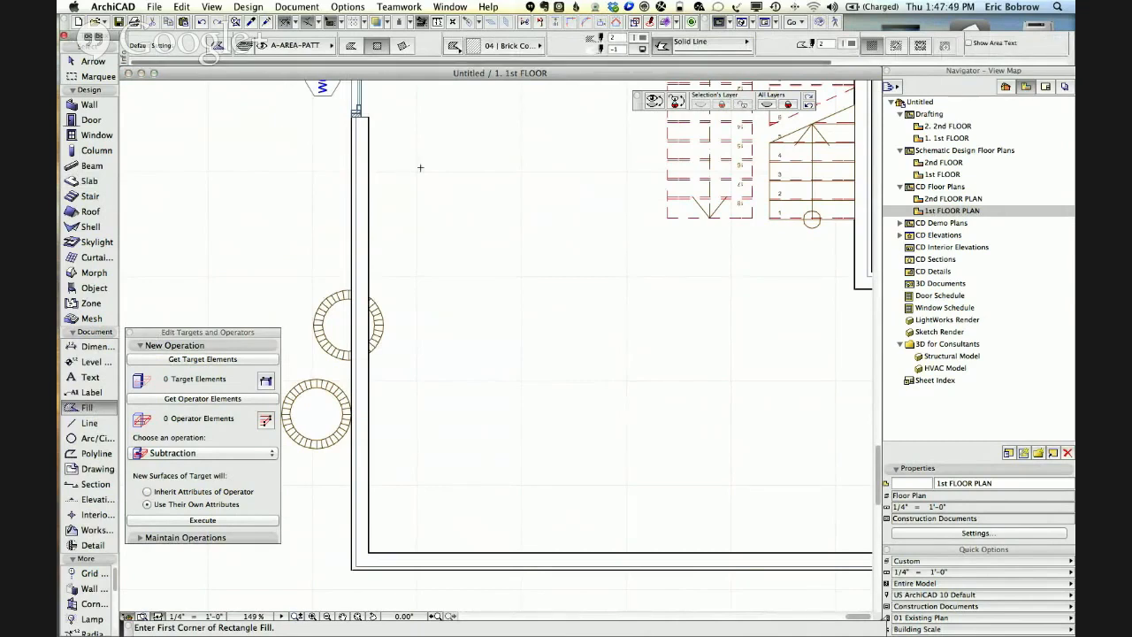
{"action": "left_click", "coordinate": [371, 236]}
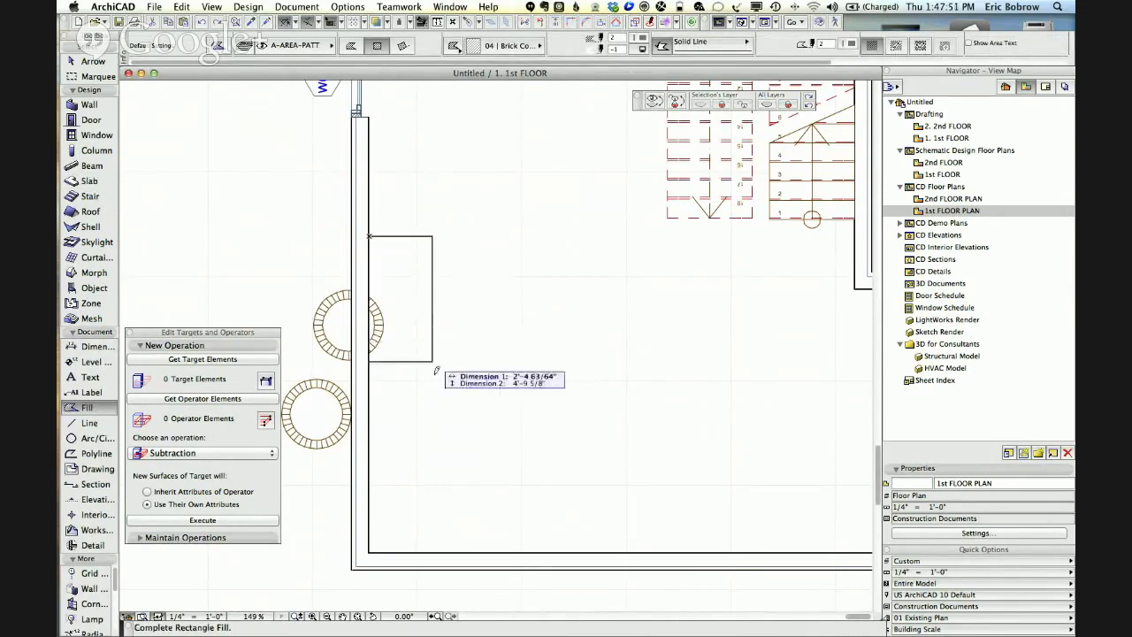
{"action": "left_click", "coordinate": [435, 378]}
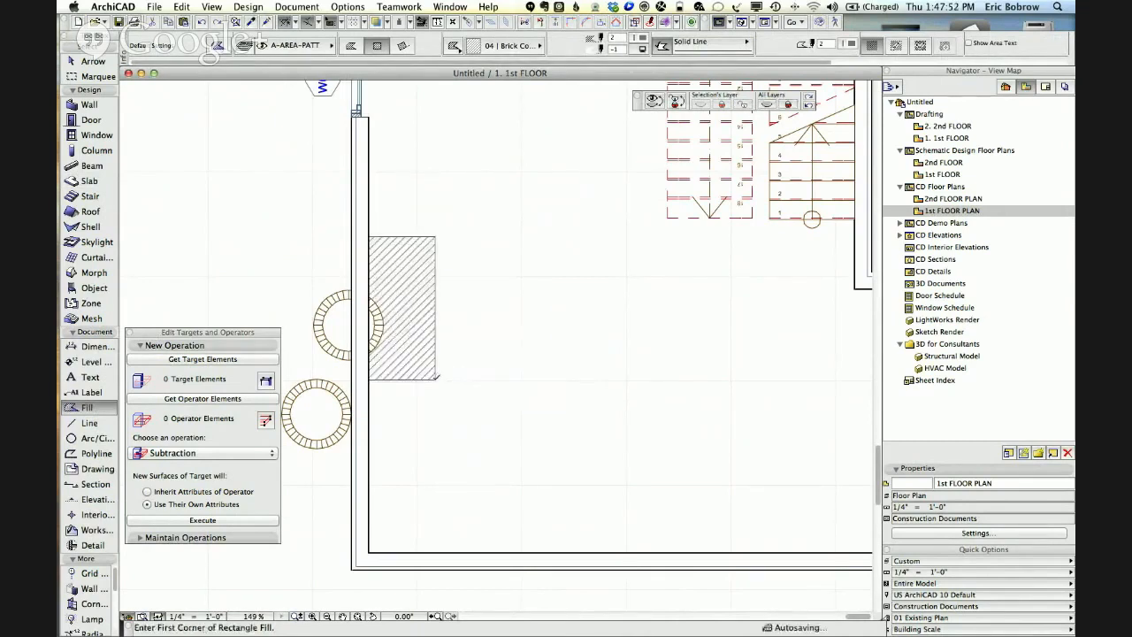
{"action": "right_click", "coordinate": [296, 229]}
{"action": "mouse_move", "coordinate": [451, 343]}
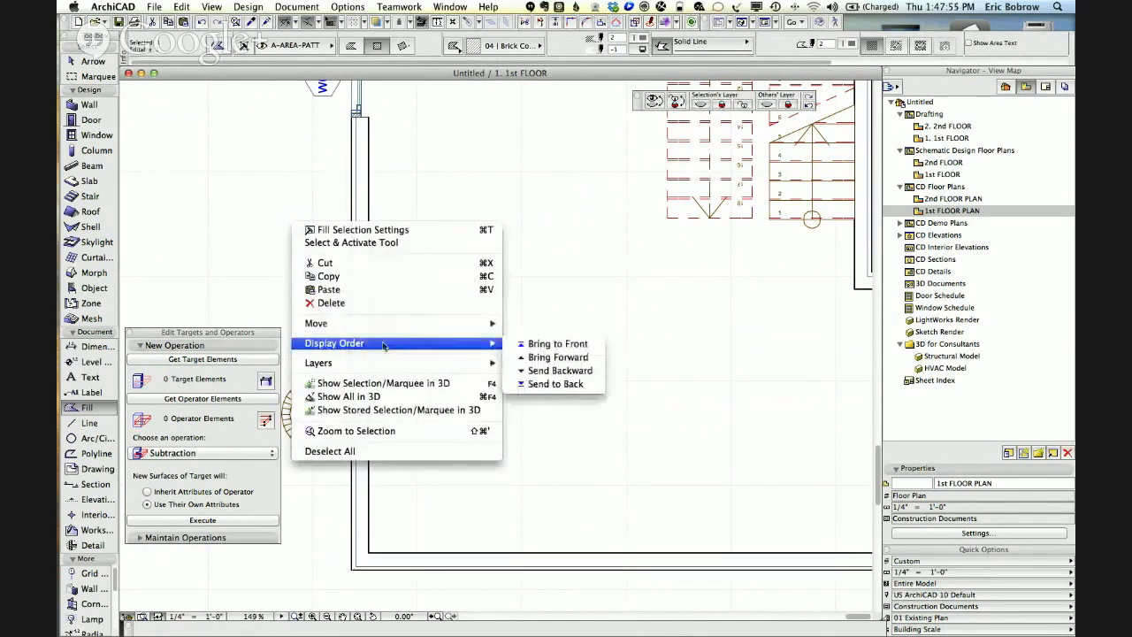
{"action": "left_click", "coordinate": [549, 345]}
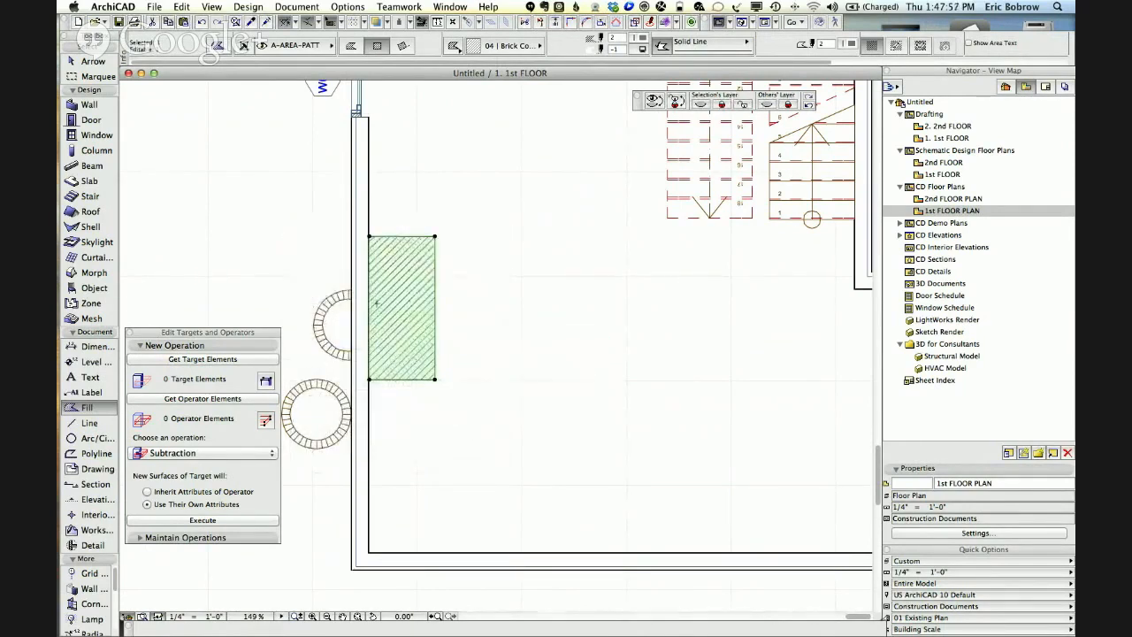
Change the masking fill's pattern to Background Fill, turn off its contour line, and deselect it.
{"action": "left_click", "coordinate": [524, 46]}
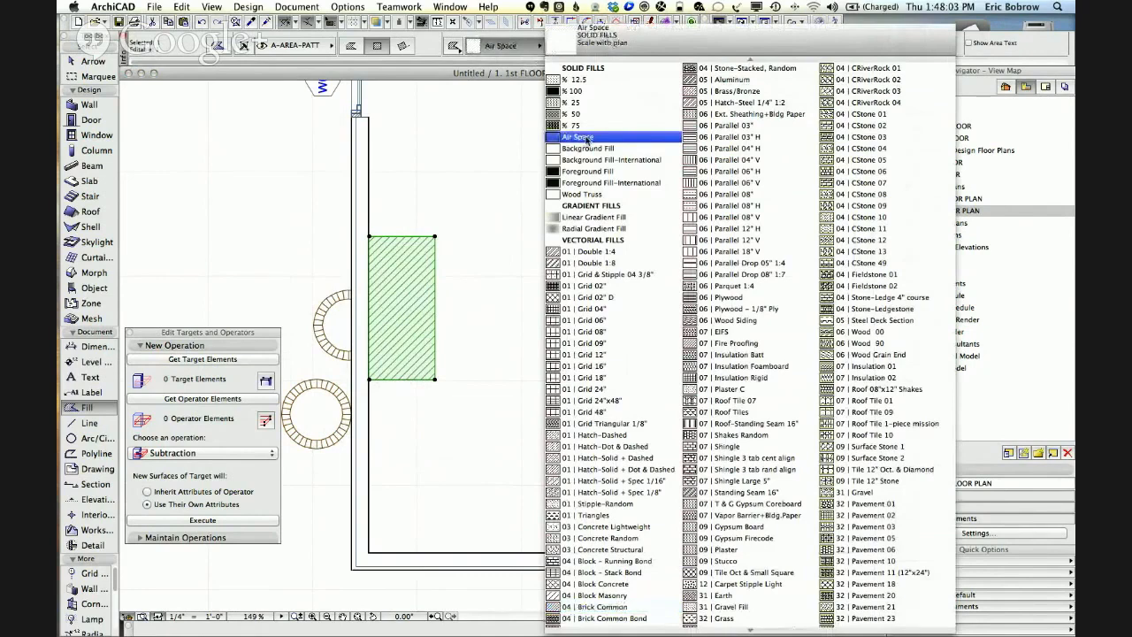
{"action": "left_click", "coordinate": [587, 147]}
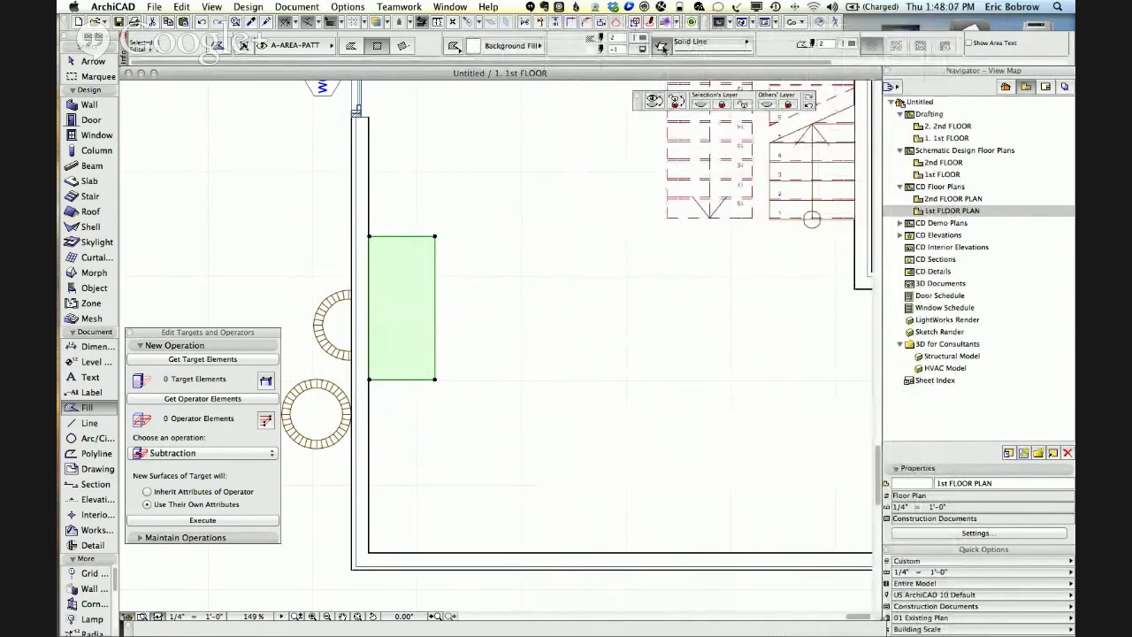
{"action": "left_click", "coordinate": [662, 47]}
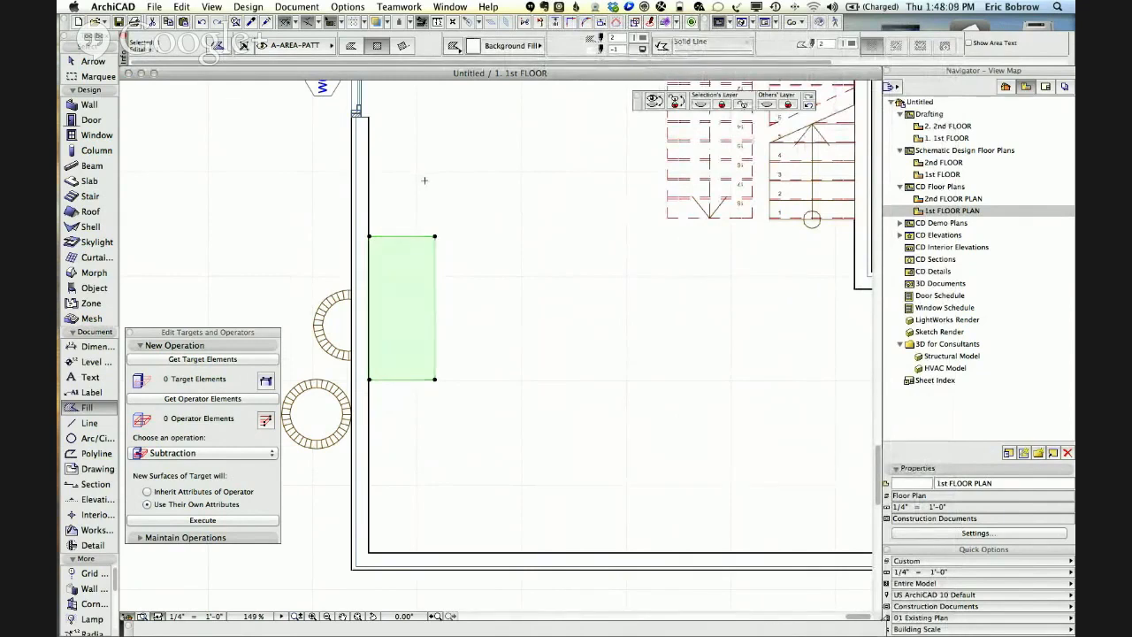
{"action": "key", "text": "Delete"}
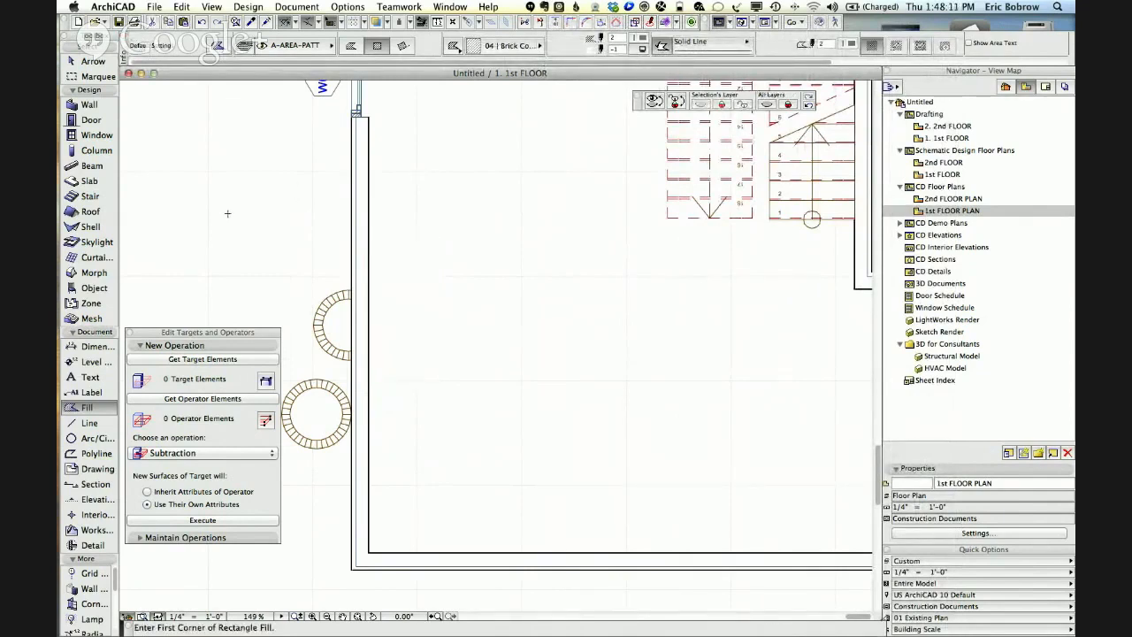
Try the brown background pen 14 on the masking fill and return its background to Window Background.
{"action": "left_click", "coordinate": [367, 235]}
{"action": "left_click", "coordinate": [435, 381]}
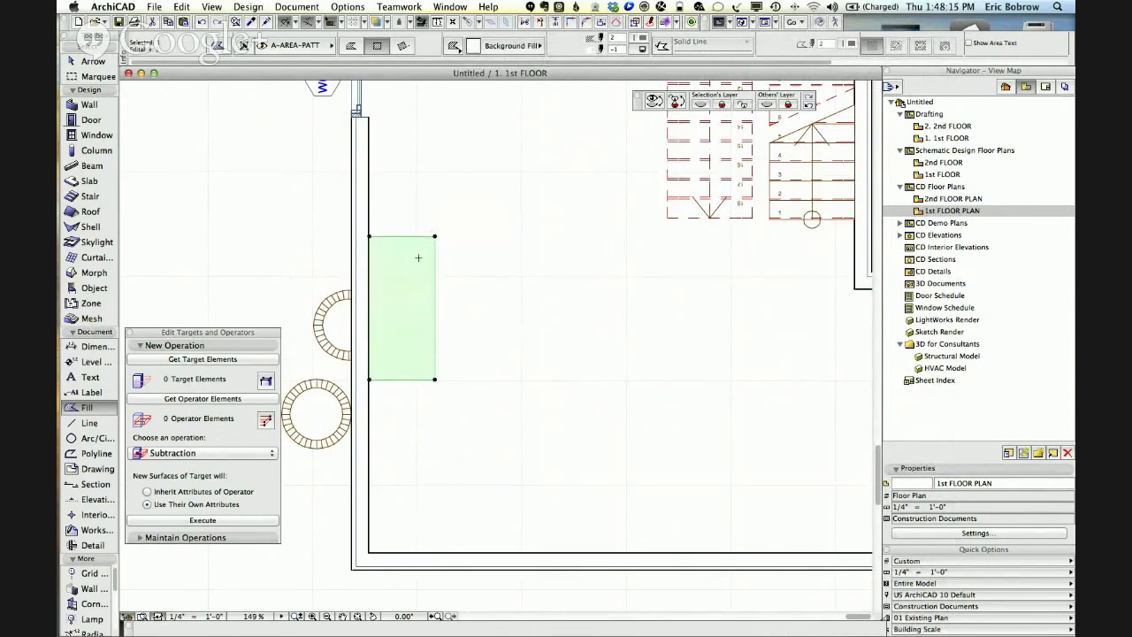
{"action": "left_click", "coordinate": [642, 50]}
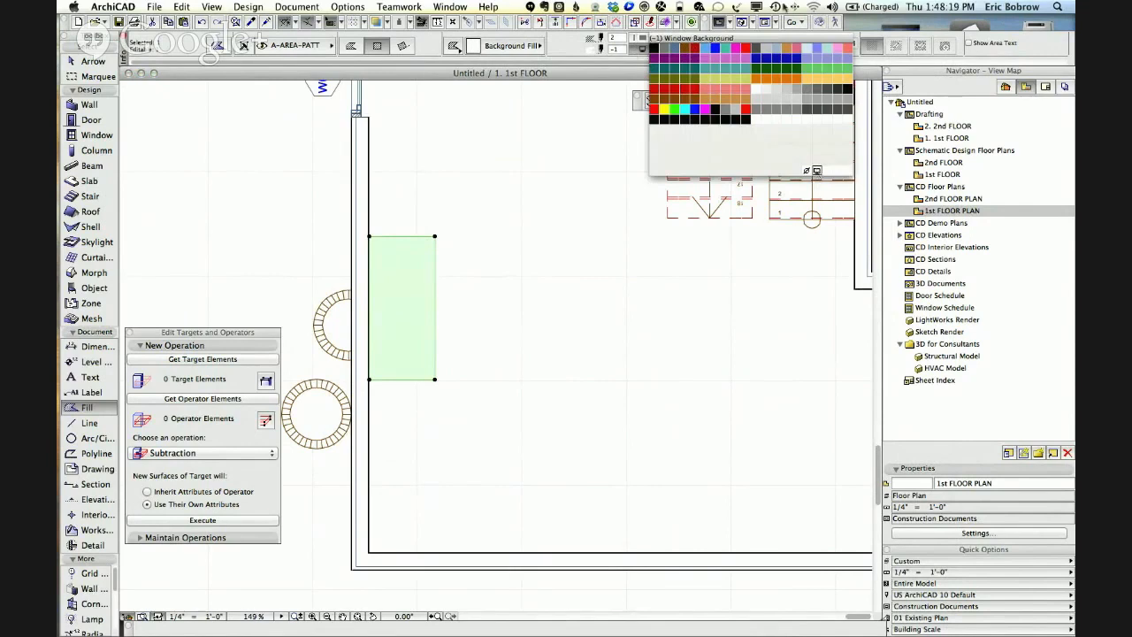
{"action": "left_click", "coordinate": [785, 48]}
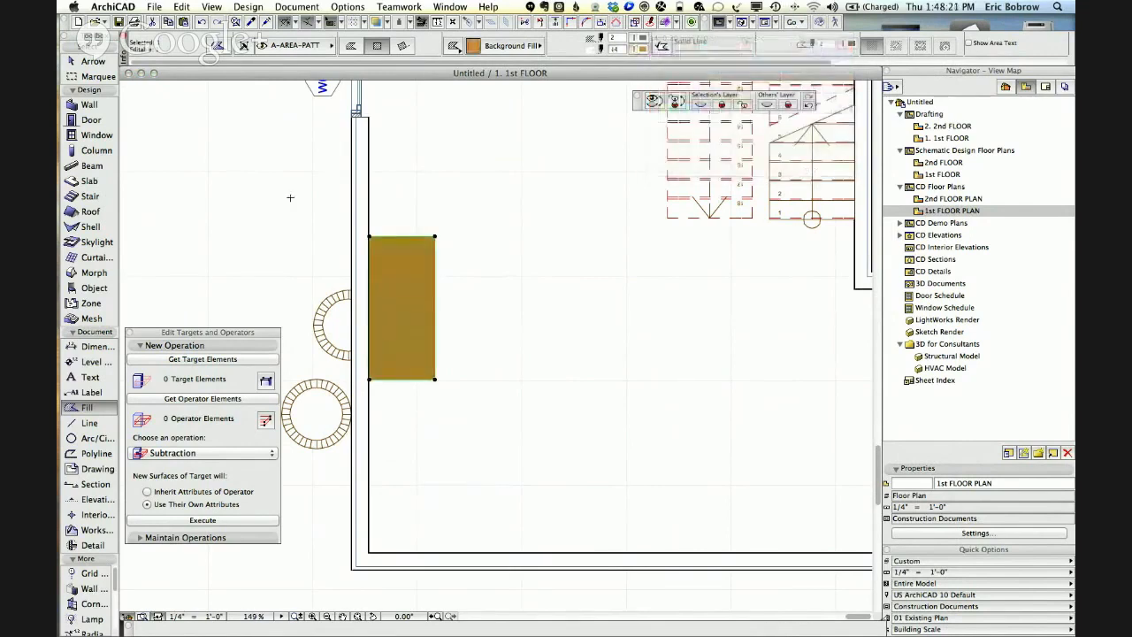
{"action": "left_click", "coordinate": [643, 50]}
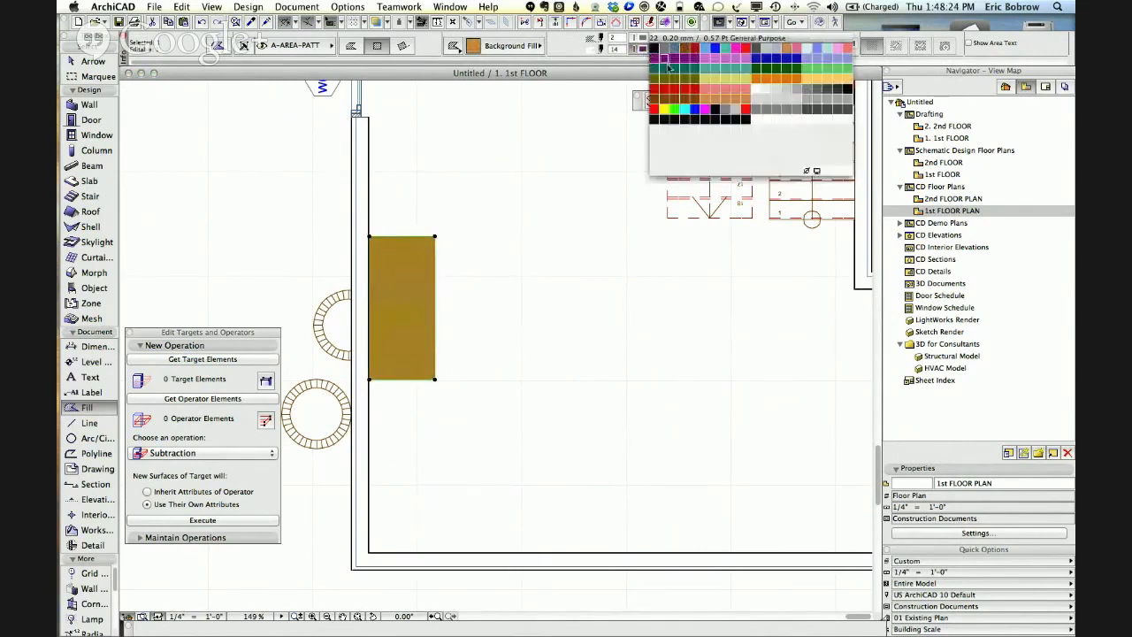
{"action": "left_click", "coordinate": [816, 173]}
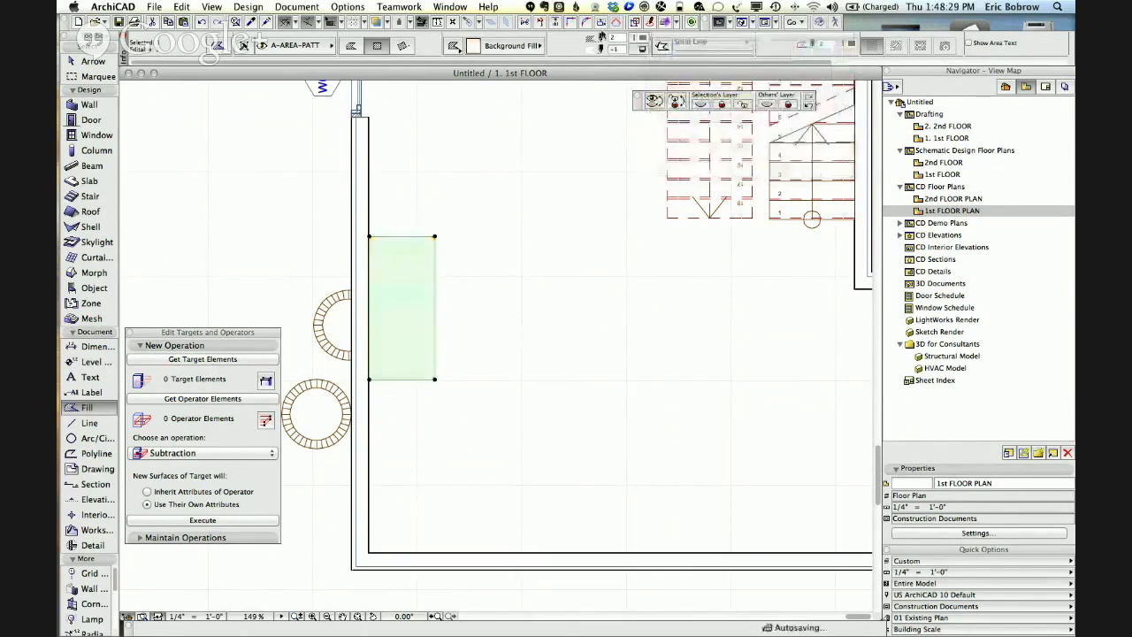
{"action": "key", "text": "Escape"}
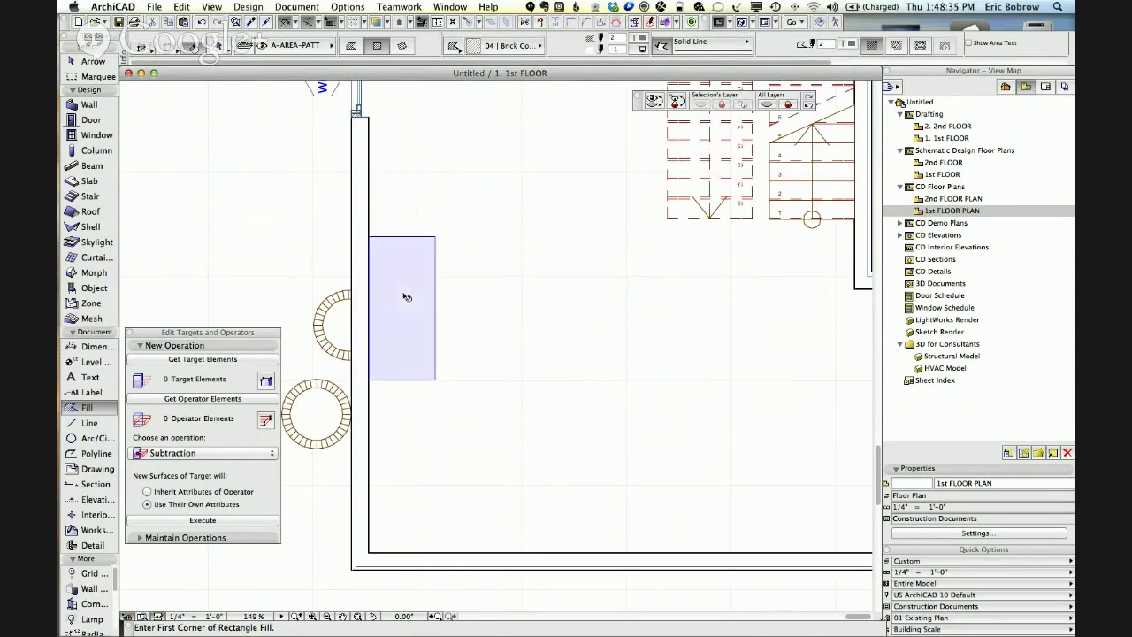
{"action": "left_click", "coordinate": [406, 297], "text": "shift"}
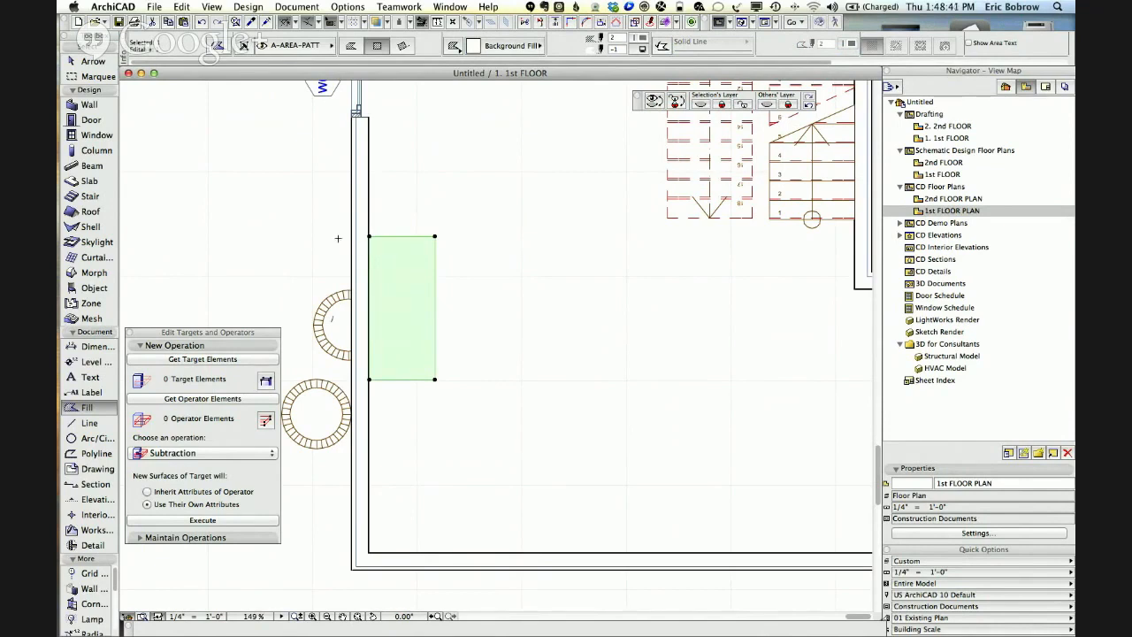
{"action": "key", "text": "Delete"}
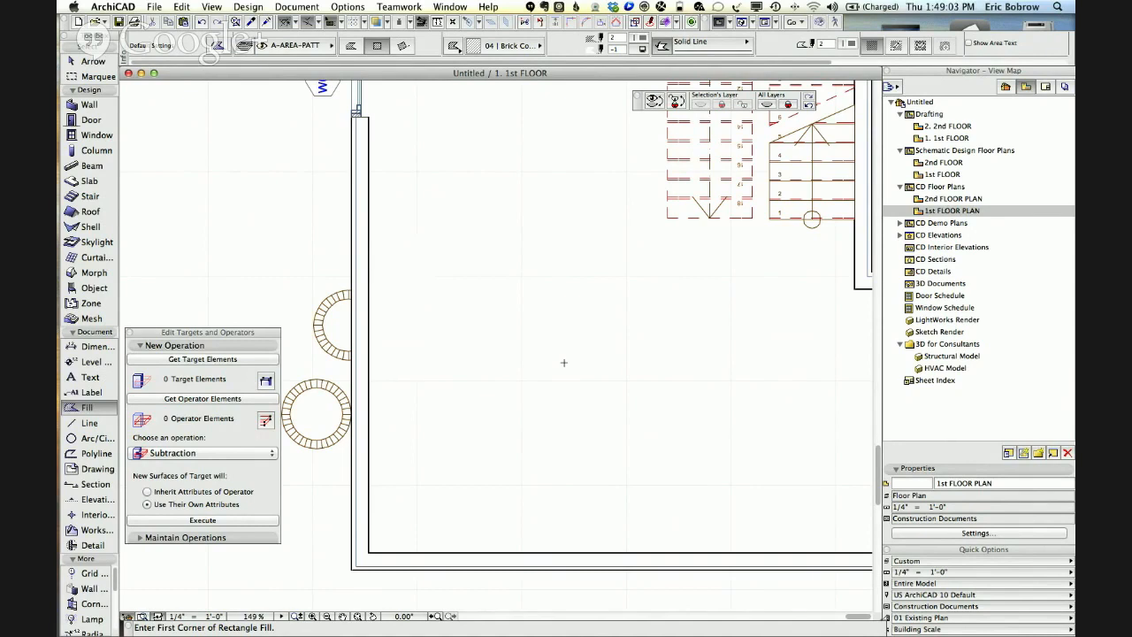
{"action": "left_click", "coordinate": [564, 363]}
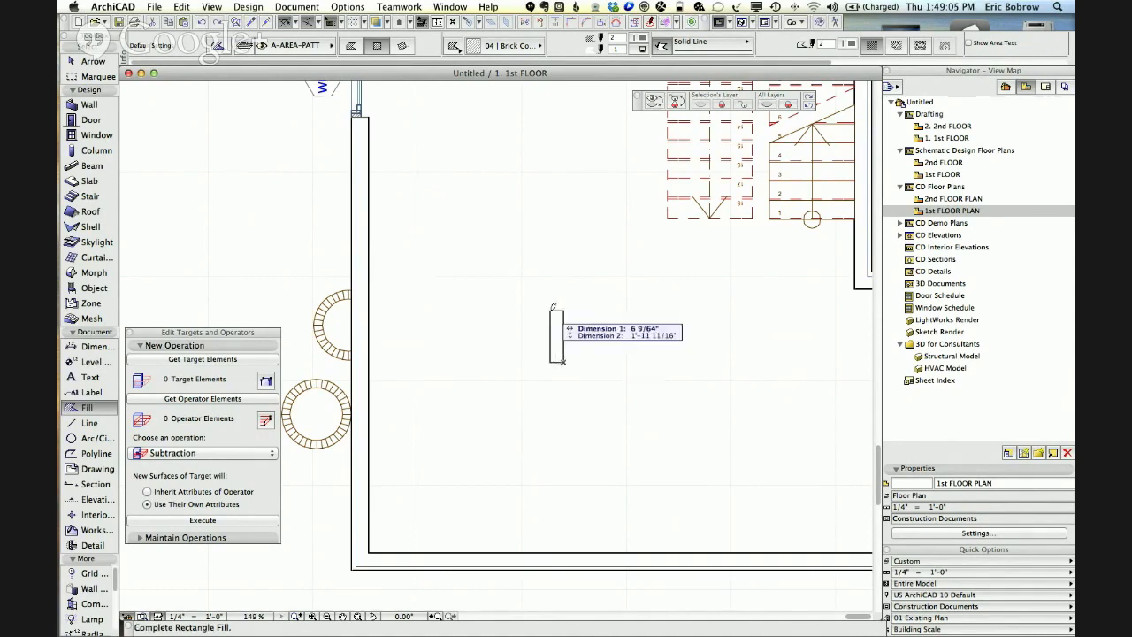
{"action": "key", "text": "Escape"}
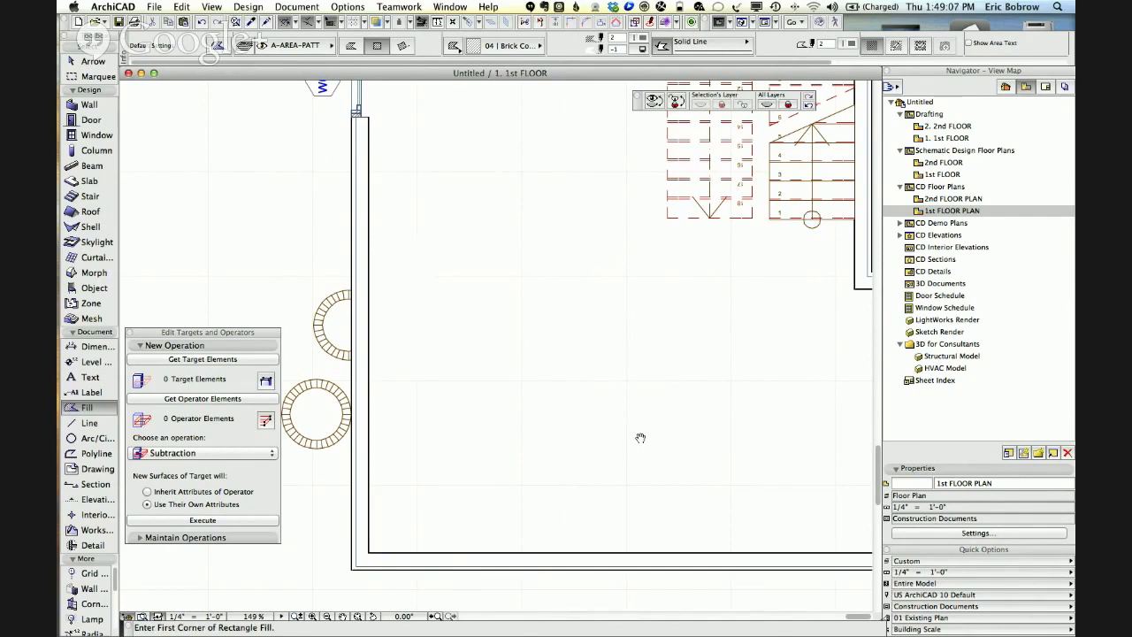
Place an independent label reading W1 below the lower exterior wall, with a bent leader and its arrowhead on the wall.
{"action": "middle_click_drag", "start_coordinate": [640, 438], "coordinate": [601, 289]}
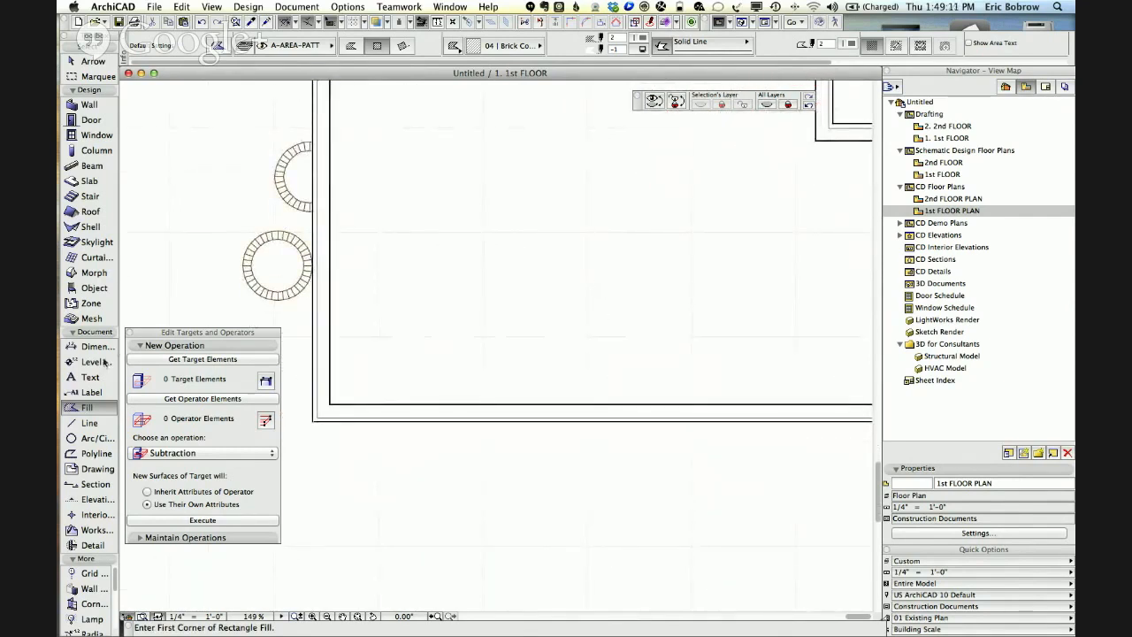
{"action": "left_click", "coordinate": [92, 393]}
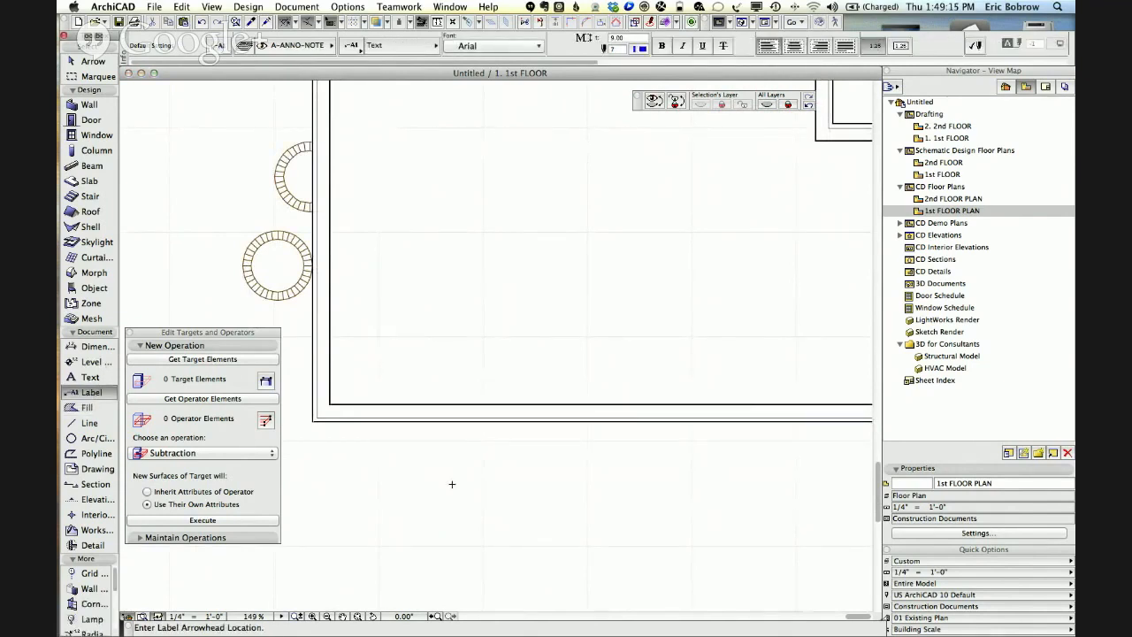
{"action": "left_click", "coordinate": [459, 413]}
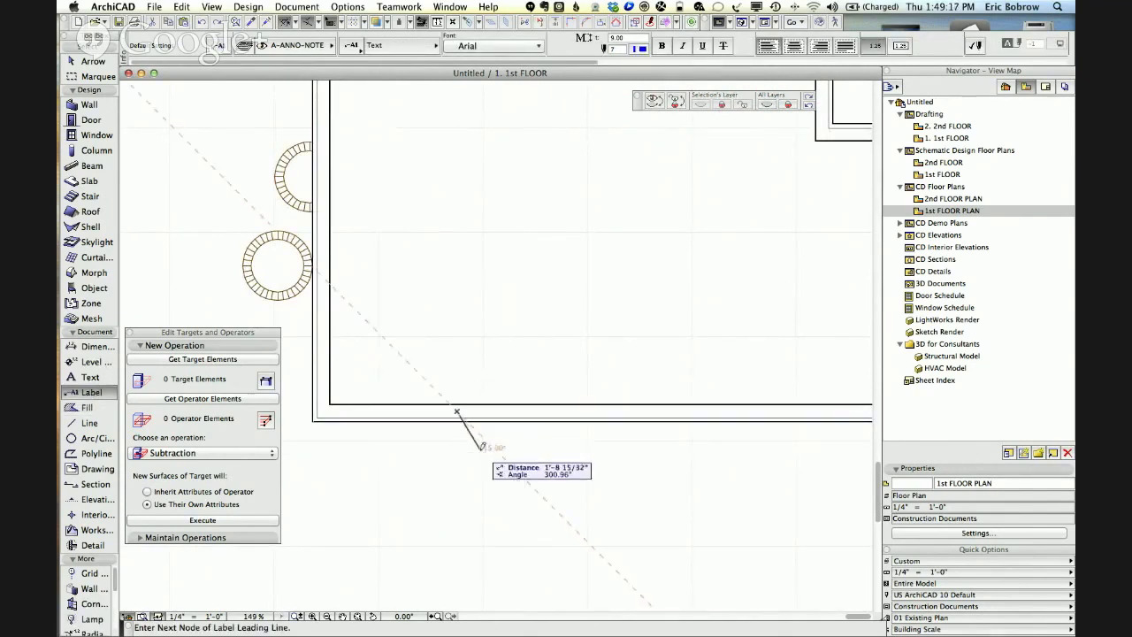
{"action": "left_click", "coordinate": [480, 449]}
{"action": "left_click", "coordinate": [511, 449]}
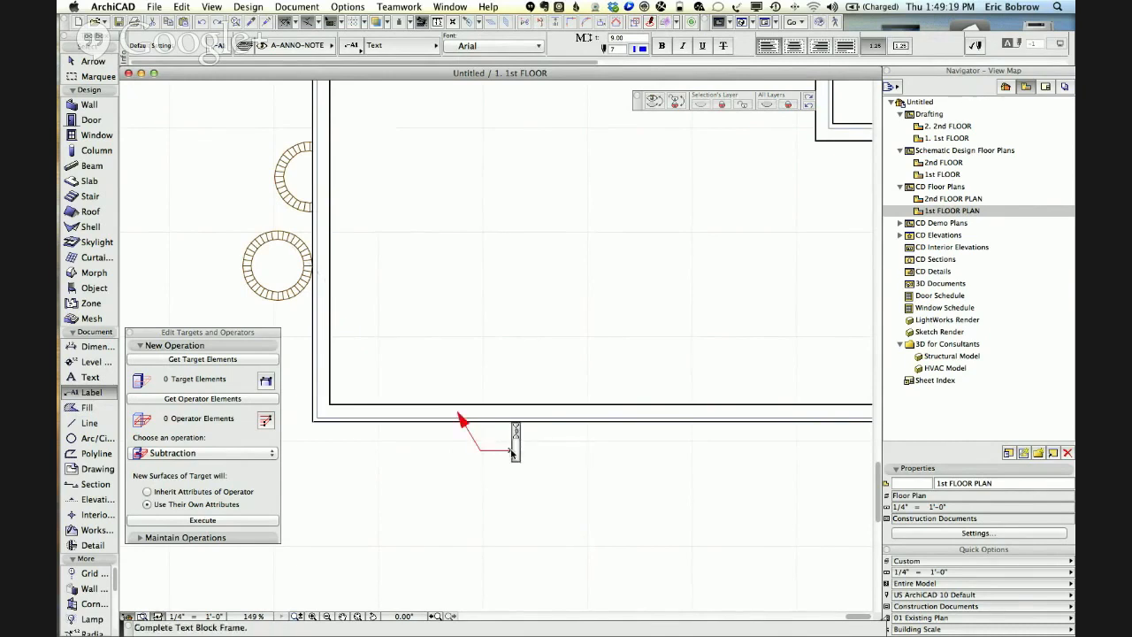
{"action": "type", "text": "W1"}
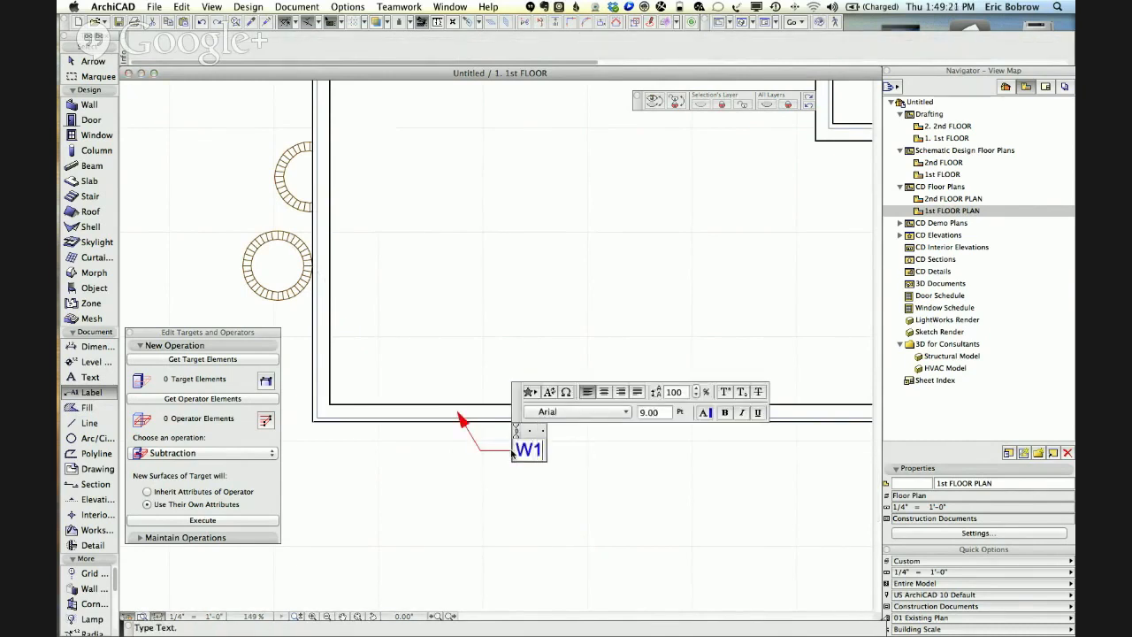
{"action": "left_click", "coordinate": [502, 486]}
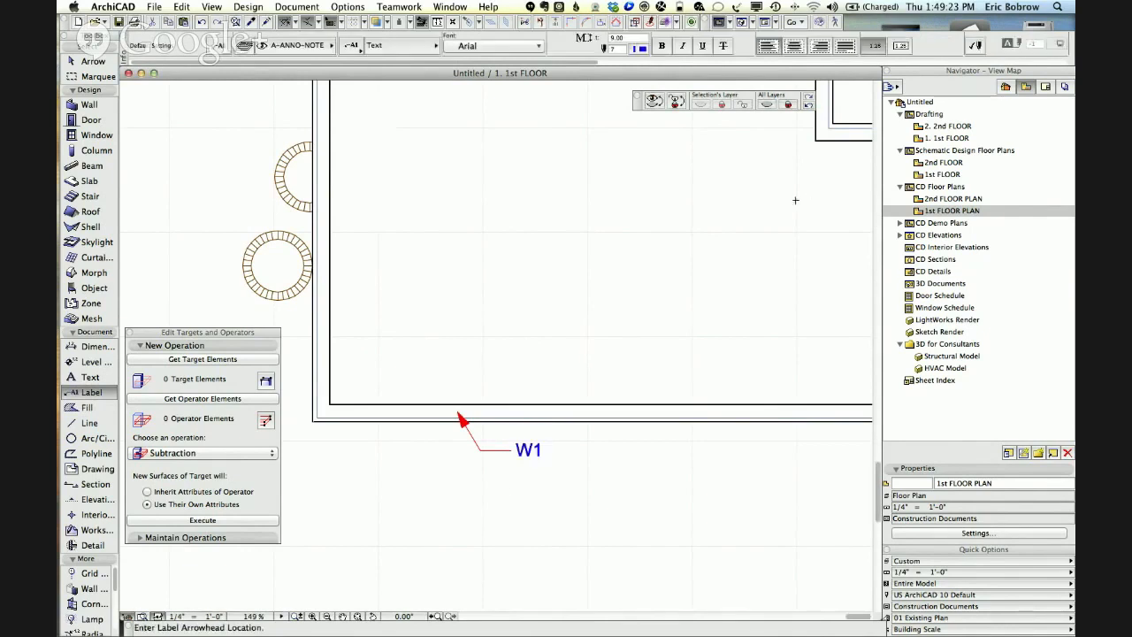
Draw an L-shaped interior wall in the Wall Stl 2x4 - 1hr UL W403 composite from the exterior side wall to the lower exterior wall.
{"action": "left_click", "coordinate": [97, 106]}
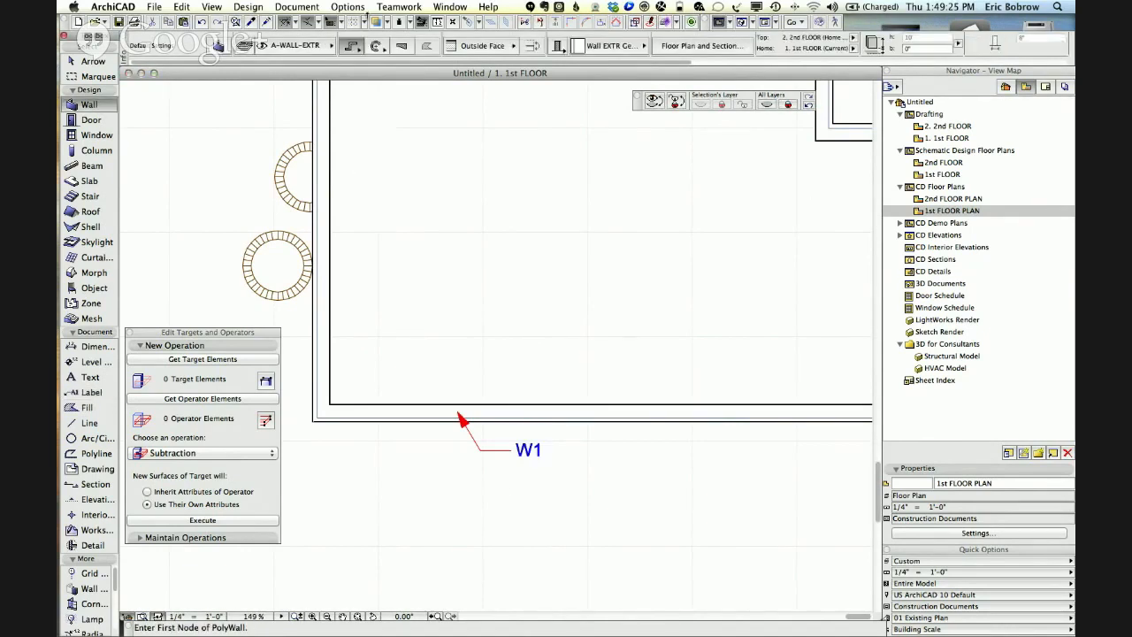
{"action": "left_click", "coordinate": [587, 46]}
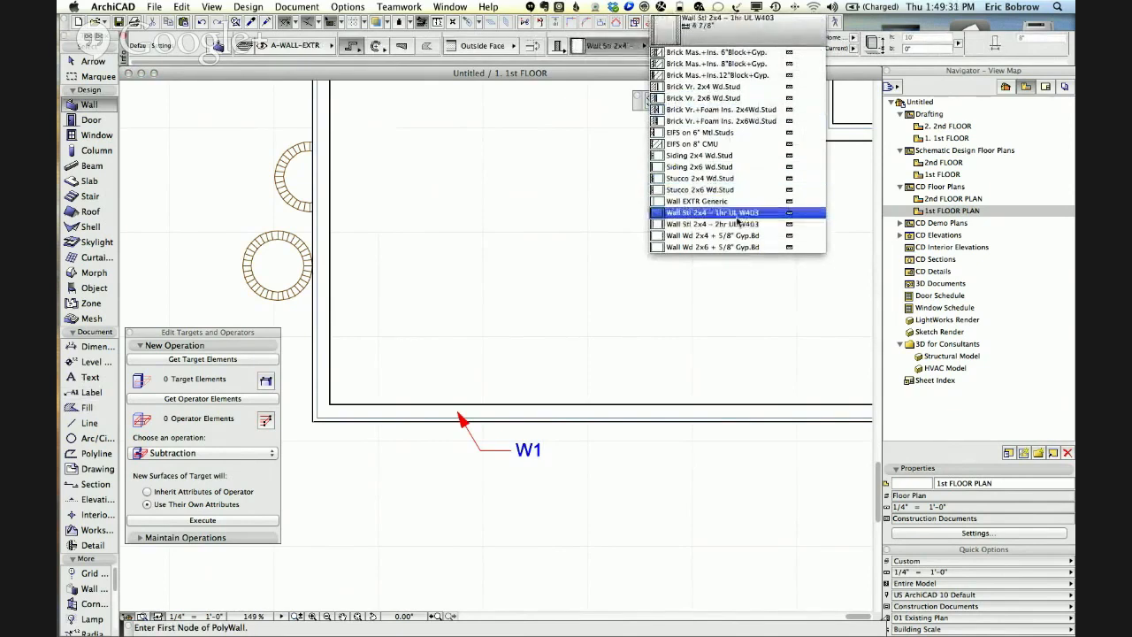
{"action": "left_click", "coordinate": [736, 215]}
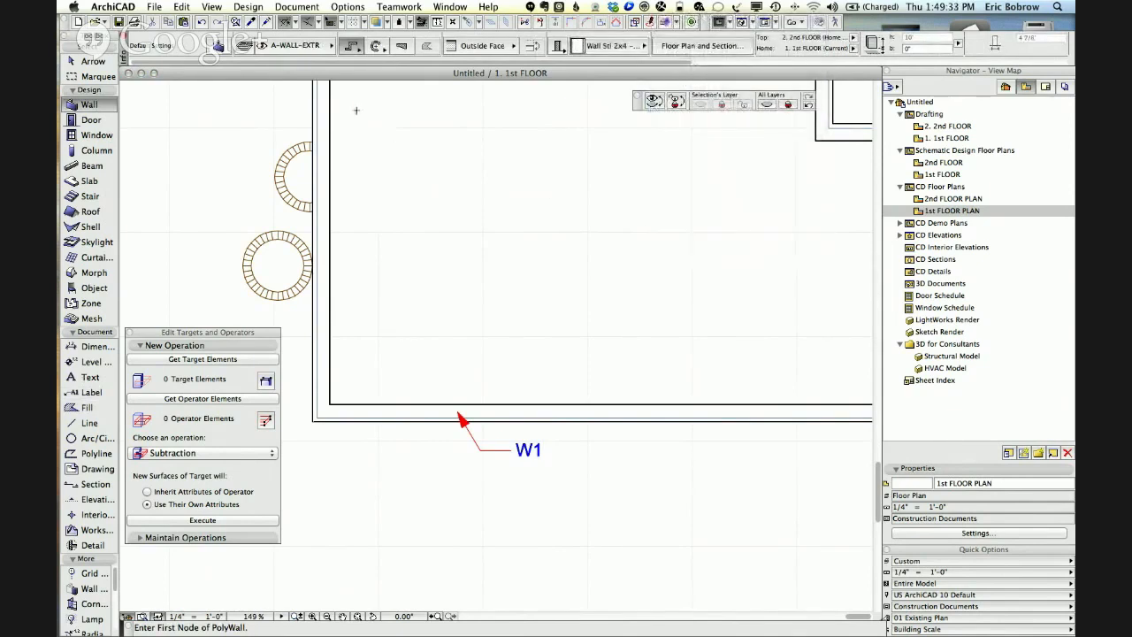
{"action": "left_click", "coordinate": [328, 118]}
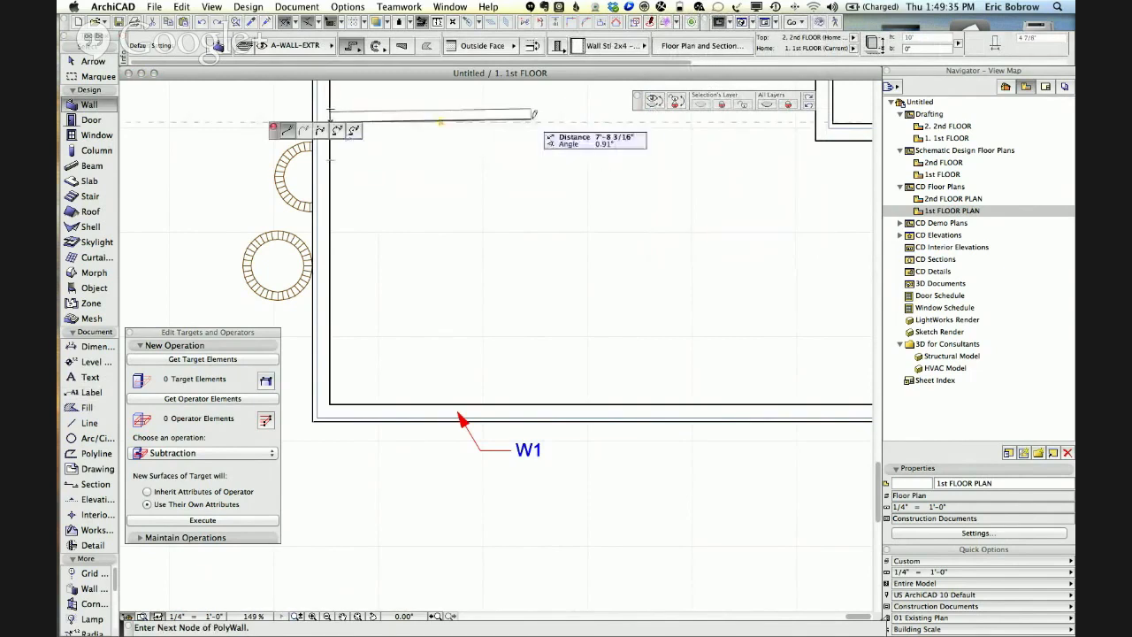
{"action": "left_click", "coordinate": [591, 118]}
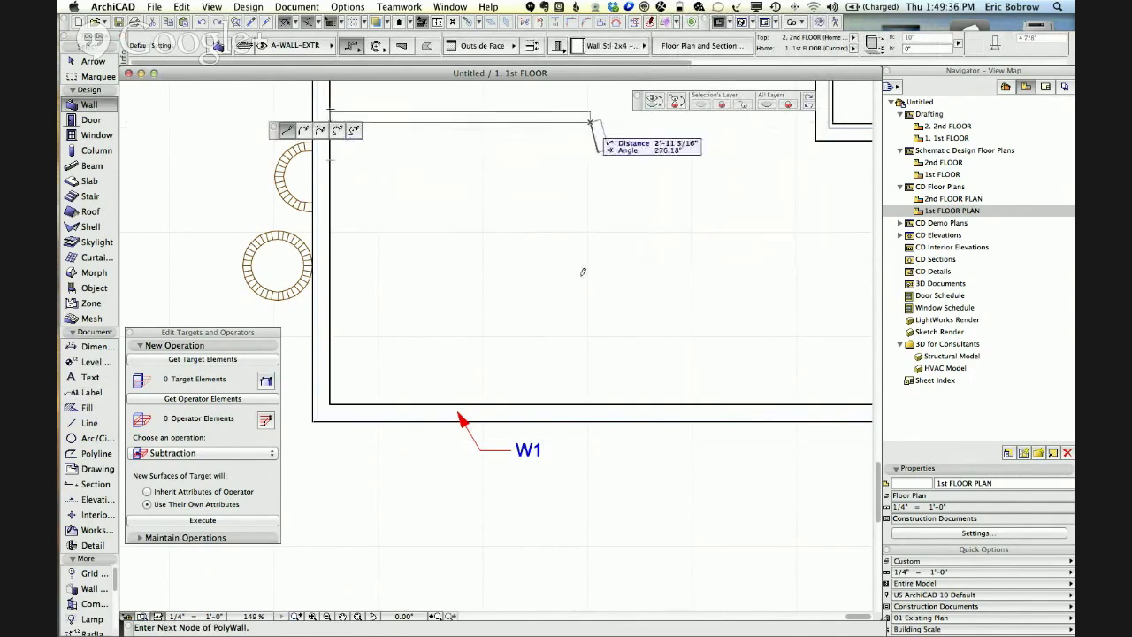
{"action": "double_click", "coordinate": [591, 401]}
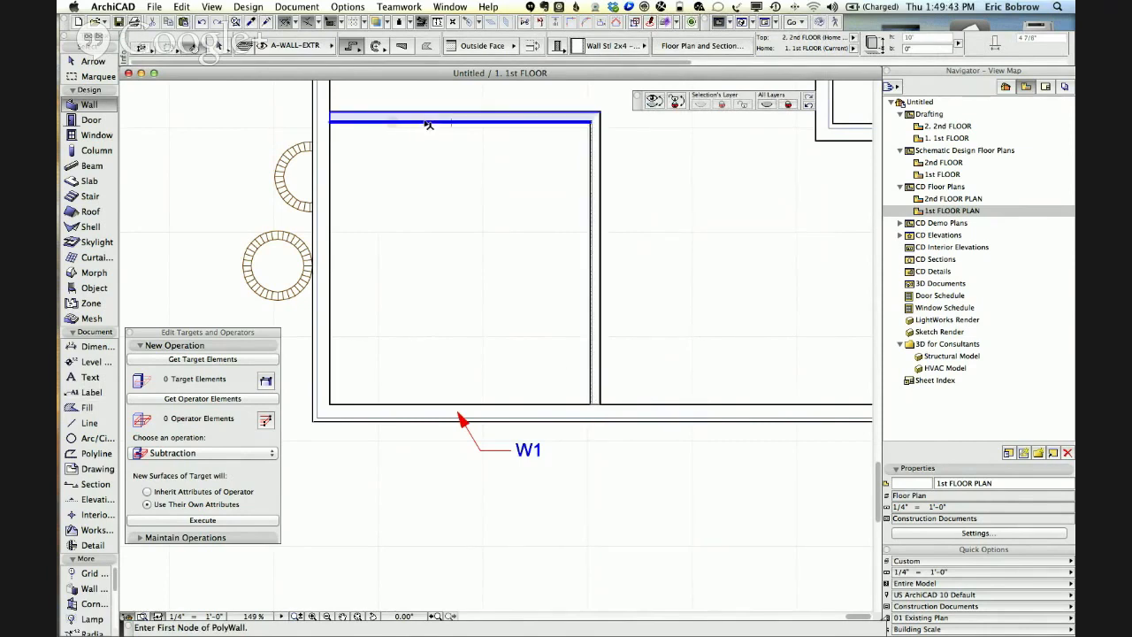
{"action": "left_click", "coordinate": [392, 121], "text": "shift"}
{"action": "right_click", "coordinate": [236, 106]}
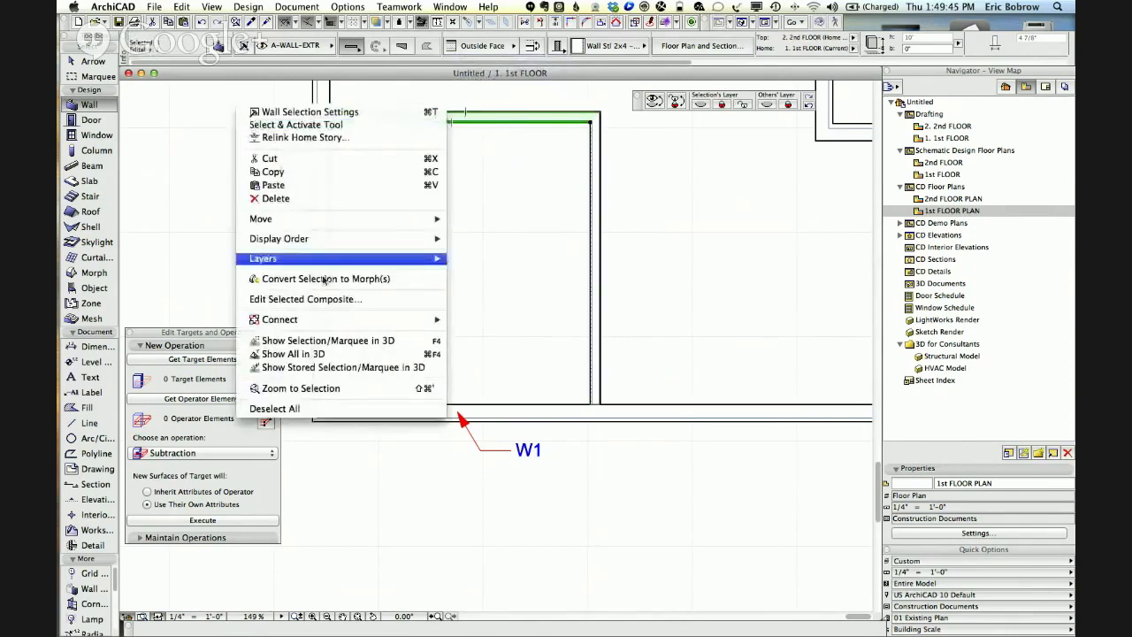
{"action": "mouse_move", "coordinate": [327, 243]}
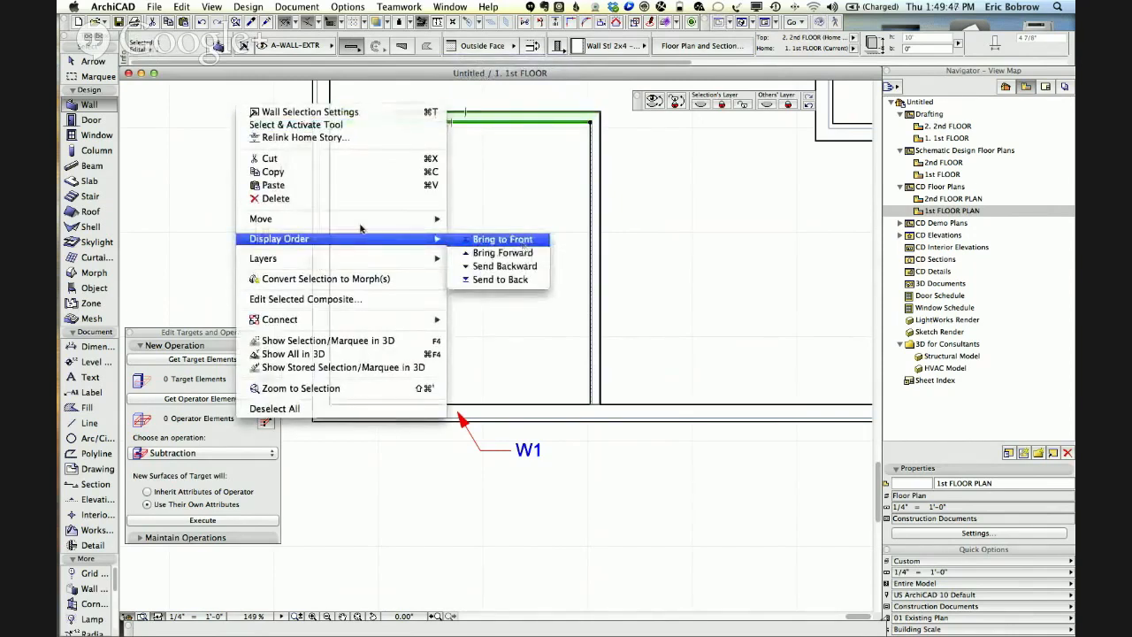
{"action": "left_click", "coordinate": [274, 408]}
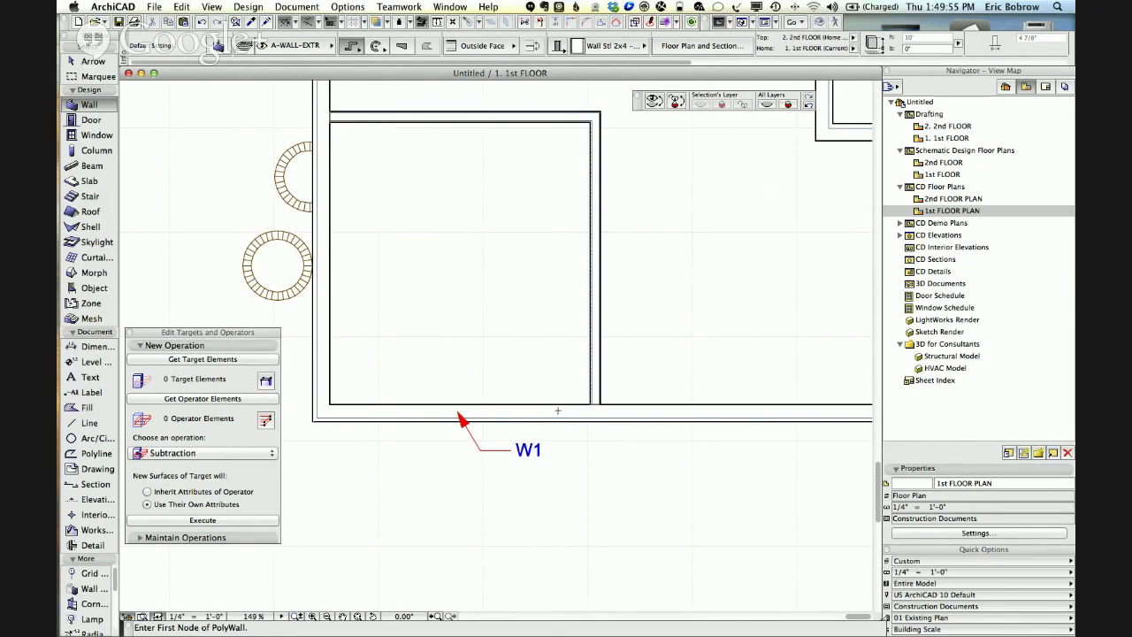
In the label default settings, set the label content for the Wall Tool to ID.
{"action": "left_click", "coordinate": [91, 393]}
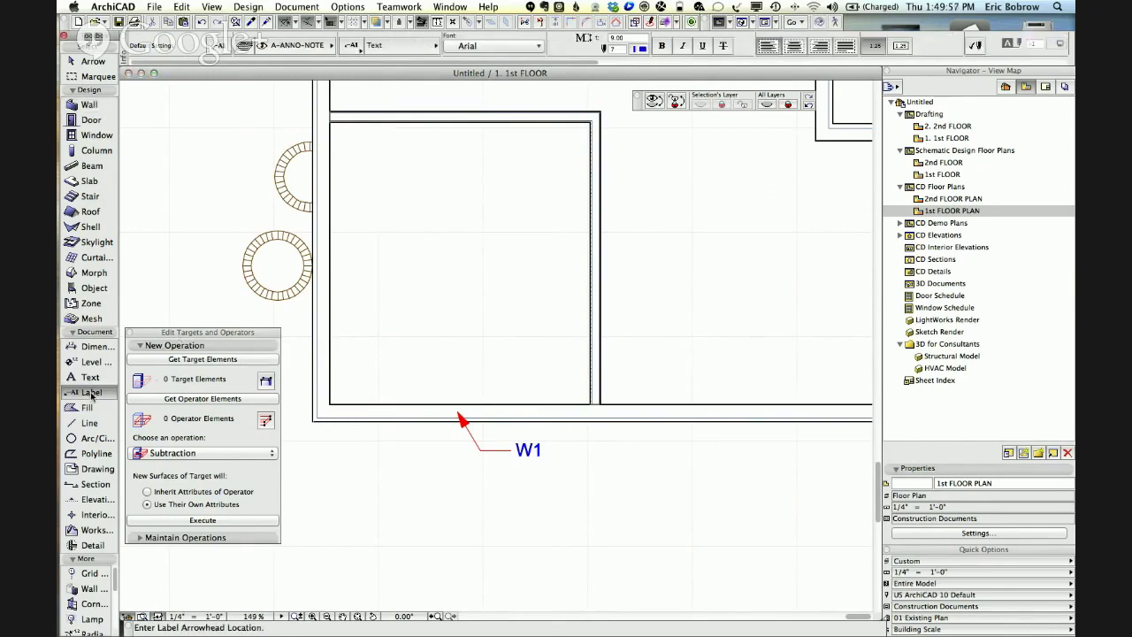
{"action": "double_click", "coordinate": [92, 392]}
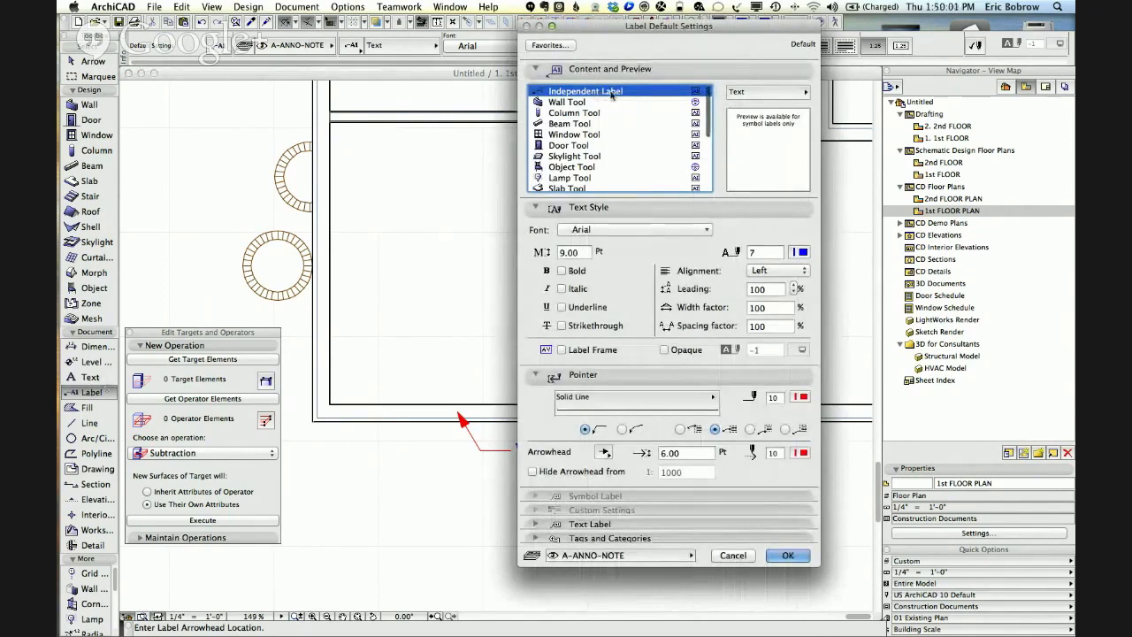
{"action": "left_click", "coordinate": [736, 95]}
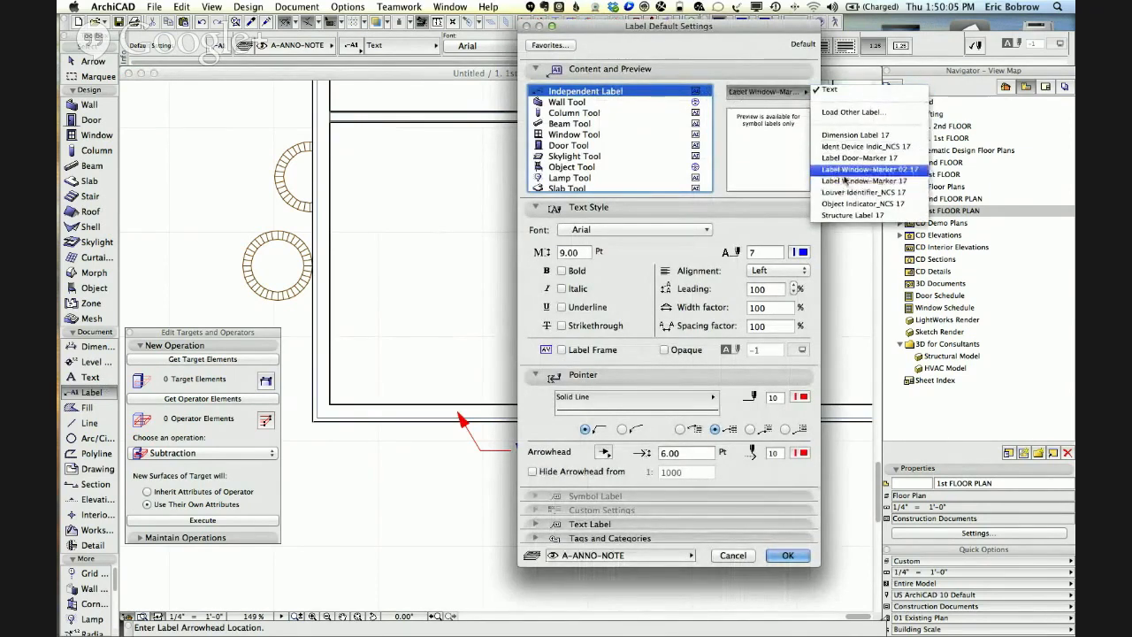
{"action": "left_click", "coordinate": [727, 64]}
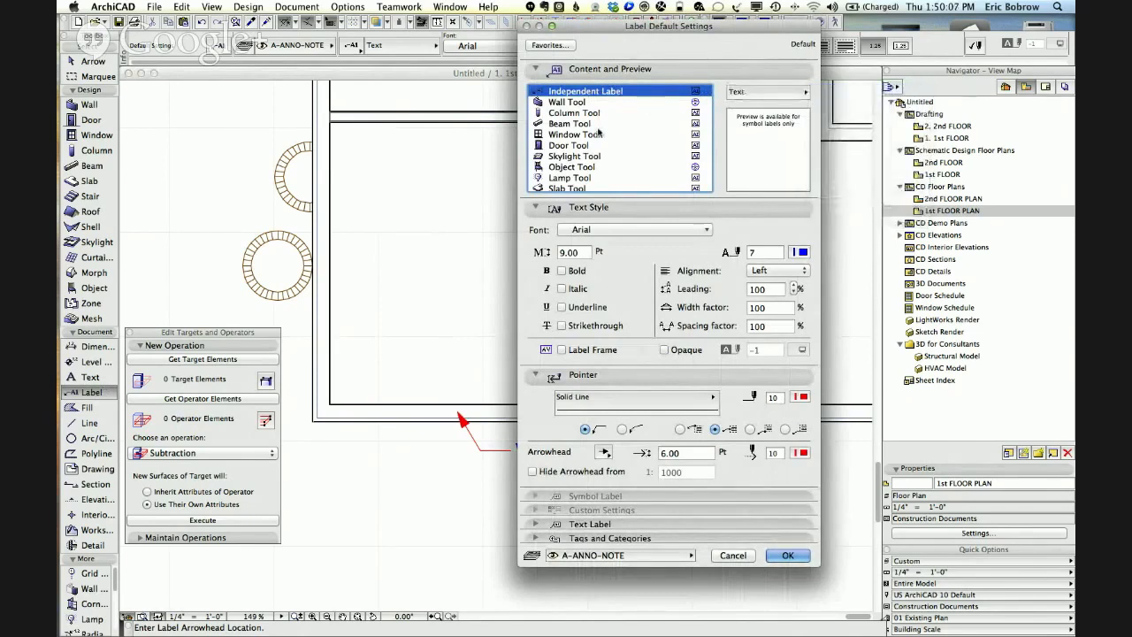
{"action": "left_click", "coordinate": [570, 103]}
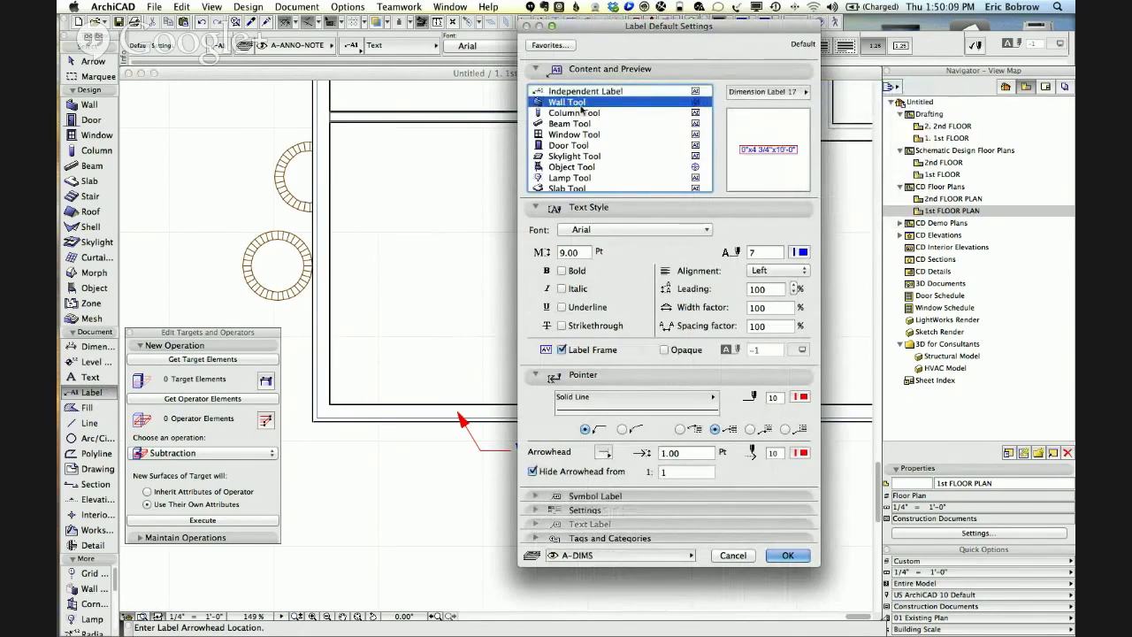
{"action": "left_click", "coordinate": [748, 94]}
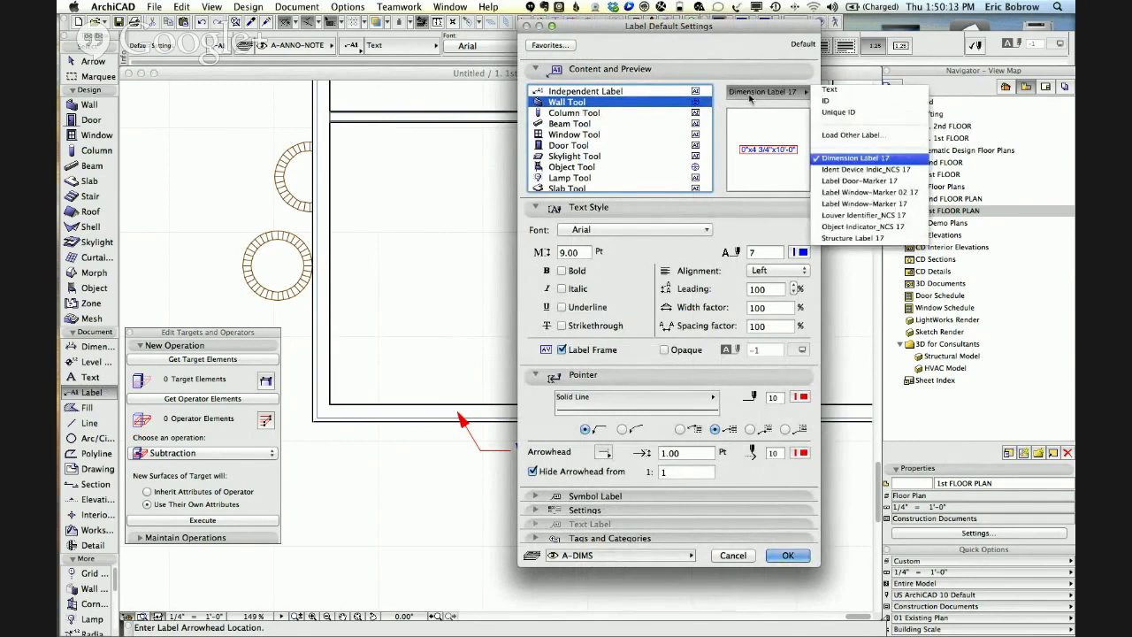
{"action": "left_click", "coordinate": [833, 102]}
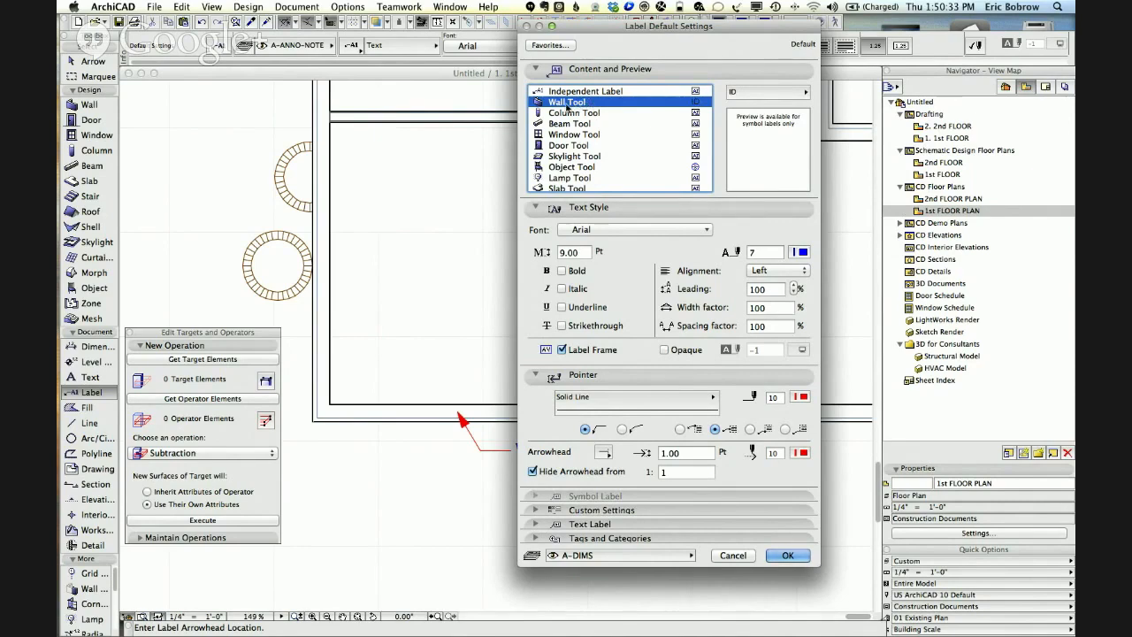
Review the wall label's layer choices and the Object Tool's label defaults, return to the Wall Tool, and accept the label settings.
{"action": "left_click", "coordinate": [599, 555]}
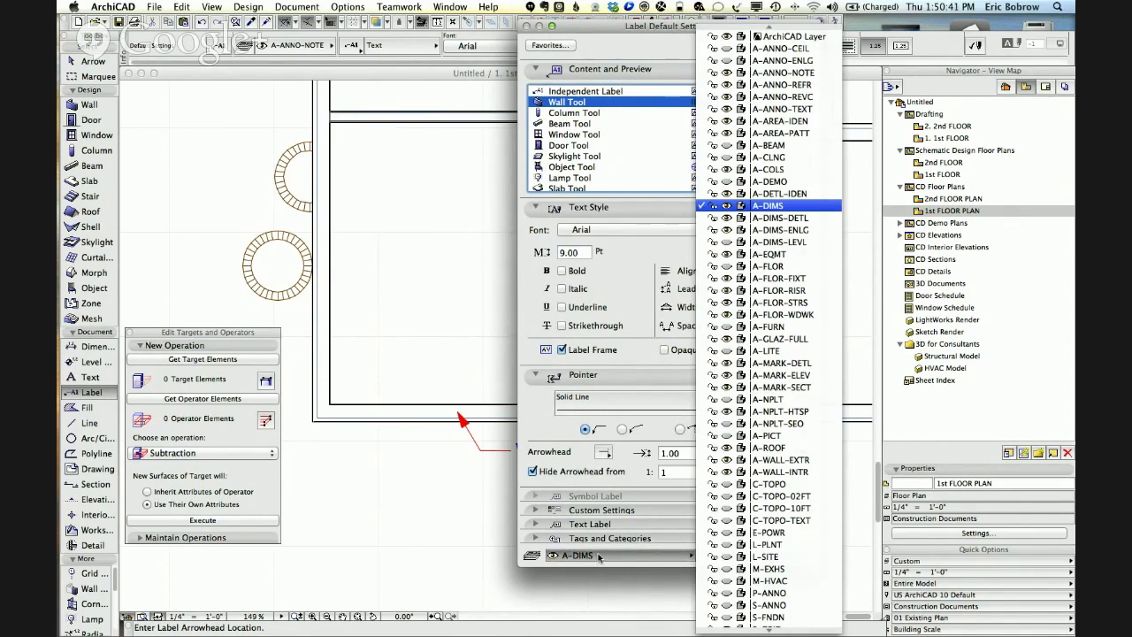
{"action": "left_click", "coordinate": [523, 234]}
{"action": "left_click", "coordinate": [565, 166]}
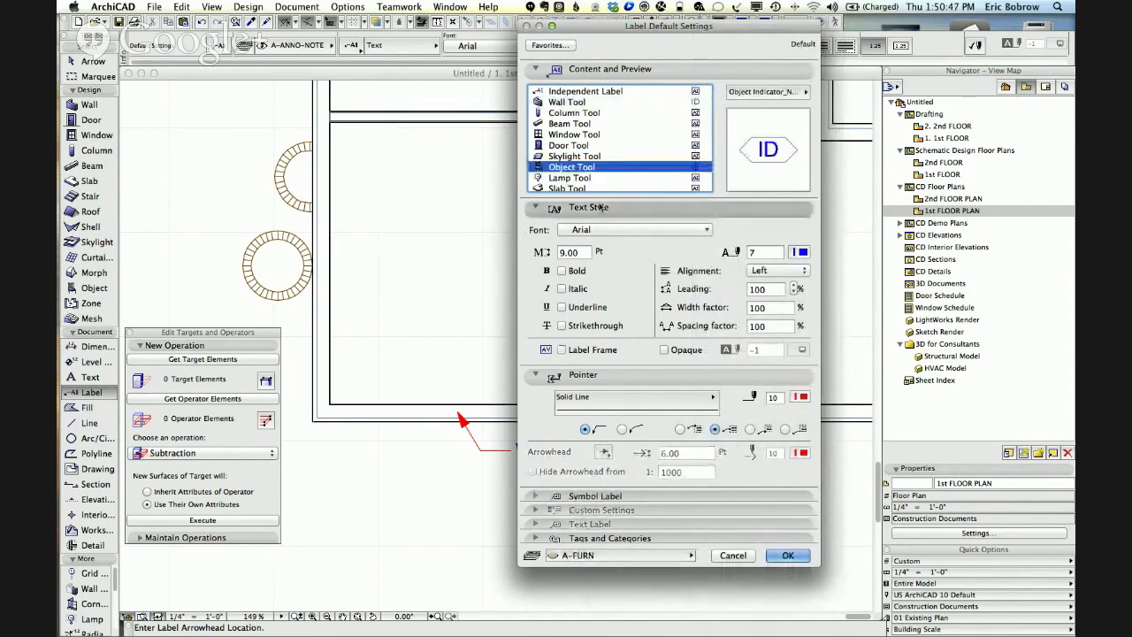
{"action": "left_click", "coordinate": [573, 102]}
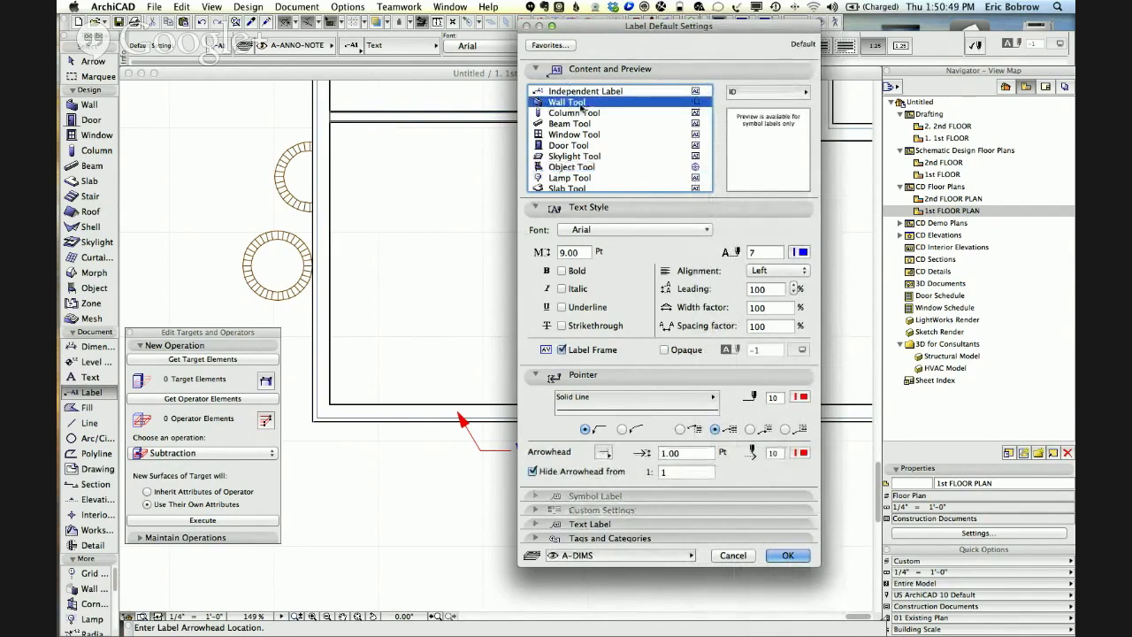
{"action": "left_click", "coordinate": [781, 556]}
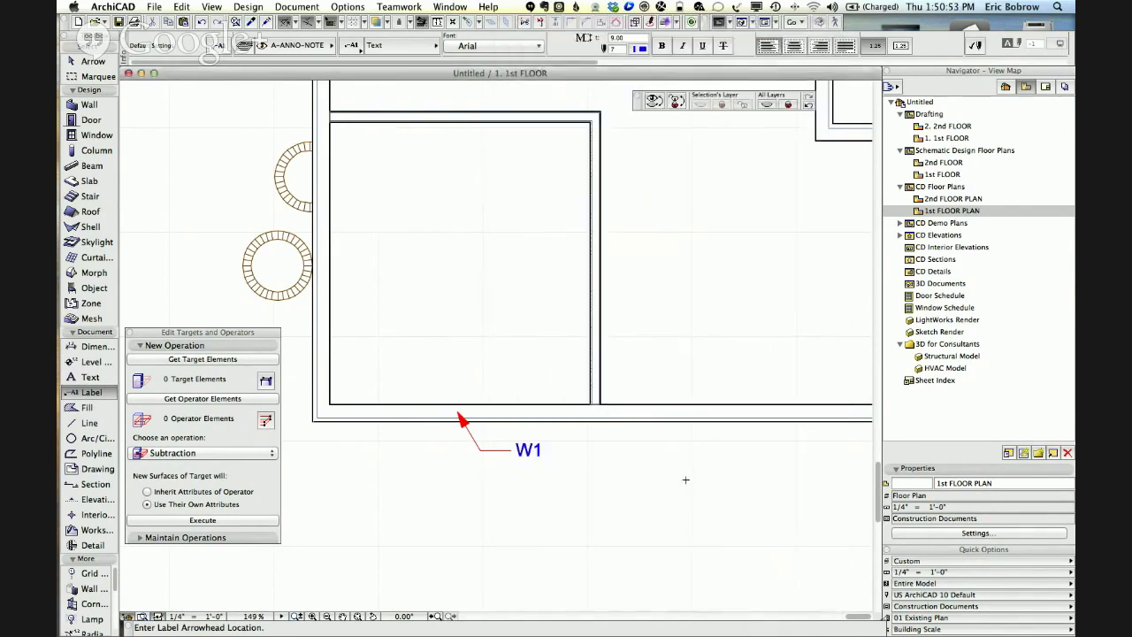
Turn on the element label for the vertical interior wall and set the wall's ID to W2.
{"action": "left_click", "coordinate": [599, 365]}
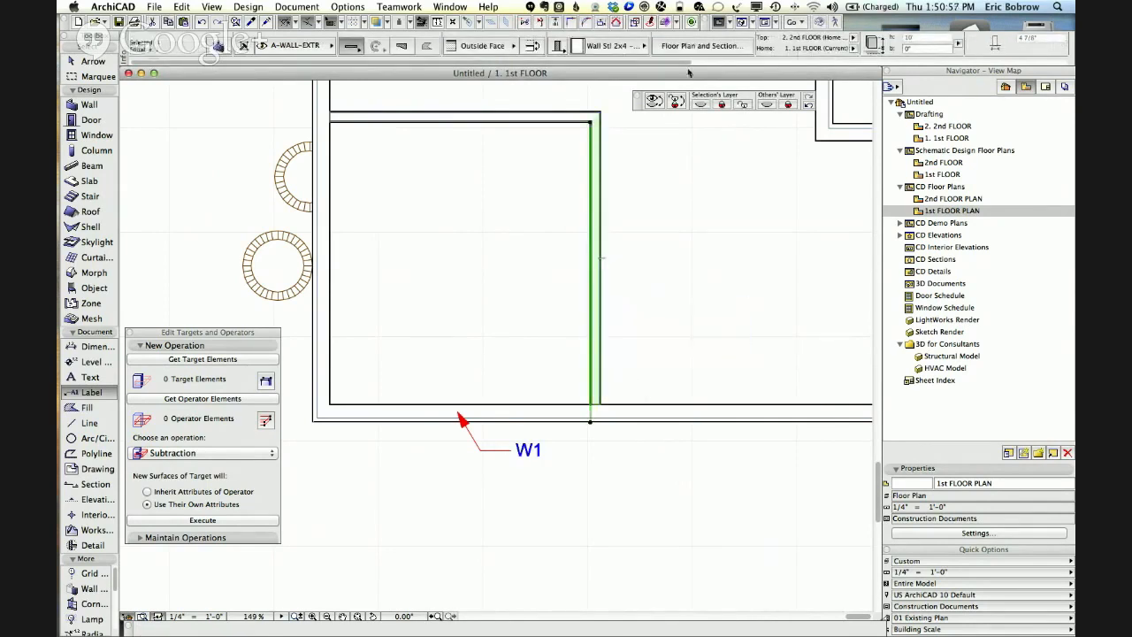
{"action": "left_click_drag", "start_coordinate": [689, 64], "coordinate": [1057, 63]}
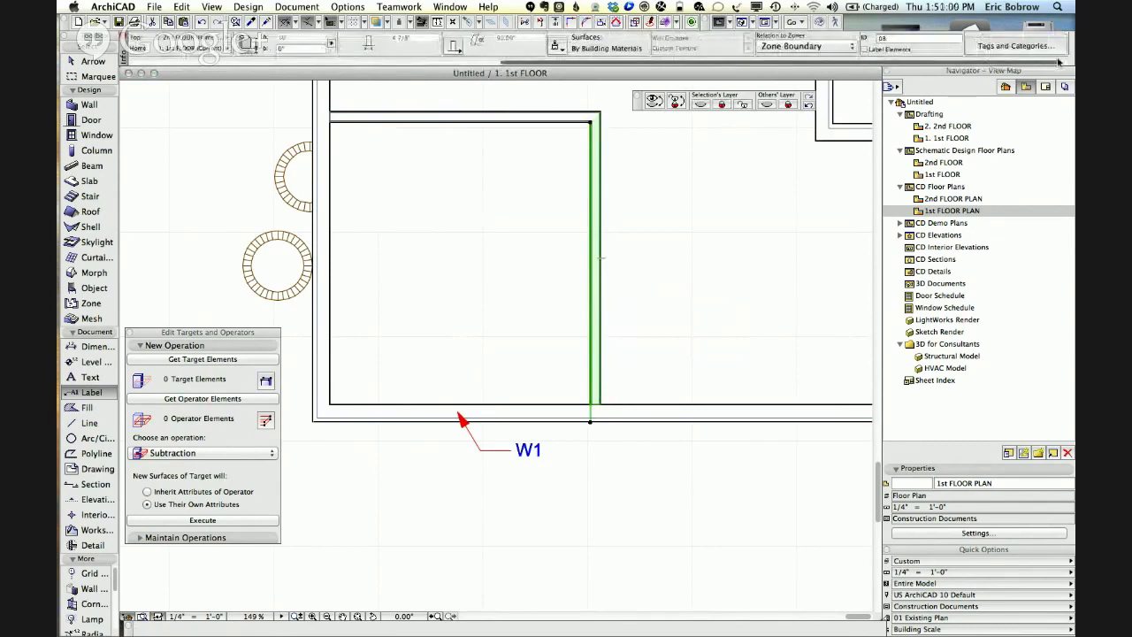
{"action": "left_click", "coordinate": [864, 49]}
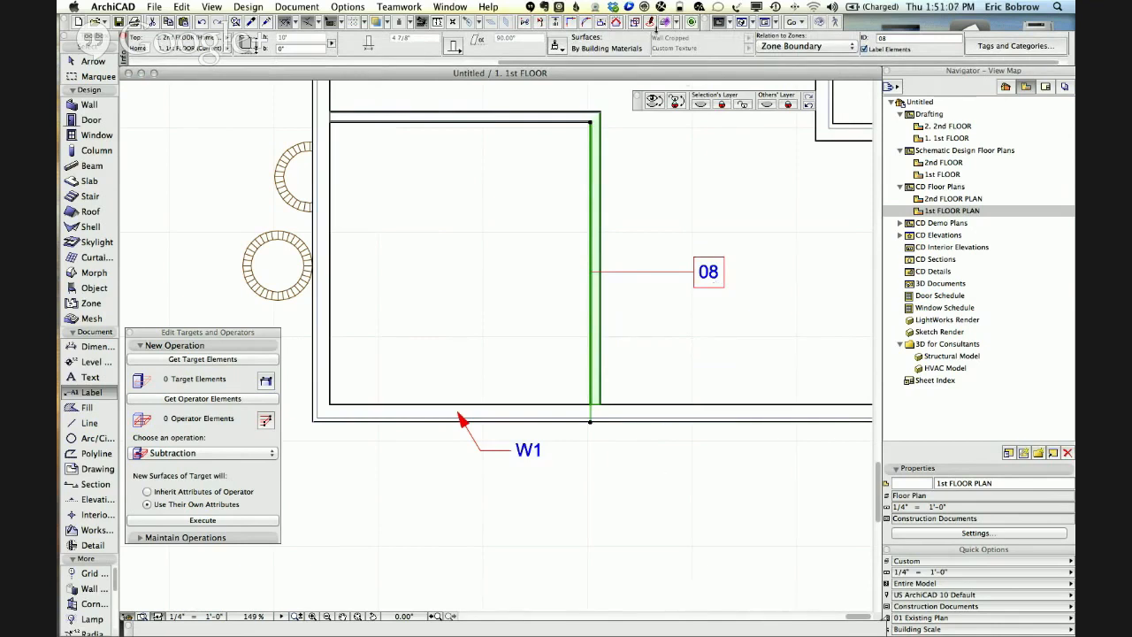
{"action": "double_click", "coordinate": [890, 38]}
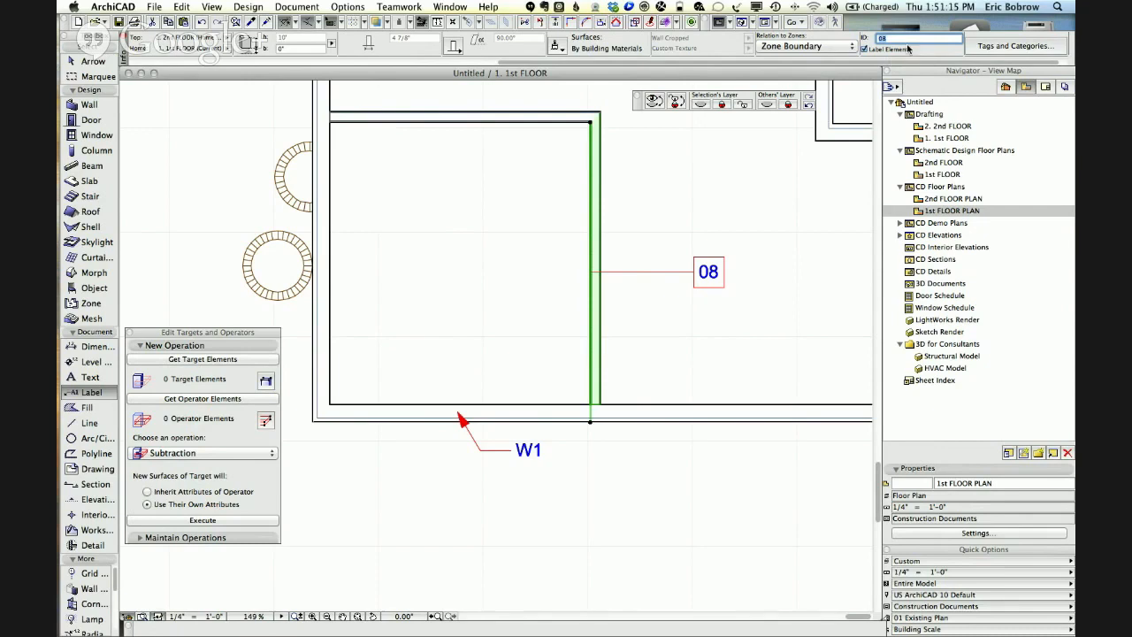
{"action": "type", "text": "W2"}
{"action": "key", "text": "Return"}
Transfer the labelled vertical interior wall's settings to the horizontal interior wall that joins it.
{"action": "left_click", "coordinate": [607, 232]}
{"action": "left_click", "coordinate": [603, 234], "text": "alt"}
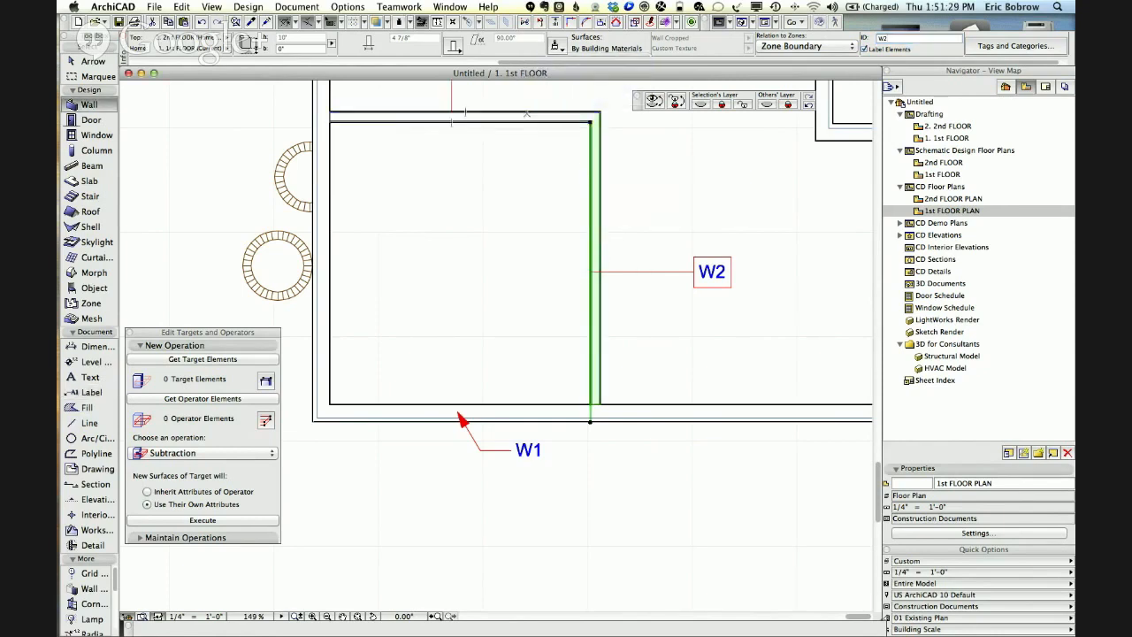
{"action": "scroll", "coordinate": [527, 124], "scroll_direction": "up", "scroll_amount": 5}
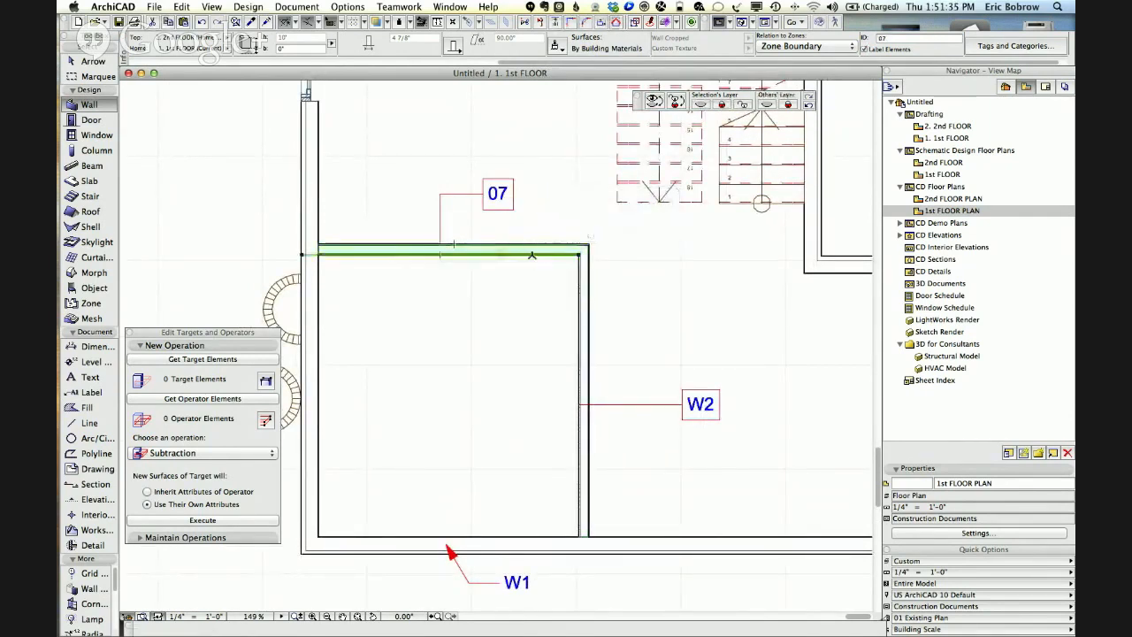
Clear the ID of the horizontal interior wall.
{"action": "left_click", "coordinate": [500, 255]}
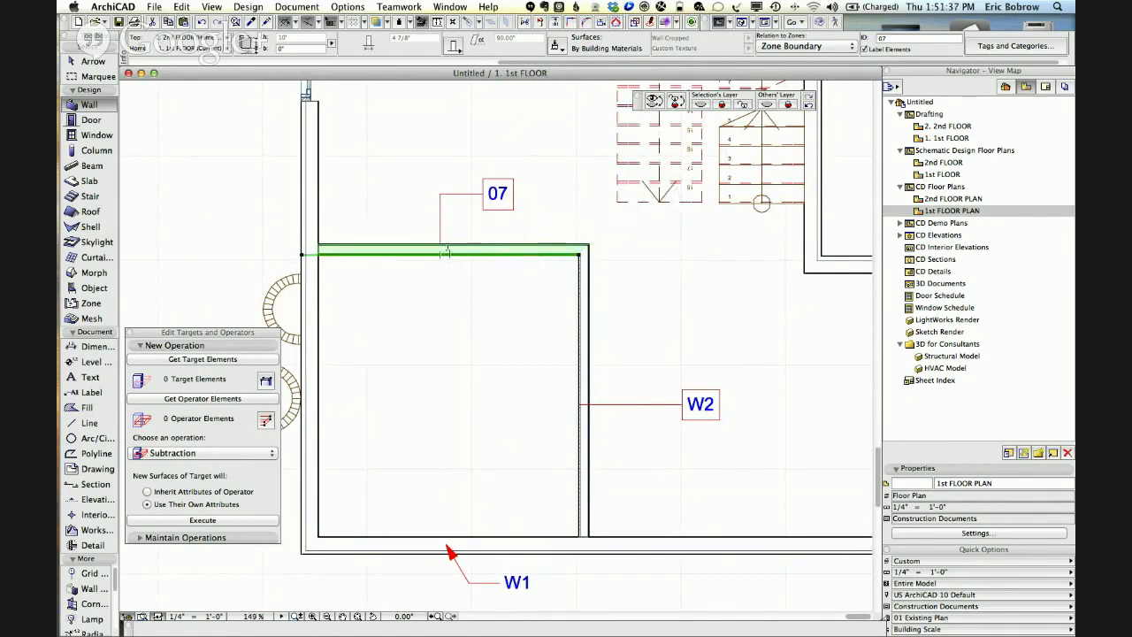
{"action": "left_click", "coordinate": [894, 43]}
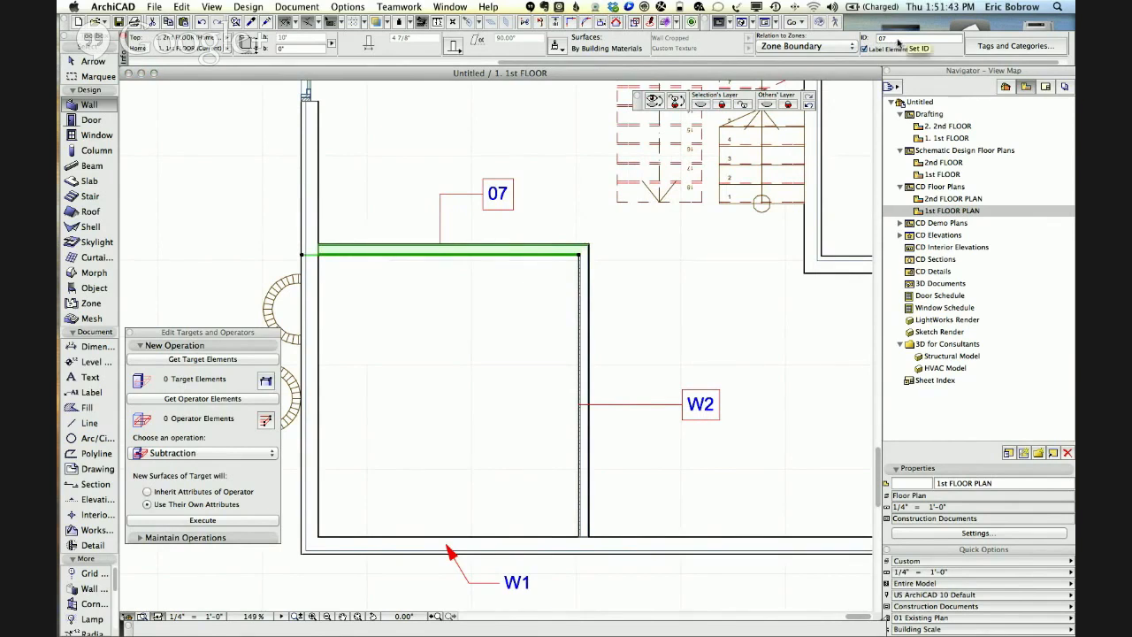
{"action": "double_click", "coordinate": [902, 41]}
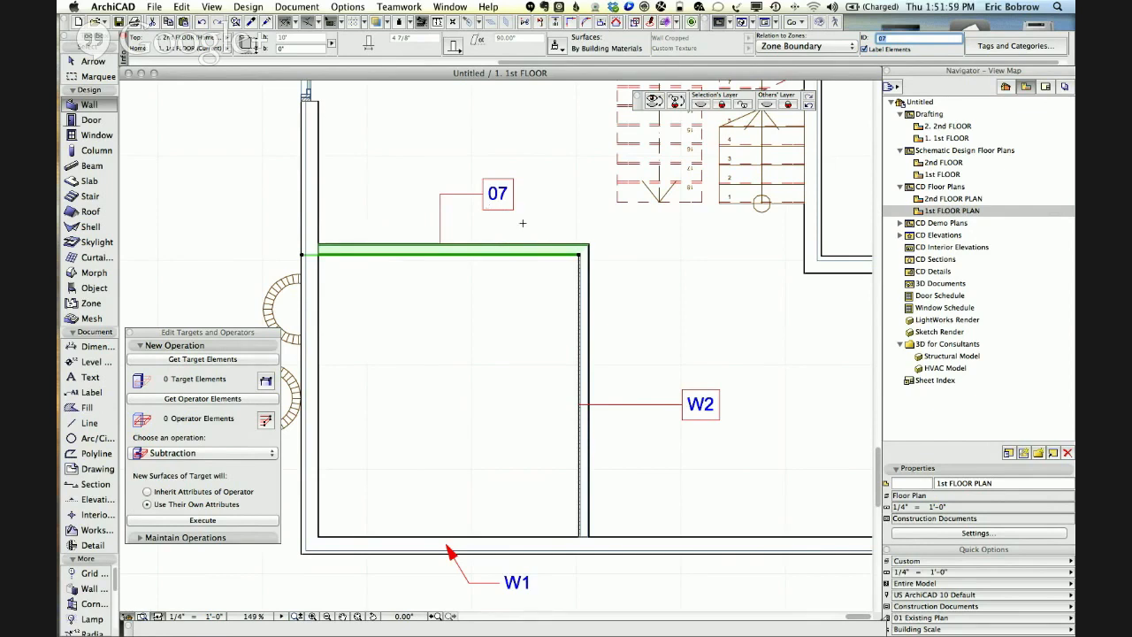
{"action": "left_click", "coordinate": [520, 227]}
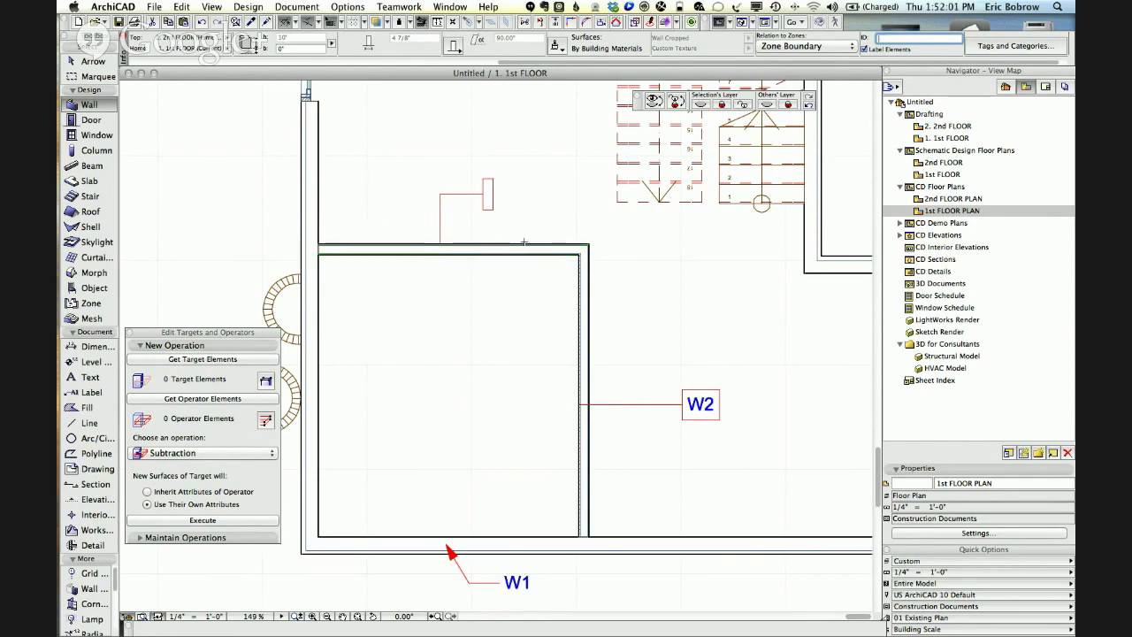
Delete the horizontal interior wall and redraw it from the vertical interior wall's upper end to the exterior side wall.
{"action": "left_click", "coordinate": [525, 244]}
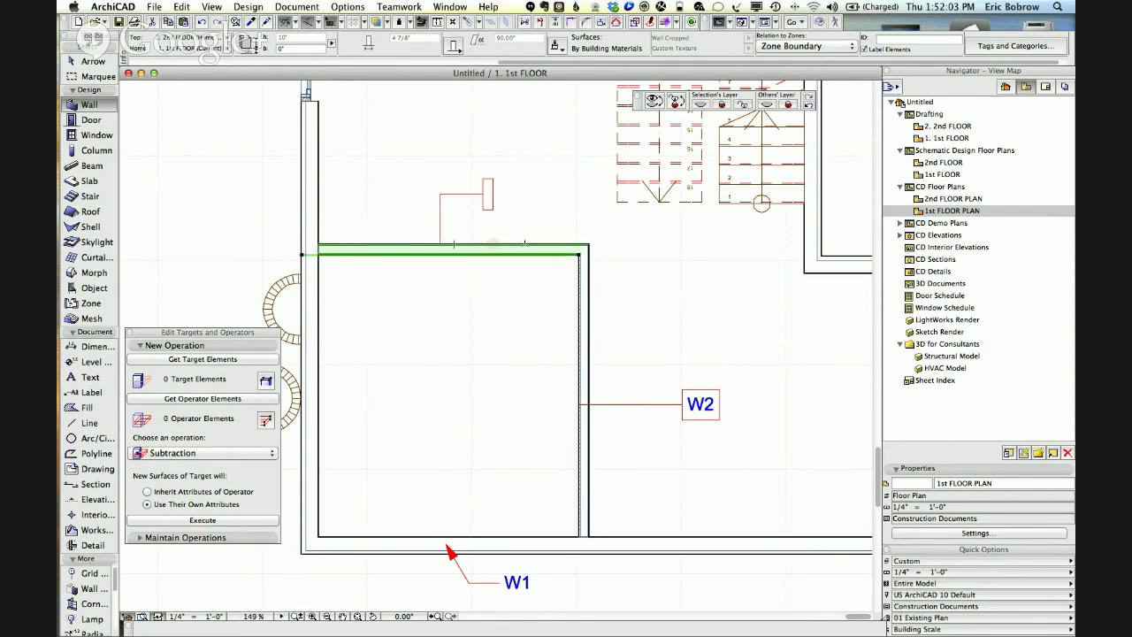
{"action": "key", "text": "Delete"}
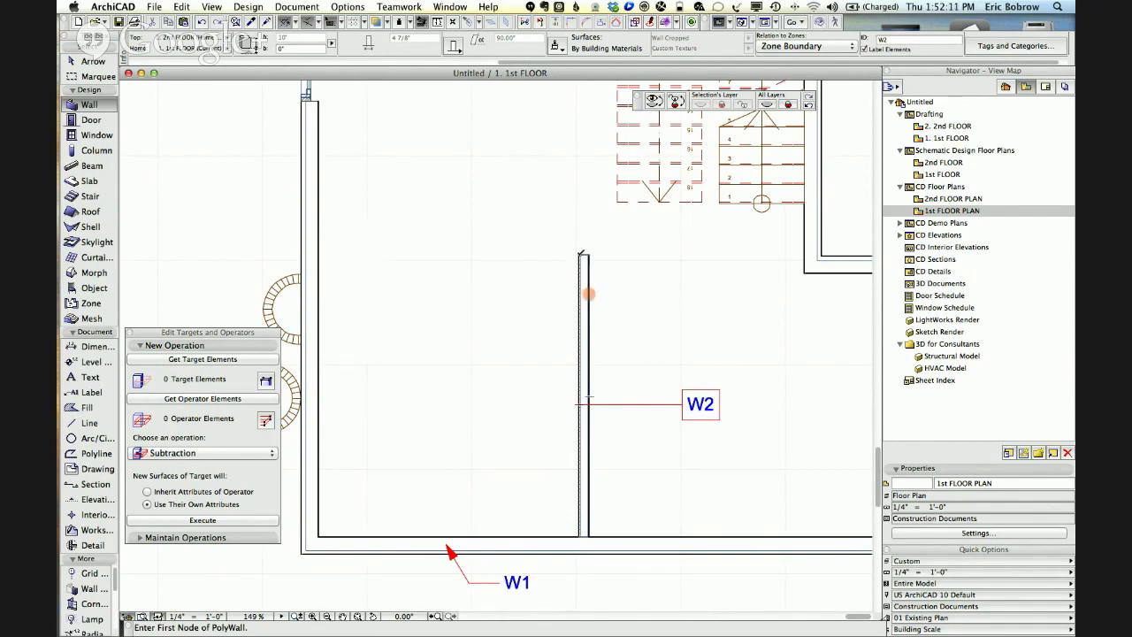
{"action": "left_click", "coordinate": [581, 255]}
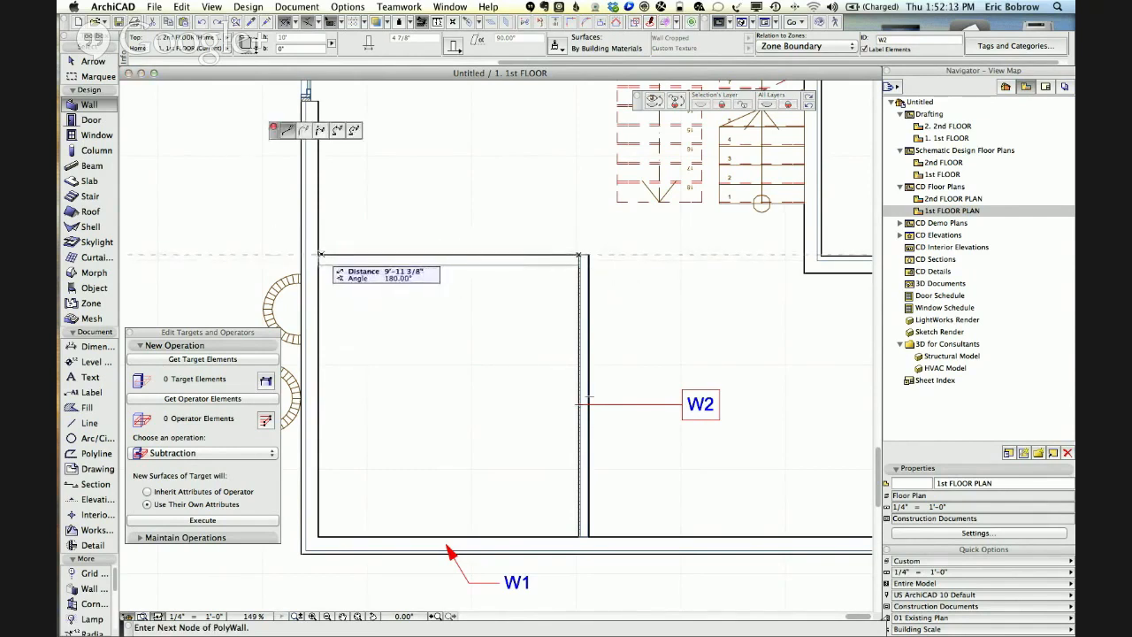
{"action": "left_click", "coordinate": [320, 254]}
{"action": "left_click", "coordinate": [320, 253]}
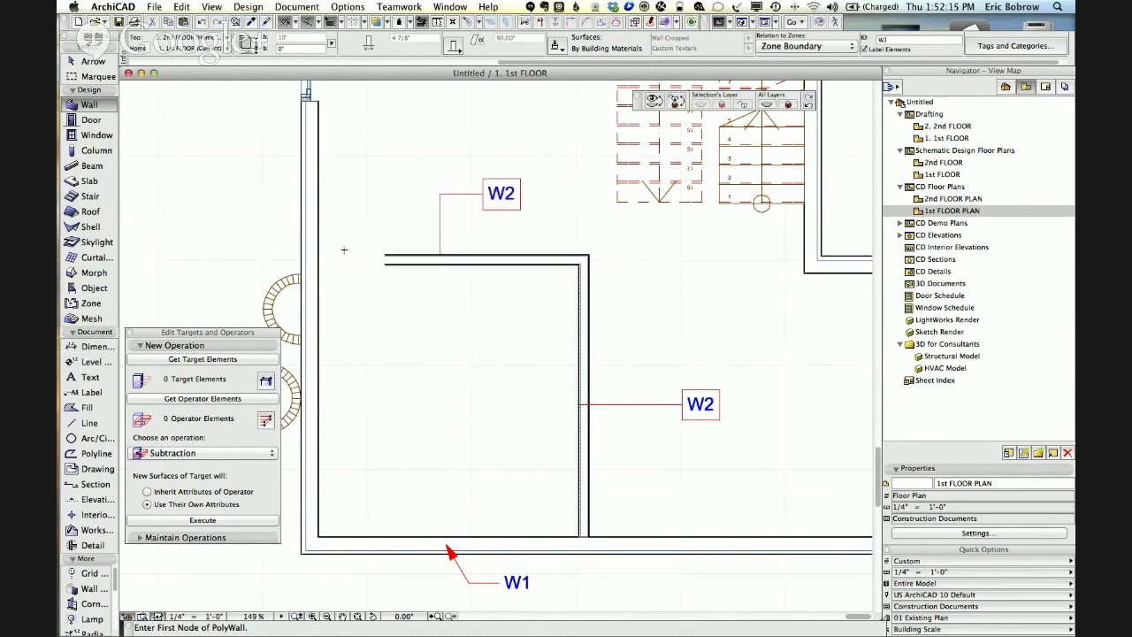
Bring the redrawn horizontal interior wall to the front of the display order and deselect it.
{"action": "left_click", "coordinate": [413, 256], "text": "shift"}
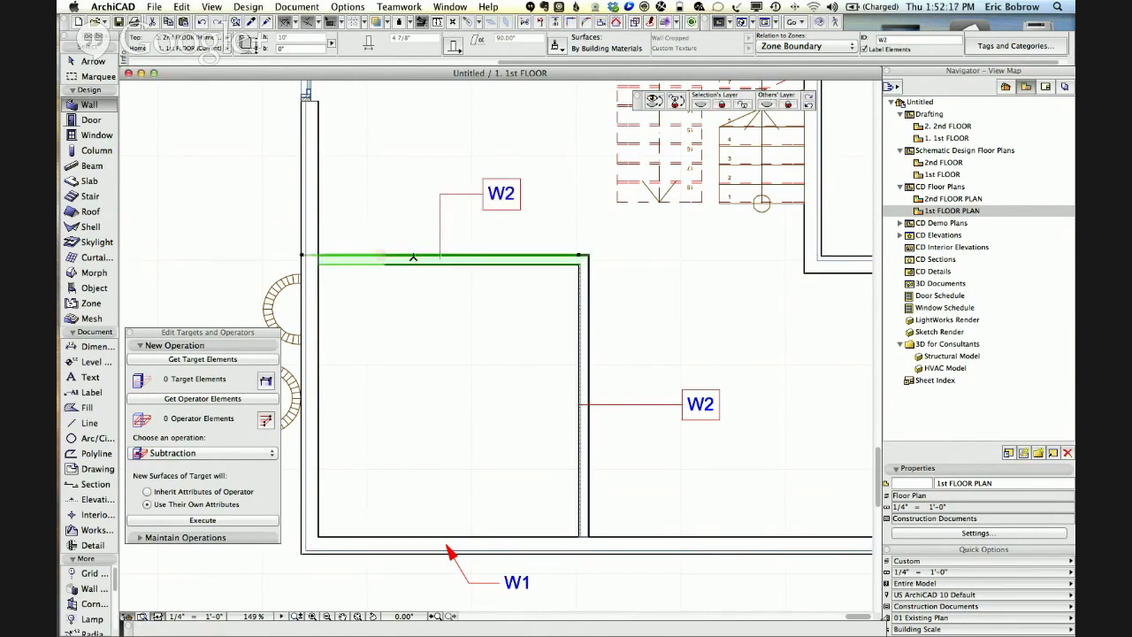
{"action": "right_click", "coordinate": [413, 256]}
{"action": "mouse_move", "coordinate": [508, 390]}
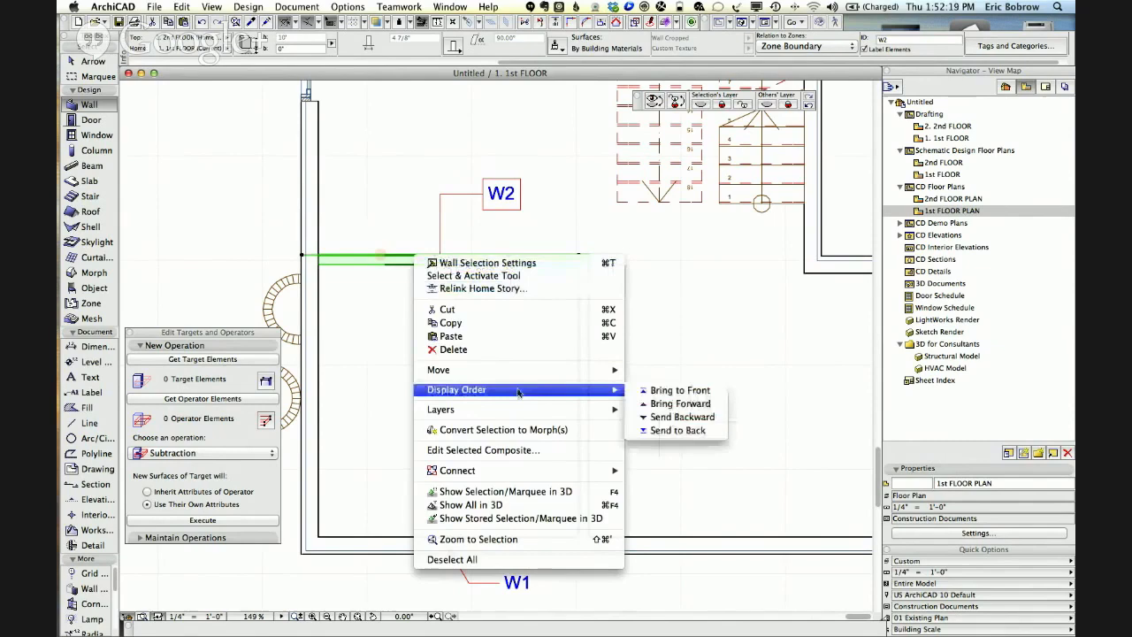
{"action": "left_click", "coordinate": [705, 390]}
{"action": "key", "text": "Escape"}
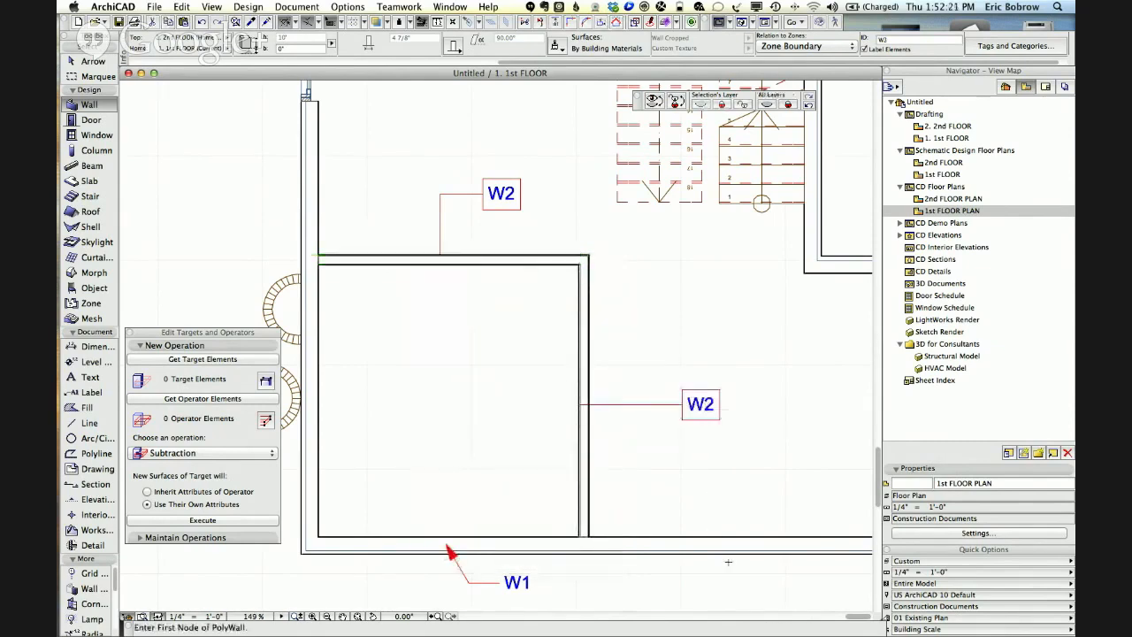
Draw a vertical interior wall across the plan's right wing, from the upper exterior wall down to the lower one.
{"action": "scroll", "coordinate": [792, 486], "scroll_direction": "down", "scroll_amount": 6}
{"action": "scroll", "coordinate": [791, 485], "scroll_direction": "up", "scroll_amount": 3}
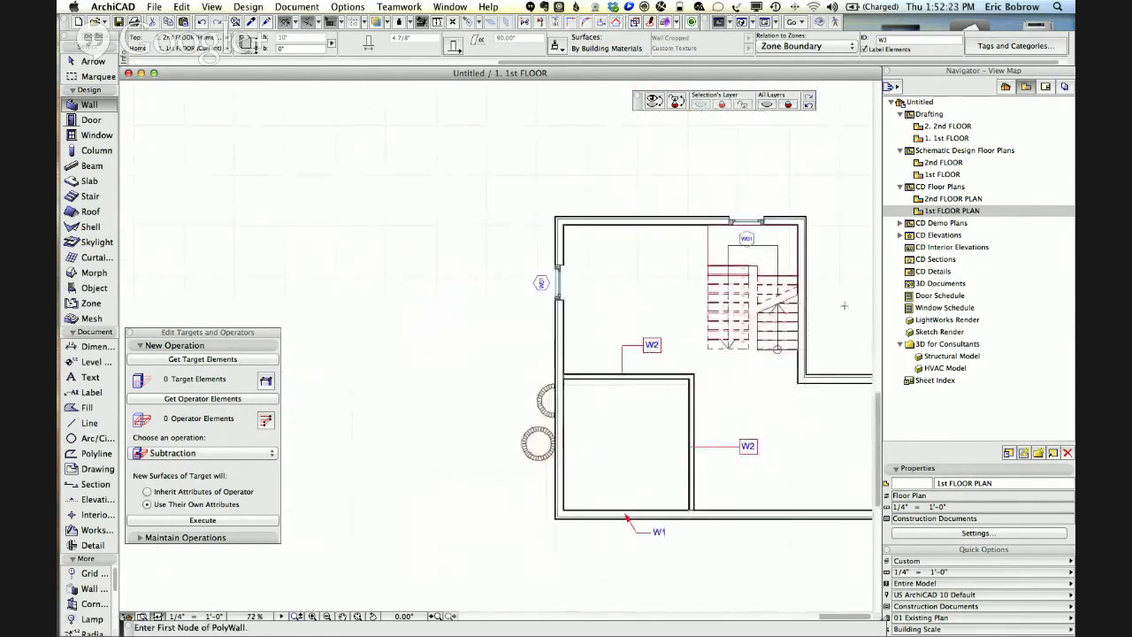
{"action": "middle_click_drag", "start_coordinate": [843, 306], "coordinate": [674, 235]}
{"action": "left_click", "coordinate": [672, 311]}
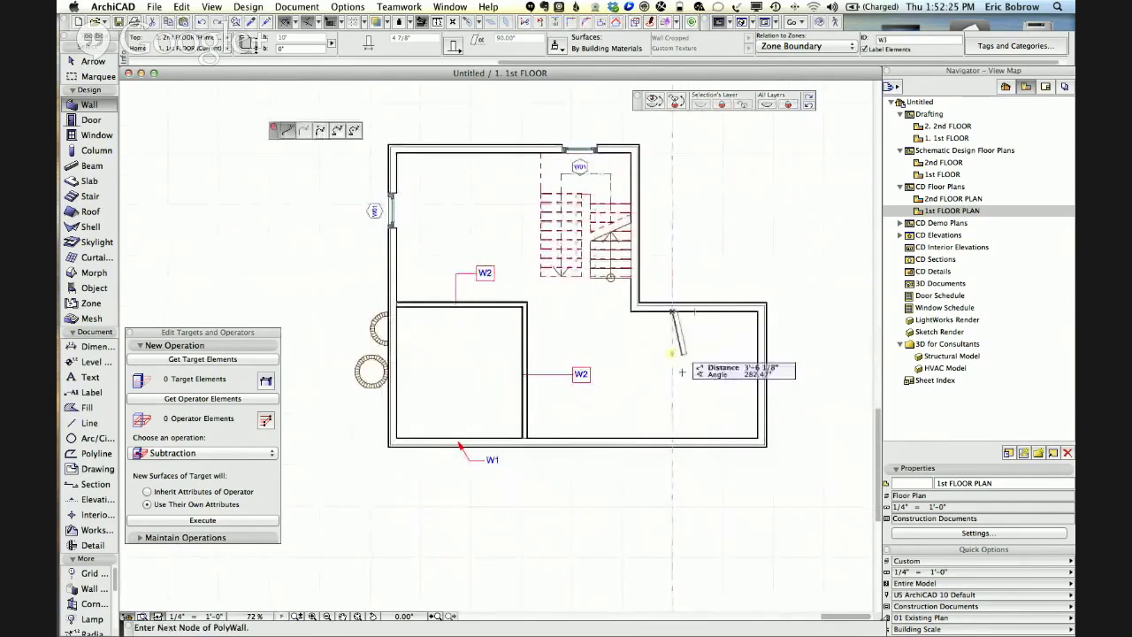
{"action": "left_click", "coordinate": [672, 434]}
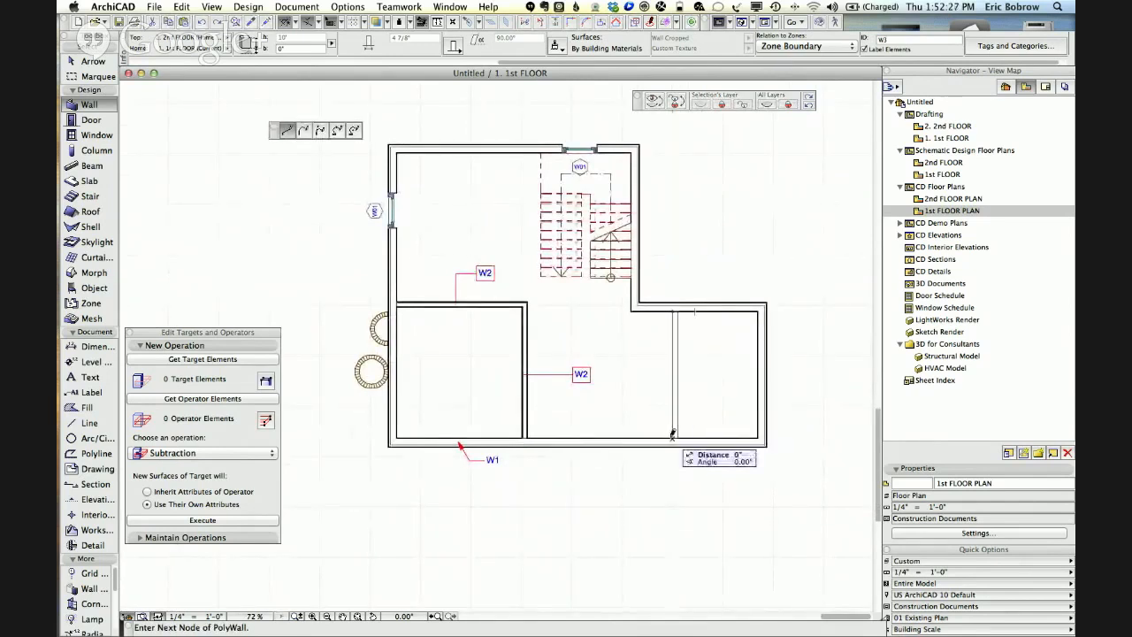
{"action": "left_click", "coordinate": [672, 434]}
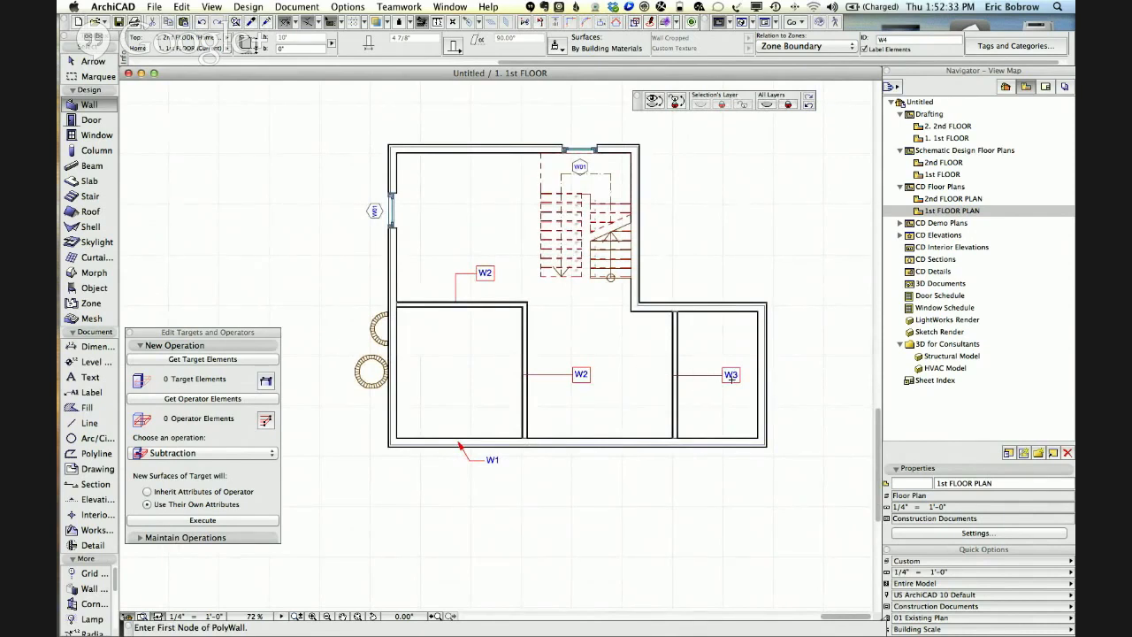
Turn off Assign New Element ID to Each New Element in the Work Environment's More Options settings.
{"action": "left_click", "coordinate": [344, 7]}
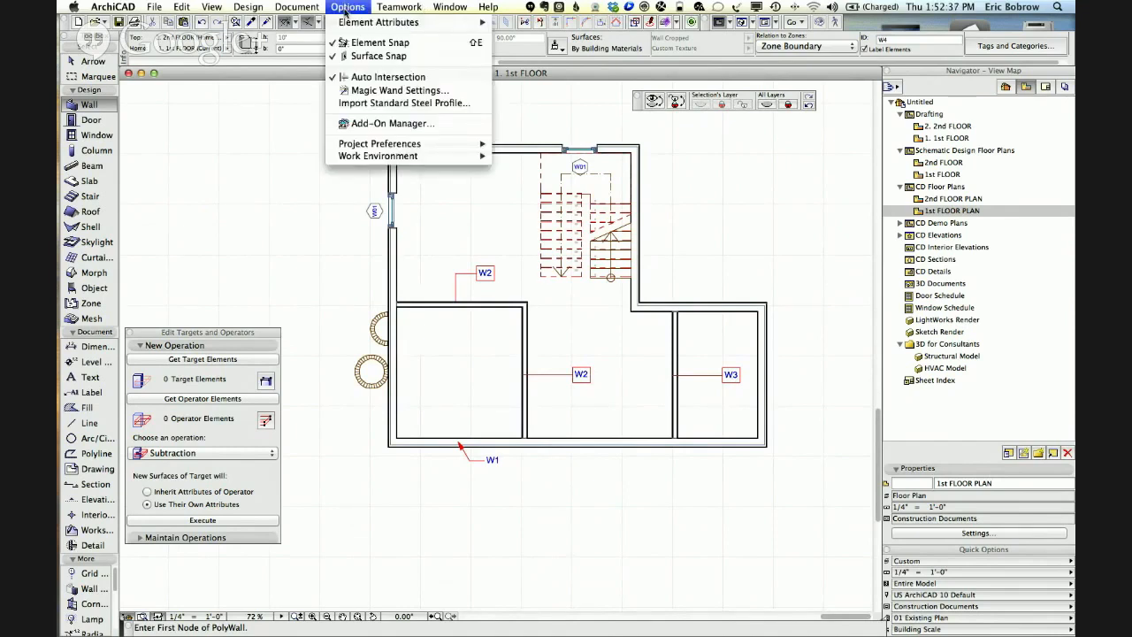
{"action": "mouse_move", "coordinate": [384, 147]}
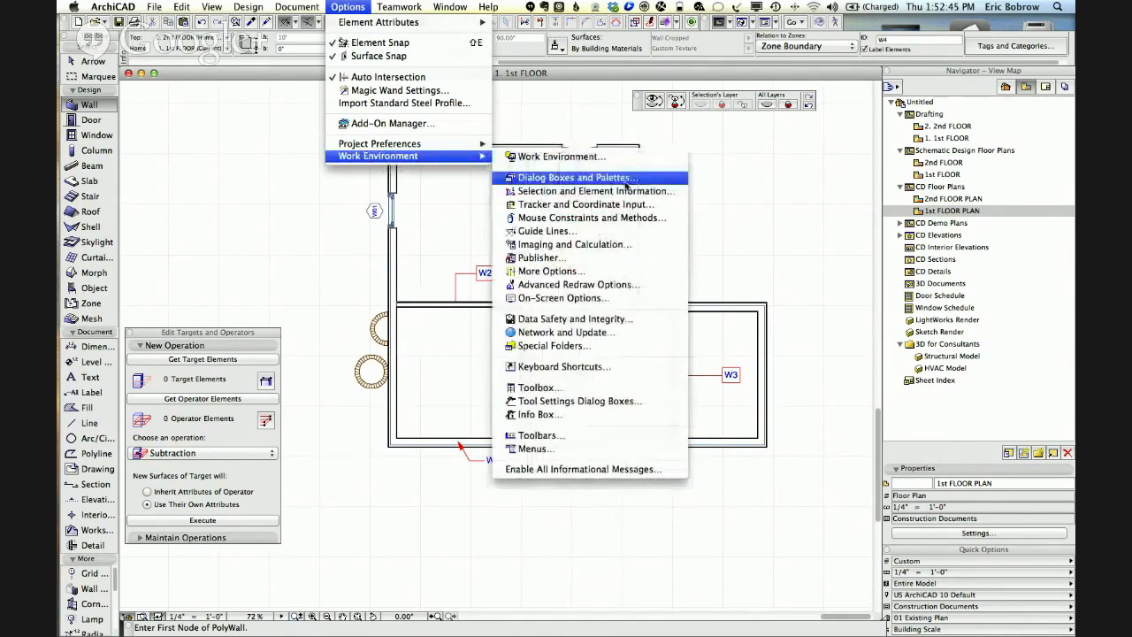
{"action": "left_click", "coordinate": [619, 192]}
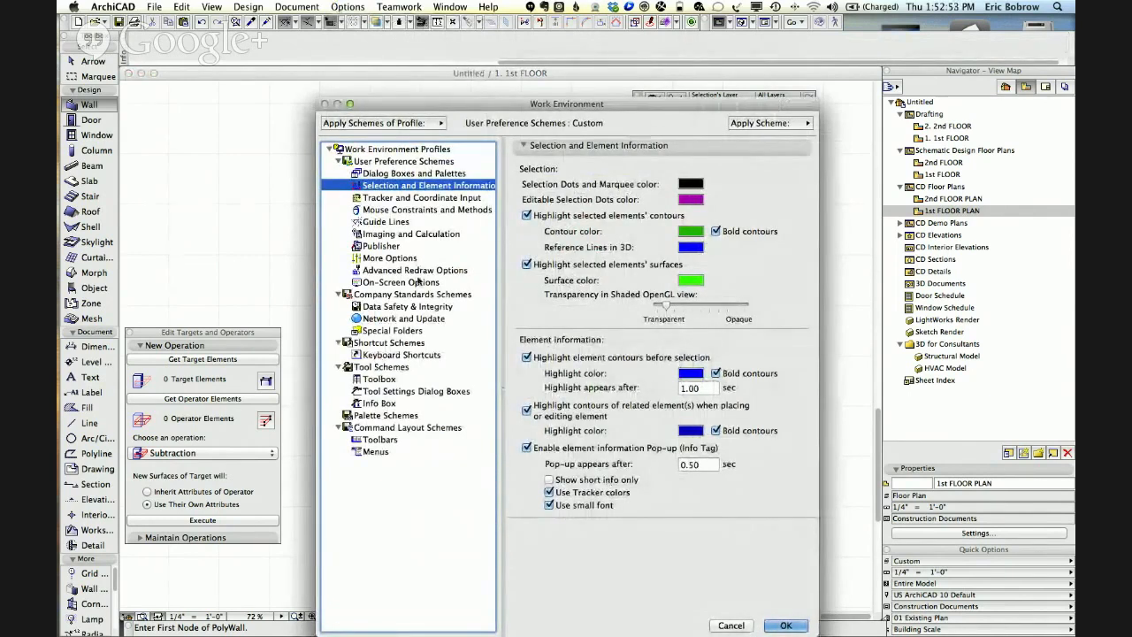
{"action": "left_click", "coordinate": [416, 175]}
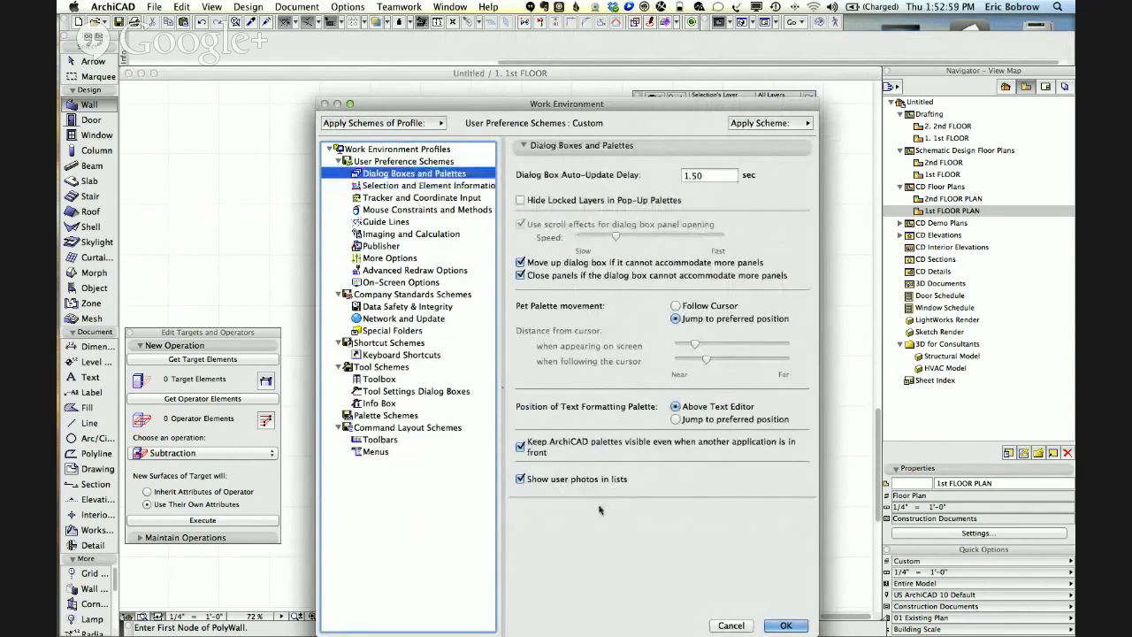
{"action": "left_click", "coordinate": [400, 199]}
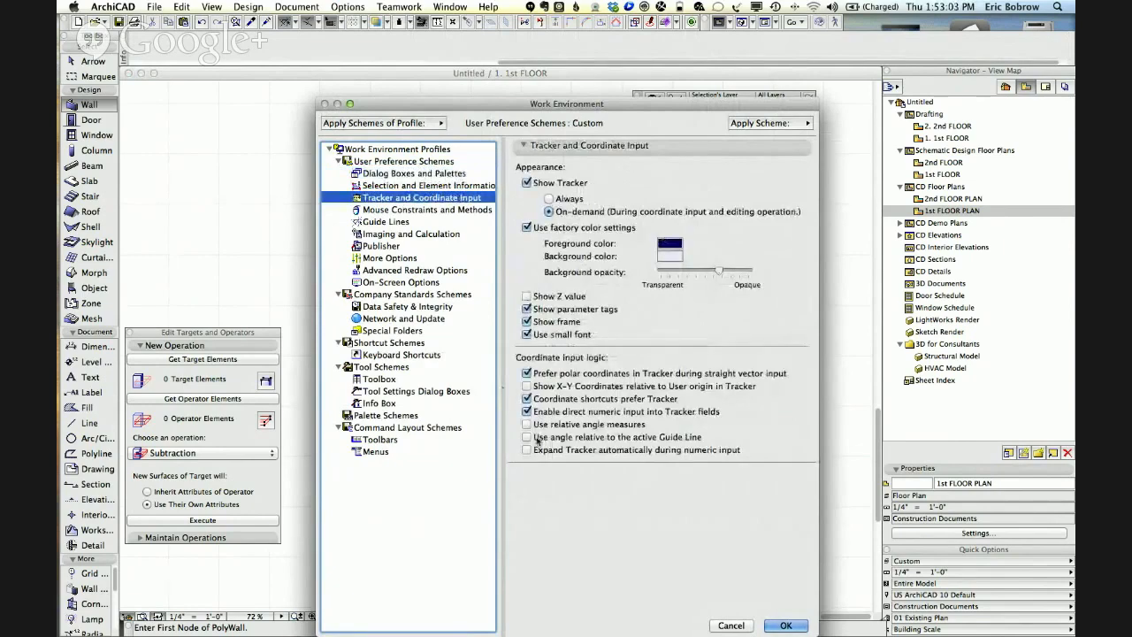
{"action": "left_click", "coordinate": [389, 257]}
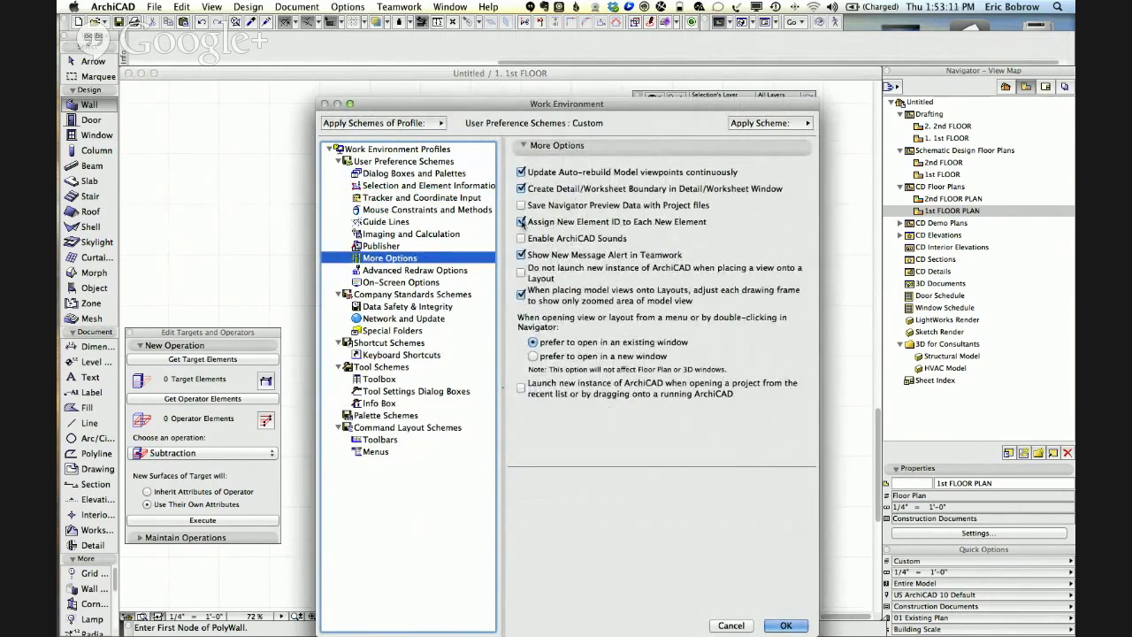
{"action": "left_click", "coordinate": [521, 222]}
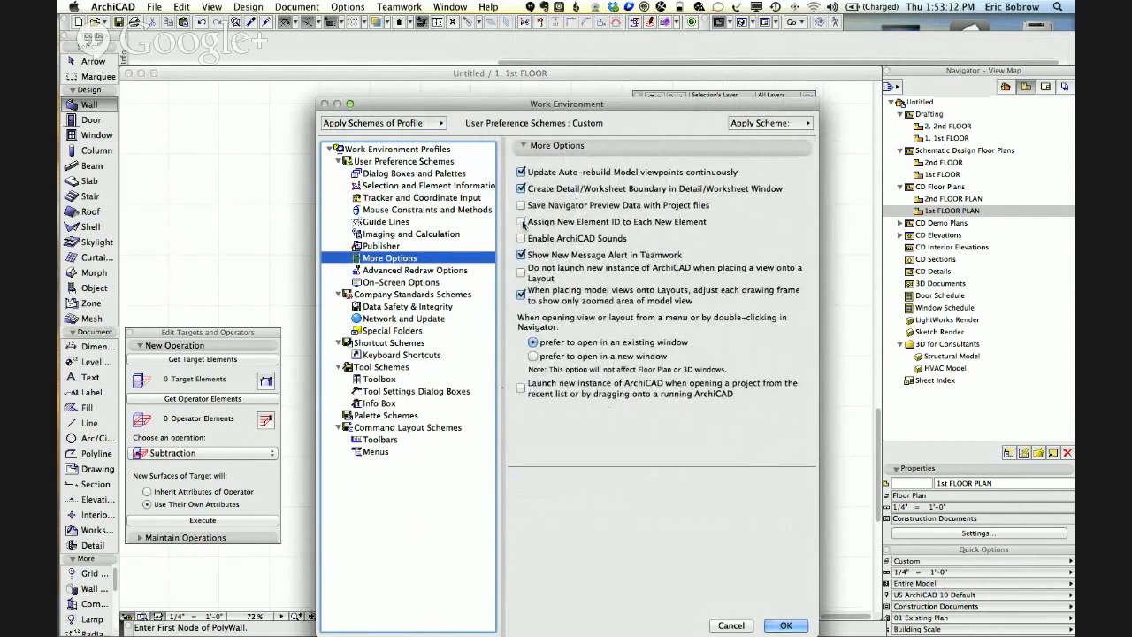
{"action": "left_click", "coordinate": [782, 625]}
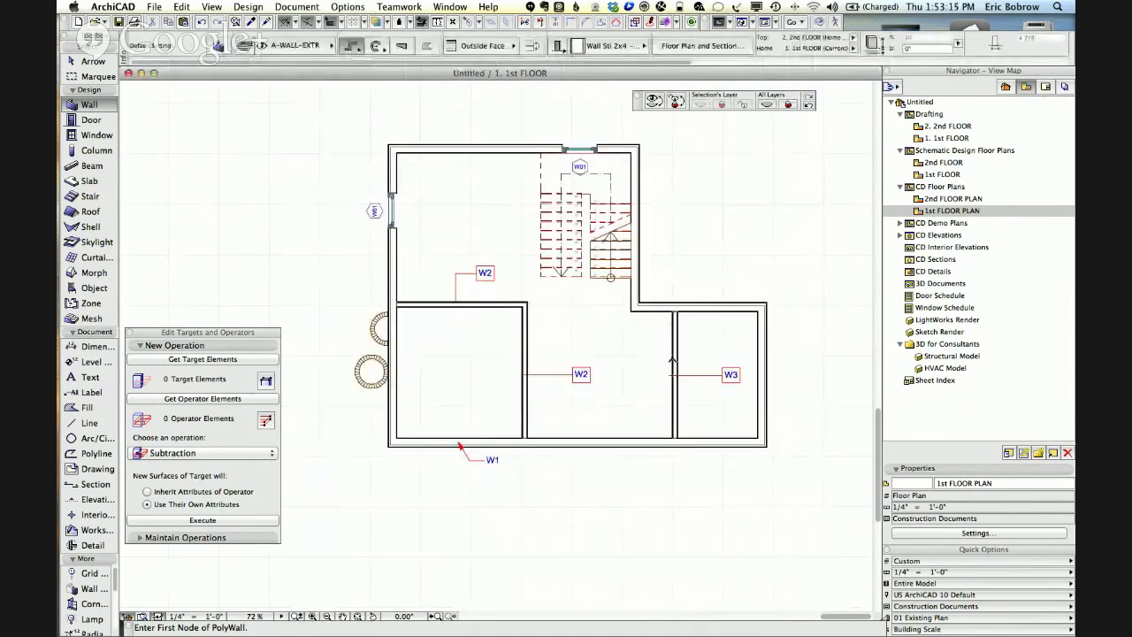
Undo the right wing's interior wall and redraw it from the lower exterior wall up to the upper one.
{"action": "key", "text": "super+z"}
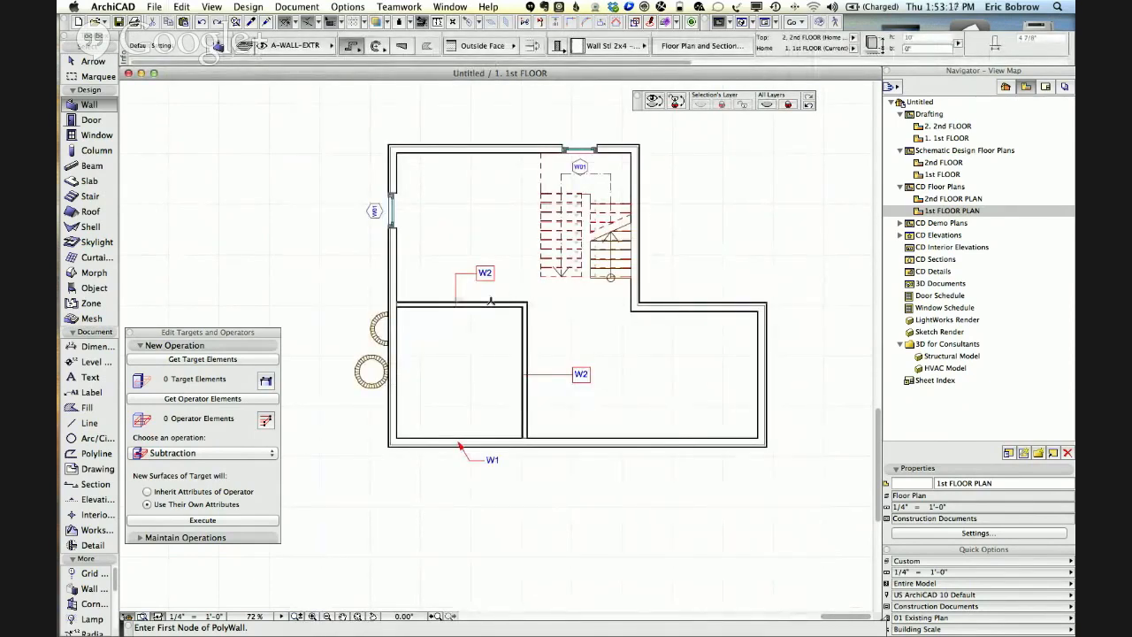
{"action": "left_click", "coordinate": [674, 437]}
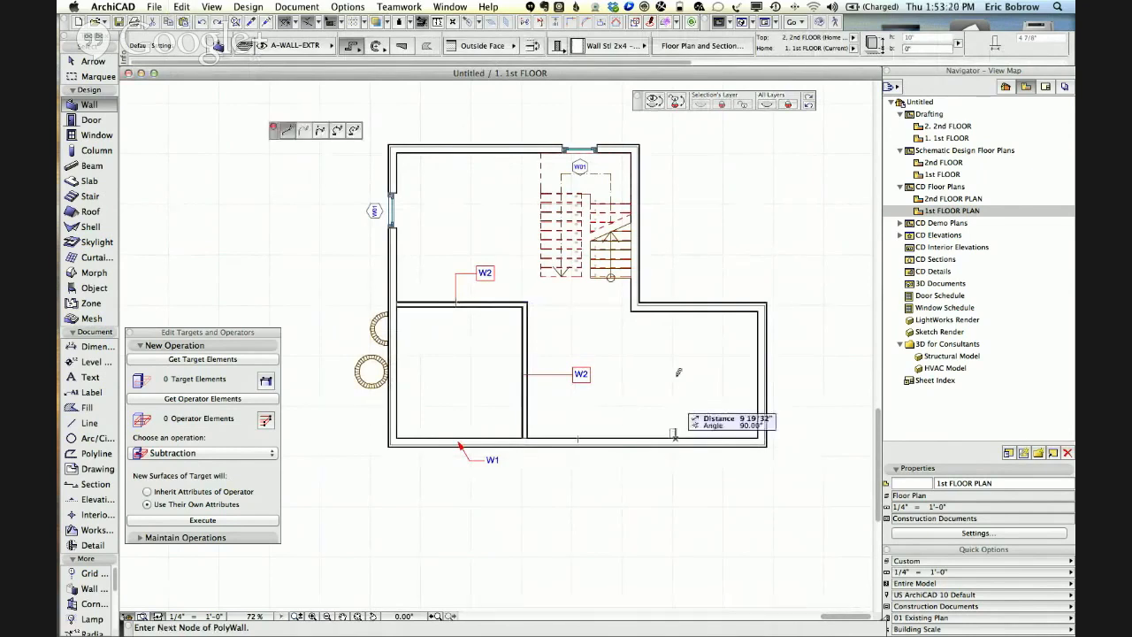
{"action": "double_click", "coordinate": [675, 311]}
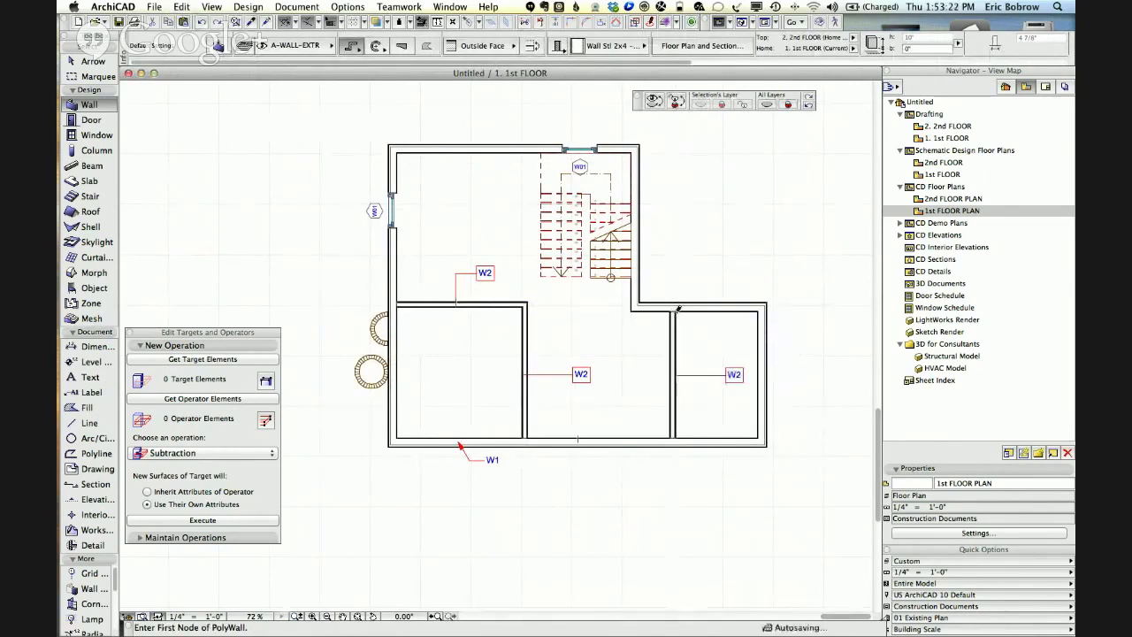
Draw an L-shaped interior wall from the uppermost exterior wall to the left exterior wall, enclosing the plan's upper-left corner.
{"action": "left_click", "coordinate": [487, 154]}
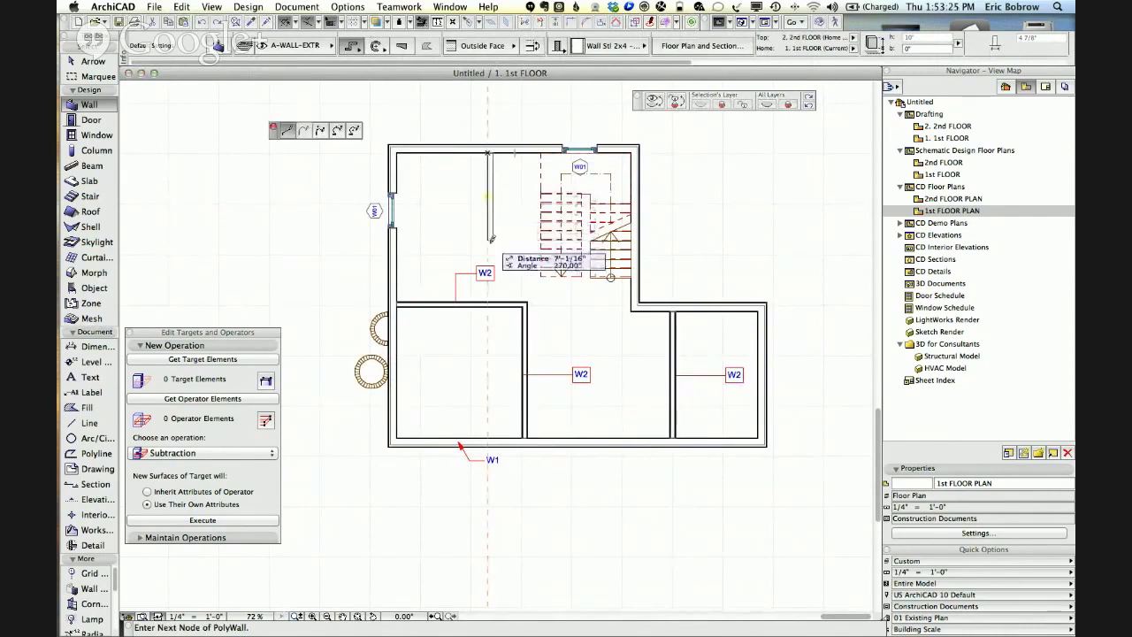
{"action": "left_click", "coordinate": [489, 241]}
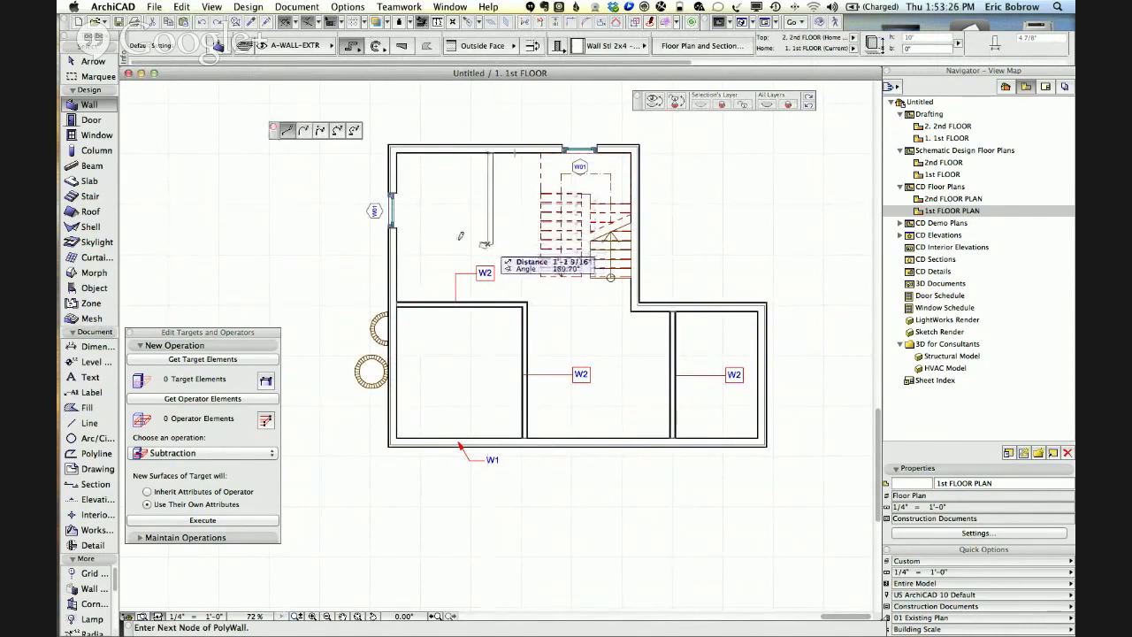
{"action": "double_click", "coordinate": [398, 242]}
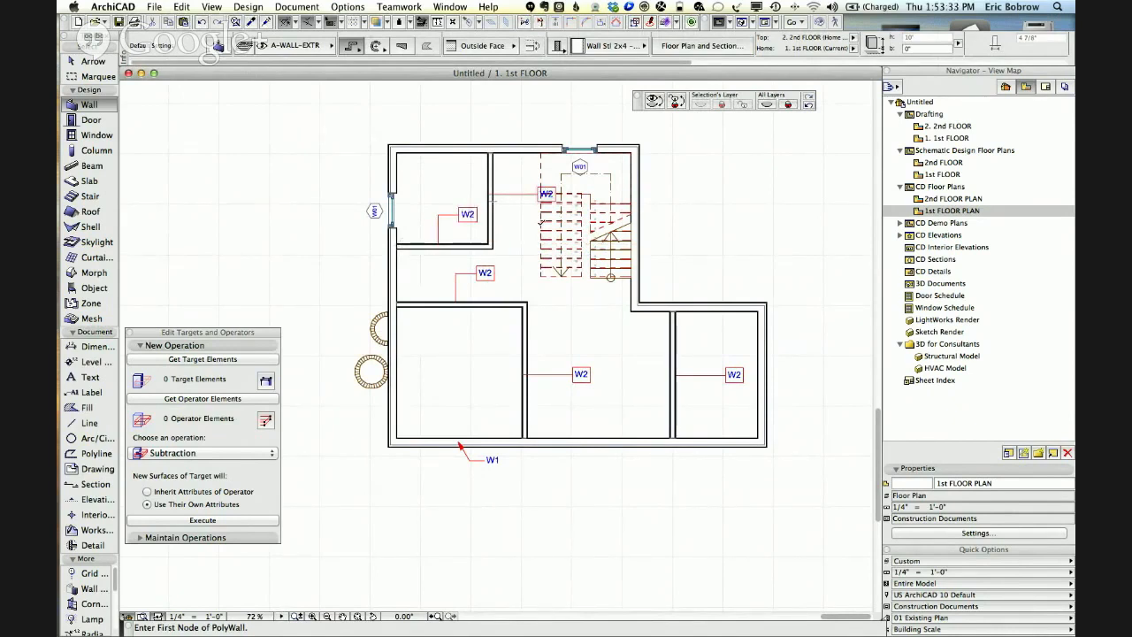
Turn on element labels for the right wing's upper and right exterior walls.
{"action": "left_click", "coordinate": [585, 443], "text": "alt"}
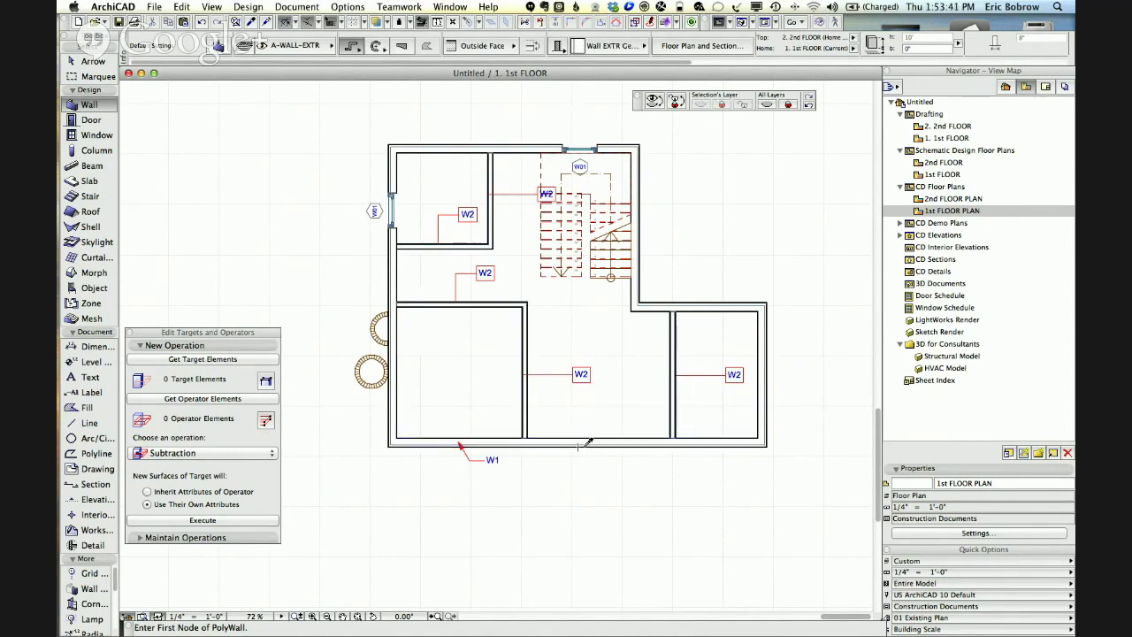
{"action": "left_click", "coordinate": [812, 6]}
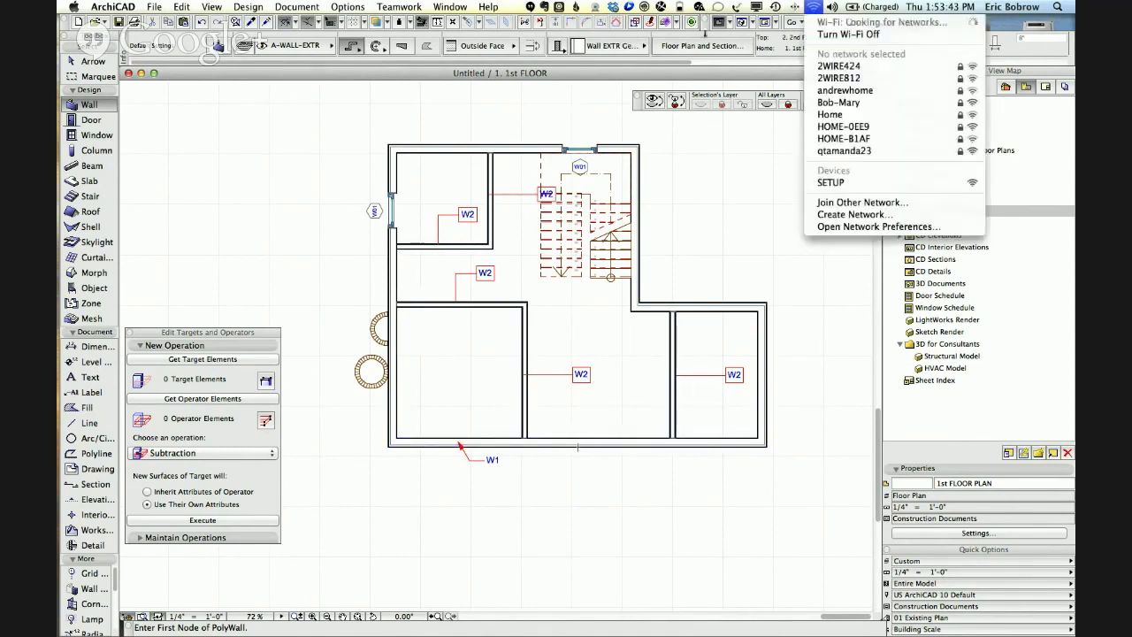
{"action": "left_click", "coordinate": [751, 65]}
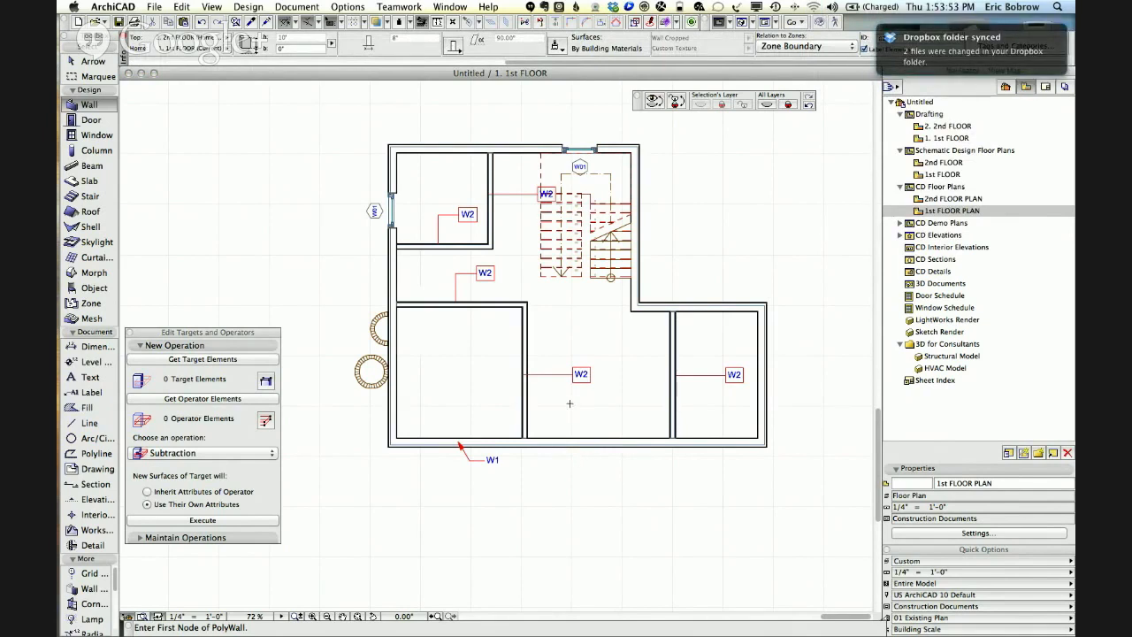
{"action": "left_click", "coordinate": [768, 382], "text": "shift"}
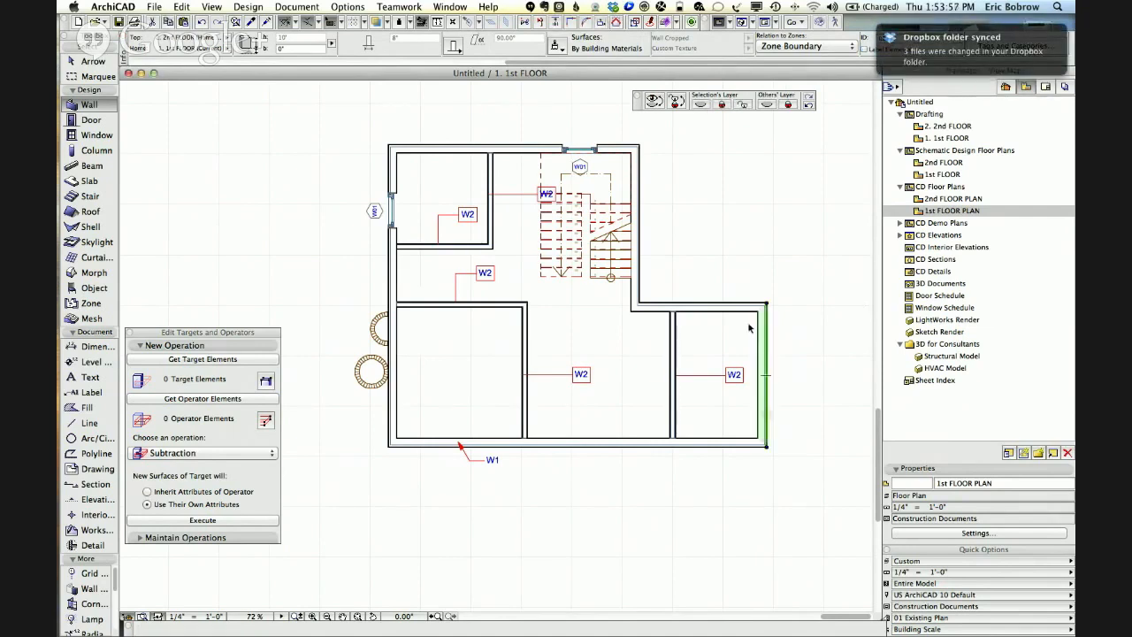
{"action": "left_click", "coordinate": [703, 304], "text": "shift"}
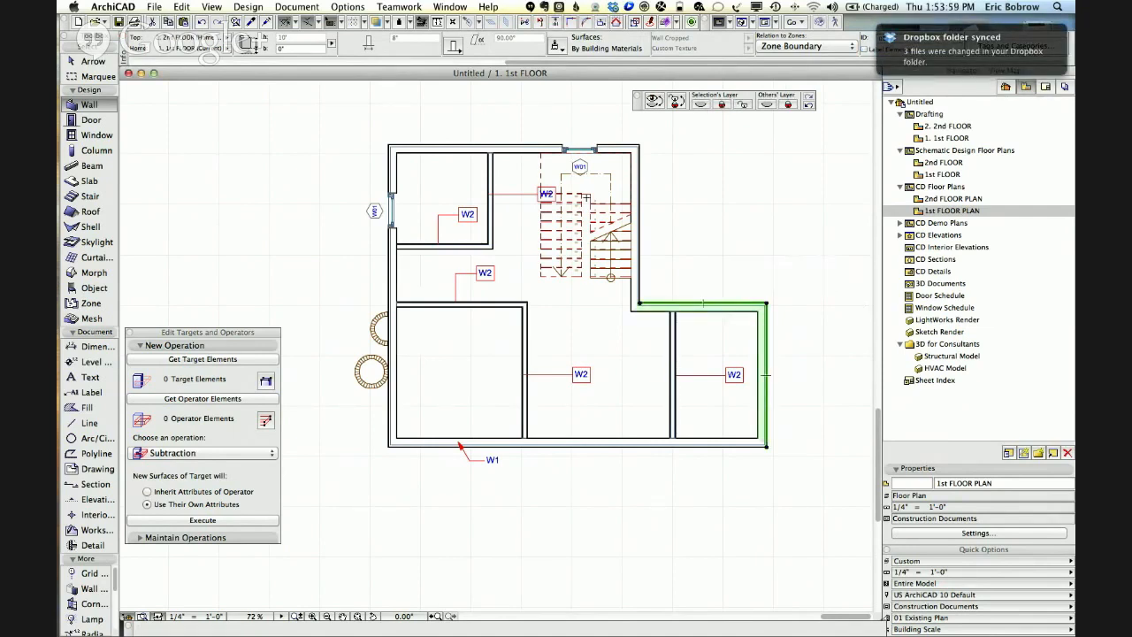
{"action": "left_click", "coordinate": [875, 23]}
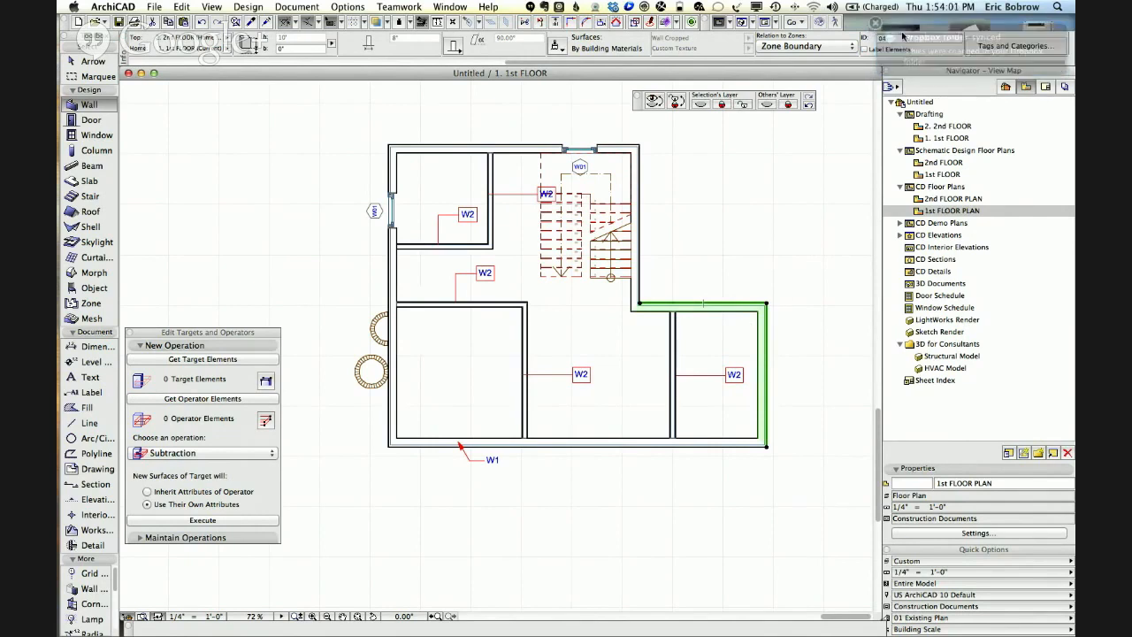
{"action": "left_click", "coordinate": [876, 24]}
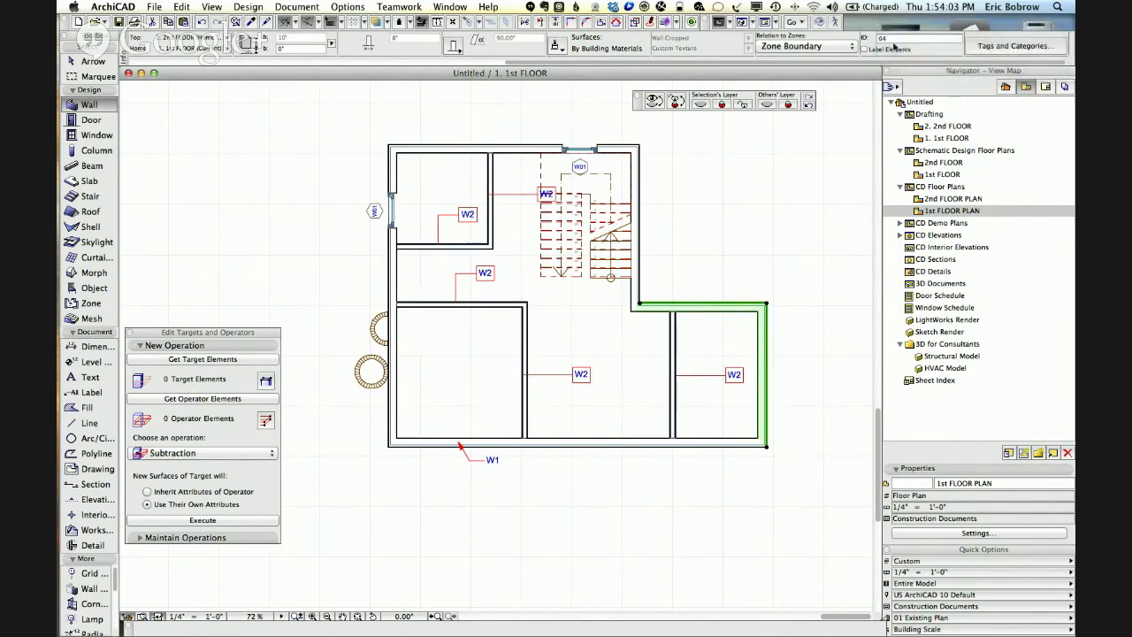
{"action": "left_click", "coordinate": [864, 49]}
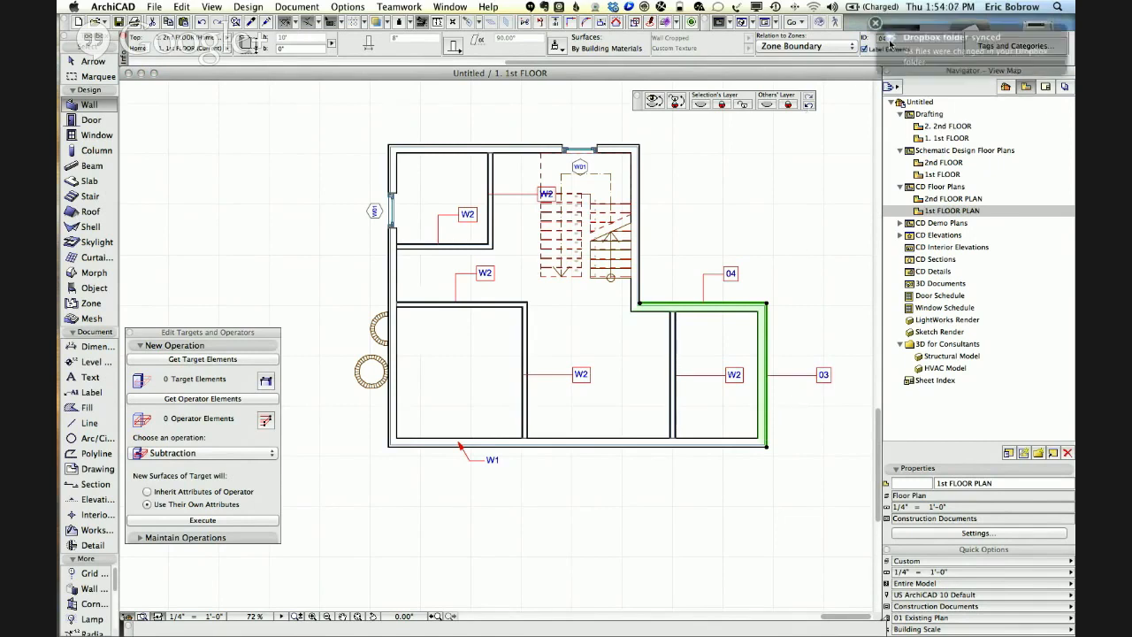
Set the ID of the right wing's two selected exterior walls to W1 and deselect them.
{"action": "left_click", "coordinate": [877, 22]}
{"action": "left_click", "coordinate": [893, 39]}
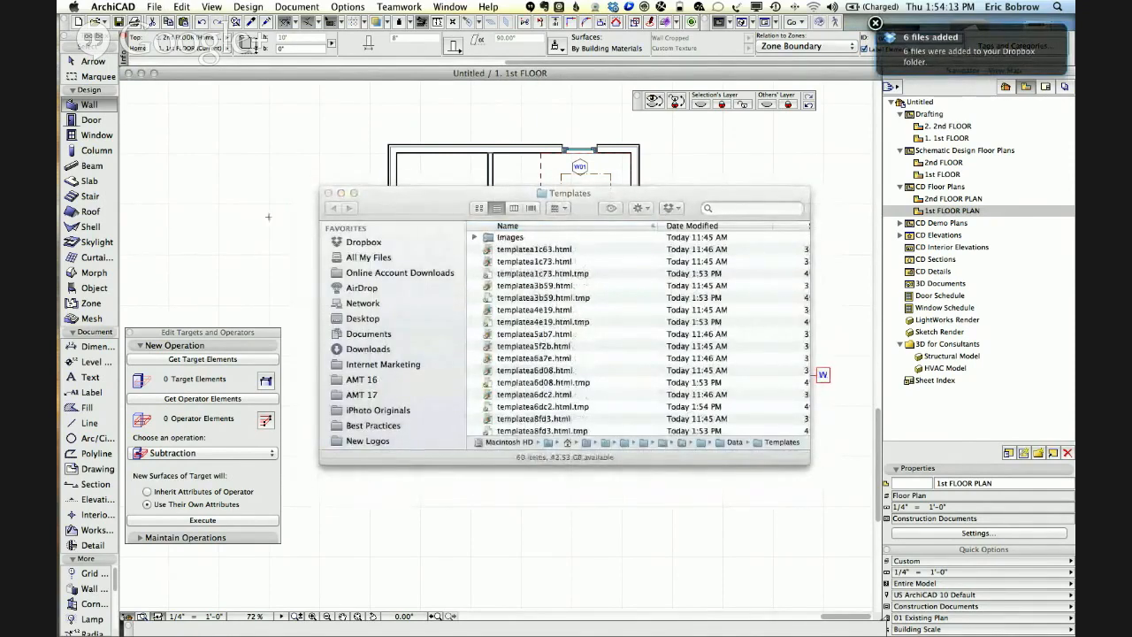
{"action": "left_click", "coordinate": [327, 193]}
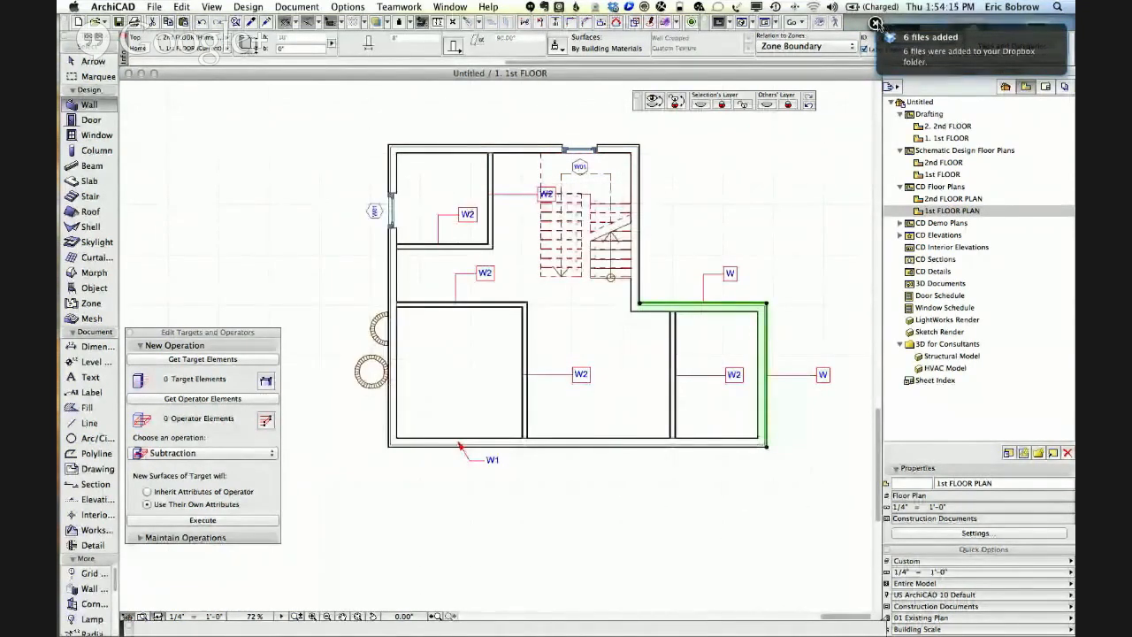
{"action": "left_click", "coordinate": [876, 24]}
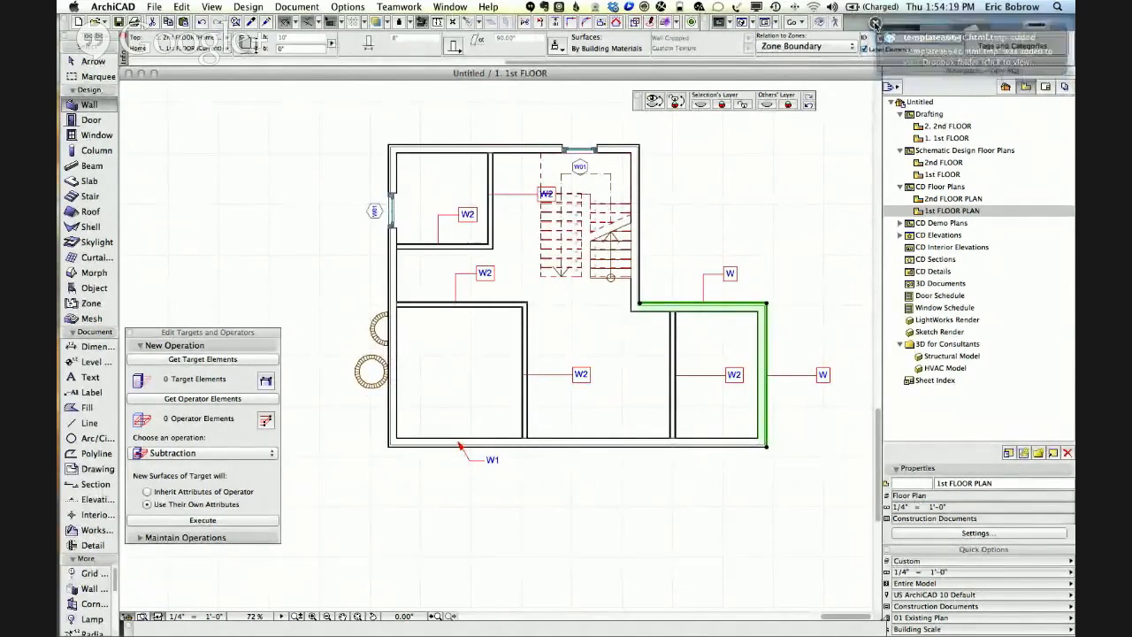
{"action": "left_click", "coordinate": [875, 24]}
{"action": "left_click", "coordinate": [877, 25]}
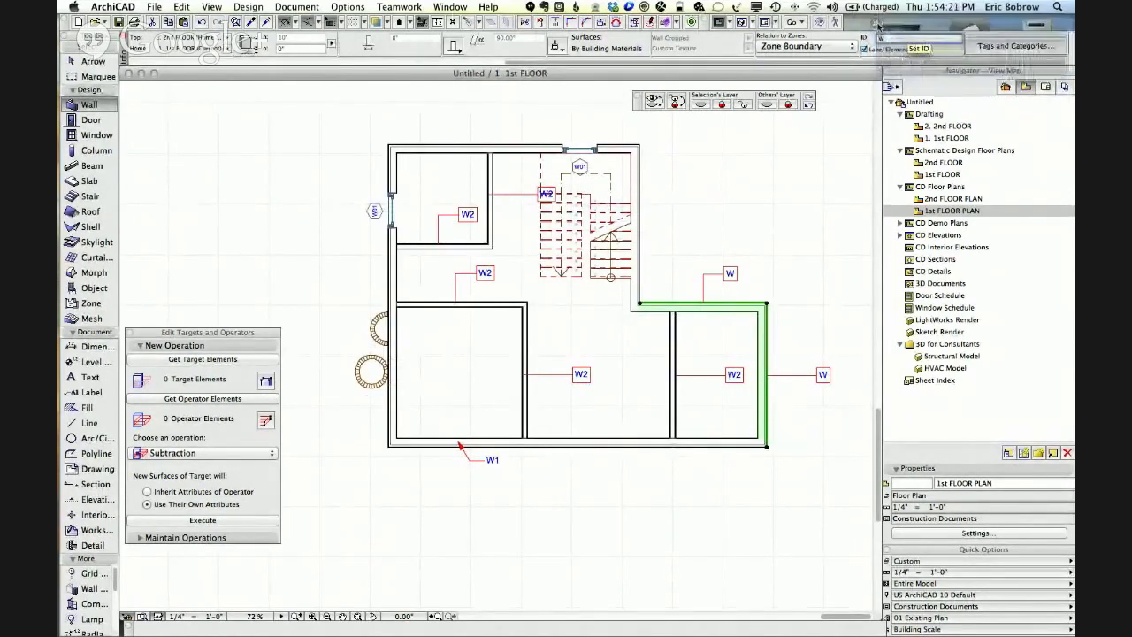
{"action": "left_click", "coordinate": [878, 25]}
{"action": "left_click", "coordinate": [896, 38]}
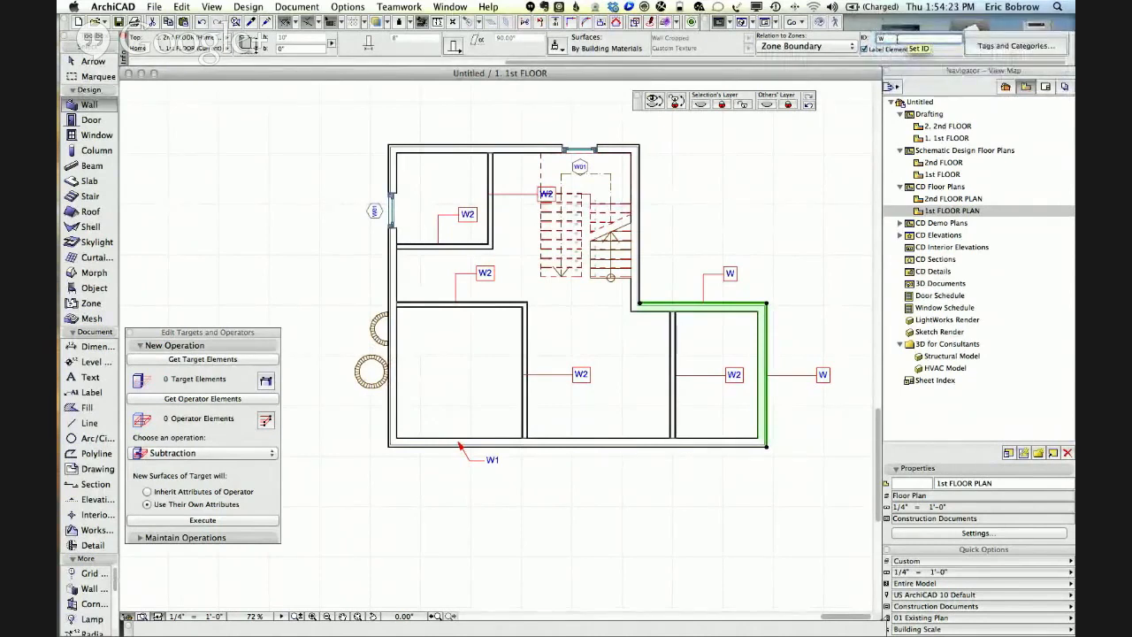
{"action": "type", "text": "1"}
{"action": "key", "text": "Return"}
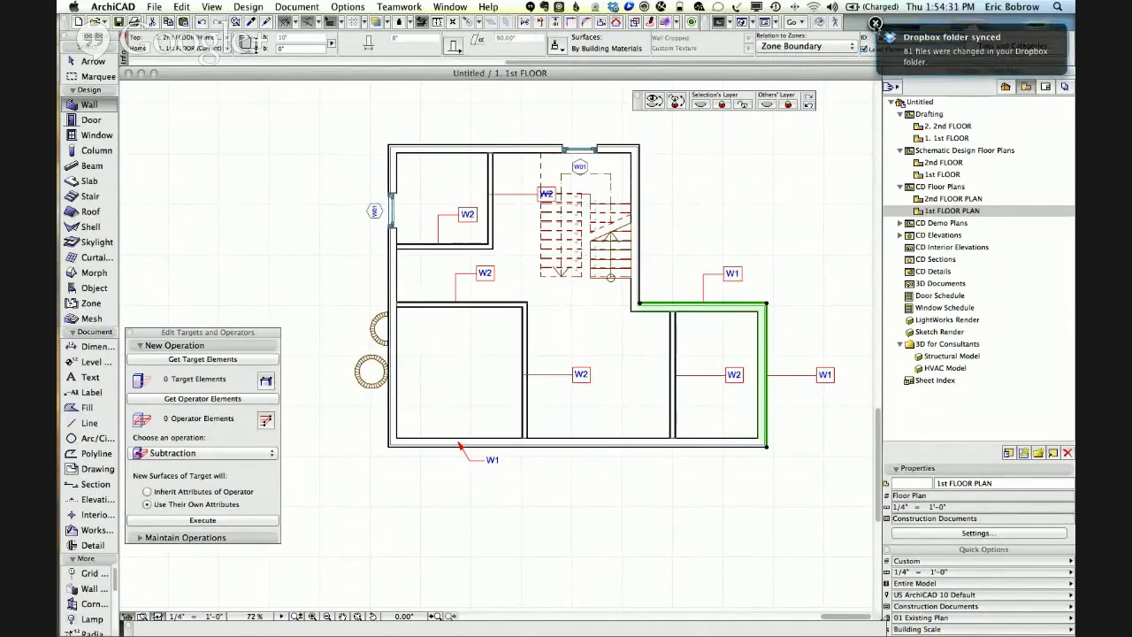
{"action": "left_click", "coordinate": [875, 23]}
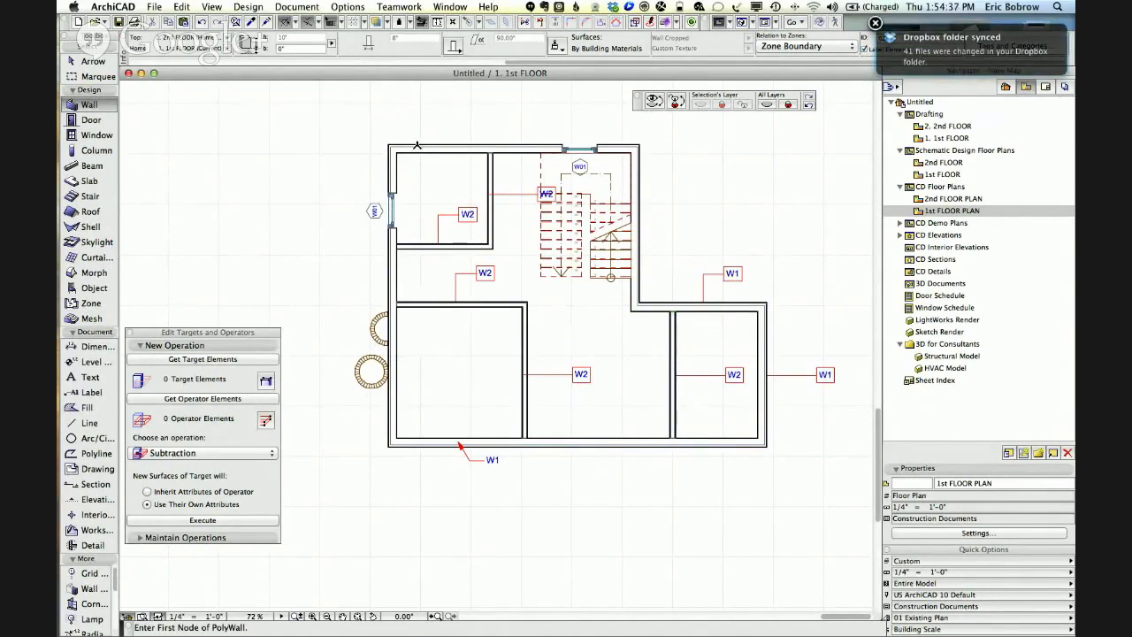
Examine the Wall Tool's text size, frame and arrowhead options in the default label settings, leaving them unaltered.
{"action": "double_click", "coordinate": [93, 393]}
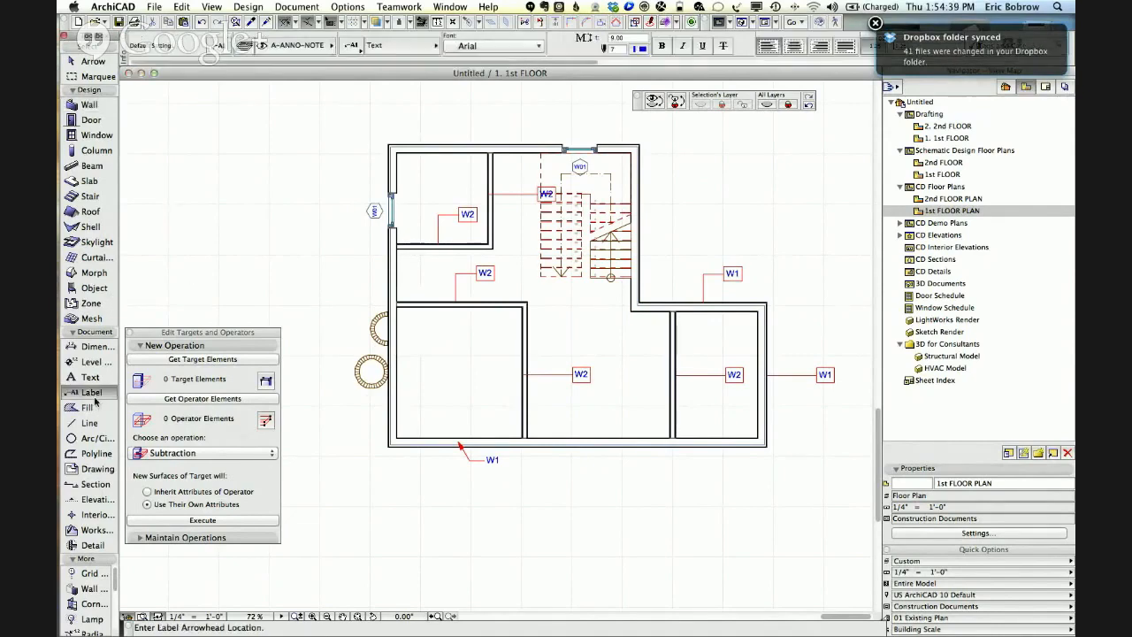
{"action": "left_click", "coordinate": [567, 102]}
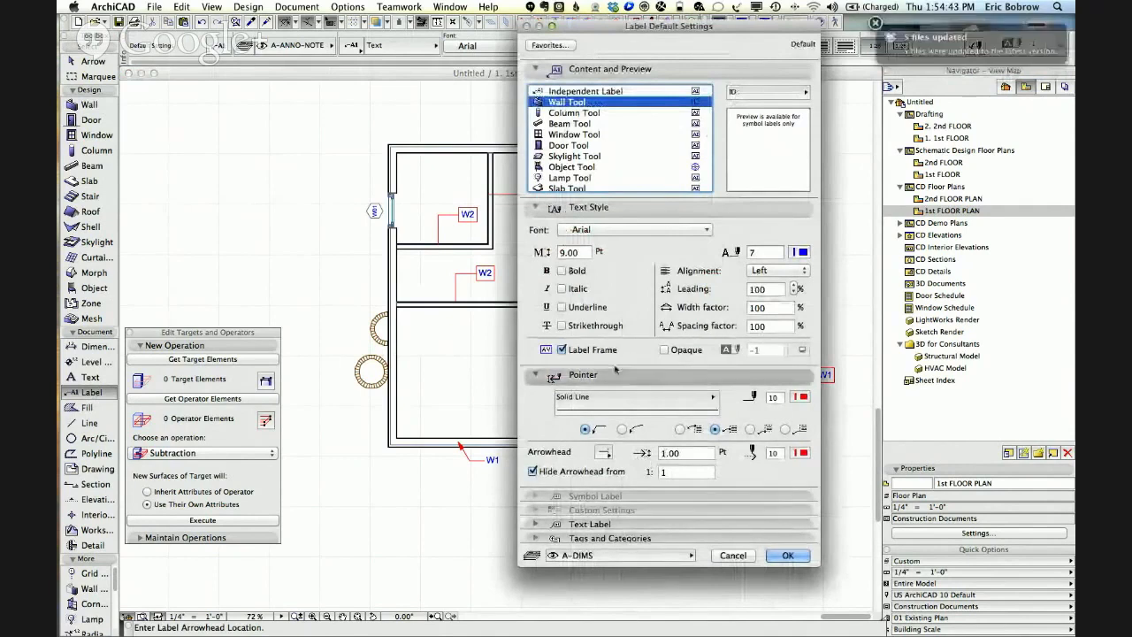
{"action": "left_click", "coordinate": [575, 252]}
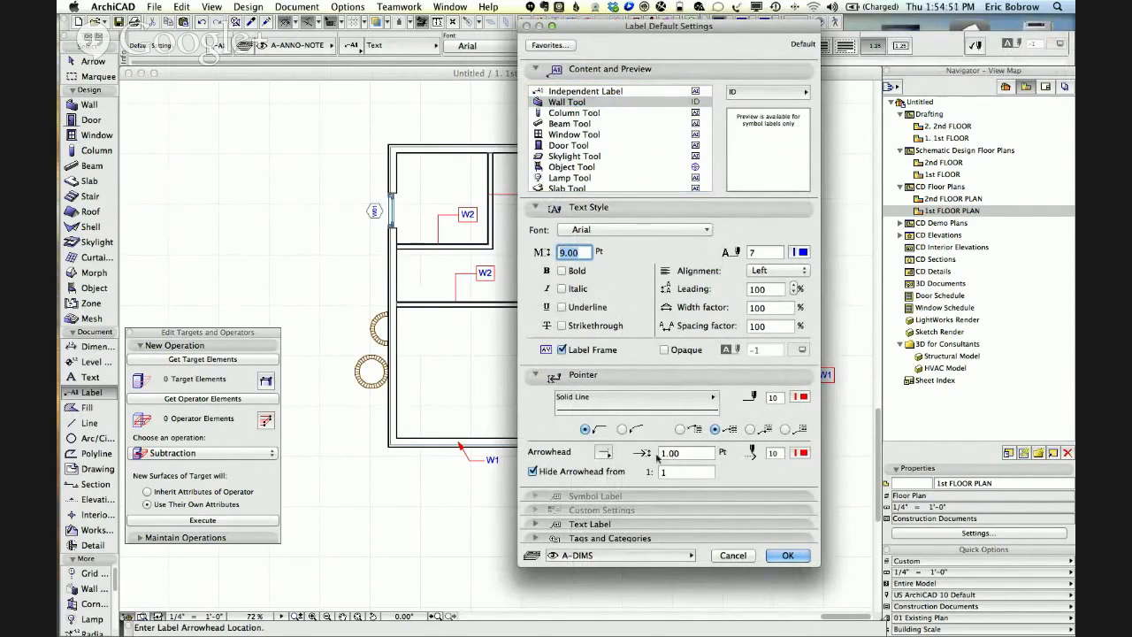
{"action": "left_click", "coordinate": [682, 453]}
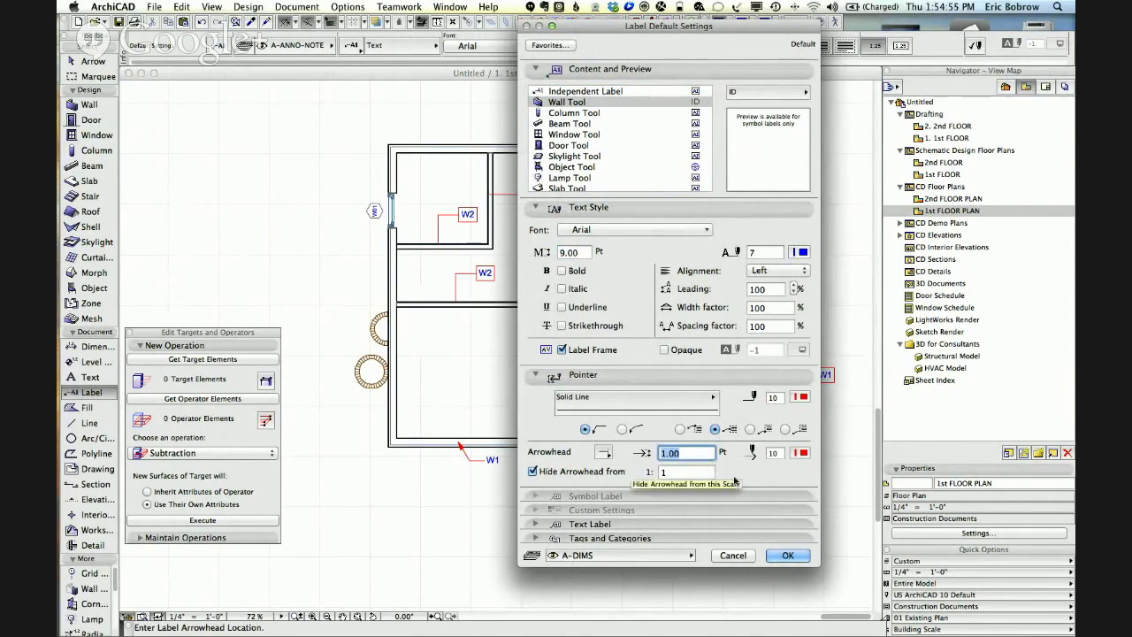
{"action": "left_click", "coordinate": [740, 557]}
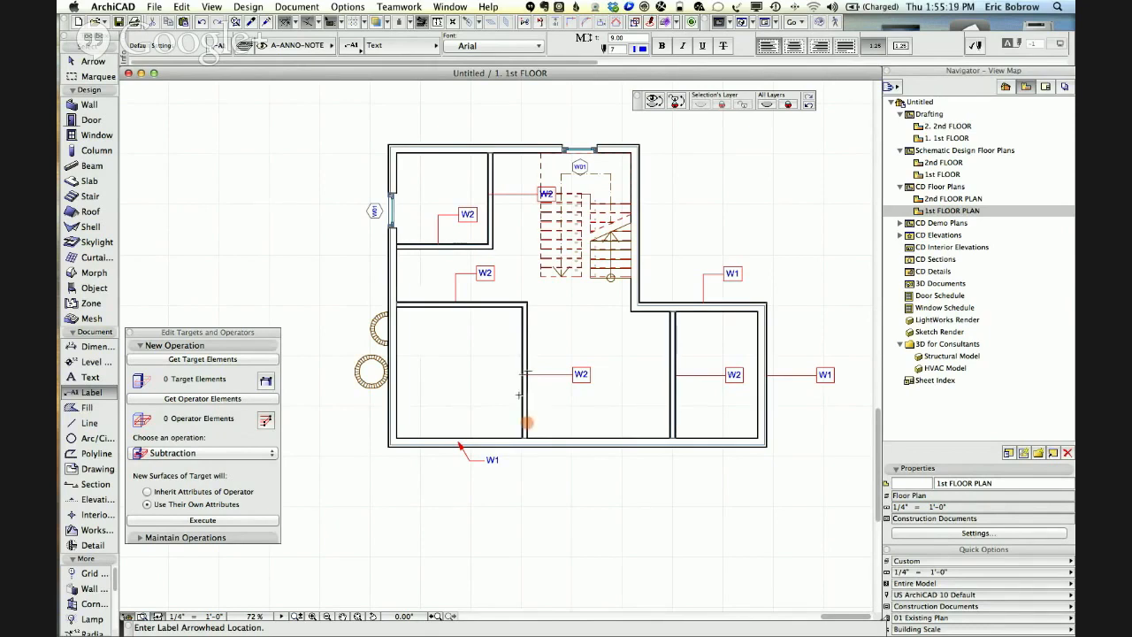
Set the default text of the Independent Label to PARTY WALL.
{"action": "double_click", "coordinate": [92, 392]}
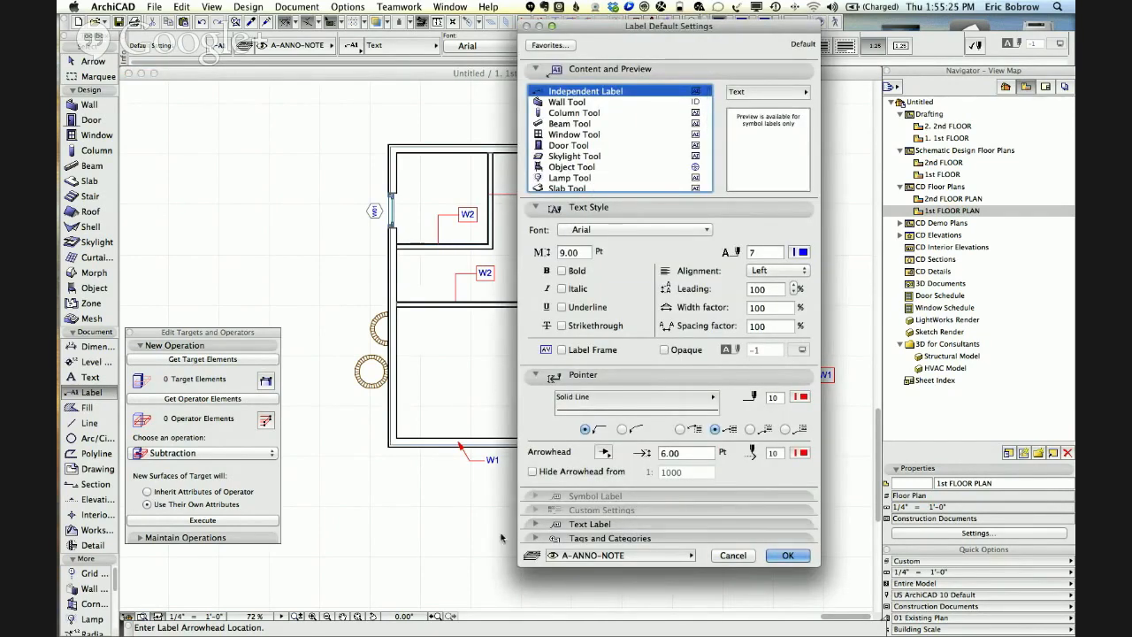
{"action": "left_click", "coordinate": [535, 523]}
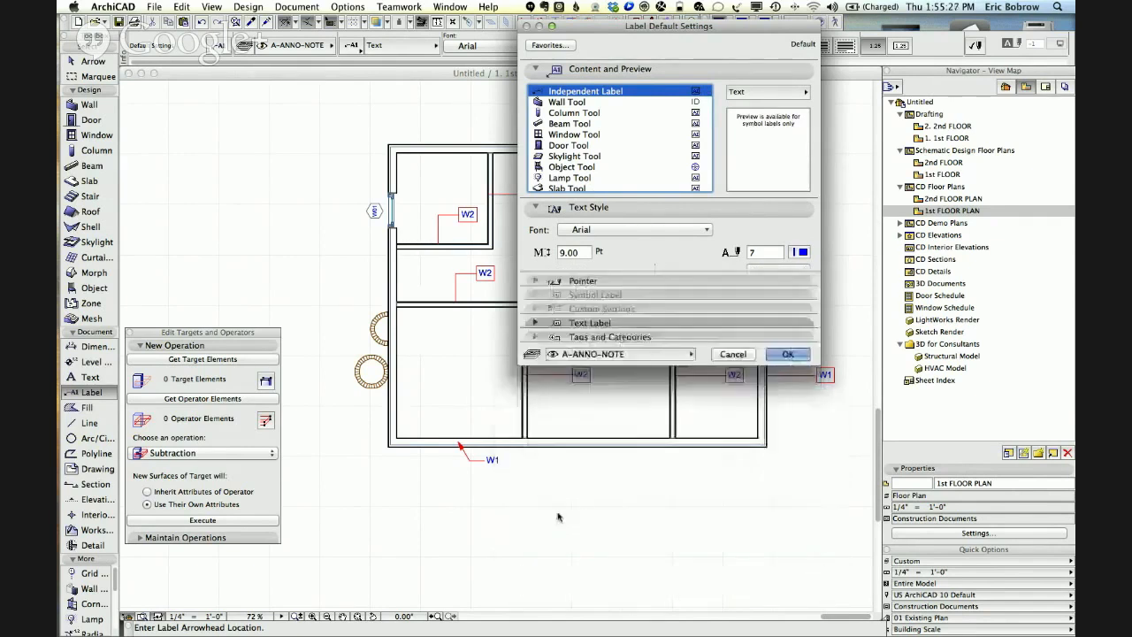
{"action": "left_click", "coordinate": [573, 310]}
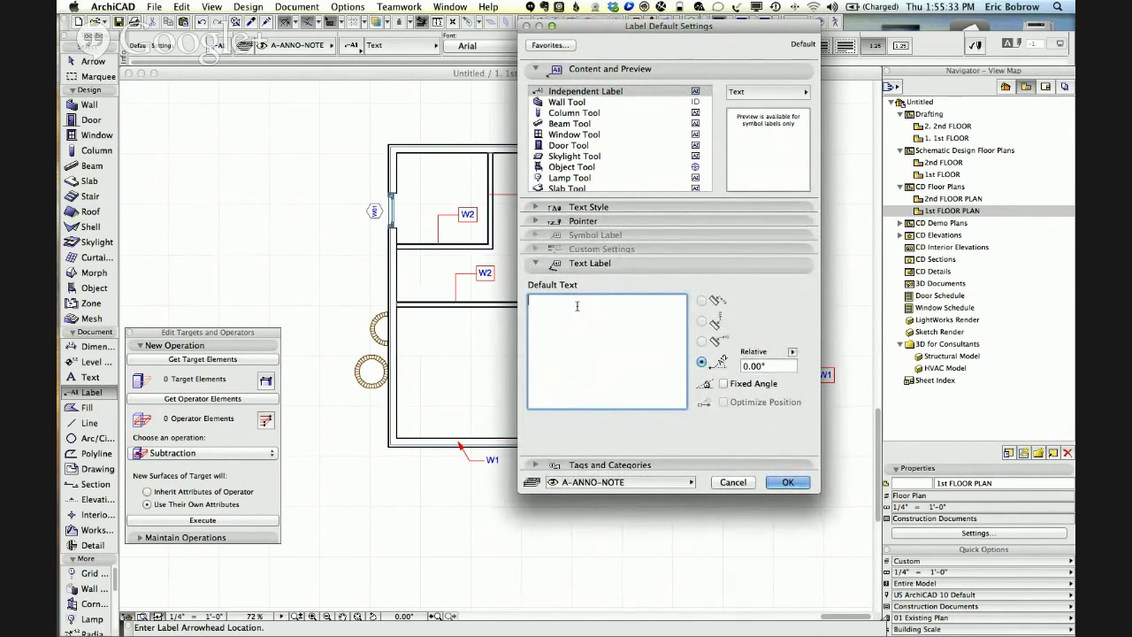
{"action": "type", "text": "PARTY WALL"}
{"action": "left_click", "coordinate": [789, 482]}
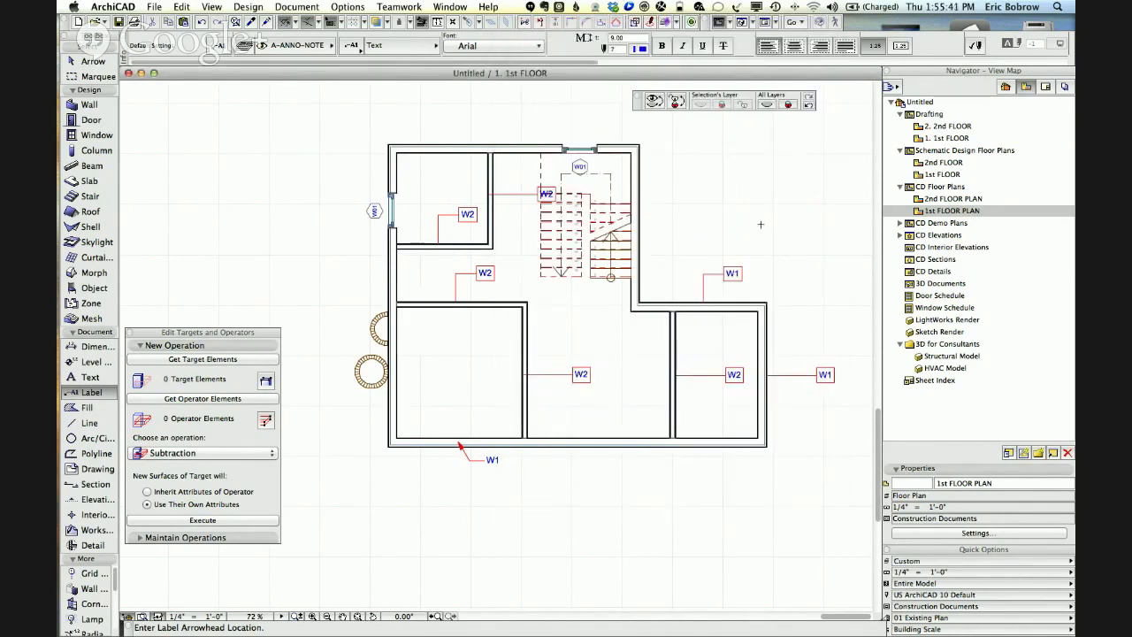
Place PARTY WALL labels with leaders on the exterior wall beside the stairs, the upper-left exterior wall and the lower exterior wall.
{"action": "left_click", "coordinate": [641, 278]}
{"action": "left_click", "coordinate": [658, 229]}
{"action": "left_click", "coordinate": [685, 229]}
{"action": "left_click", "coordinate": [386, 166]}
{"action": "left_click", "coordinate": [345, 139]}
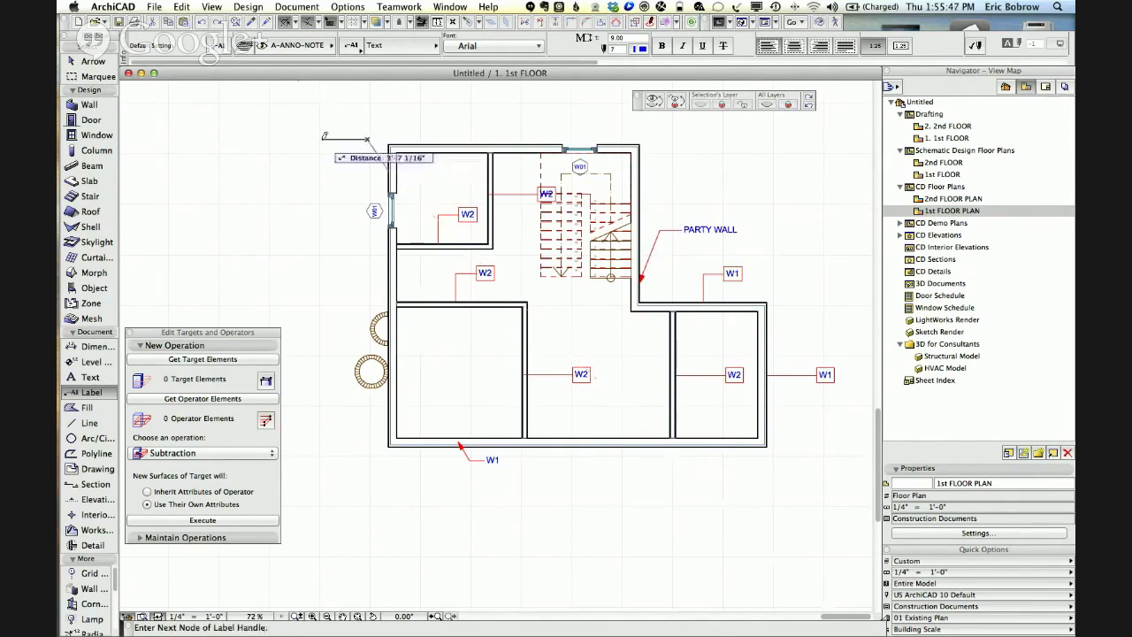
{"action": "left_click", "coordinate": [320, 139]}
{"action": "left_click", "coordinate": [562, 449]}
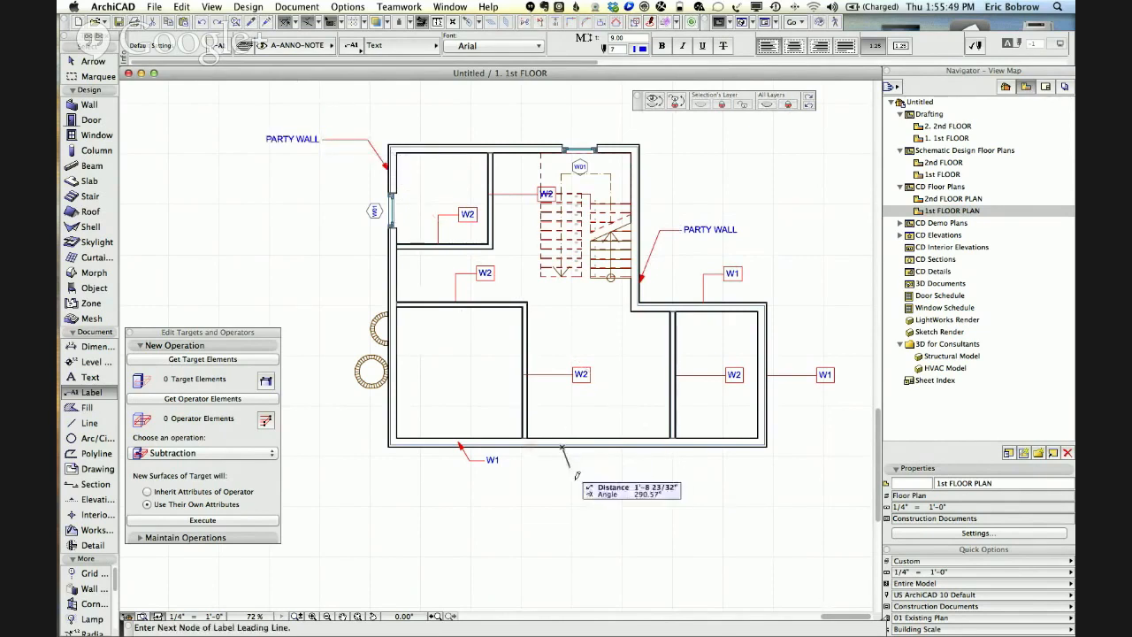
{"action": "left_click", "coordinate": [579, 482]}
{"action": "left_click", "coordinate": [651, 483]}
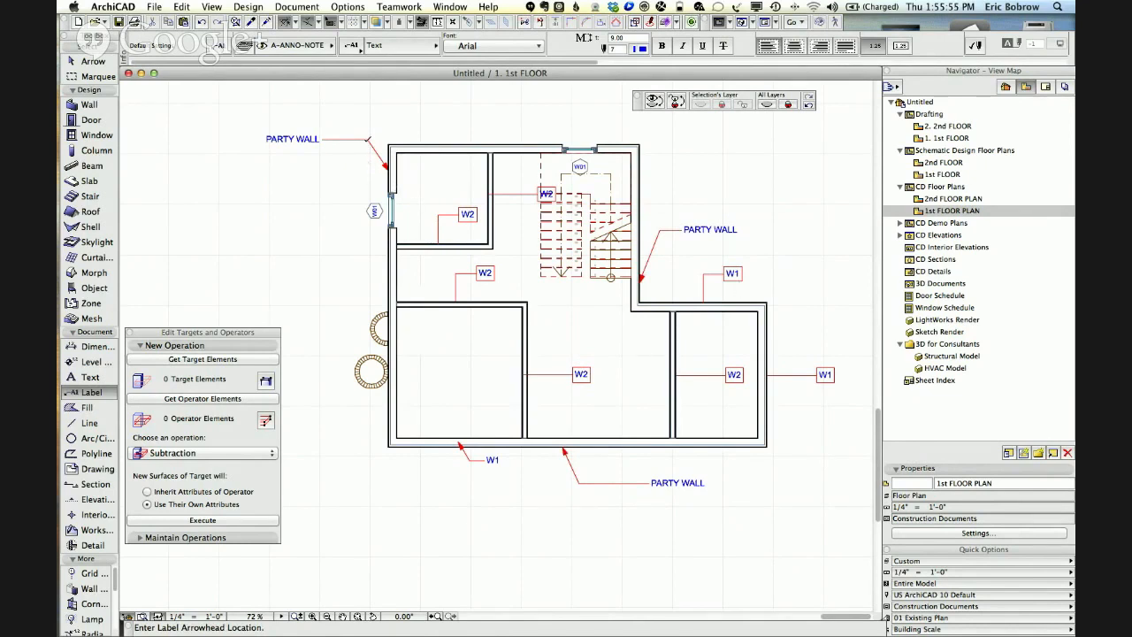
Copy the upper-left PARTY WALL label into the empty area left of the plan, and place a second copy just below it.
{"action": "left_click", "coordinate": [368, 138], "text": "shift"}
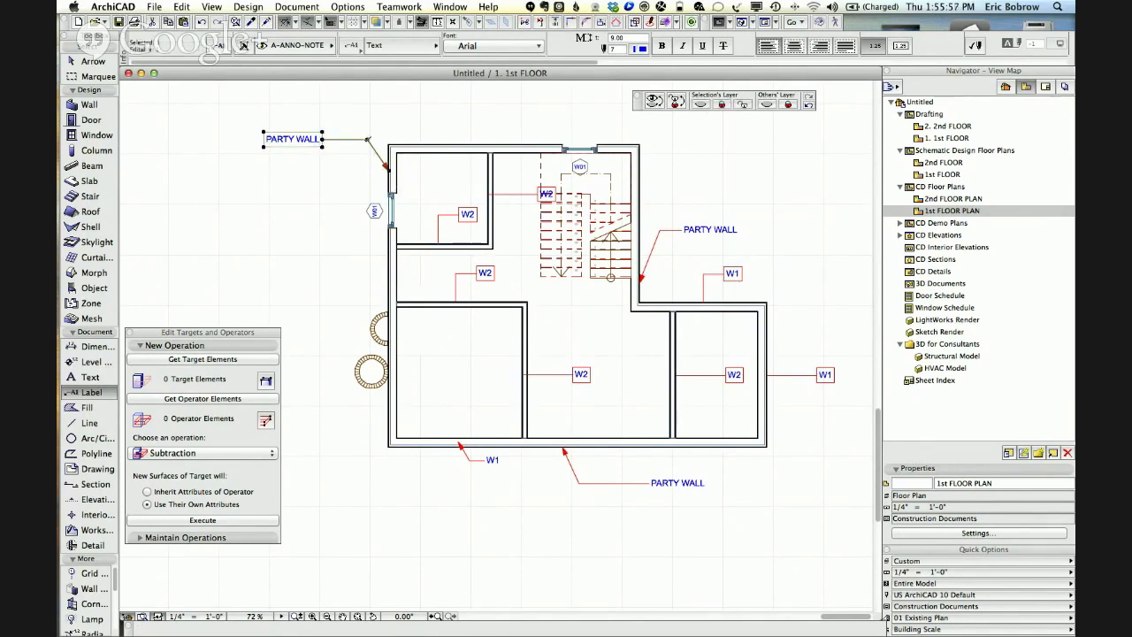
{"action": "key", "text": "shift+super+d"}
{"action": "left_click", "coordinate": [368, 139]}
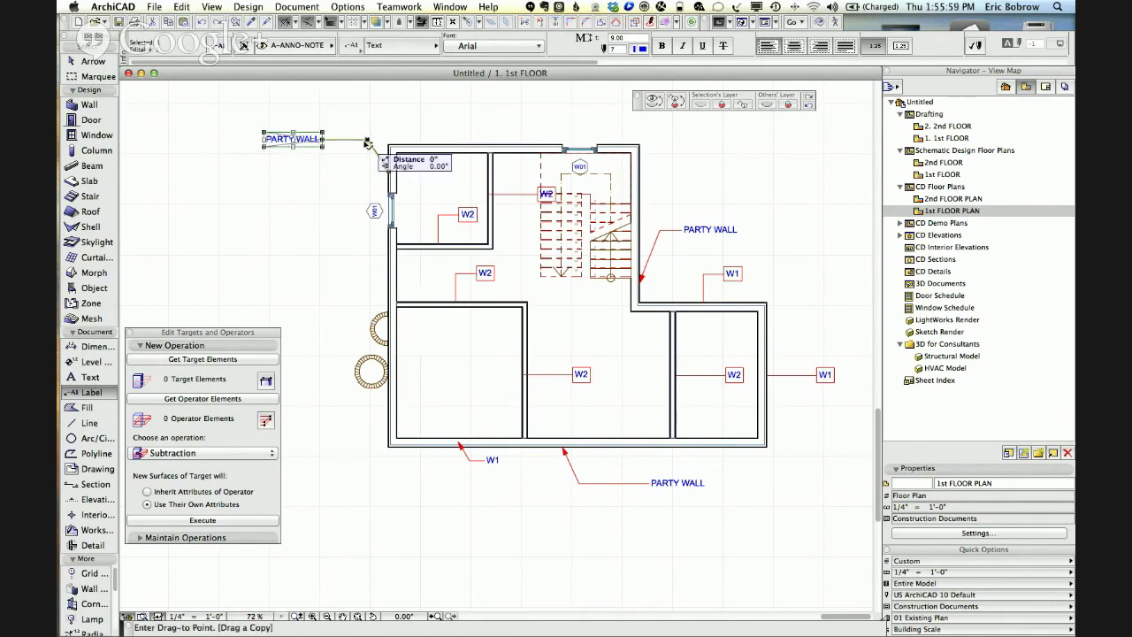
{"action": "left_click", "coordinate": [263, 168]}
{"action": "key", "text": "super+d"}
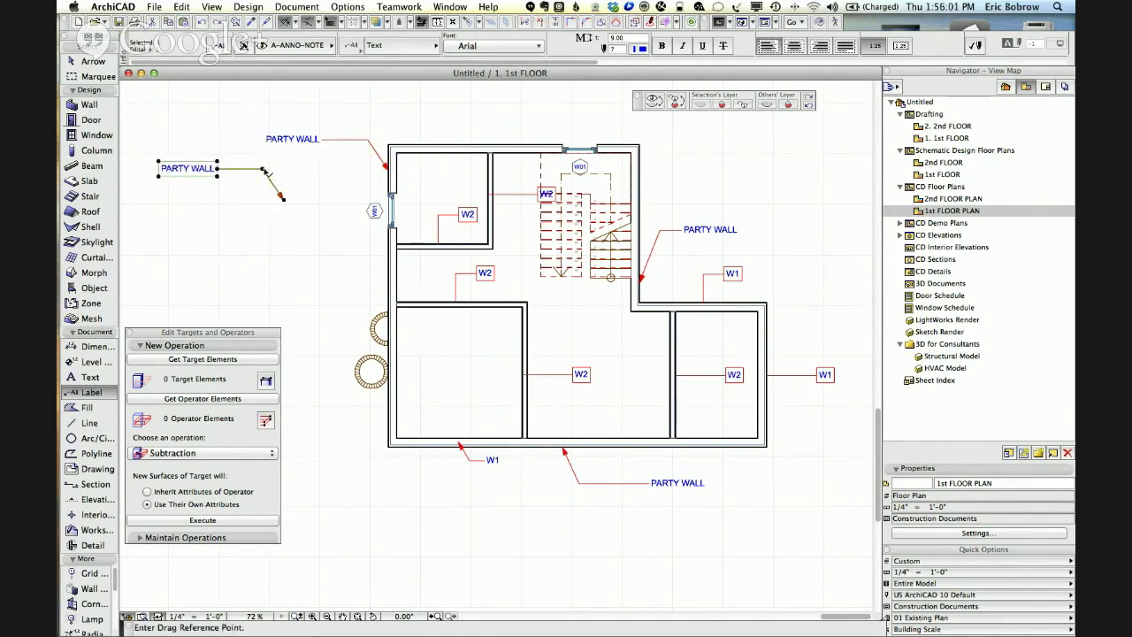
{"action": "left_click", "coordinate": [263, 169]}
{"action": "key", "text": "alt"}
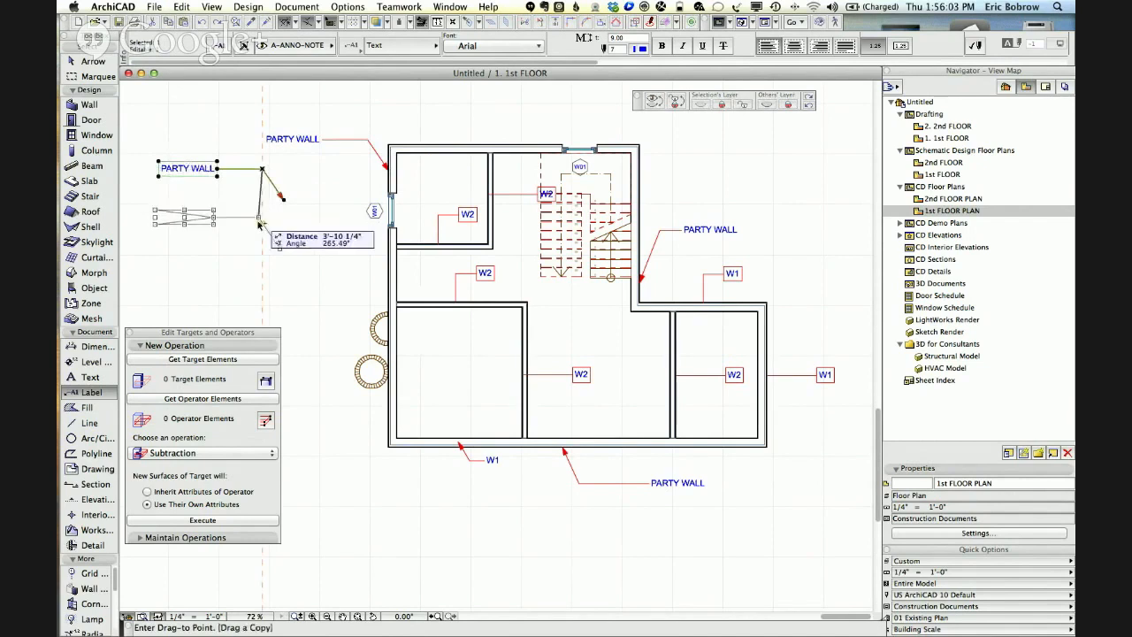
{"action": "left_click", "coordinate": [263, 193]}
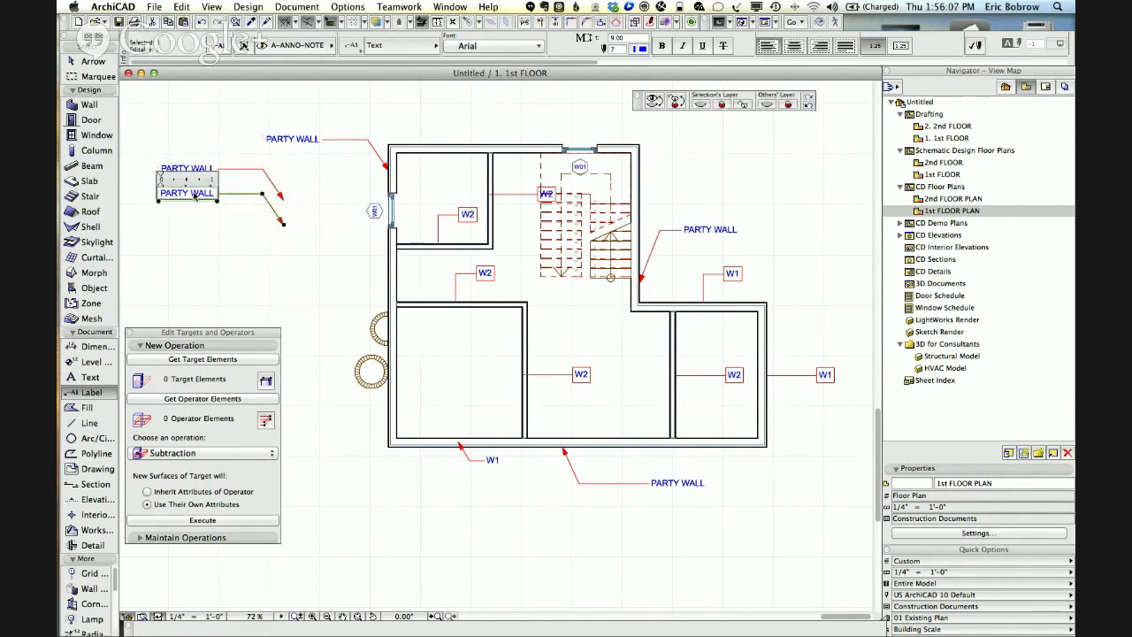
Change the lower copied label left of the plan from PARTY to DOUBLE so its text reads DOUBLE WALL.
{"action": "double_click", "coordinate": [187, 193]}
{"action": "left_click_drag", "start_coordinate": [175, 193], "coordinate": [188, 192]}
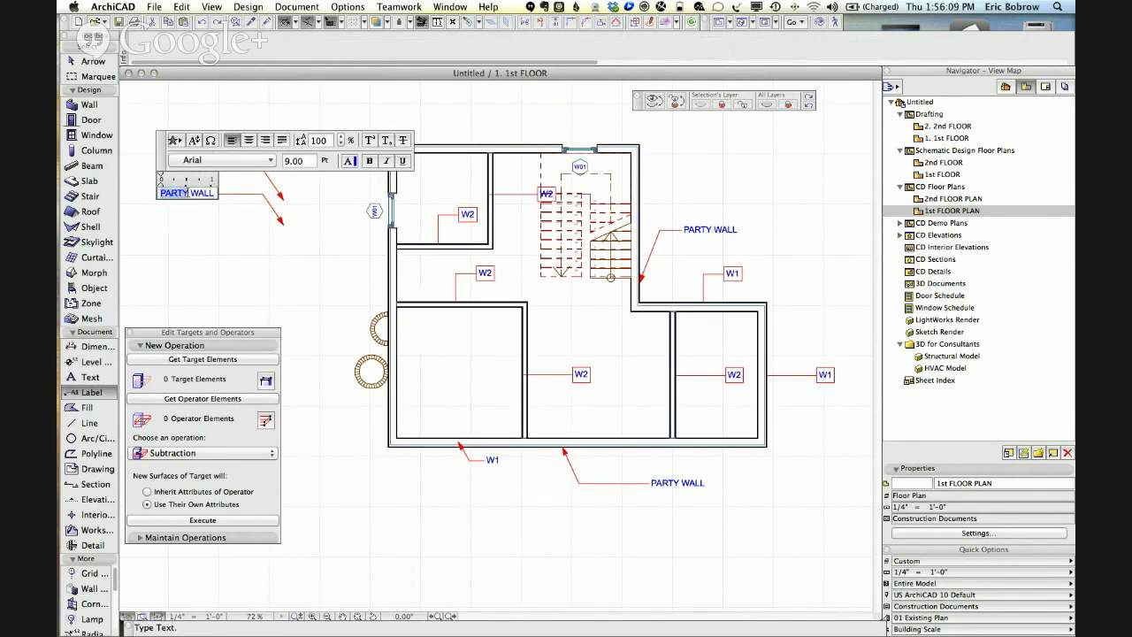
{"action": "type", "text": "DOR"}
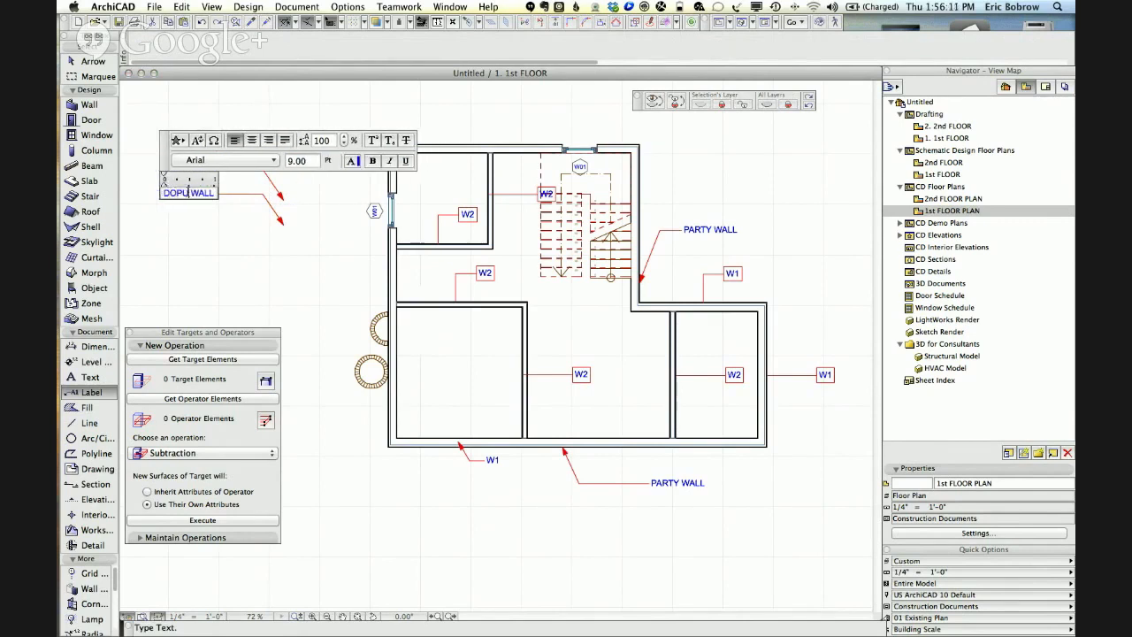
{"action": "key", "text": "BackSpace"}
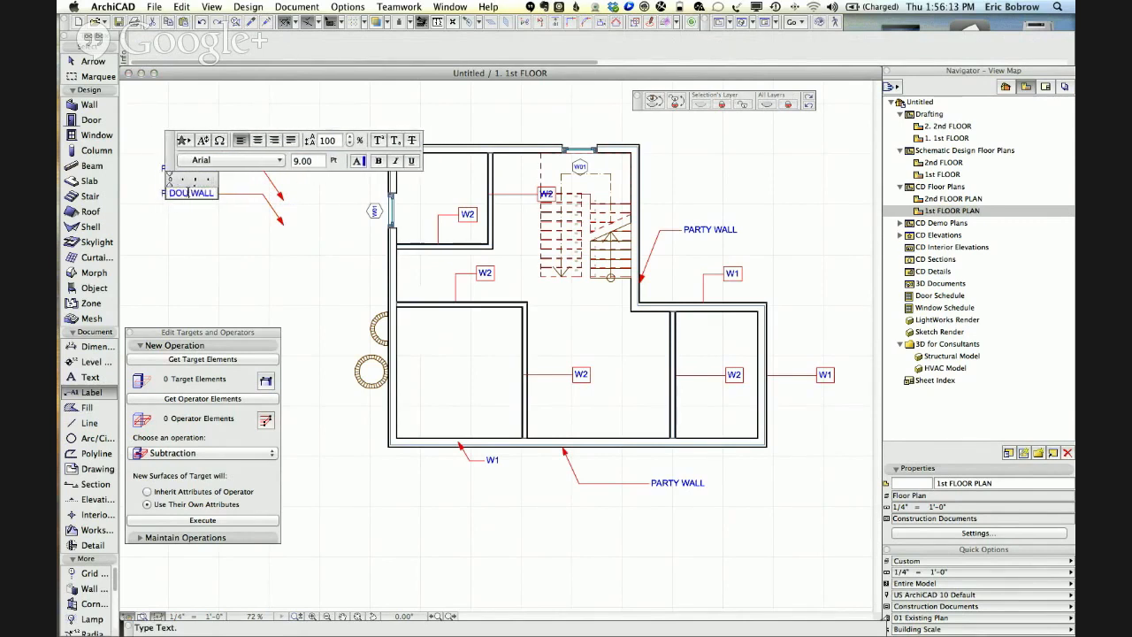
{"action": "type", "text": "UBLE"}
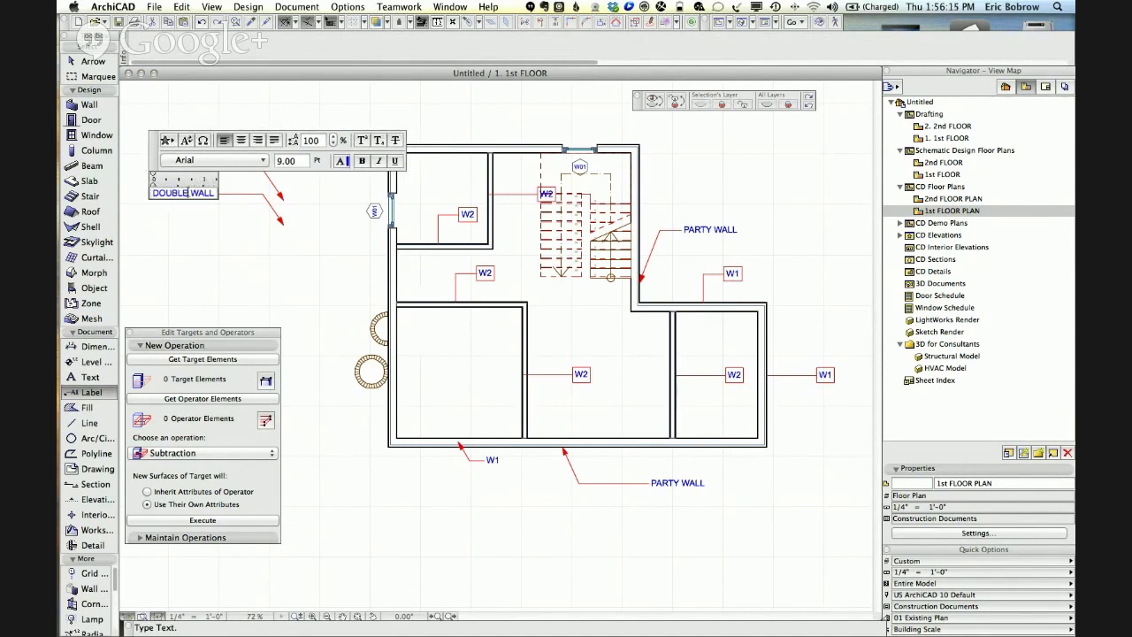
{"action": "left_click", "coordinate": [171, 269]}
Change the text of the upper copied label left of the plan to SINGLE WALL.
{"action": "left_click", "coordinate": [213, 168]}
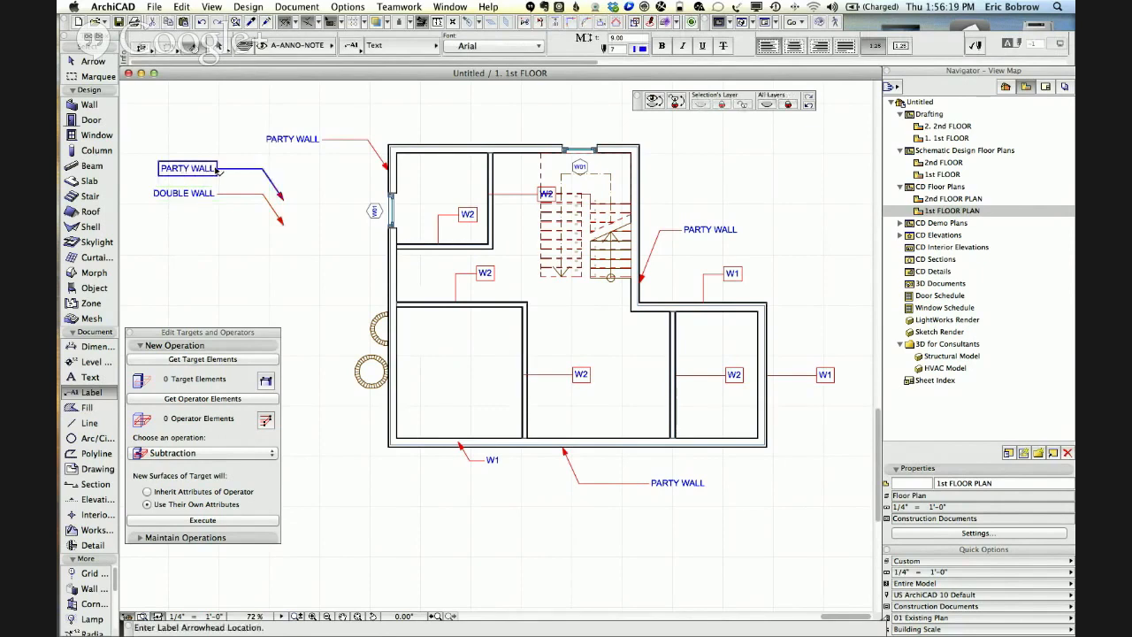
{"action": "double_click", "coordinate": [189, 169]}
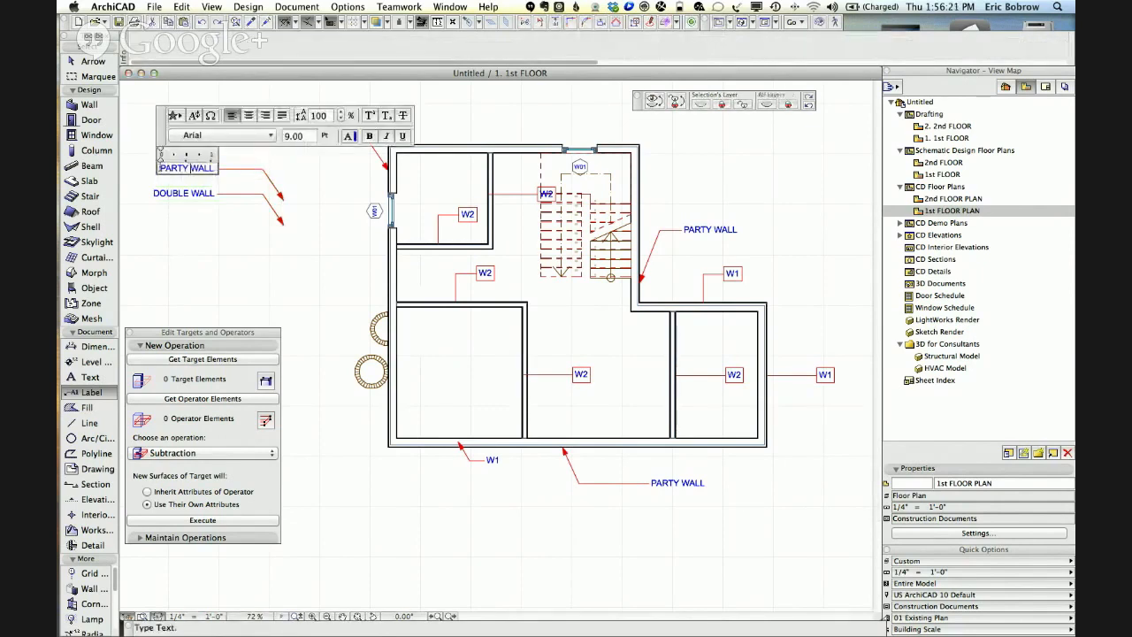
{"action": "left_click_drag", "start_coordinate": [188, 168], "coordinate": [154, 164]}
{"action": "type", "text": "SINGLE"}
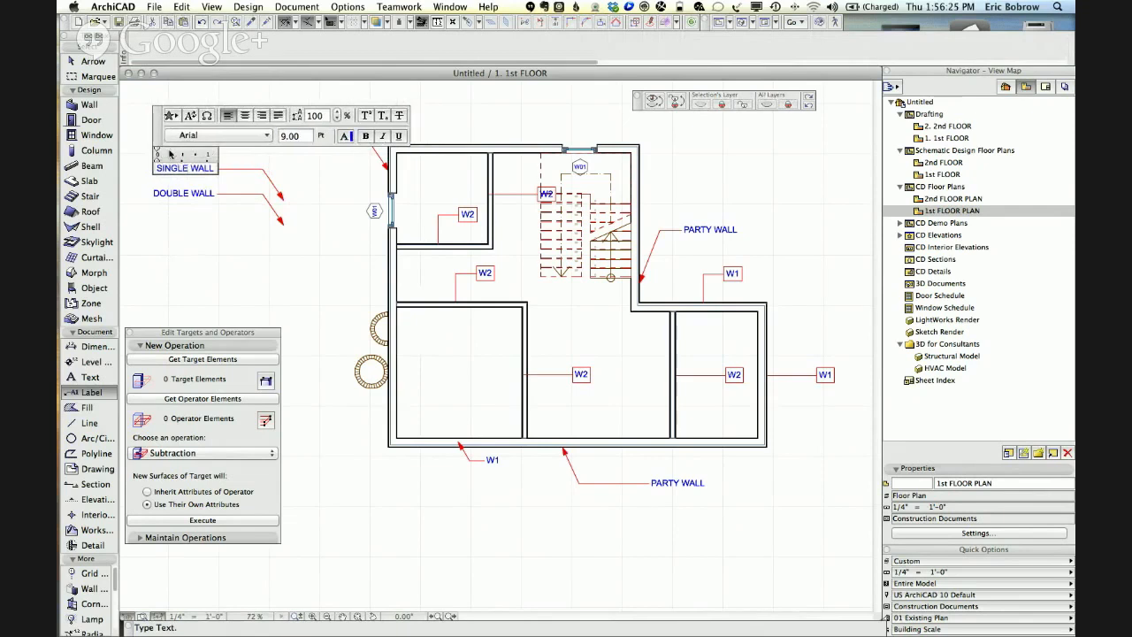
{"action": "left_click", "coordinate": [281, 266]}
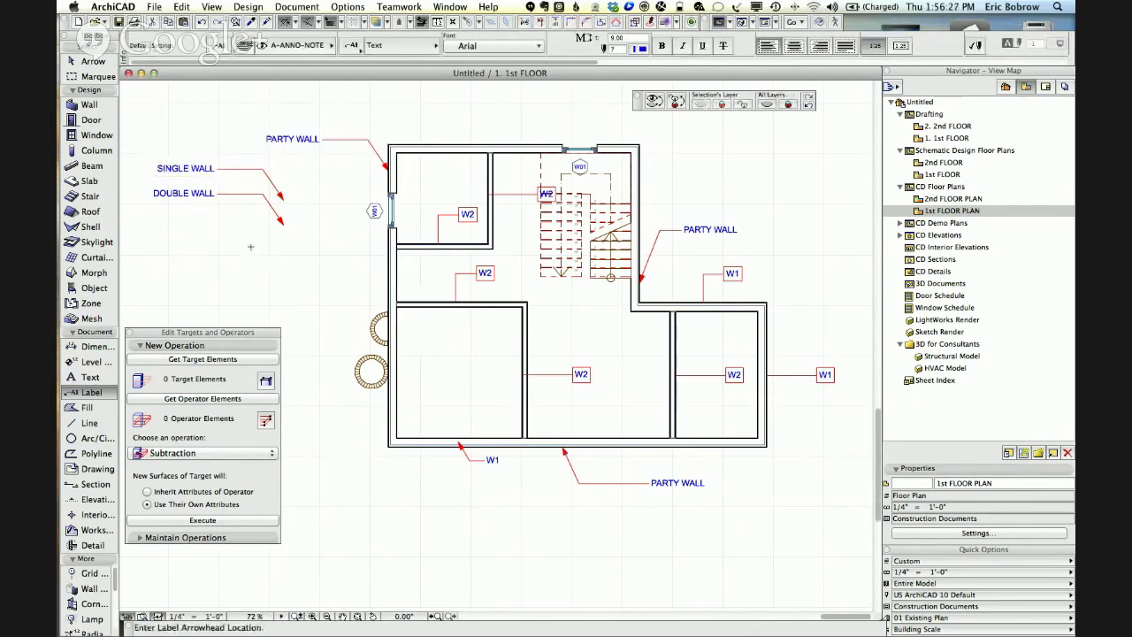
Pick up the SINGLE WALL label's settings and place SINGLE WALL labels with leaders on the interior walls left of the stairs and below.
{"action": "left_click", "coordinate": [266, 165]}
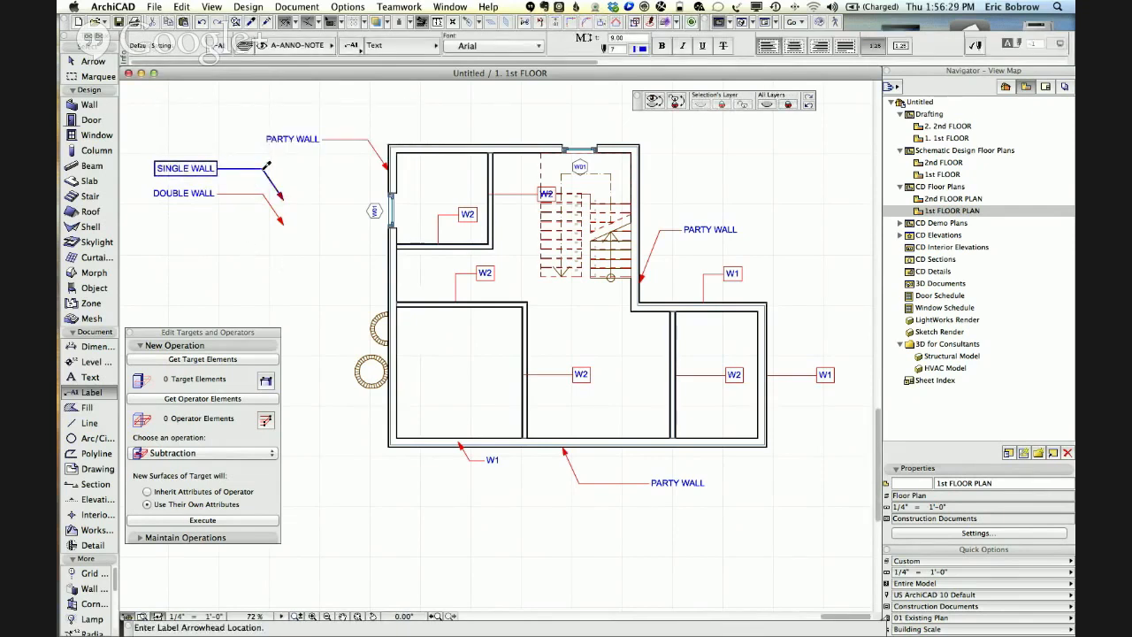
{"action": "left_click", "coordinate": [492, 220]}
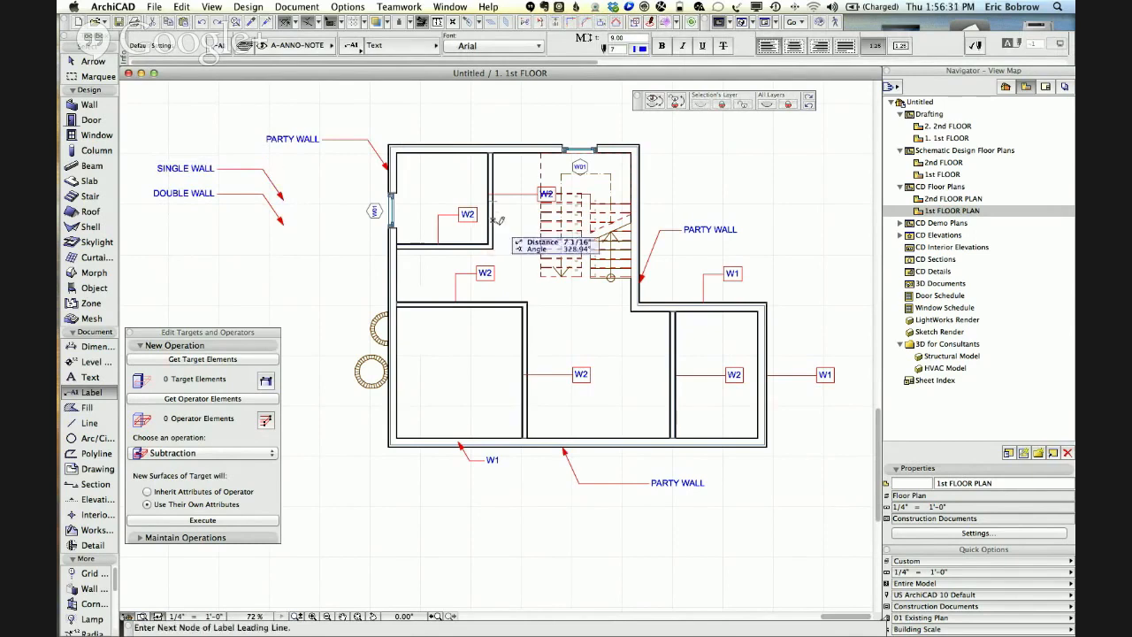
{"action": "left_click", "coordinate": [501, 227]}
{"action": "left_click", "coordinate": [506, 226]}
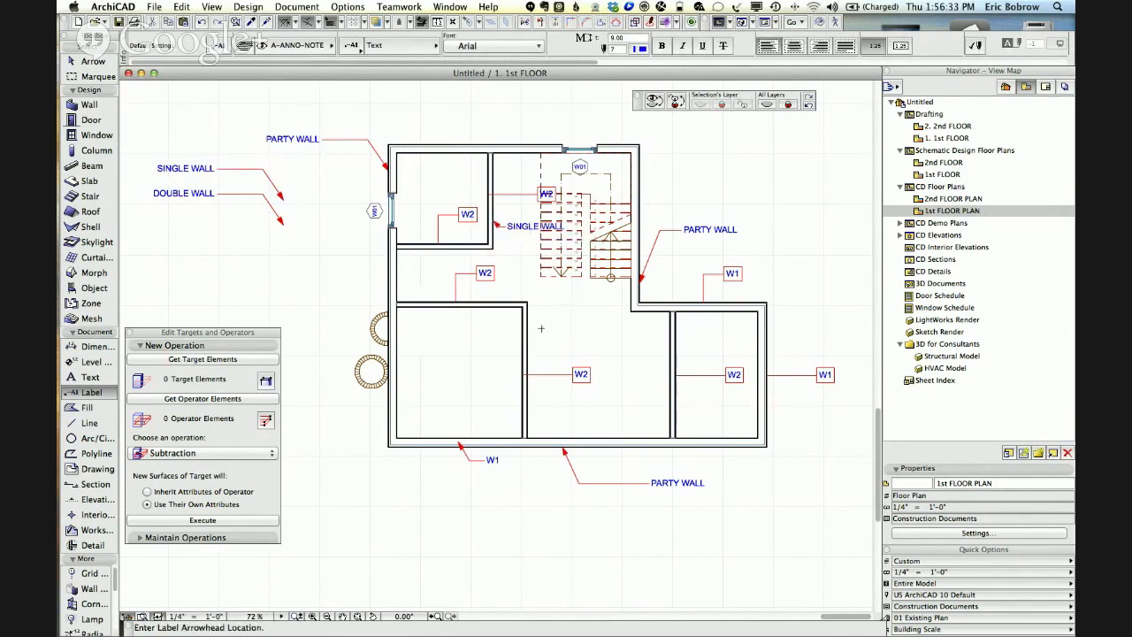
{"action": "left_click", "coordinate": [527, 338]}
{"action": "left_click", "coordinate": [533, 324]}
{"action": "left_click", "coordinate": [534, 325]}
Place a DOUBLE WALL label with a leader on the interior wall bounding the lower-right room.
{"action": "left_click", "coordinate": [668, 343]}
{"action": "left_click", "coordinate": [659, 351]}
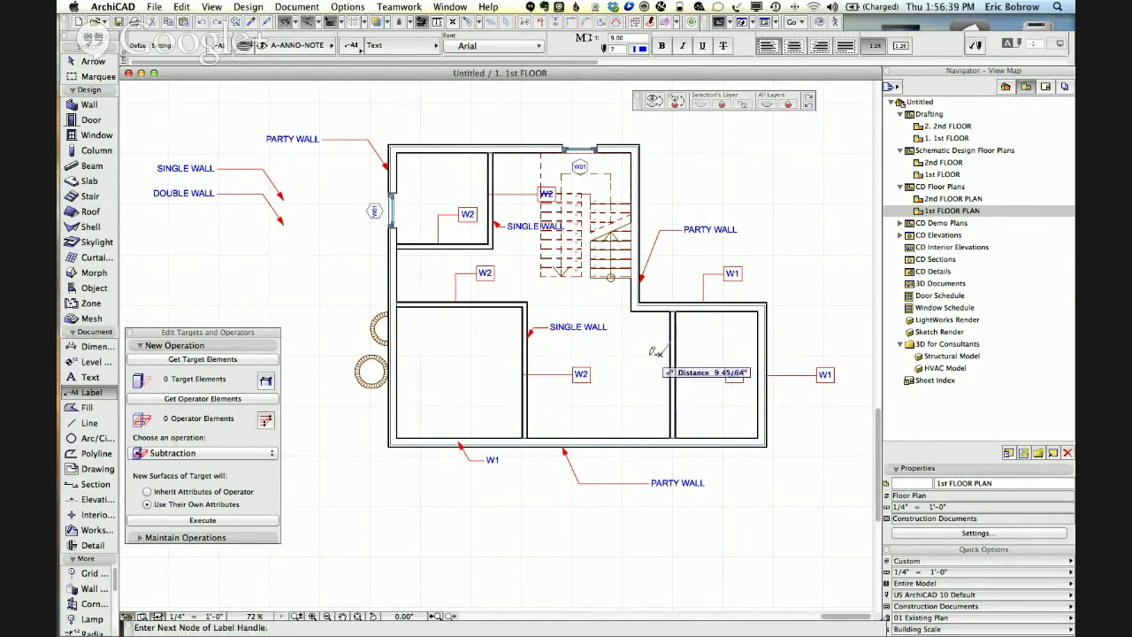
{"action": "left_click", "coordinate": [658, 352]}
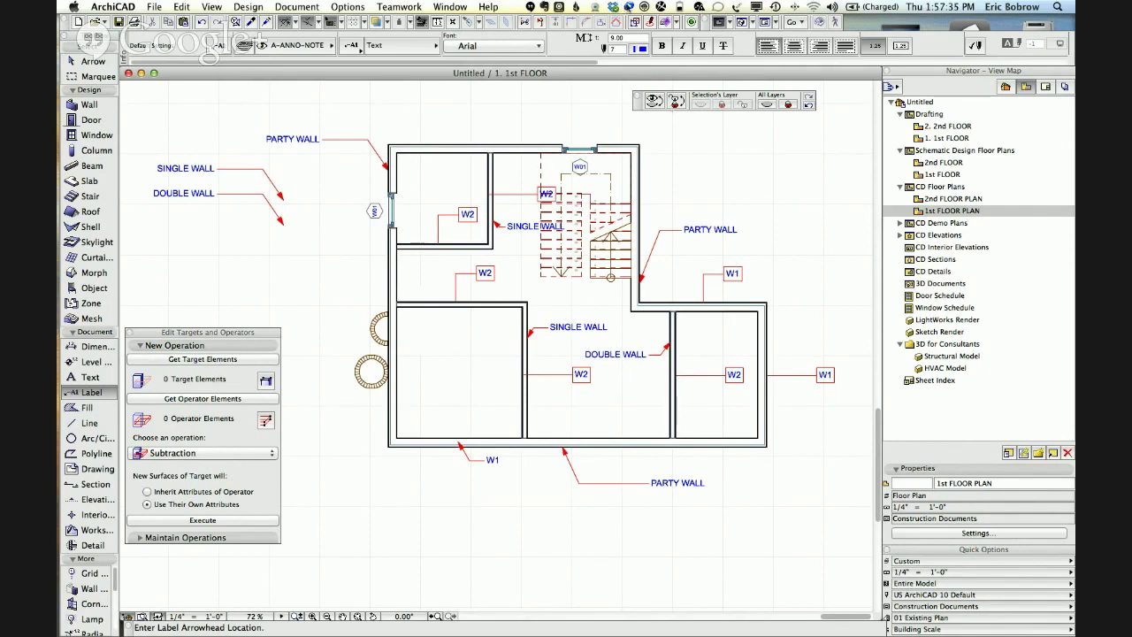
{"action": "left_click", "coordinate": [614, 8]}
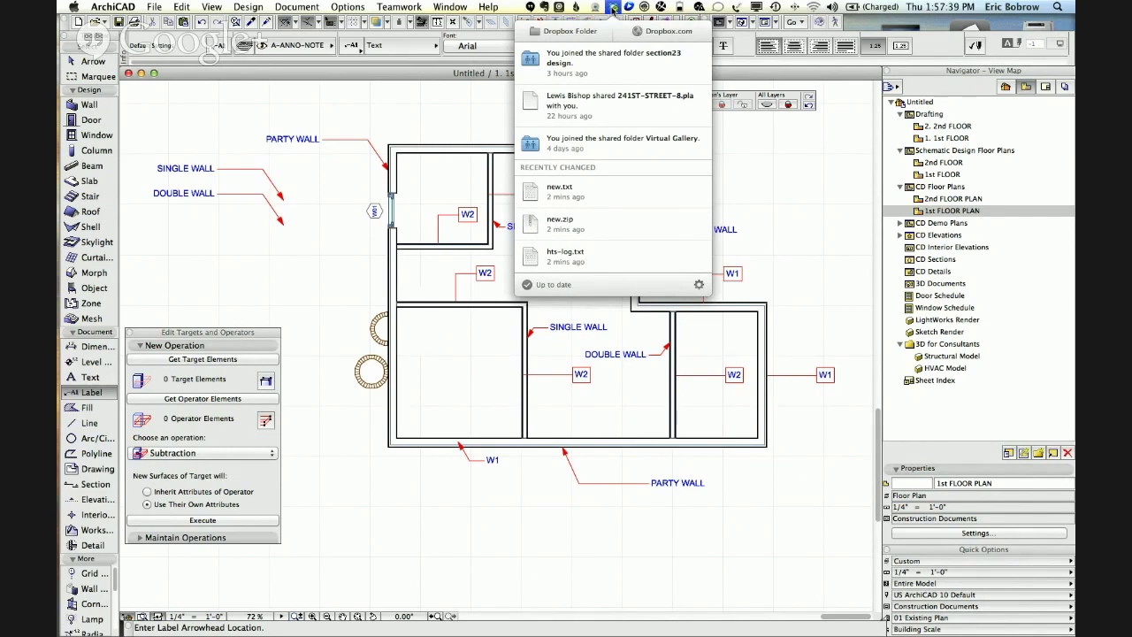
{"action": "left_click", "coordinate": [613, 7]}
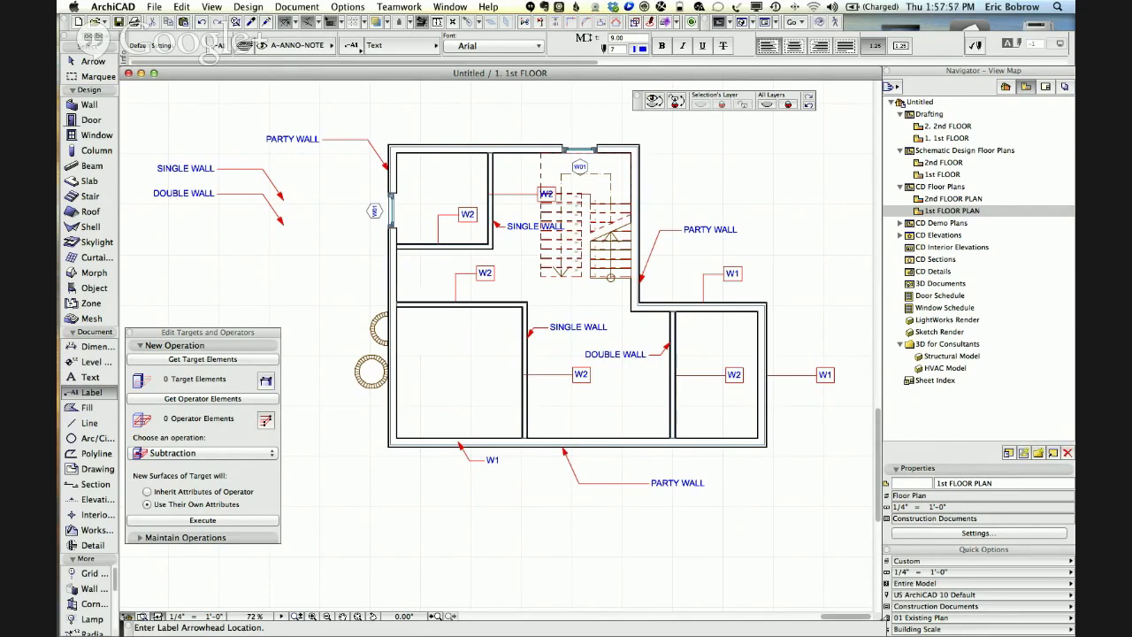
Switch to Adobe Acrobat Pro to examine the lot plan SP251038.pdf, and return to the floor plan in ArchiCAD.
{"action": "scroll", "coordinate": [769, 303], "scroll_direction": "down", "scroll_amount": 3}
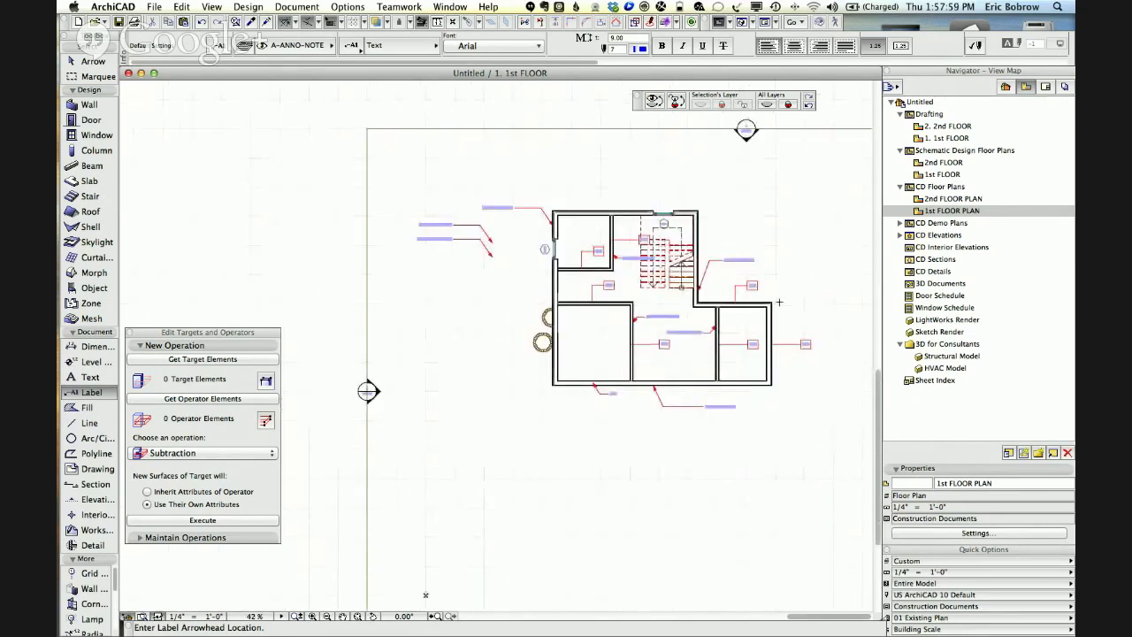
{"action": "scroll", "coordinate": [779, 302], "scroll_direction": "down", "scroll_amount": 3}
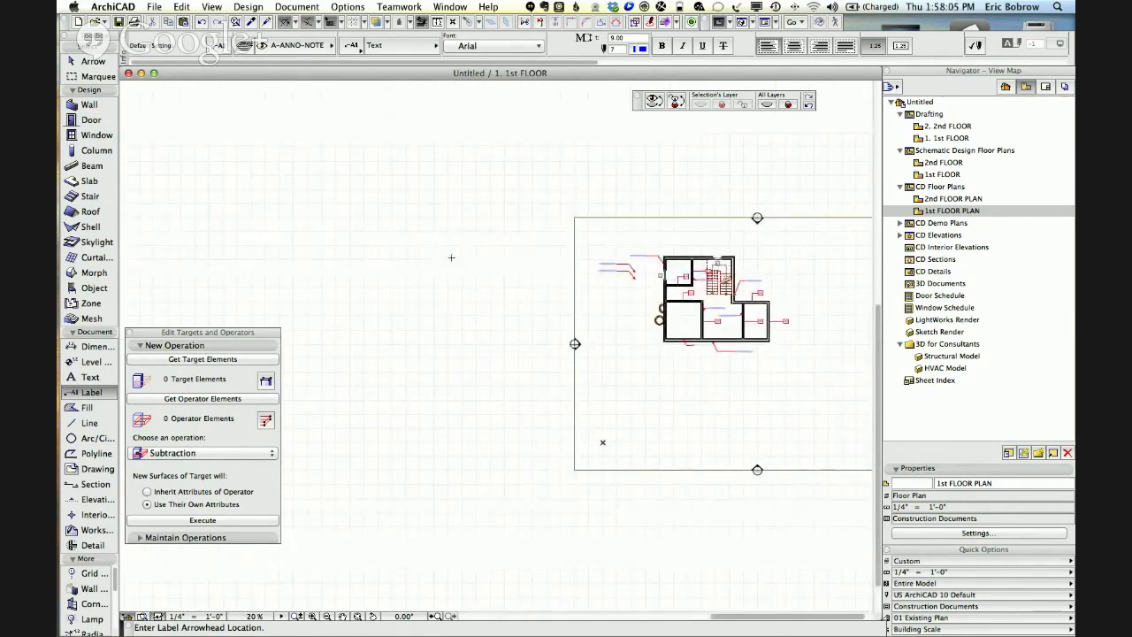
{"action": "key", "text": "super+Tab"}
{"action": "key", "text": "super+Tab"}
{"action": "key", "text": "super+Tab"}
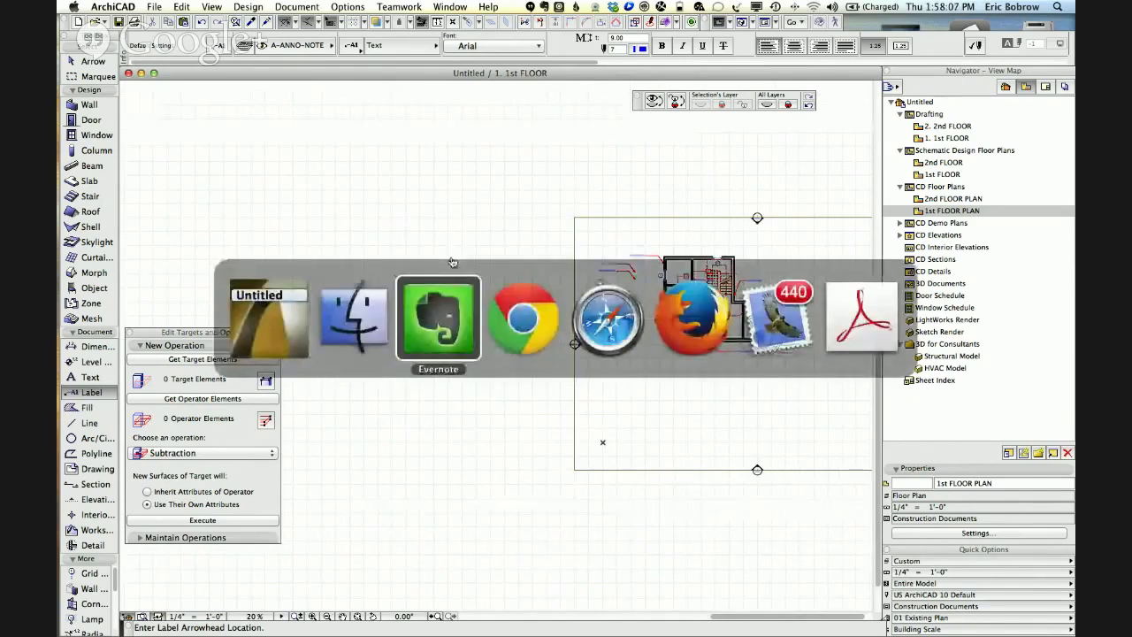
{"action": "key", "text": "super+Tab"}
{"action": "key", "text": "super+Tab"}
{"action": "key", "text": "super+Tab"}
{"action": "key", "text": "super+Tab"}
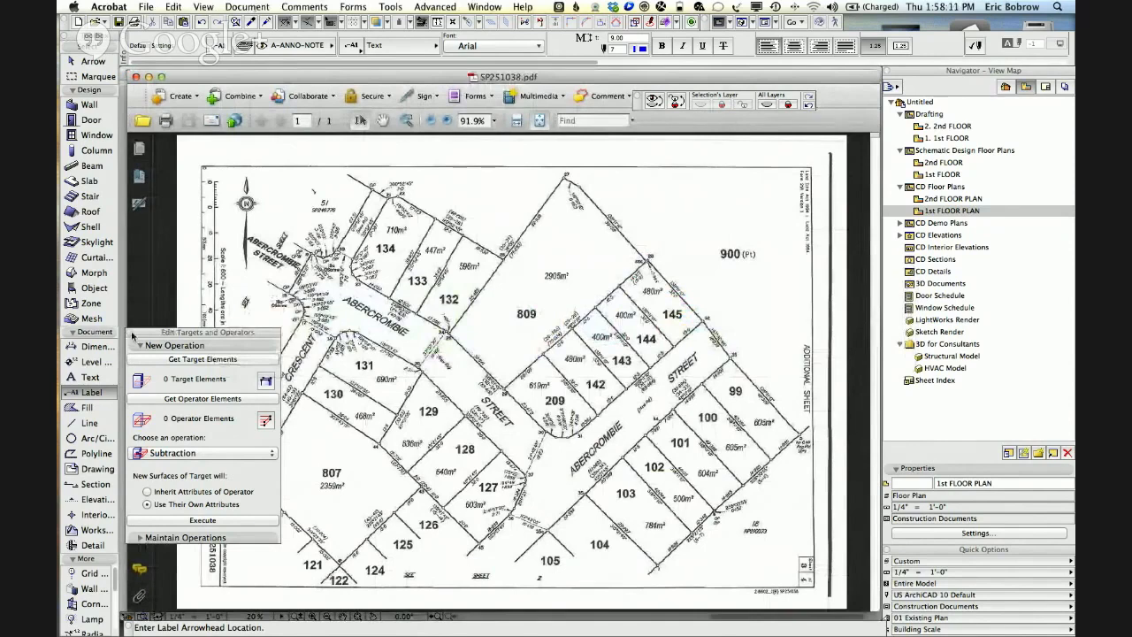
{"action": "key", "text": "super+Tab"}
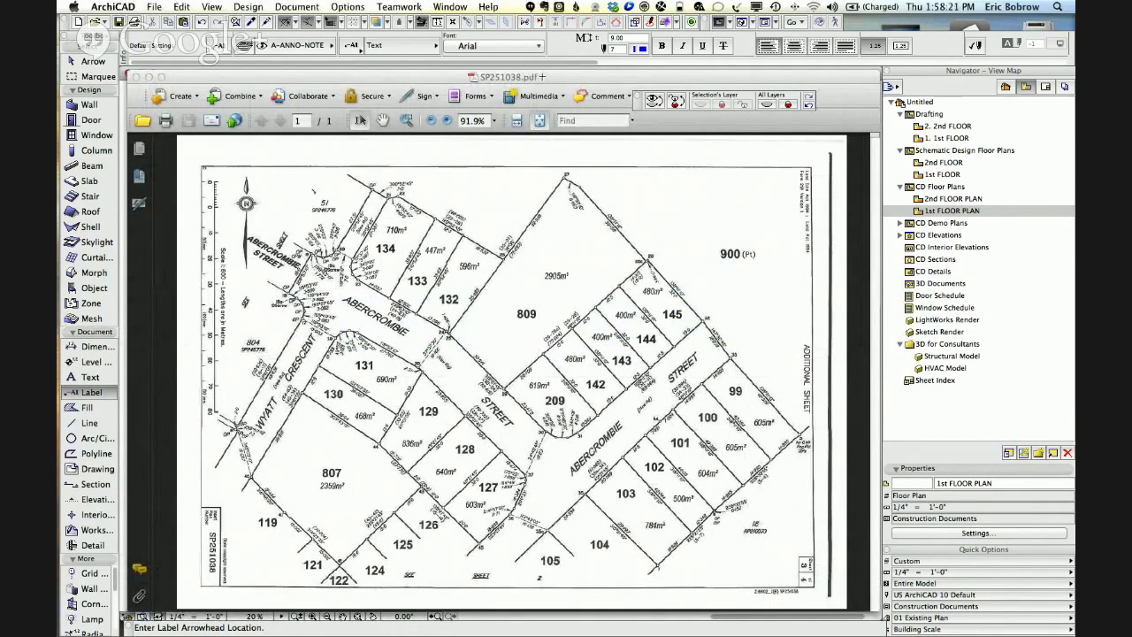
{"action": "key", "text": "super+Tab"}
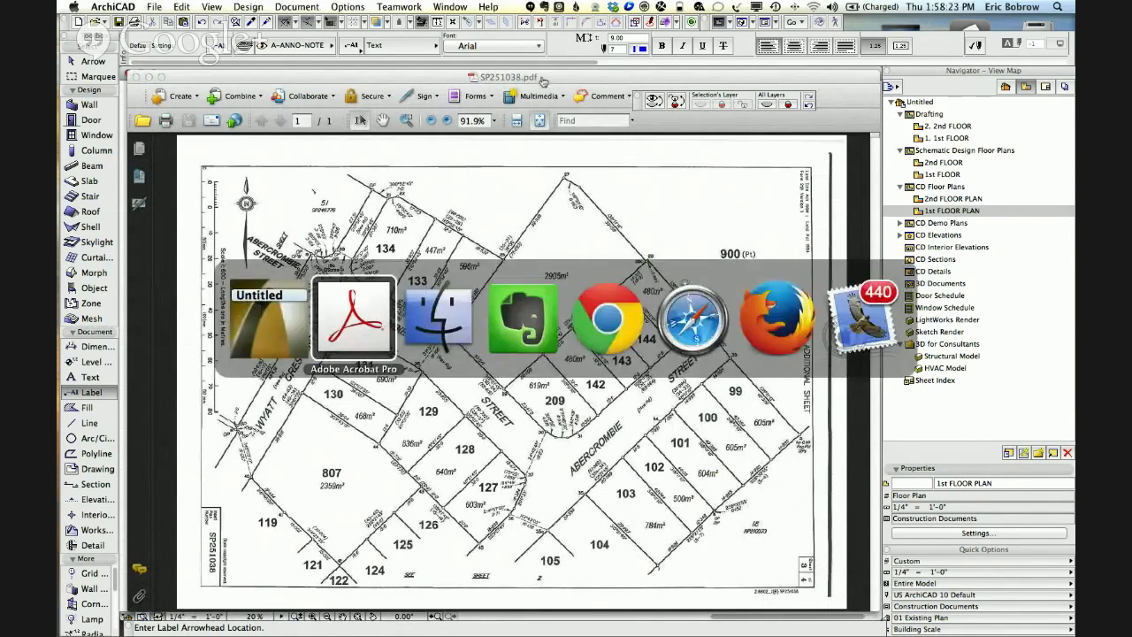
{"action": "left_click", "coordinate": [304, 300]}
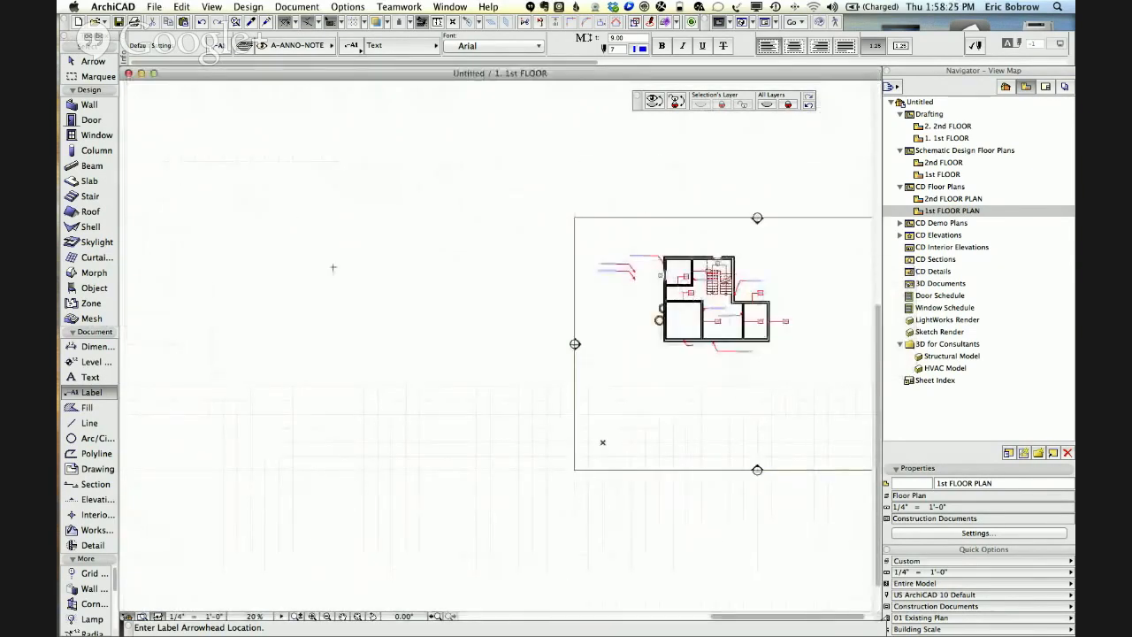
Start placing an external drawing and open the Dropbox folder to look for the file.
{"action": "left_click", "coordinate": [154, 6]}
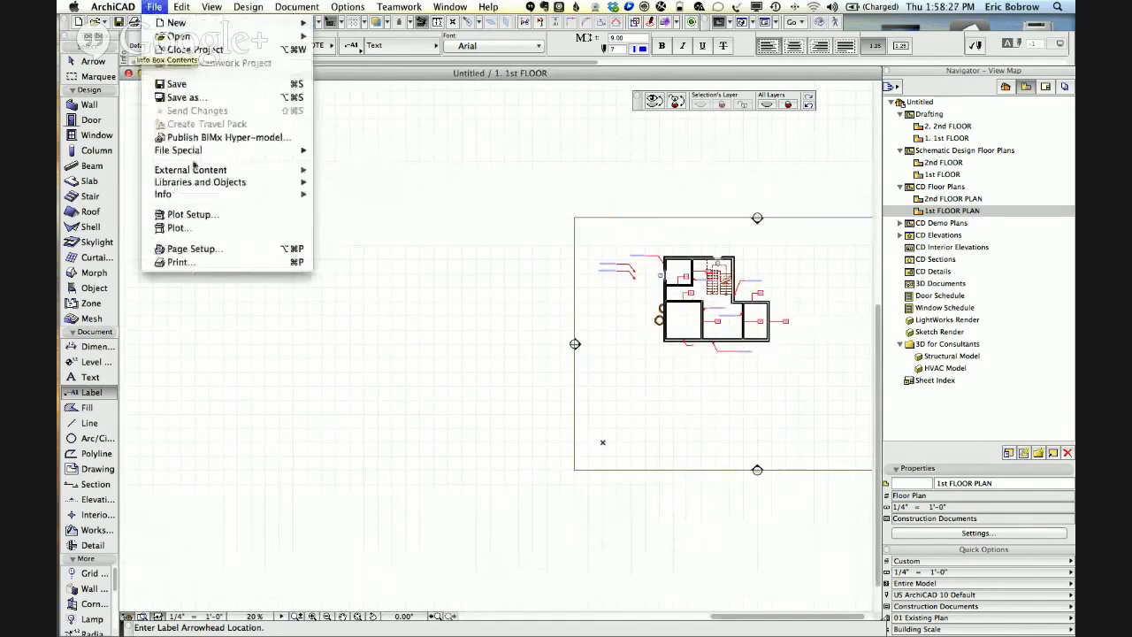
{"action": "mouse_move", "coordinate": [194, 168]}
{"action": "left_click", "coordinate": [400, 223]}
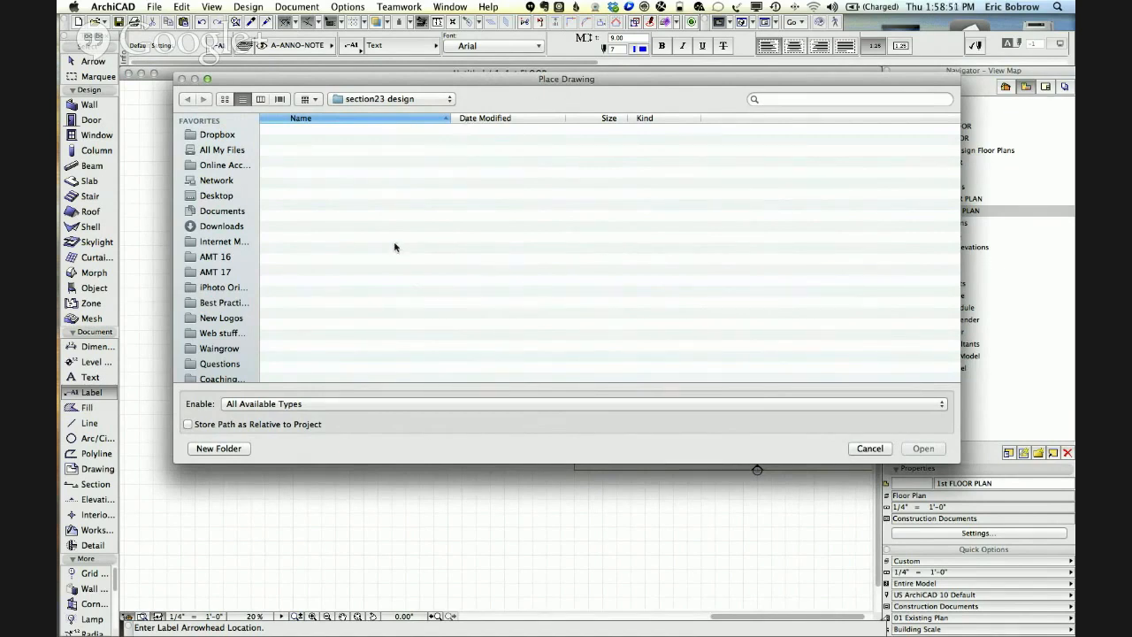
{"action": "left_click", "coordinate": [408, 103]}
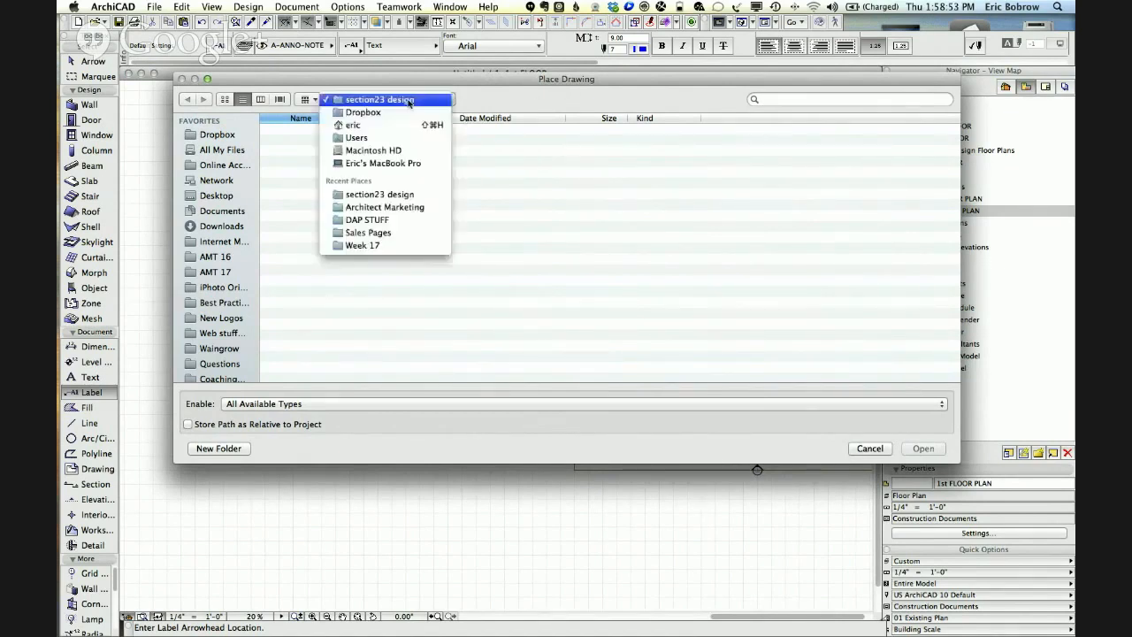
{"action": "left_click", "coordinate": [401, 113]}
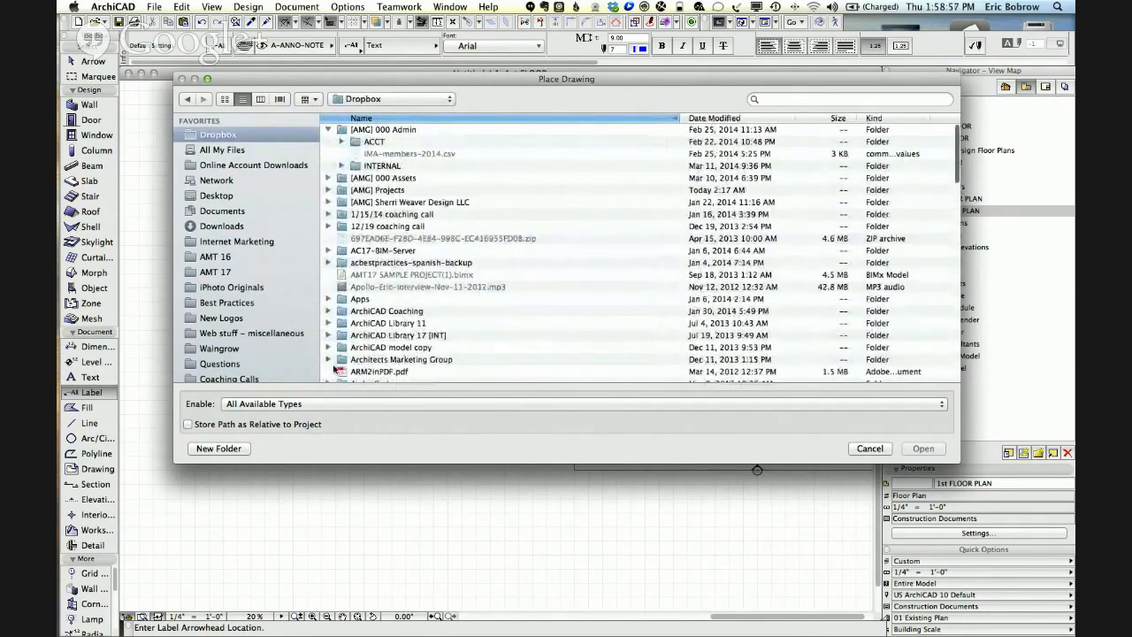
Check the lot plan's file name in Adobe Acrobat Pro and browse the Downloads and Dropbox folders for it.
{"action": "key", "text": "super+Tab"}
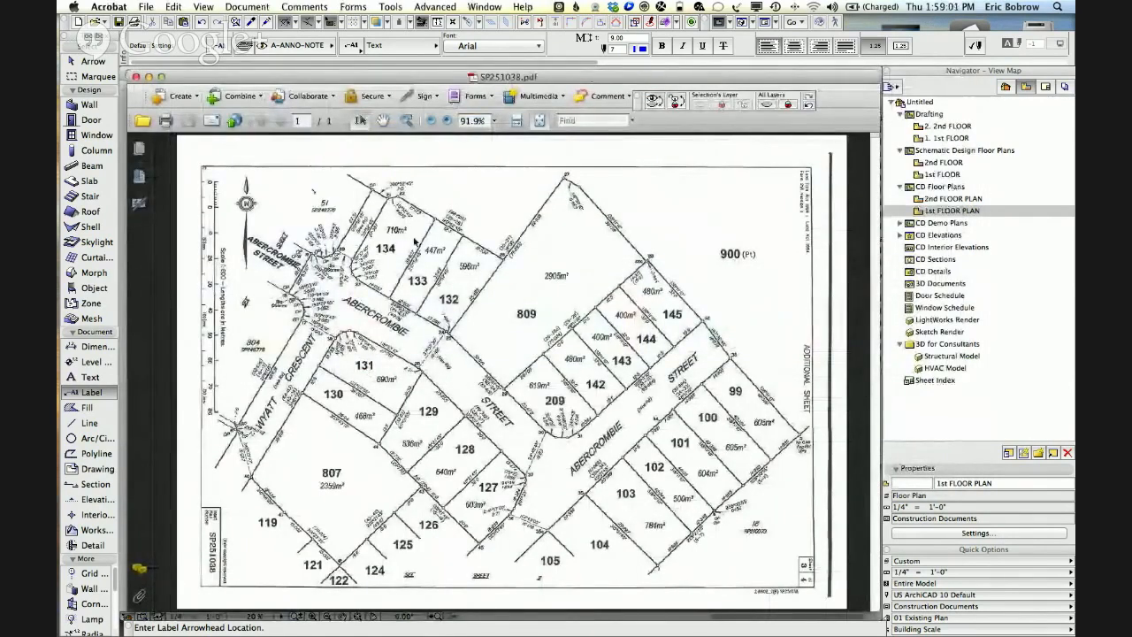
{"action": "key", "text": "super+Tab"}
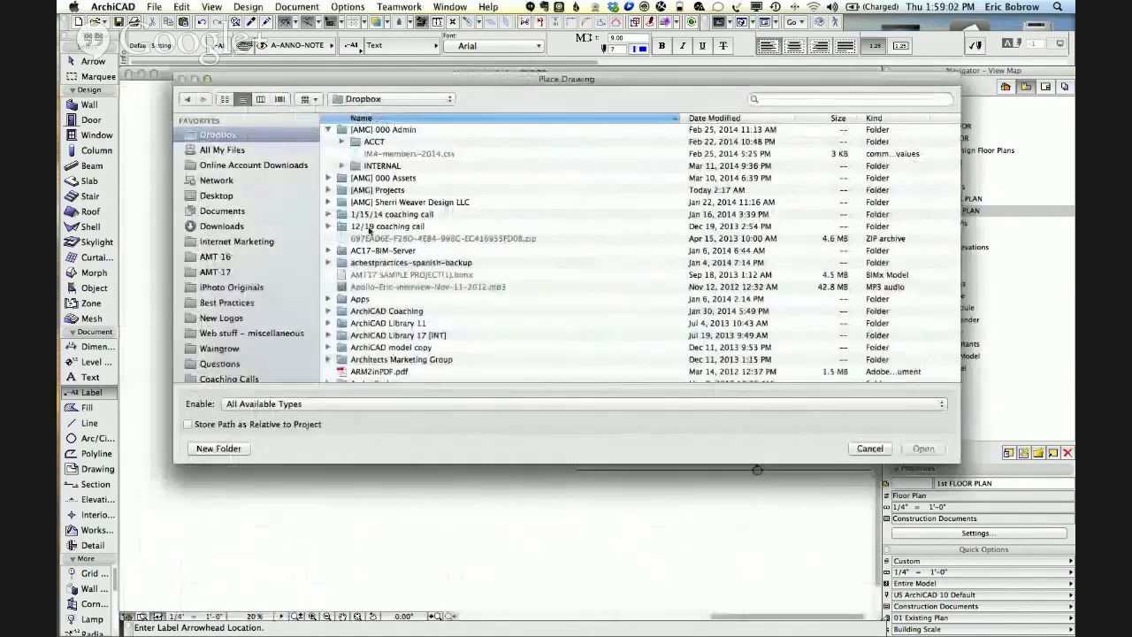
{"action": "left_click", "coordinate": [222, 227]}
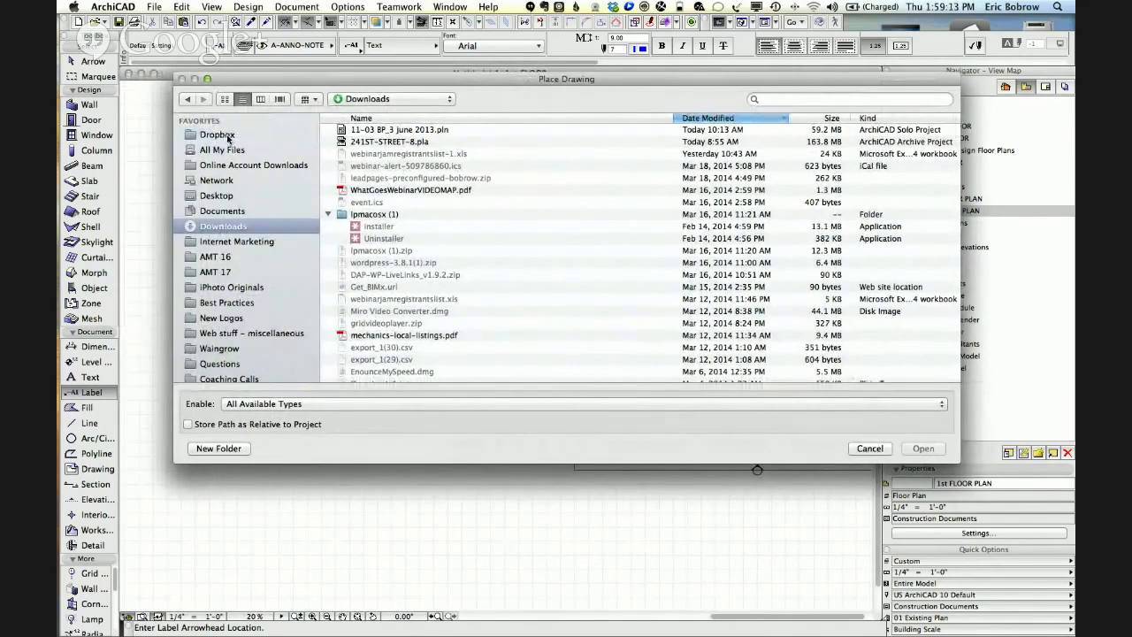
{"action": "left_click", "coordinate": [227, 136]}
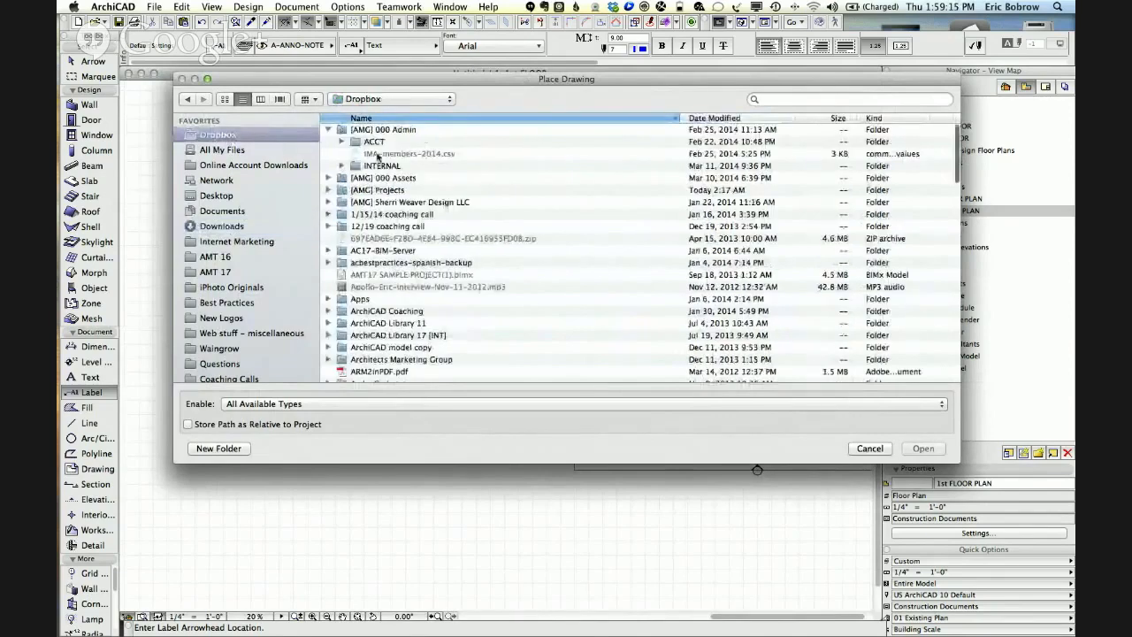
{"action": "scroll", "coordinate": [437, 304], "scroll_direction": "down", "scroll_amount": 15}
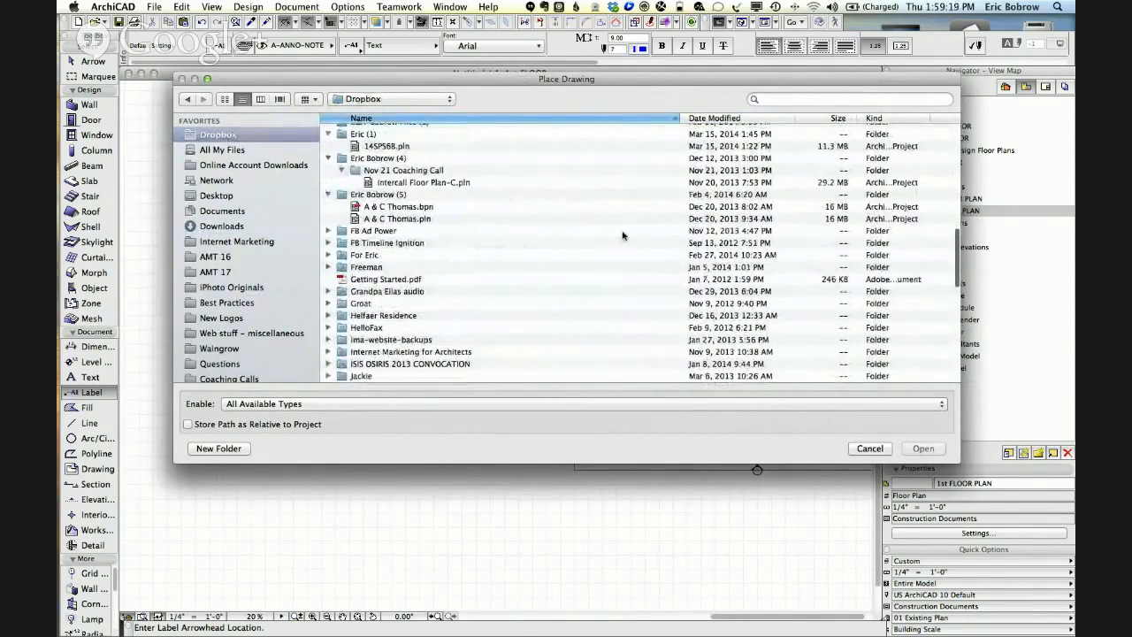
{"action": "key", "text": "super+Tab"}
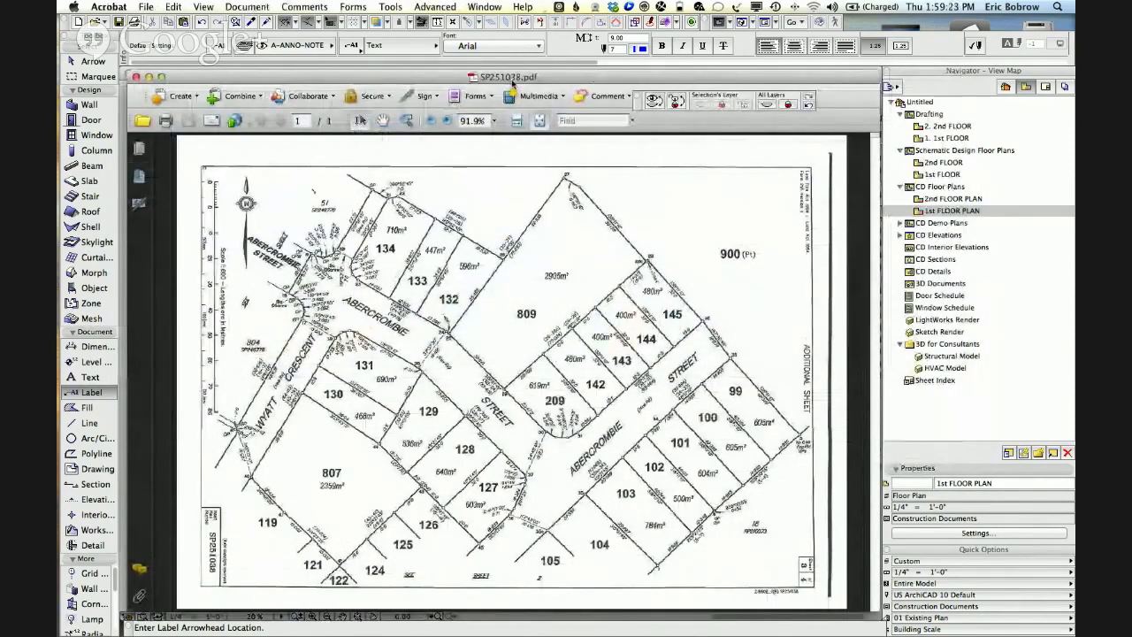
{"action": "key", "text": "super+Tab"}
Search for sp25 and place the Mail Downloads copy of SP251038.pdf as an external drawing left of the building.
{"action": "left_click", "coordinate": [791, 99]}
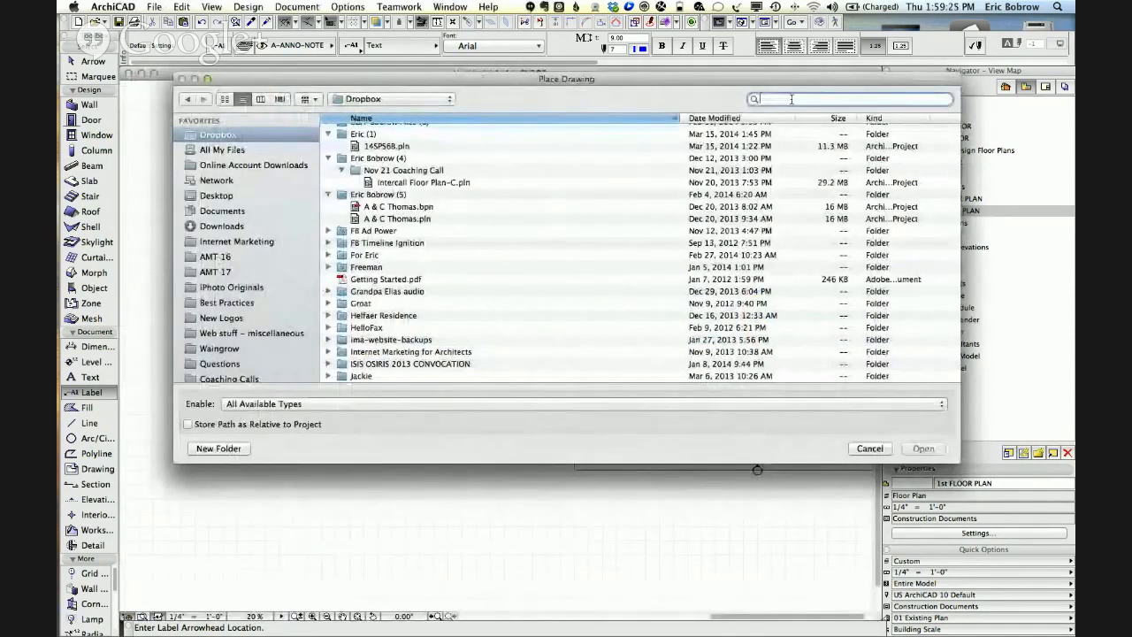
{"action": "type", "text": "sp25"}
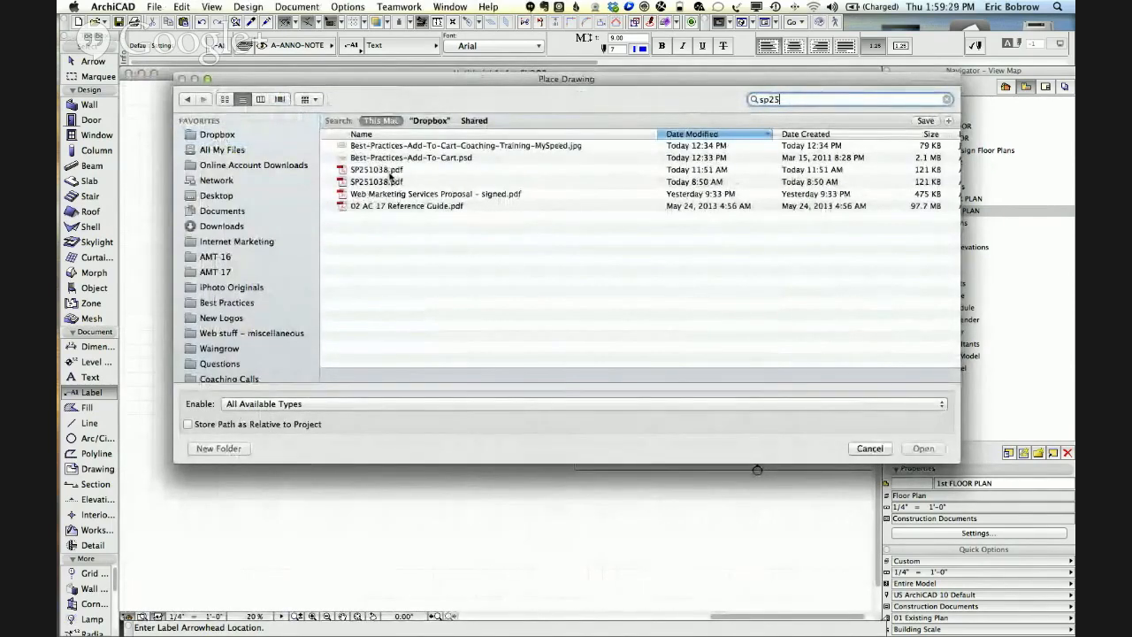
{"action": "left_click", "coordinate": [377, 147]}
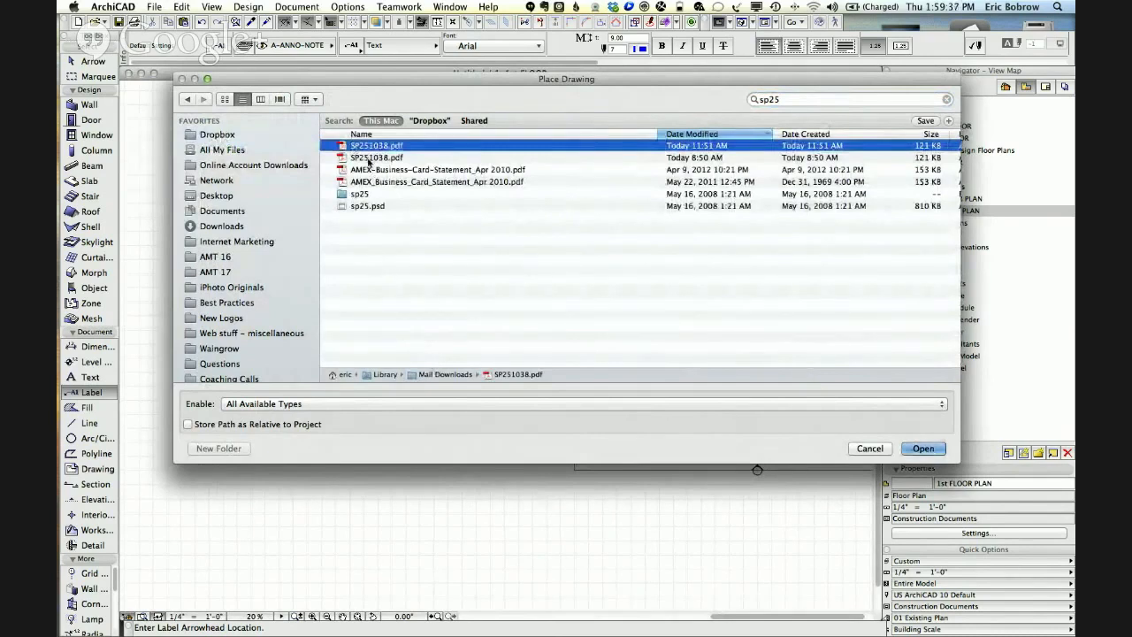
{"action": "left_click", "coordinate": [358, 157]}
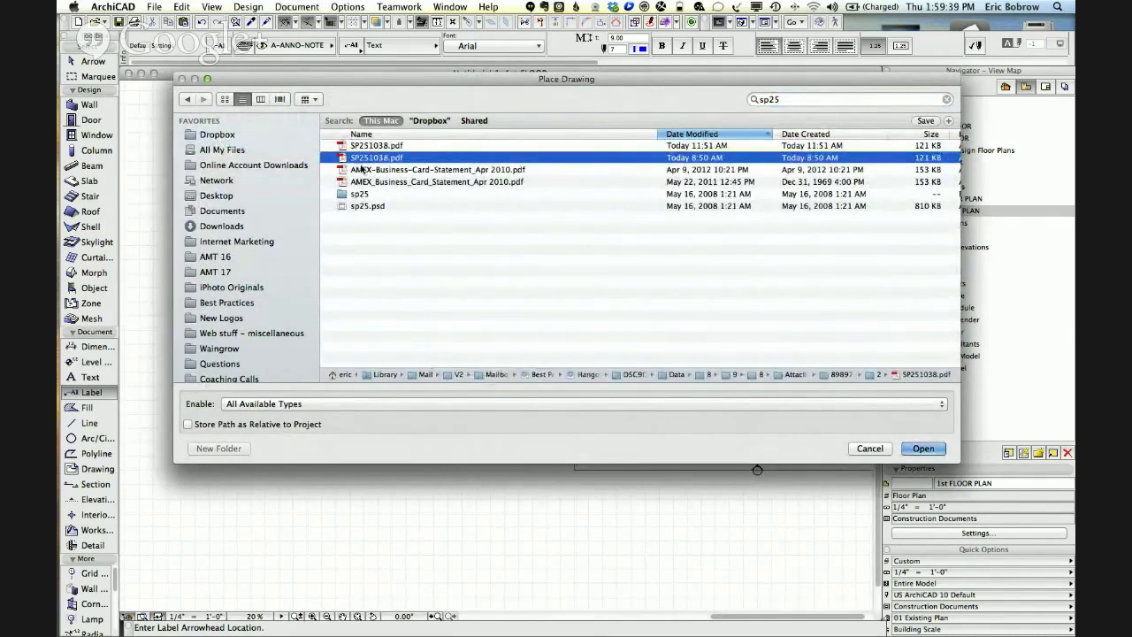
{"action": "left_click", "coordinate": [379, 146]}
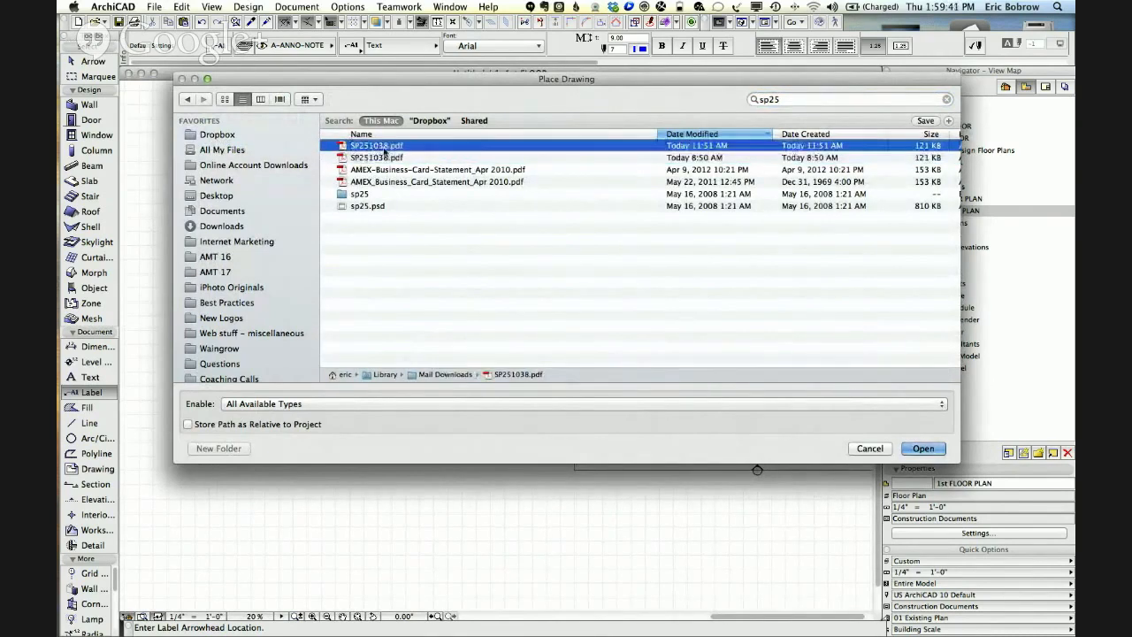
{"action": "left_click", "coordinate": [912, 450]}
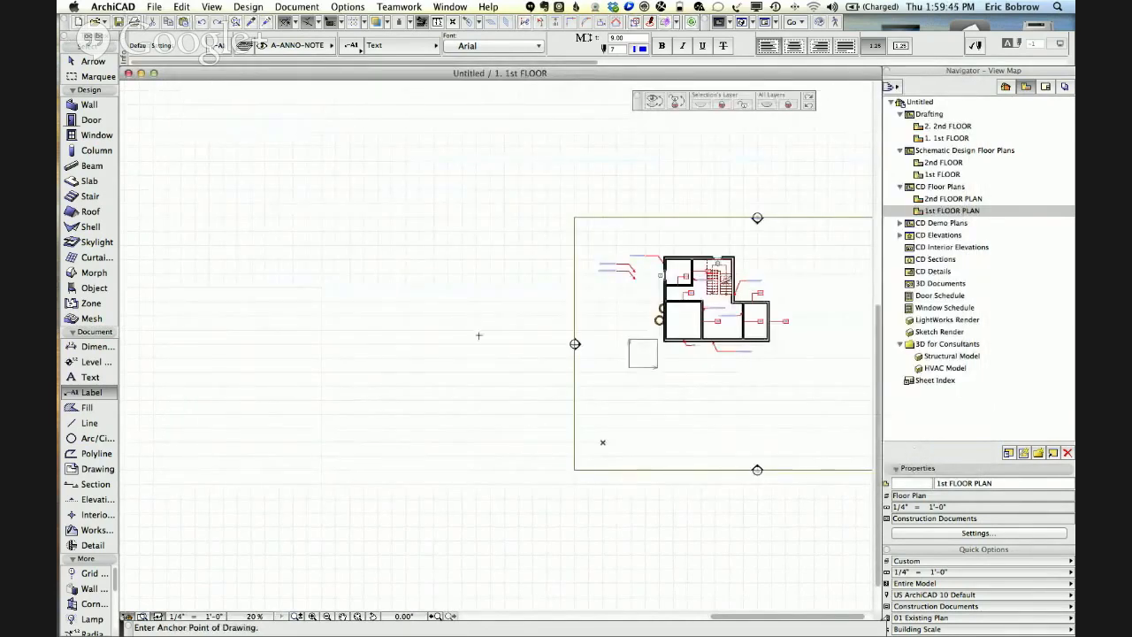
{"action": "left_click", "coordinate": [258, 330]}
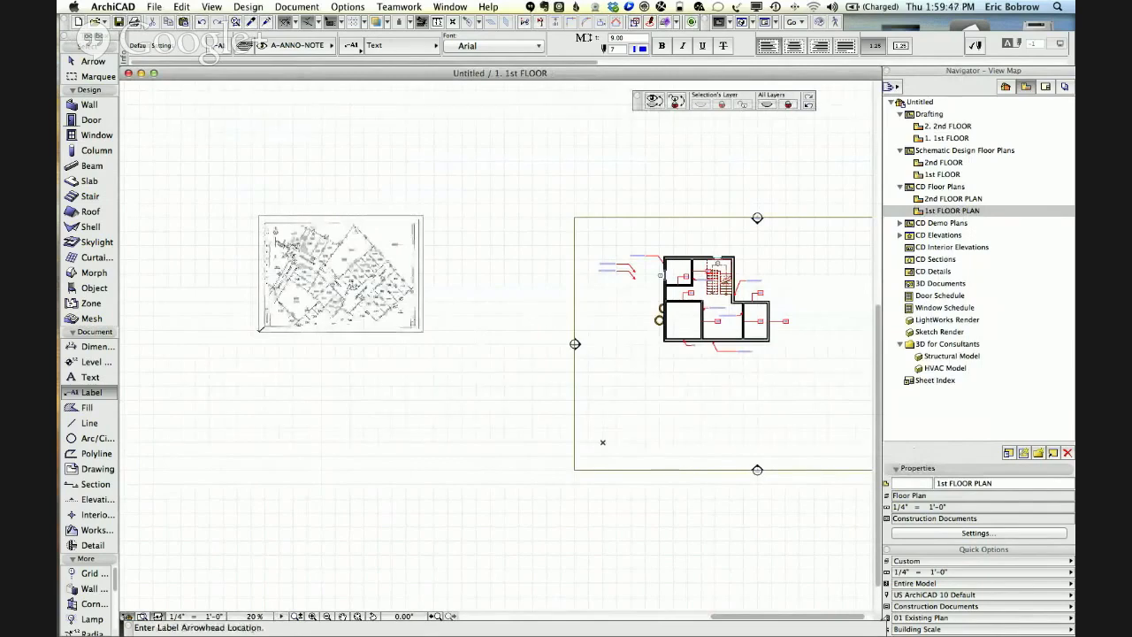
Examine the placed lot plan up close, including its boundary dimensions and scale note.
{"action": "scroll", "coordinate": [258, 331], "scroll_direction": "up", "scroll_amount": 5}
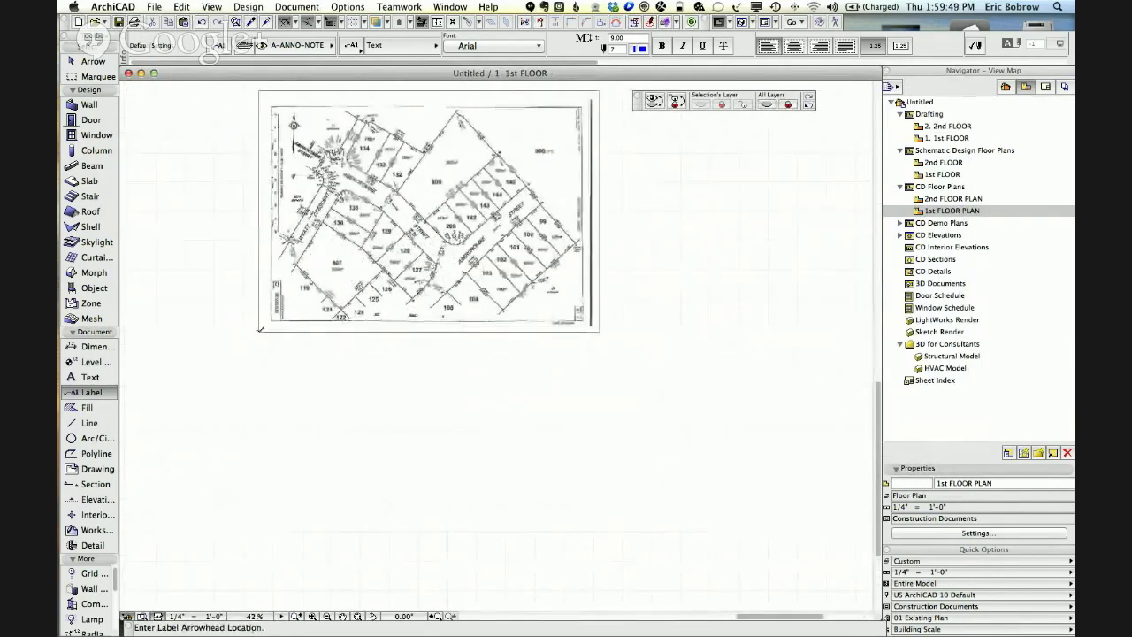
{"action": "scroll", "coordinate": [258, 330], "scroll_direction": "up", "scroll_amount": 12}
{"action": "middle_click_drag", "start_coordinate": [651, 279], "coordinate": [454, 498]}
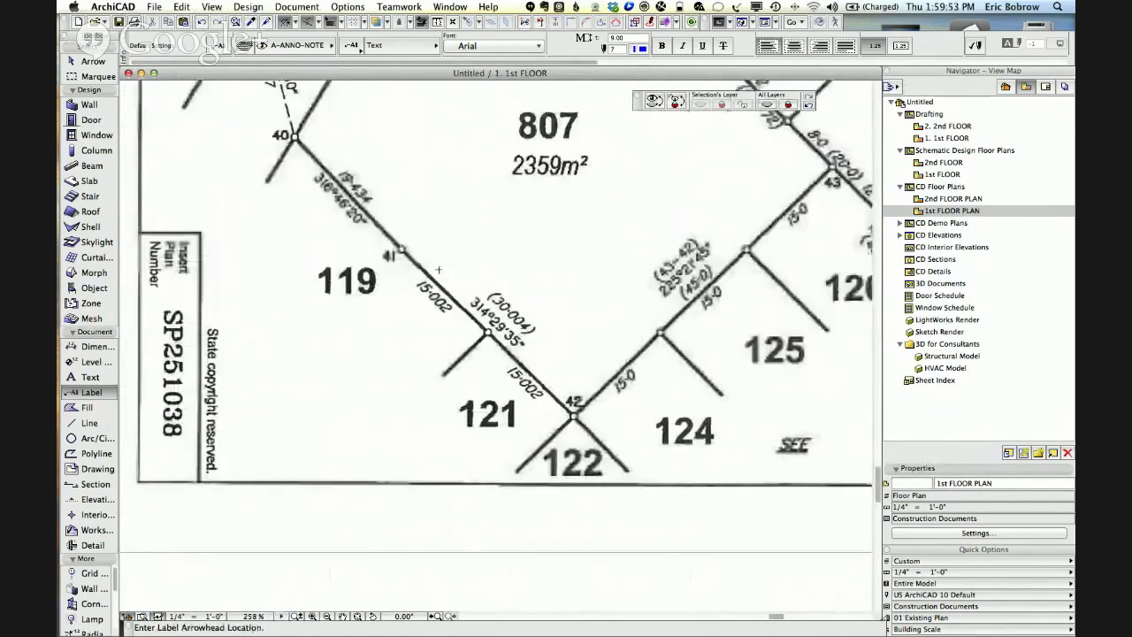
{"action": "middle_click_drag", "start_coordinate": [355, 220], "coordinate": [574, 563]}
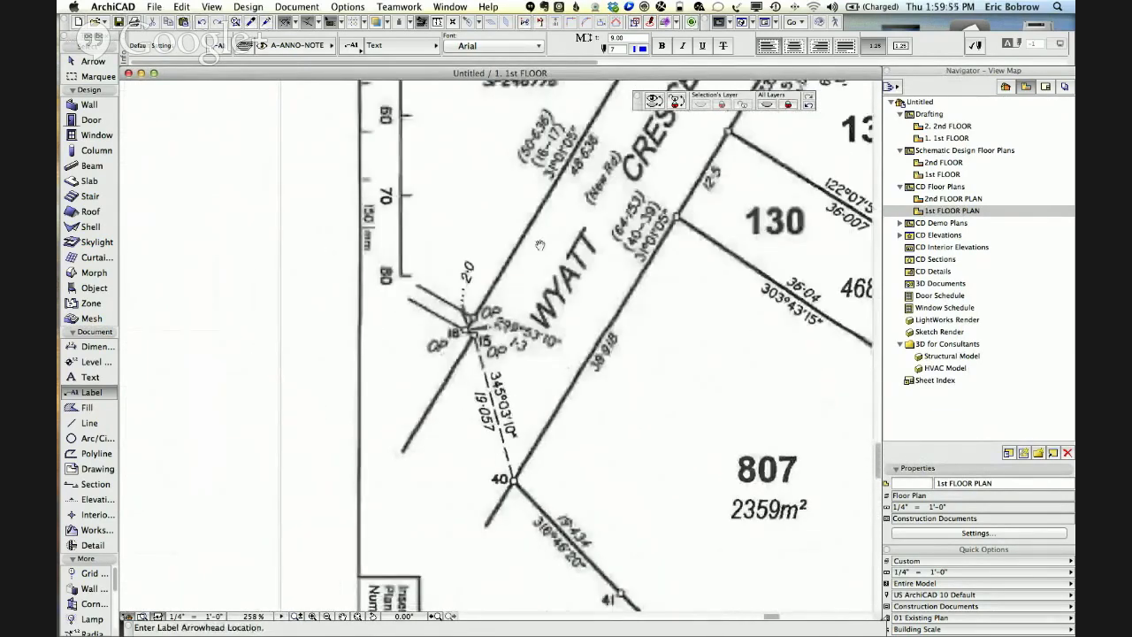
{"action": "scroll", "coordinate": [559, 310], "scroll_direction": "up", "scroll_amount": 5}
{"action": "scroll", "coordinate": [549, 256], "scroll_direction": "up", "scroll_amount": 5}
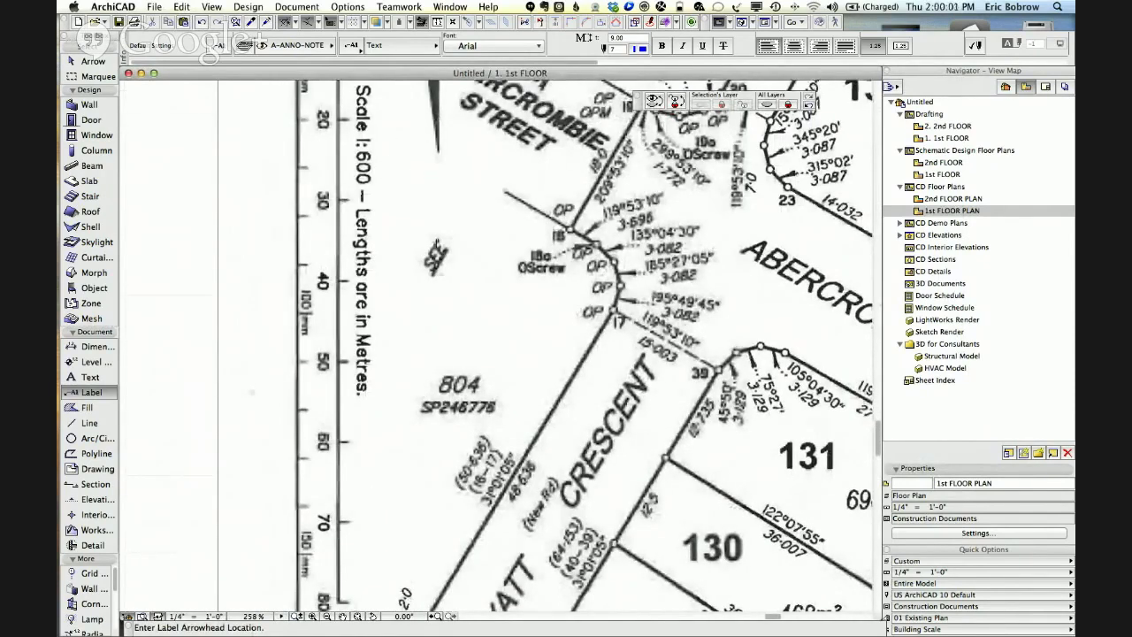
{"action": "scroll", "coordinate": [437, 243], "scroll_direction": "down", "scroll_amount": 10}
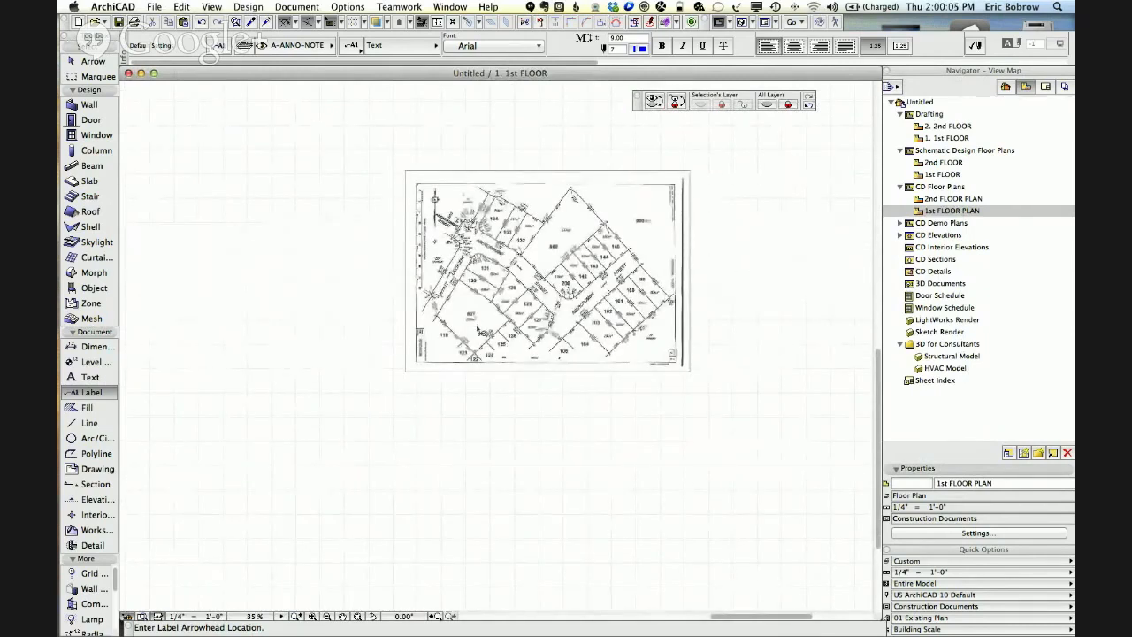
Undo the lot plan placement and set the floor plan scale to 1:600.
{"action": "key", "text": "super+z"}
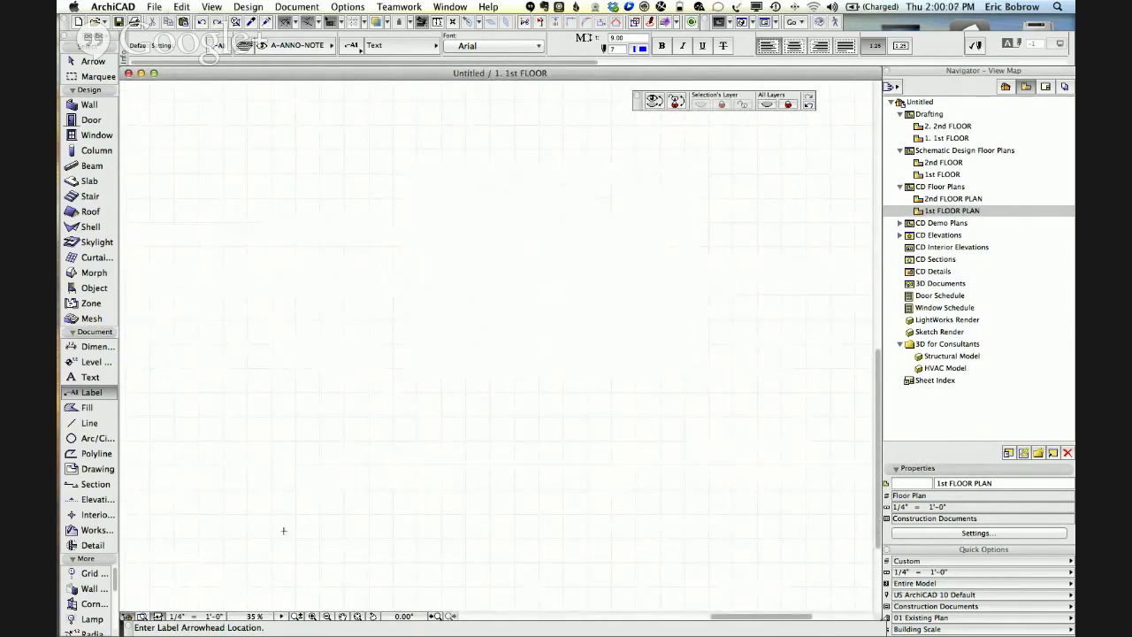
{"action": "left_click", "coordinate": [200, 615]}
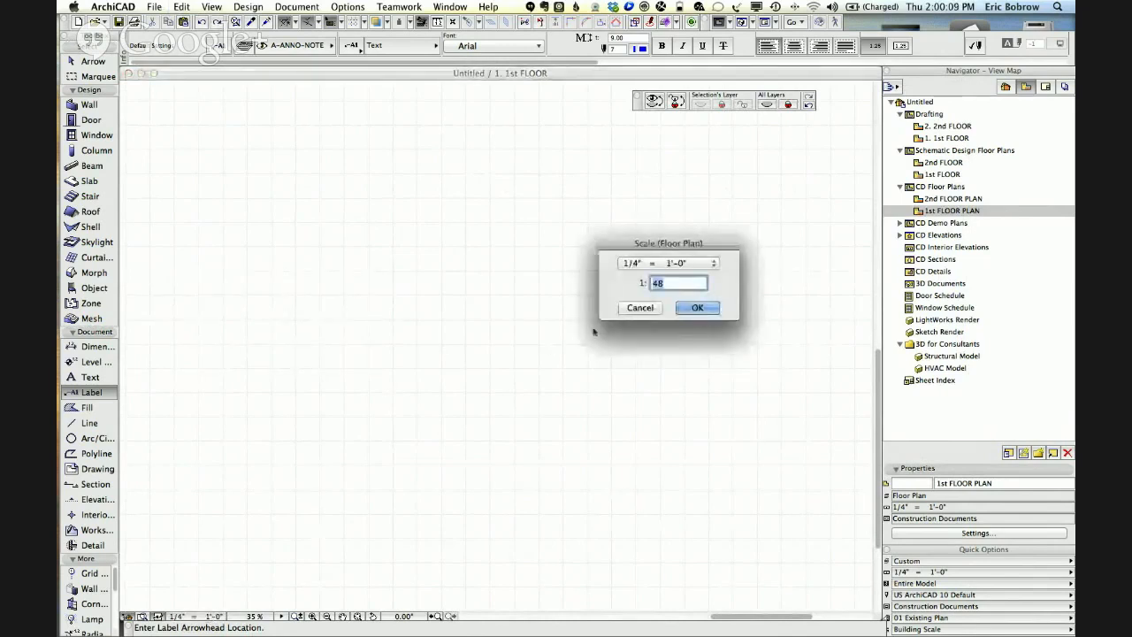
{"action": "type", "text": "6"}
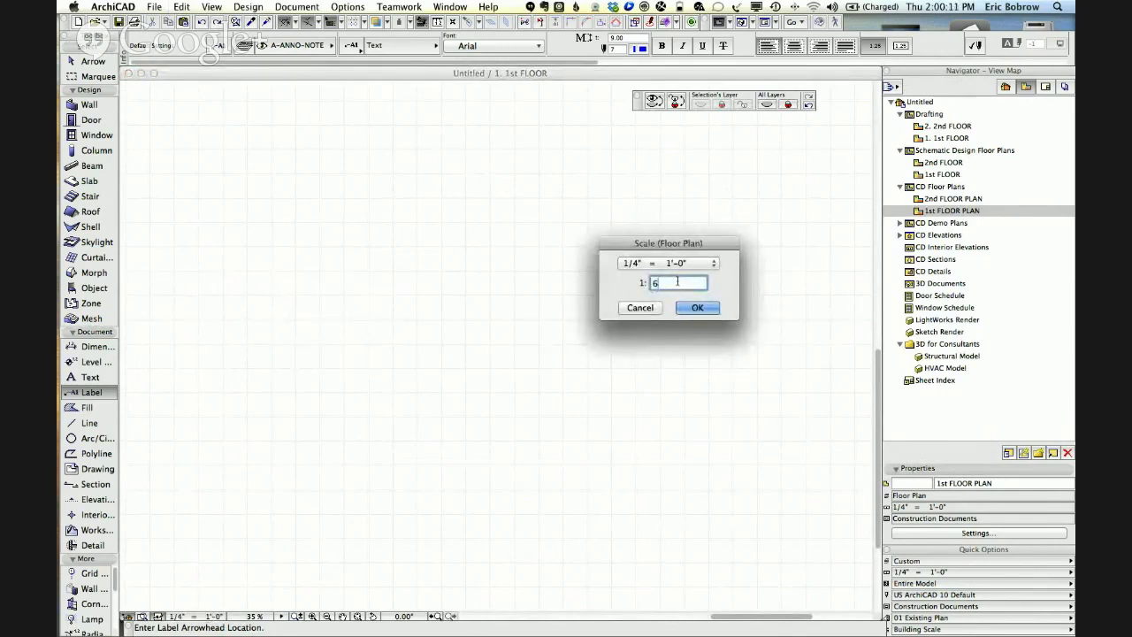
{"action": "type", "text": "00"}
{"action": "left_click", "coordinate": [698, 308]}
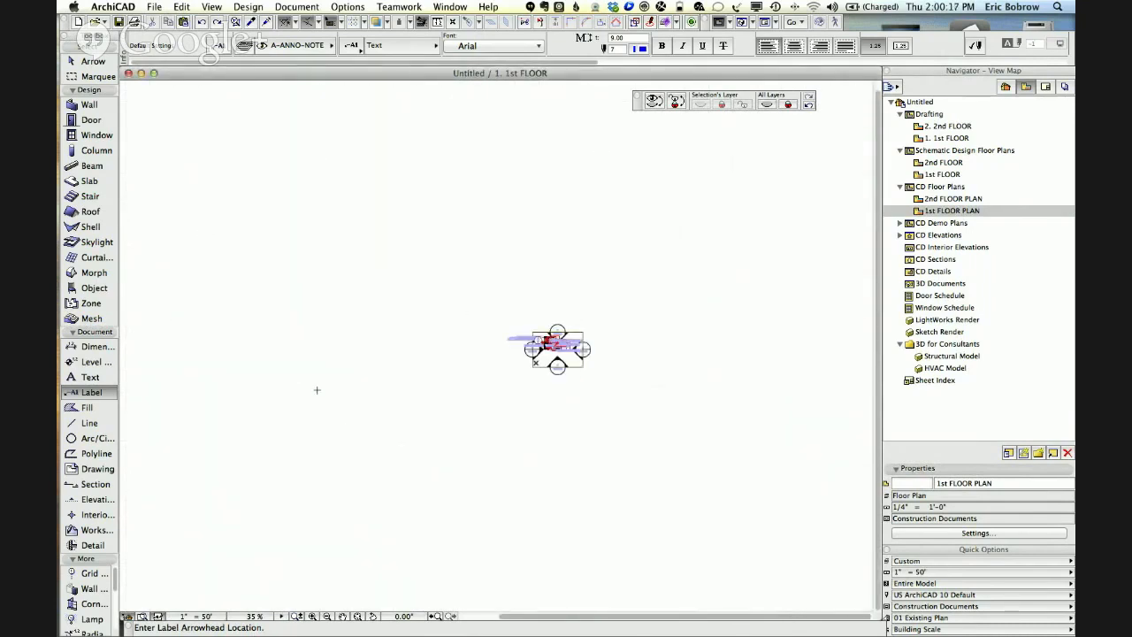
Place SP251038.pdf from the Mail Downloads folder as an external drawing, anchored to the left of the building.
{"action": "left_click", "coordinate": [155, 7]}
{"action": "mouse_move", "coordinate": [213, 169]}
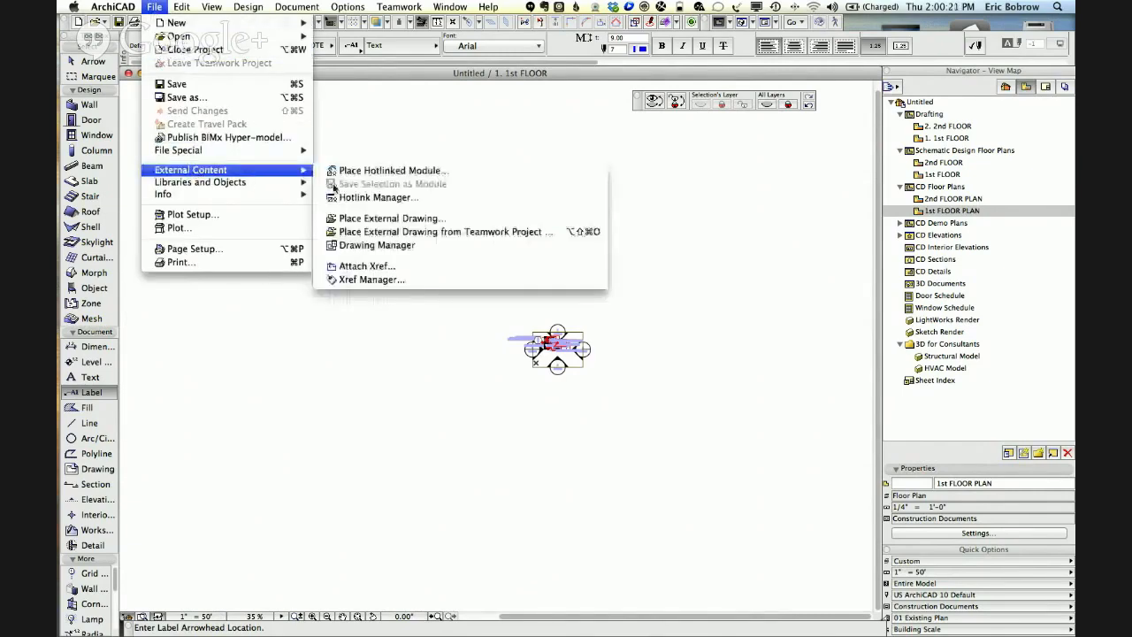
{"action": "left_click", "coordinate": [408, 218]}
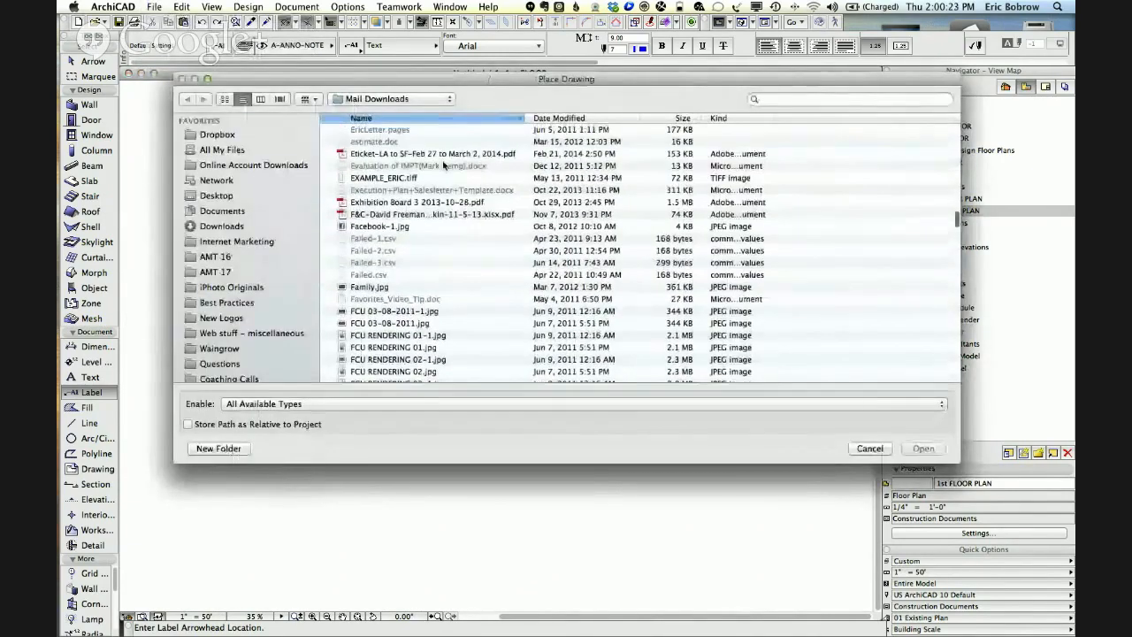
{"action": "scroll", "coordinate": [455, 228], "scroll_direction": "down", "scroll_amount": 10}
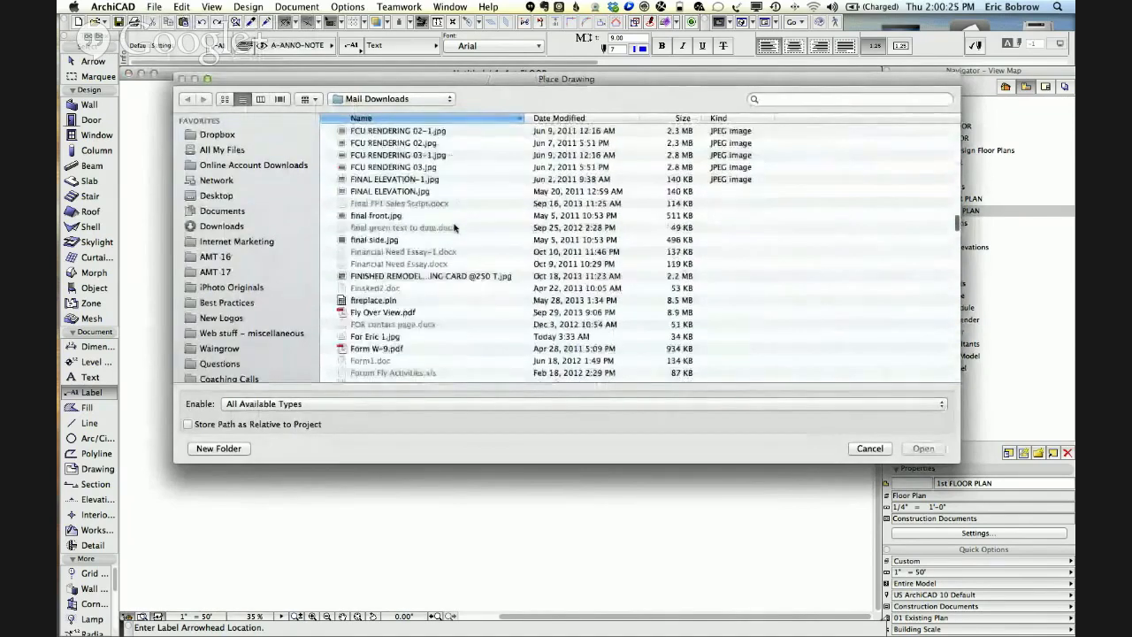
{"action": "scroll", "coordinate": [455, 228], "scroll_direction": "down", "scroll_amount": 15}
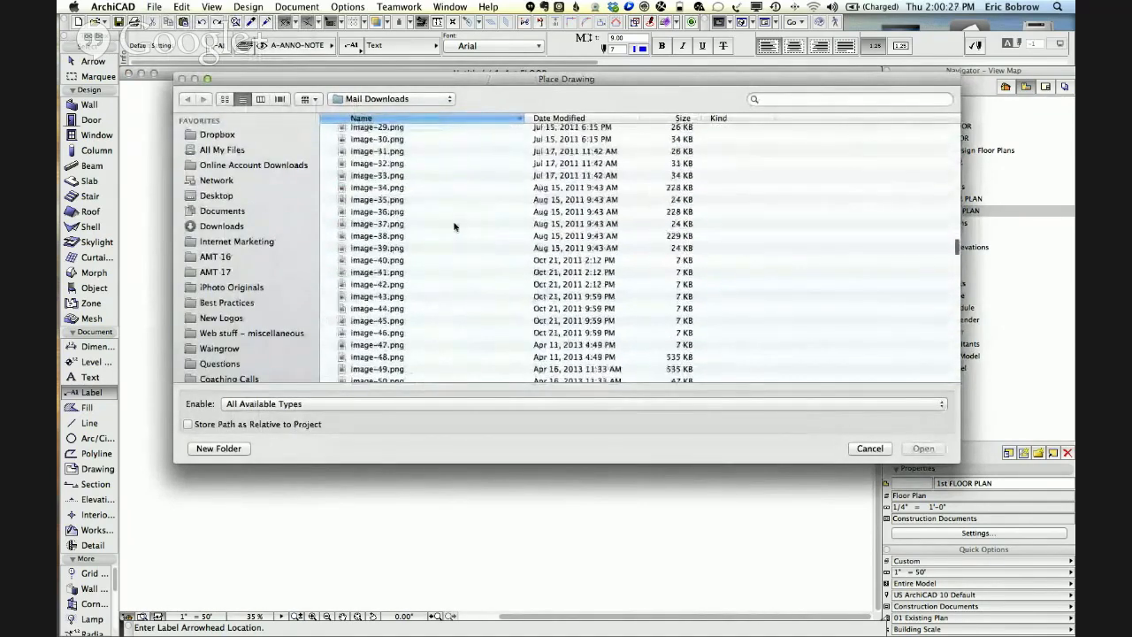
{"action": "scroll", "coordinate": [454, 226], "scroll_direction": "down", "scroll_amount": 20}
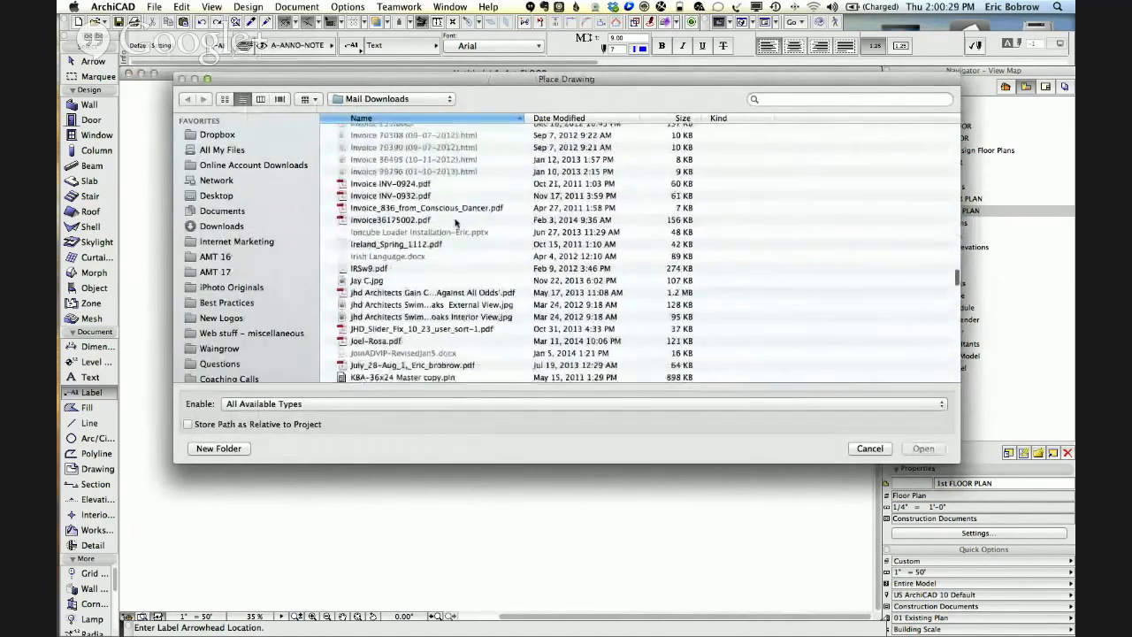
{"action": "scroll", "coordinate": [456, 224], "scroll_direction": "down", "scroll_amount": 20}
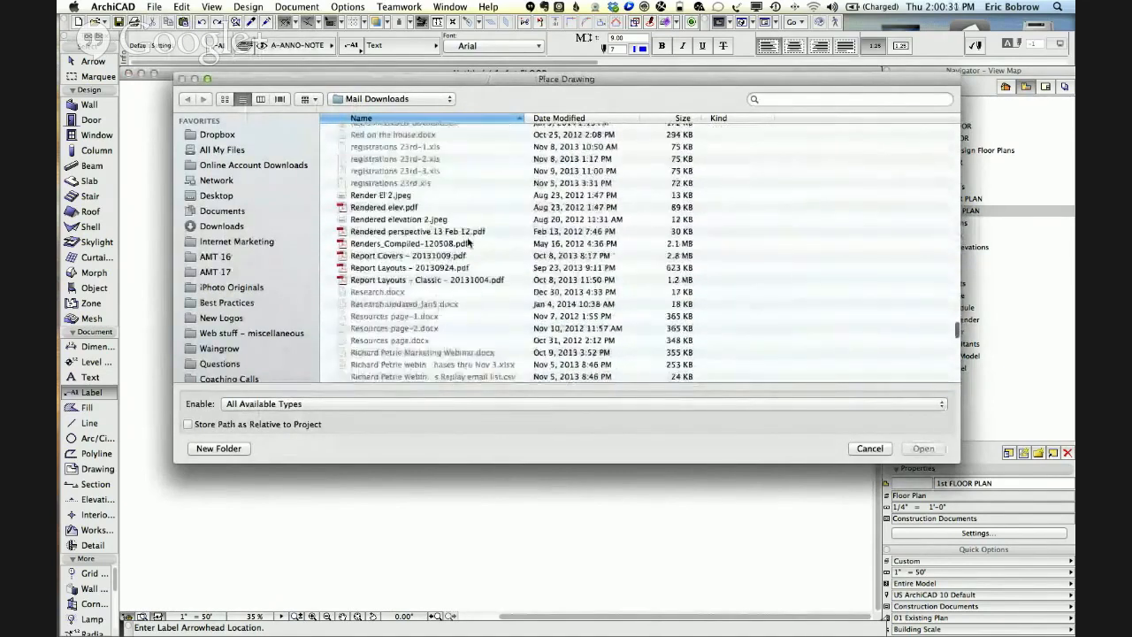
{"action": "scroll", "coordinate": [461, 237], "scroll_direction": "down", "scroll_amount": 15}
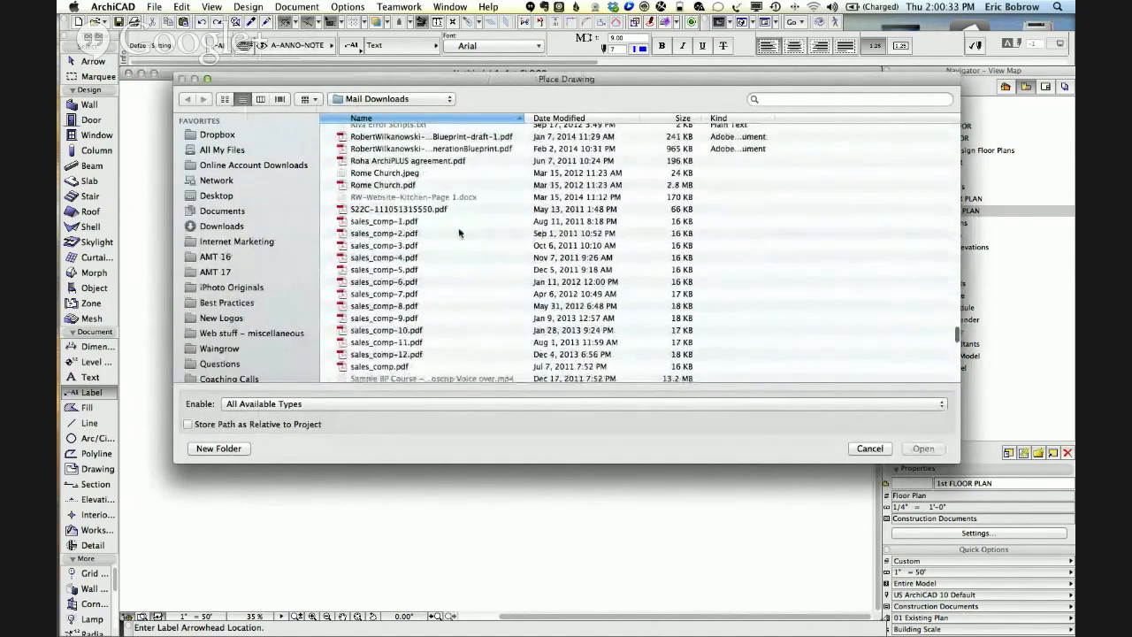
{"action": "scroll", "coordinate": [459, 234], "scroll_direction": "down", "scroll_amount": 15}
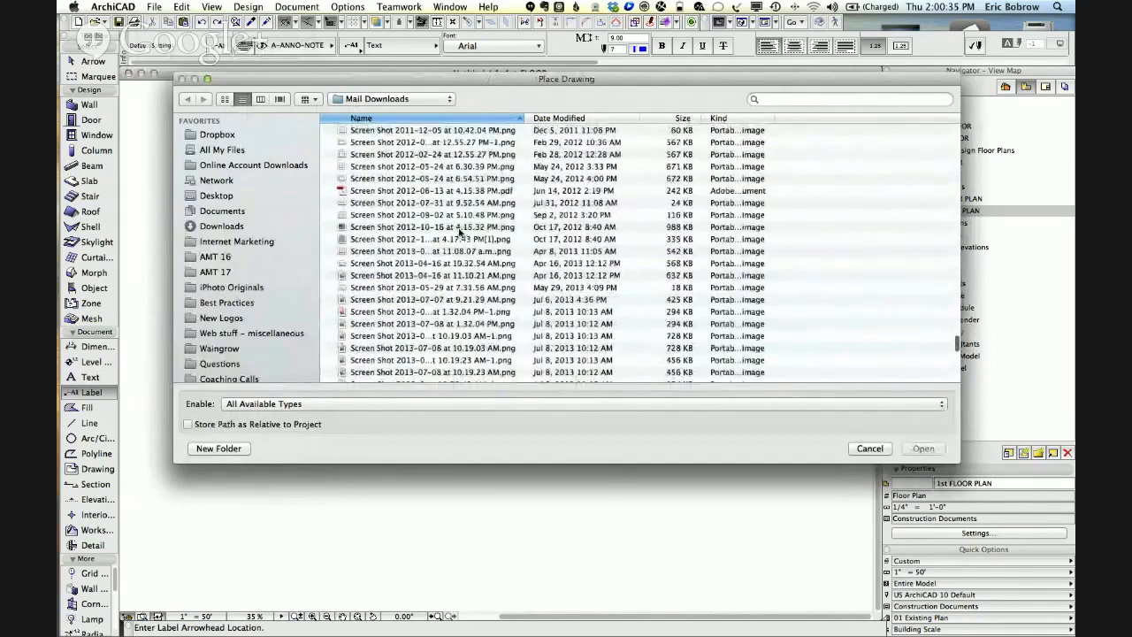
{"action": "scroll", "coordinate": [459, 232], "scroll_direction": "down", "scroll_amount": 15}
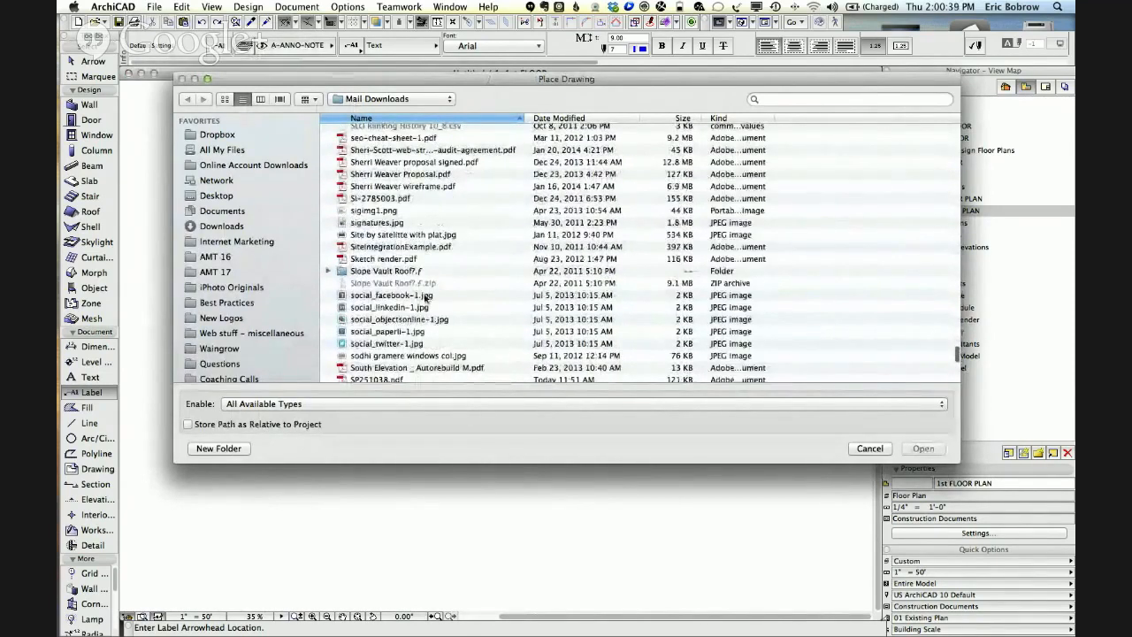
{"action": "scroll", "coordinate": [424, 299], "scroll_direction": "down", "scroll_amount": 10}
{"action": "scroll", "coordinate": [414, 208], "scroll_direction": "down", "scroll_amount": 5}
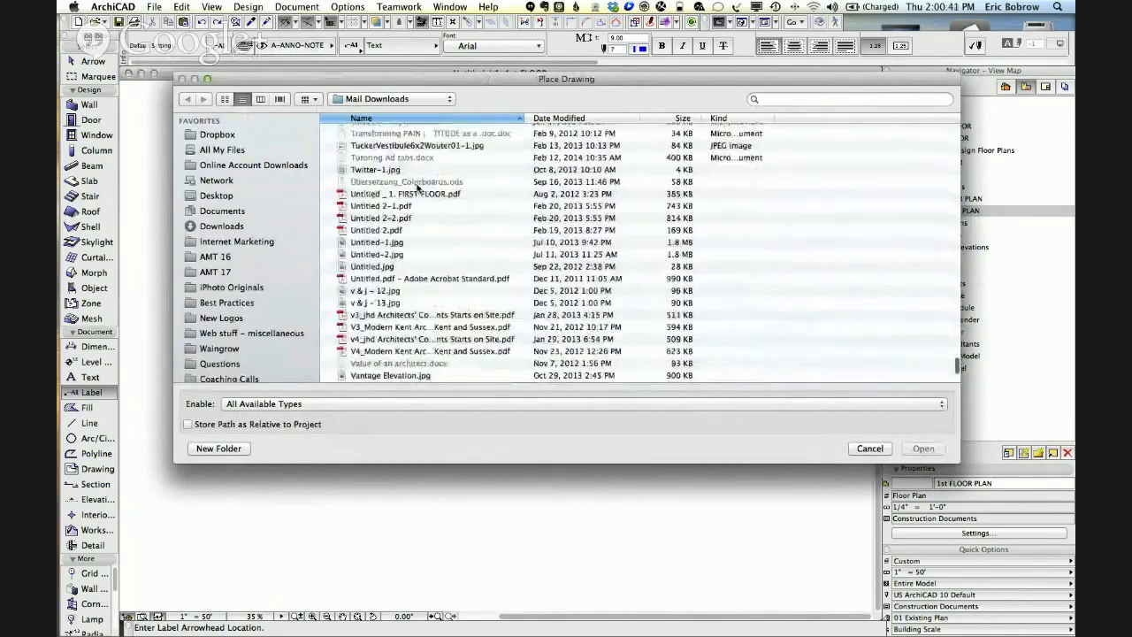
{"action": "scroll", "coordinate": [417, 199], "scroll_direction": "up", "scroll_amount": 8}
{"action": "scroll", "coordinate": [419, 190], "scroll_direction": "up", "scroll_amount": 5}
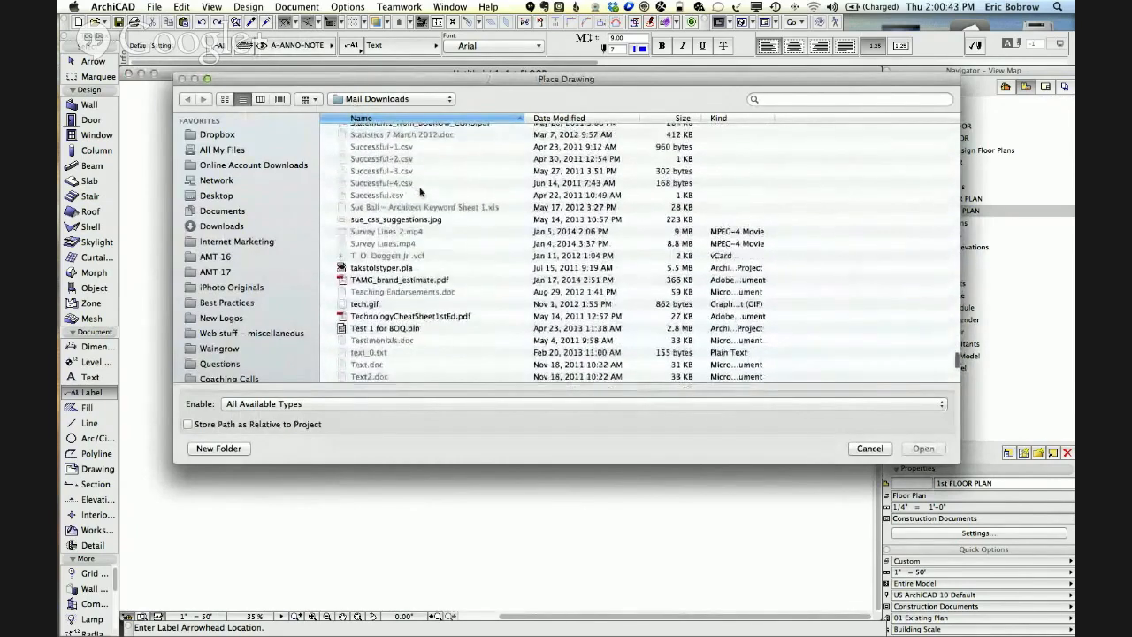
{"action": "left_click", "coordinate": [390, 195]}
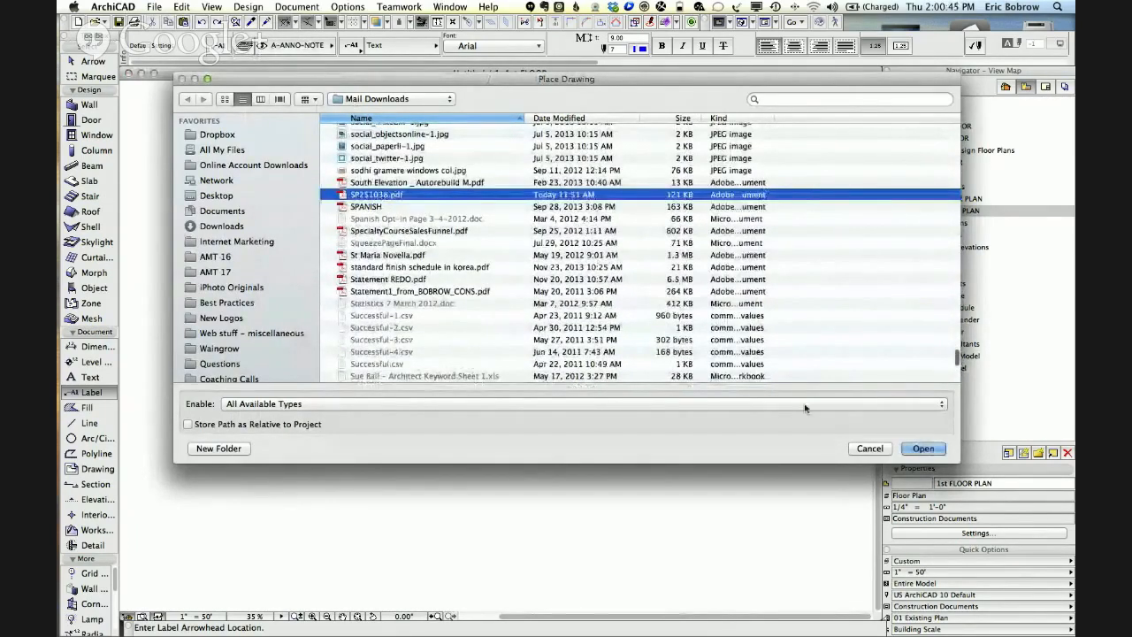
{"action": "left_click", "coordinate": [922, 448]}
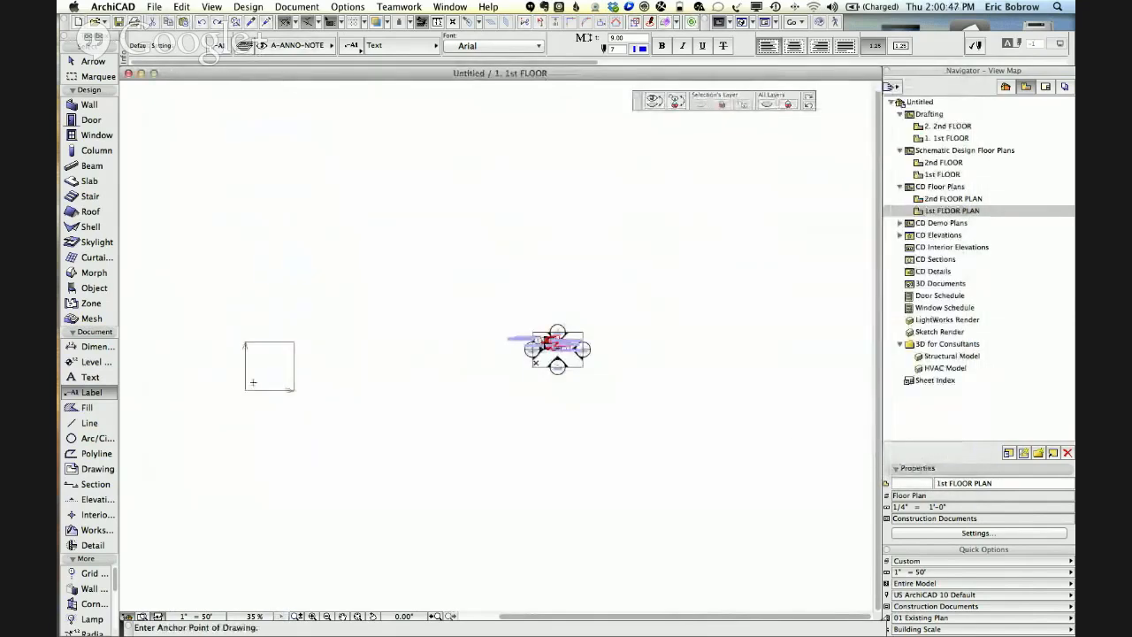
{"action": "left_click", "coordinate": [254, 380]}
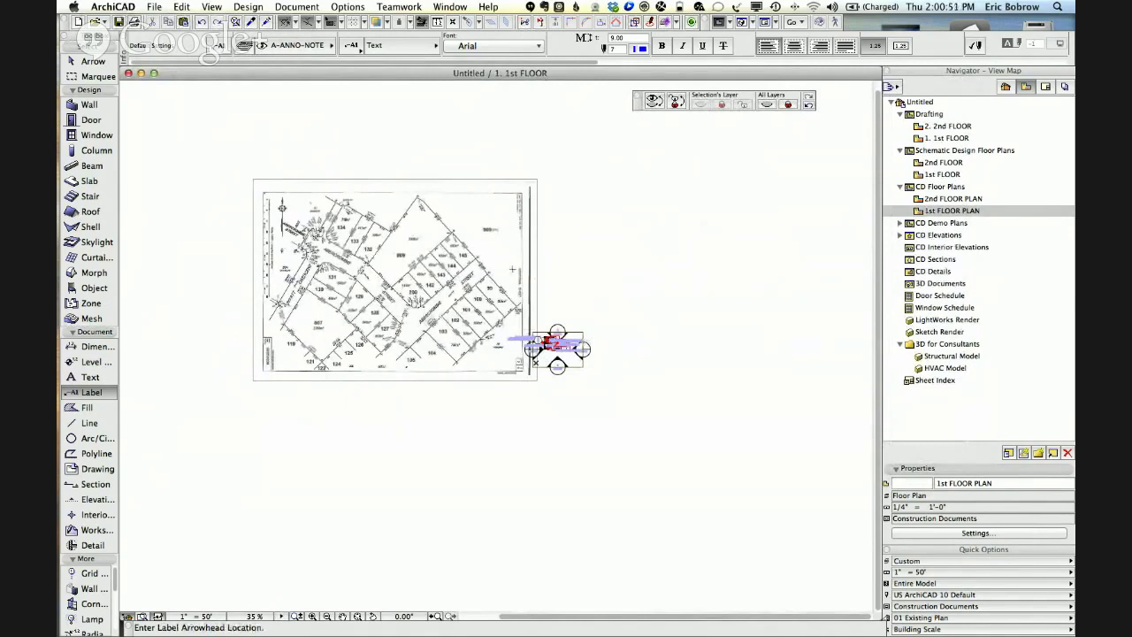
Set the project's model and layout working units to meter, each with 3 decimals.
{"action": "left_click", "coordinate": [345, 7]}
{"action": "mouse_move", "coordinate": [376, 25]}
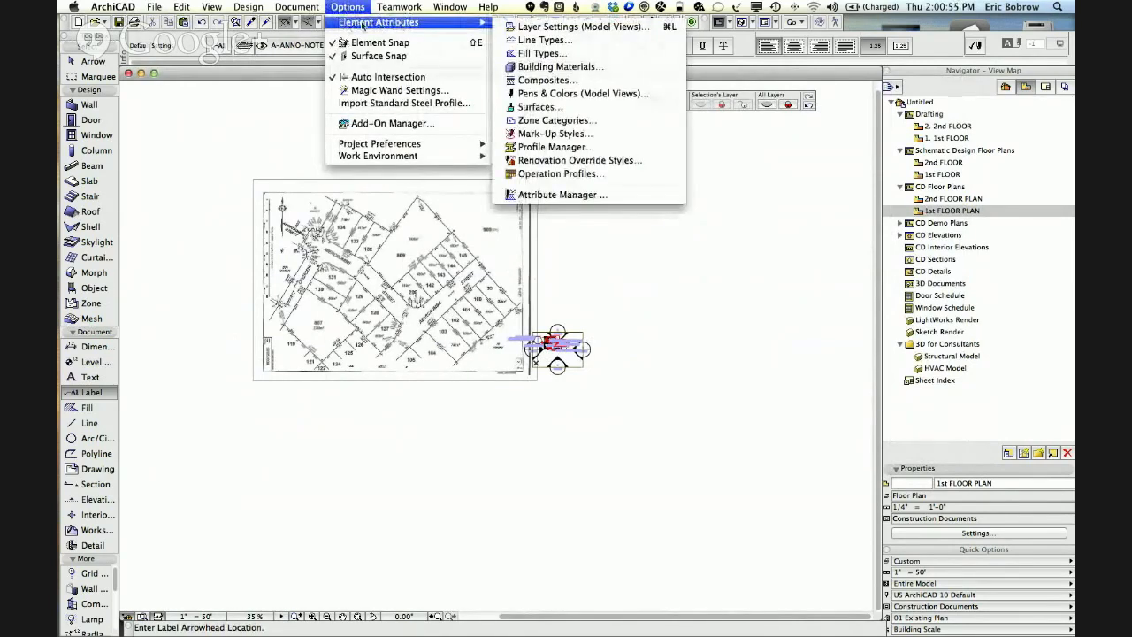
{"action": "mouse_move", "coordinate": [415, 144]}
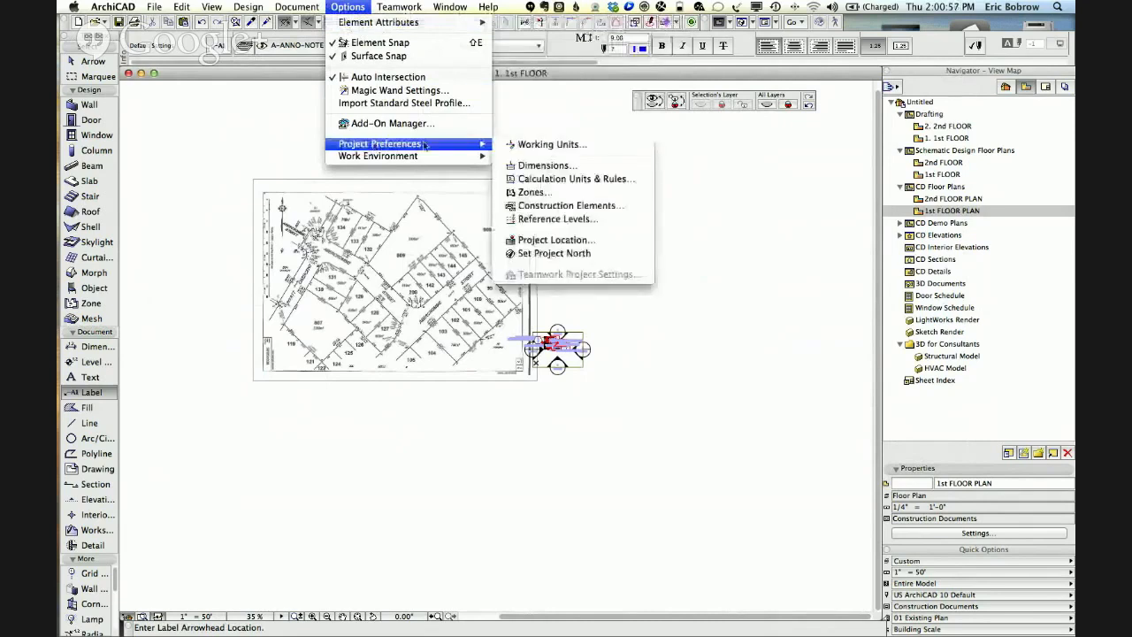
{"action": "left_click", "coordinate": [523, 146]}
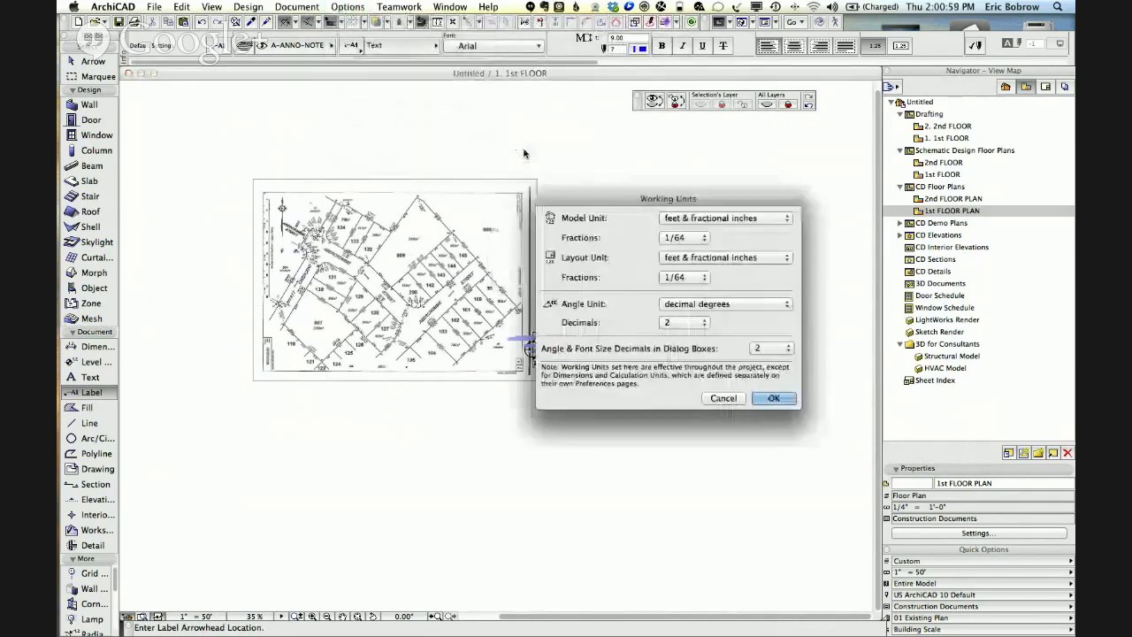
{"action": "left_click", "coordinate": [676, 218]}
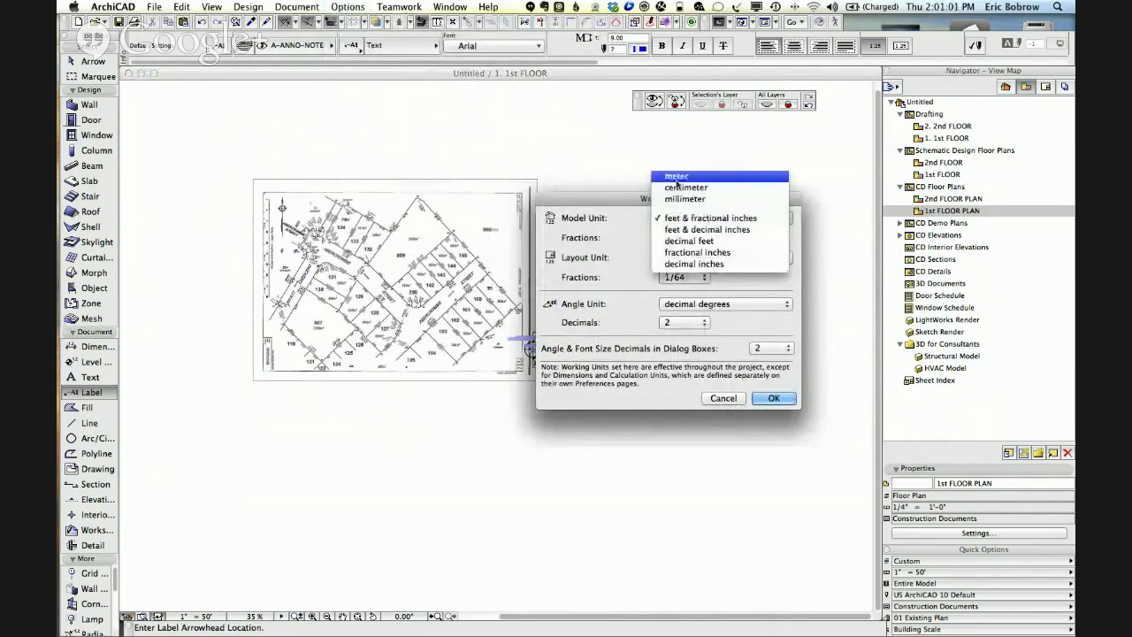
{"action": "left_click", "coordinate": [676, 176]}
{"action": "left_click", "coordinate": [690, 238]}
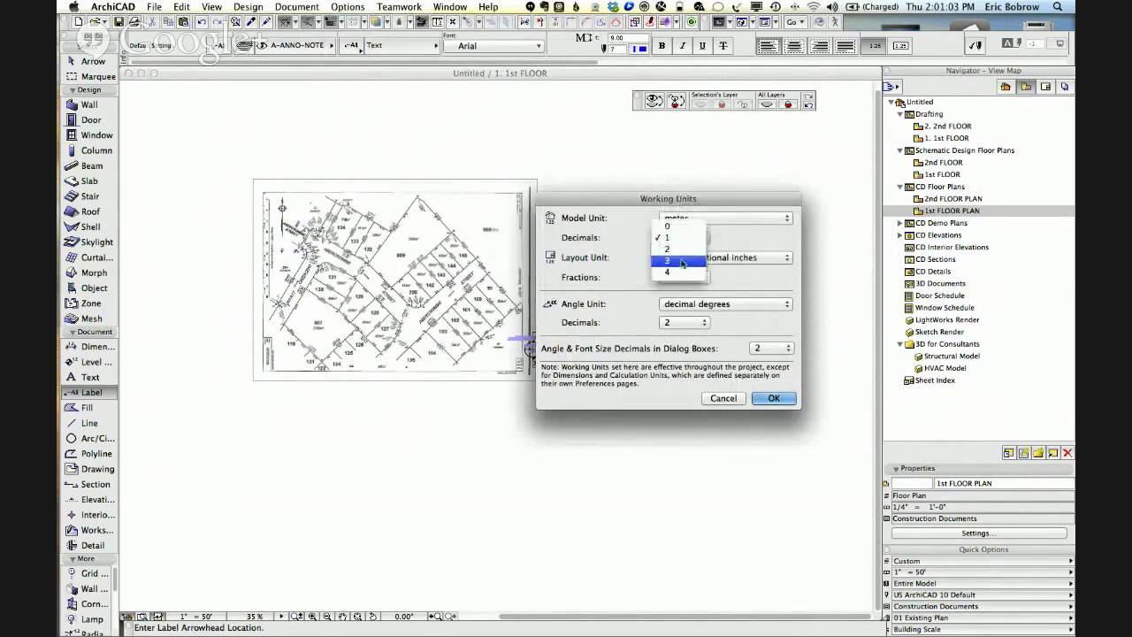
{"action": "left_click", "coordinate": [714, 258]}
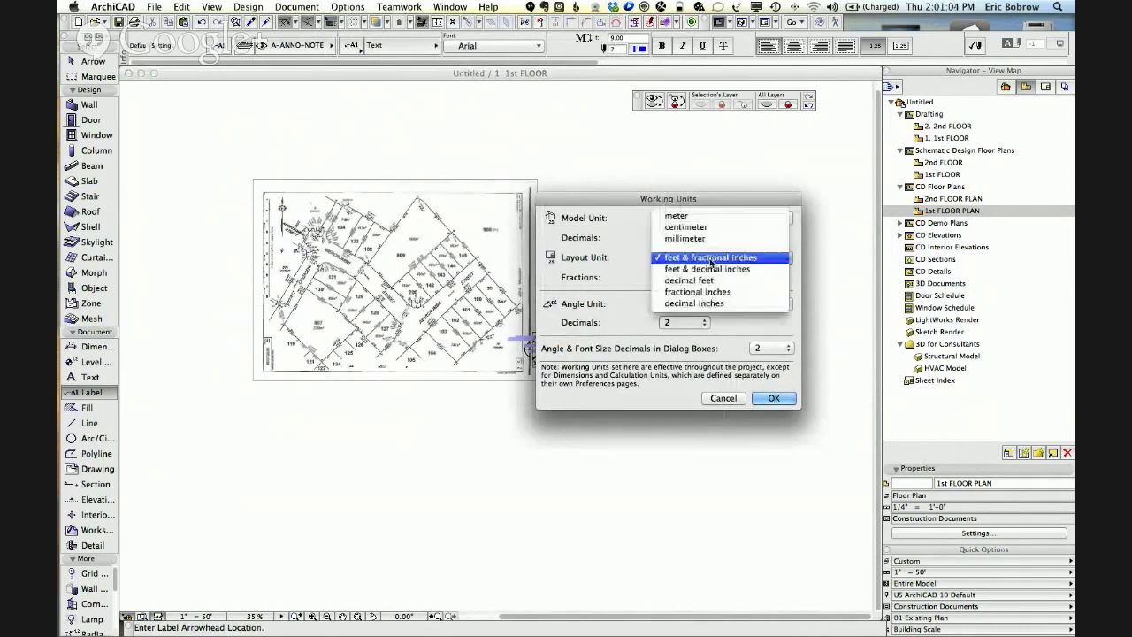
{"action": "left_click", "coordinate": [702, 217]}
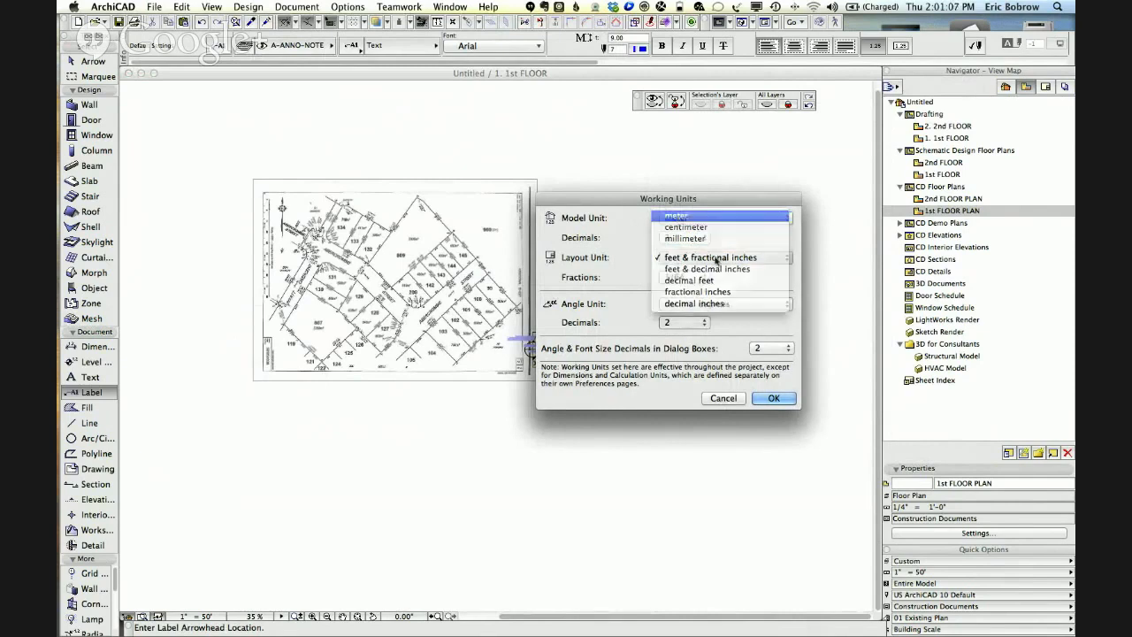
{"action": "left_click", "coordinate": [700, 277]}
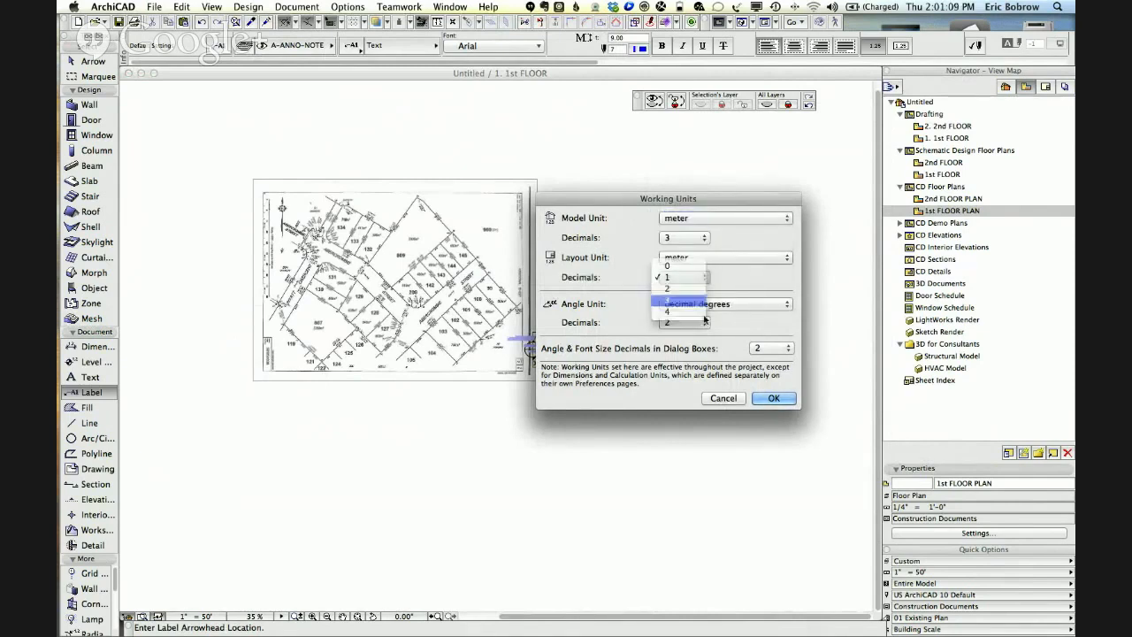
Set the working angle unit to degrees, minutes, seconds, trying surveyor's unit as an alternative, and apply the working units.
{"action": "left_click", "coordinate": [707, 307]}
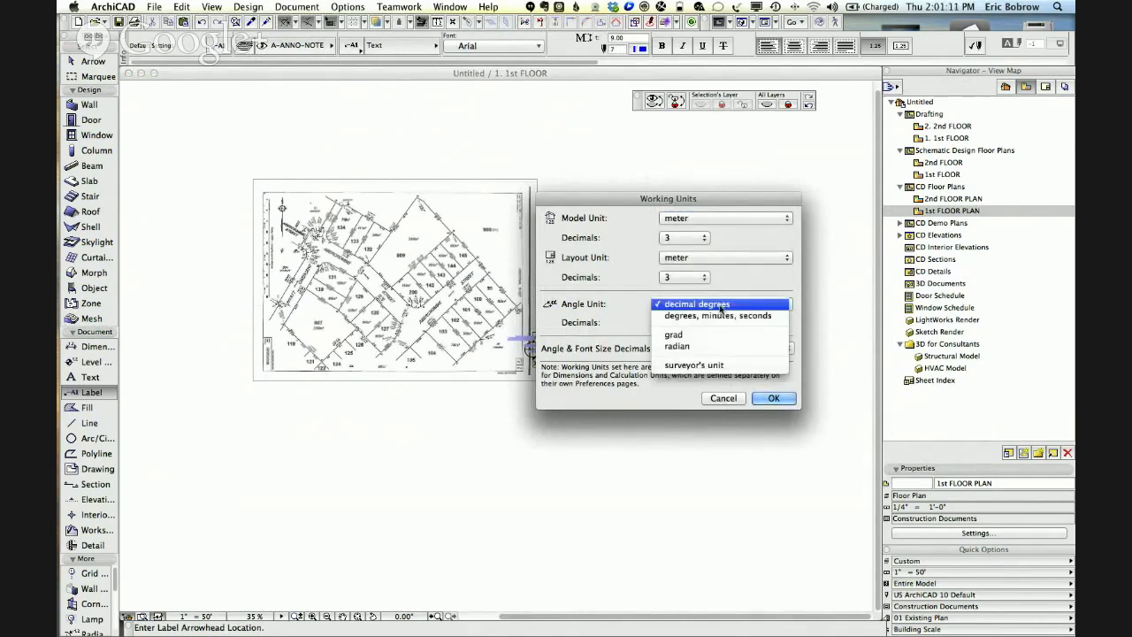
{"action": "left_click", "coordinate": [724, 308]}
{"action": "left_click", "coordinate": [690, 315]}
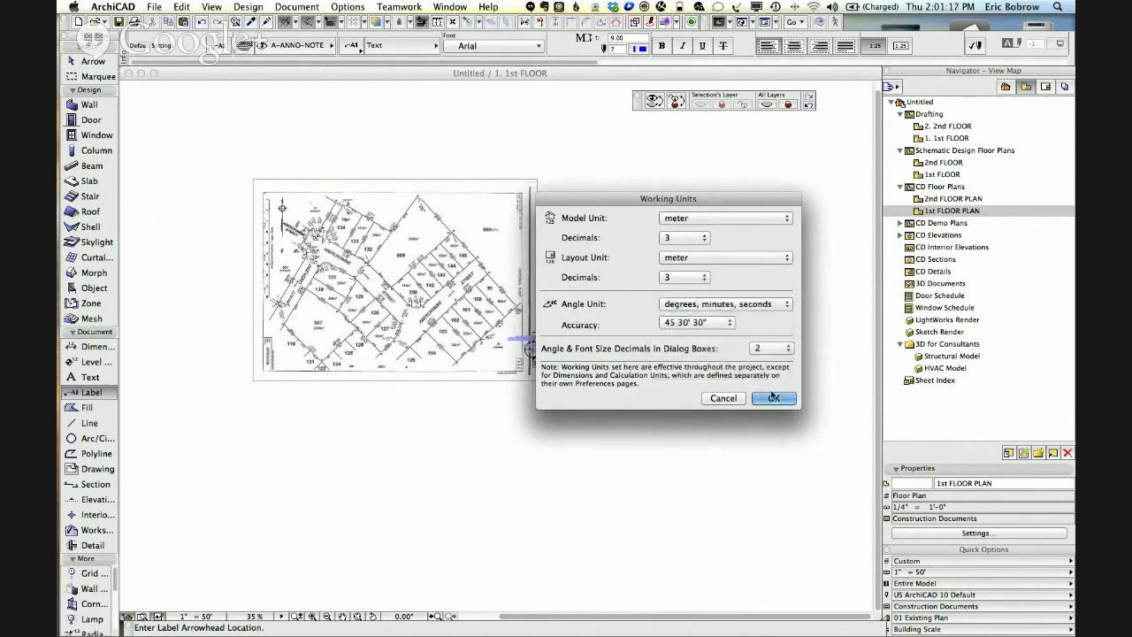
{"action": "left_click", "coordinate": [725, 304]}
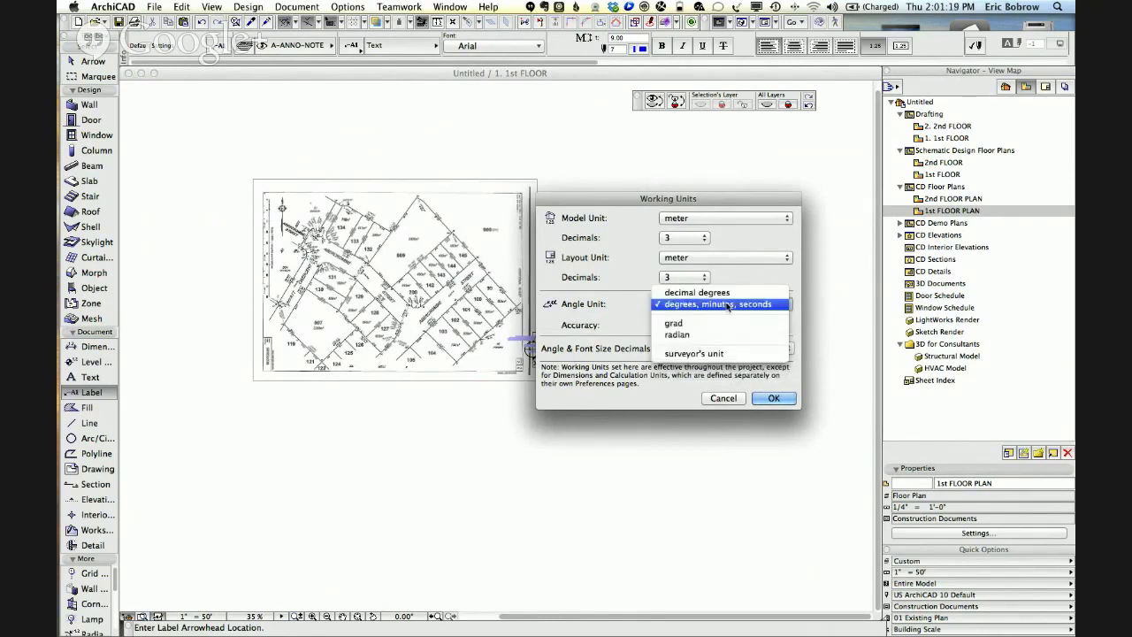
{"action": "left_click", "coordinate": [710, 353]}
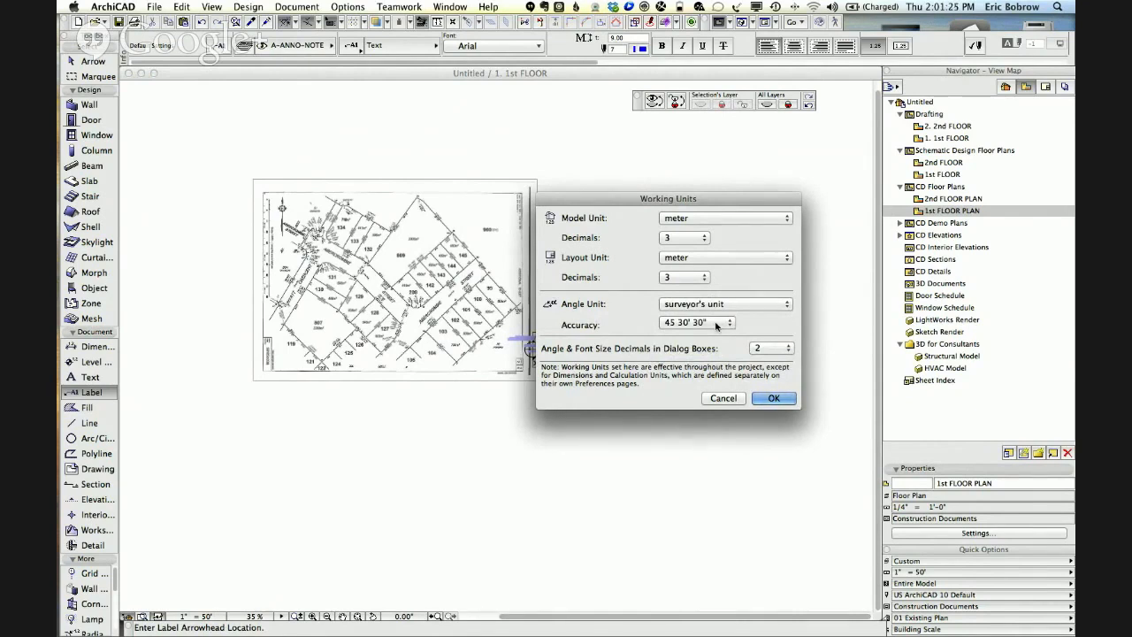
{"action": "left_click", "coordinate": [722, 306]}
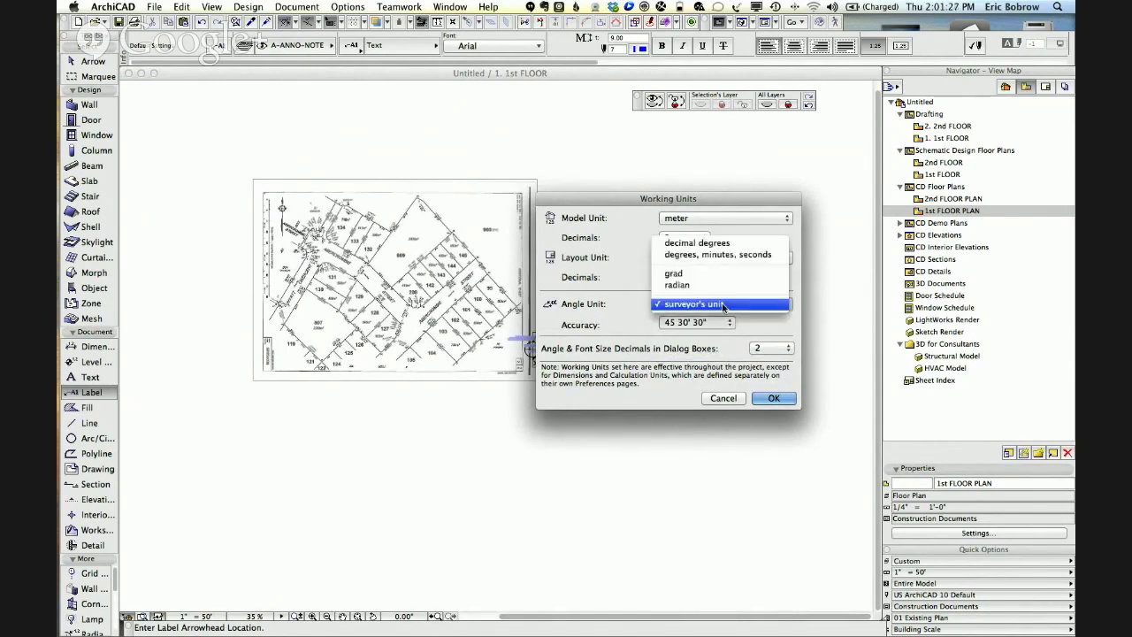
{"action": "left_click", "coordinate": [725, 255]}
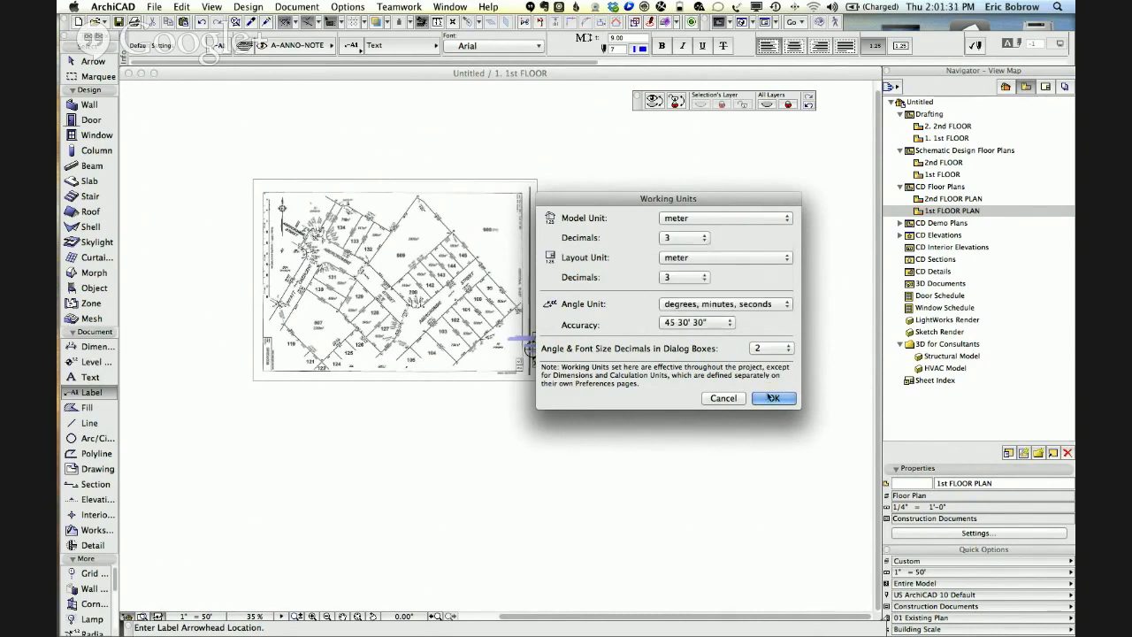
{"action": "left_click", "coordinate": [772, 399]}
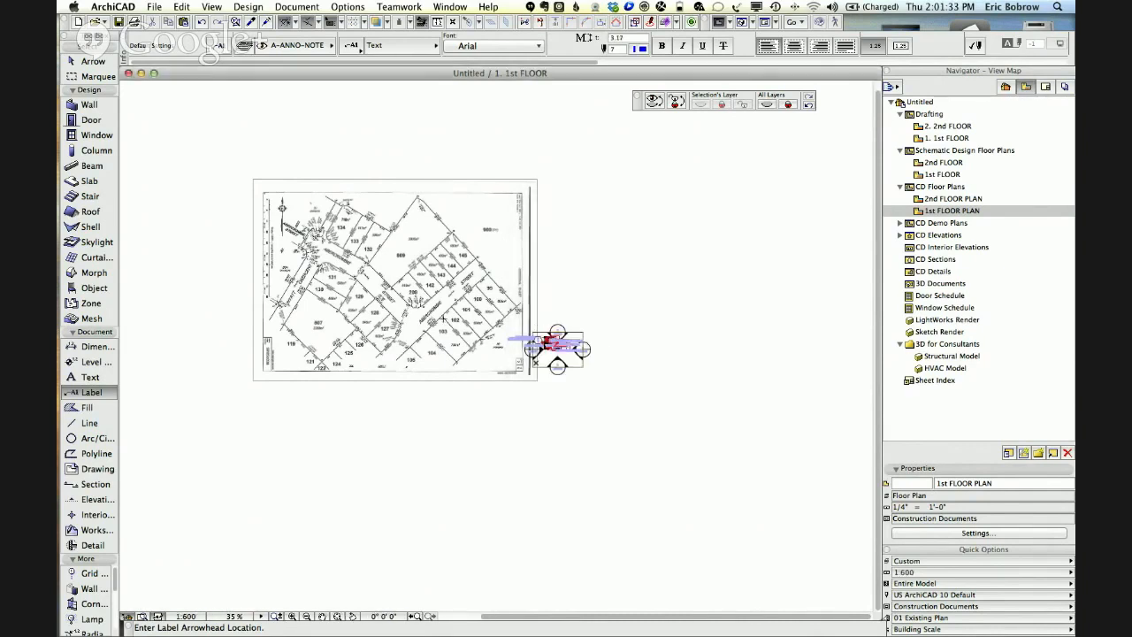
Measure the boundary of lot 809 on the lot plan from point 29 to point 28.
{"action": "scroll", "coordinate": [389, 276], "scroll_direction": "up", "scroll_amount": 10}
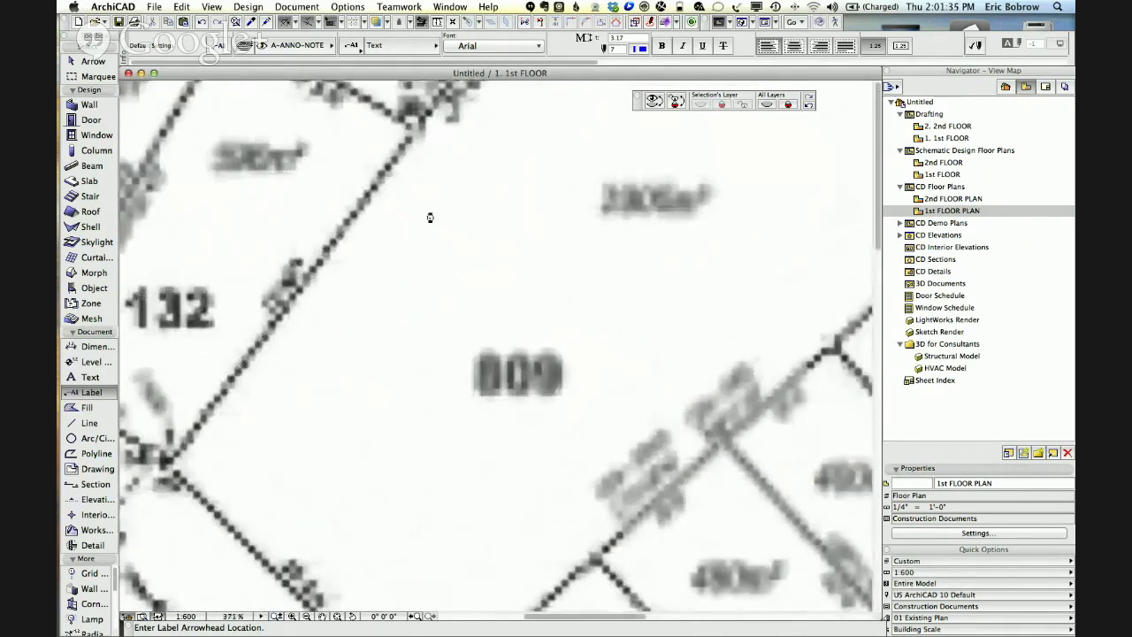
{"action": "middle_click_drag", "start_coordinate": [430, 218], "coordinate": [457, 523]}
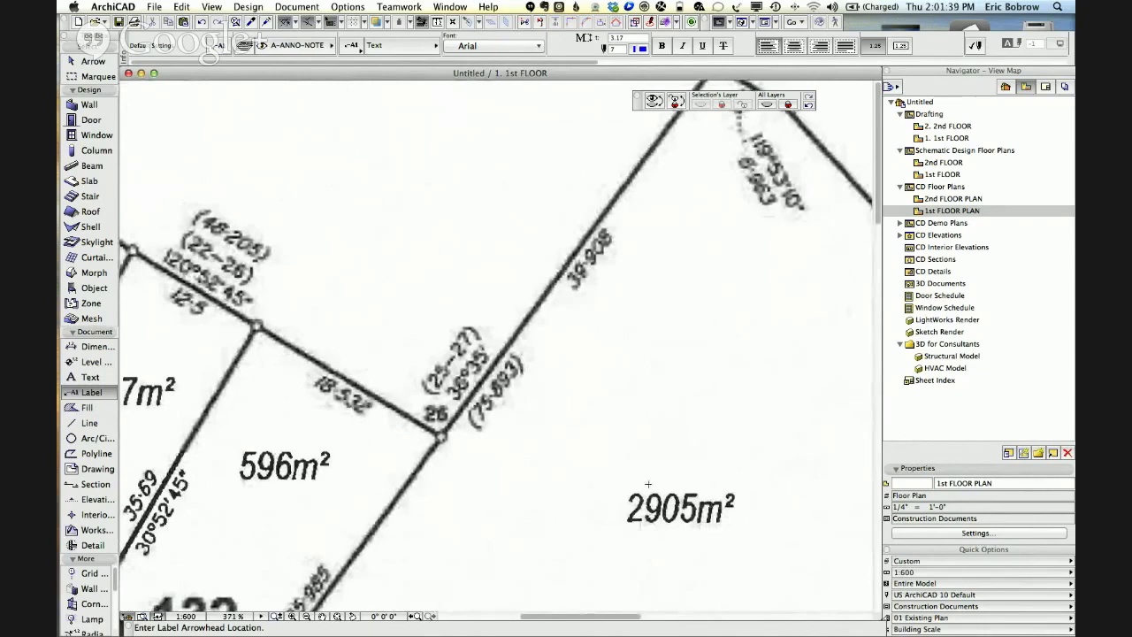
{"action": "scroll", "coordinate": [668, 459], "scroll_direction": "down", "scroll_amount": 5}
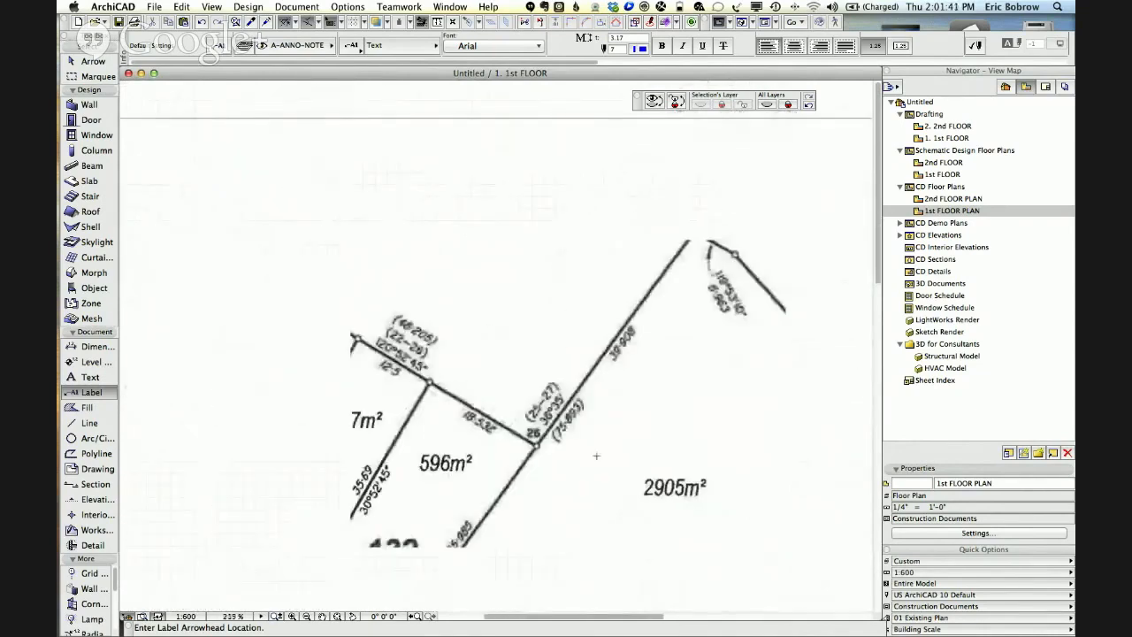
{"action": "middle_click_drag", "start_coordinate": [538, 432], "coordinate": [403, 228]}
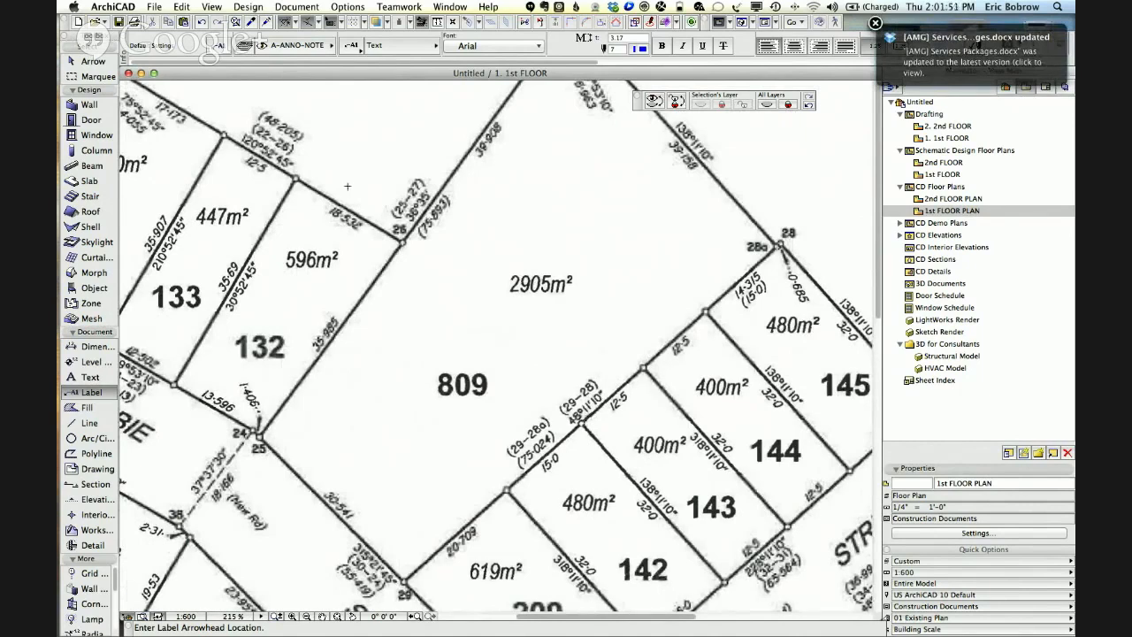
{"action": "left_click", "coordinate": [437, 24]}
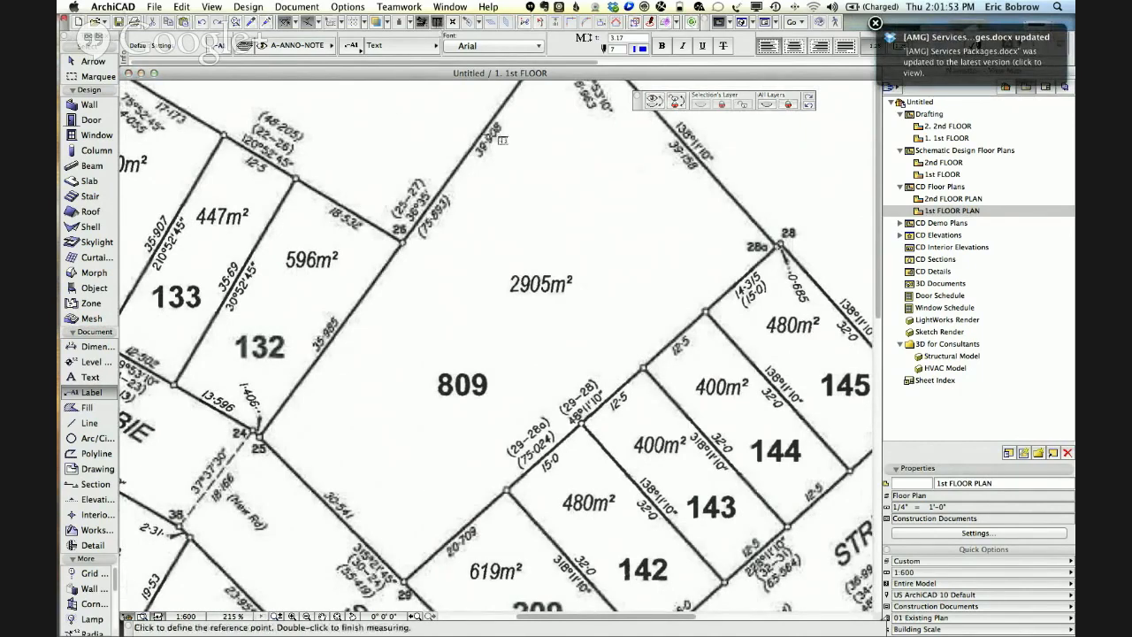
{"action": "left_click", "coordinate": [404, 582]}
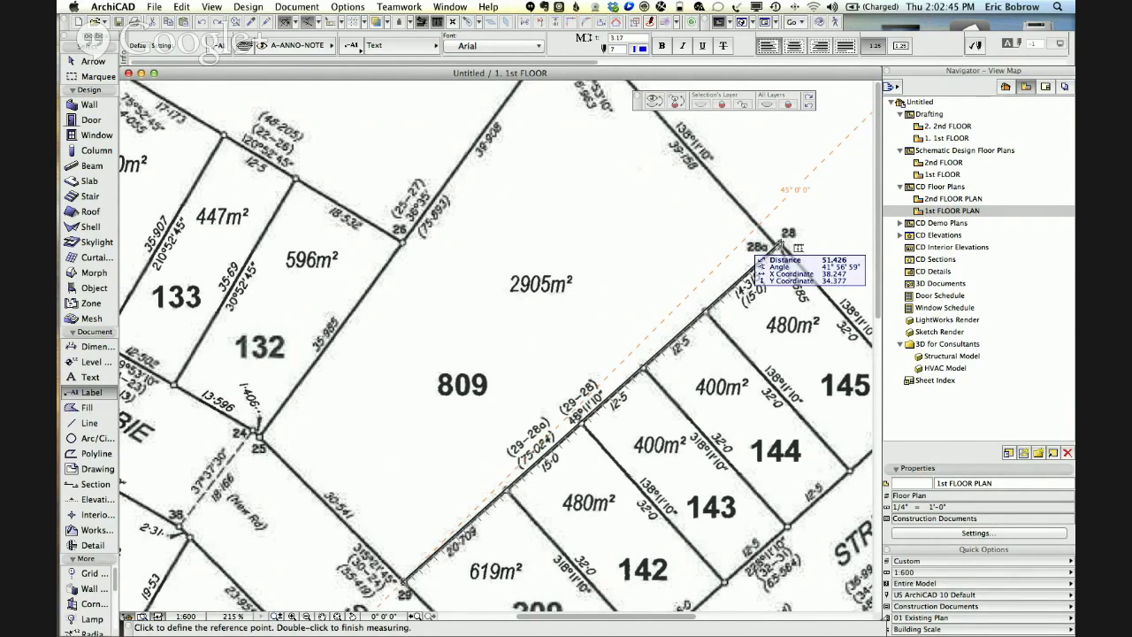
{"action": "key", "text": "Escape"}
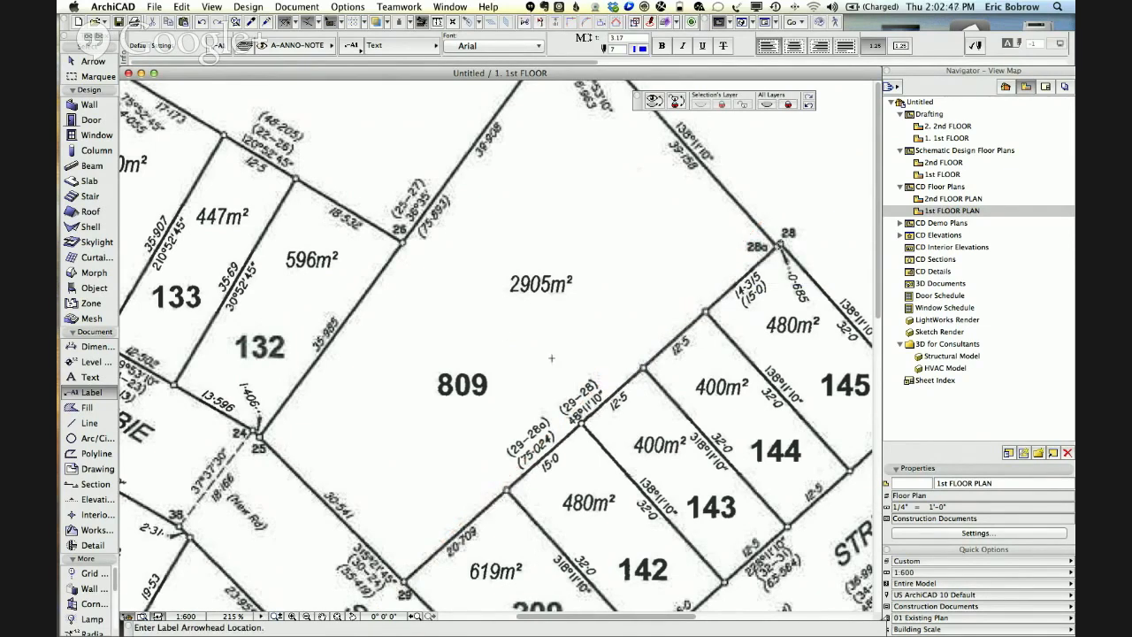
Resize the lot plan drawing graphically about a point near lot 131, scaling a reference vector of about 53.2 m to about 41.6 m.
{"action": "scroll", "coordinate": [574, 346], "scroll_direction": "down", "scroll_amount": 6}
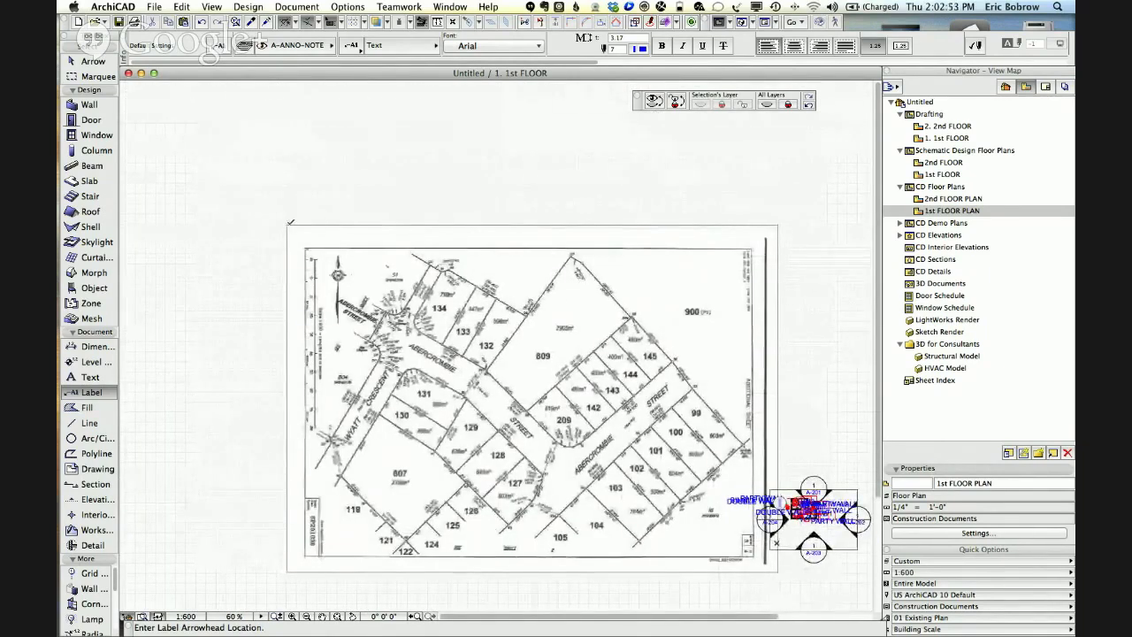
{"action": "left_click", "coordinate": [287, 223], "text": "shift"}
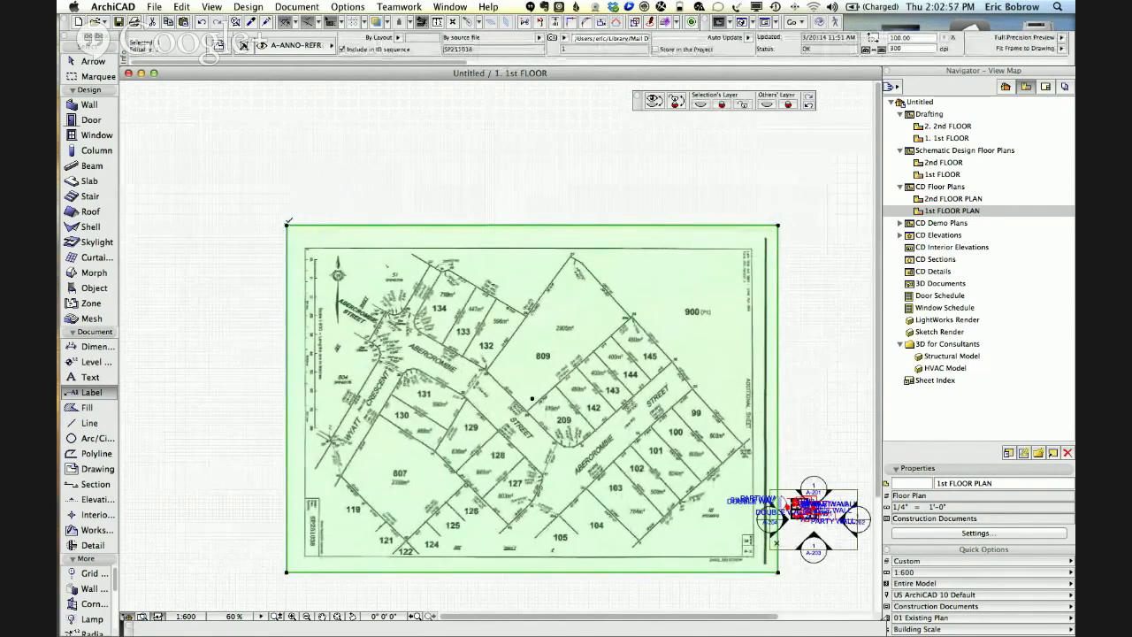
{"action": "left_click", "coordinate": [181, 8]}
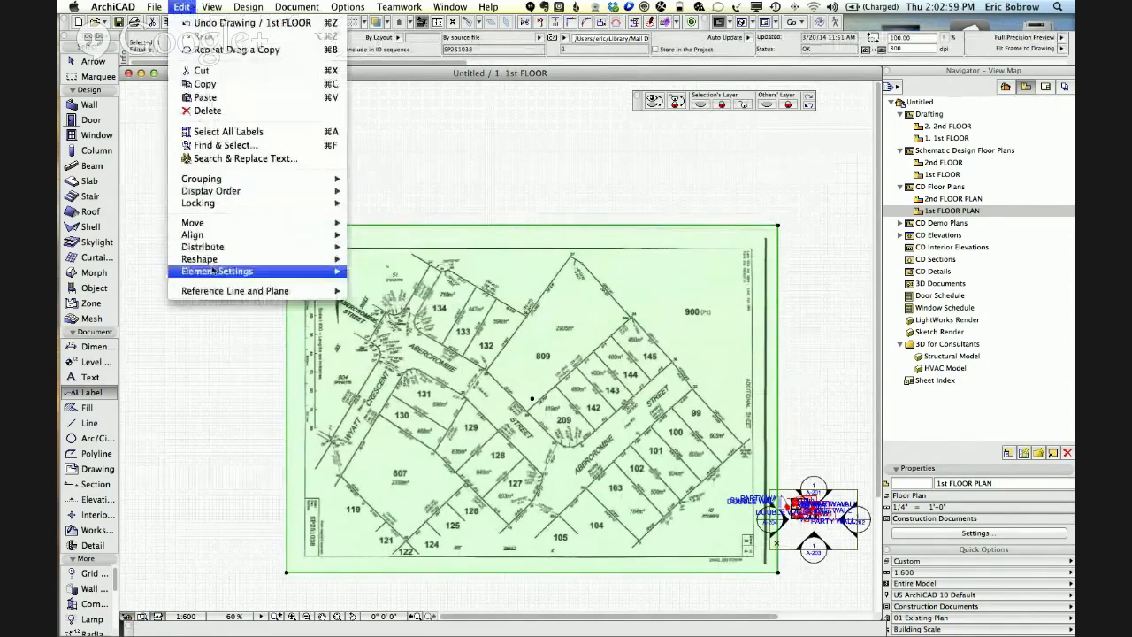
{"action": "mouse_move", "coordinate": [221, 259]}
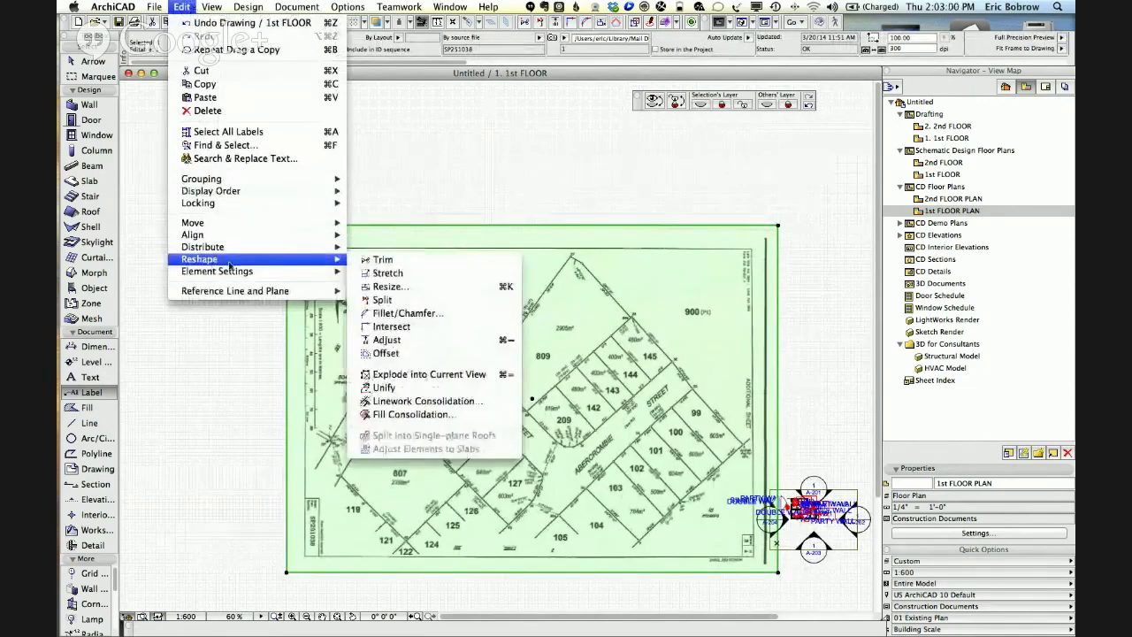
{"action": "left_click", "coordinate": [386, 286]}
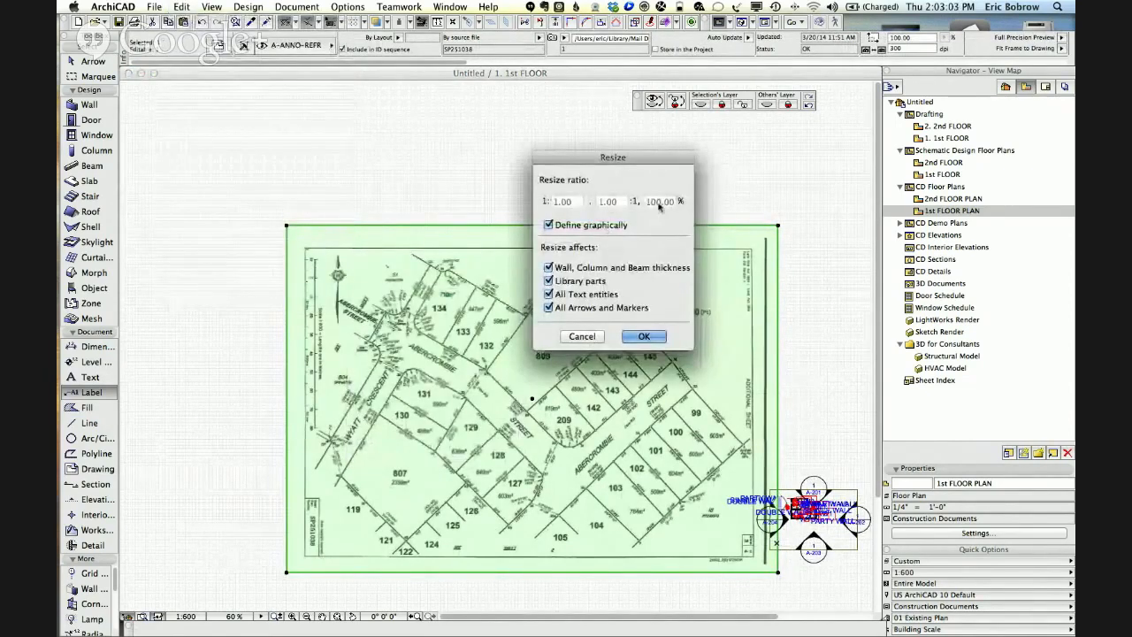
{"action": "left_click", "coordinate": [548, 225]}
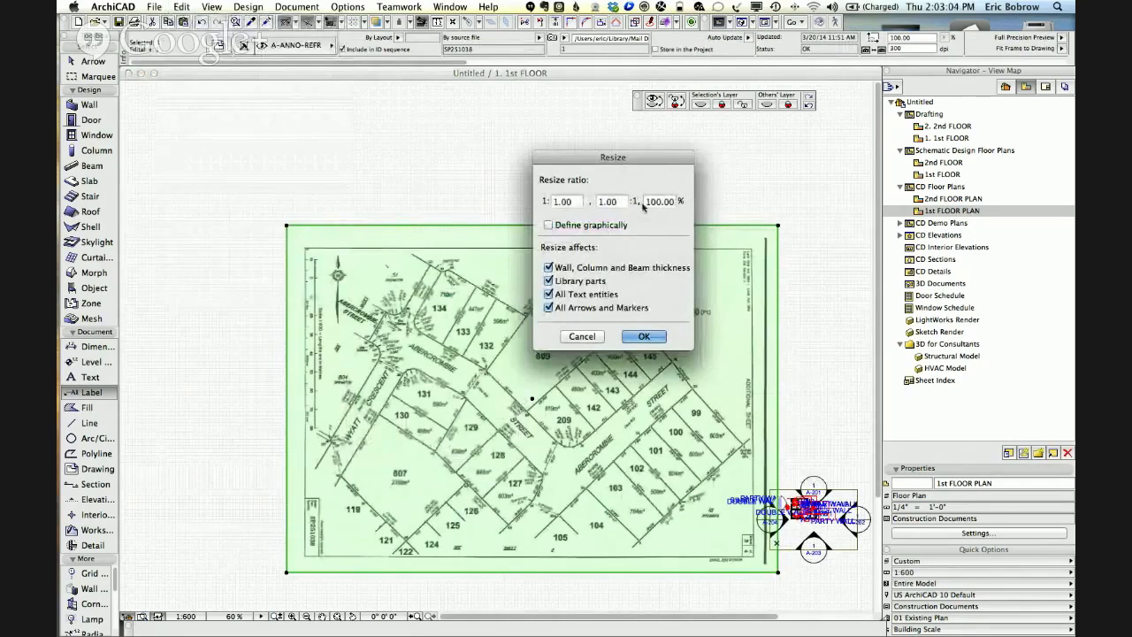
{"action": "left_click", "coordinate": [548, 225]}
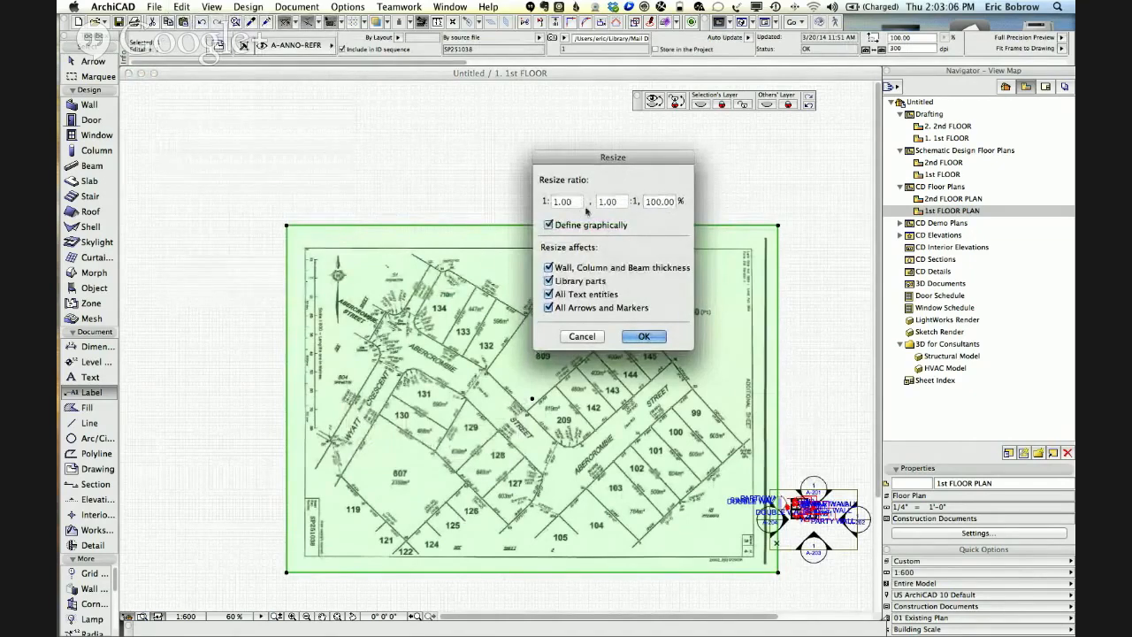
{"action": "left_click", "coordinate": [652, 339]}
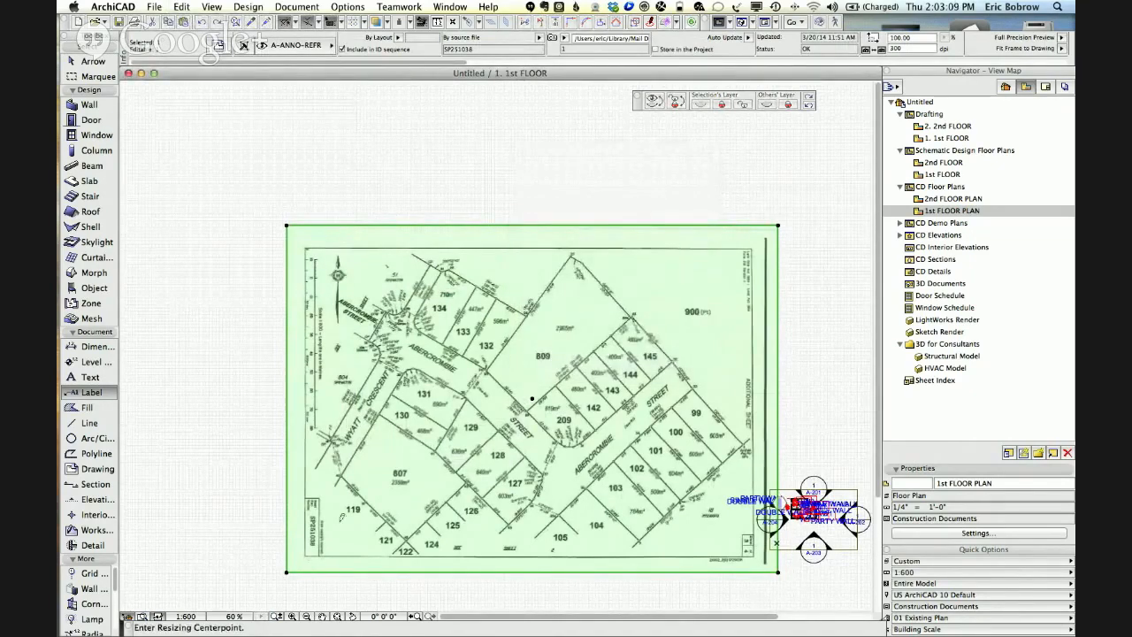
{"action": "left_click", "coordinate": [399, 373]}
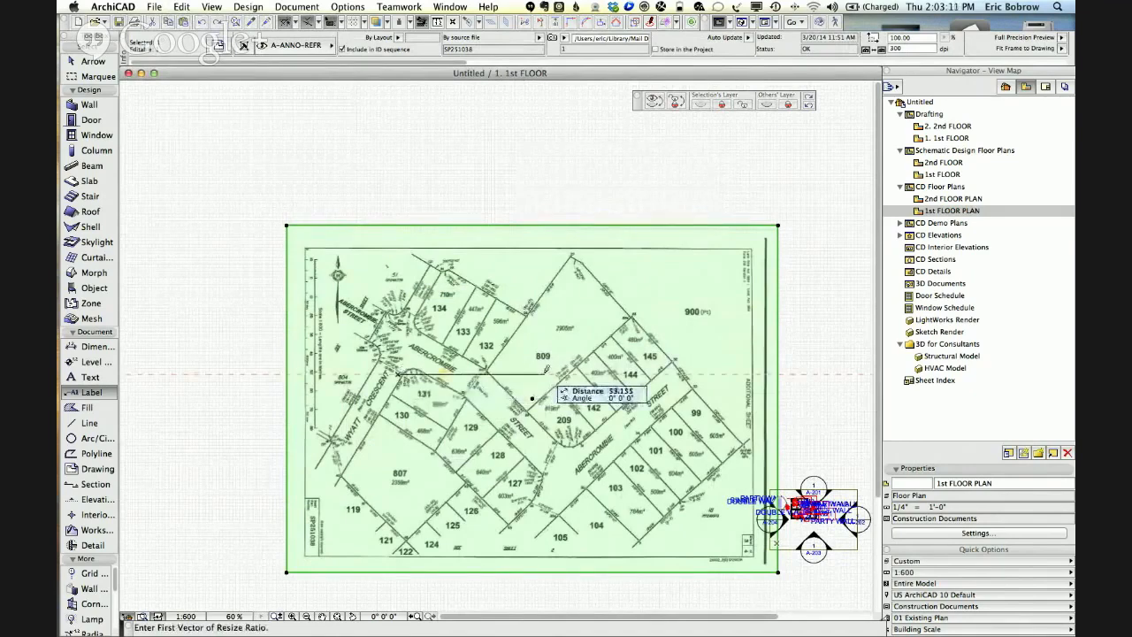
{"action": "left_click", "coordinate": [550, 374]}
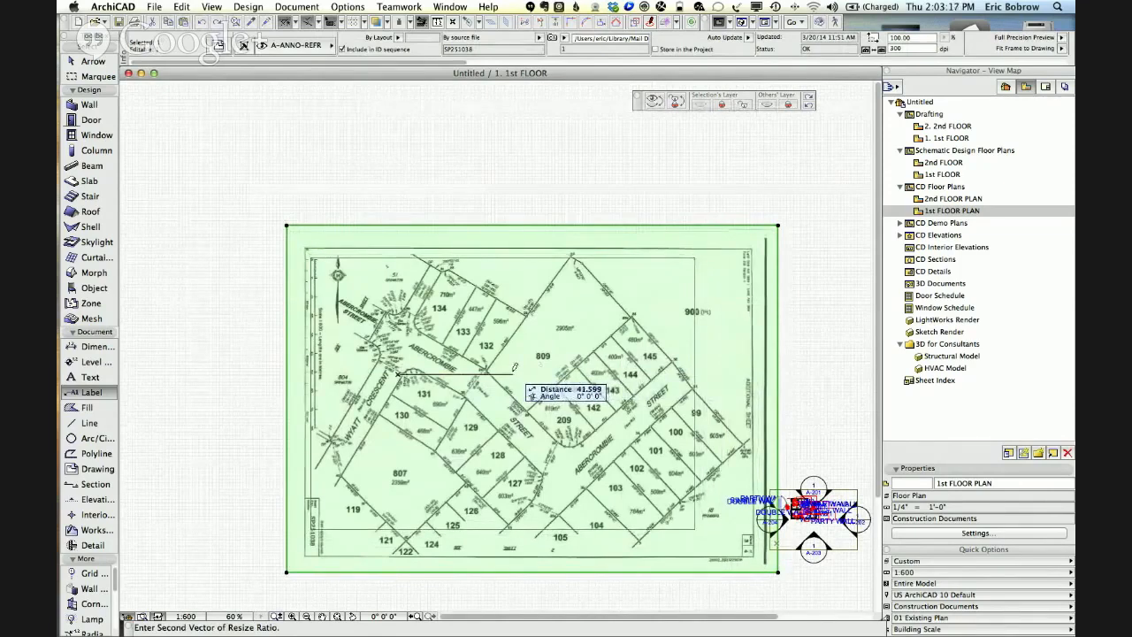
{"action": "left_click", "coordinate": [513, 368]}
Resize the lot plan graphically about point 28, using the boundary to point 32 as the reference vector and setting its length to 32 m.
{"action": "scroll", "coordinate": [513, 337], "scroll_direction": "up", "scroll_amount": 10}
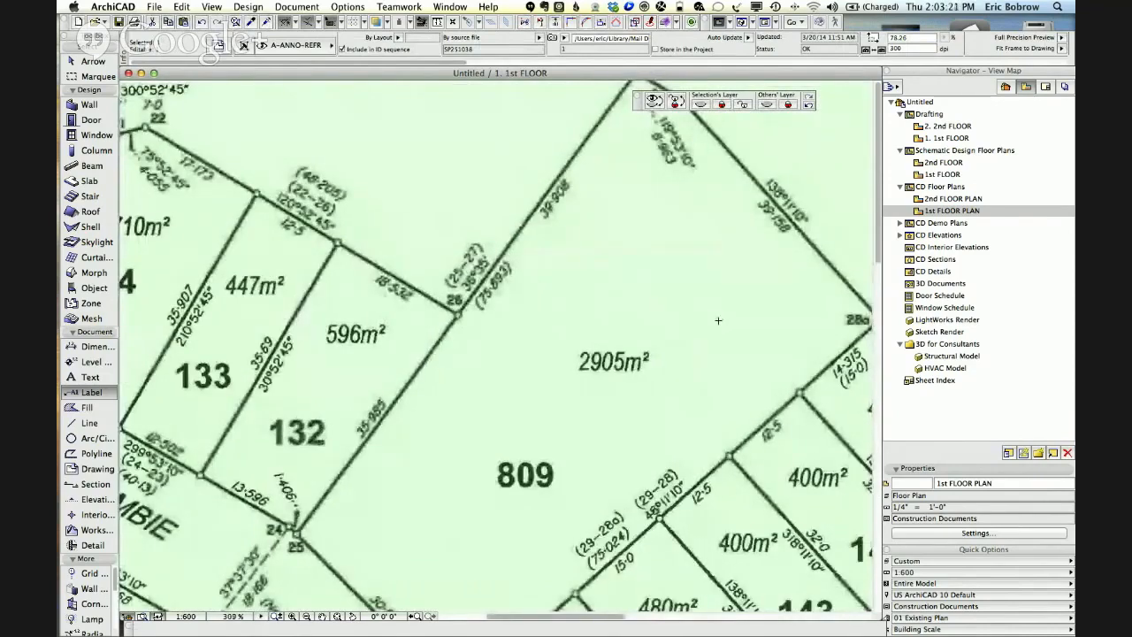
{"action": "scroll", "coordinate": [455, 359], "scroll_direction": "right", "scroll_amount": 5}
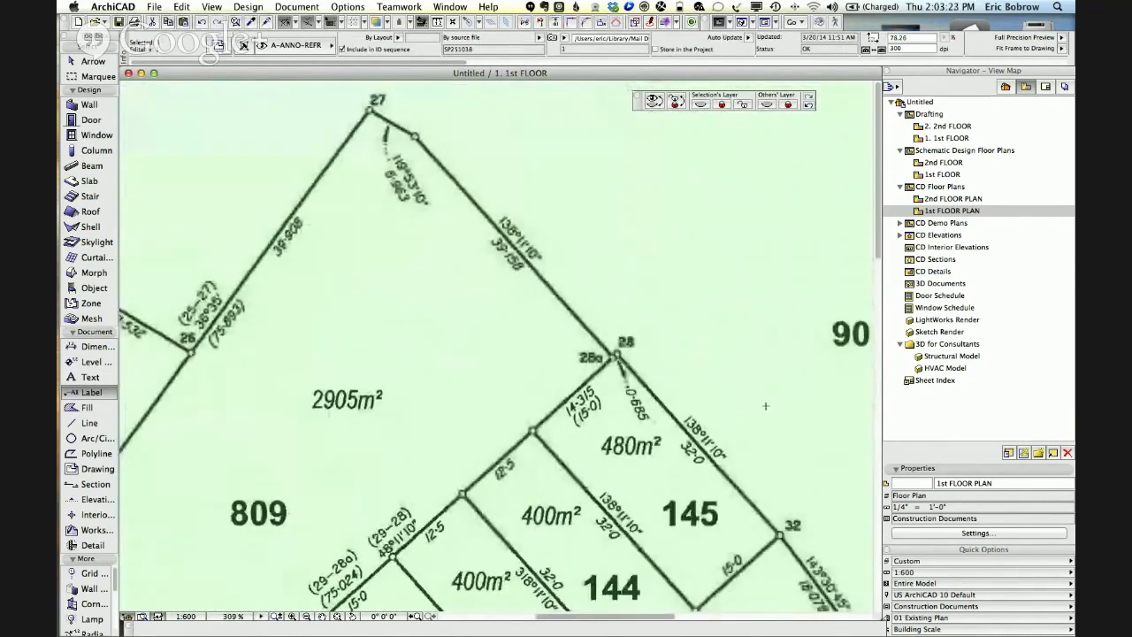
{"action": "middle_click_drag", "start_coordinate": [766, 404], "coordinate": [584, 256]}
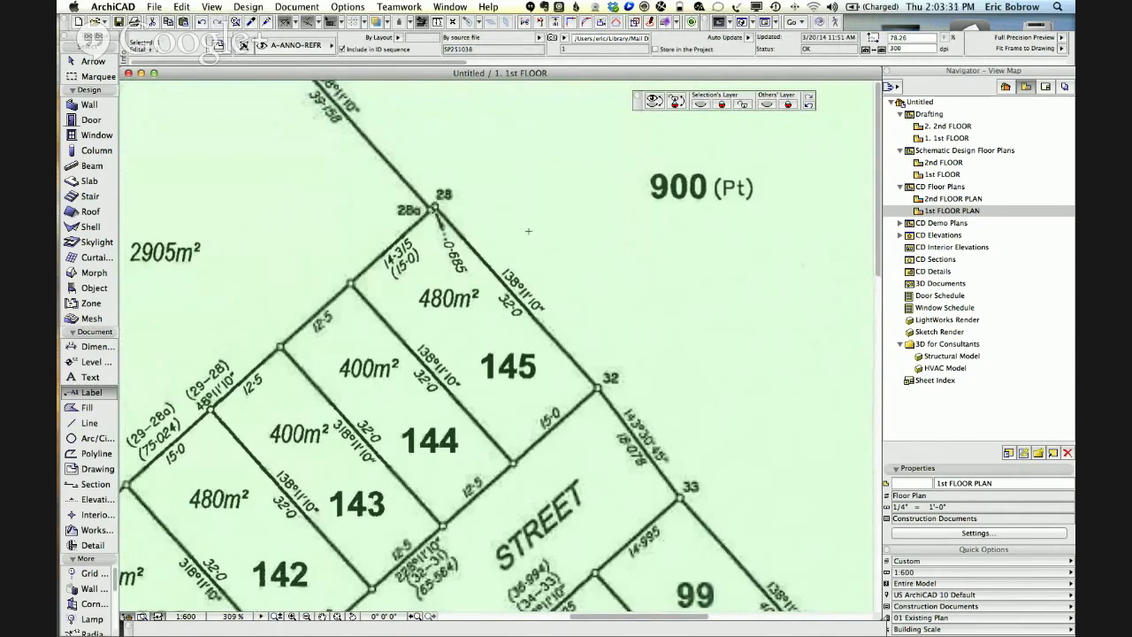
{"action": "left_click", "coordinate": [185, 7]}
{"action": "mouse_move", "coordinate": [323, 258]}
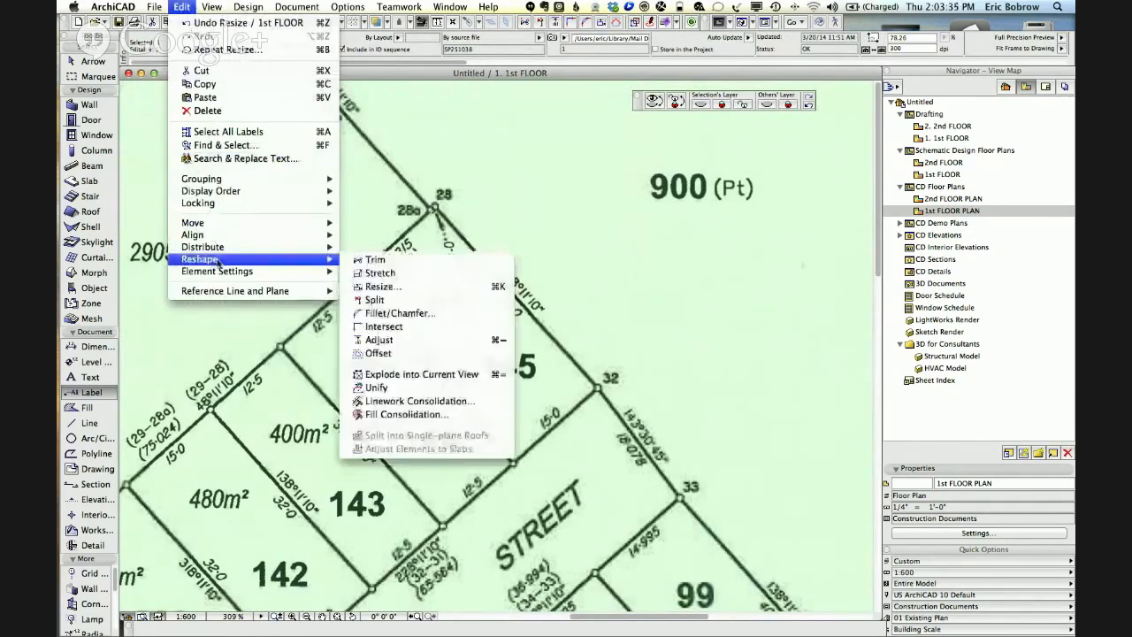
{"action": "left_click", "coordinate": [371, 286]}
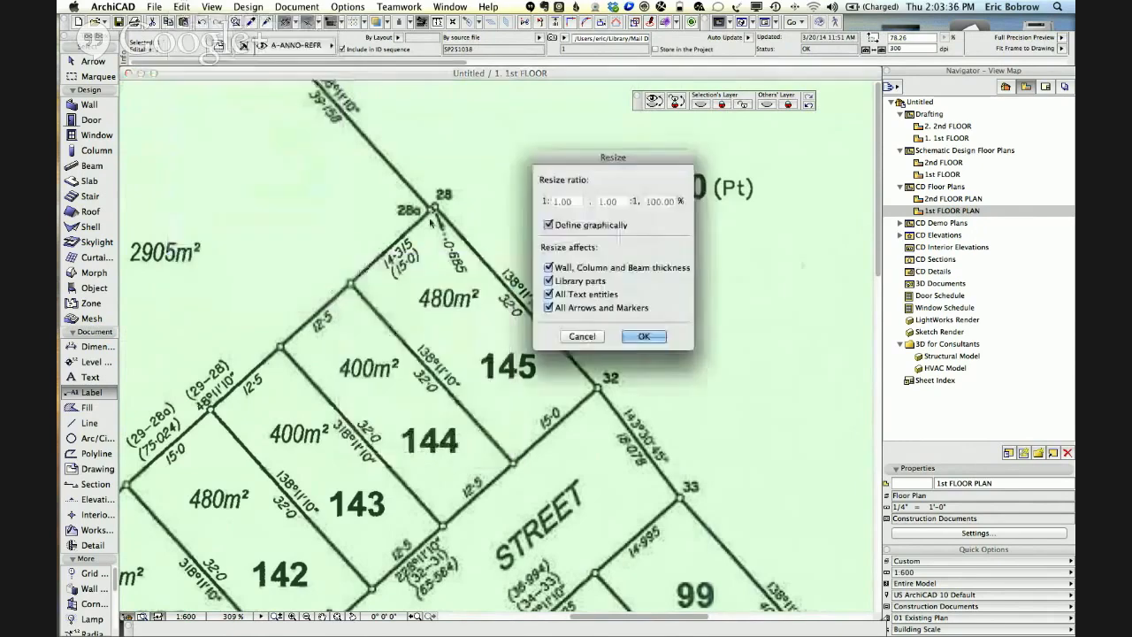
{"action": "left_click", "coordinate": [645, 336]}
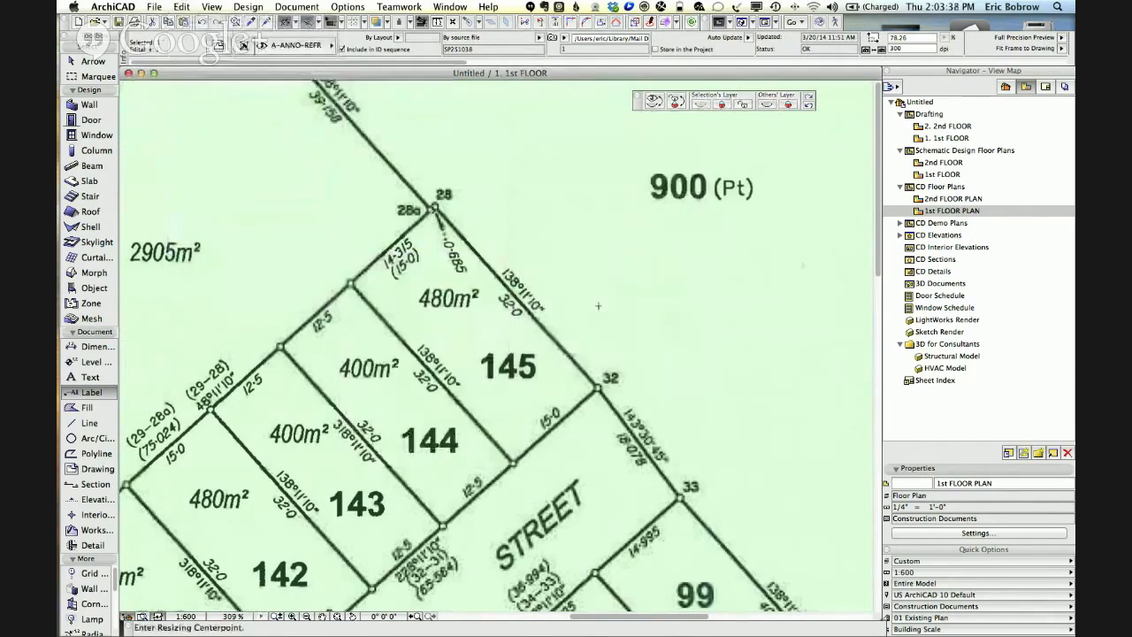
{"action": "left_click", "coordinate": [434, 208]}
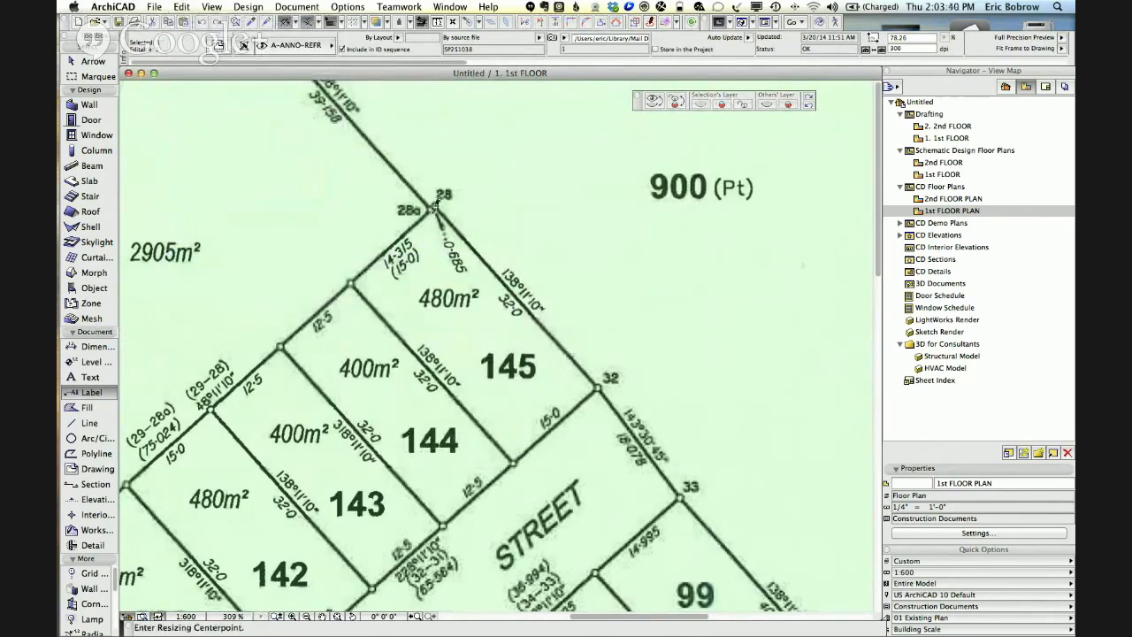
{"action": "left_click", "coordinate": [600, 383]}
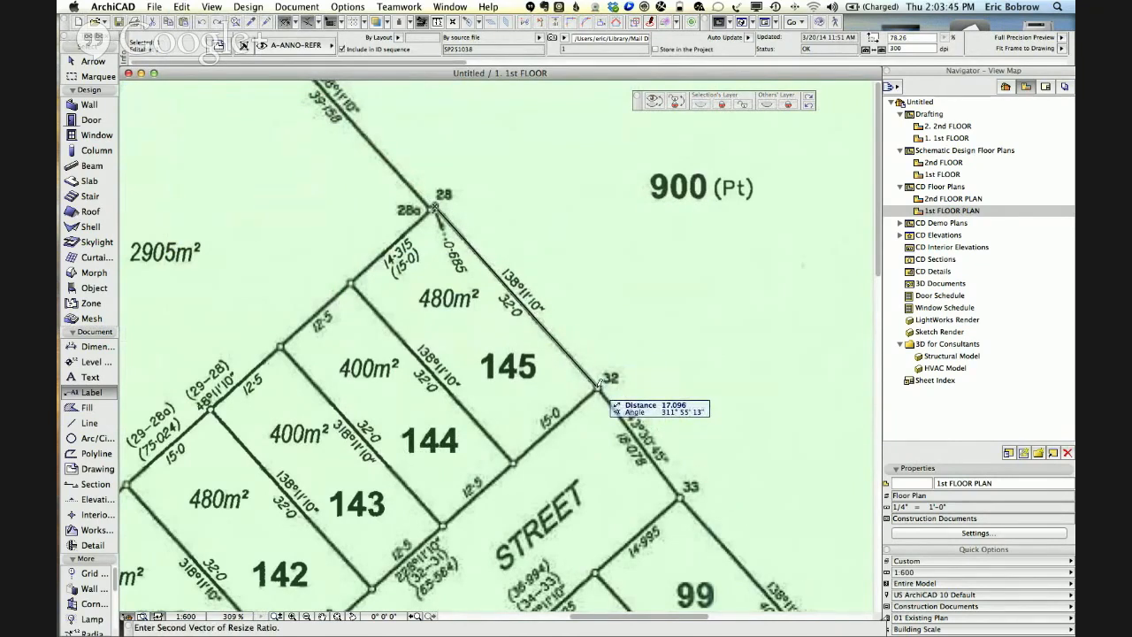
{"action": "type", "text": "32"}
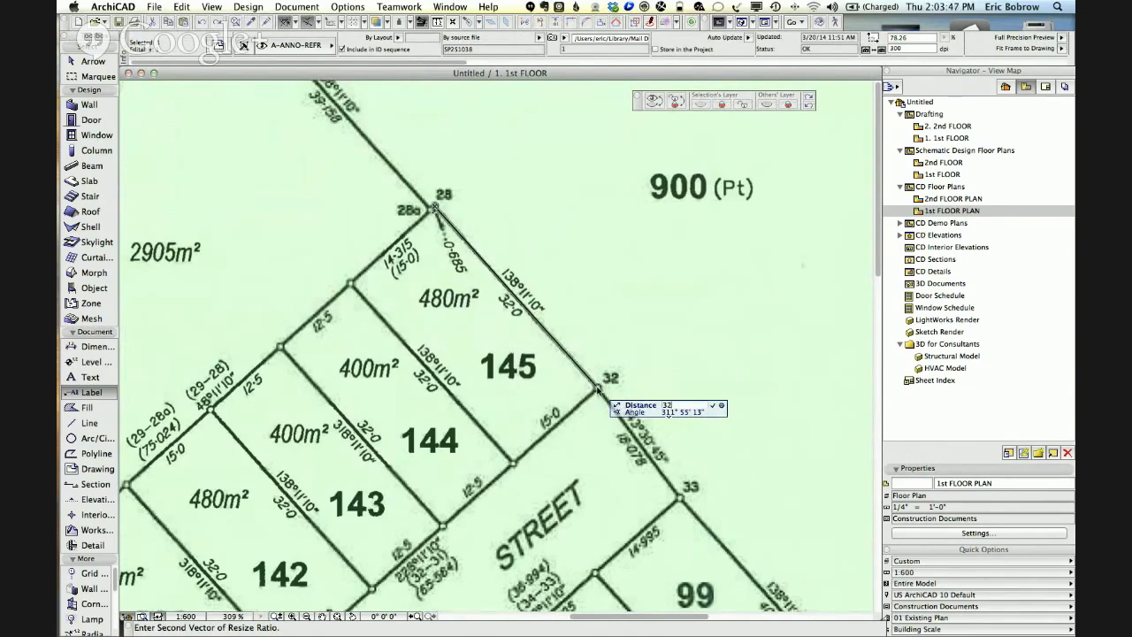
{"action": "key", "text": "Return"}
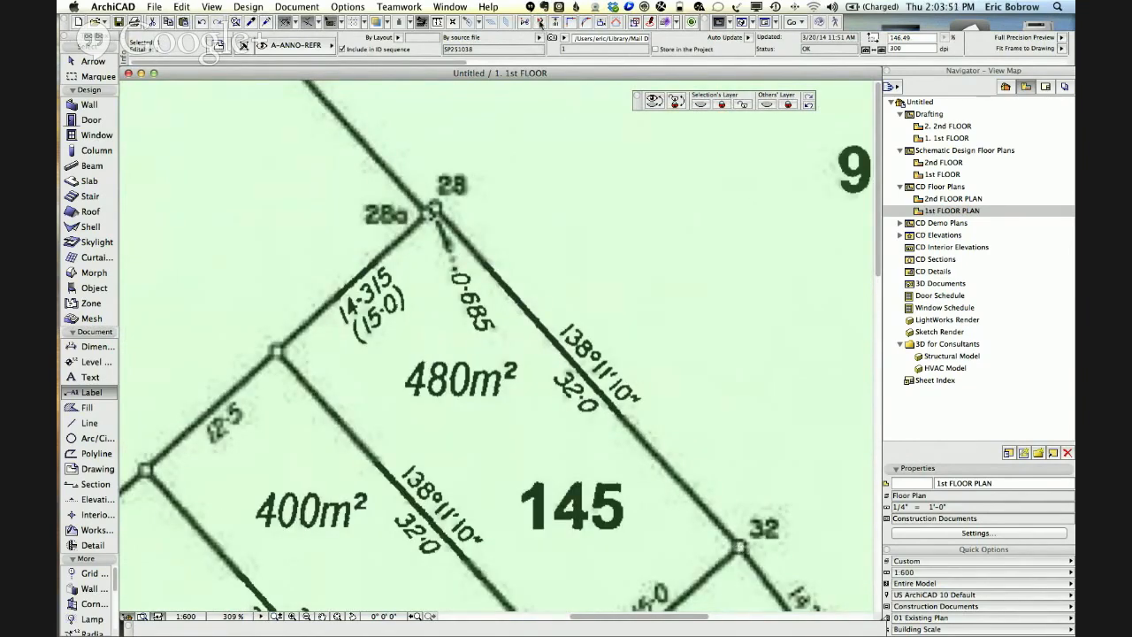
Measure from point 28 on lot 145 and check the resized lot plan as a whole.
{"action": "left_click", "coordinate": [437, 22]}
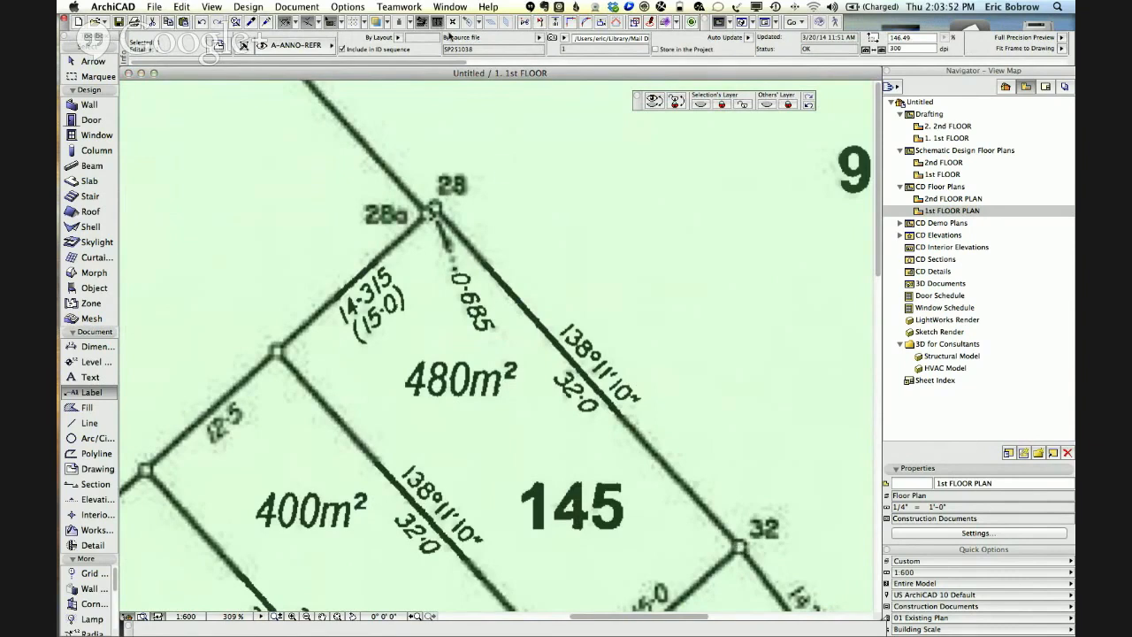
{"action": "left_click", "coordinate": [434, 209]}
{"action": "scroll", "coordinate": [739, 546], "scroll_direction": "down", "scroll_amount": 5}
{"action": "scroll", "coordinate": [528, 431], "scroll_direction": "down", "scroll_amount": 3}
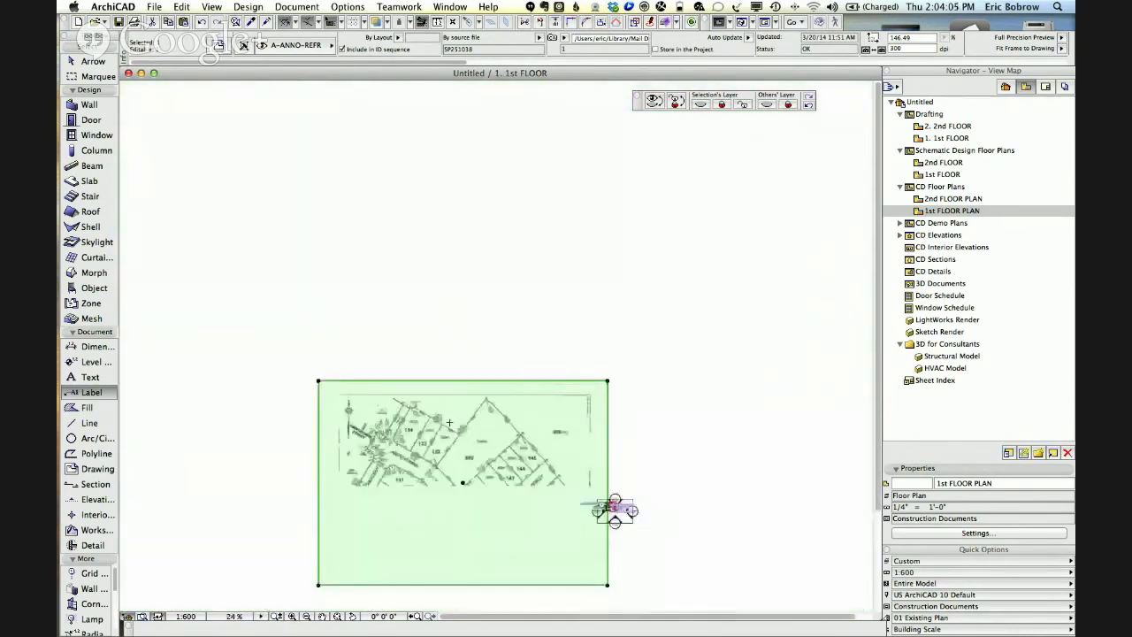
{"action": "scroll", "coordinate": [472, 265], "scroll_direction": "down", "scroll_amount": 4}
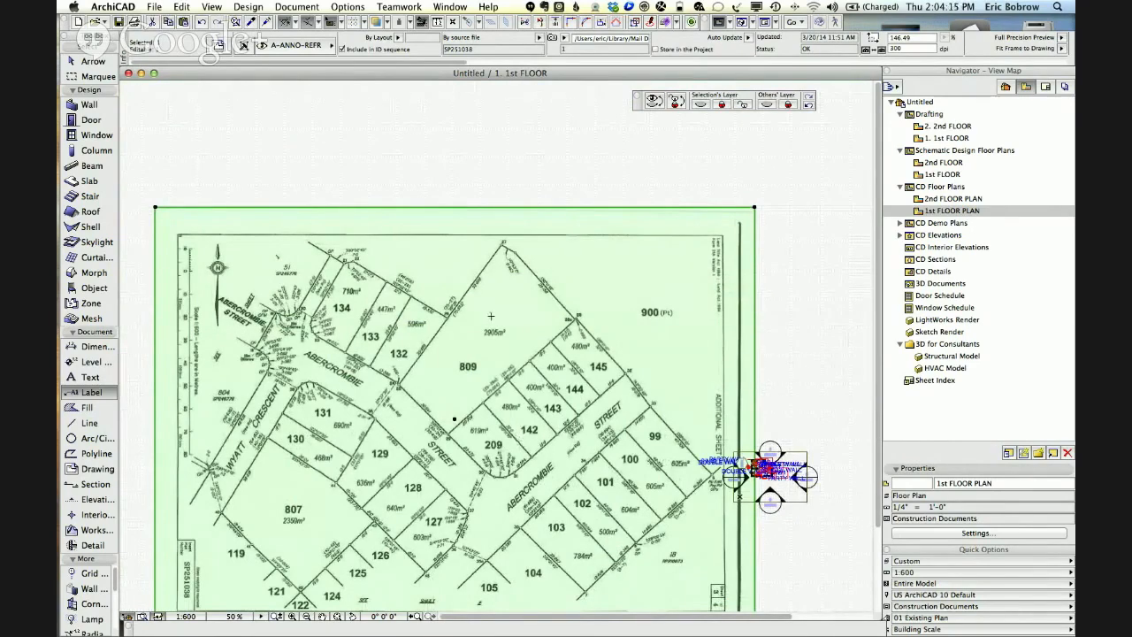
Measure the boundary between lots 134 and 133 from the Abercrombie street corner to the rear corner.
{"action": "scroll", "coordinate": [211, 264], "scroll_direction": "up", "scroll_amount": 5}
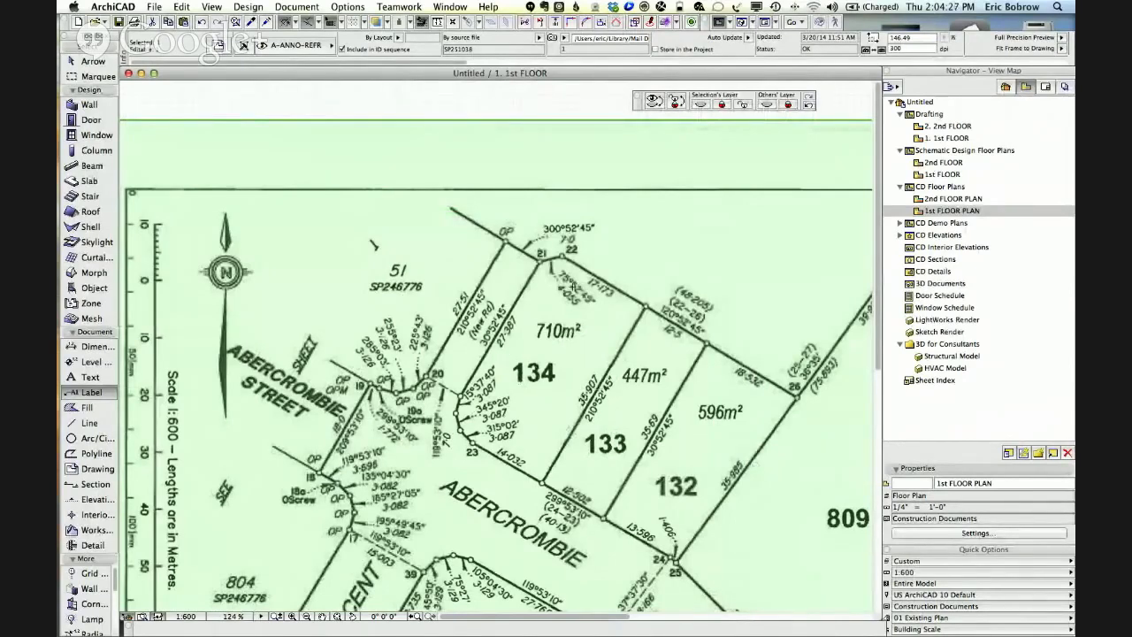
{"action": "left_click", "coordinate": [438, 21]}
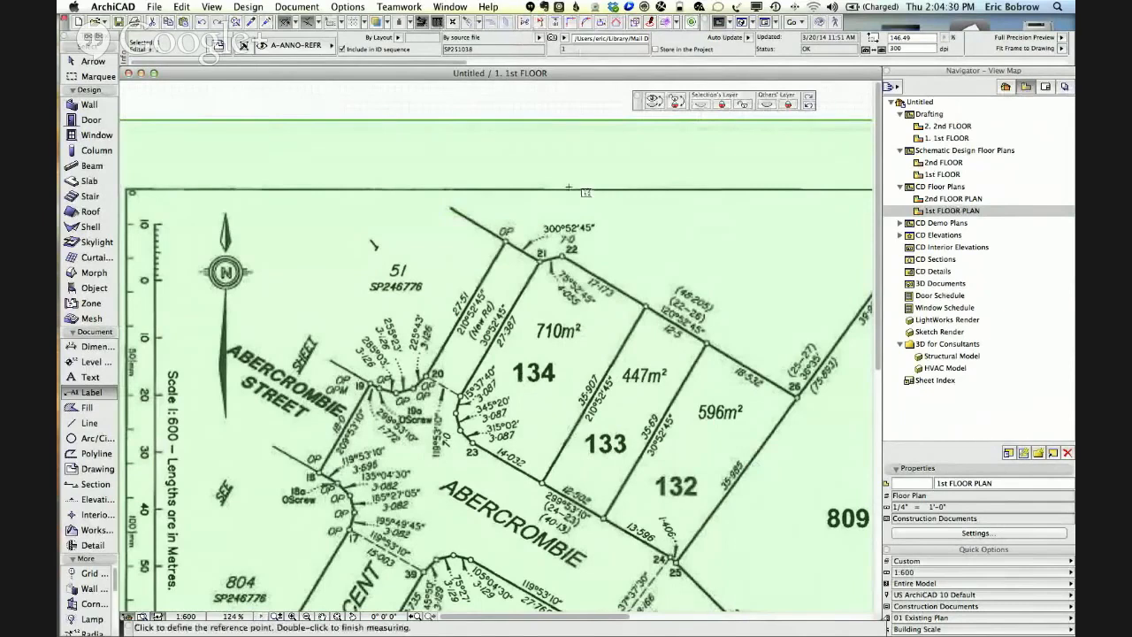
{"action": "left_click", "coordinate": [542, 482]}
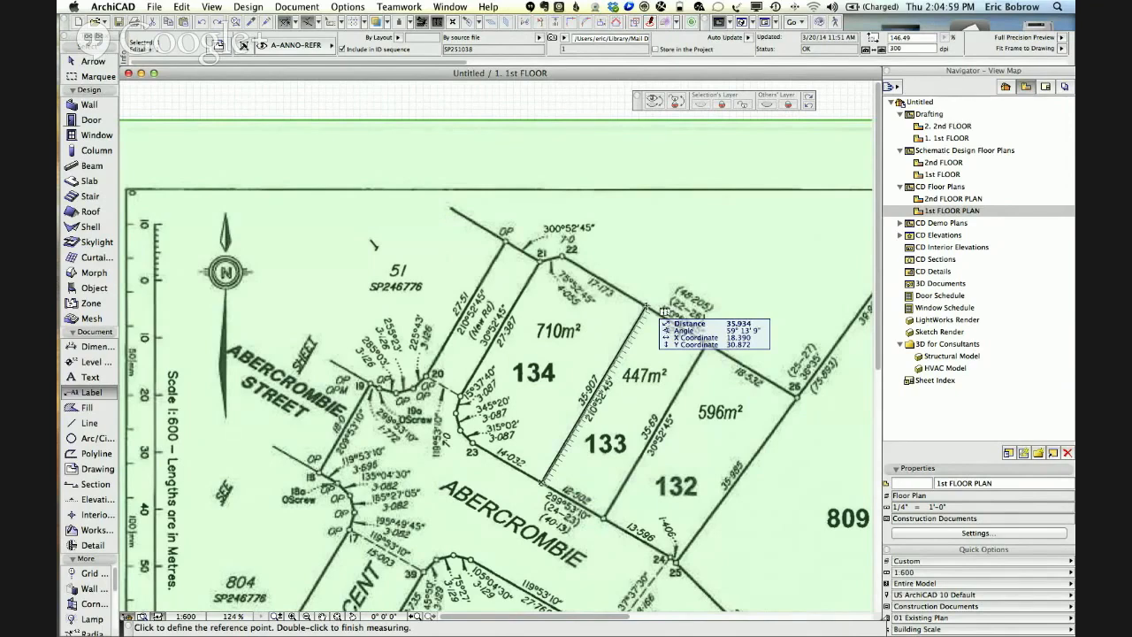
{"action": "key", "text": "Escape"}
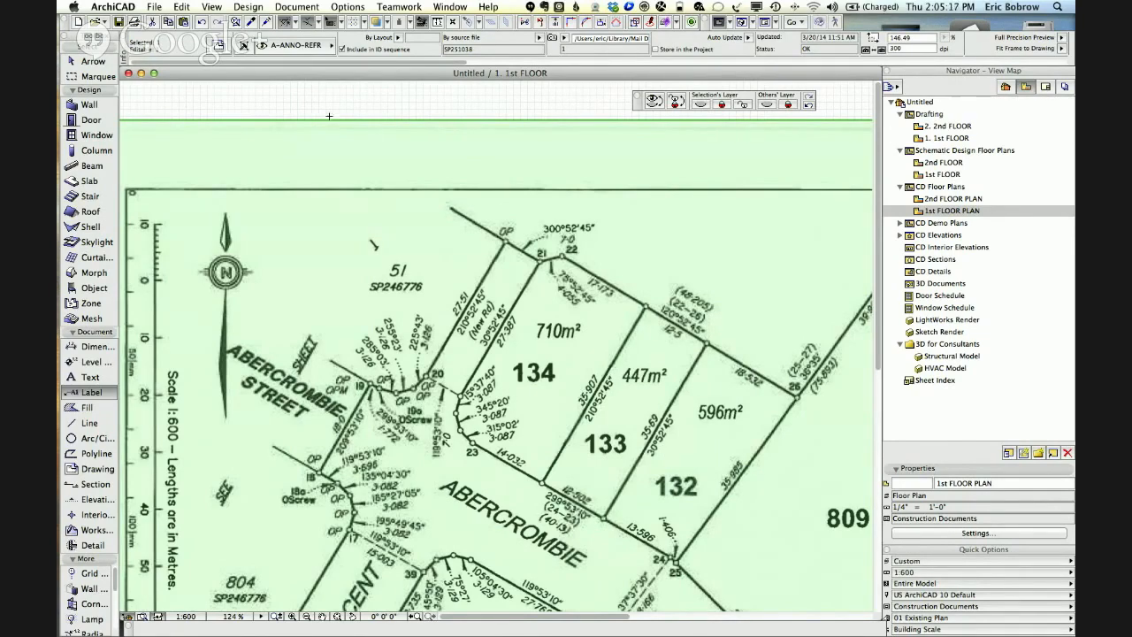
Deselect the lot plan, start a polyline with the Line tool, and show the hidden layer A-NPLT.
{"action": "left_click", "coordinate": [89, 423]}
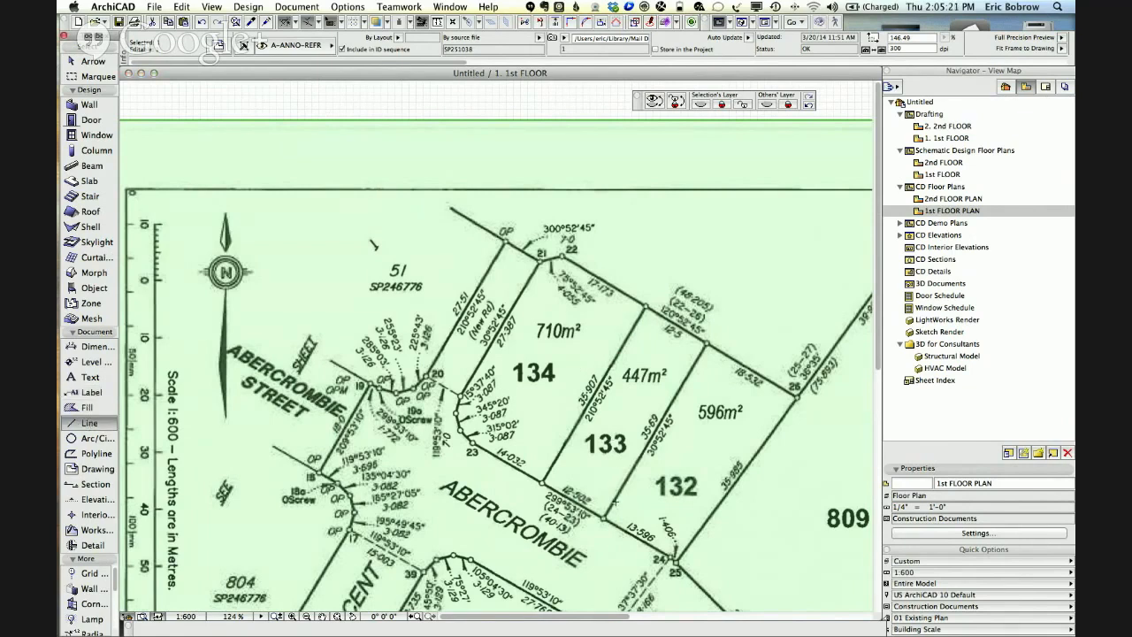
{"action": "key", "text": "Escape"}
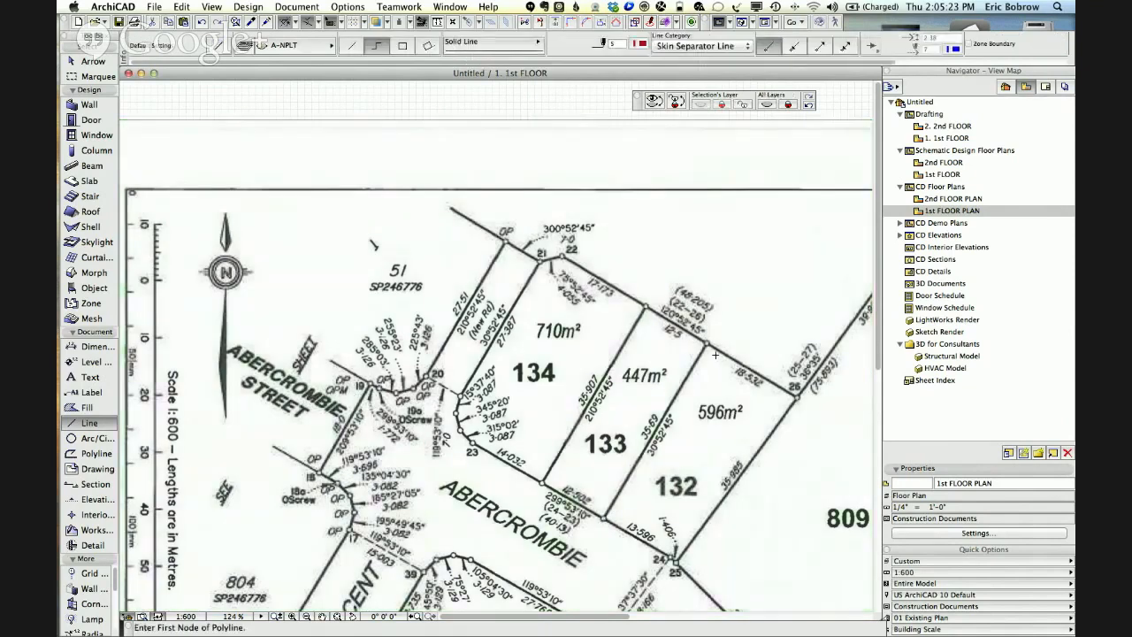
{"action": "left_click", "coordinate": [639, 469]}
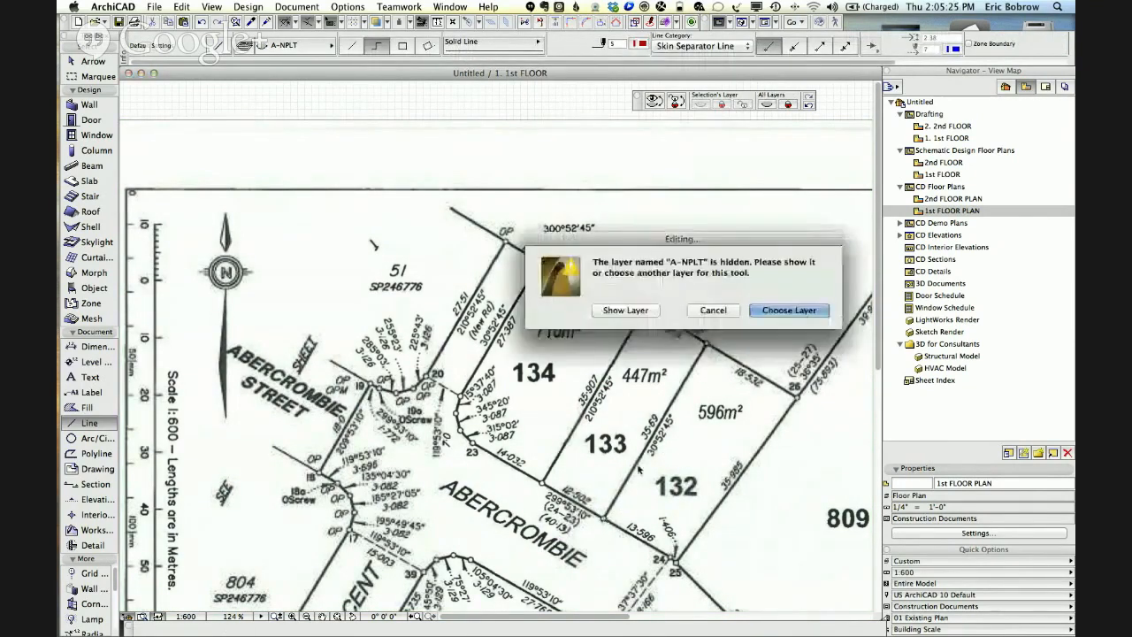
{"action": "left_click", "coordinate": [625, 309]}
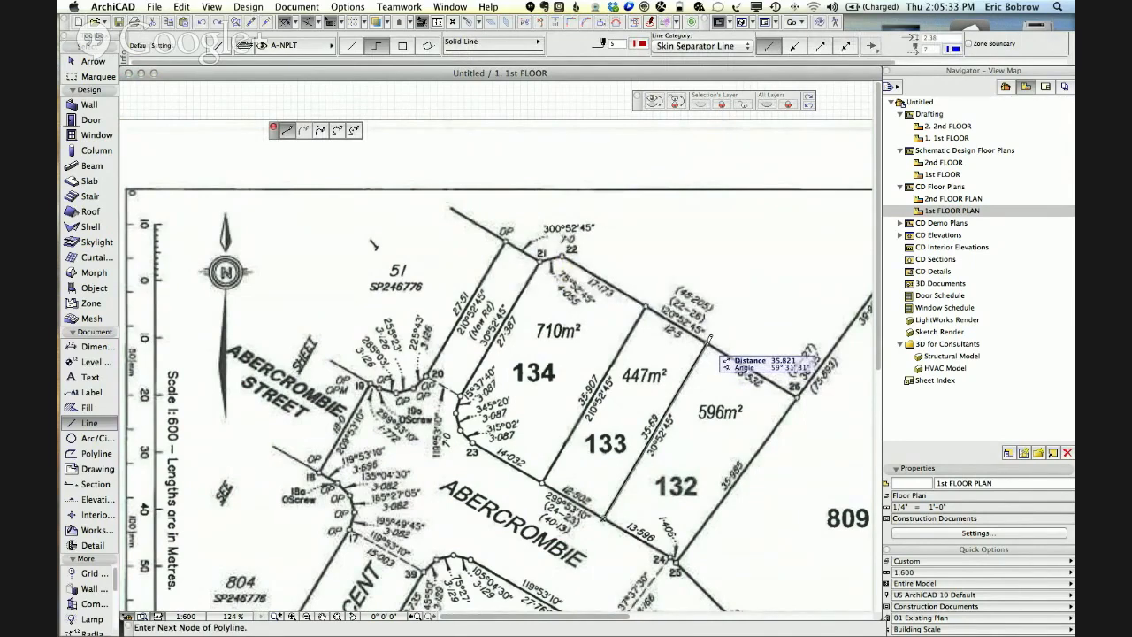
Try to draw the boundary line between lots 133 and 132 with distance 35.69 and angle 30 52 45.
{"action": "type", "text": "35.69"}
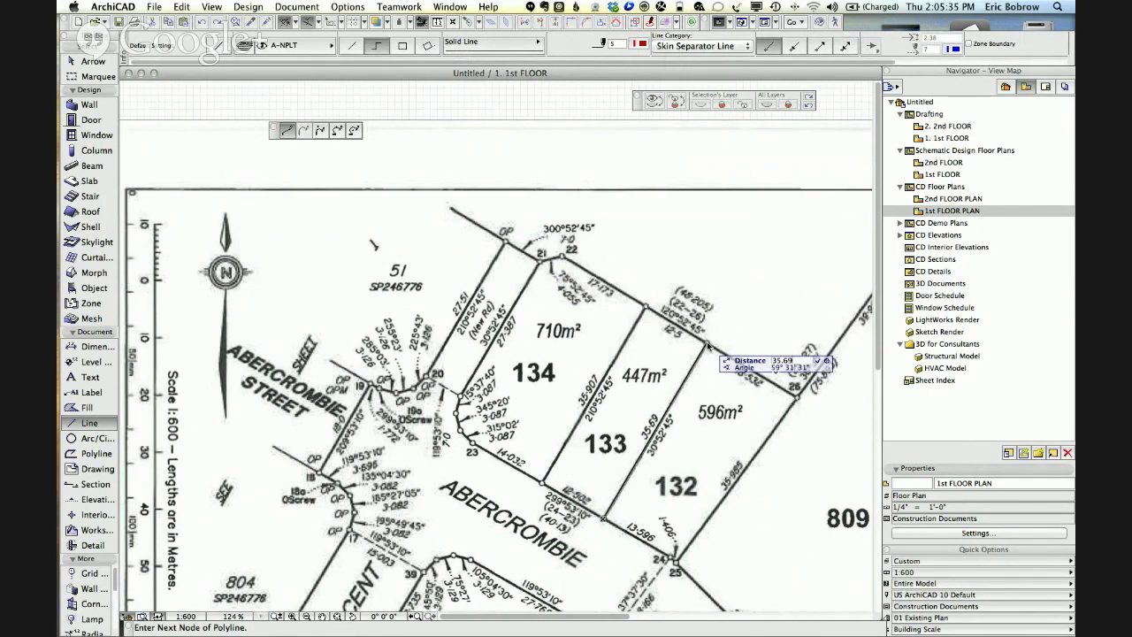
{"action": "key", "text": "Tab"}
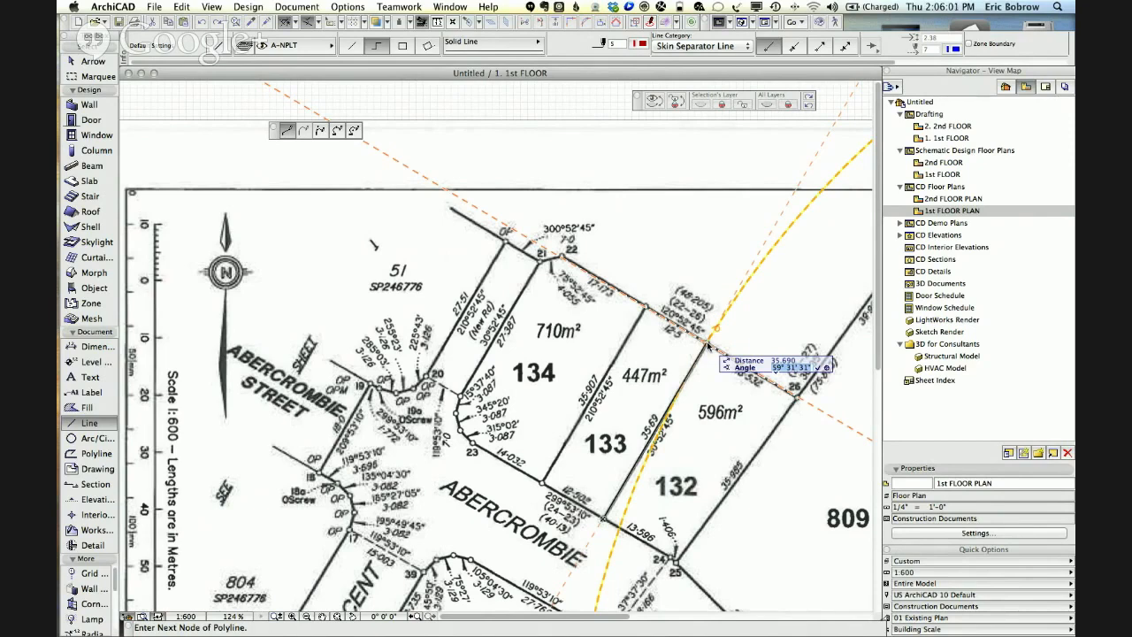
{"action": "type", "text": "30 52 45"}
{"action": "key", "text": "Return"}
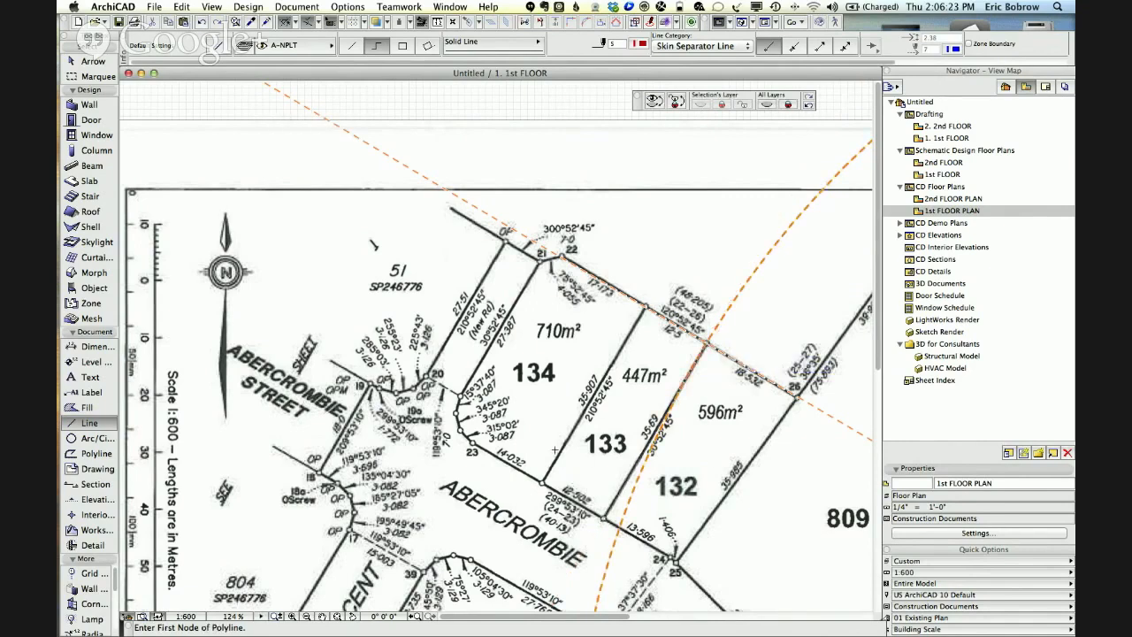
Draw the boundary line between lots 133 and 132 from the street corner, 35.690 m long at an angle of 59° 7' 15".
{"action": "left_click", "coordinate": [602, 516]}
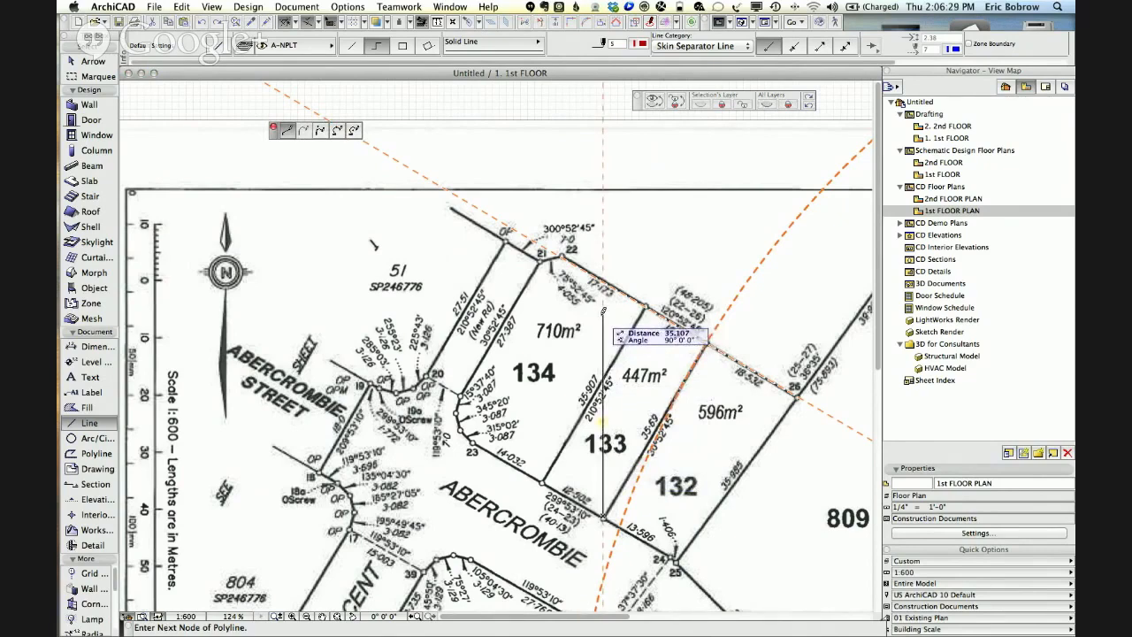
{"action": "type", "text": "35"}
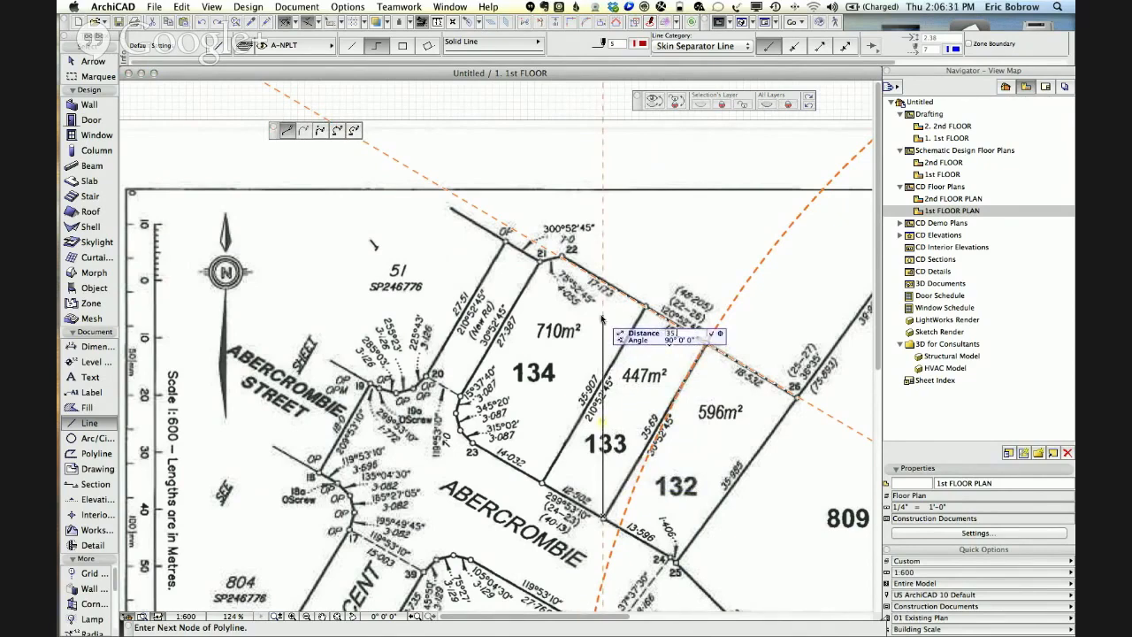
{"action": "type", "text": ".690"}
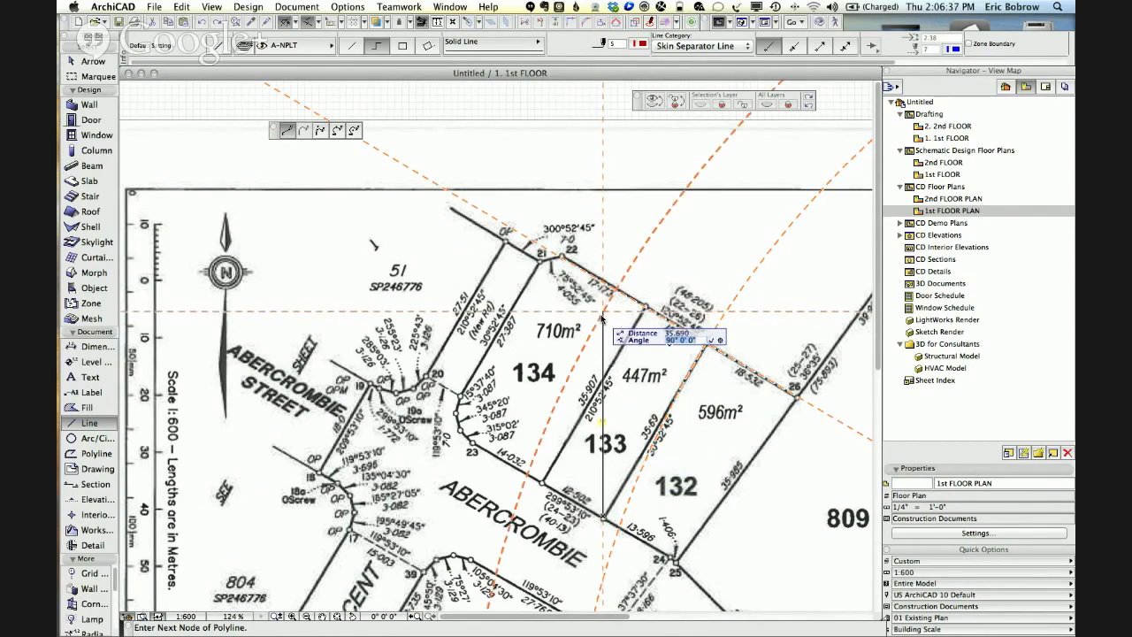
{"action": "type", "text": "30 52"}
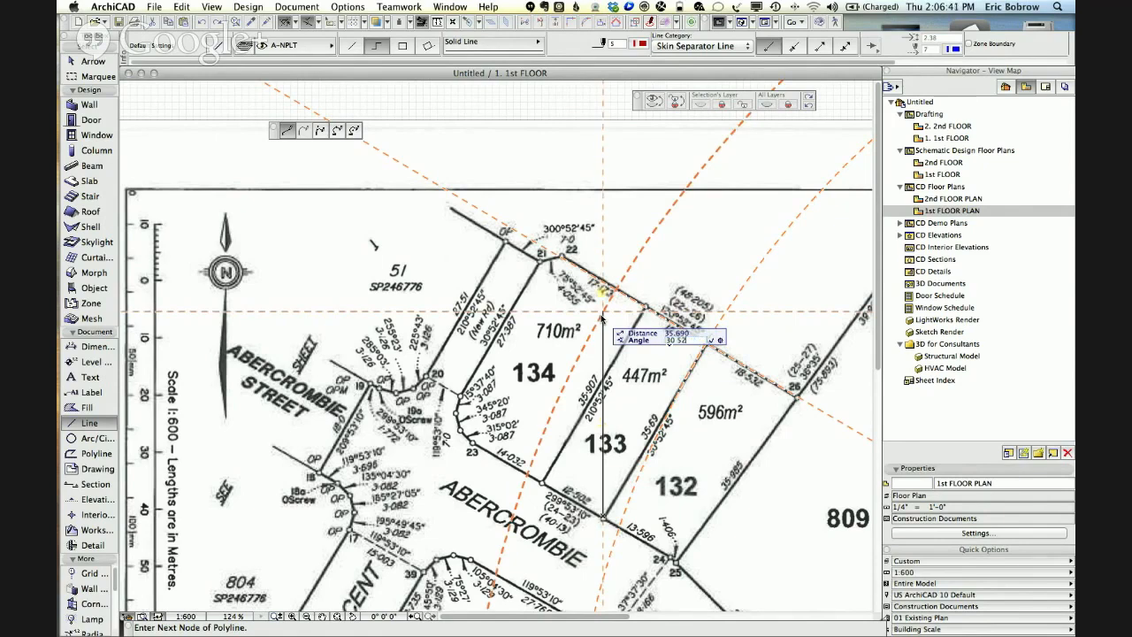
{"action": "type", "text": " 45"}
{"action": "key", "text": "Return"}
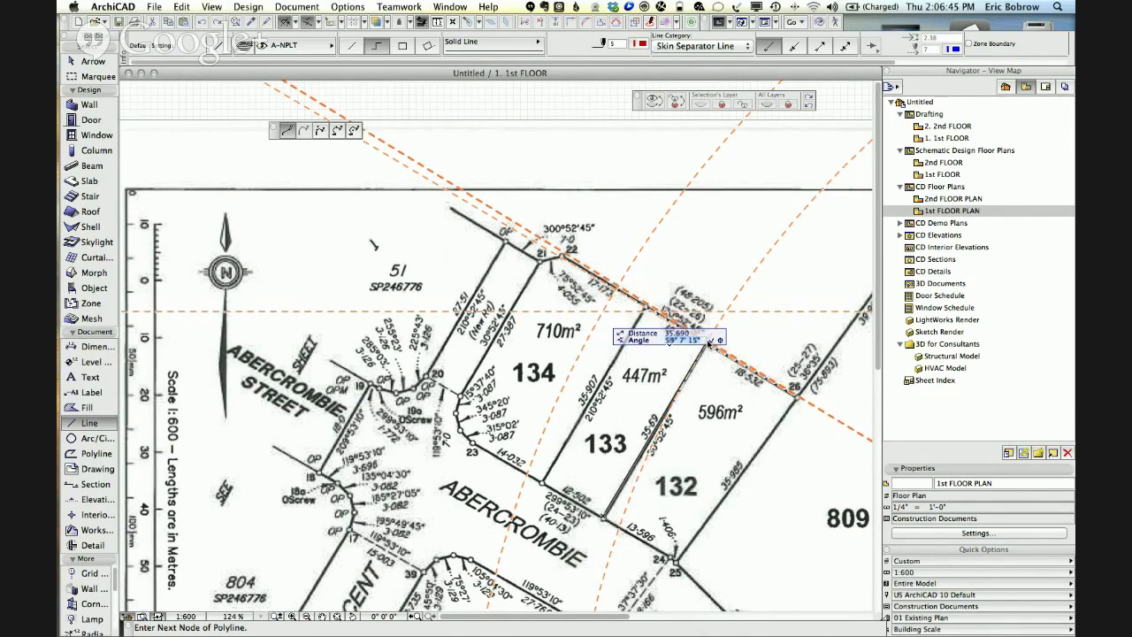
{"action": "left_click", "coordinate": [708, 344]}
{"action": "left_click", "coordinate": [707, 343]}
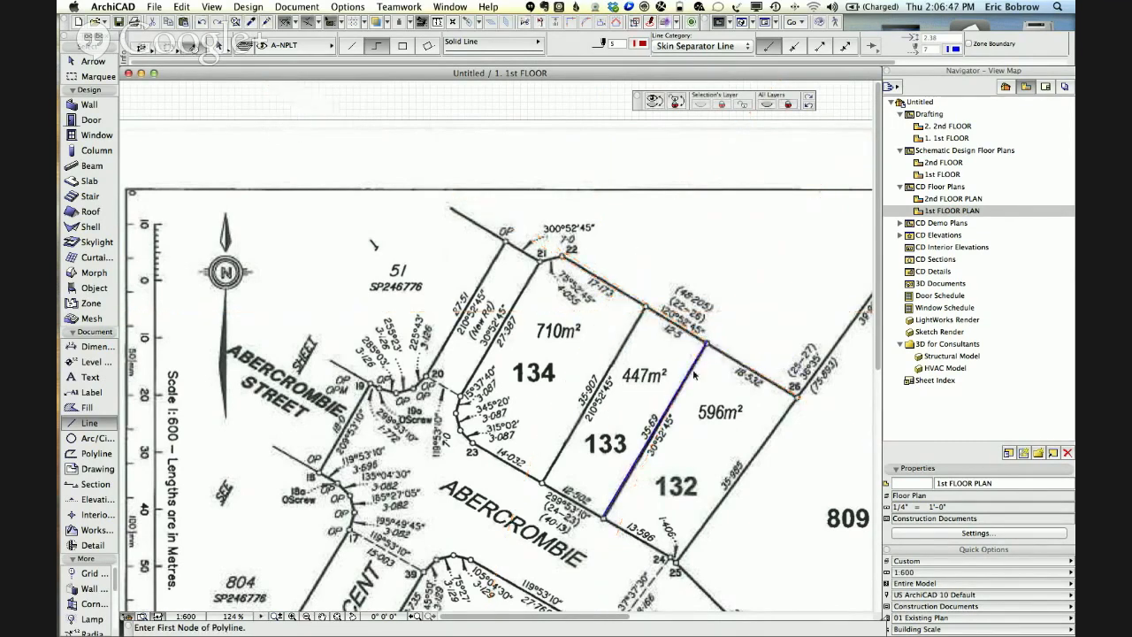
{"action": "scroll", "coordinate": [670, 392], "scroll_direction": "up", "scroll_amount": 5}
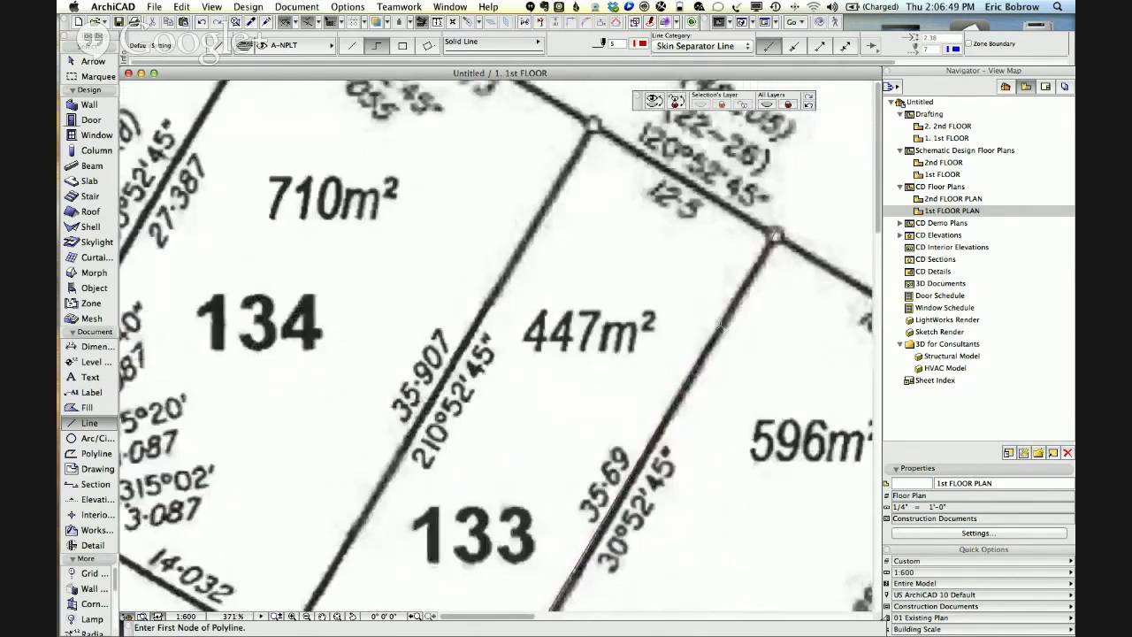
{"action": "scroll", "coordinate": [765, 272], "scroll_direction": "down", "scroll_amount": 5}
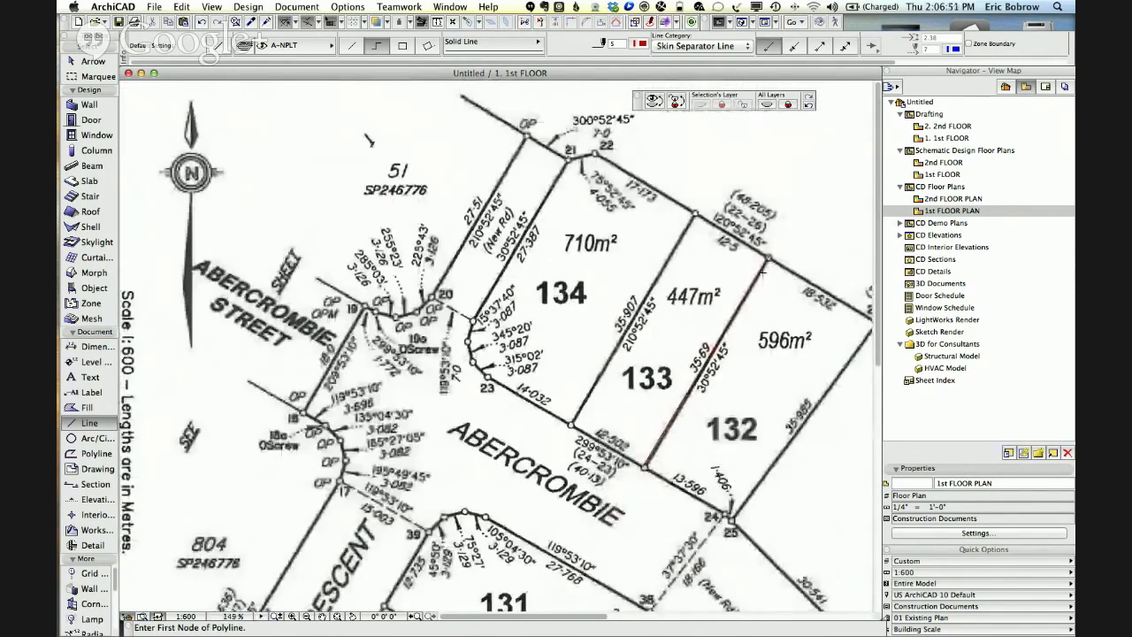
Draw the boundary line between lots 134 and 133 from the street corner, 35.907 m long at an angle of 59° 7' 15".
{"action": "left_click", "coordinate": [710, 184]}
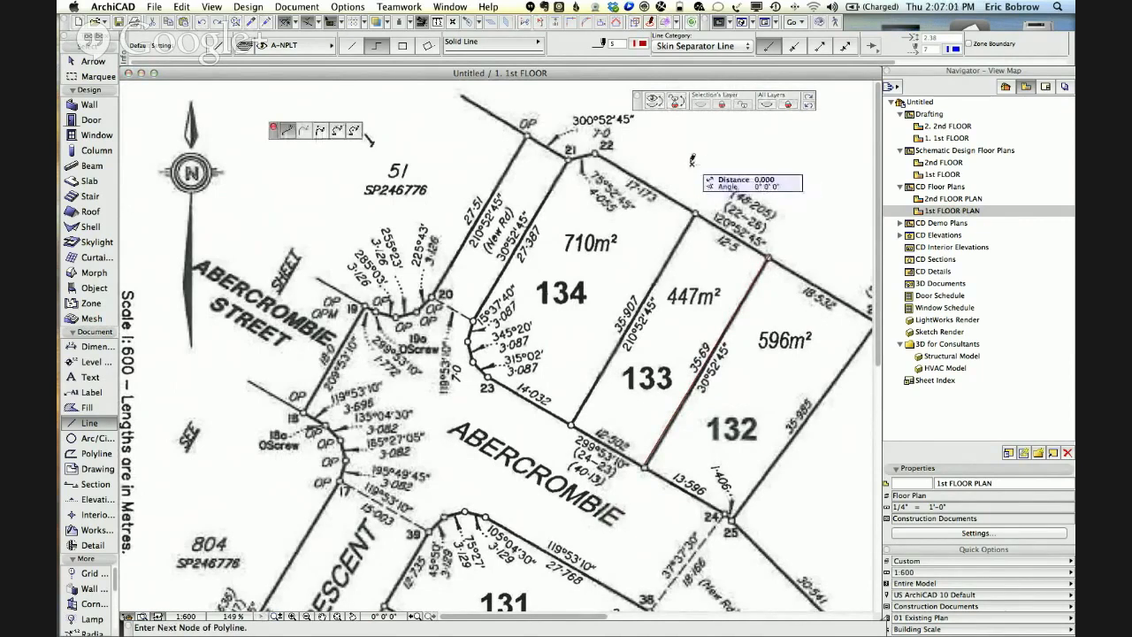
{"action": "key", "text": "Escape"}
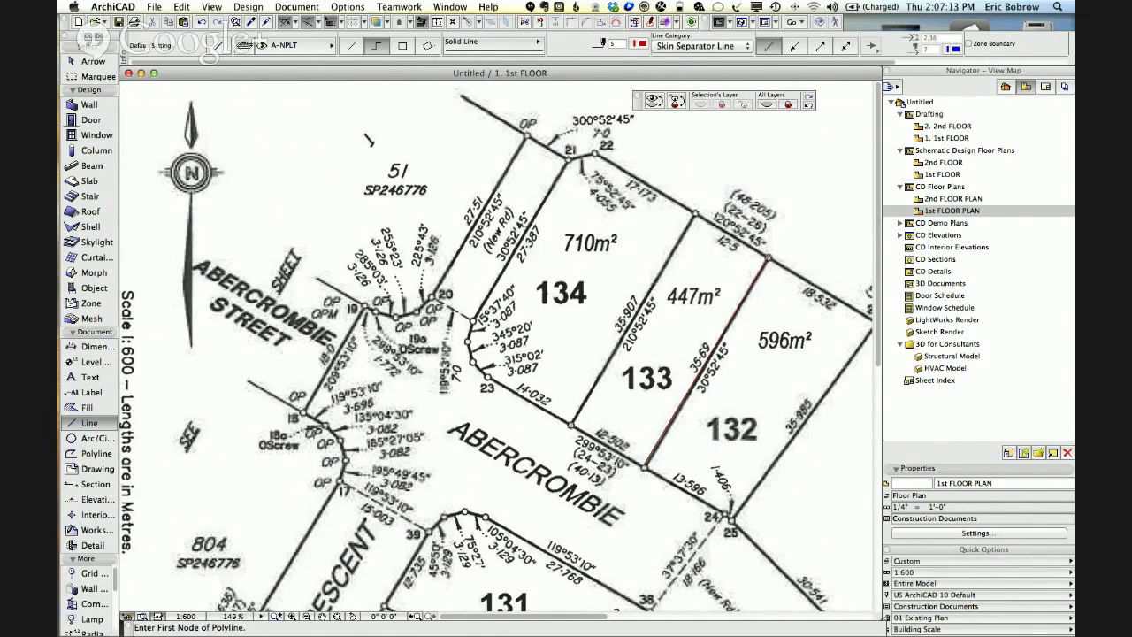
{"action": "left_click", "coordinate": [571, 424]}
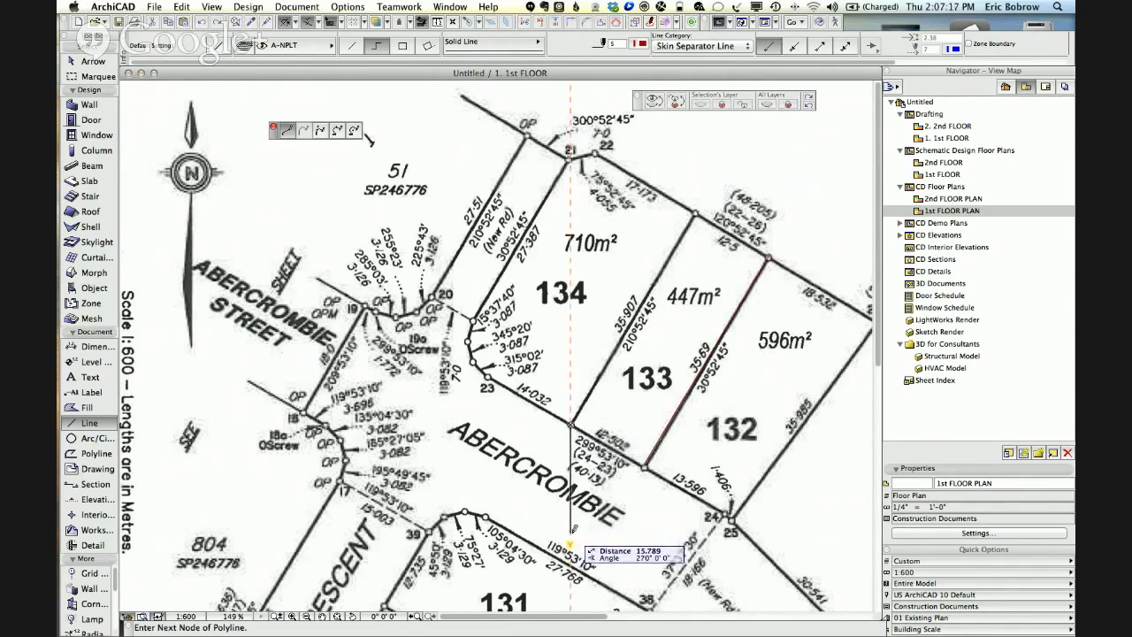
{"action": "type", "text": "35.90"}
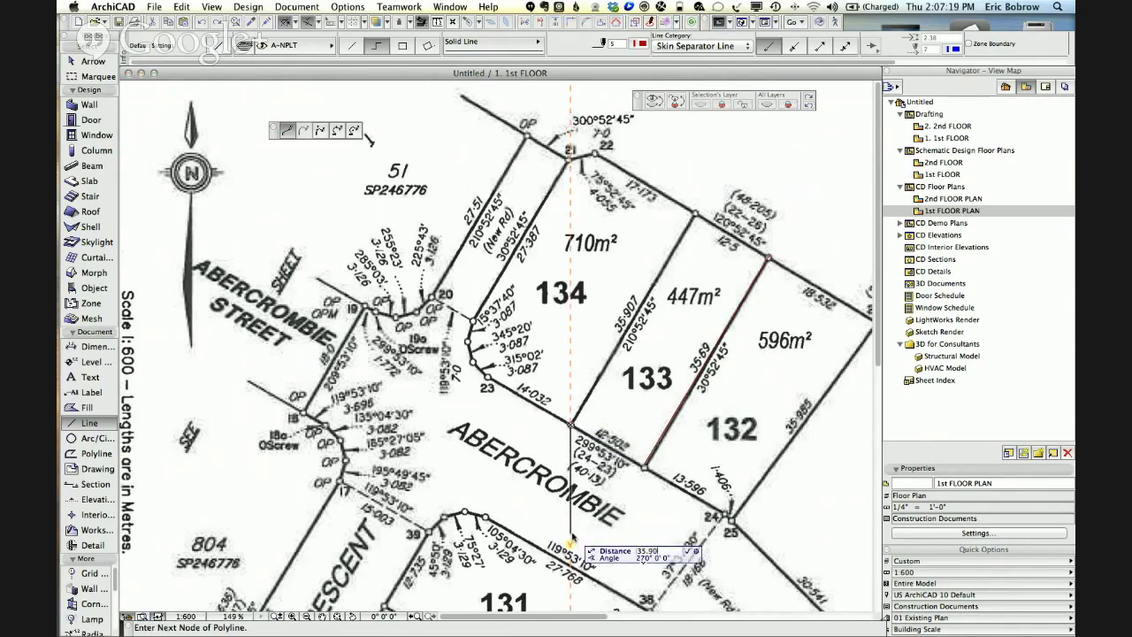
{"action": "type", "text": "7"}
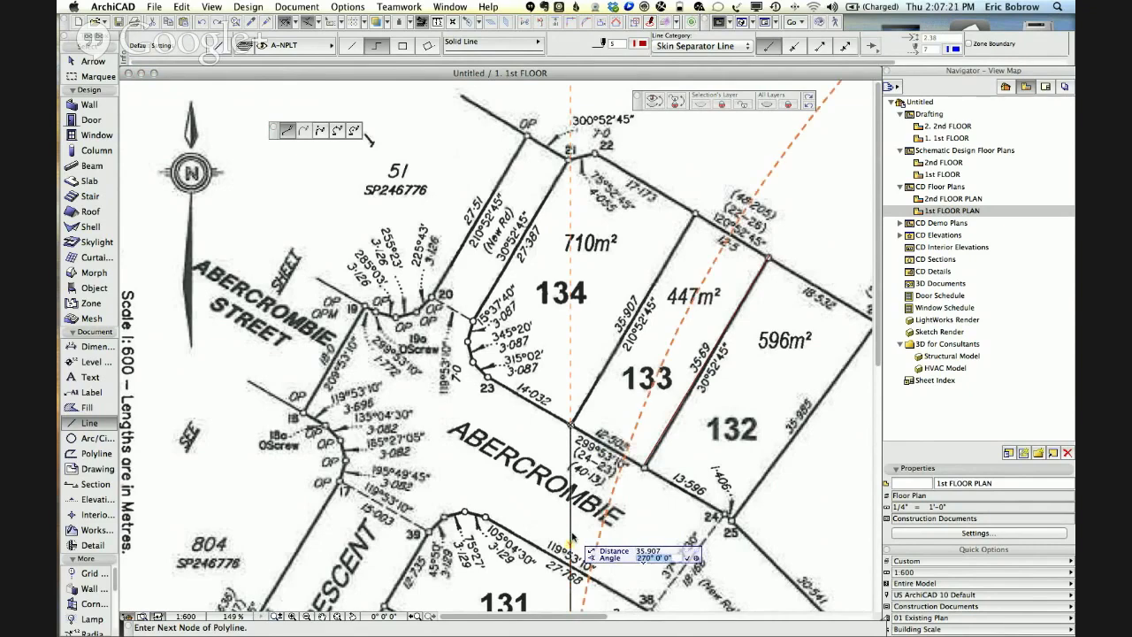
{"action": "type", "text": "210 52 45"}
{"action": "key", "text": "Return"}
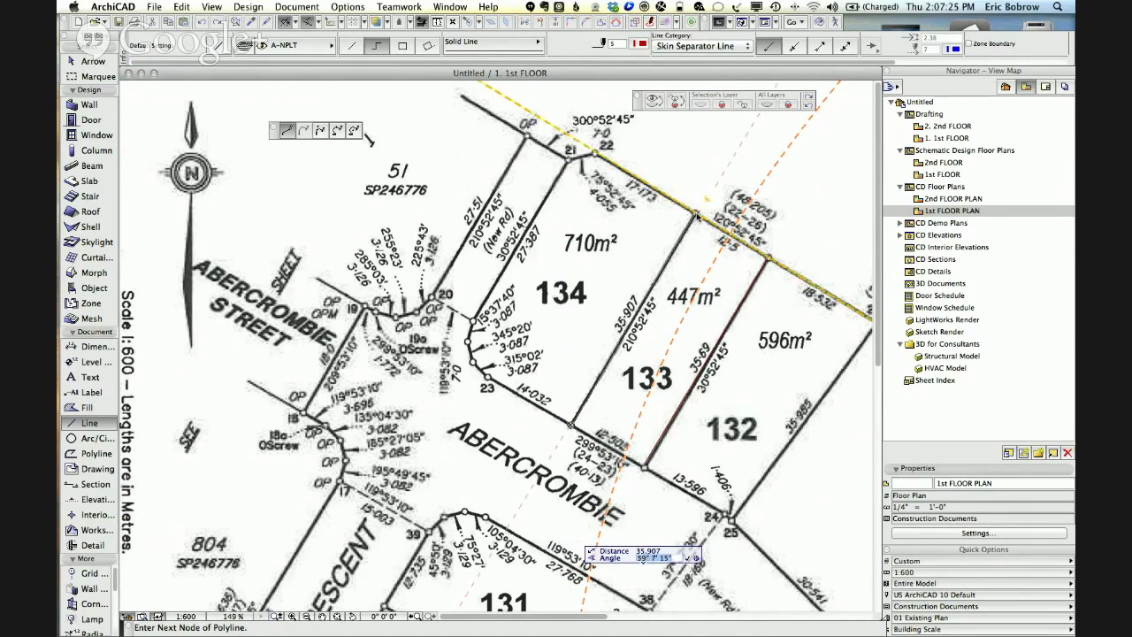
{"action": "left_click", "coordinate": [696, 215]}
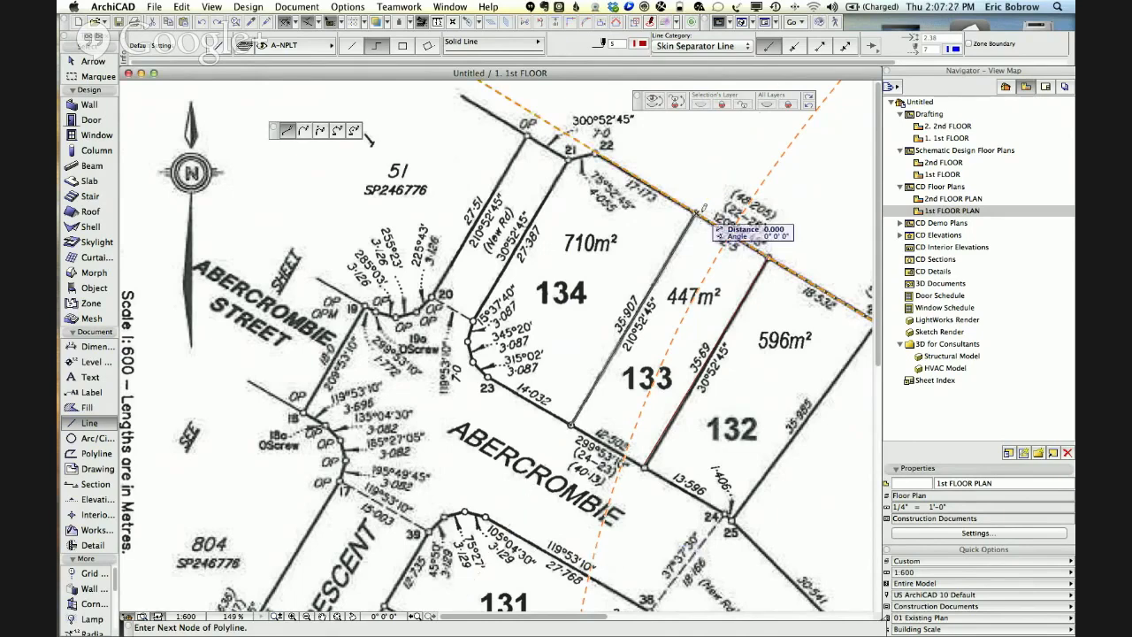
{"action": "double_click", "coordinate": [698, 213]}
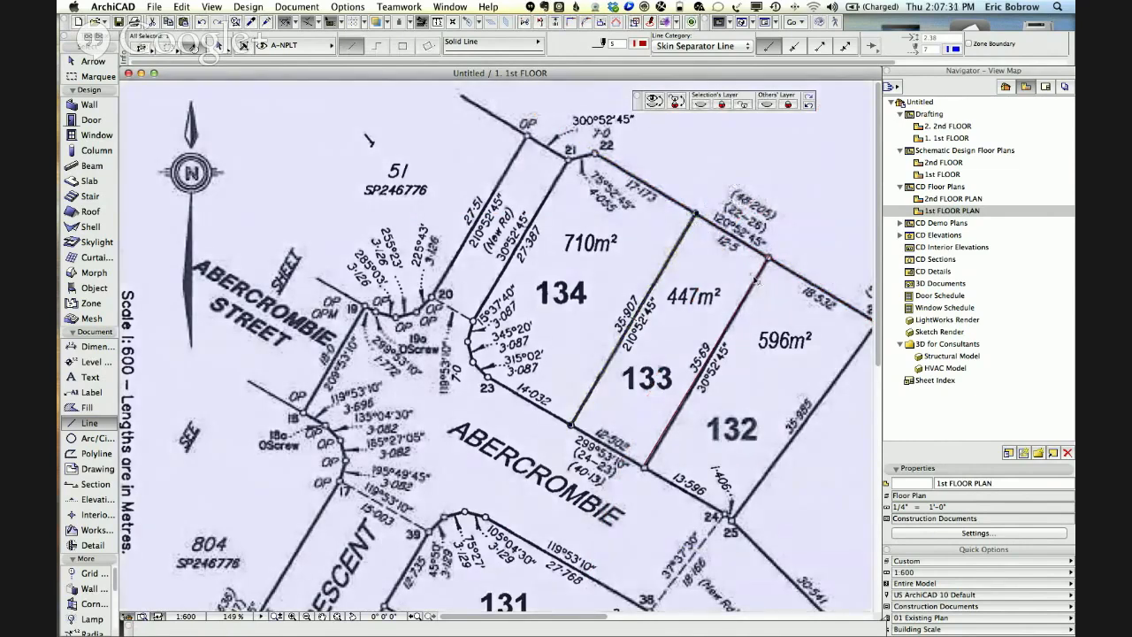
Select the two traced boundary lines of lot 133 and check their alignment with the lot plan.
{"action": "left_click", "coordinate": [752, 278]}
{"action": "scroll", "coordinate": [705, 237], "scroll_direction": "up", "scroll_amount": 4}
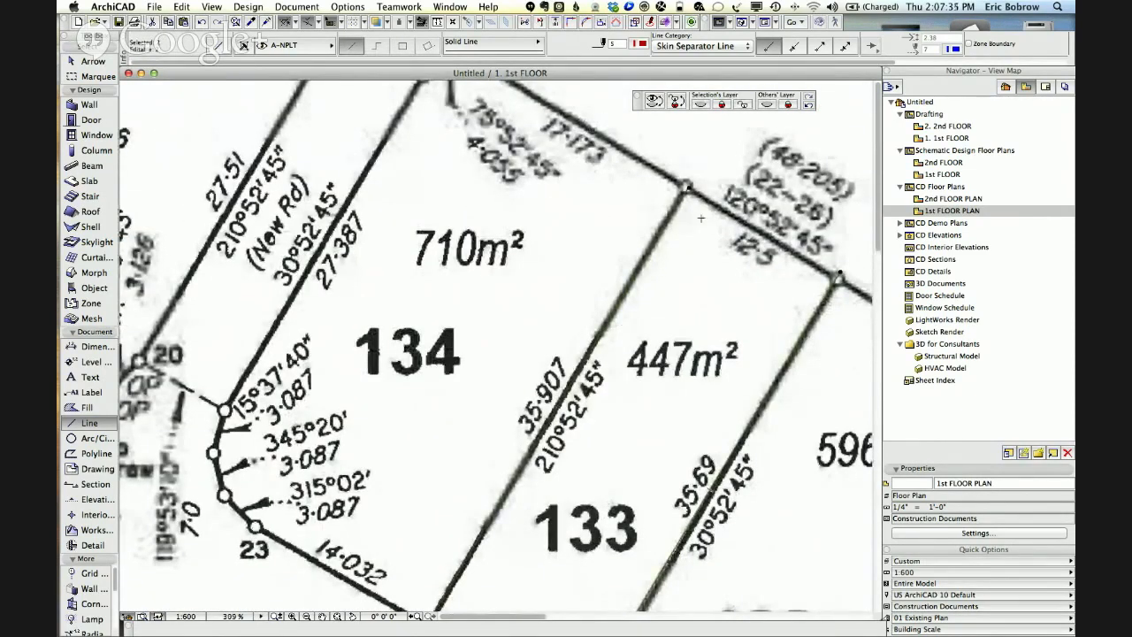
{"action": "scroll", "coordinate": [699, 188], "scroll_direction": "down", "scroll_amount": 2}
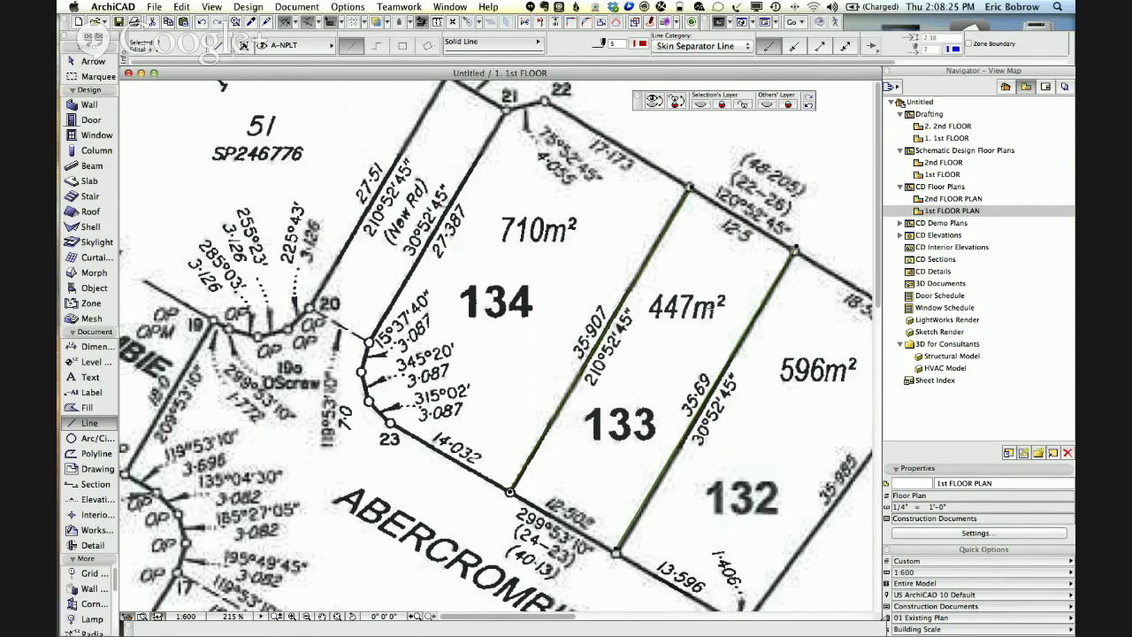
{"action": "scroll", "coordinate": [710, 308], "scroll_direction": "down", "scroll_amount": 4}
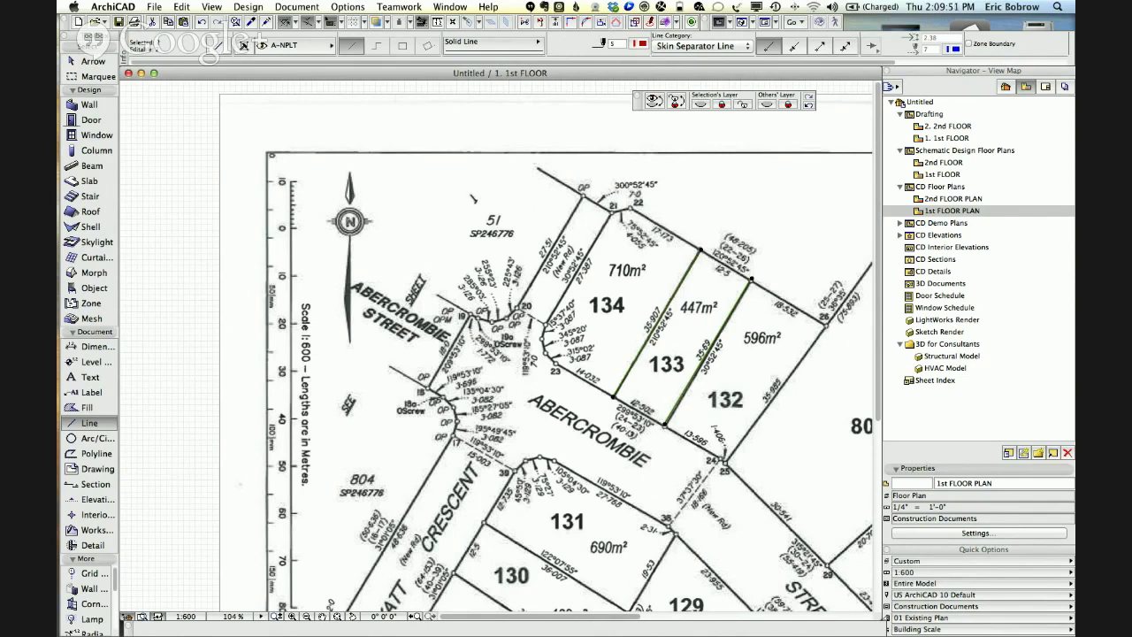
Switch to Chrome and open the BIM Services page of the ArchiCAD User Group website.
{"action": "key", "text": "super+Tab"}
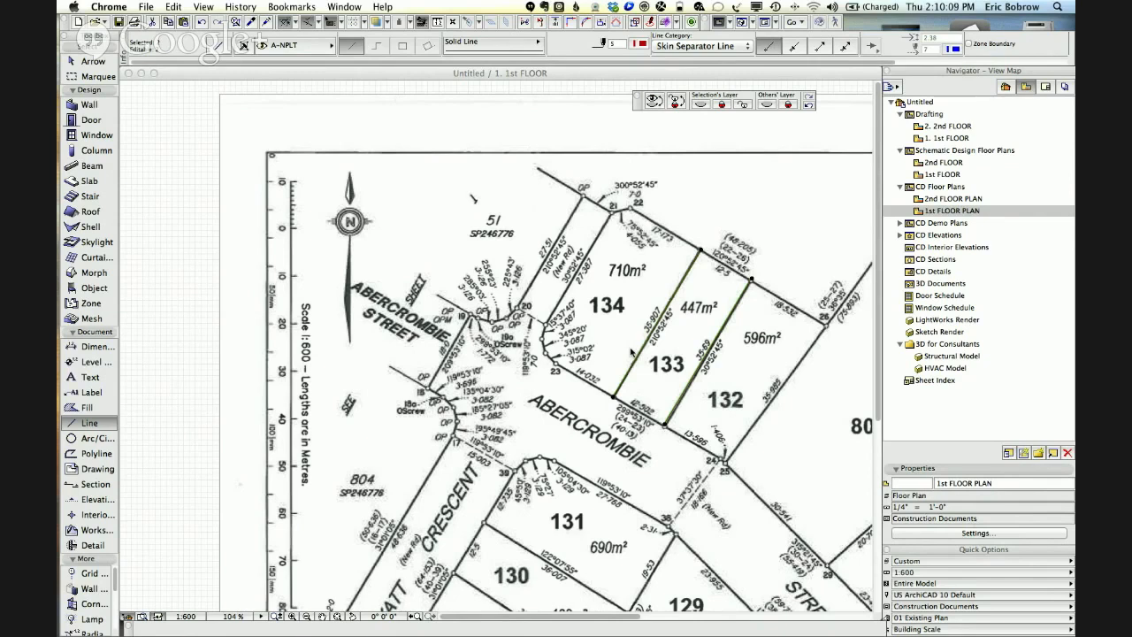
{"action": "key", "text": "super+Tab"}
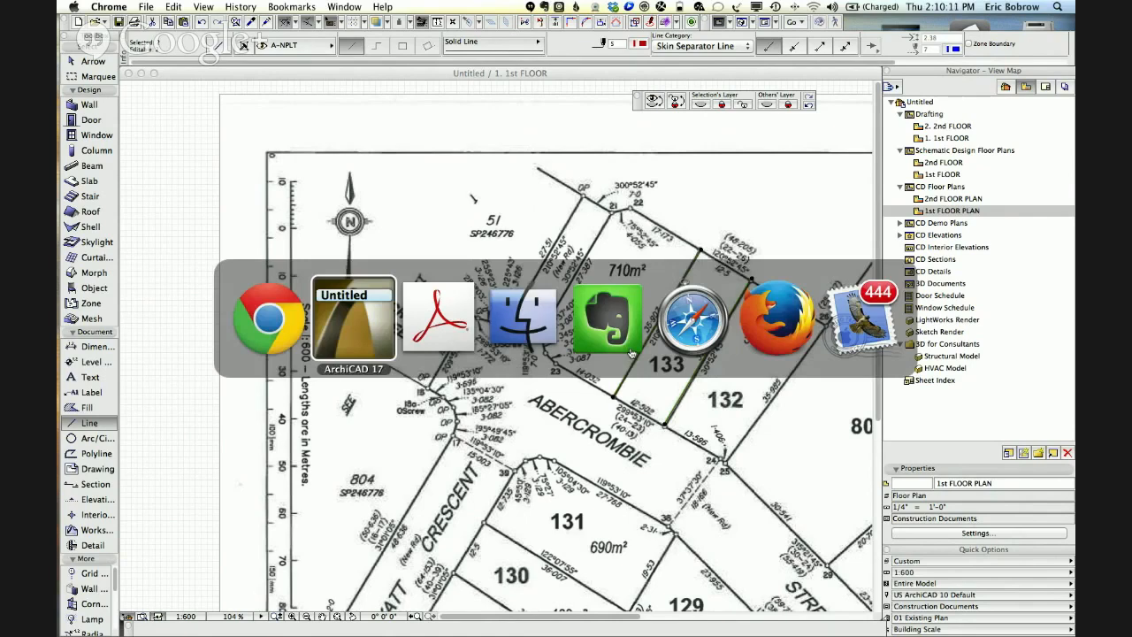
{"action": "key", "text": "super+Tab"}
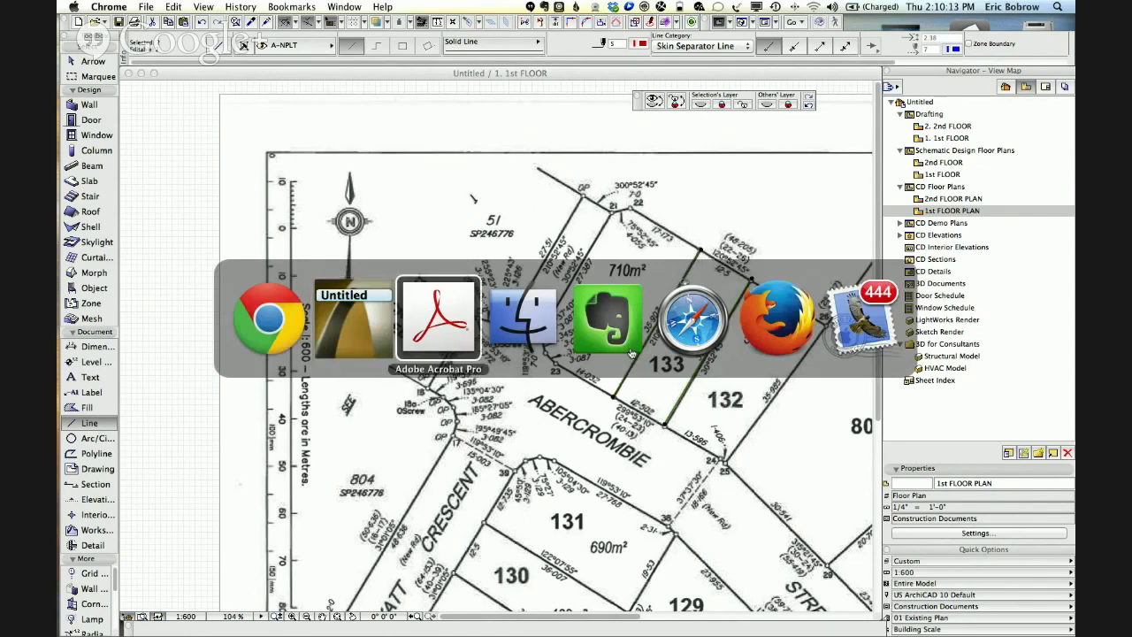
{"action": "left_click", "coordinate": [258, 329]}
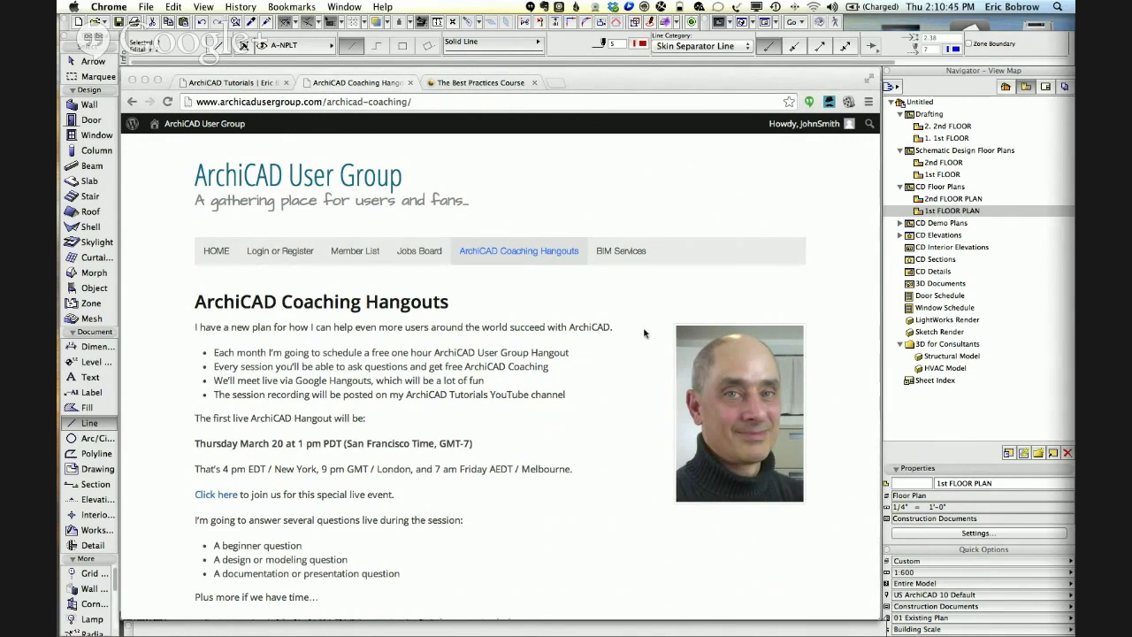
{"action": "left_click", "coordinate": [624, 256]}
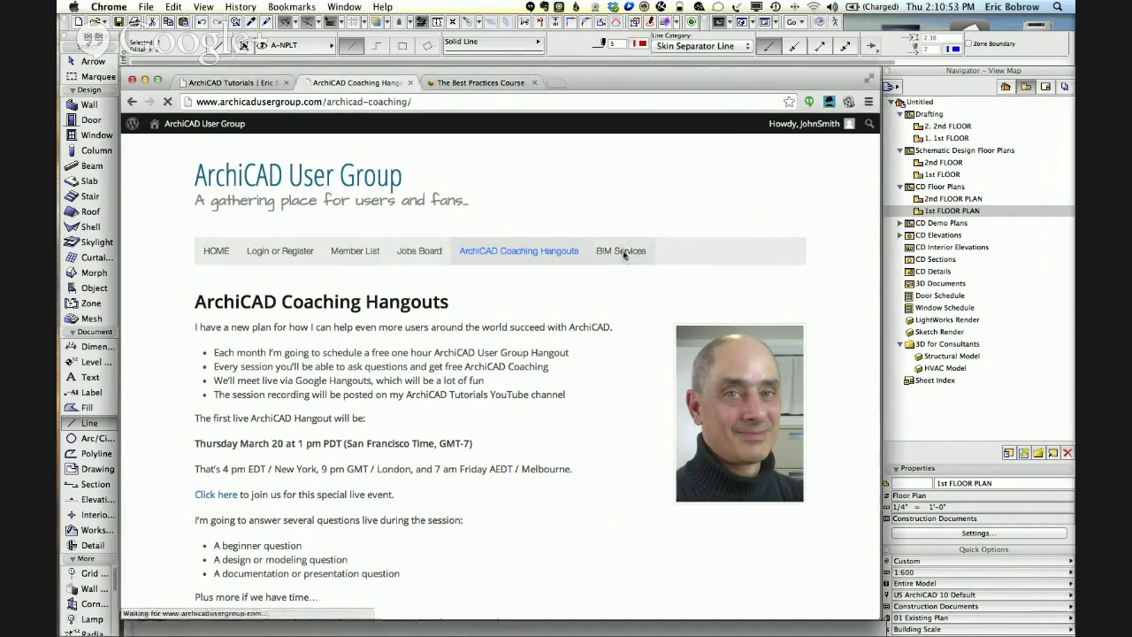
{"action": "left_click", "coordinate": [622, 252]}
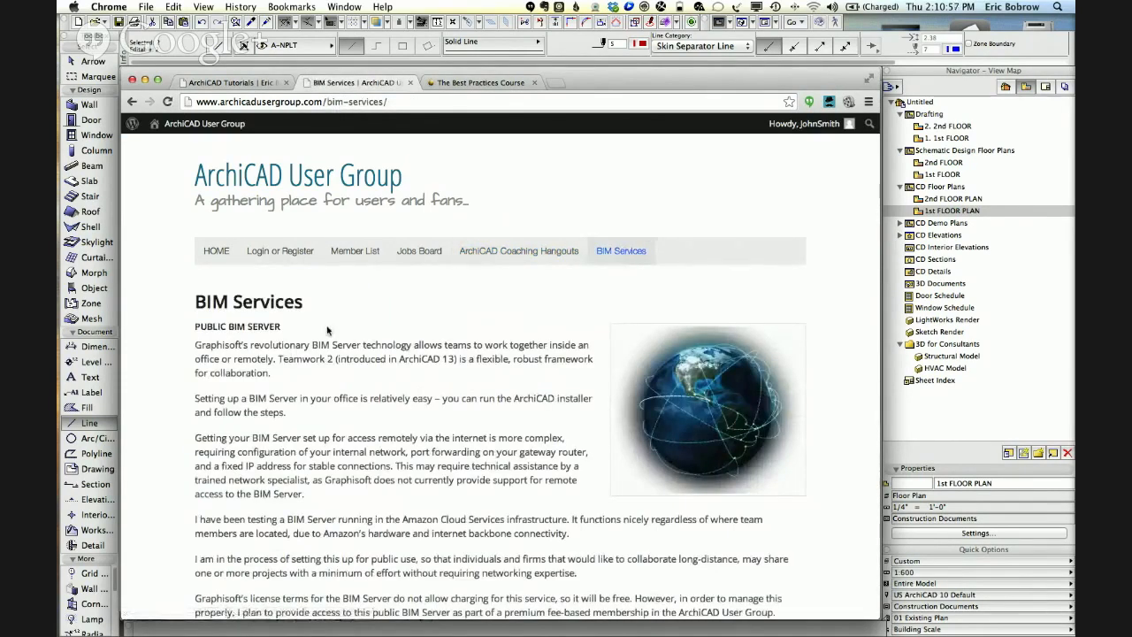
Read through the BIM Services page, highlighting the passages on BIM Server technology, Teamwork 2 and the server running in the Amazon Cloud.
{"action": "left_click_drag", "start_coordinate": [194, 344], "coordinate": [412, 345]}
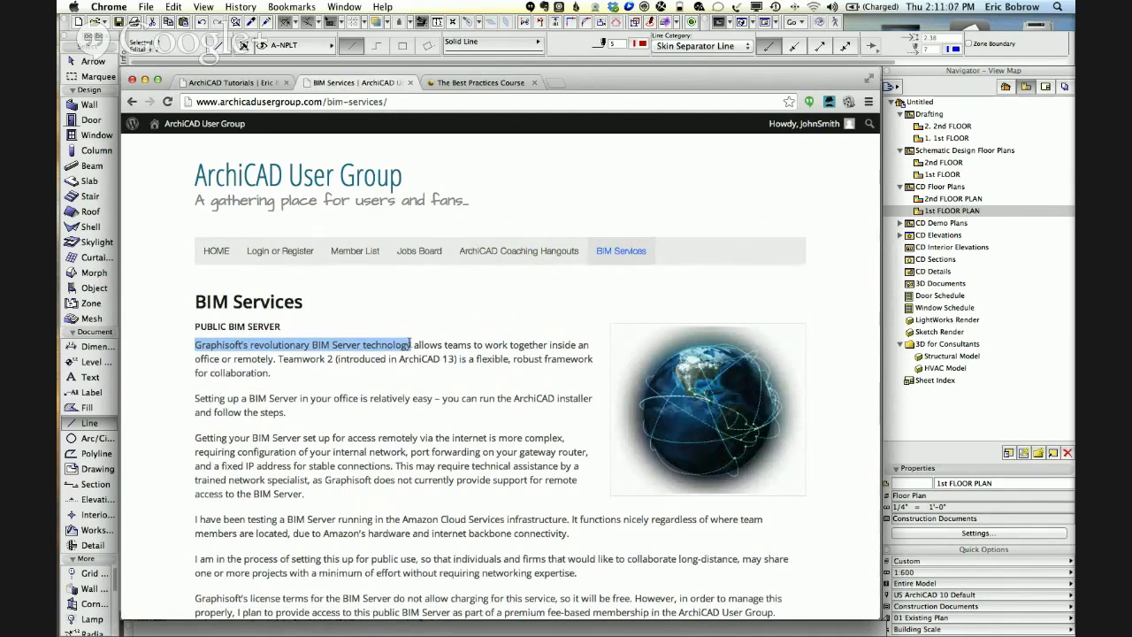
{"action": "left_click_drag", "start_coordinate": [279, 358], "coordinate": [334, 358]}
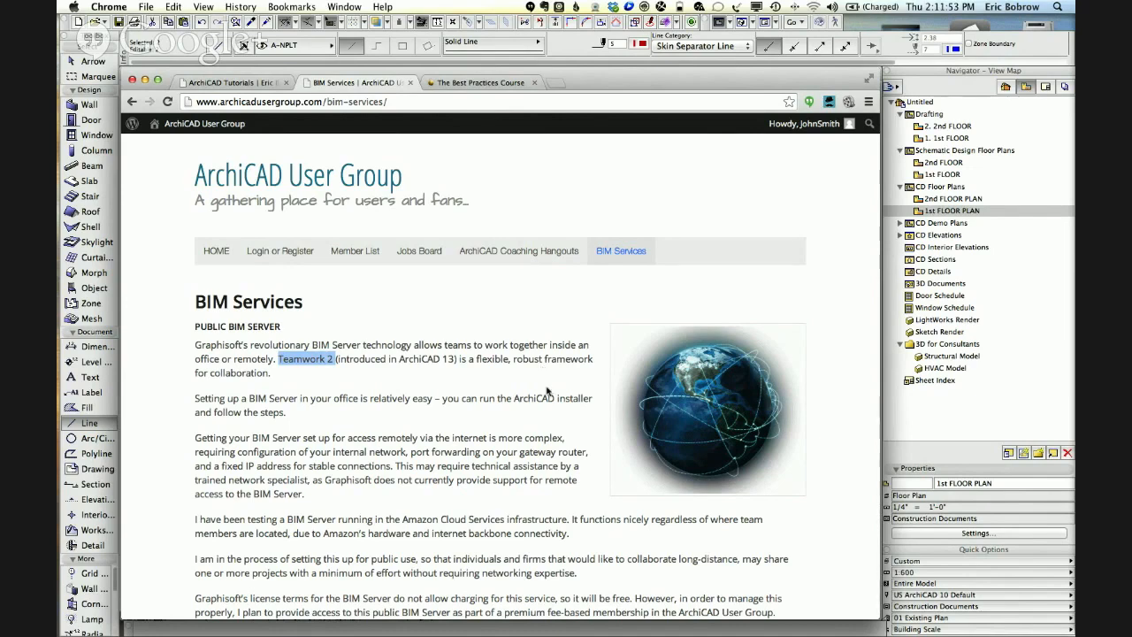
{"action": "scroll", "coordinate": [547, 390], "scroll_direction": "down", "scroll_amount": 3}
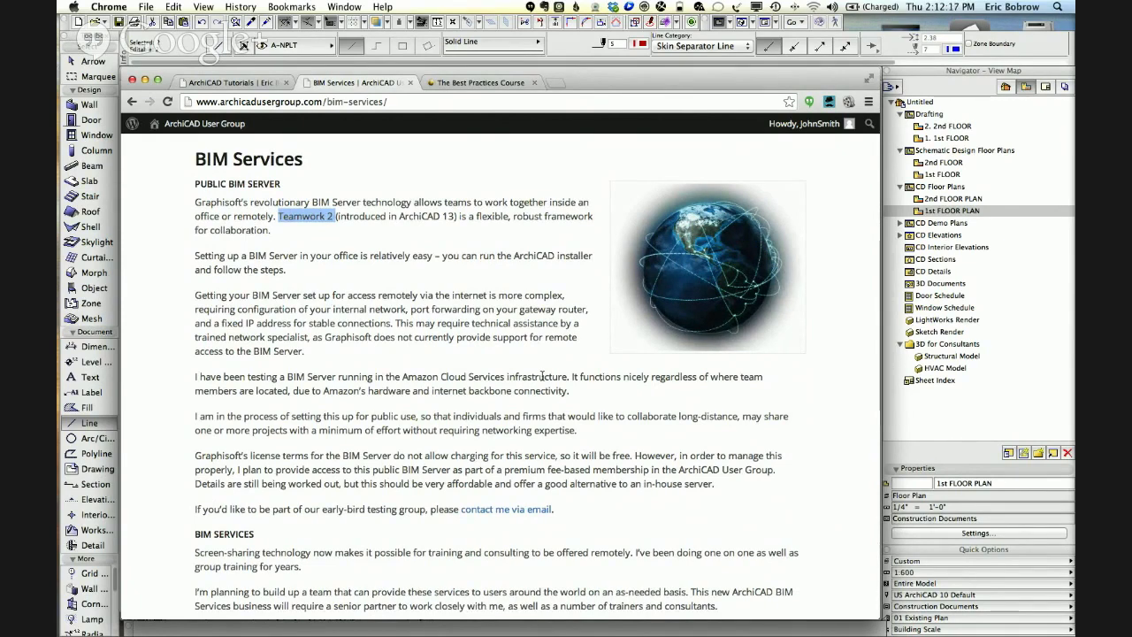
{"action": "left_click_drag", "start_coordinate": [287, 377], "coordinate": [452, 375]}
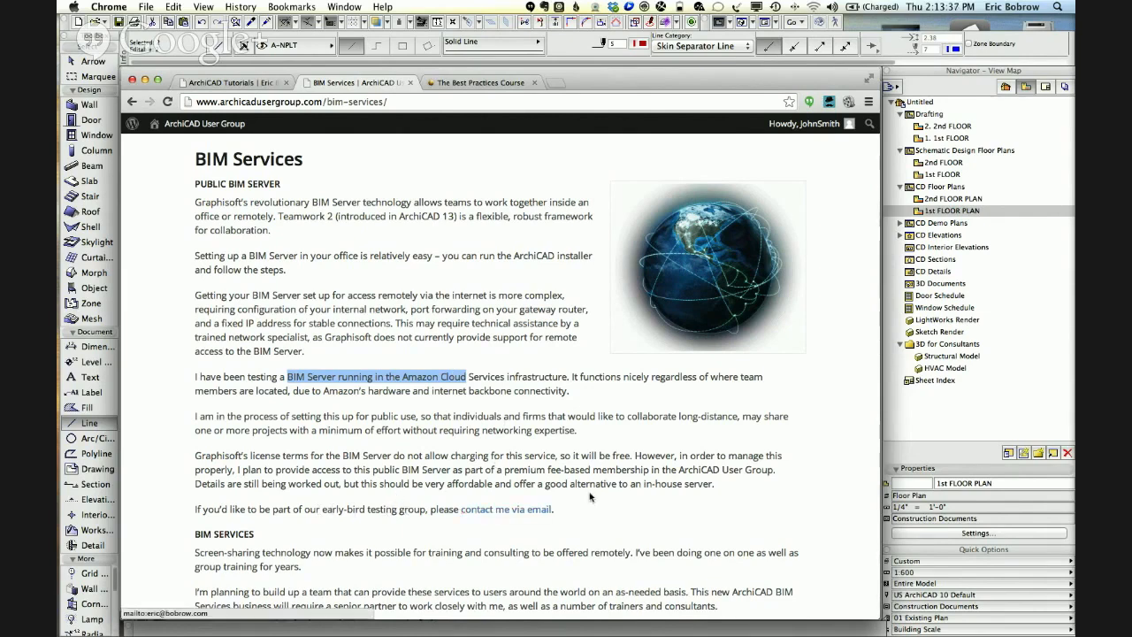
{"action": "scroll", "coordinate": [368, 250], "scroll_direction": "up", "scroll_amount": 3}
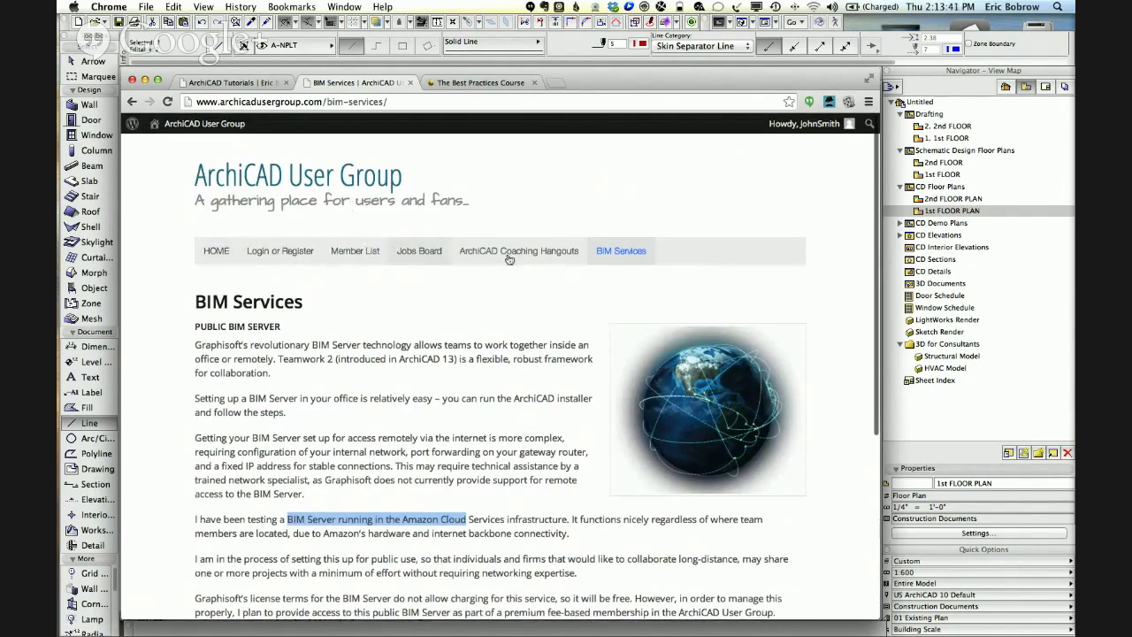
{"action": "scroll", "coordinate": [540, 421], "scroll_direction": "down", "scroll_amount": 1}
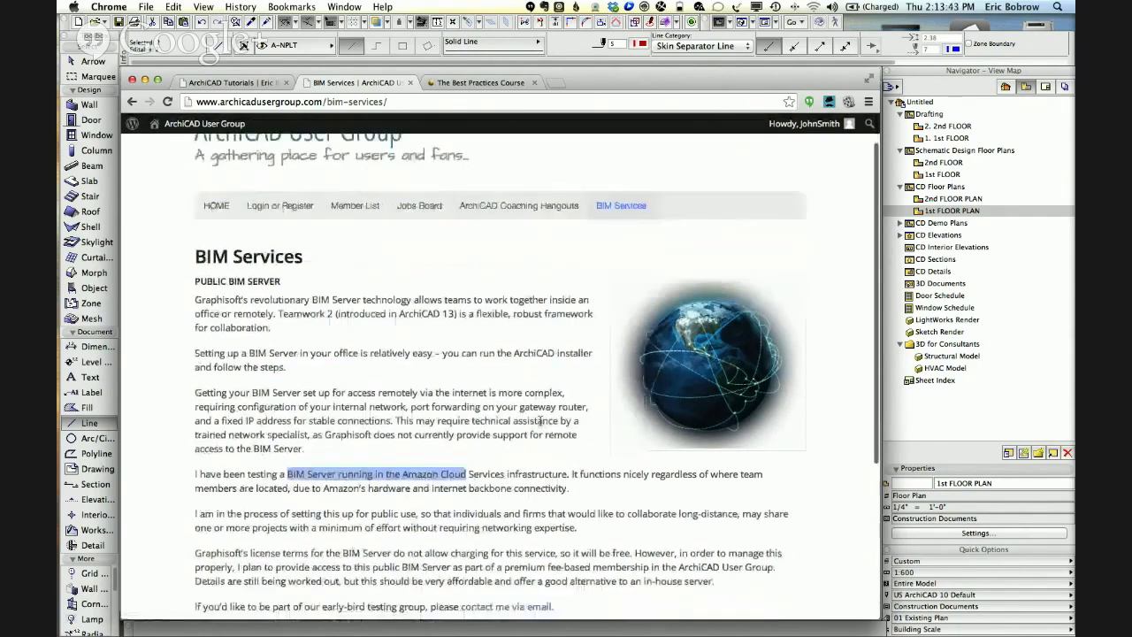
{"action": "scroll", "coordinate": [540, 421], "scroll_direction": "down", "scroll_amount": 4}
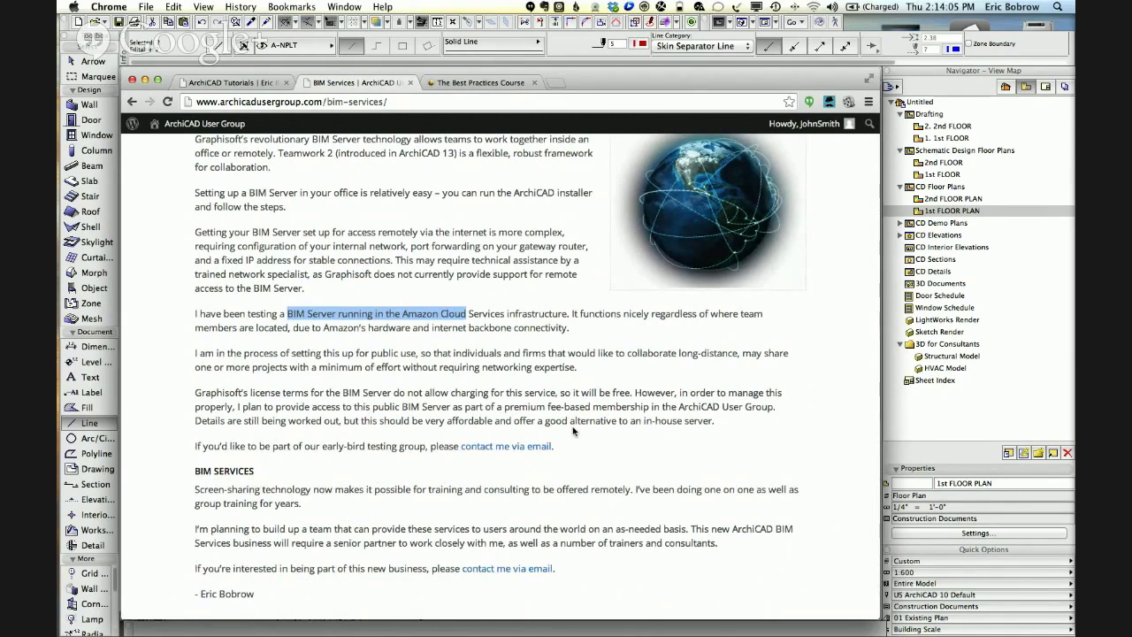
{"action": "scroll", "coordinate": [573, 430], "scroll_direction": "down", "scroll_amount": 3}
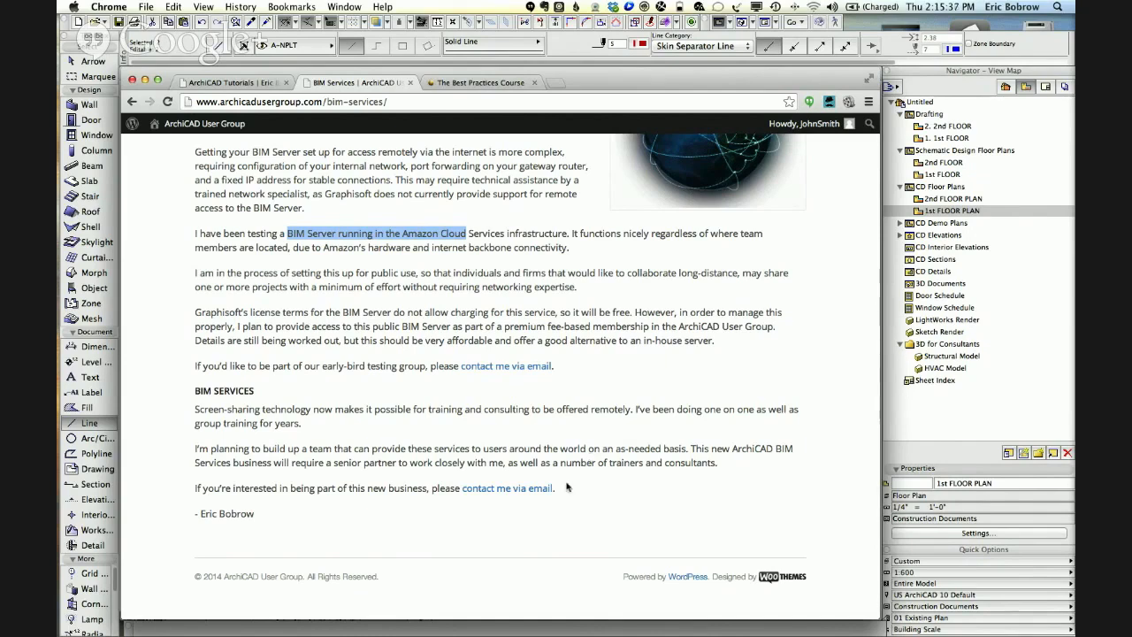
{"action": "scroll", "coordinate": [540, 464], "scroll_direction": "up", "scroll_amount": 5}
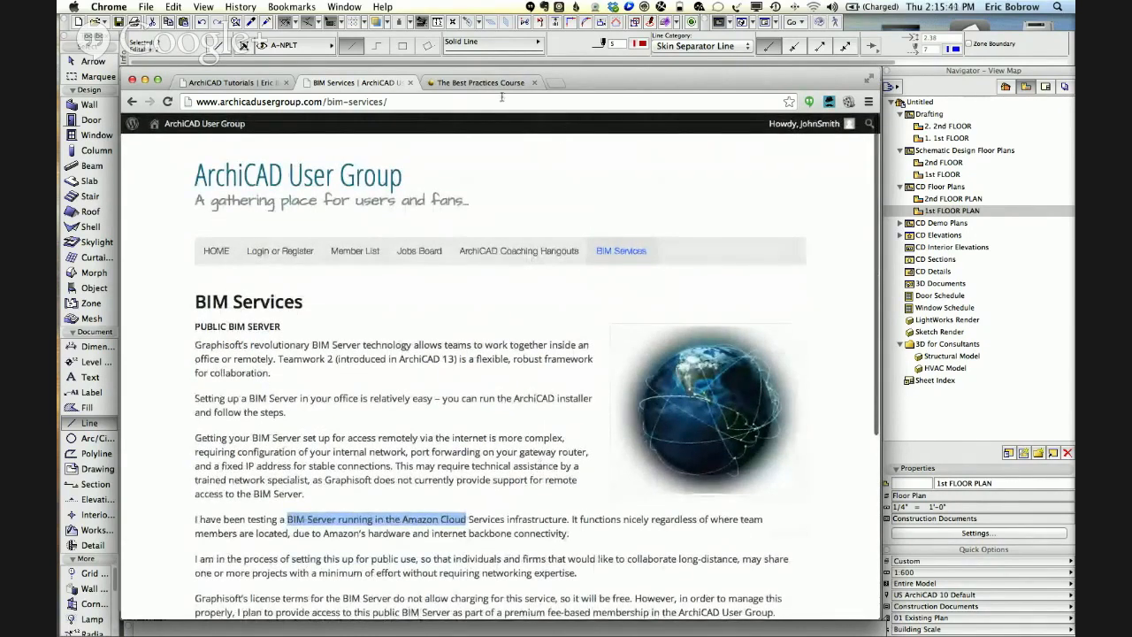
Review the Best Practices Course page and the payment plans offered in its shopping cart.
{"action": "left_click", "coordinate": [480, 82]}
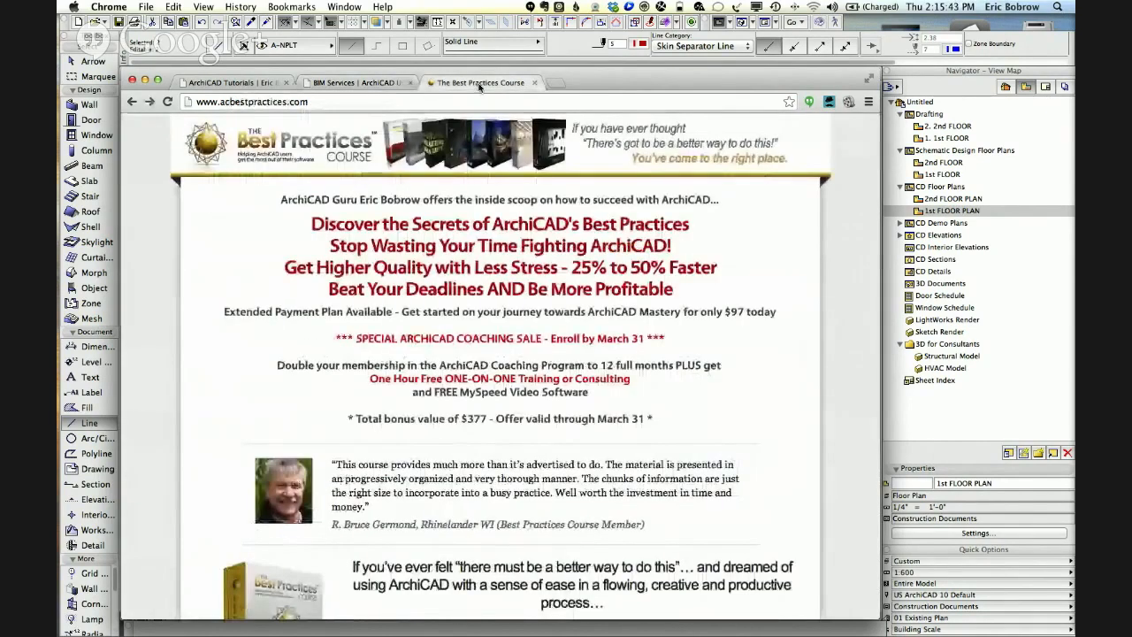
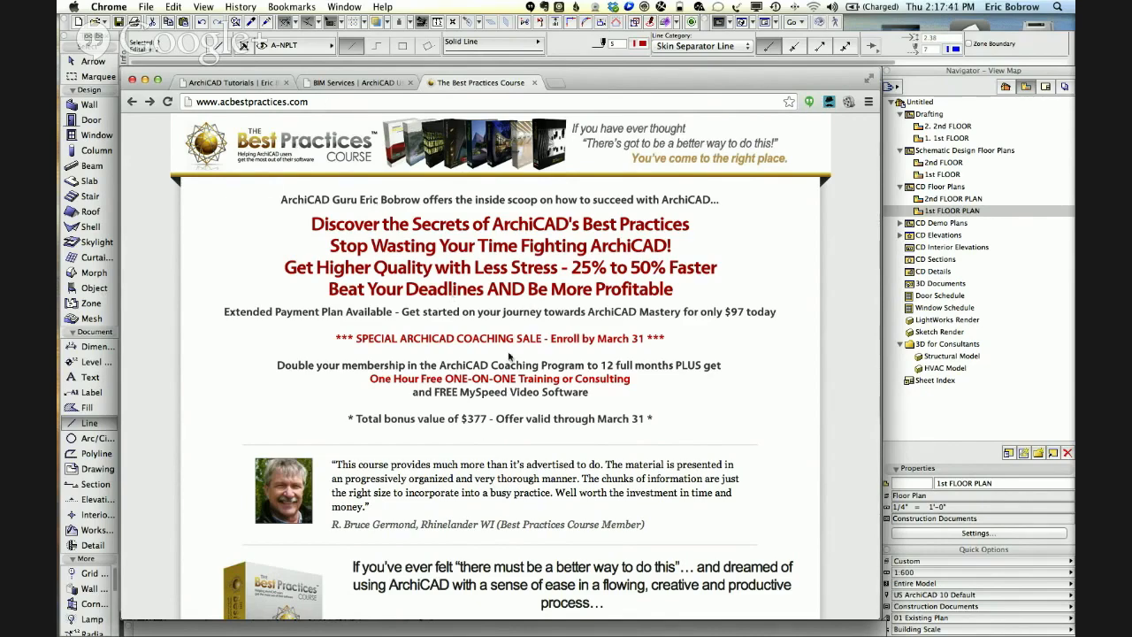
{"action": "scroll", "coordinate": [527, 380], "scroll_direction": "down", "scroll_amount": 15}
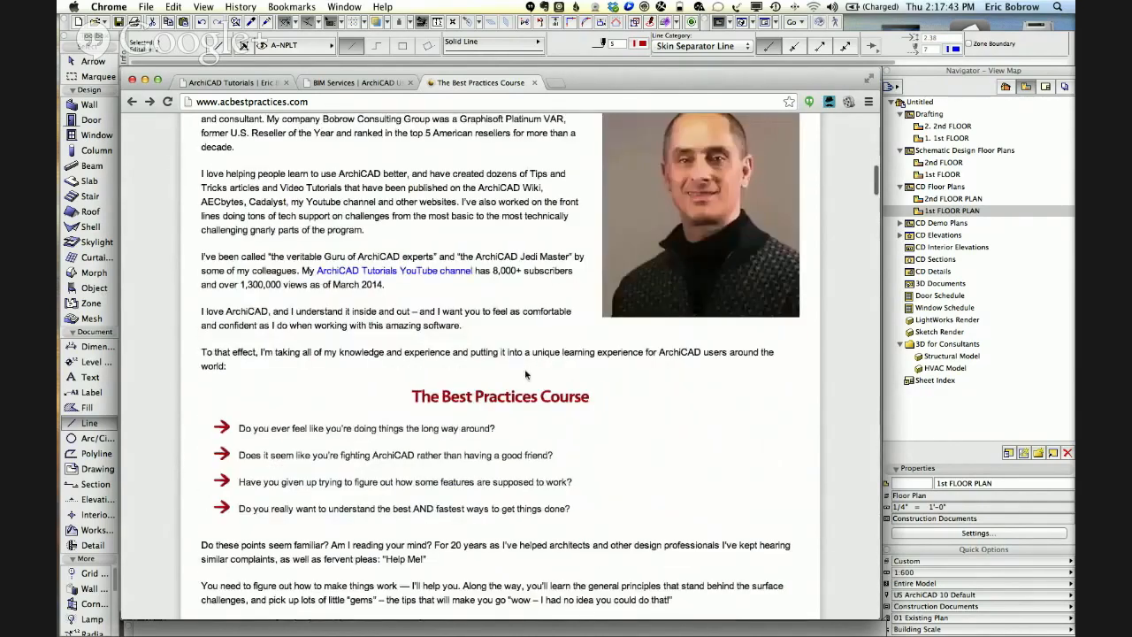
{"action": "scroll", "coordinate": [524, 375], "scroll_direction": "down", "scroll_amount": 20}
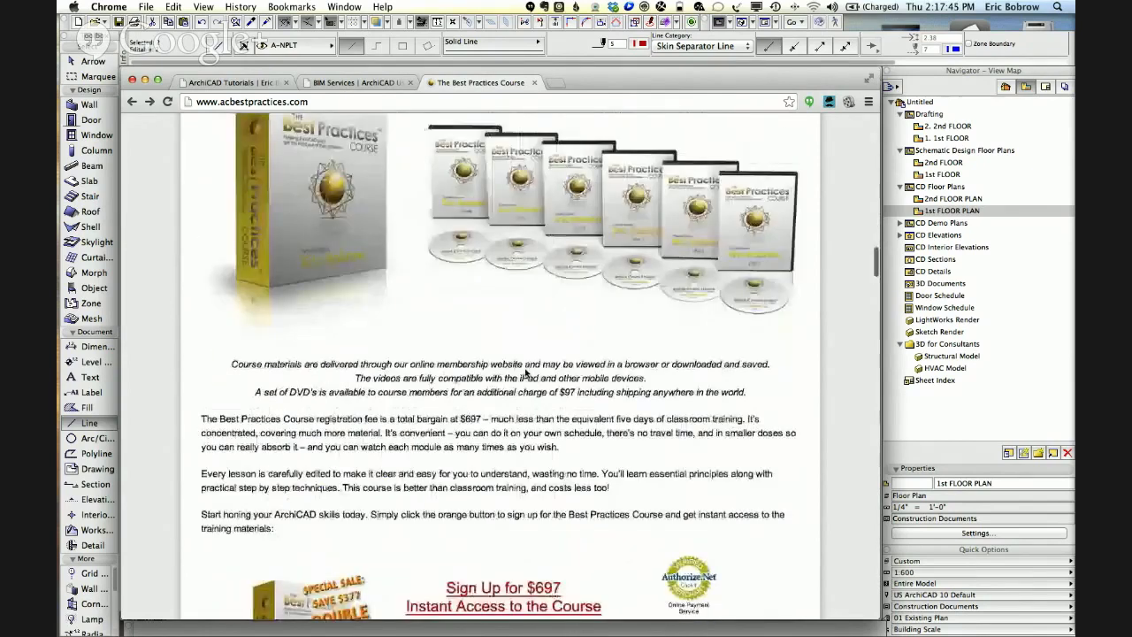
{"action": "left_click", "coordinate": [500, 358]}
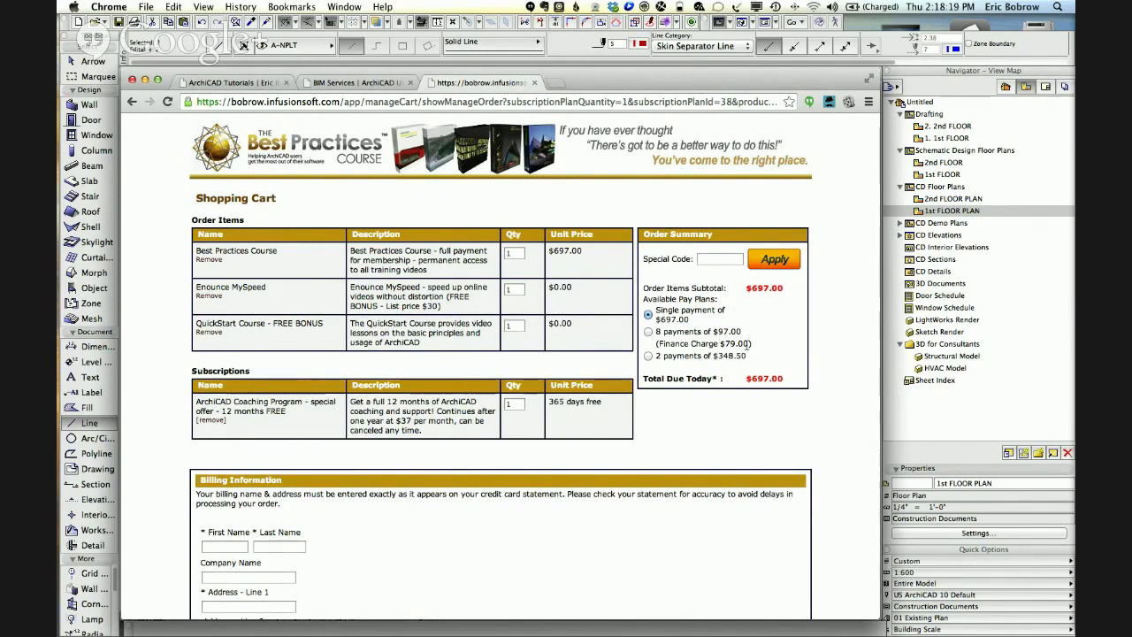
{"action": "left_click", "coordinate": [131, 101]}
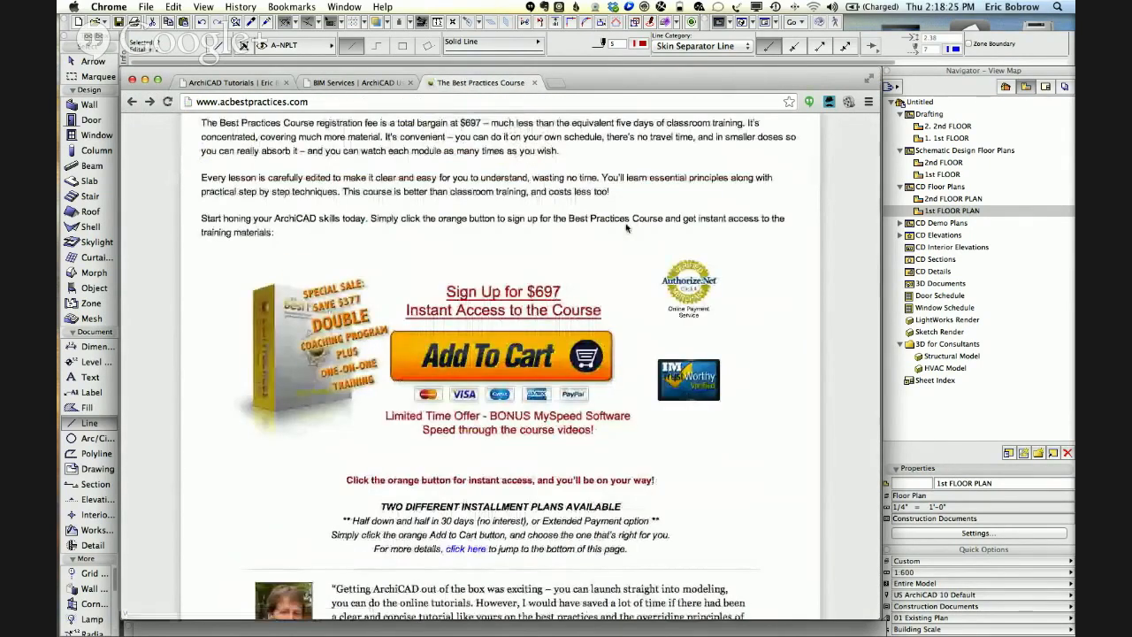
{"action": "scroll", "coordinate": [627, 226], "scroll_direction": "up", "scroll_amount": 10}
{"action": "scroll", "coordinate": [639, 225], "scroll_direction": "up", "scroll_amount": 15}
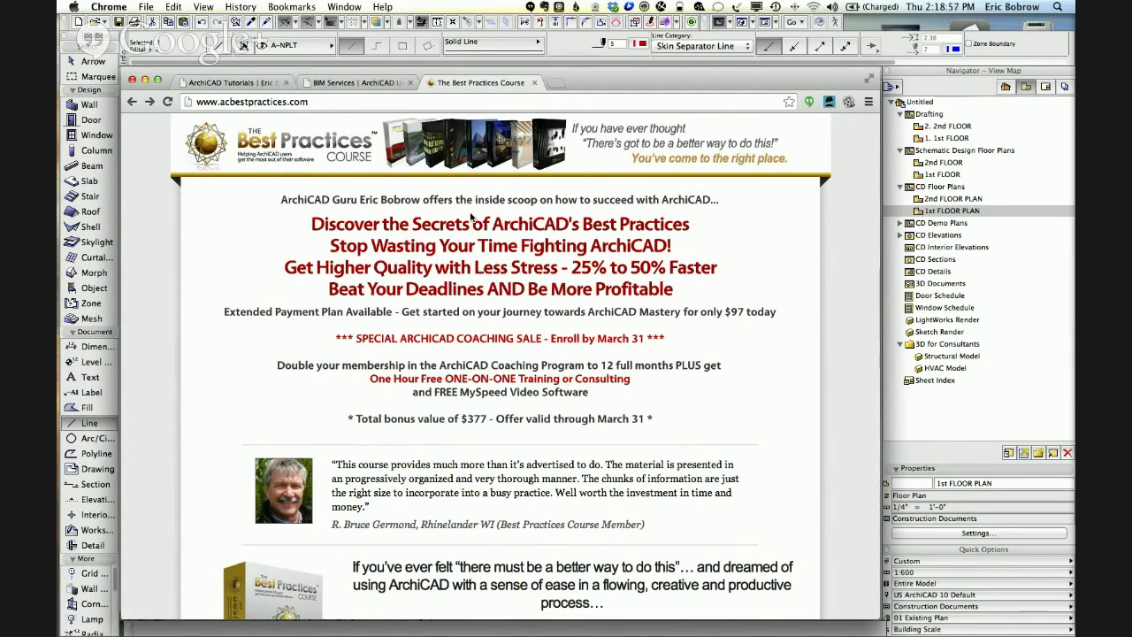
Visit the Bobrow Consulting Group site, followed by the ArchiCAD User Group's Home, Member List and Jobs Board pages.
{"action": "left_click", "coordinate": [237, 80]}
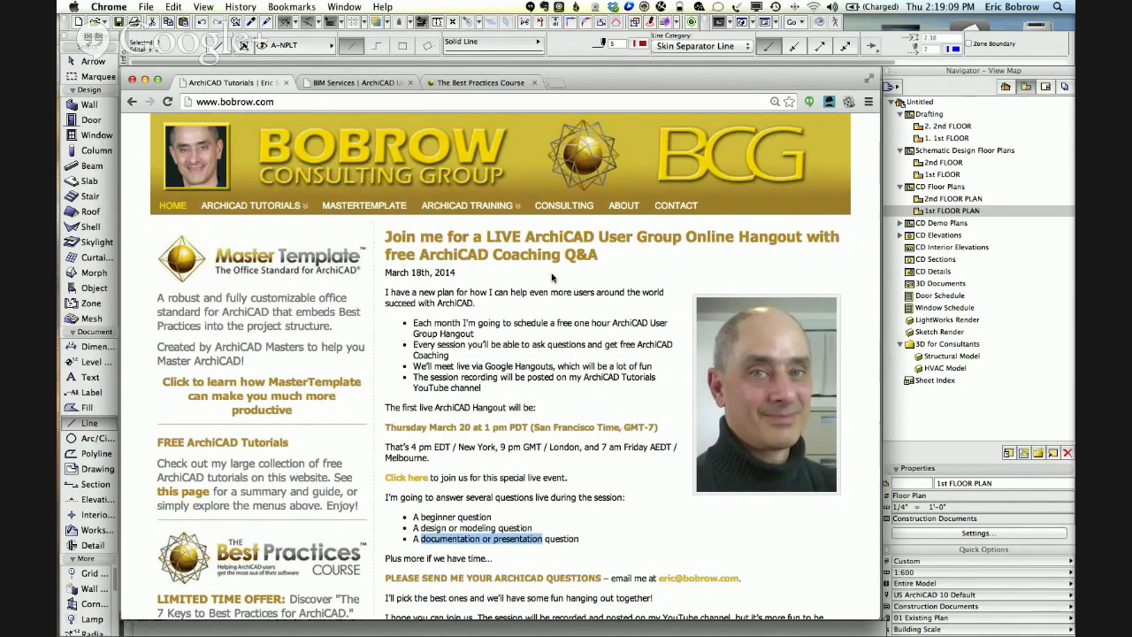
{"action": "left_click", "coordinate": [373, 82]}
{"action": "left_click", "coordinate": [211, 255]}
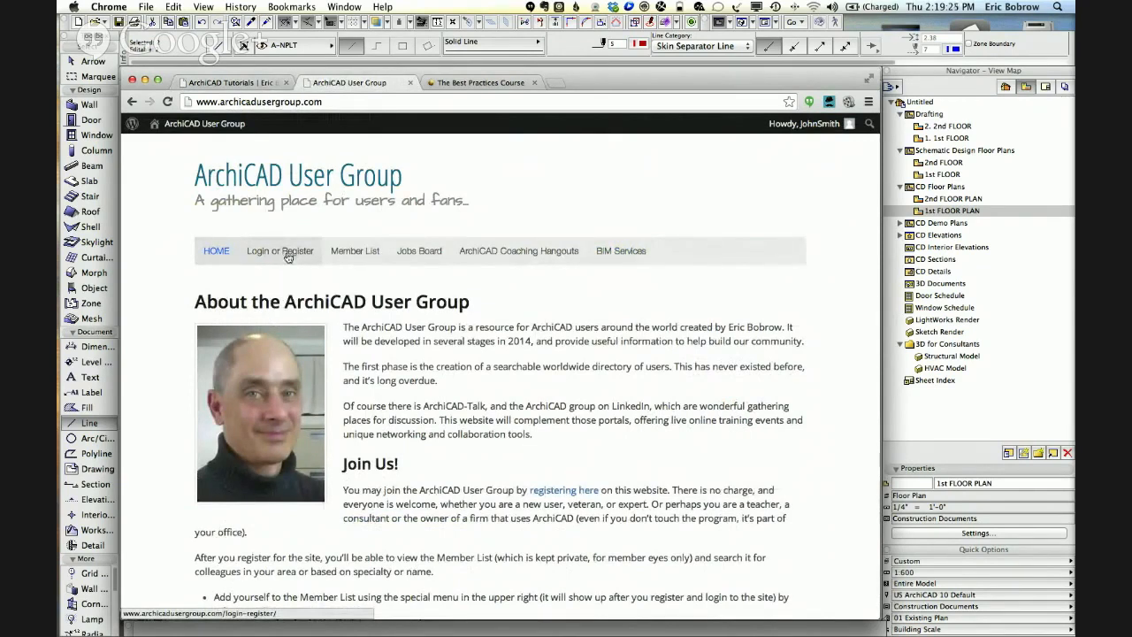
{"action": "left_click", "coordinate": [349, 253]}
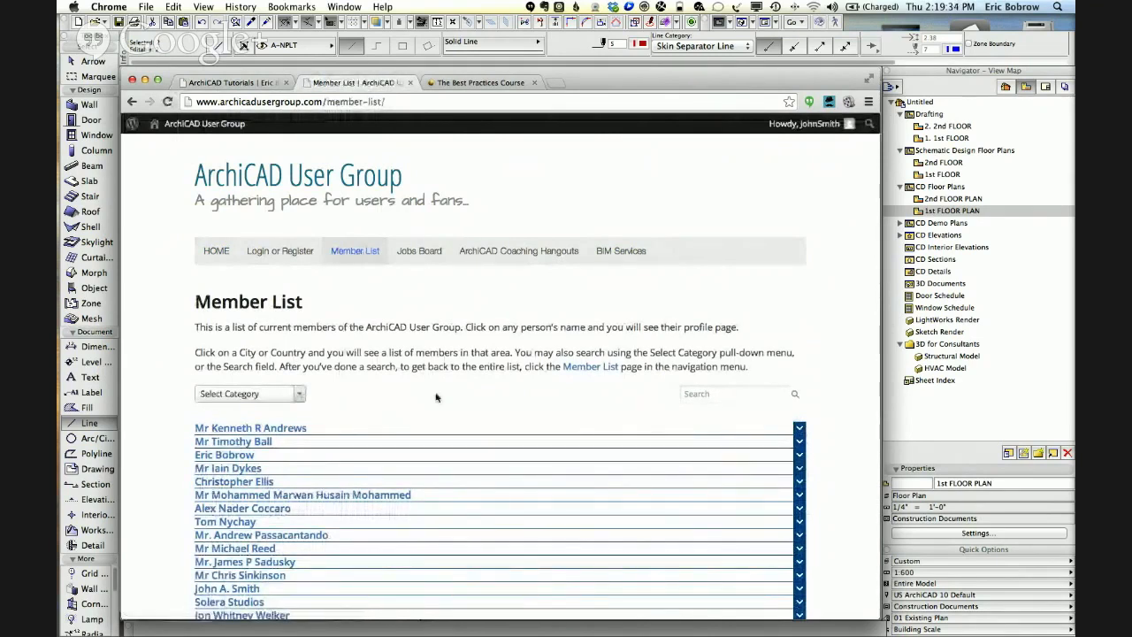
{"action": "left_click", "coordinate": [433, 255]}
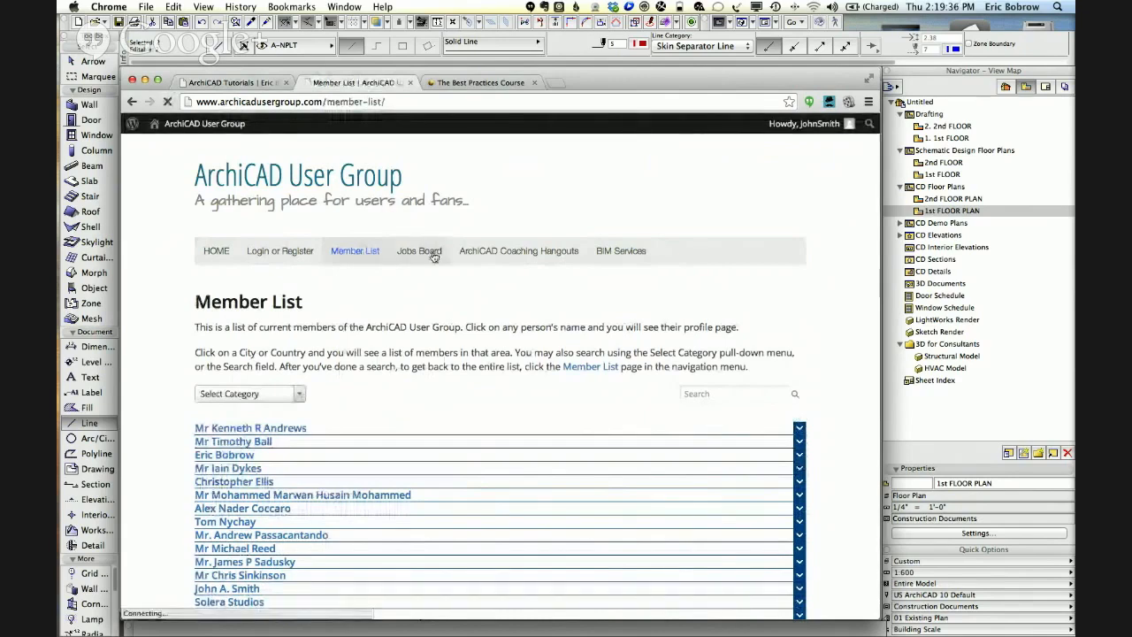